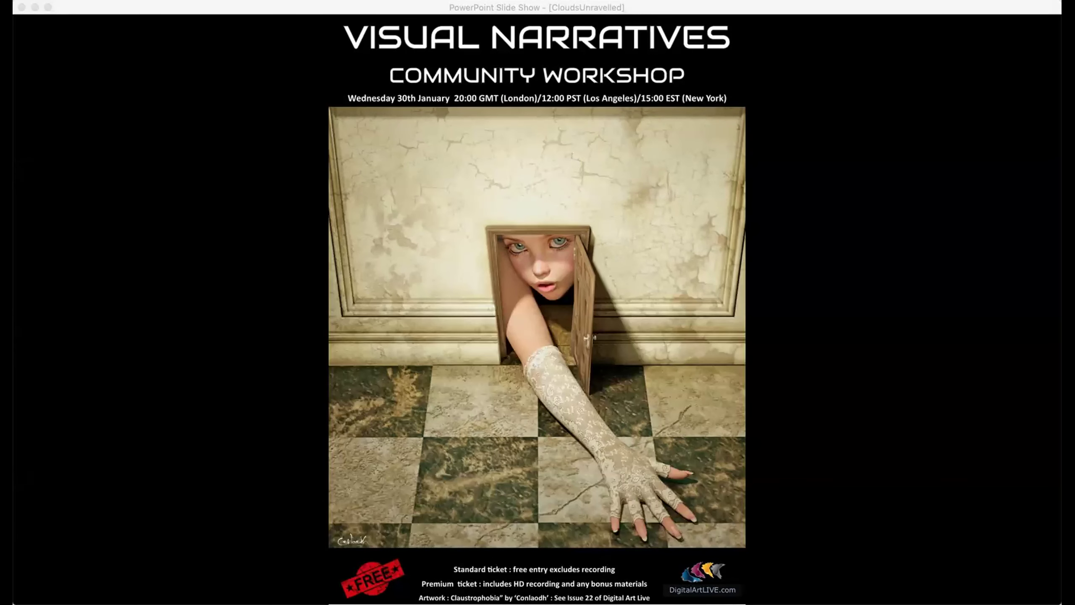
# - Move back and forth between the Digital Dragons and speaker bio slides using Previous/Next
pyautogui.rightClick(233, 388)
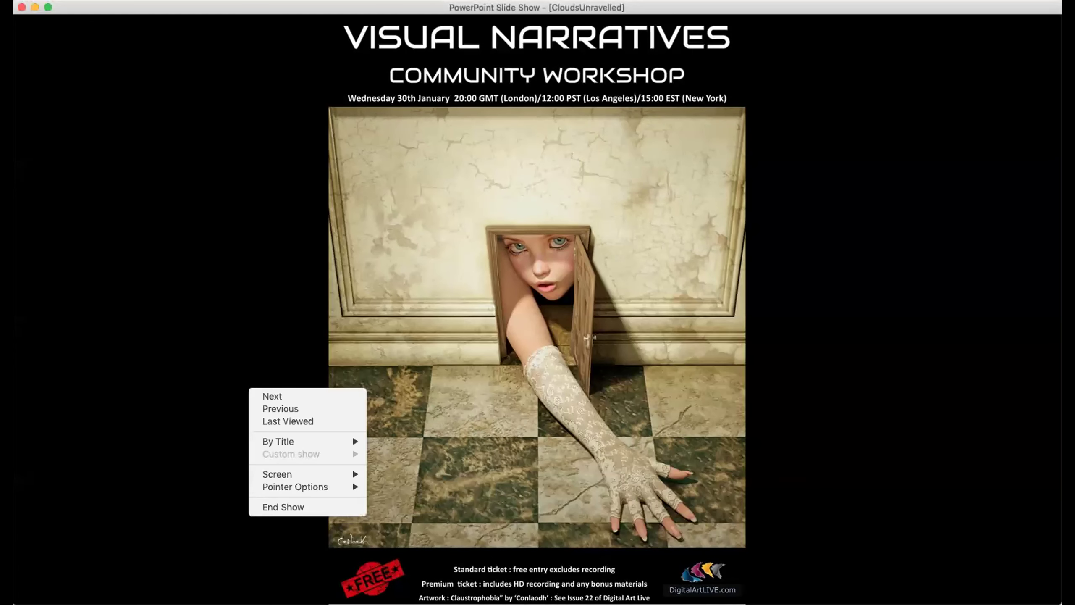
pyautogui.click(288, 409)
pyautogui.rightClick(216, 387)
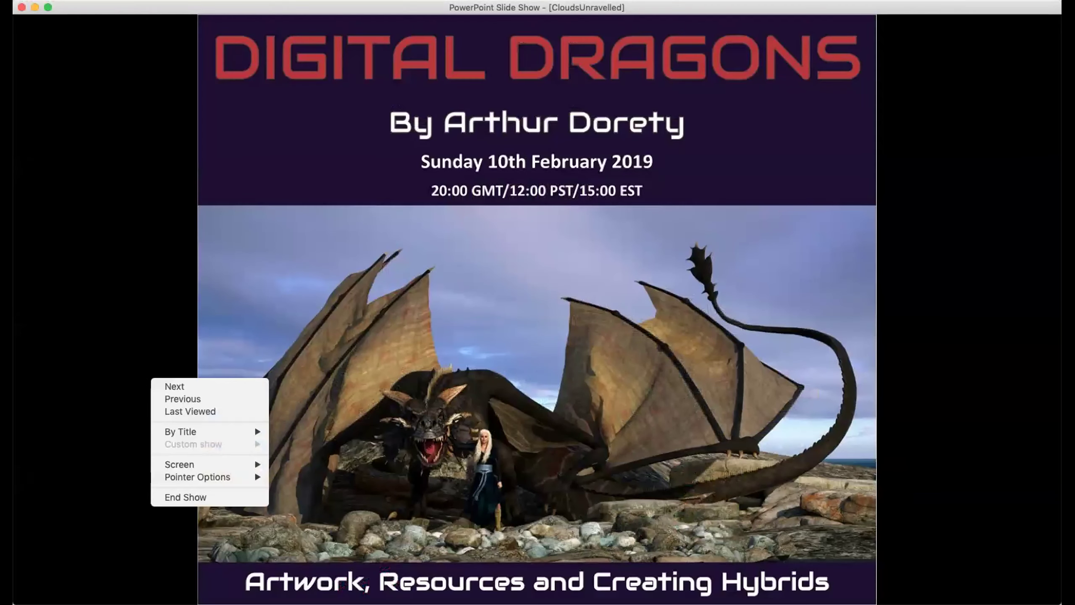
pyautogui.click(214, 383)
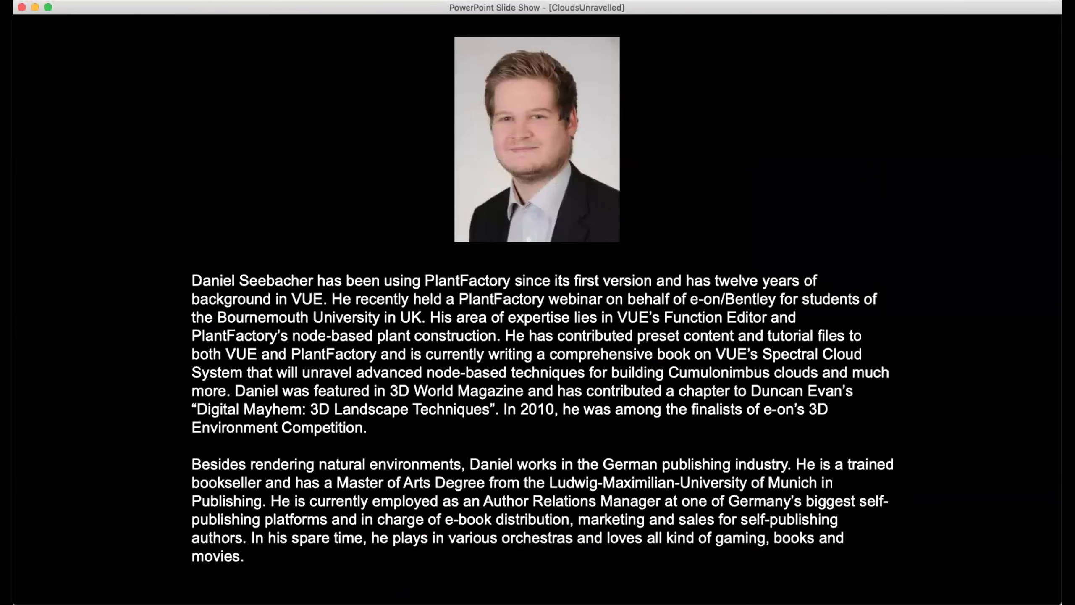
pyautogui.press('Left')
pyautogui.rightClick(90, 402)
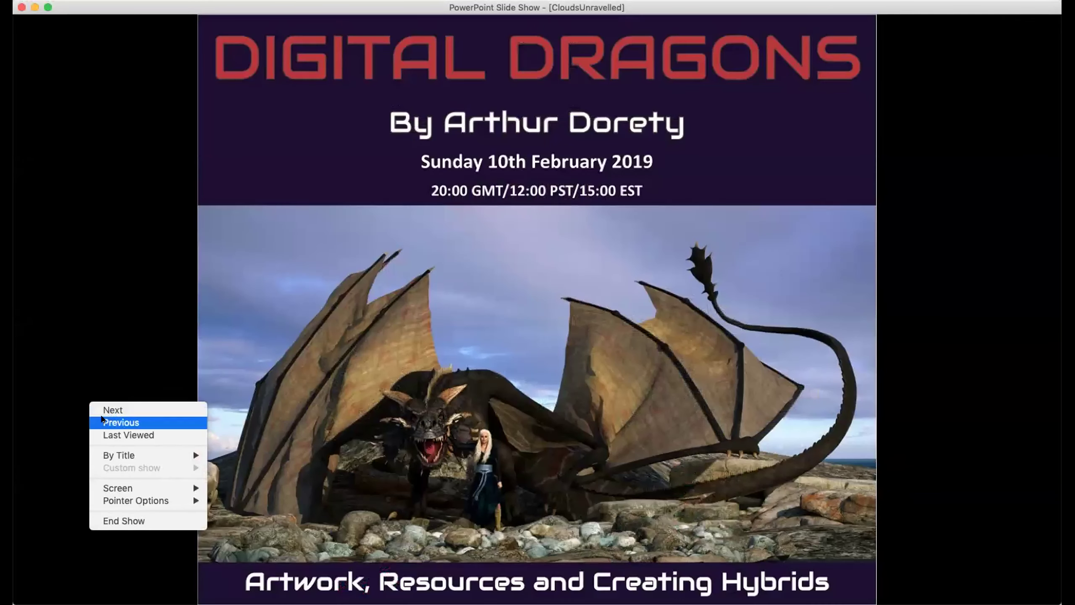
pyautogui.click(104, 420)
pyautogui.rightClick(104, 421)
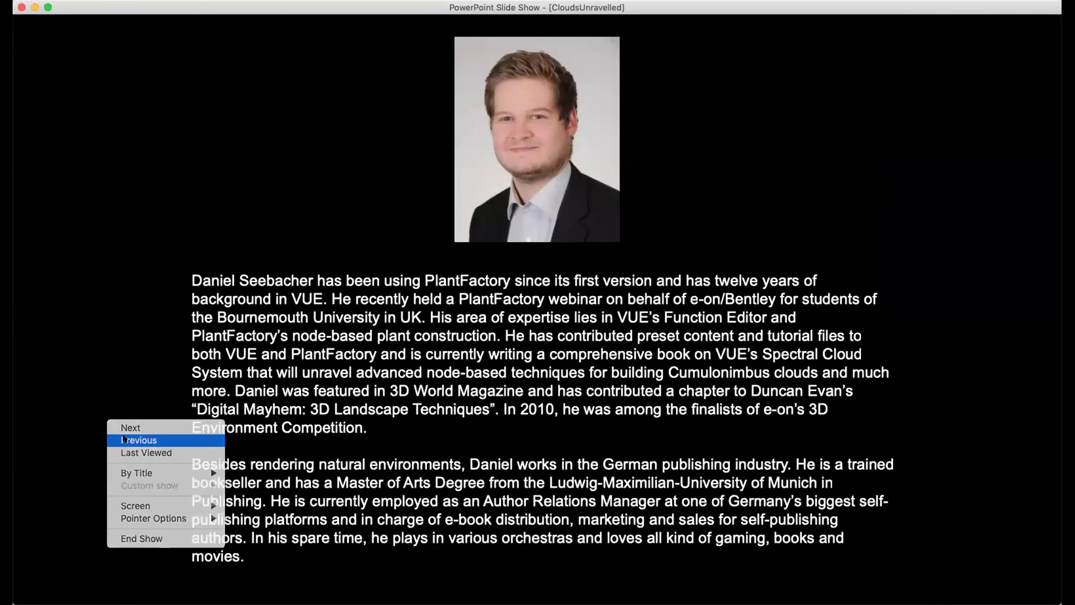
pyautogui.click(119, 440)
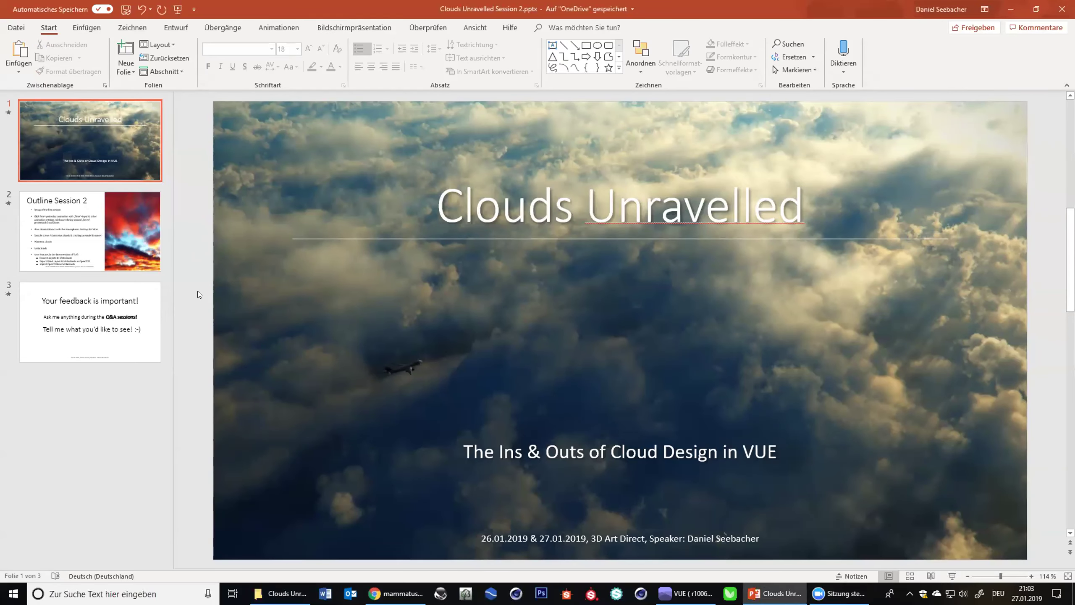
# - Start the Clouds Unravelled slide show and advance to the Outline Session 2 slide
pyautogui.press('F5')
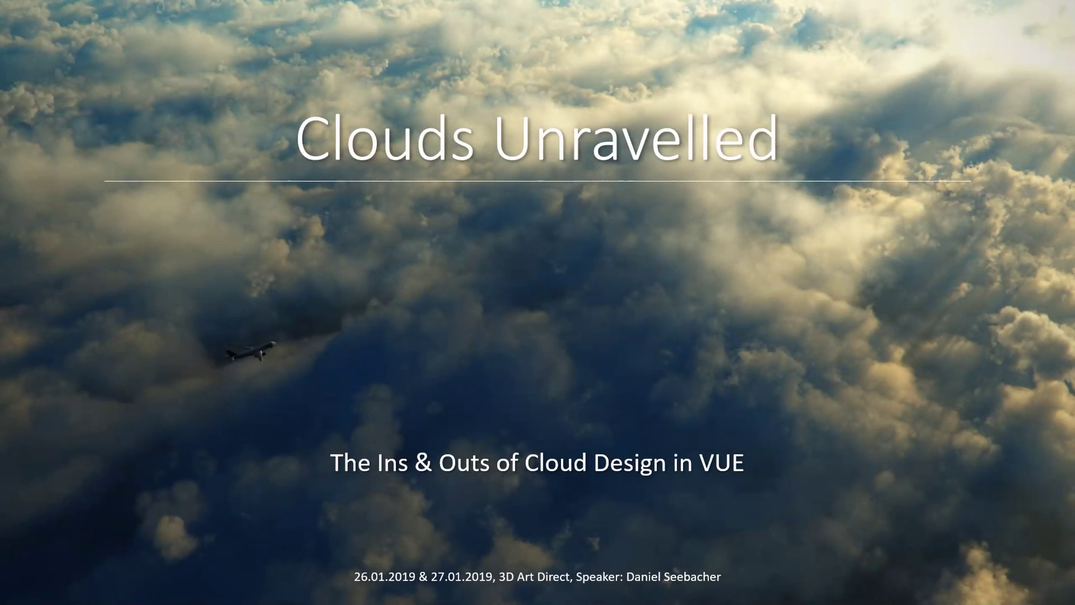
pyautogui.press('Right')
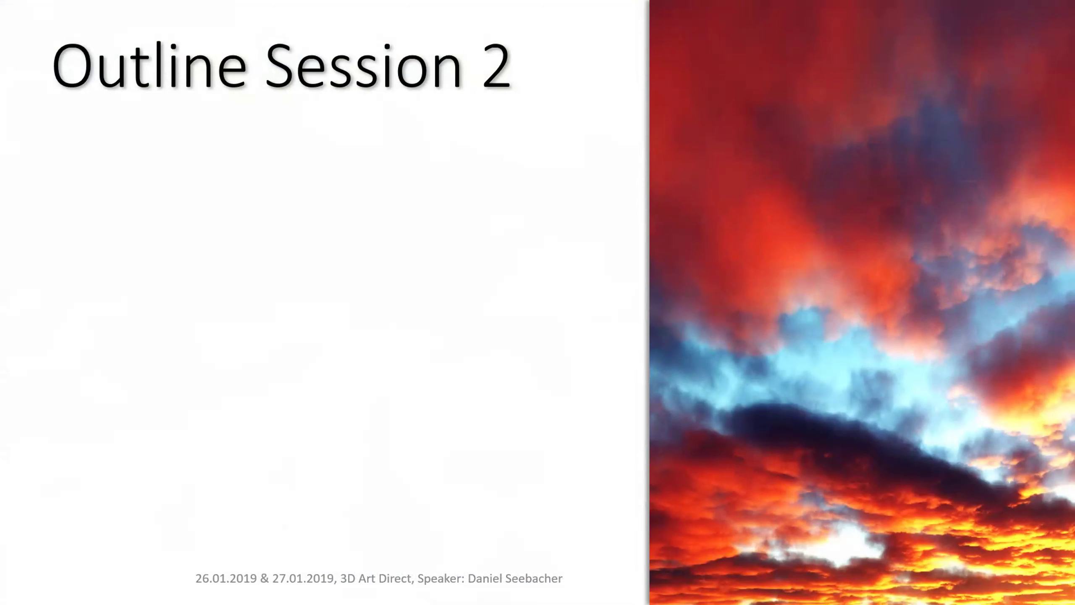
# - Reveal the outline bullets from Godrays & Colors through Metaclouds and new VUE features, then exit the show
pyautogui.press('Right')
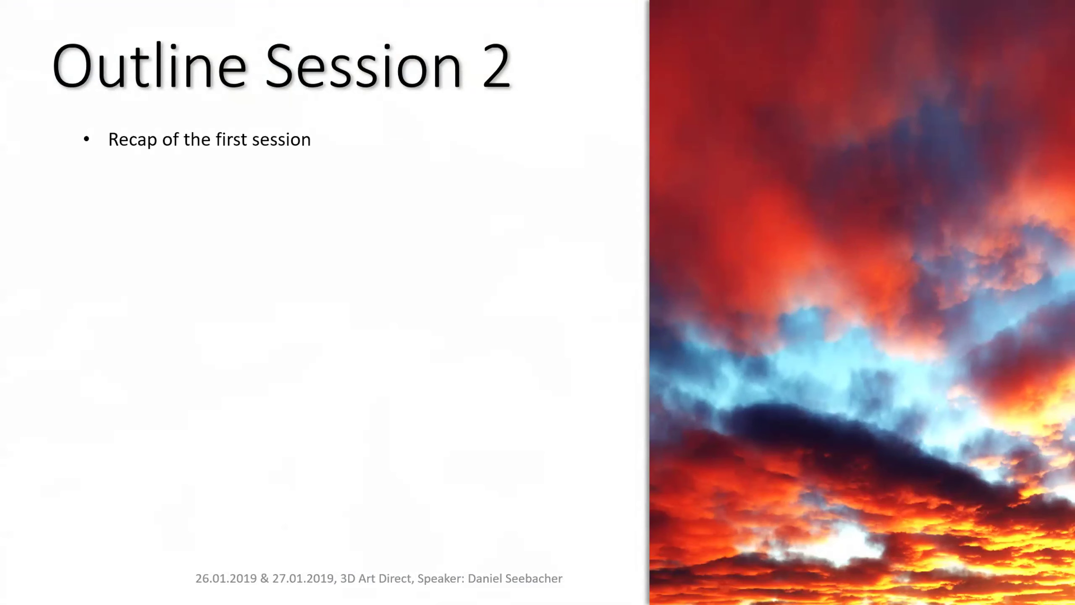
pyautogui.press('Right')
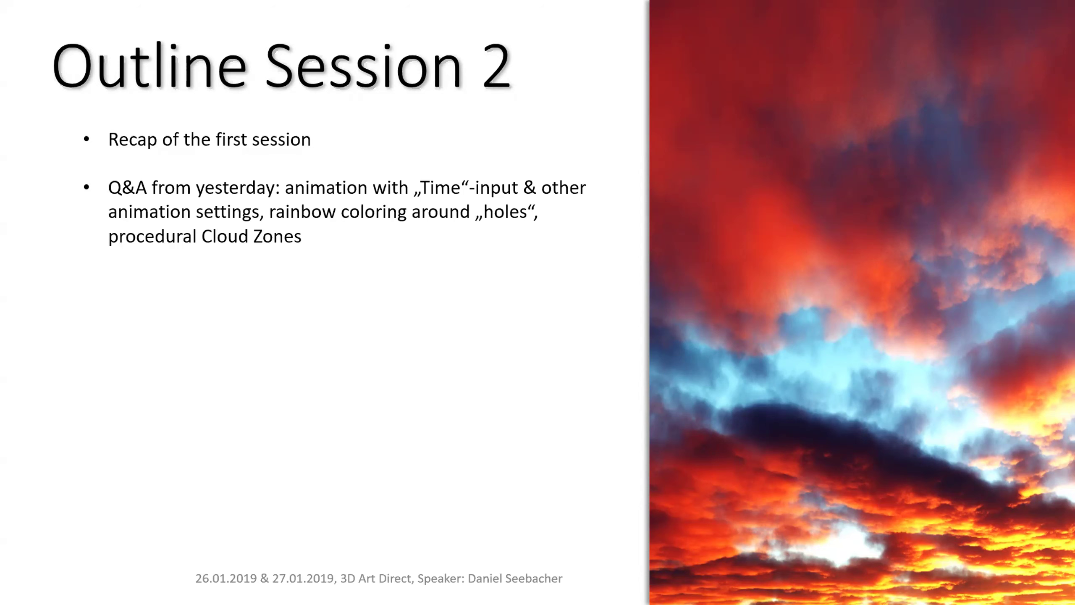
pyautogui.press('Right')
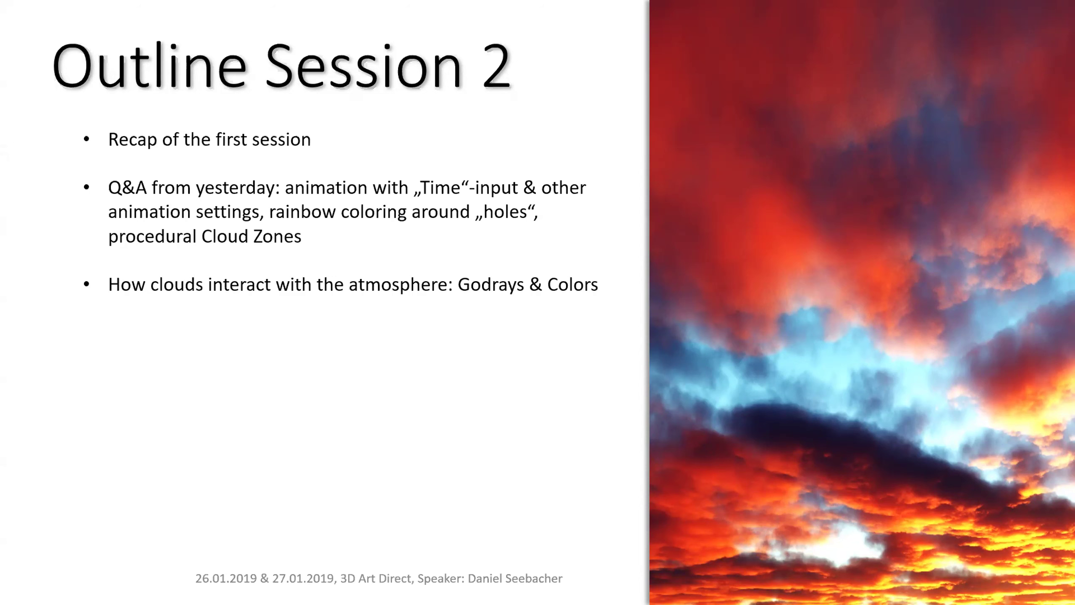
pyautogui.press('Right')
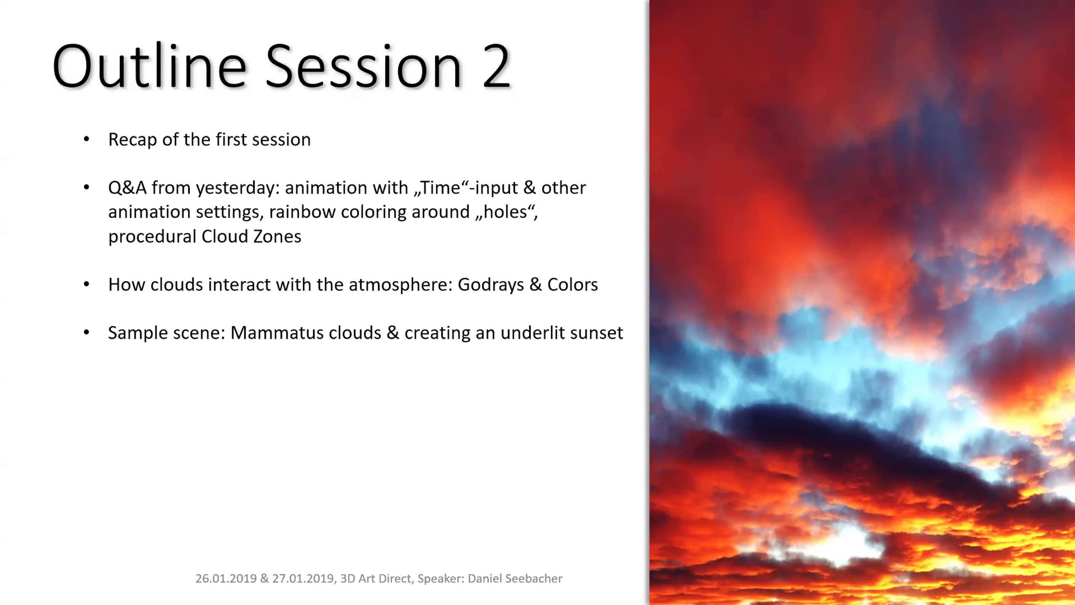
pyautogui.press('Right')
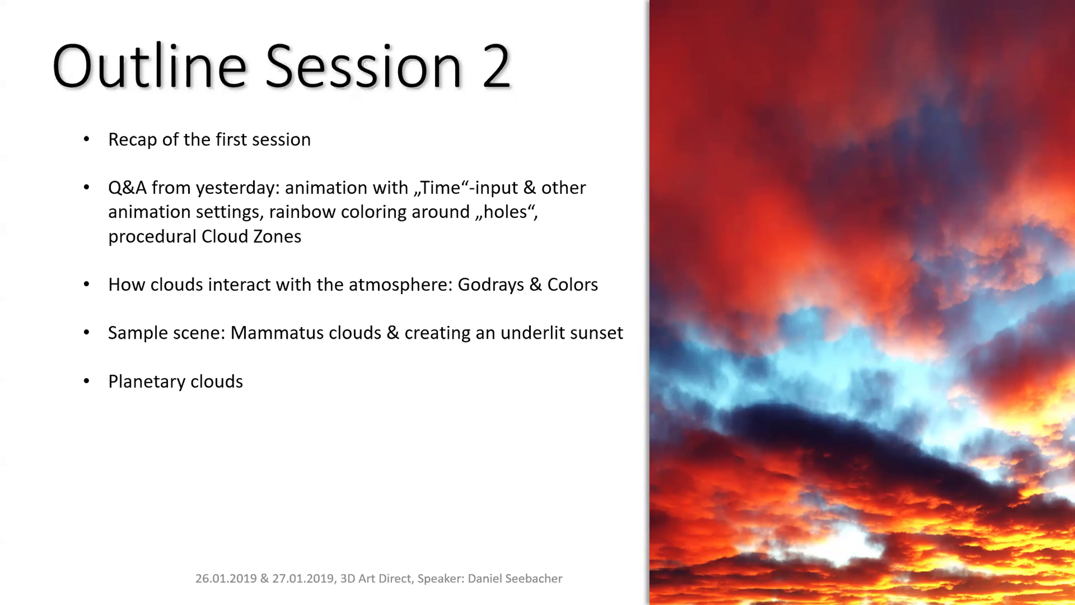
pyautogui.press('Right')
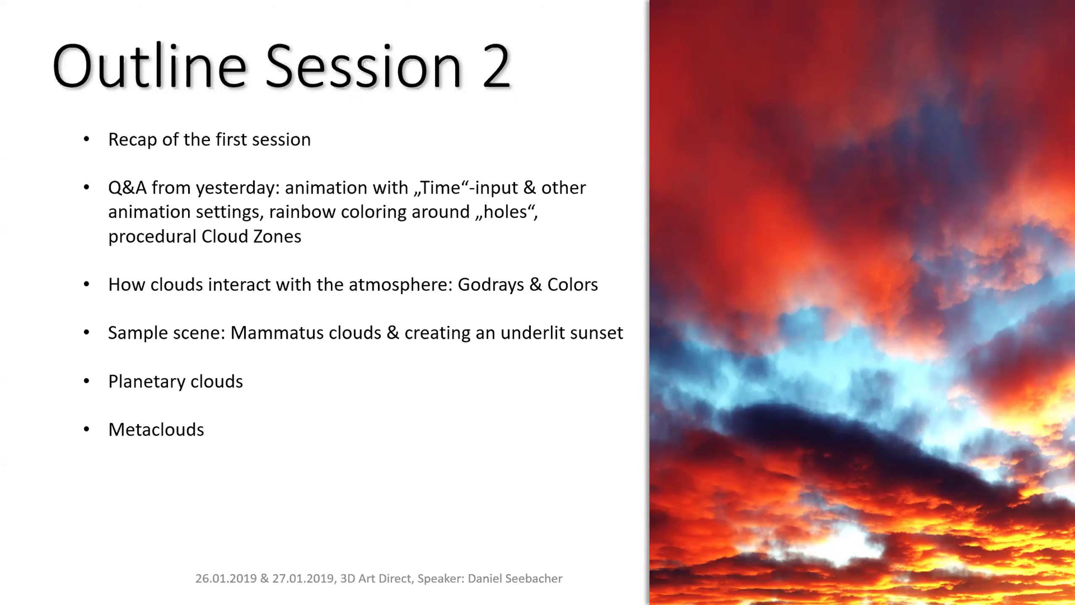
pyautogui.press('Right')
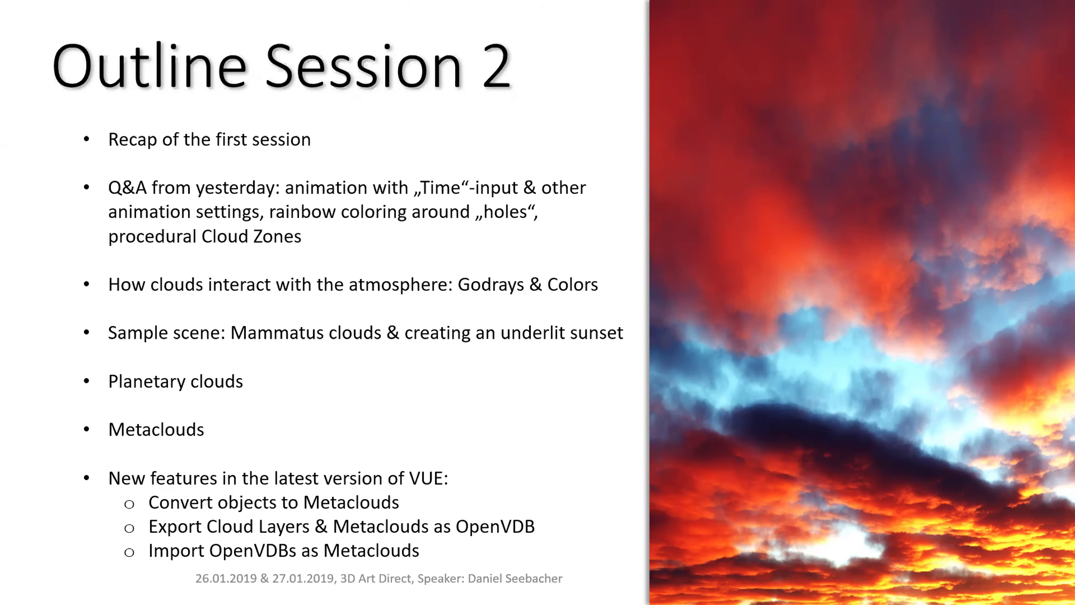
pyautogui.press('Escape')
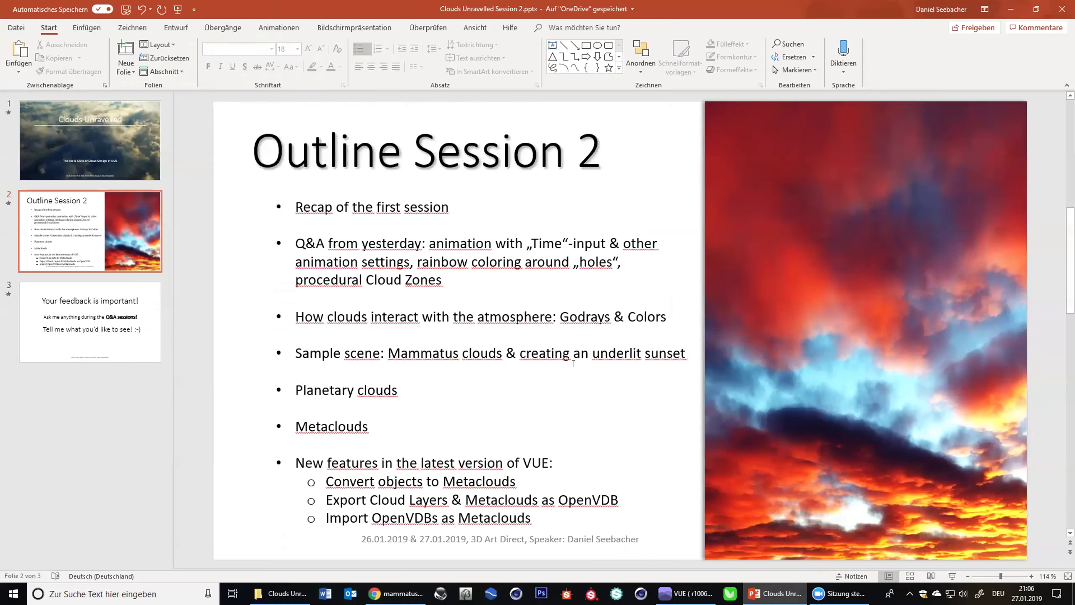
# - Switch to VUE and insert a Big Cumulus cloud layer into the Photometric spectral sky
pyautogui.click(686, 593)
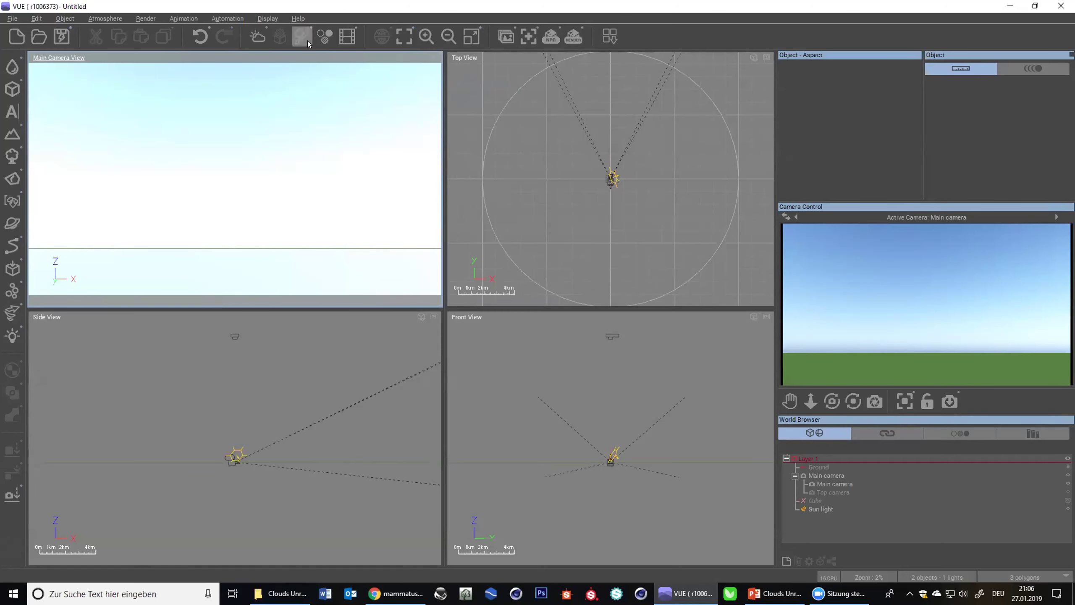
pyautogui.click(247, 40)
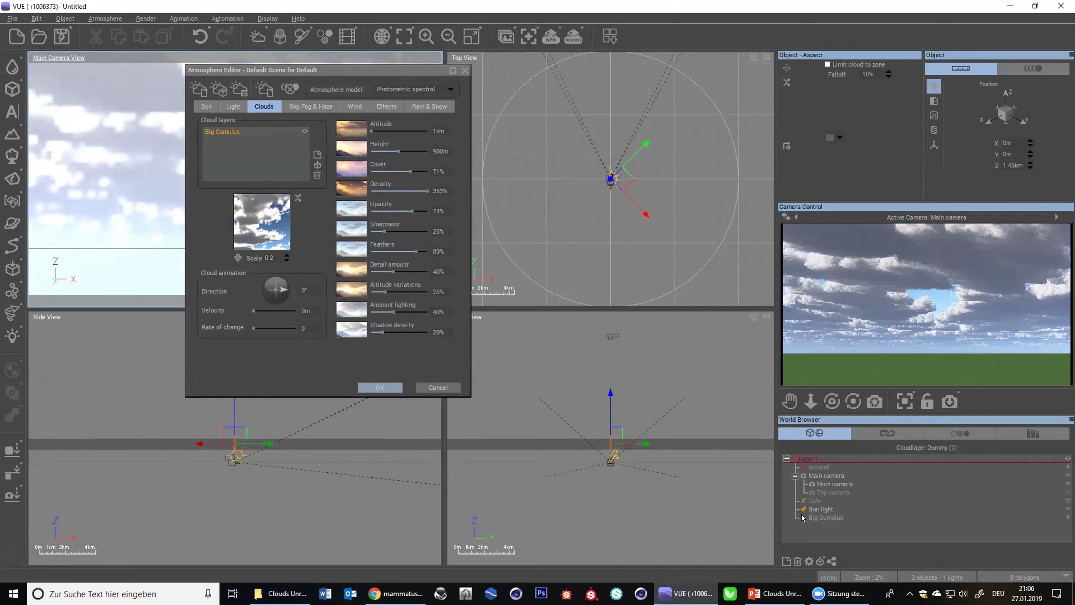
# - Set the Big Cumulus layer height to 2.2km and lift it to 3.37km in the front view
pyautogui.click(824, 517)
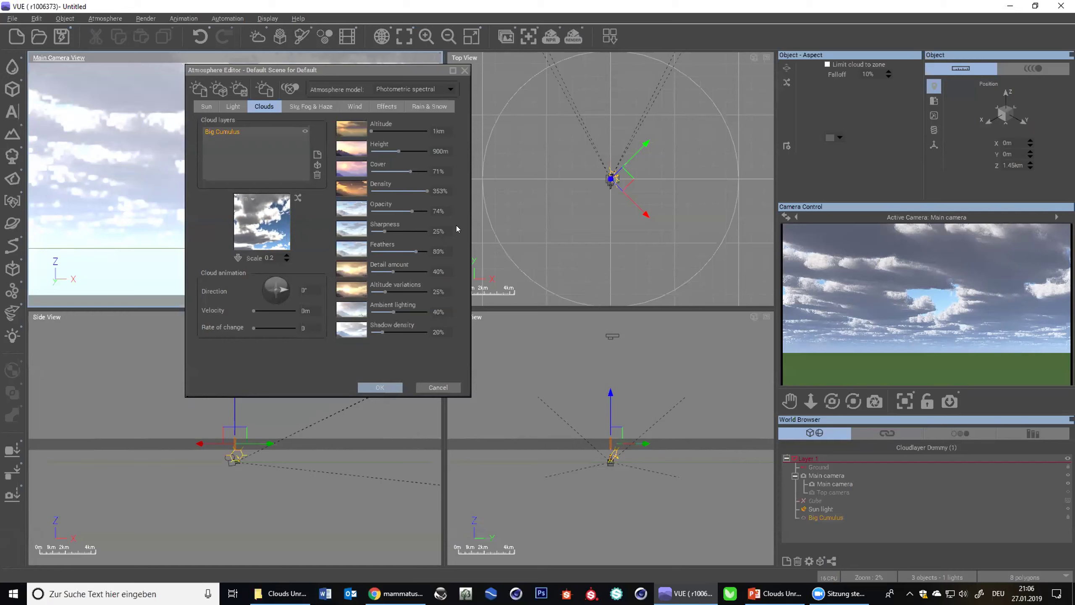
pyautogui.moveTo(398, 152); pyautogui.dragTo(409, 151)
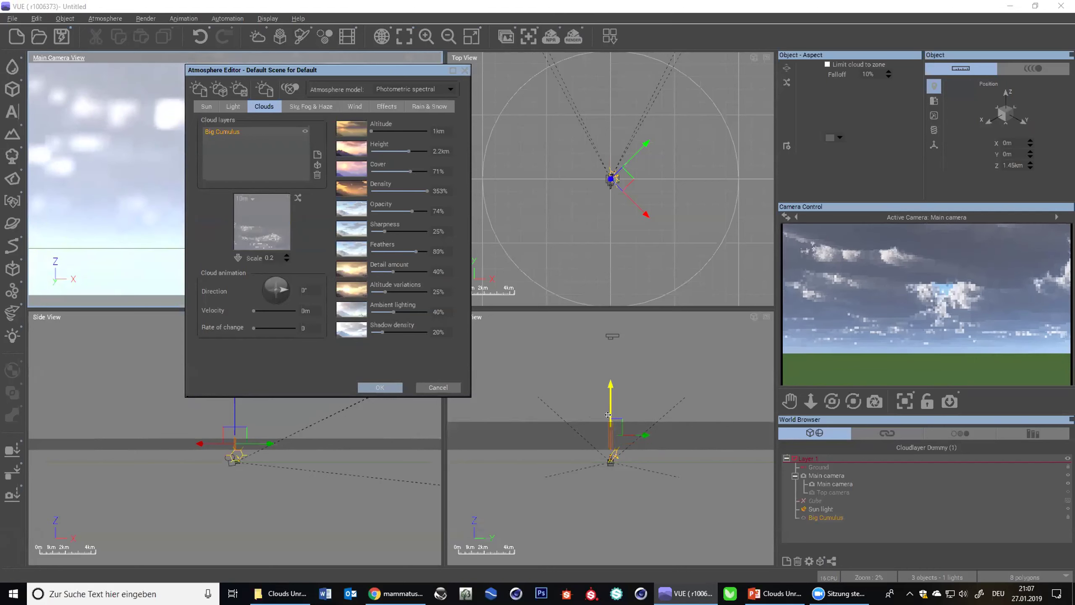
pyautogui.click(602, 454)
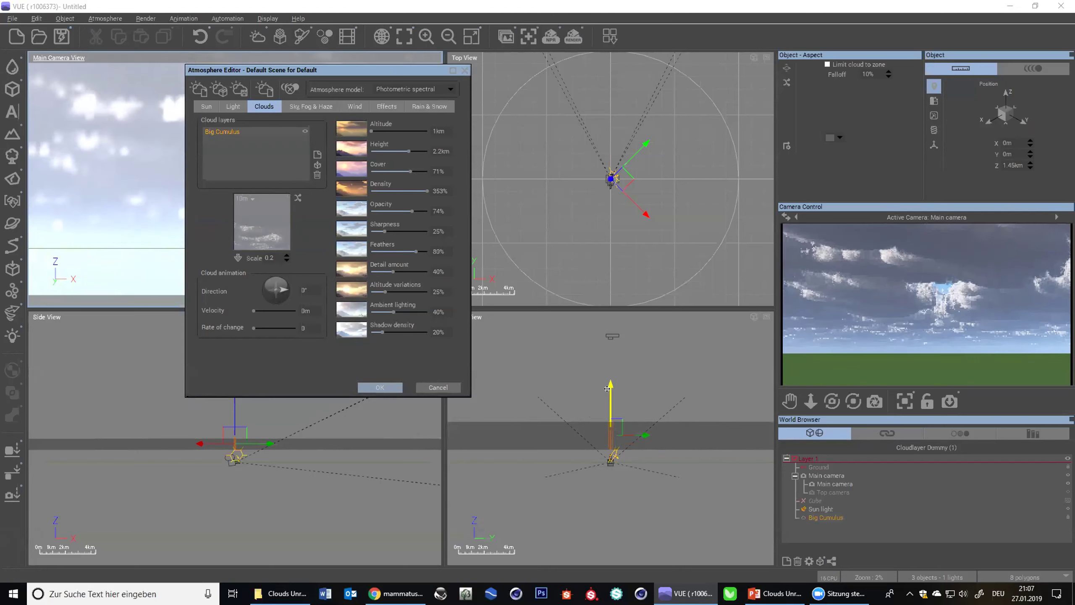
pyautogui.moveTo(606, 363)
pyautogui.mouseDown()
pyautogui.moveTo(608, 340)
pyautogui.moveTo(607, 381)
pyautogui.moveTo(608, 368)
pyautogui.mouseUp()
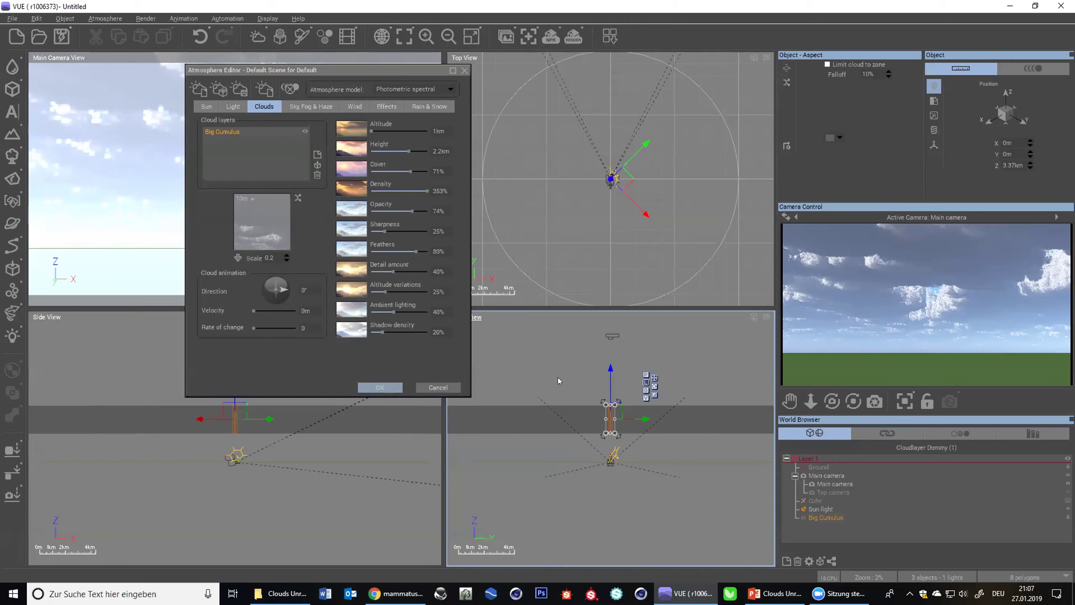
# - Open the Advanced Cloud Material Editor for the Big Cumulus material
pyautogui.rightClick(271, 215)
pyautogui.click(304, 225)
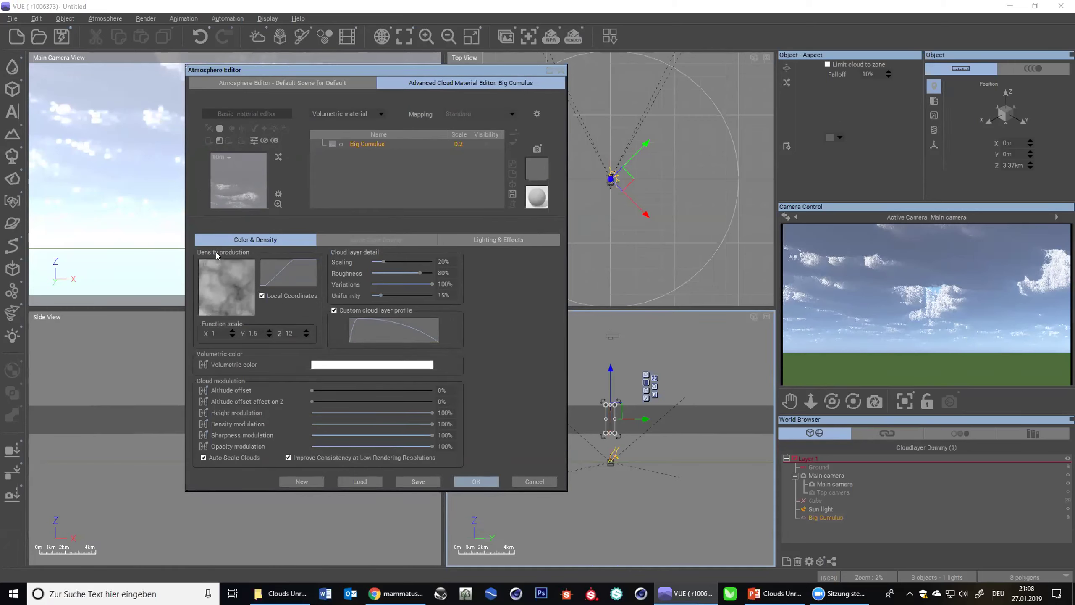
pyautogui.rightClick(881, 294)
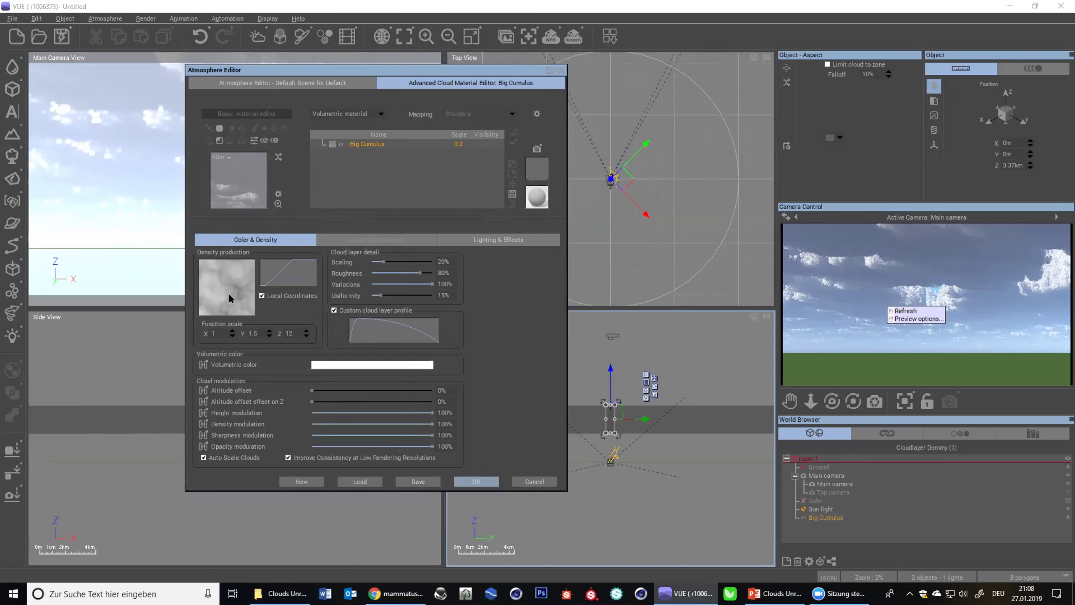
pyautogui.click(945, 287)
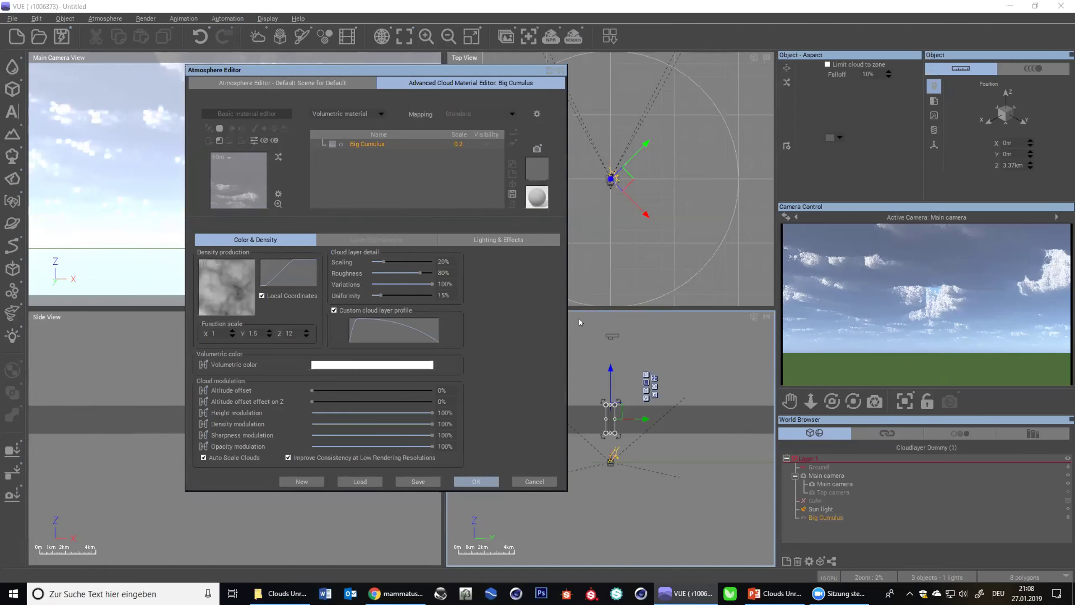
# - Steepen the cloud density filter curve and move the Atmosphere Editor up slightly
pyautogui.moveTo(288, 280); pyautogui.dragTo(207, 273)
pyautogui.moveTo(396, 69); pyautogui.dragTo(348, 64)
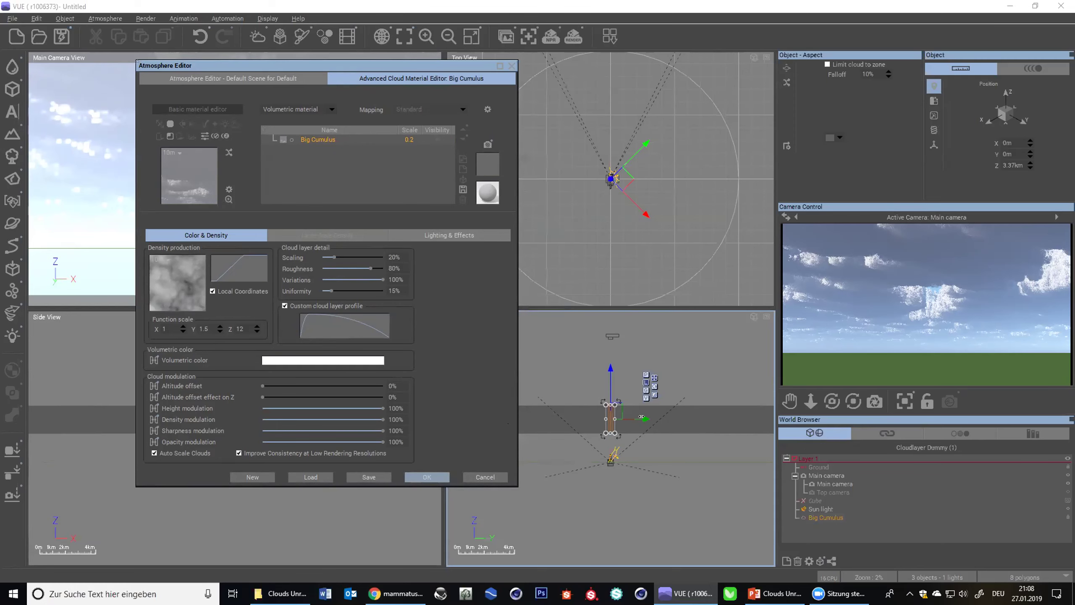
pyautogui.moveTo(469, 398); pyautogui.dragTo(470, 380)
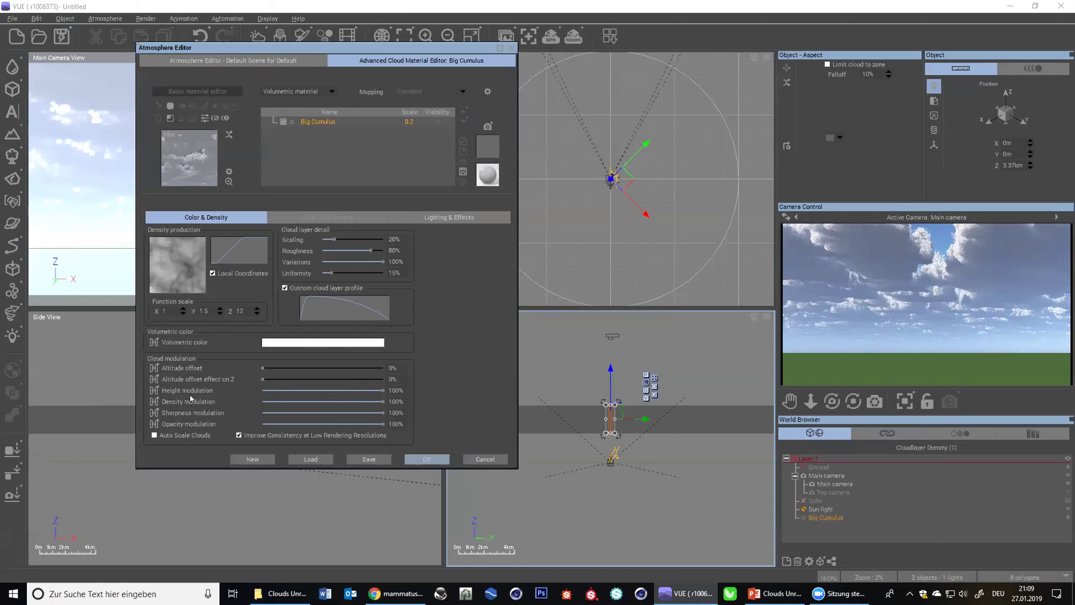
# - Set the Big Cumulus Height modulation to 50% and compare it with the cloud layer settings
pyautogui.click(244, 60)
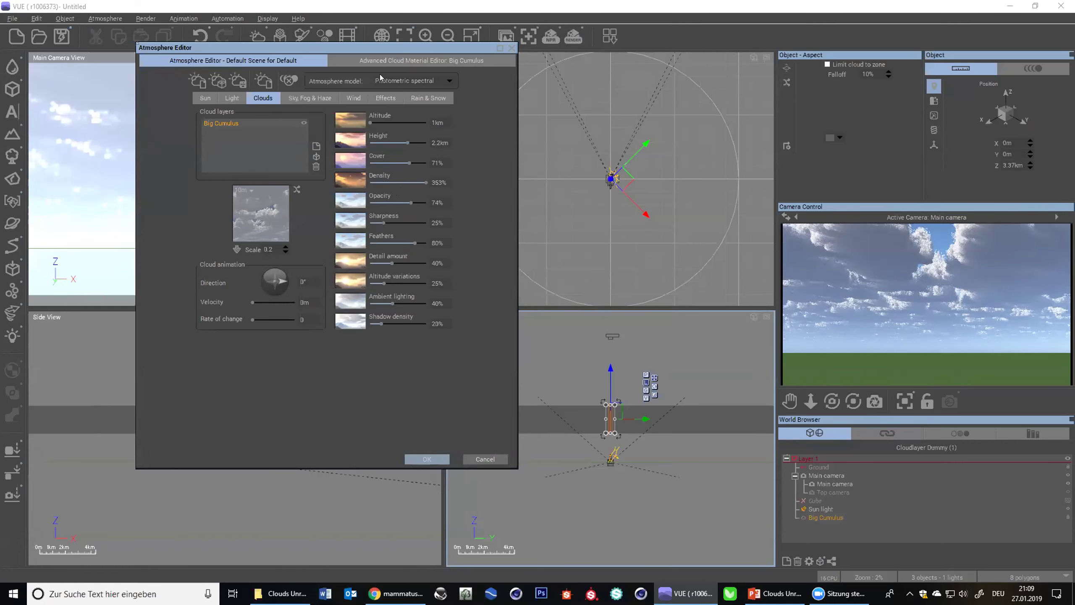
pyautogui.click(380, 60)
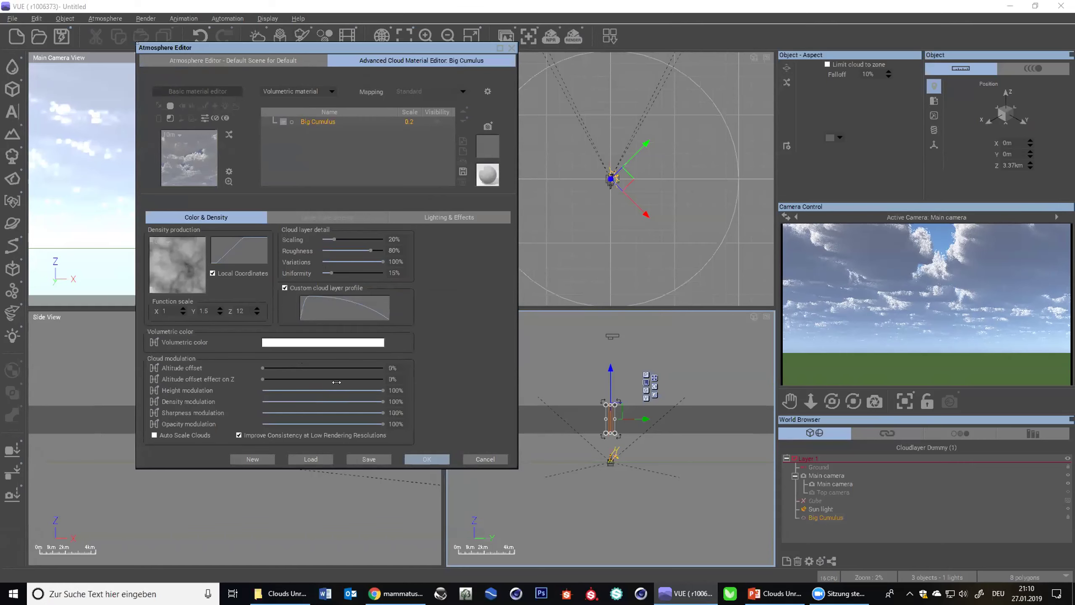
pyautogui.click(278, 63)
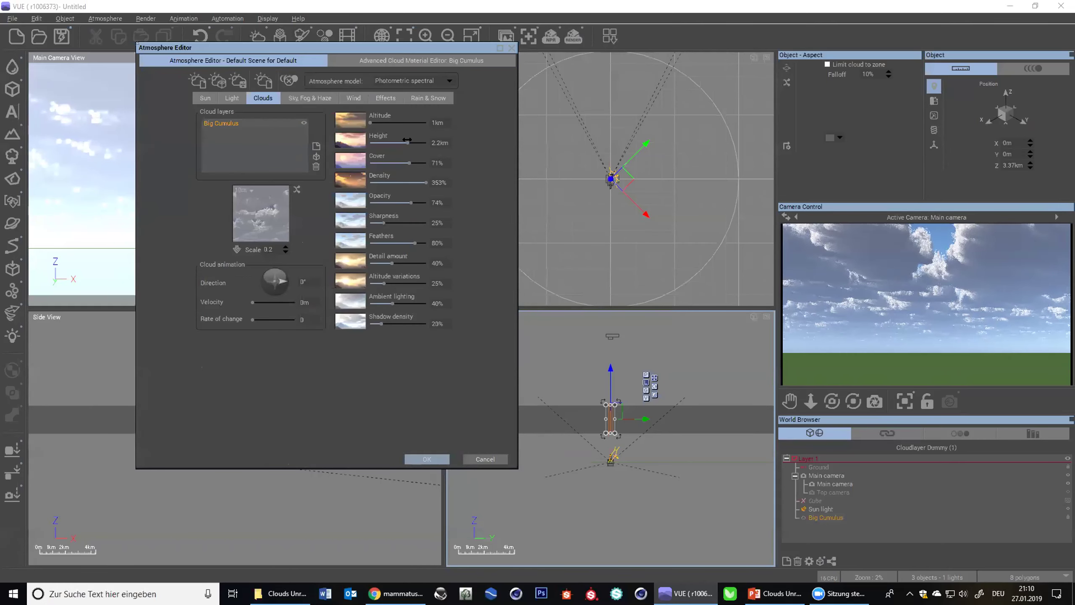
pyautogui.click(401, 61)
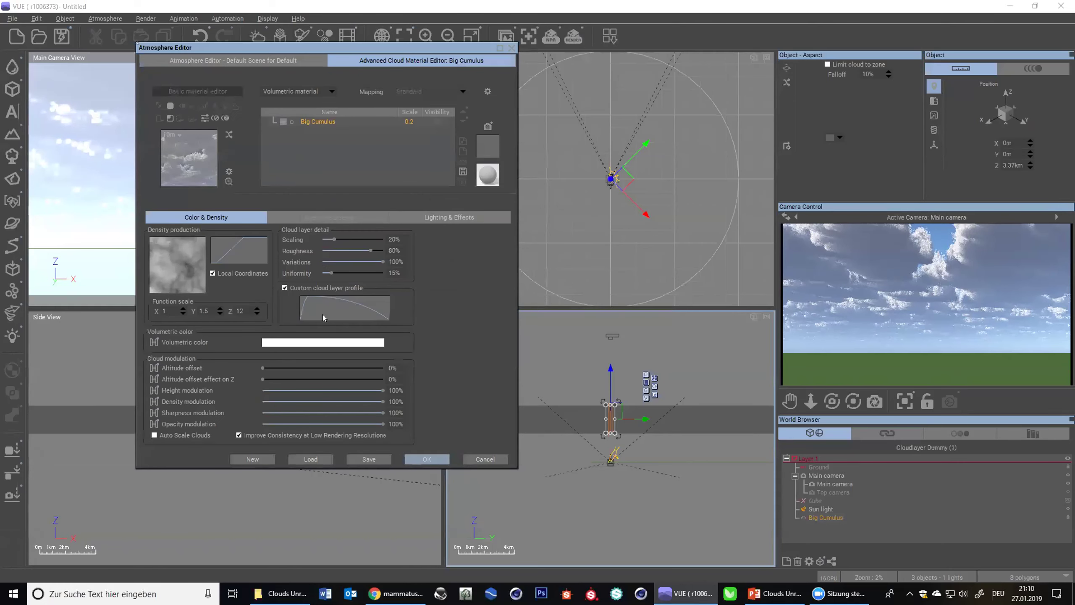
pyautogui.click(388, 390)
pyautogui.write('50')
pyautogui.press('Return')
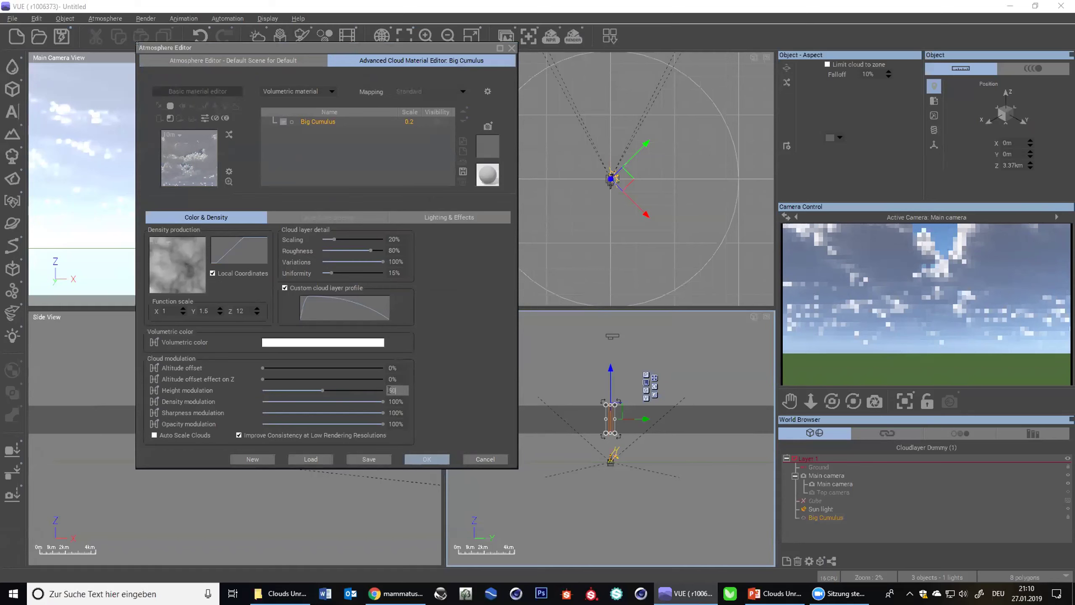
# - Restore Height modulation to 100% and go back to the atmosphere's cloud layer settings
pyautogui.click(243, 61)
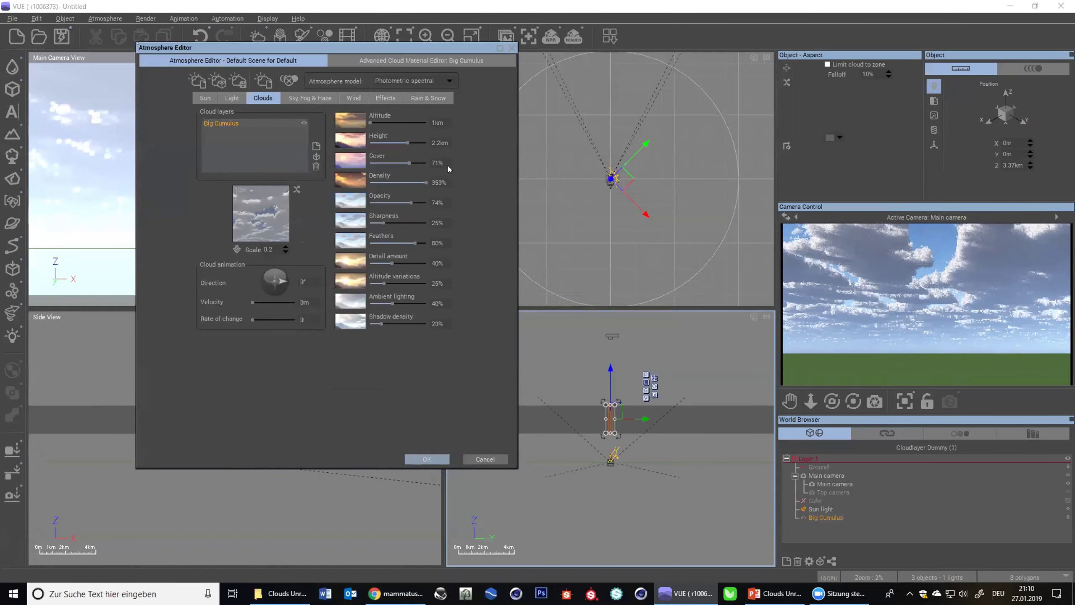
pyautogui.click(378, 62)
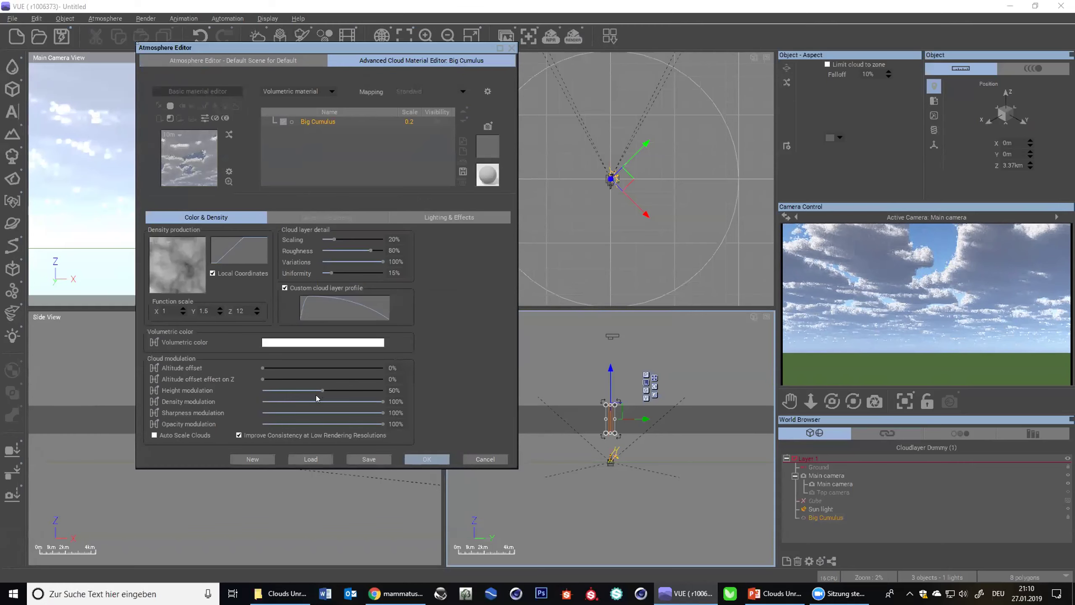
pyautogui.moveTo(323, 390); pyautogui.dragTo(385, 390)
pyautogui.click(262, 59)
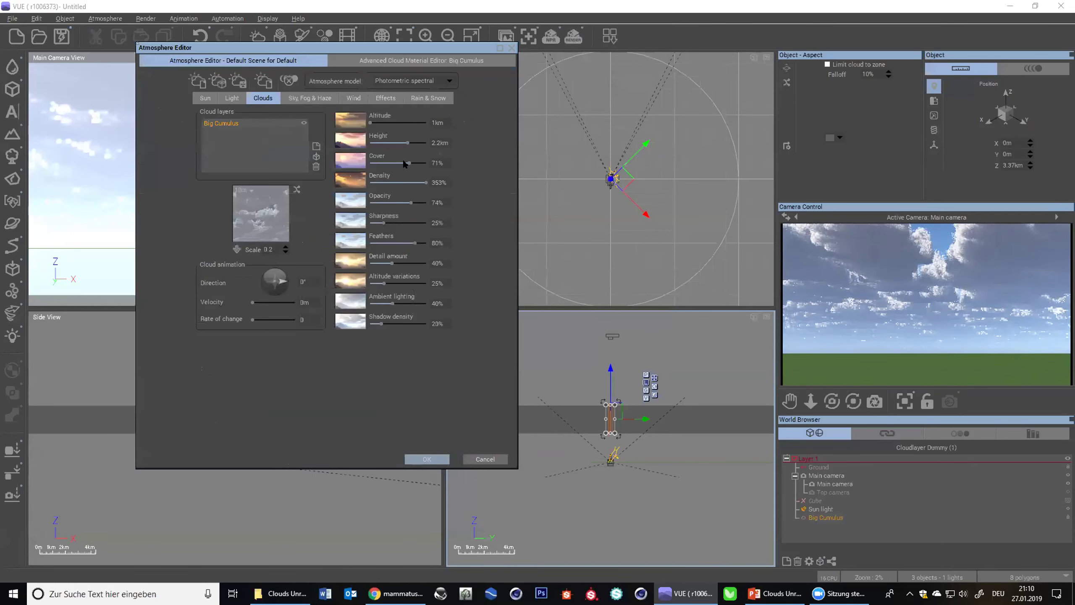
pyautogui.click(386, 62)
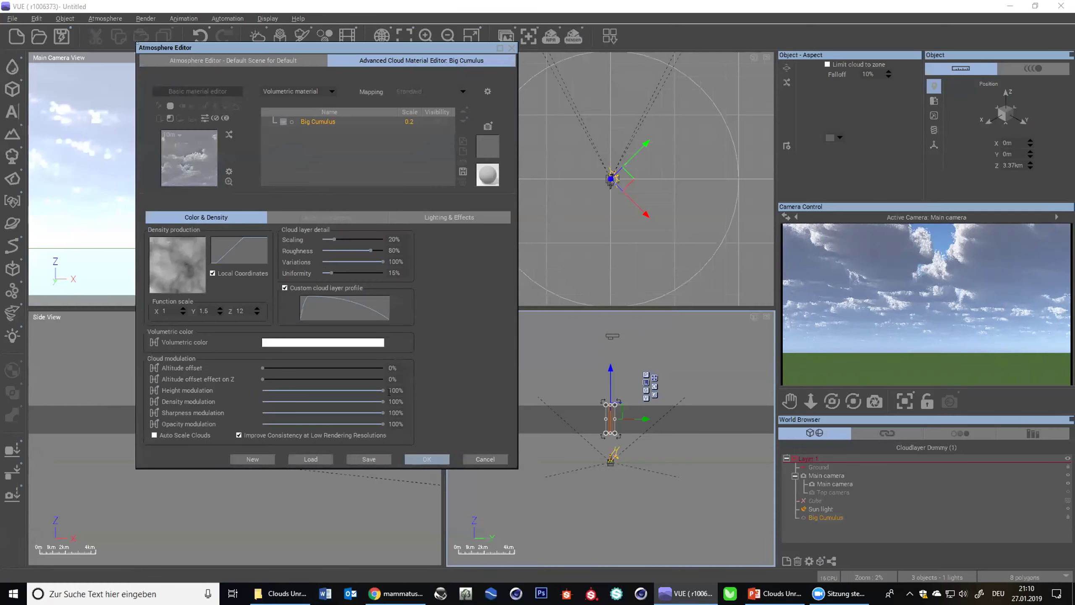
pyautogui.click(233, 60)
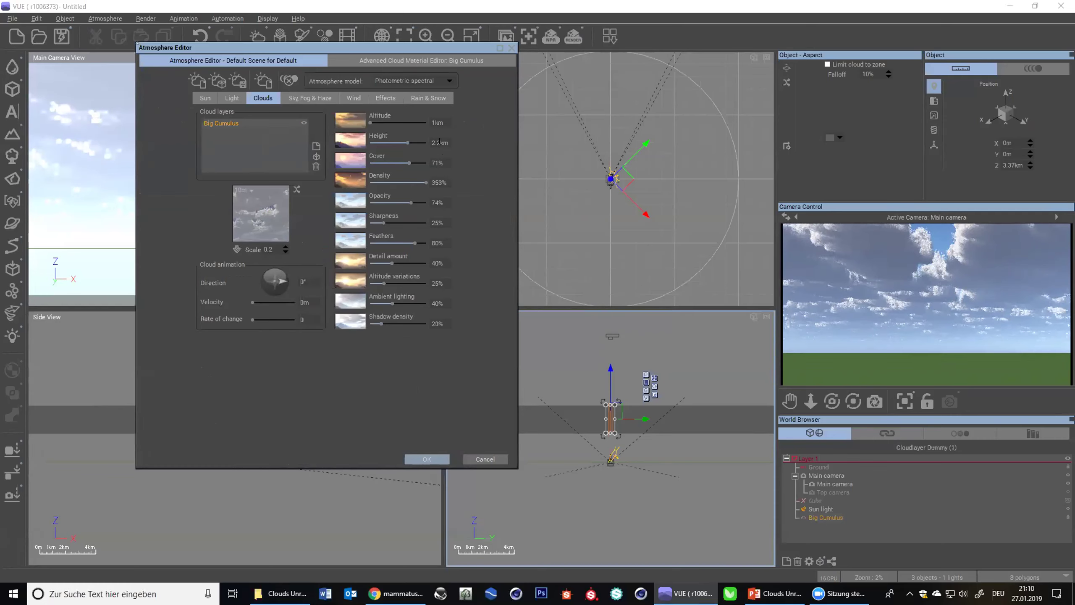
pyautogui.click(381, 63)
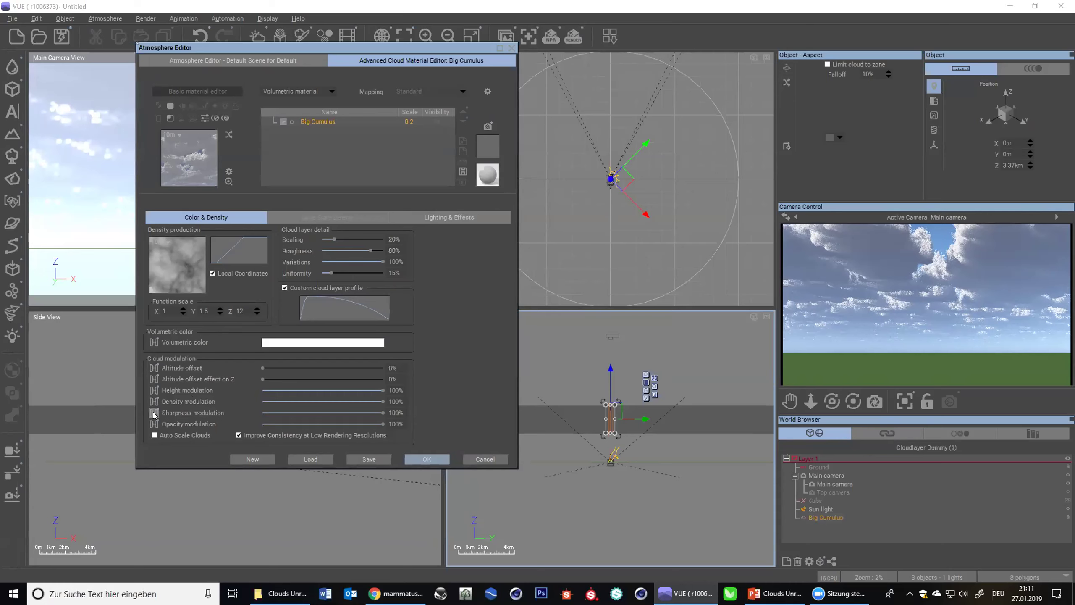
pyautogui.click(293, 60)
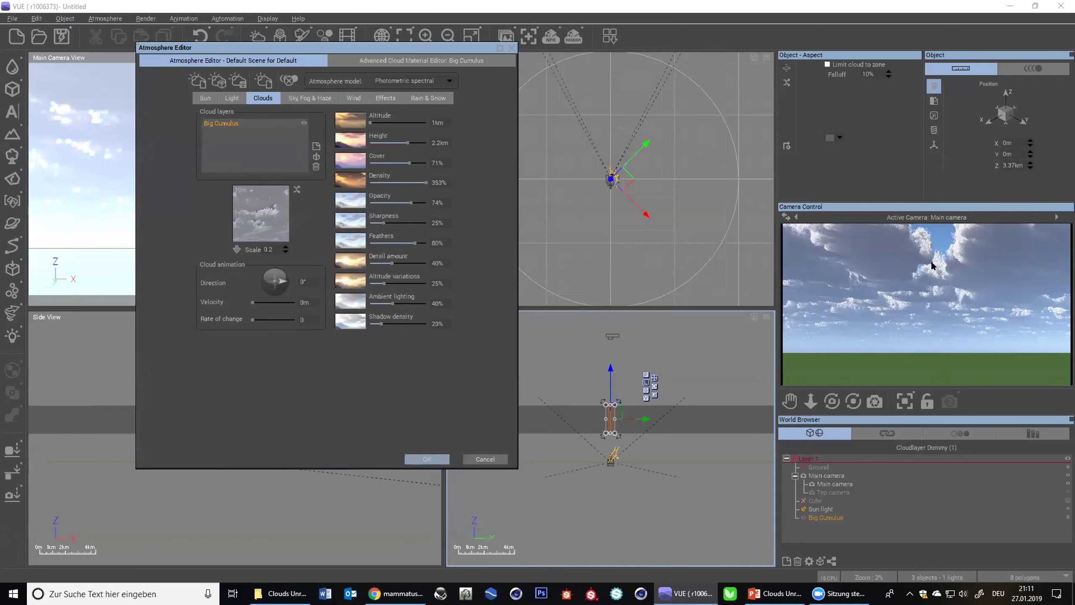
# - Refresh the camera preview twice, then show the Big Cumulus material's Color & Density settings
pyautogui.rightClick(935, 360)
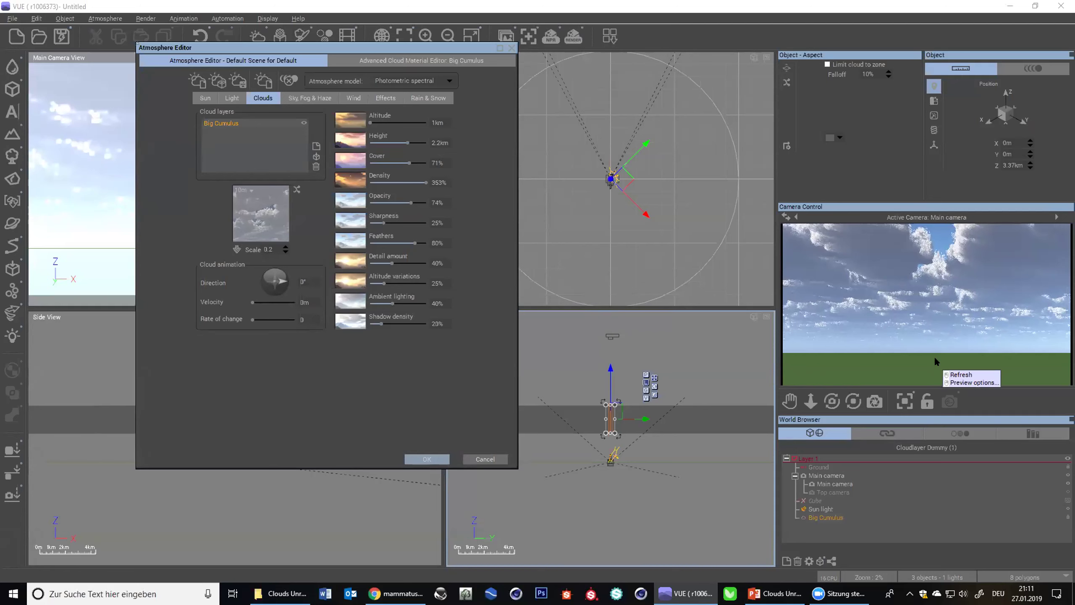
pyautogui.click(919, 209)
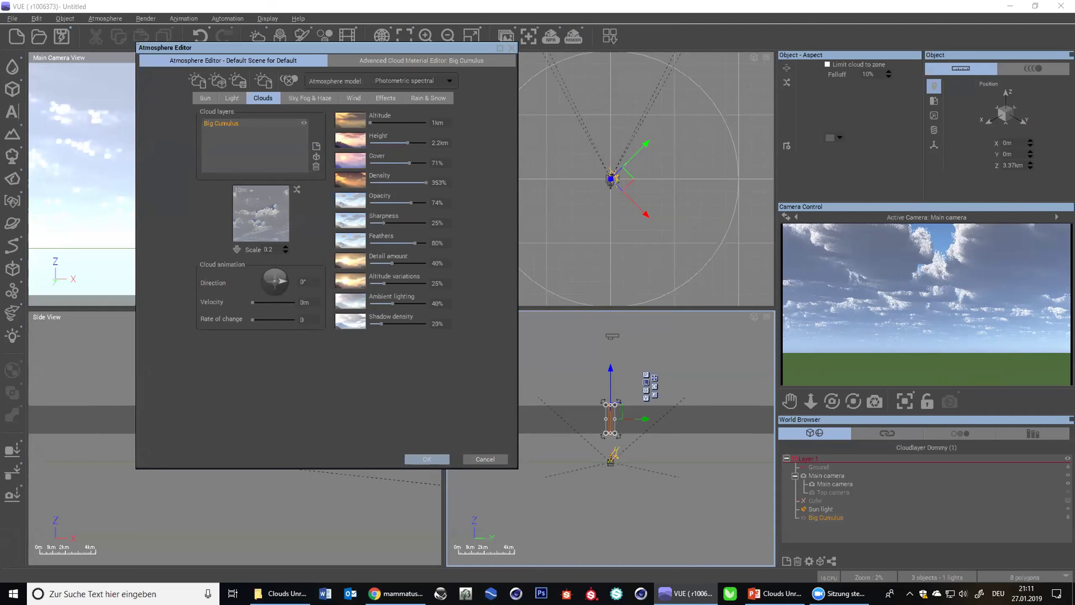
pyautogui.rightClick(995, 302)
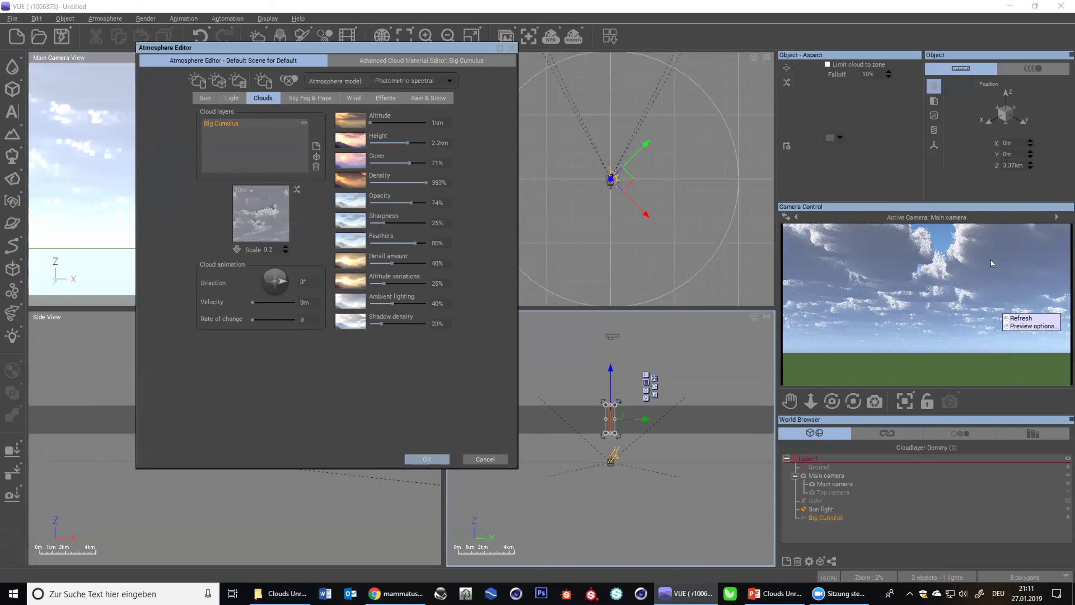
pyautogui.click(1032, 265)
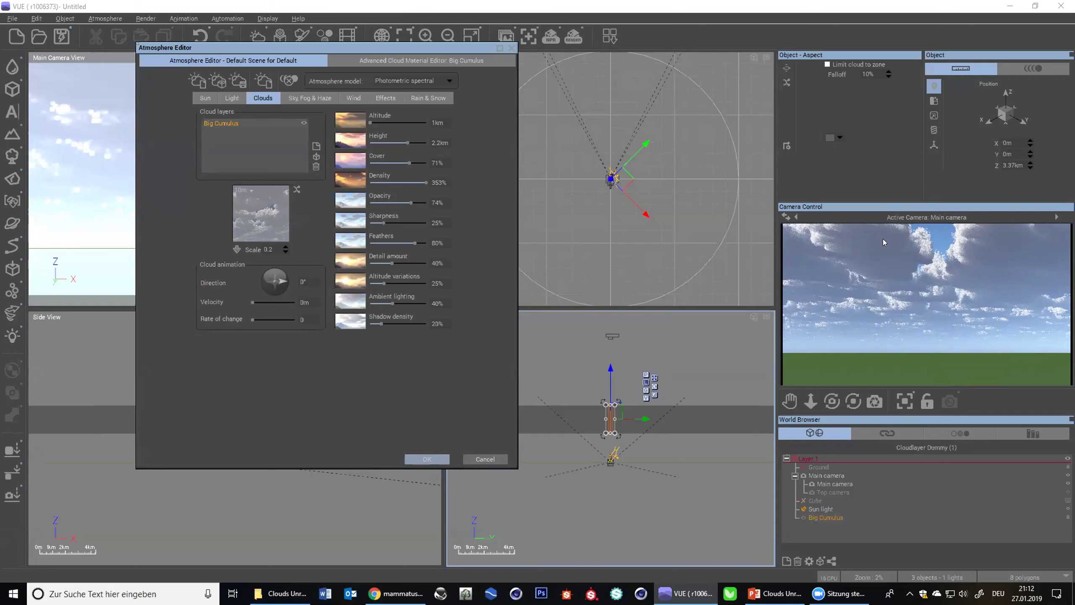
pyautogui.click(412, 62)
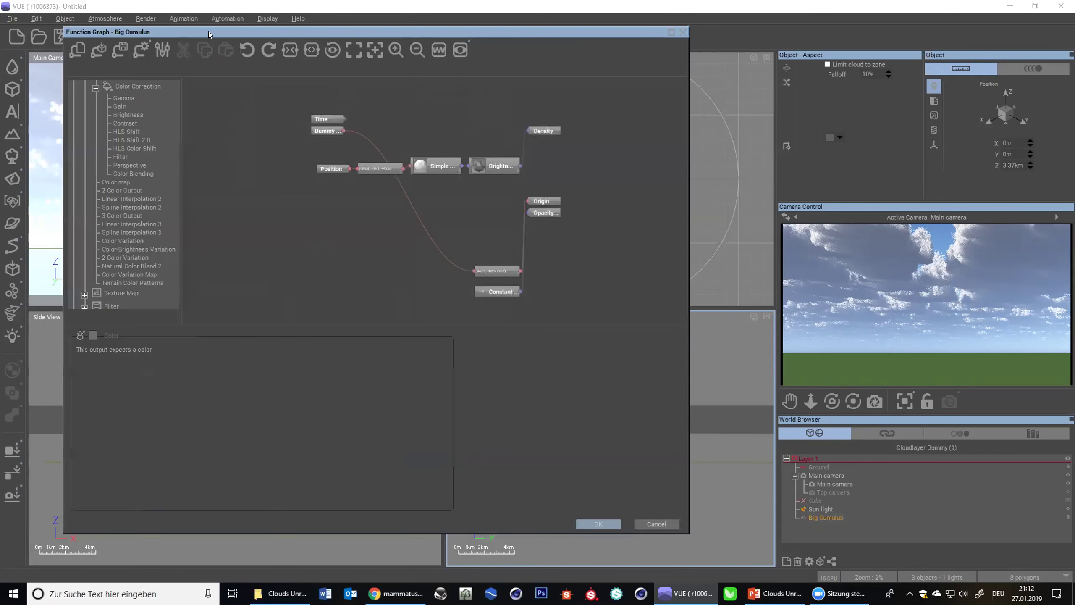
# - Open the opacity modulation function graph, disable local coordinates, and add a Rectangular pattern node
pyautogui.moveTo(208, 34); pyautogui.dragTo(477, 34)
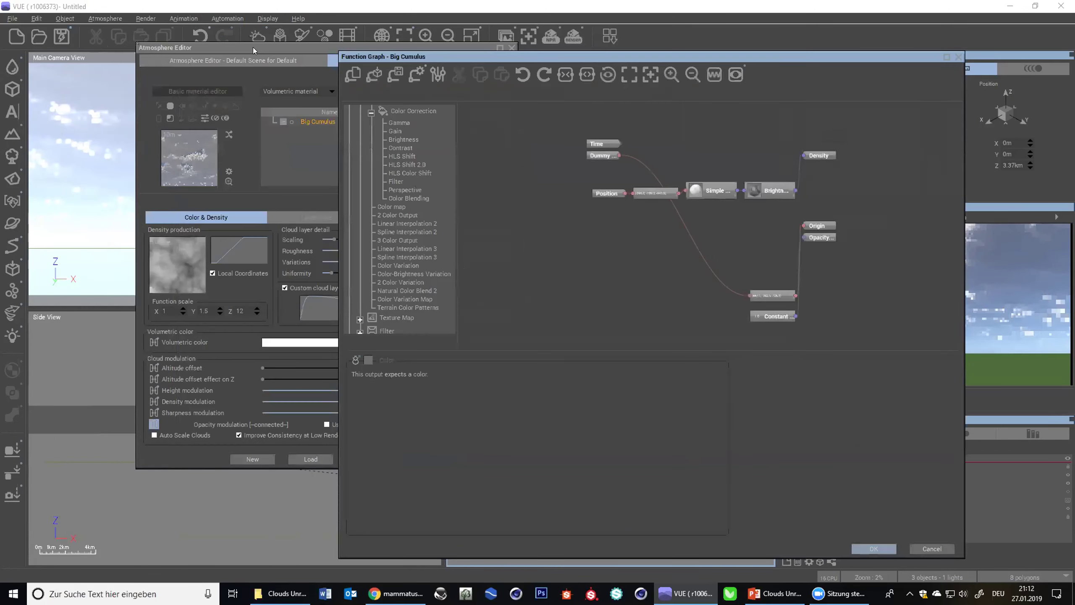
pyautogui.moveTo(253, 47); pyautogui.dragTo(182, 42)
pyautogui.click(263, 418)
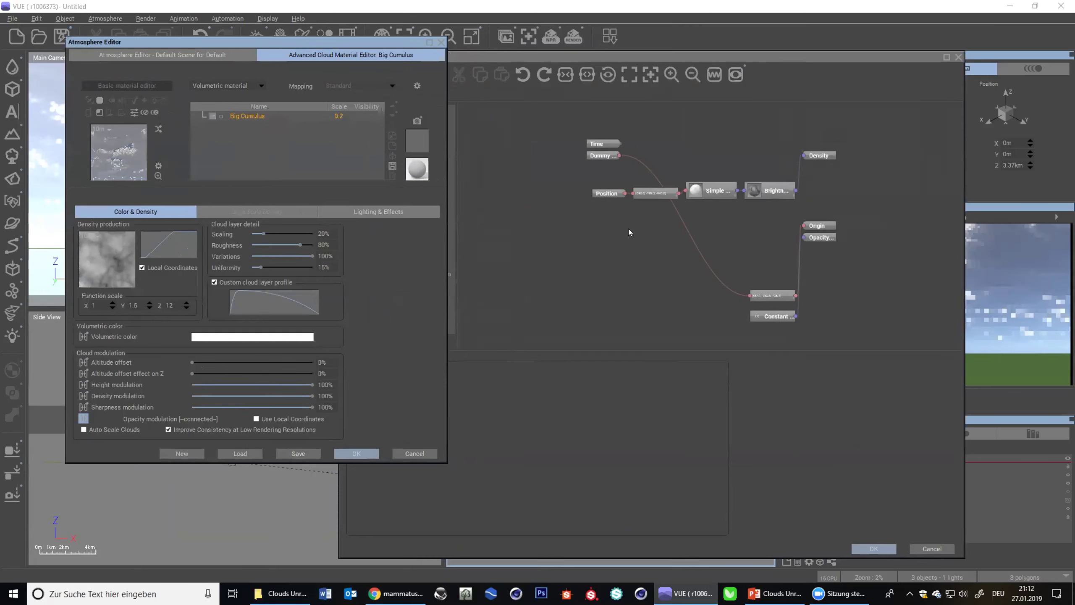
pyautogui.click(818, 237)
pyautogui.rightClick(831, 245)
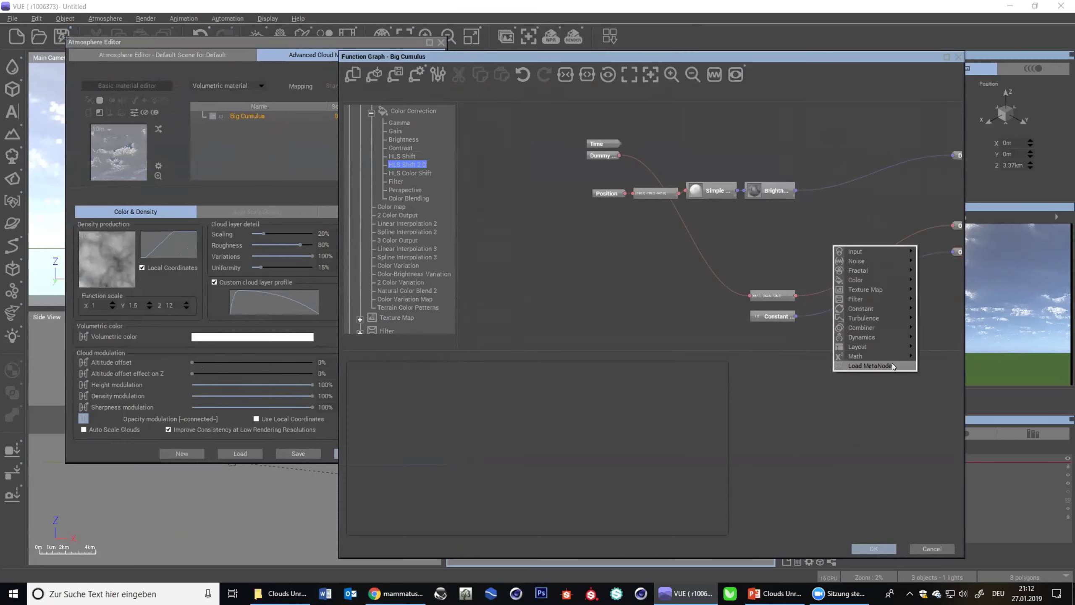
pyautogui.moveTo(878, 260)
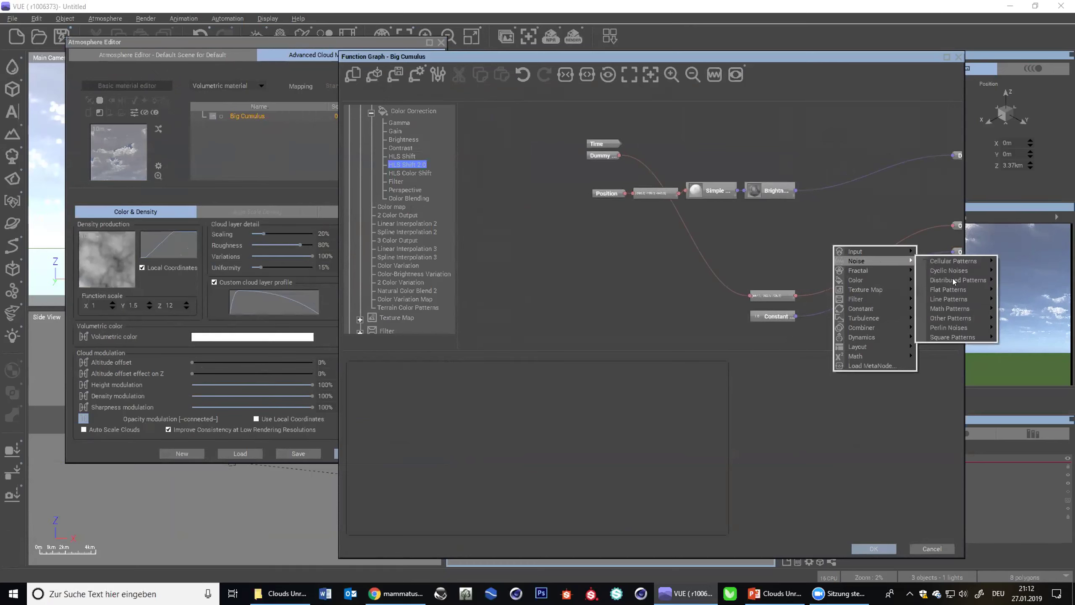
pyautogui.moveTo(951, 333)
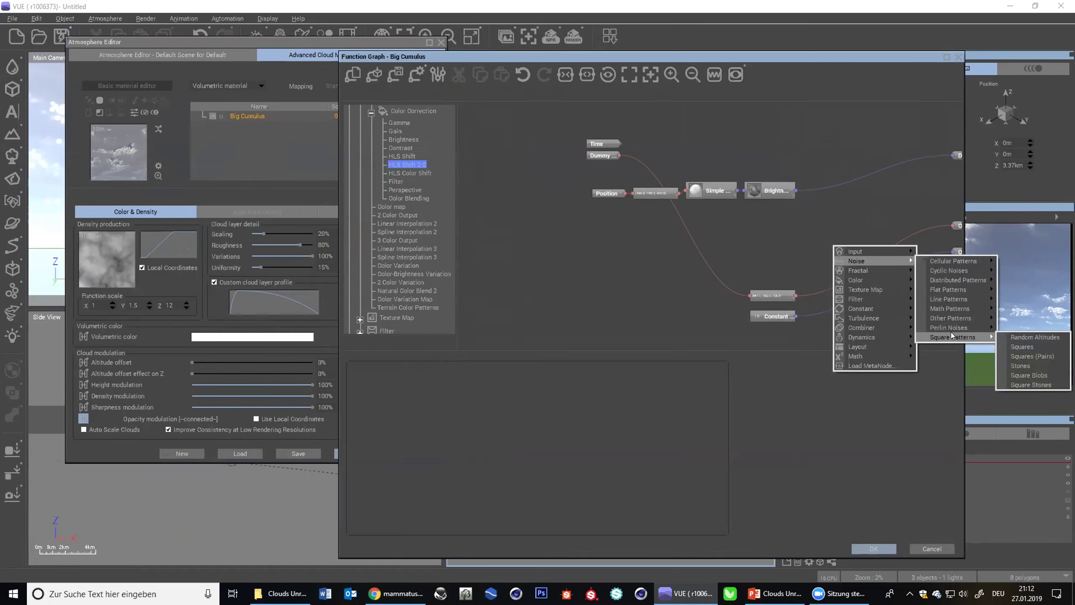
pyautogui.moveTo(953, 307)
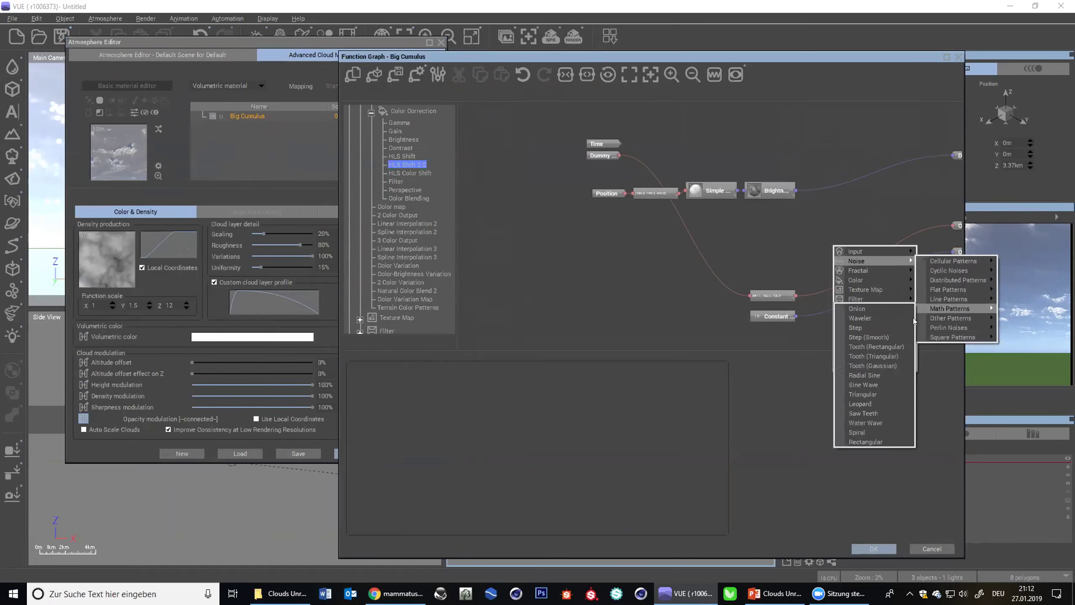
pyautogui.click(865, 441)
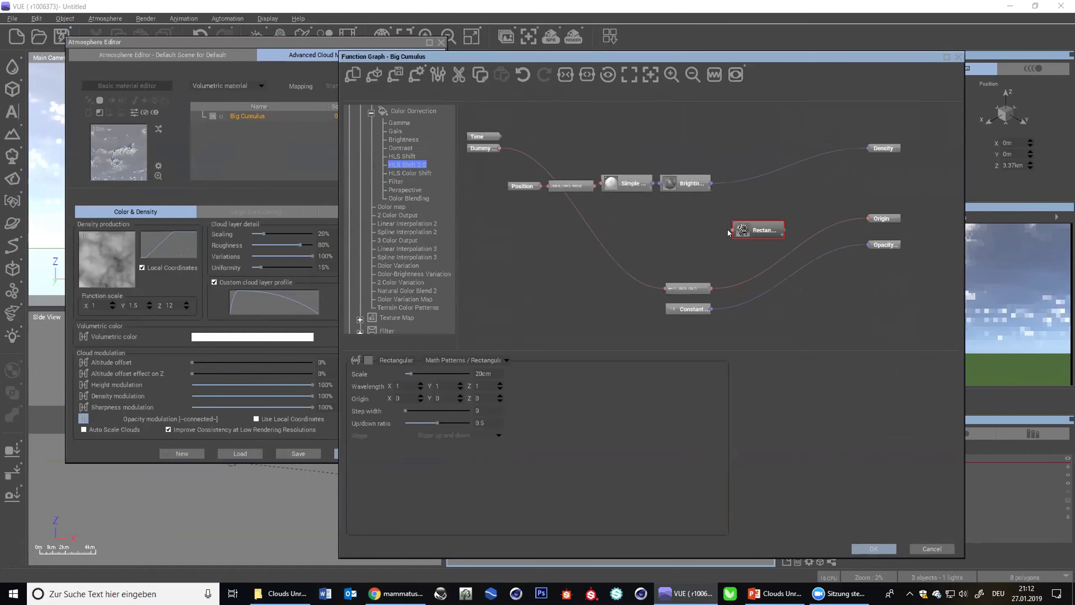
# - Wire Position through the Rectangular node into Opacity, set its scale to 100, and confirm
pyautogui.moveTo(733, 230); pyautogui.dragTo(517, 185)
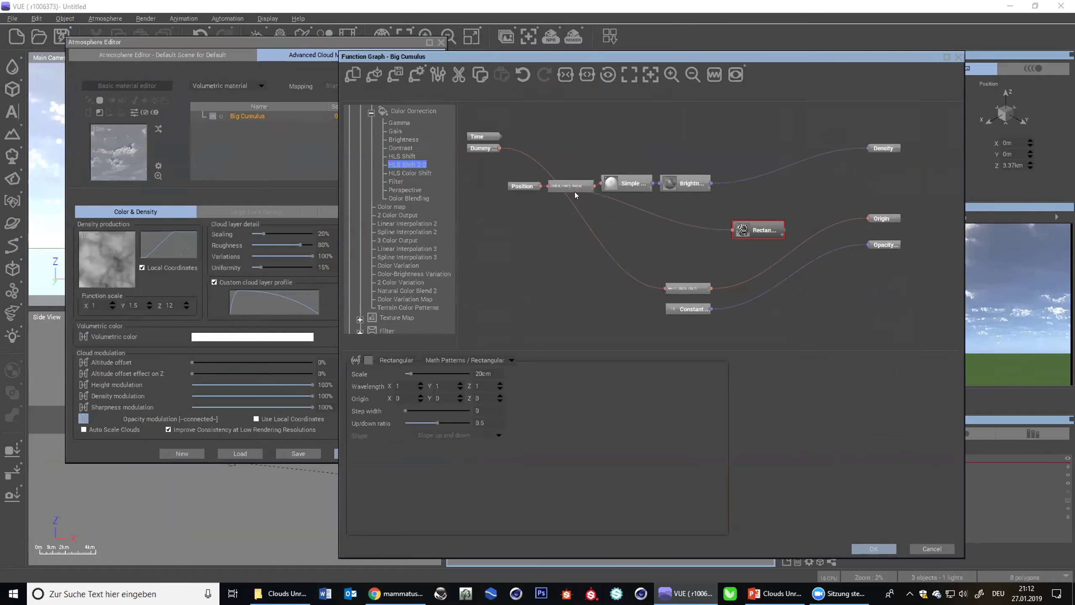
pyautogui.moveTo(868, 244); pyautogui.dragTo(764, 229)
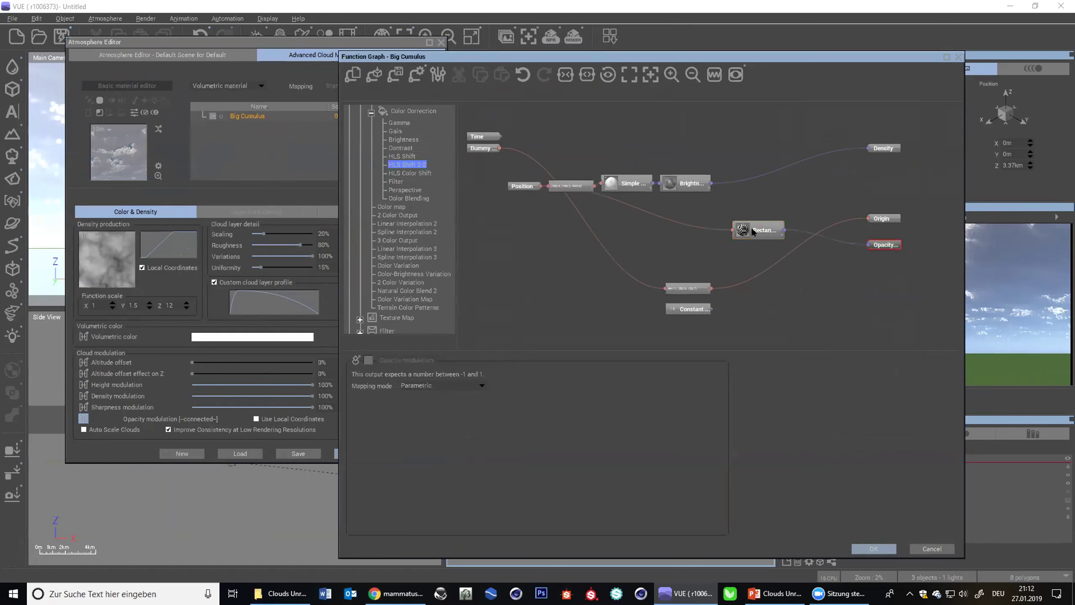
pyautogui.click(760, 230)
pyautogui.write('100')
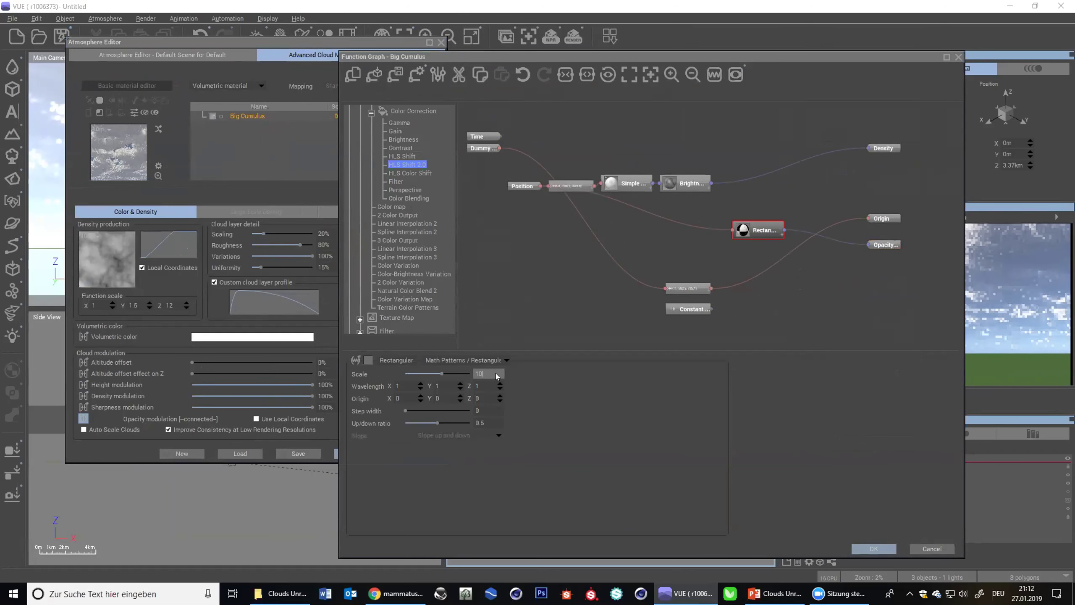
pyautogui.click(874, 549)
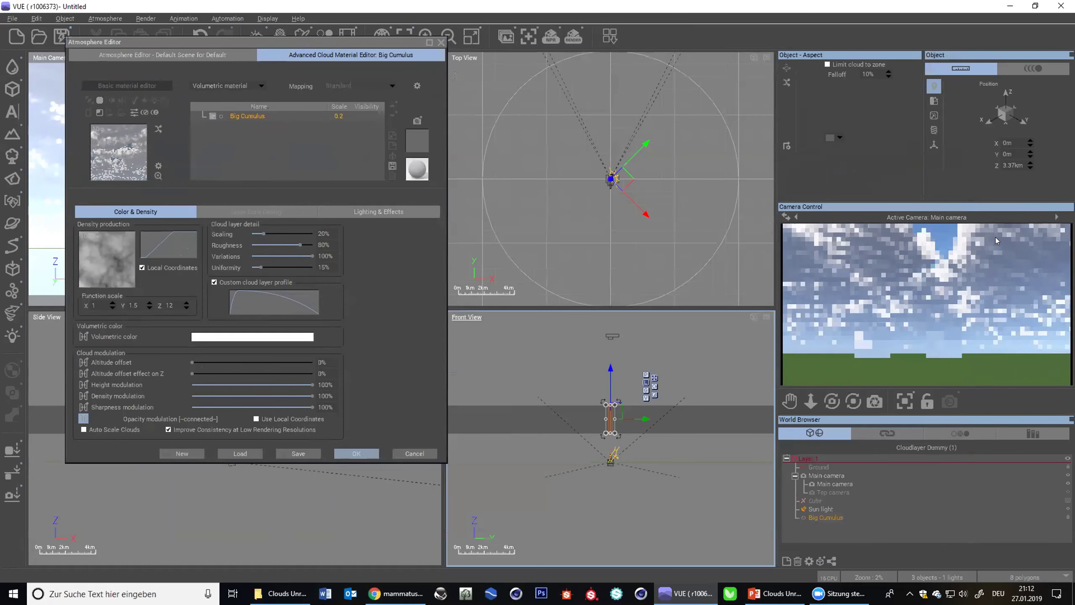
# - Tilt the main camera up toward the clouds and drop the Big Cumulus detail amount to 0%
pyautogui.moveTo(343, 41); pyautogui.dragTo(634, 57)
pyautogui.moveTo(259, 187); pyautogui.dragTo(270, 222, button='right')
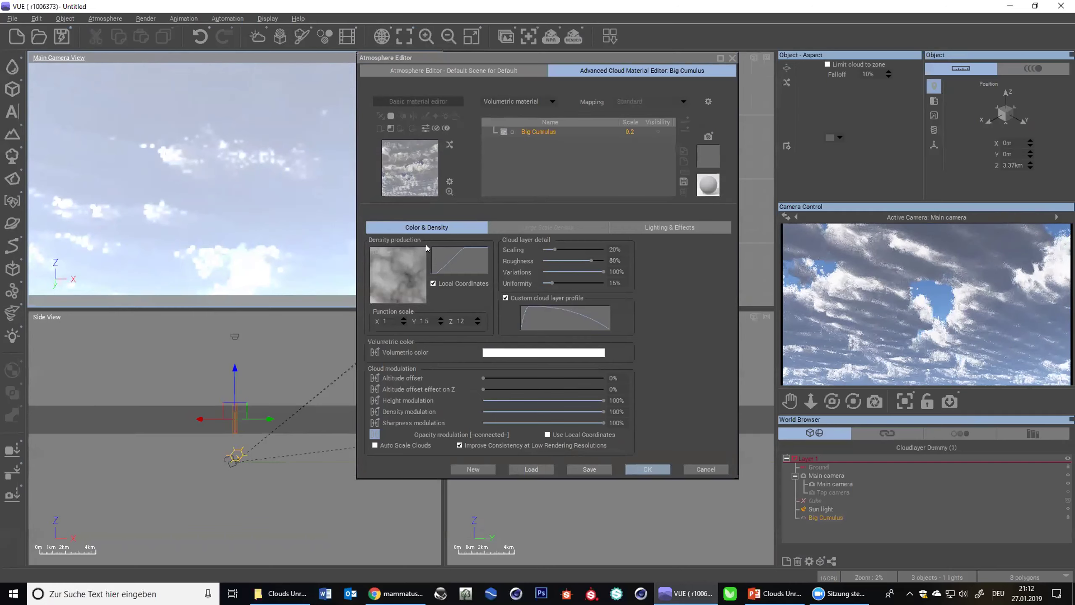
pyautogui.click(493, 69)
pyautogui.moveTo(612, 273); pyautogui.dragTo(590, 273)
pyautogui.rightClick(955, 283)
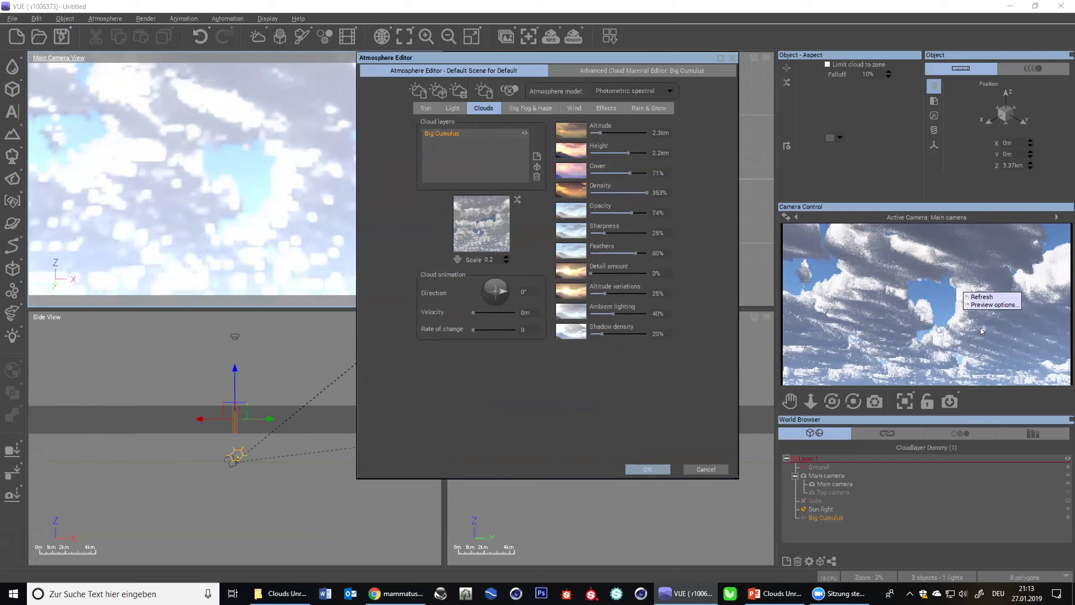
# - Dismiss the preview menu and reopen the Big Cumulus advanced cloud material settings
pyautogui.click(1013, 339)
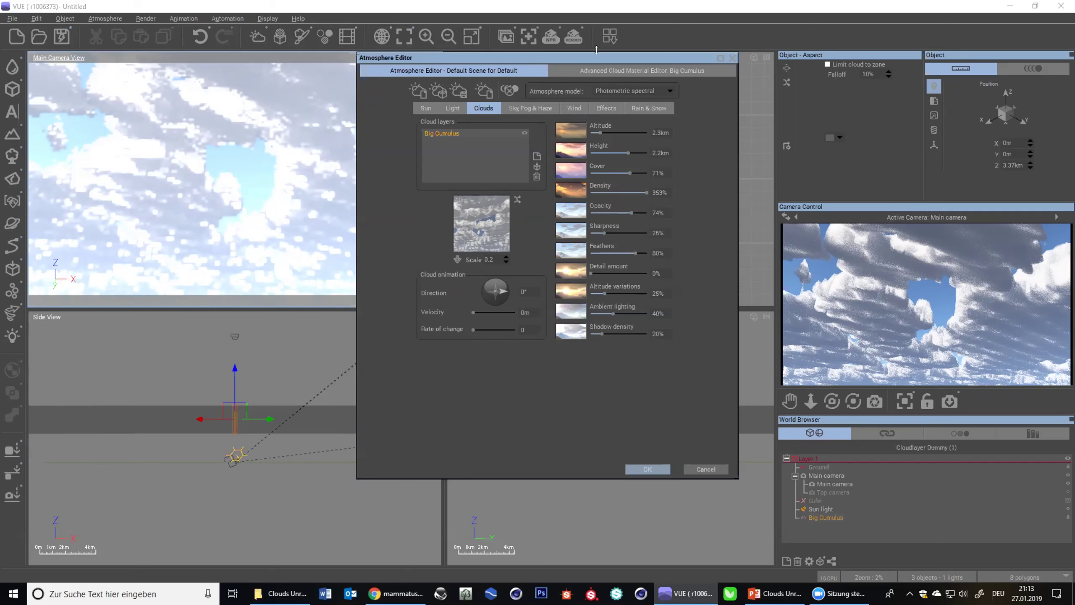
pyautogui.doubleClick(481, 223)
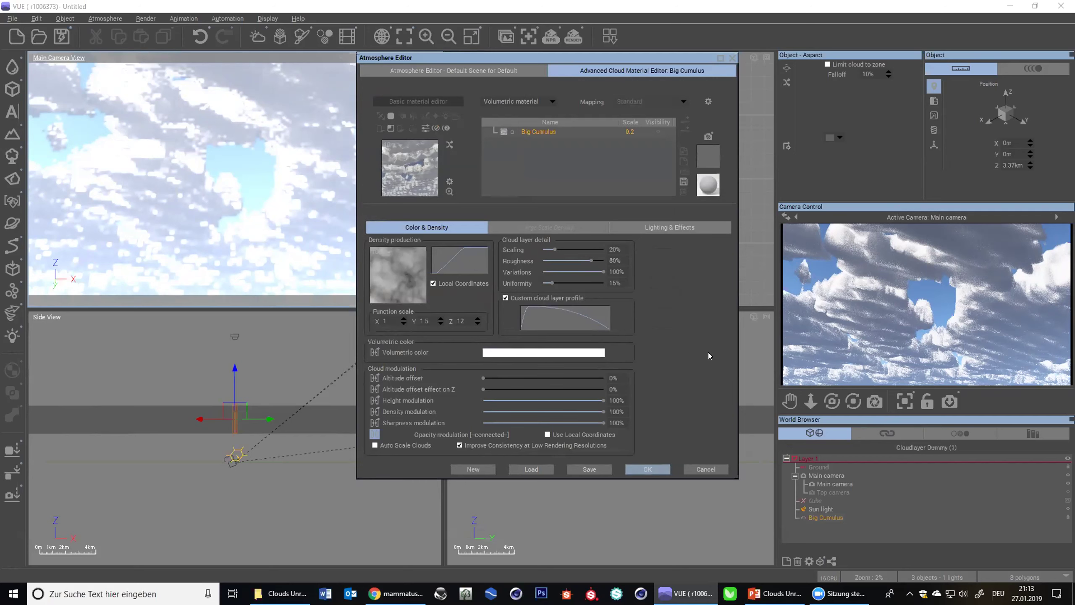
# - Cancel the Atmosphere Editor, tilt the main camera down to the ground, and reopen the empty Clouds settings
pyautogui.click(705, 469)
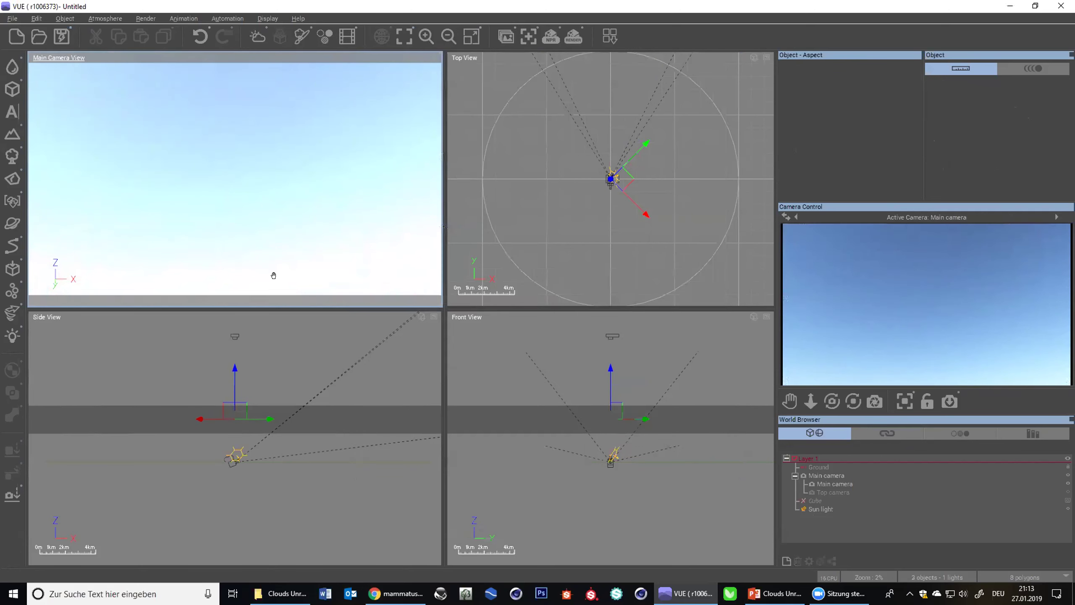
pyautogui.moveTo(275, 295); pyautogui.dragTo(271, 298, button='right')
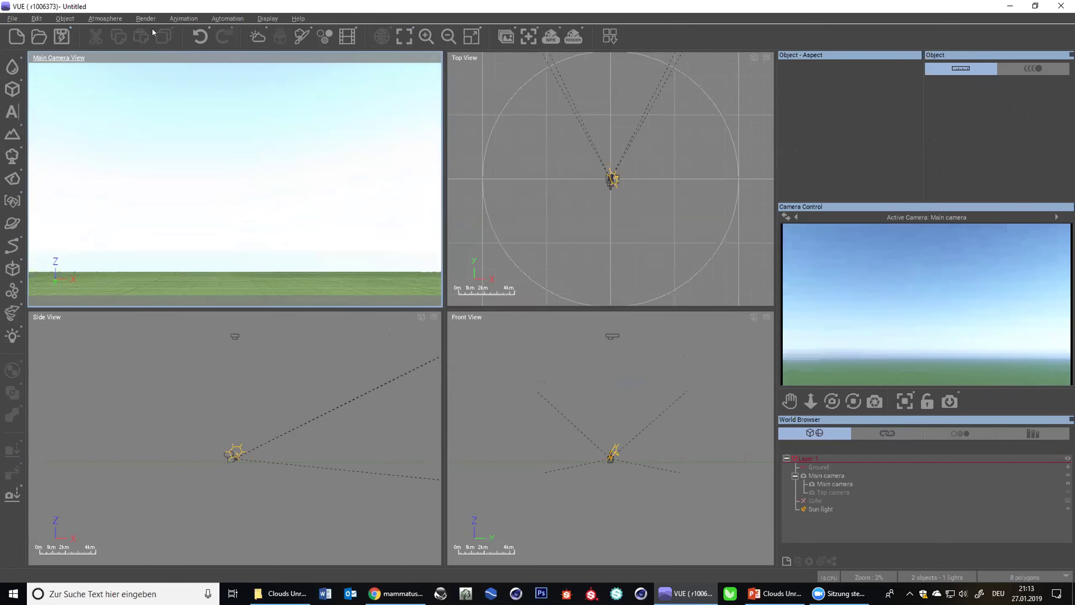
pyautogui.click(256, 37)
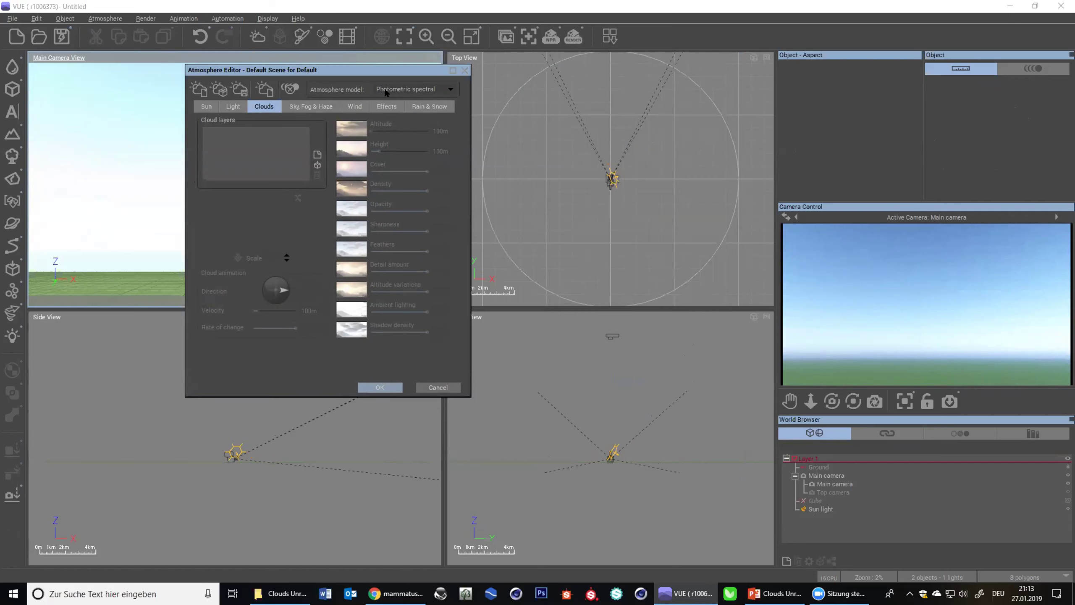
# - Review the atmosphere models, then view Sky, Fog & Haze: sky 100%, haze 20%, fog 0%
pyautogui.click(404, 89)
pyautogui.click(301, 97)
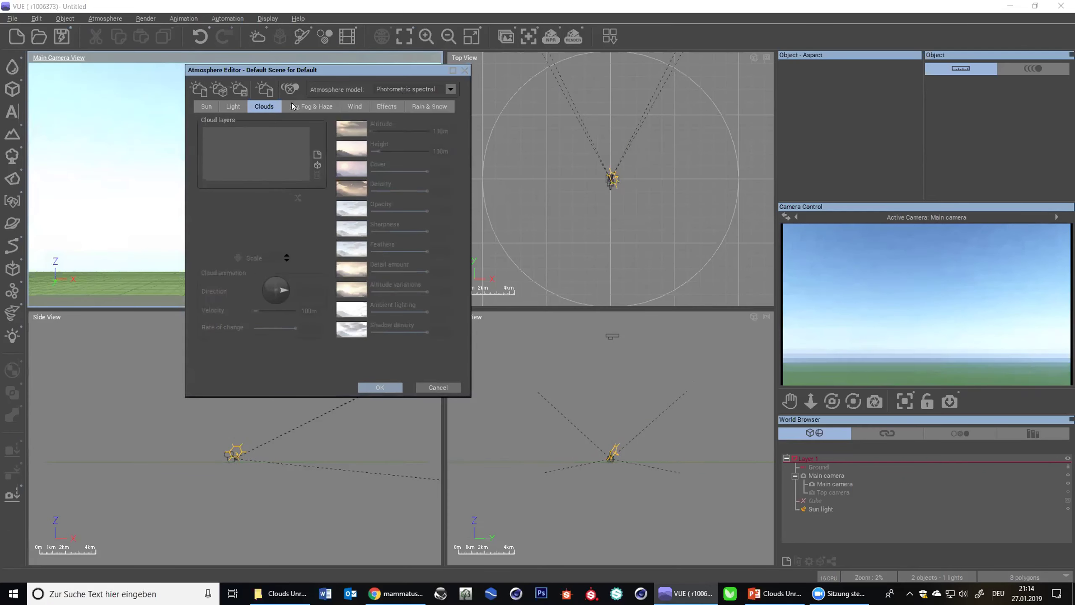
pyautogui.click(299, 106)
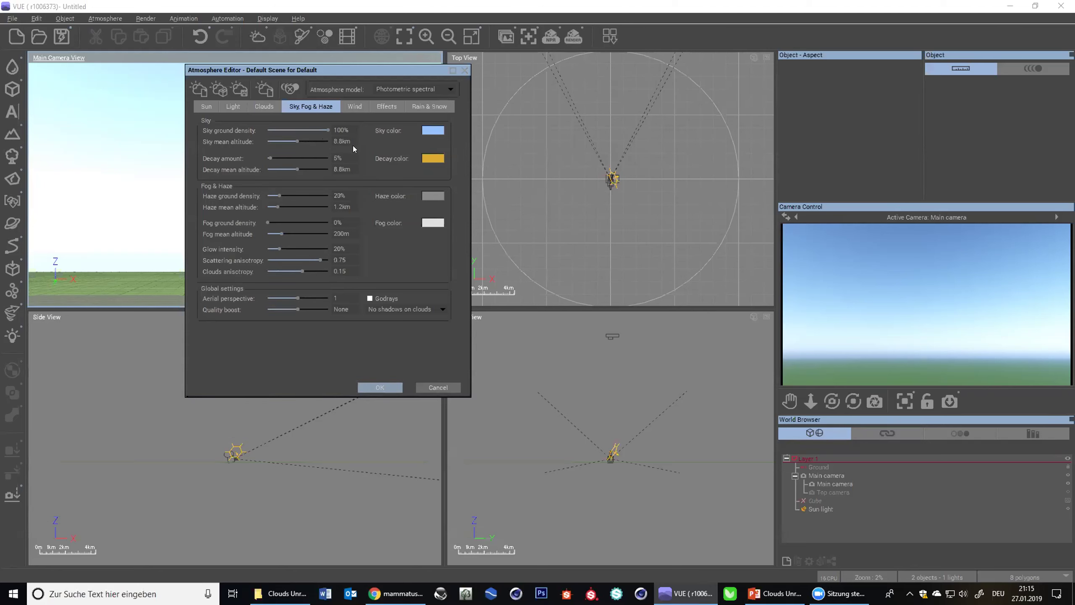
pyautogui.moveTo(334, 68)
pyautogui.mouseDown()
pyautogui.moveTo(346, 58)
pyautogui.moveTo(336, 54)
pyautogui.moveTo(333, 68)
pyautogui.mouseUp()
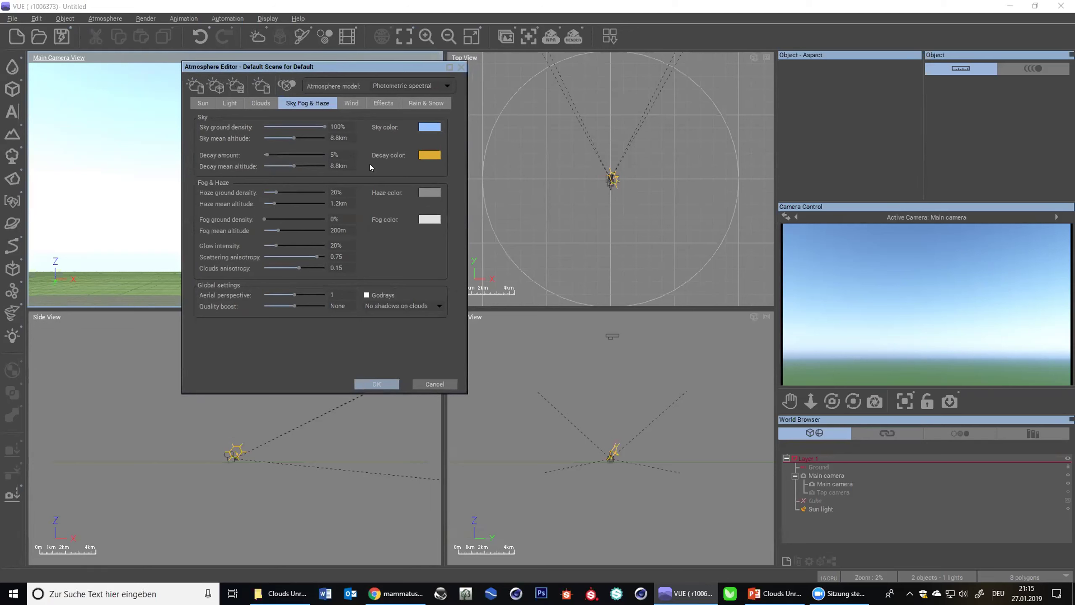
# - Switch the atmosphere model to Standard spectral with automatic atmosphere and camera exposure adjustment
pyautogui.click(405, 84)
pyautogui.click(406, 104)
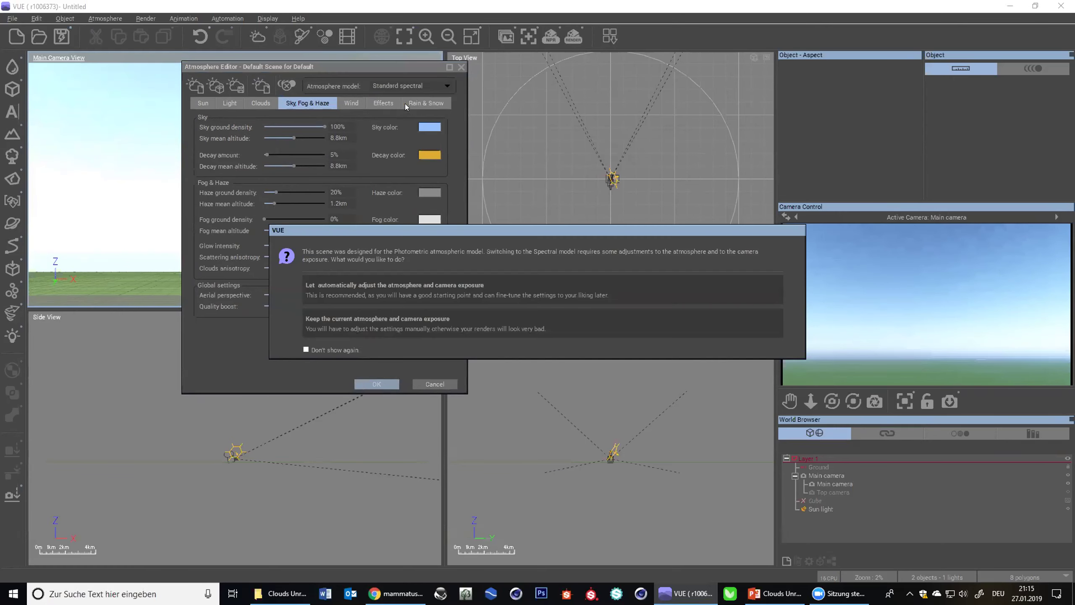
pyautogui.click(393, 288)
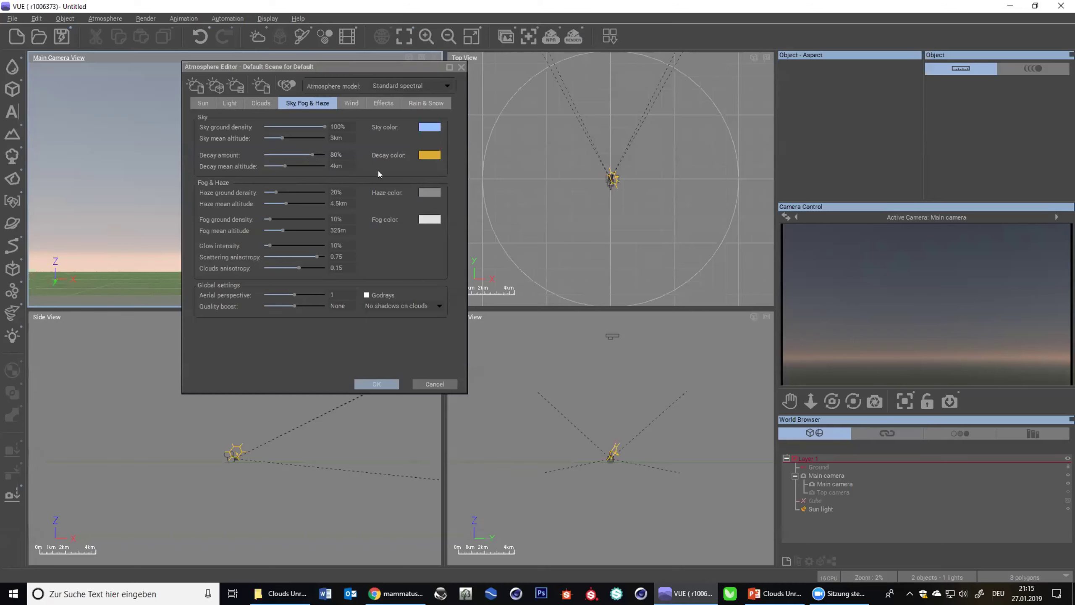
pyautogui.click(393, 70)
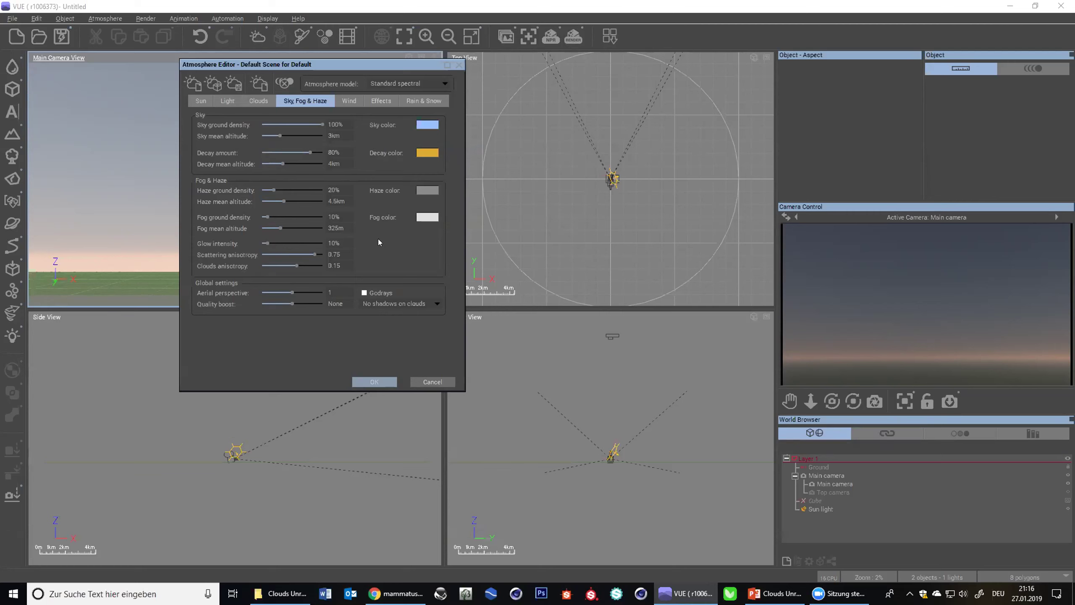
pyautogui.click(432, 381)
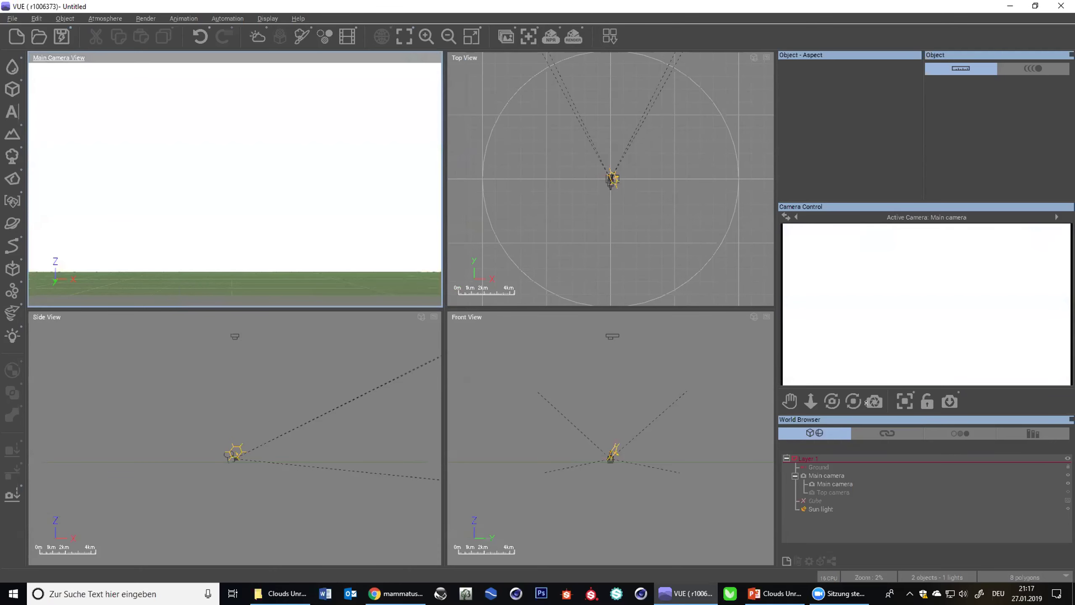
pyautogui.doubleClick(831, 485)
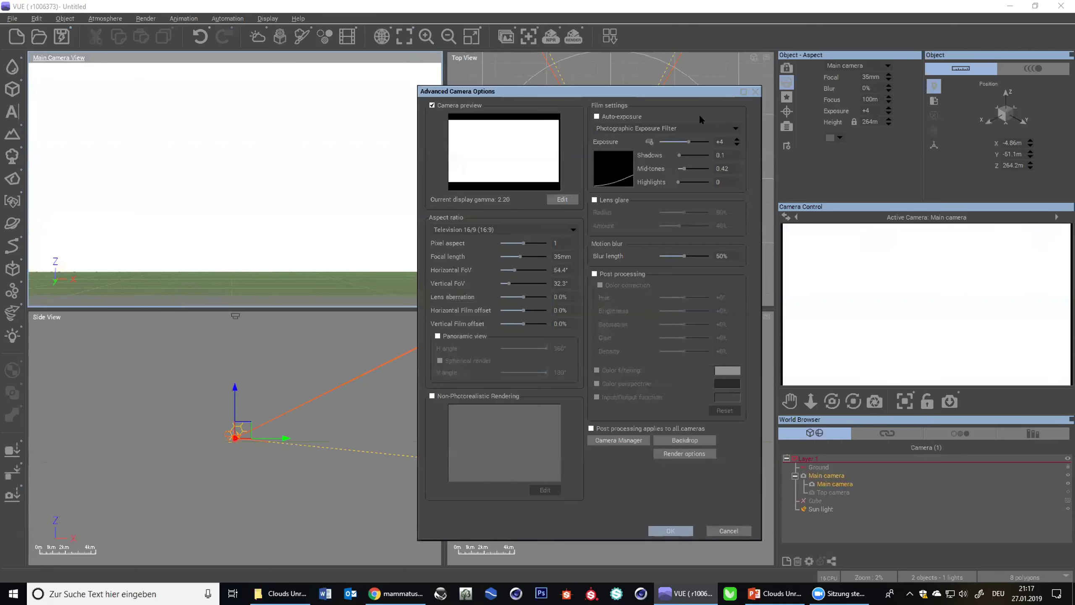
pyautogui.click(683, 523)
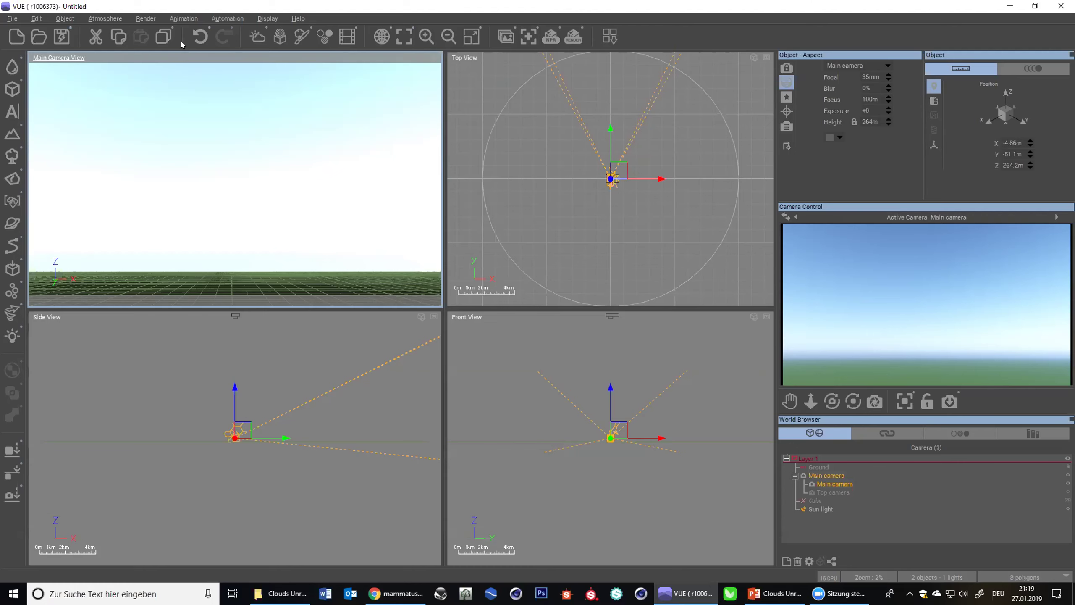
# - Reopen the Atmosphere Editor on Photometric spectral Sky, Fog & Haze, moved off the camera view
pyautogui.click(256, 38)
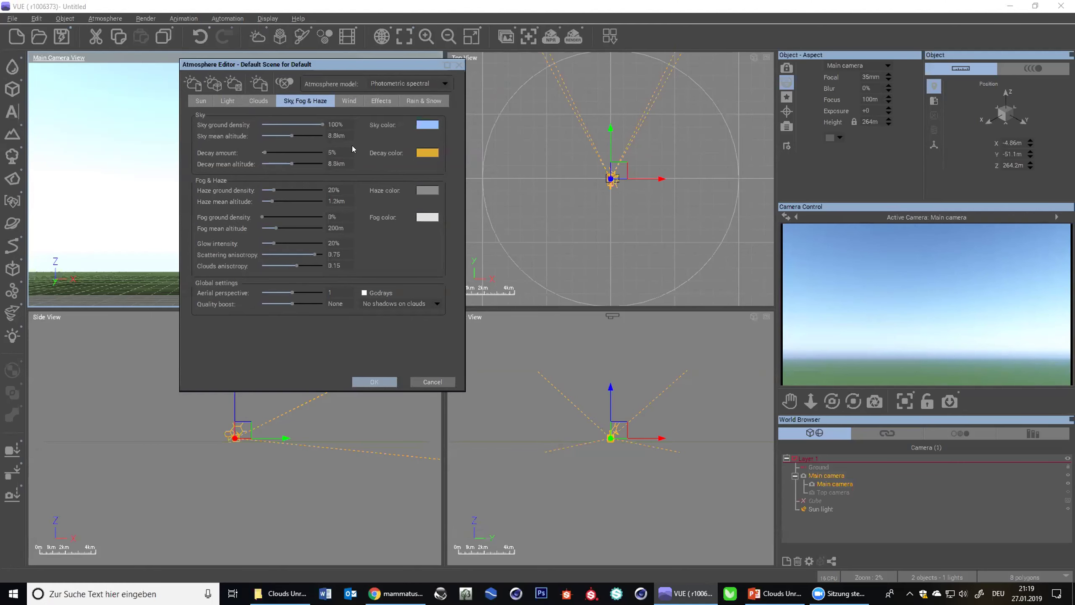
pyautogui.moveTo(349, 64); pyautogui.dragTo(520, 78)
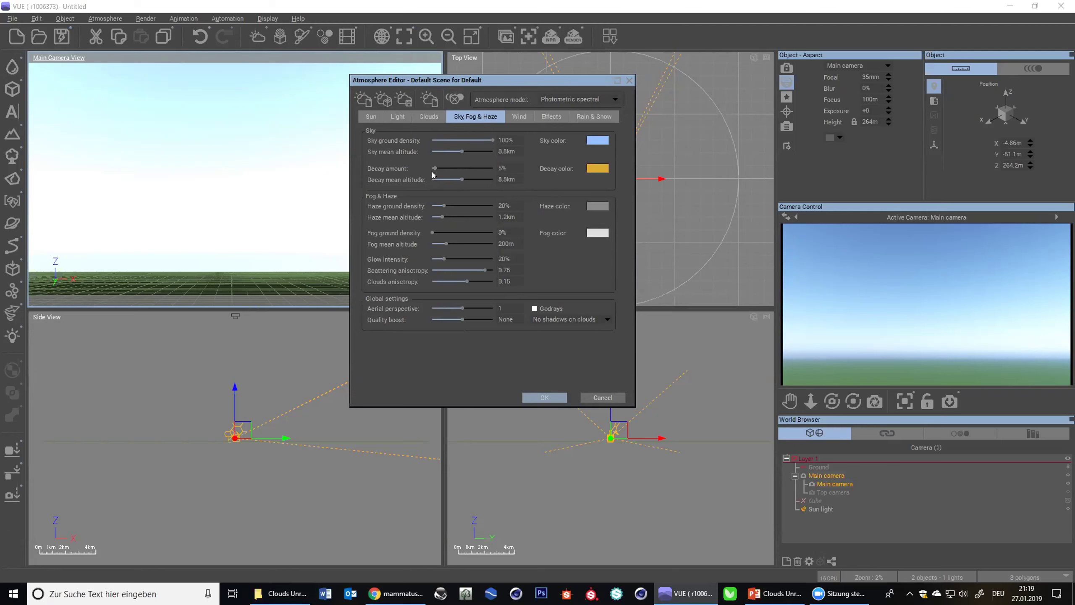
# - Raise the sky Decay amount to about 80% and lower the decay mean altitude to 1.292 km
pyautogui.moveTo(430, 167); pyautogui.dragTo(443, 166)
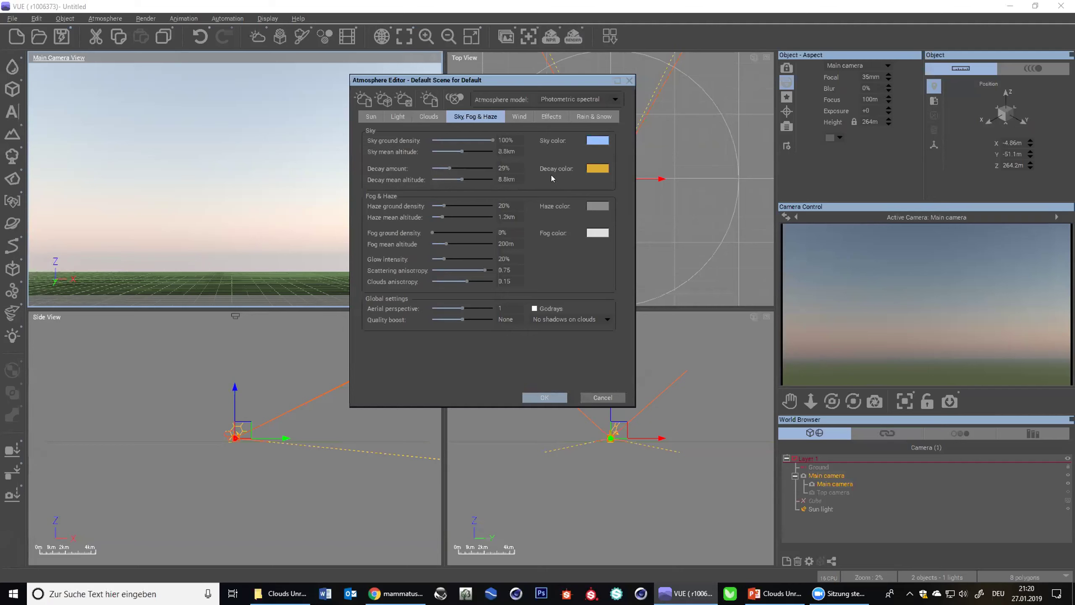
pyautogui.moveTo(445, 166); pyautogui.dragTo(474, 167)
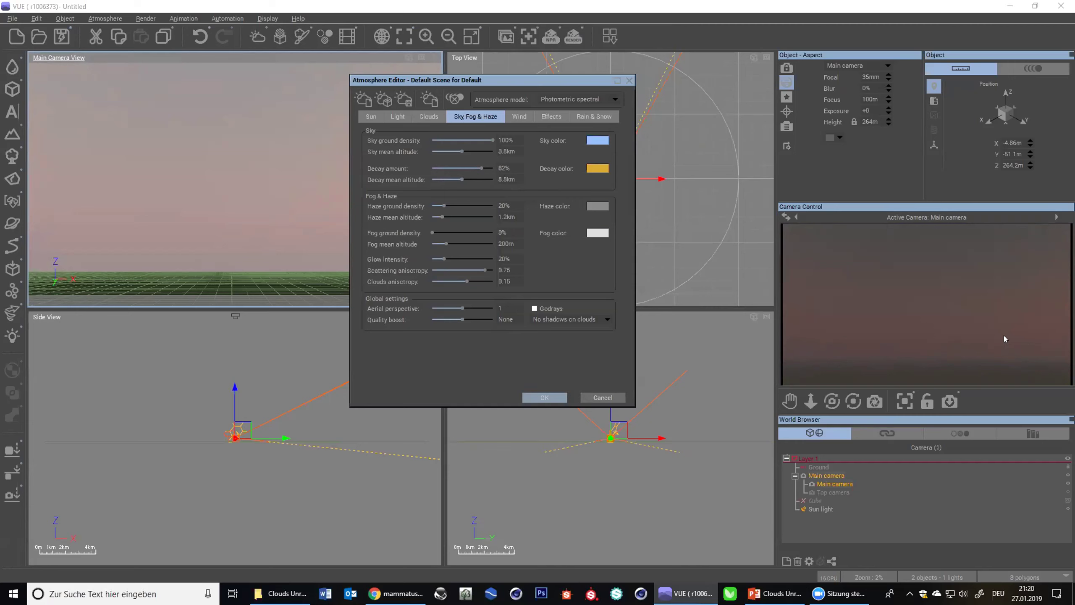
pyautogui.rightClick(1010, 348)
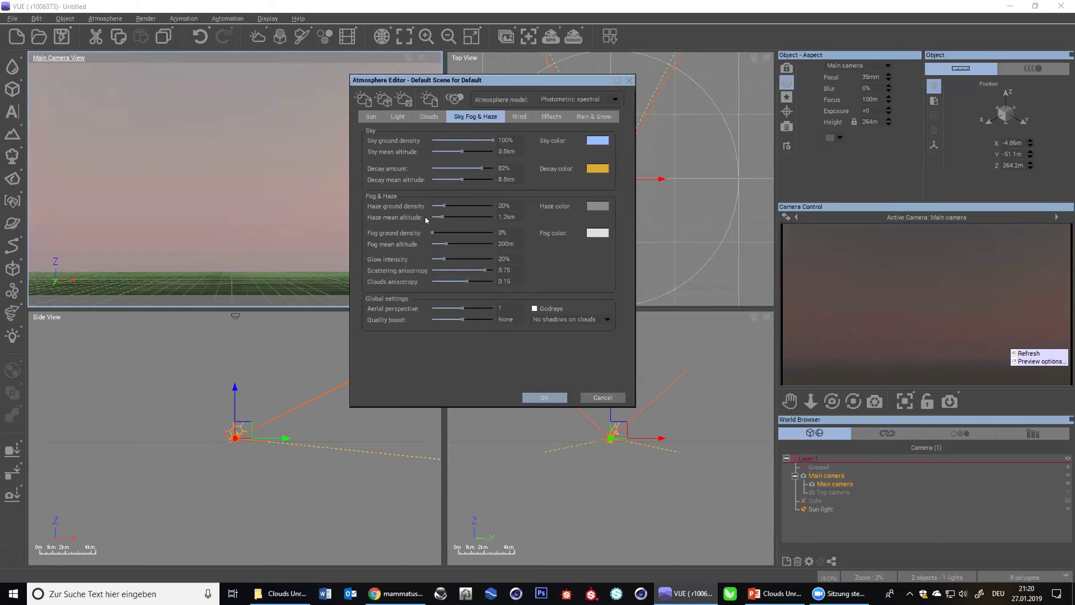
pyautogui.moveTo(460, 180); pyautogui.dragTo(447, 180)
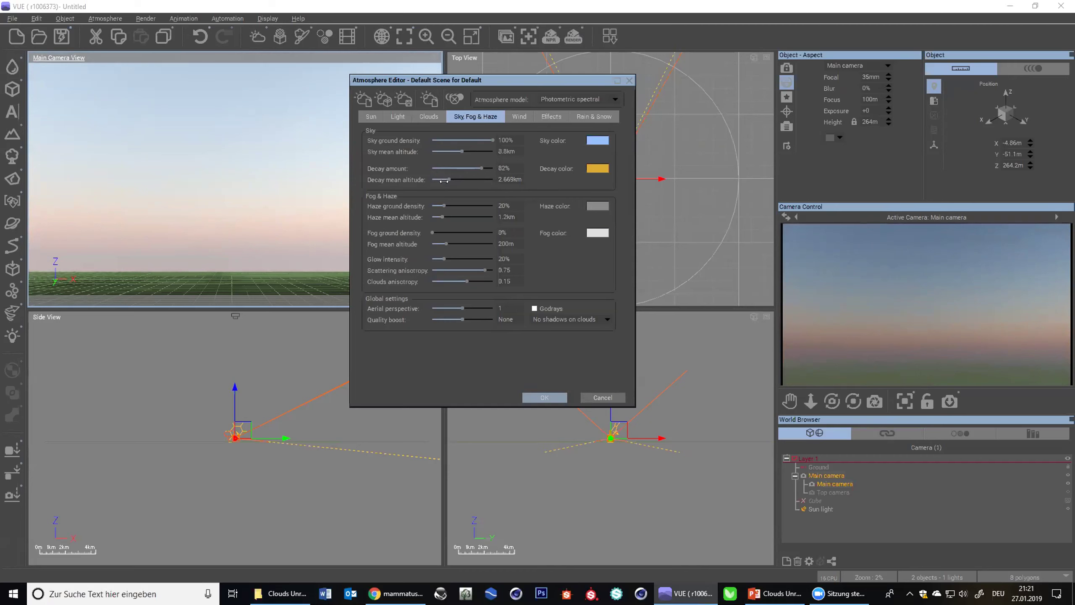
pyautogui.moveTo(448, 178); pyautogui.dragTo(444, 180)
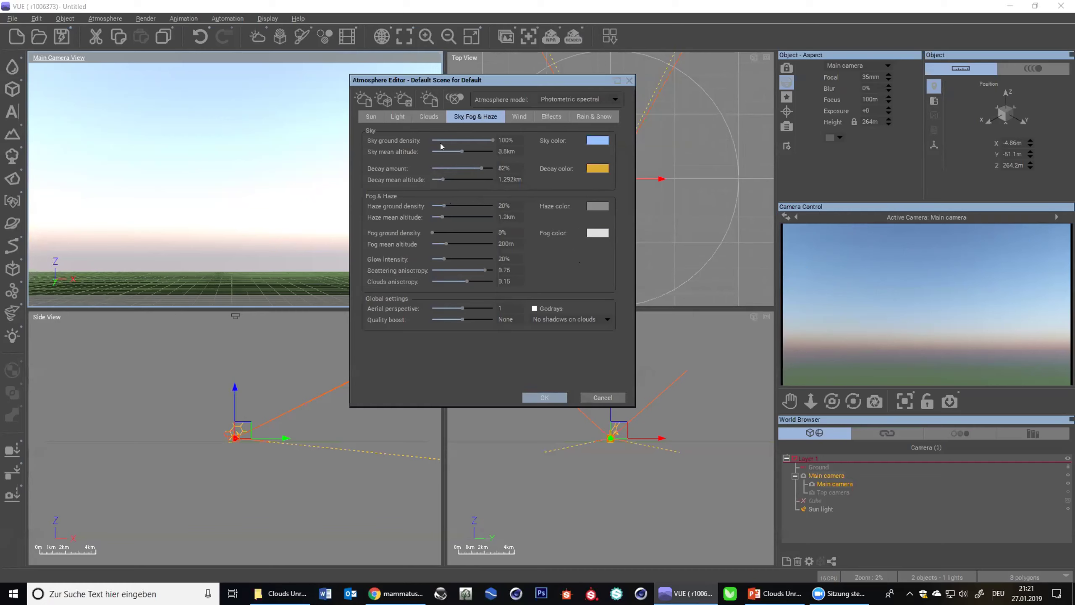
# - Add a Fluffy Cumulus cloud layer at 2.3 km altitude and set haze ground density to 0%
pyautogui.click(443, 114)
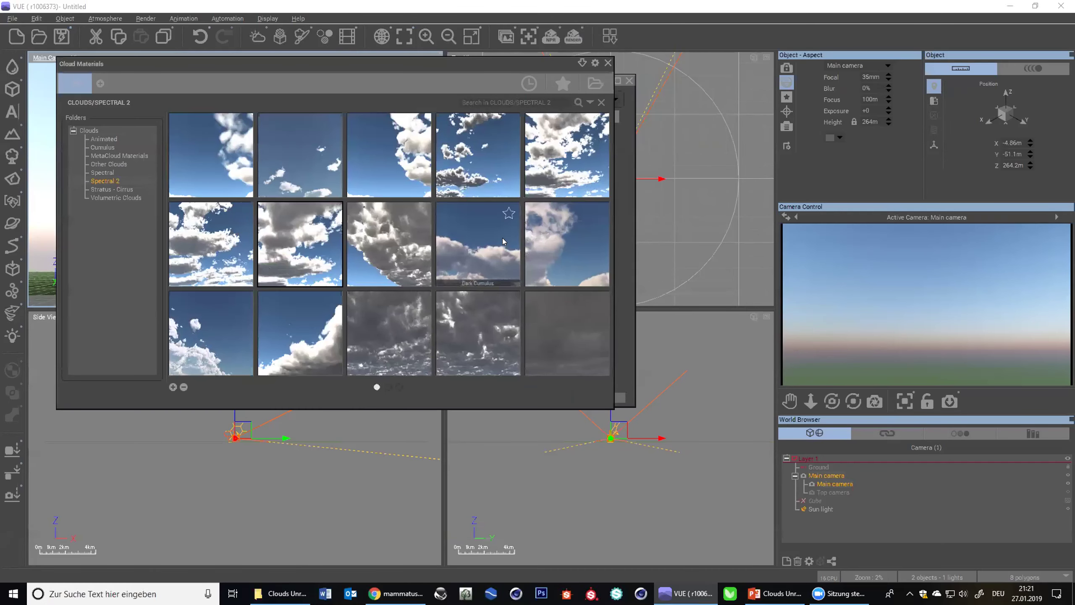
pyautogui.doubleClick(568, 245)
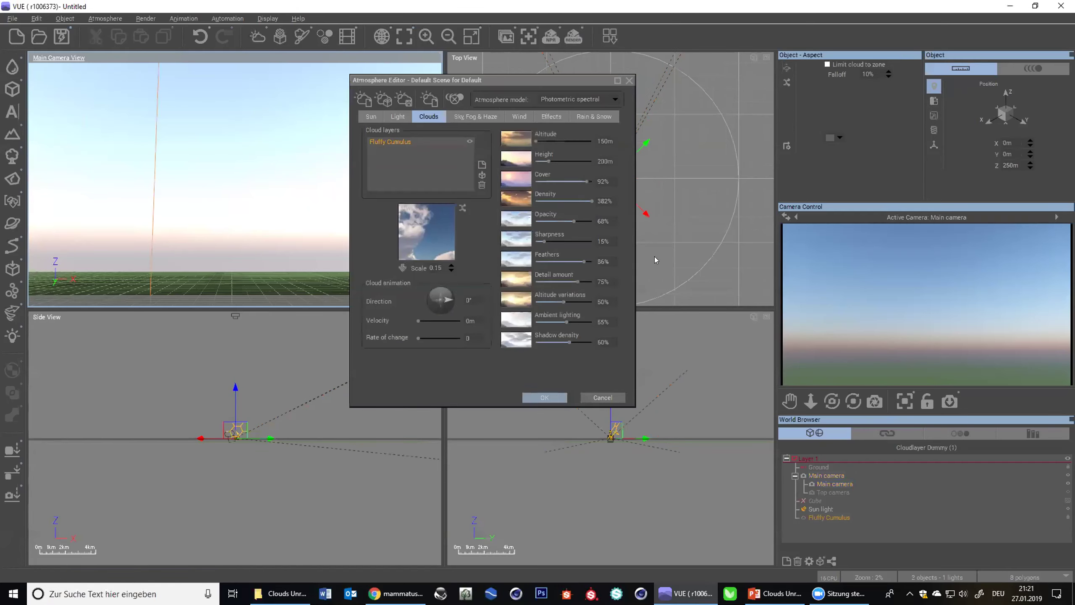
pyautogui.click(836, 483)
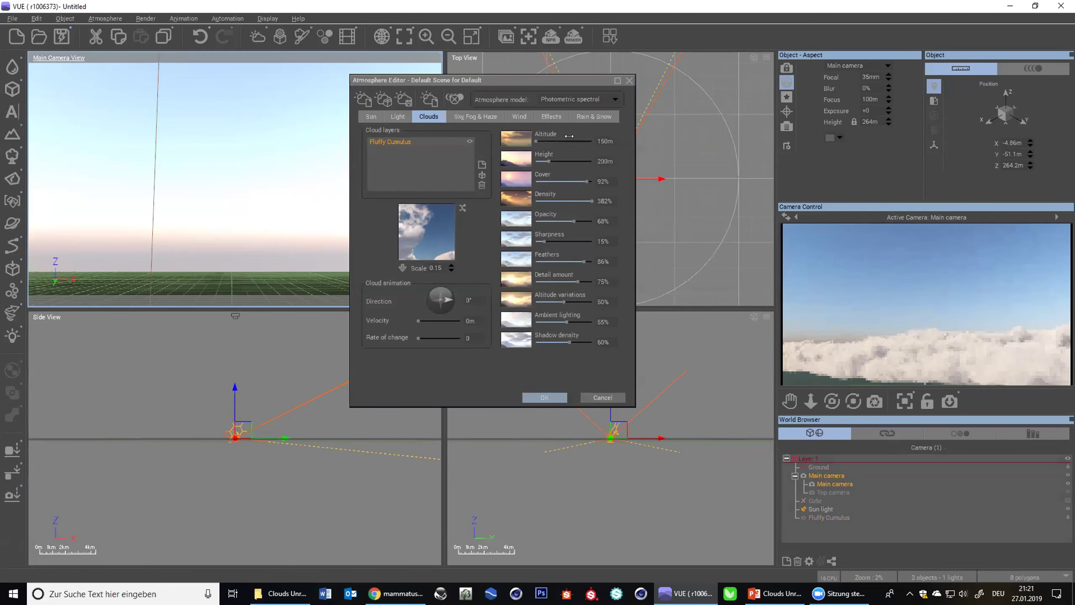
pyautogui.moveTo(538, 138); pyautogui.dragTo(566, 136)
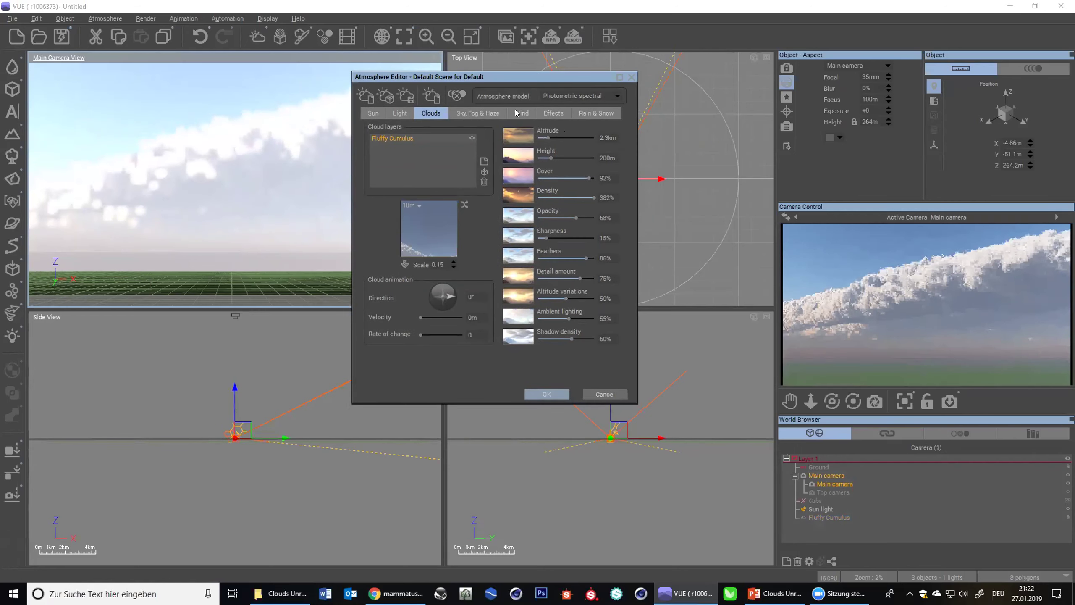
pyautogui.click(485, 113)
pyautogui.moveTo(461, 209); pyautogui.dragTo(440, 209)
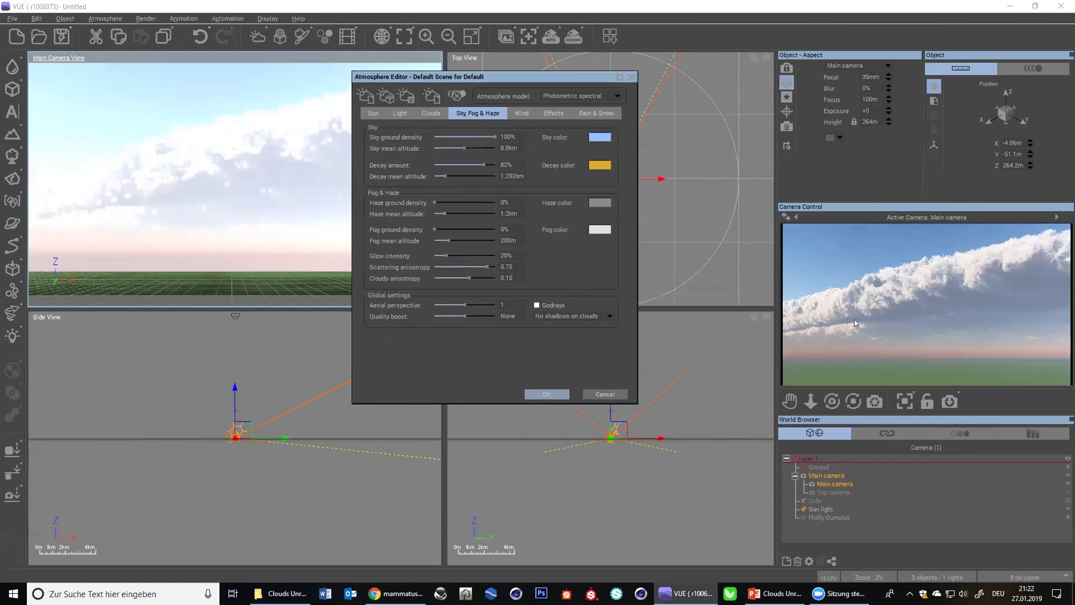
# - Set haze ground density to 54% and fog ground density to 100%
pyautogui.moveTo(438, 199); pyautogui.dragTo(467, 202)
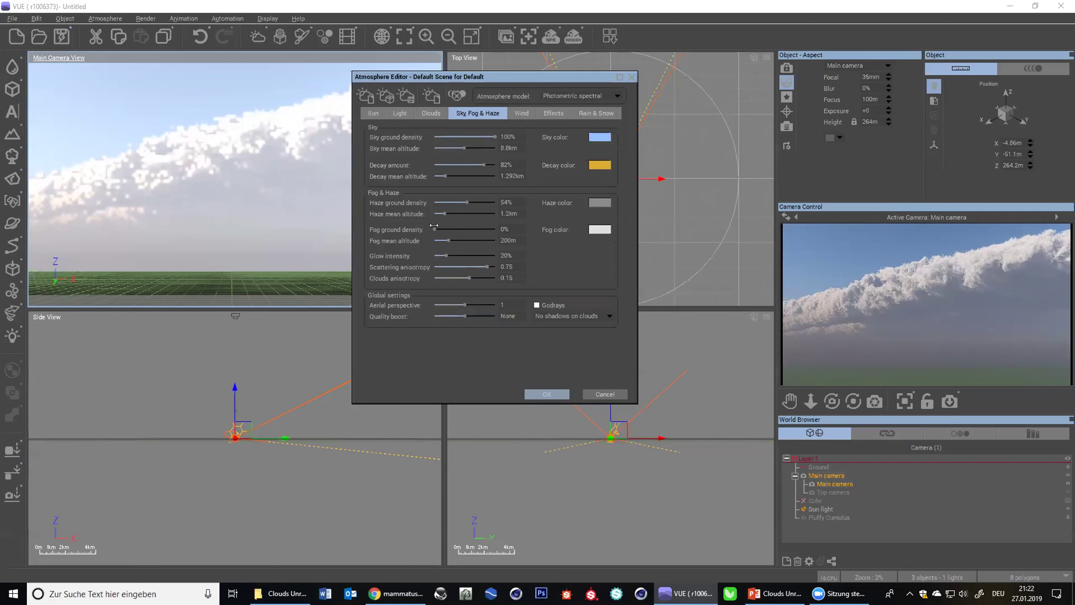
pyautogui.moveTo(431, 228); pyautogui.dragTo(470, 229)
pyautogui.moveTo(466, 228); pyautogui.dragTo(497, 230)
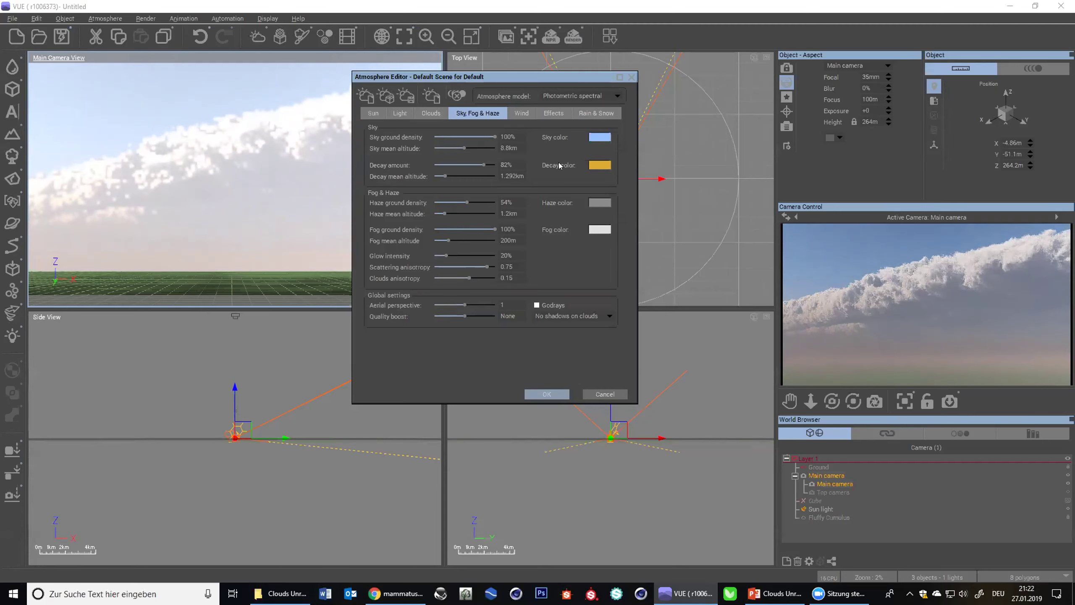
# - Enter 20% haze and 0% fog ground density, then raise decay mean altitude to 4.166 km
pyautogui.click(439, 110)
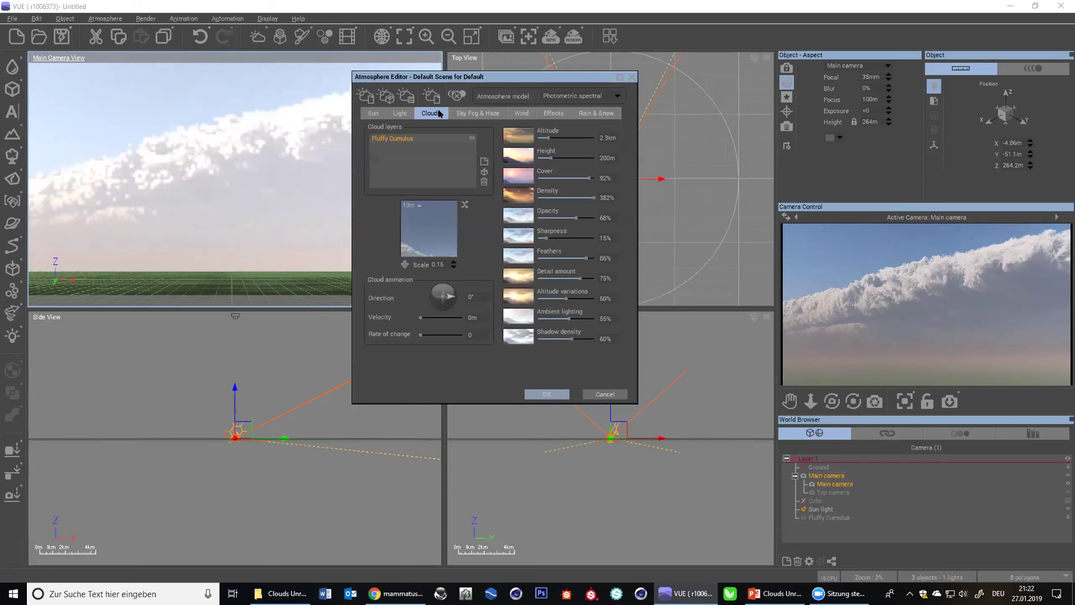
pyautogui.click(400, 113)
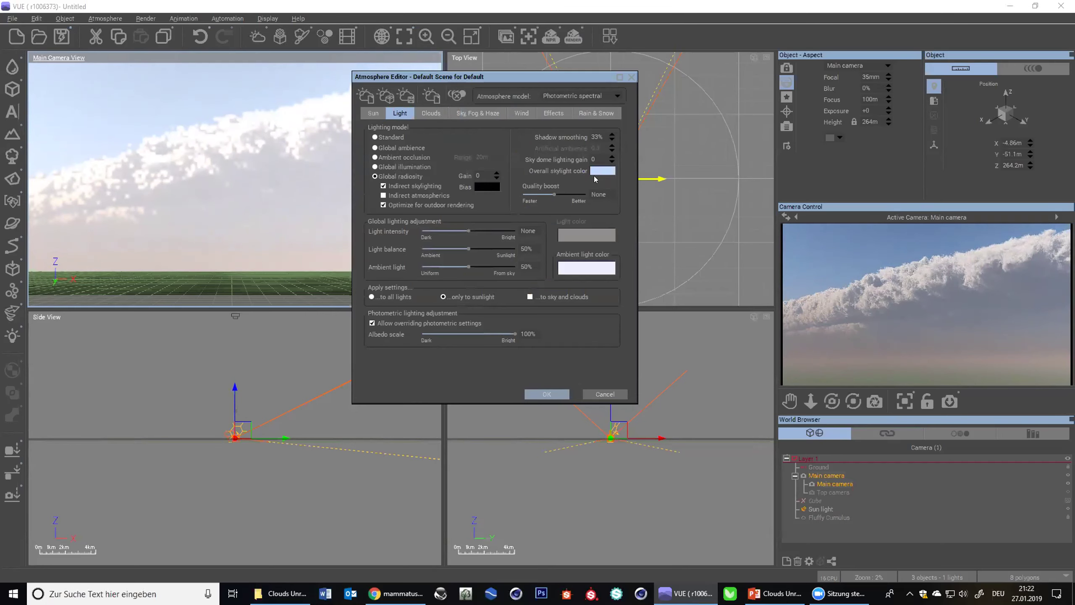
pyautogui.click(477, 112)
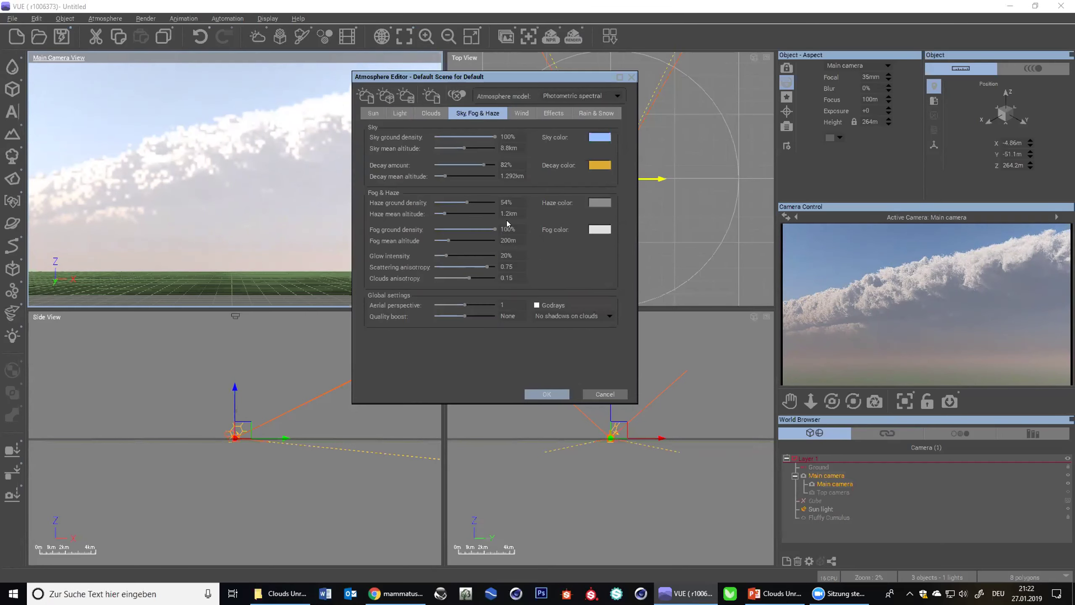
pyautogui.click(511, 202)
pyautogui.write('20')
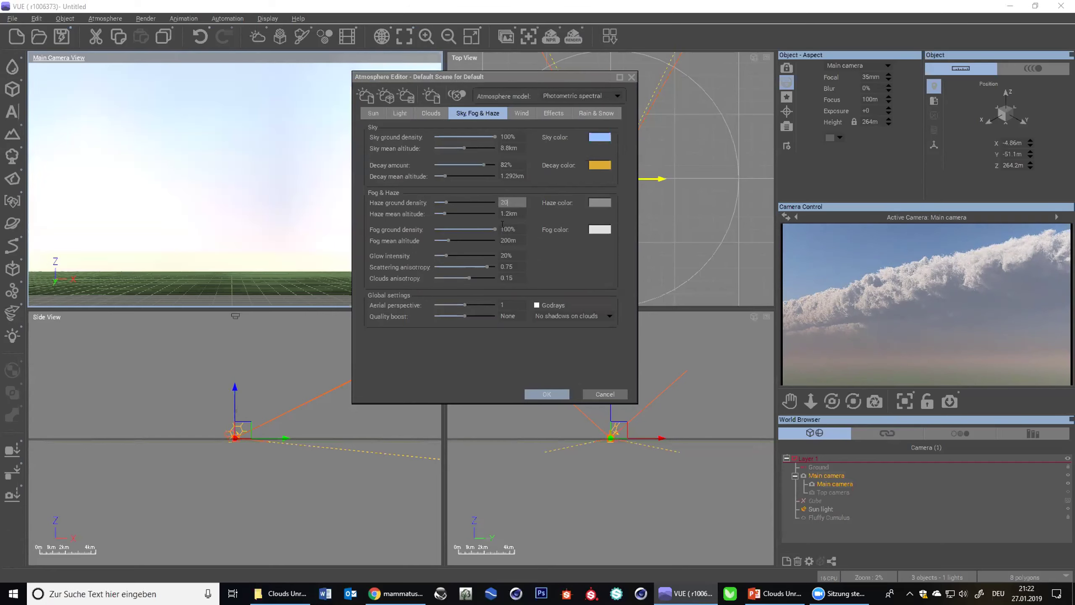
pyautogui.click(513, 228)
pyautogui.write('0')
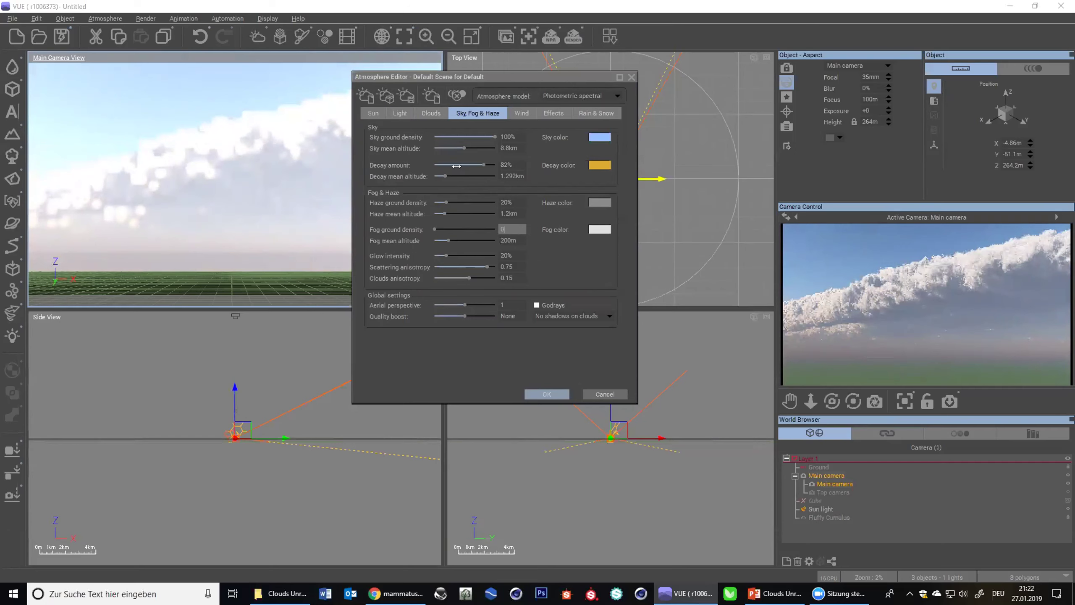
pyautogui.moveTo(445, 175); pyautogui.dragTo(461, 176)
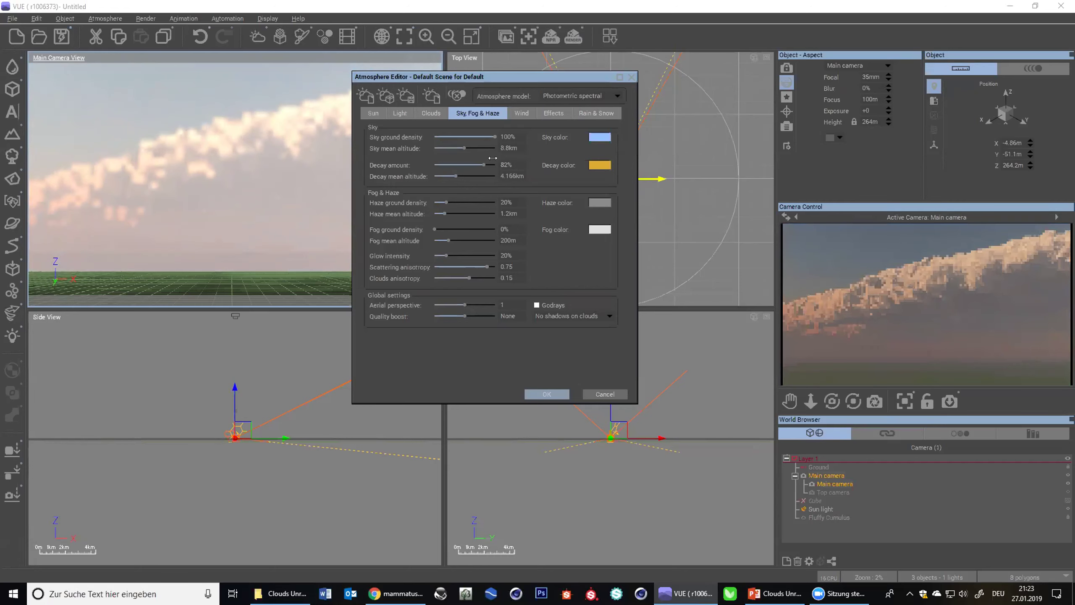
# - Compare Light and Sky, Fog & Haze settings, ending on Light: Global radiosity, 50% ambient light
pyautogui.click(401, 113)
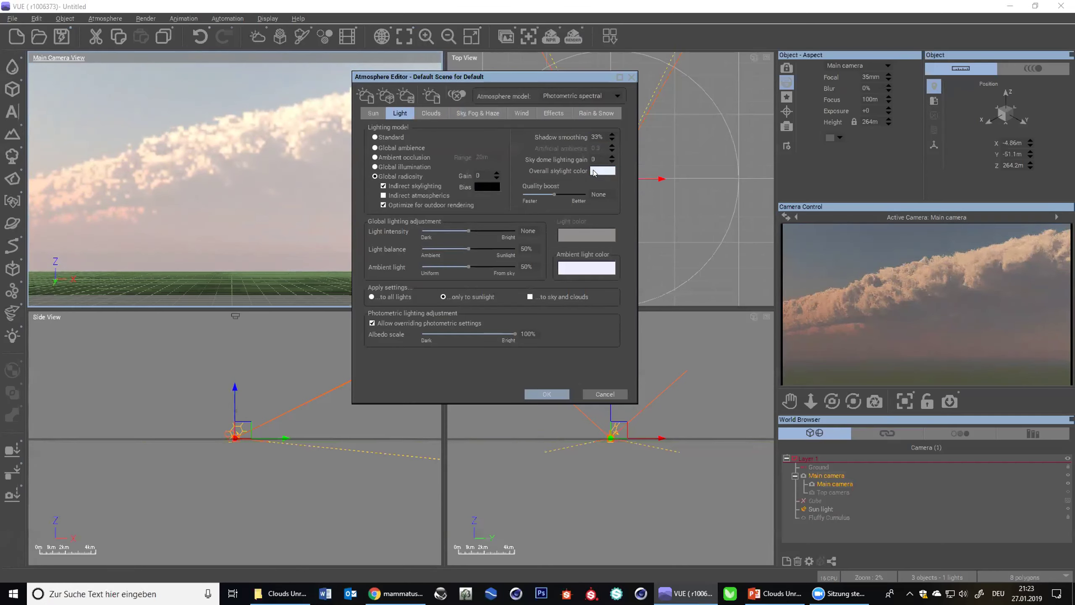
pyautogui.click(477, 113)
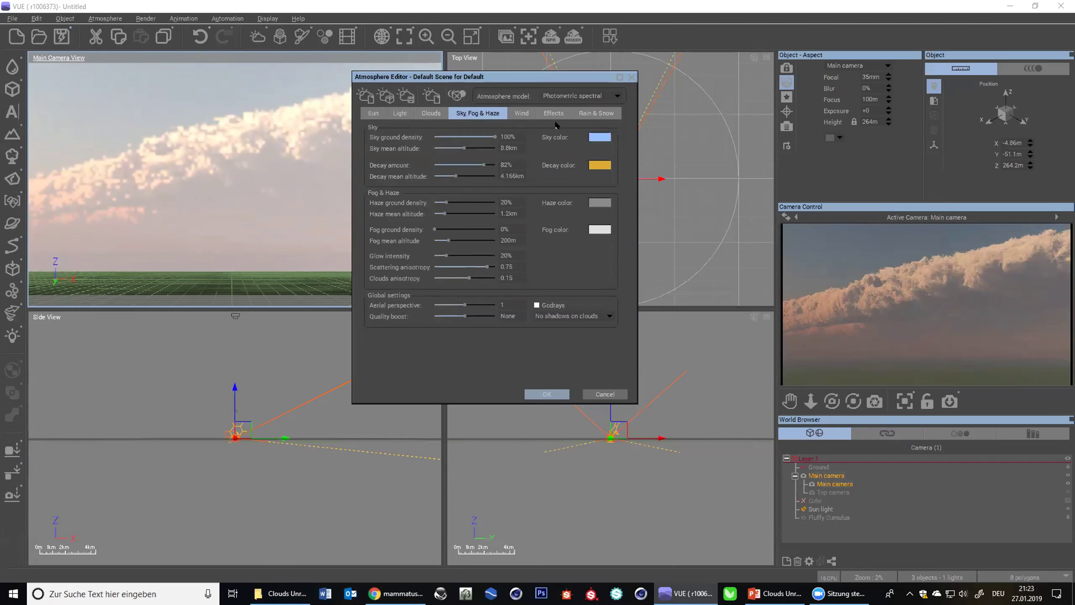
pyautogui.click(401, 114)
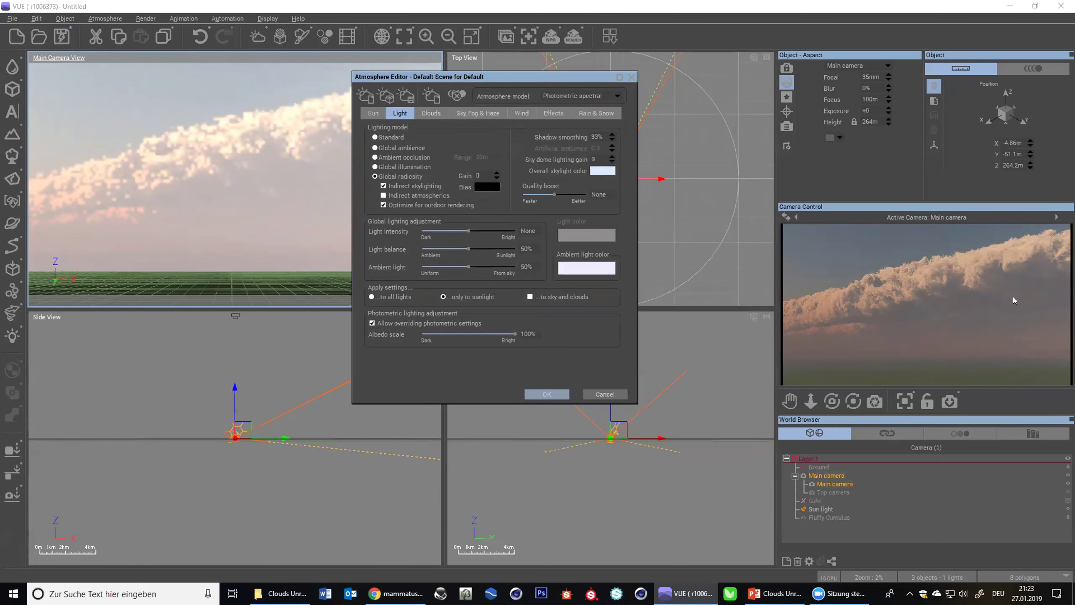
pyautogui.rightClick(934, 341)
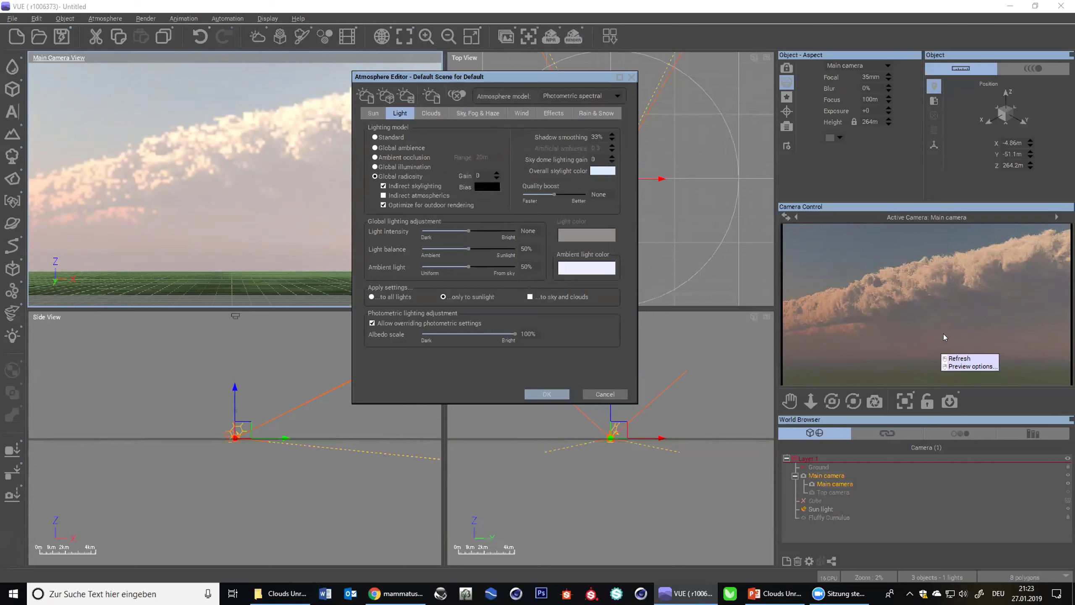
pyautogui.click(916, 525)
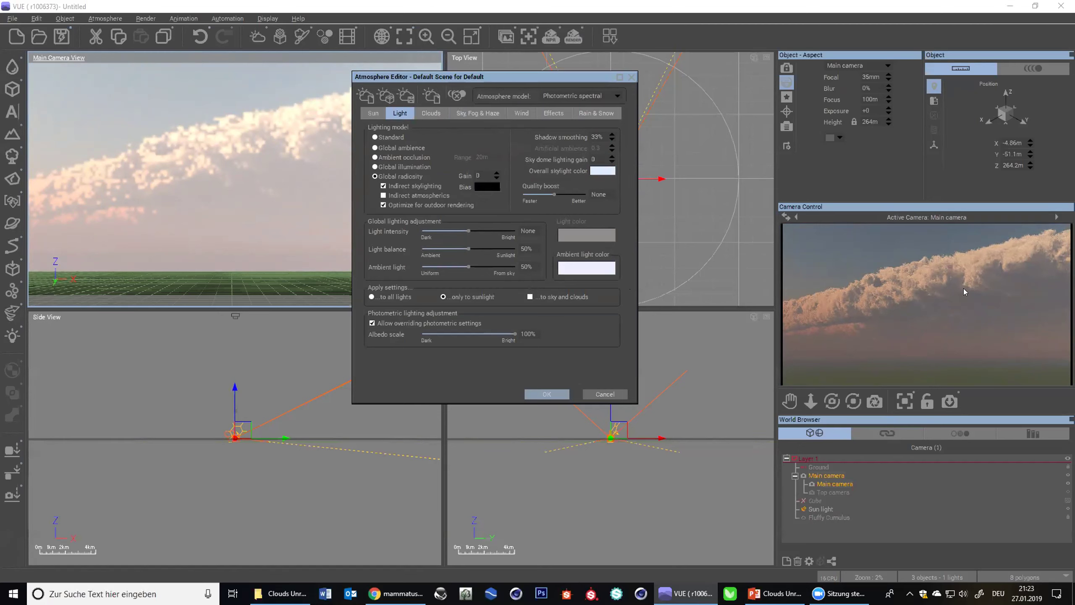
# - Raise the cloud layer's ambient lighting to 100%, then enter 200 as its value
pyautogui.click(431, 112)
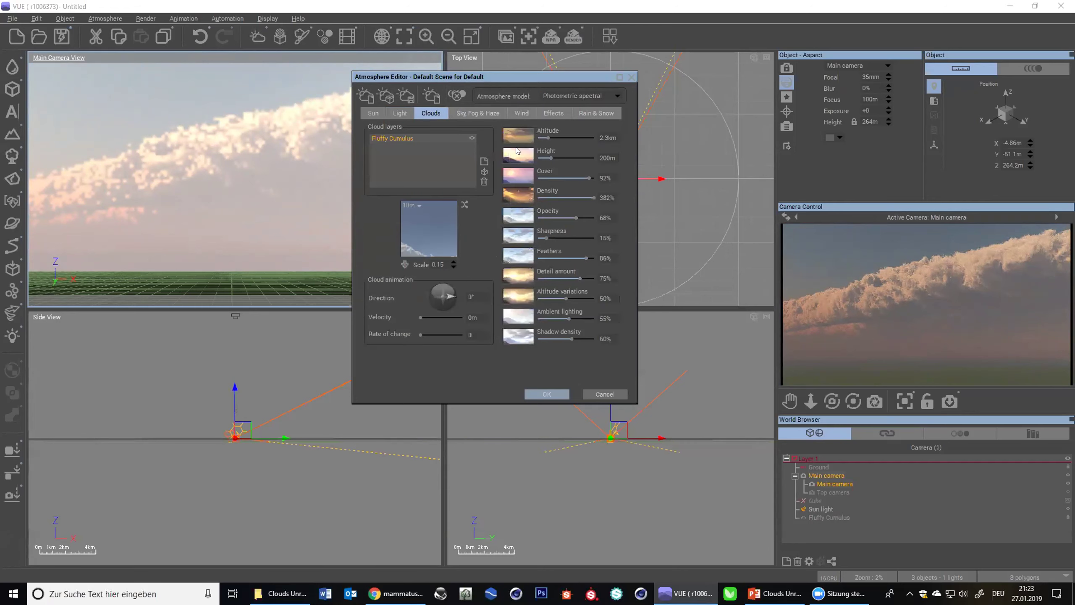
pyautogui.moveTo(554, 314); pyautogui.dragTo(644, 319)
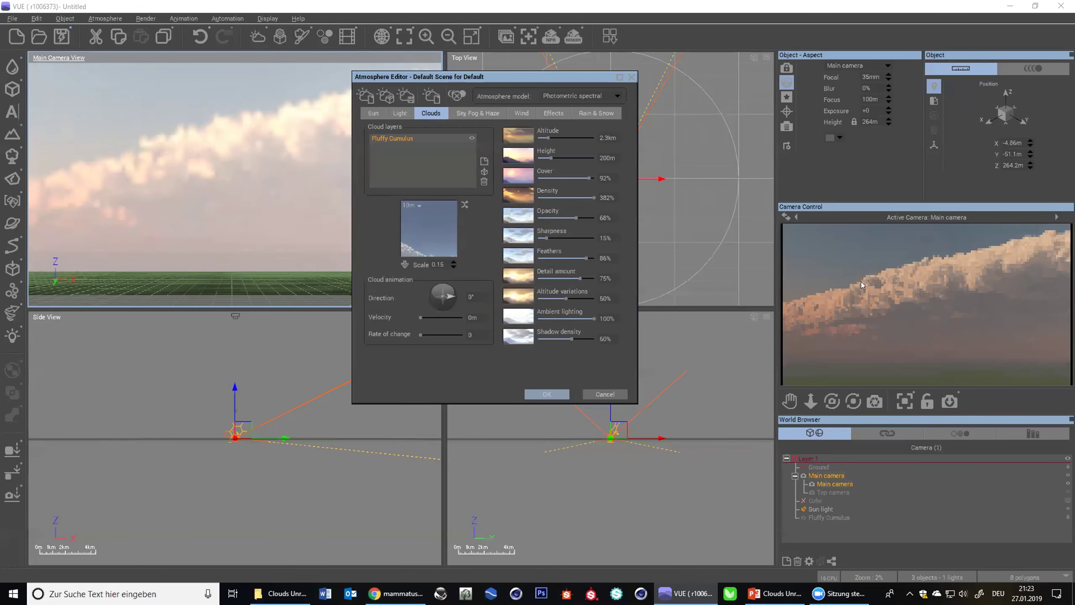
pyautogui.click(609, 319)
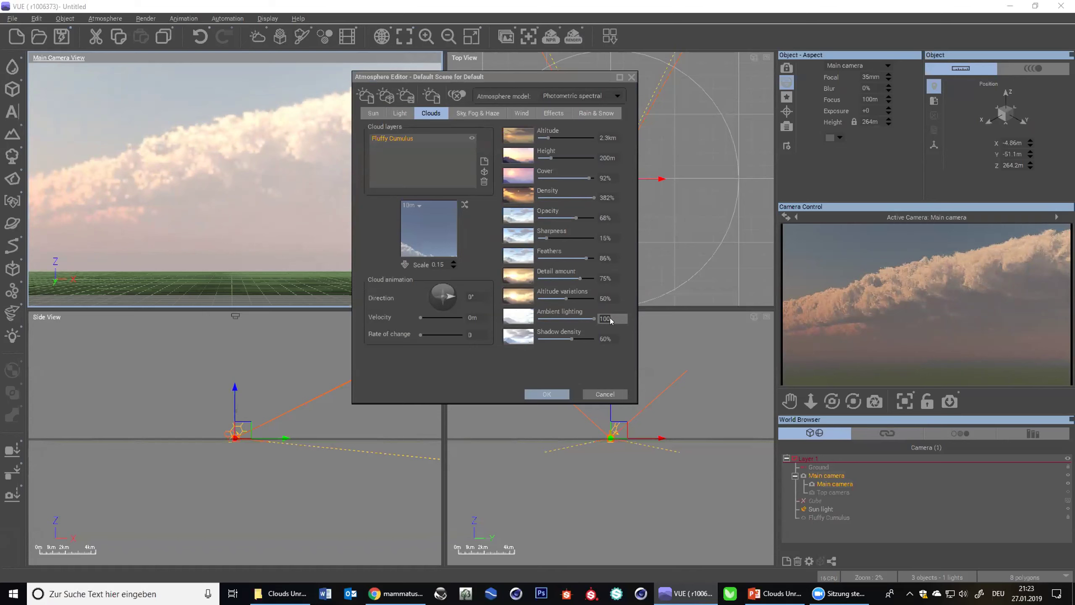
pyautogui.write('200')
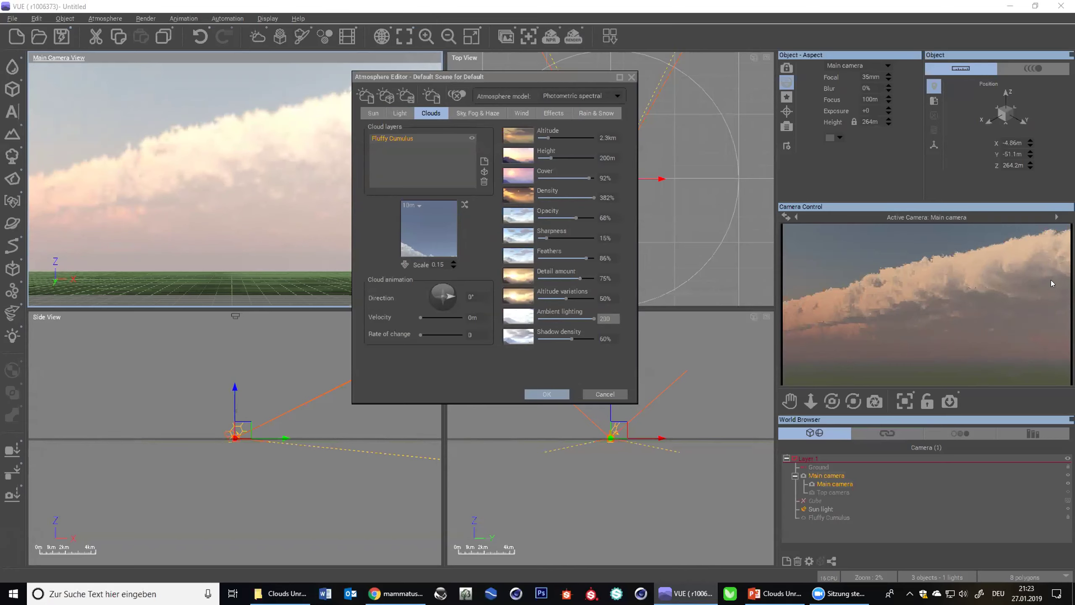
# - Set the decay mean altitude to 8.8 km and the sky decay amount to 41%
pyautogui.click(478, 112)
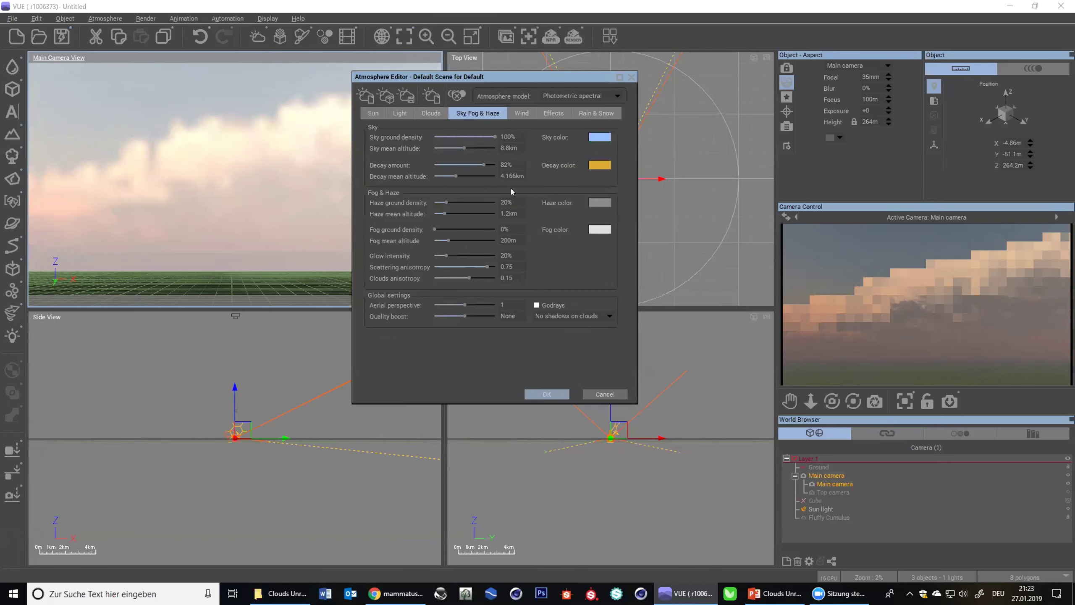
pyautogui.moveTo(452, 164); pyautogui.dragTo(448, 165)
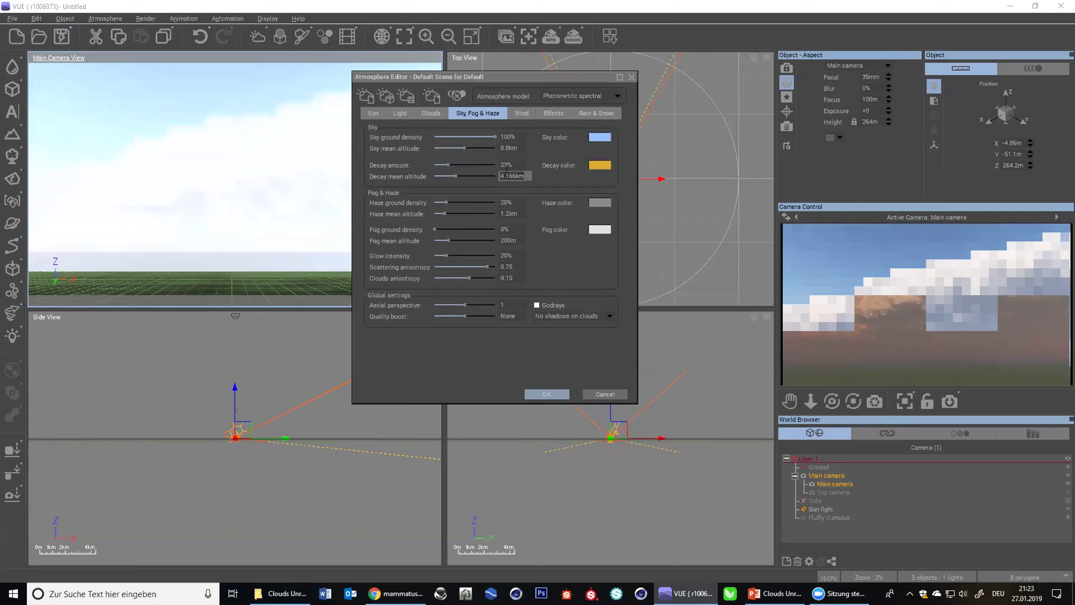
pyautogui.click(508, 175)
pyautogui.write('8.8')
pyautogui.press('Return')
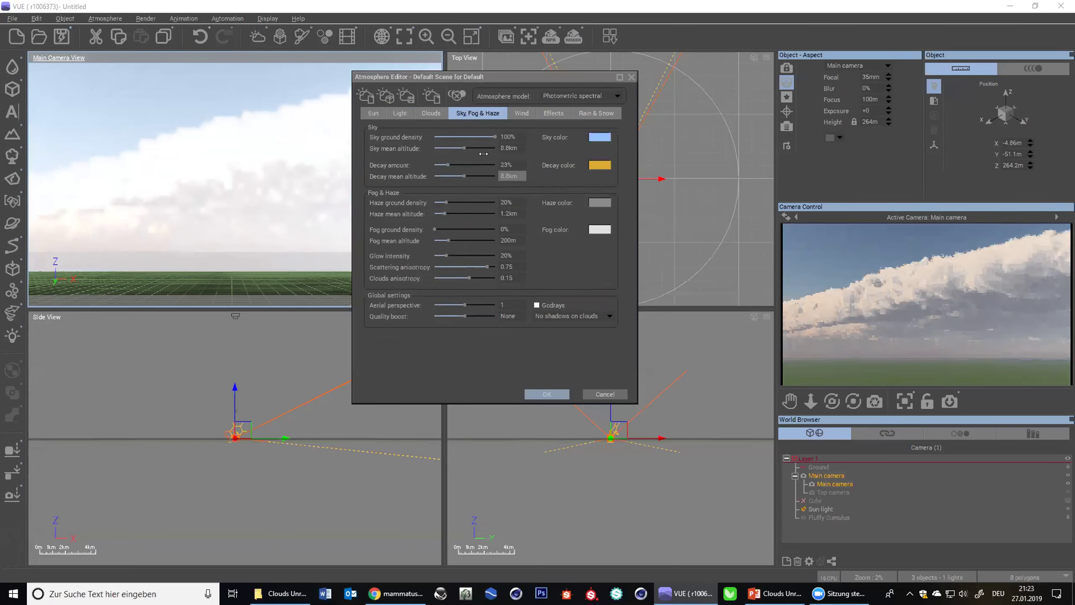
pyautogui.moveTo(447, 164); pyautogui.dragTo(459, 163)
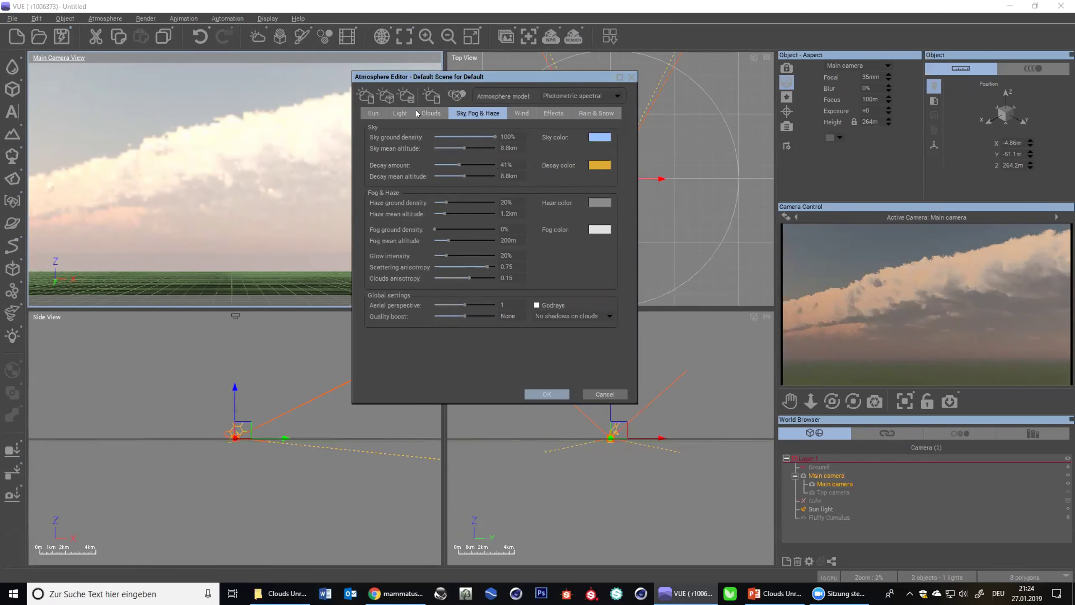
# - Compare the Light, Sky Fog & Haze and Clouds settings, ending on the Light settings
pyautogui.click(400, 113)
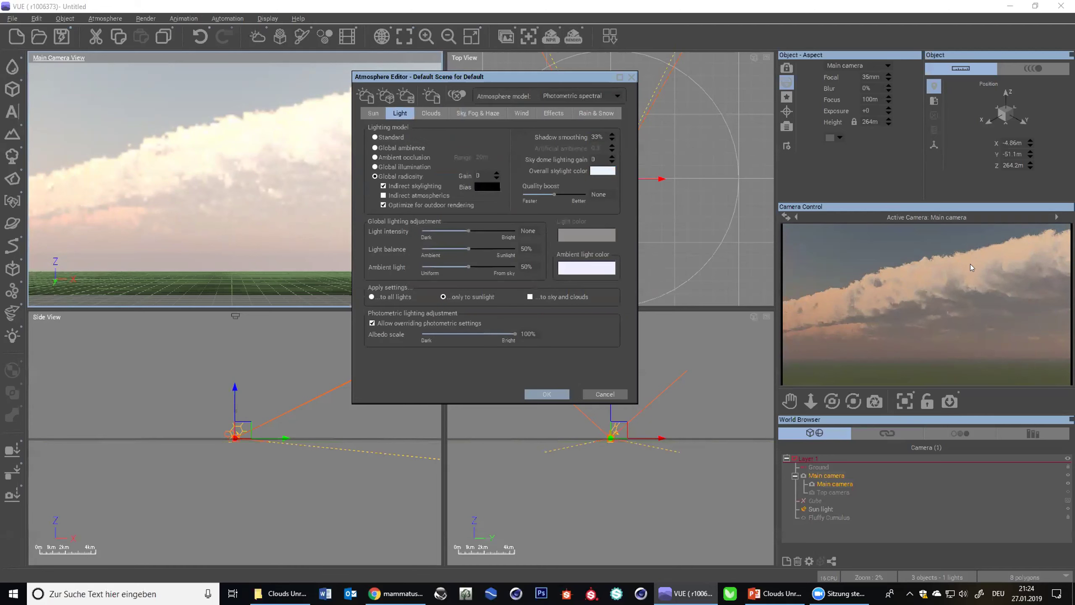
pyautogui.click(479, 113)
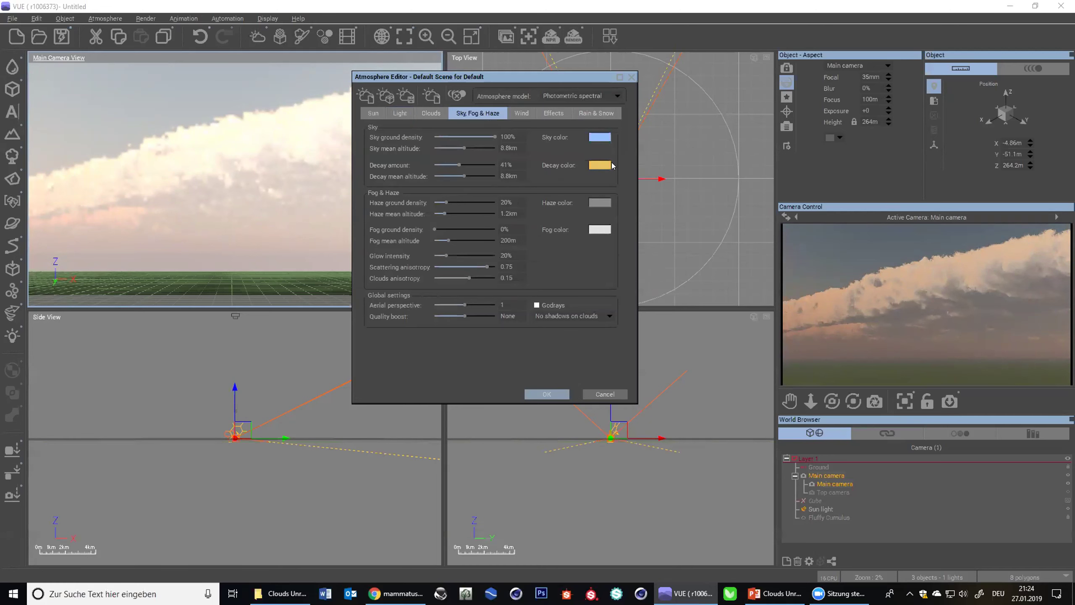
pyautogui.click(428, 114)
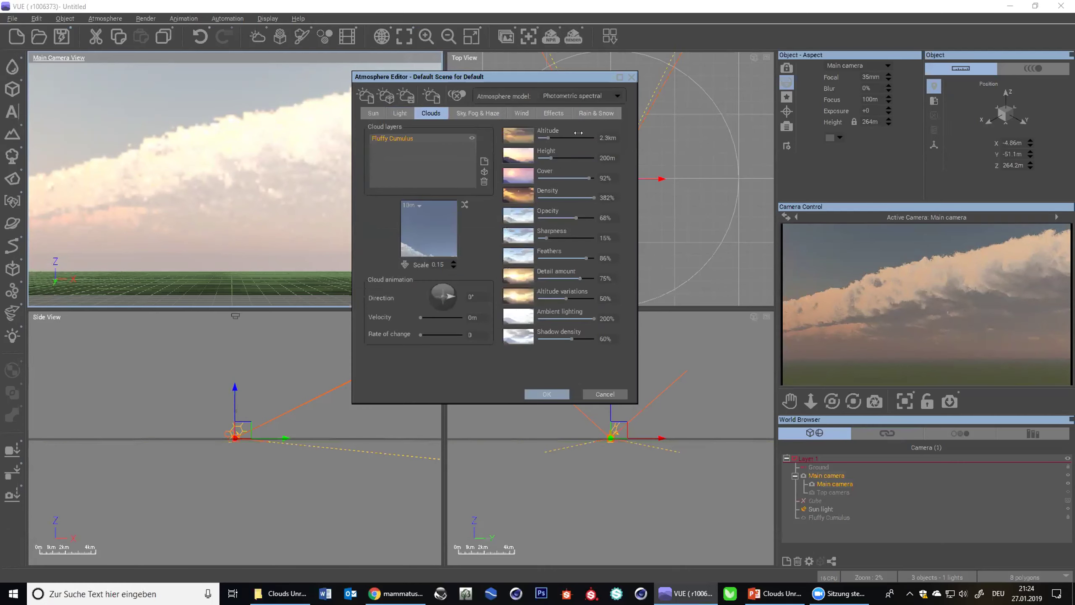
pyautogui.click(476, 115)
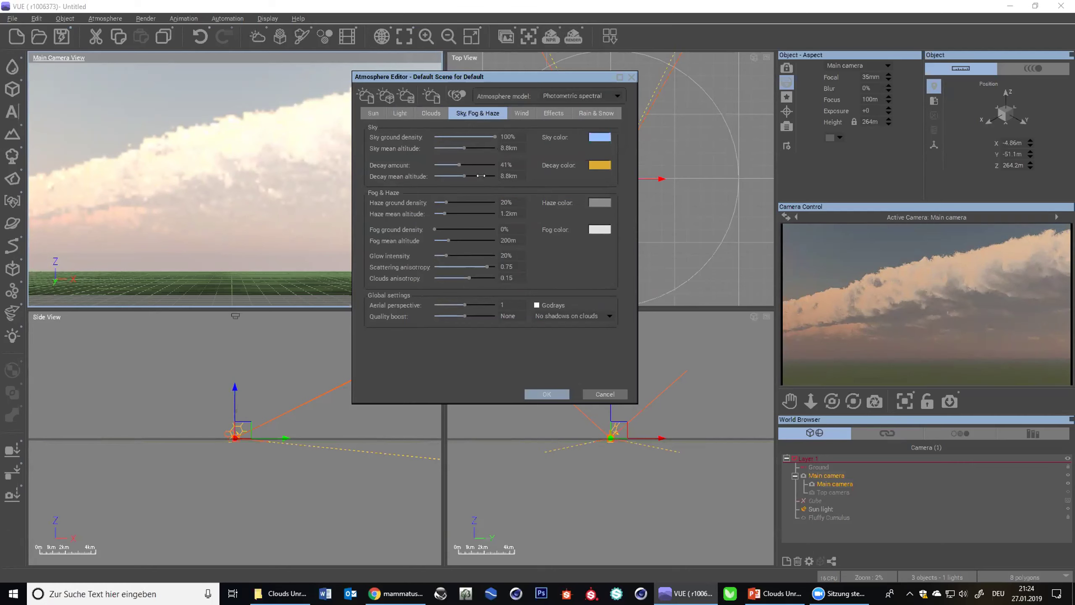
pyautogui.click(427, 112)
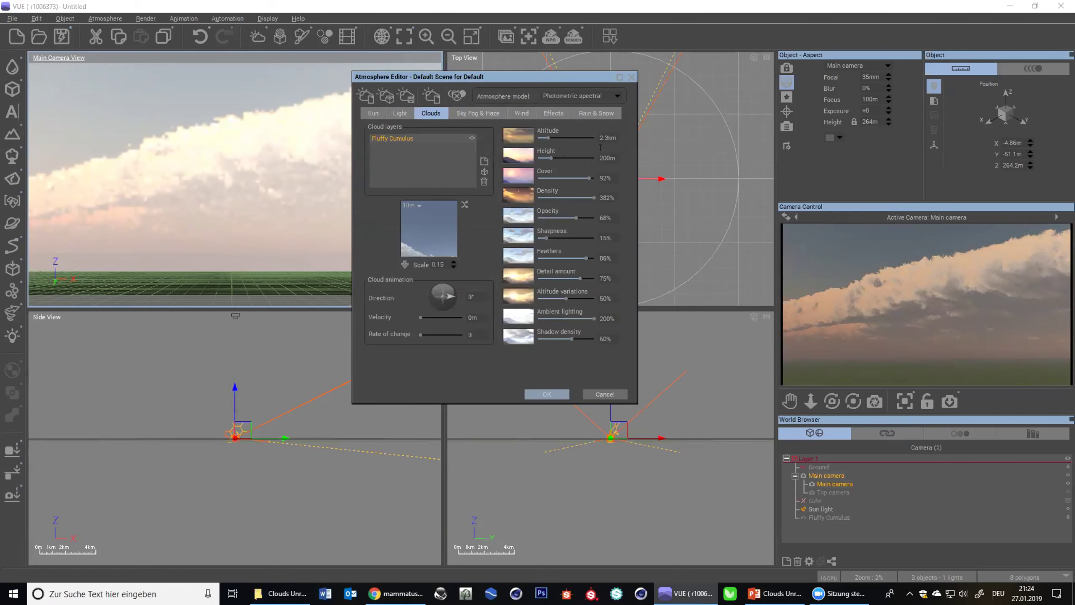
pyautogui.click(479, 113)
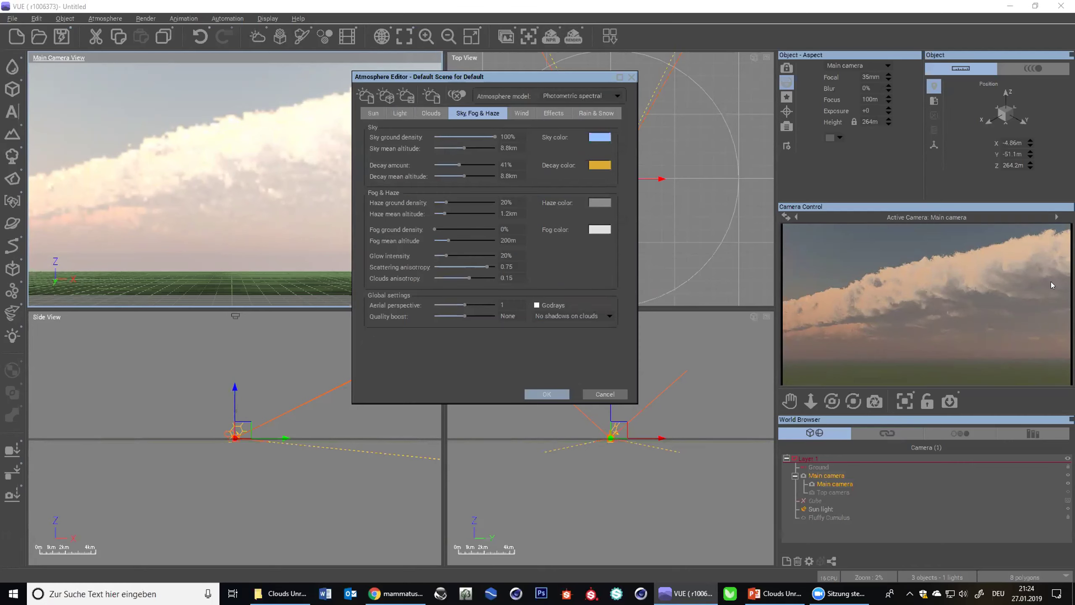
pyautogui.click(423, 114)
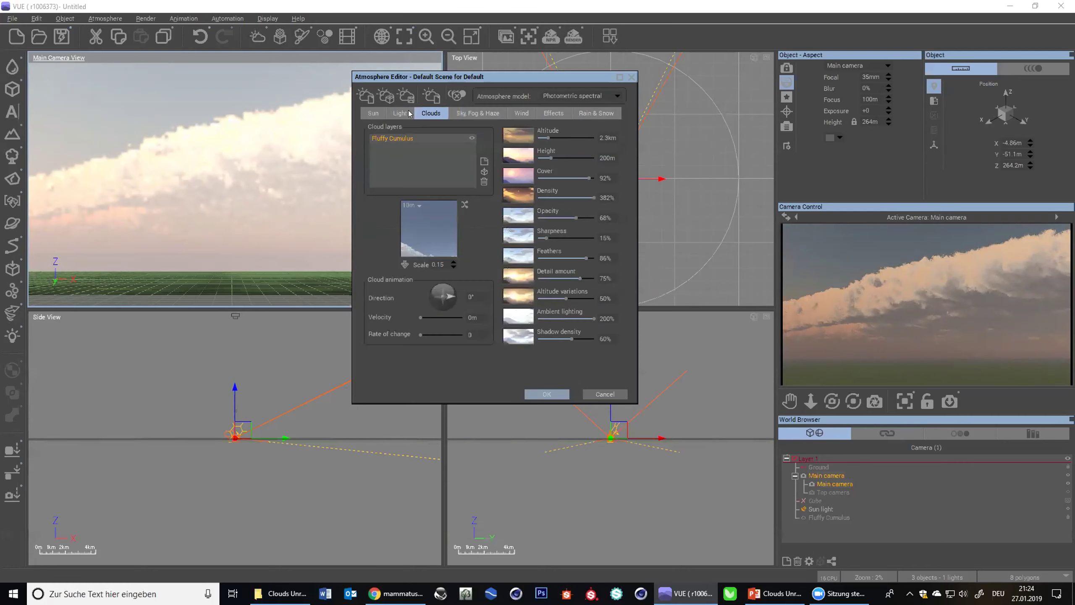
pyautogui.click(400, 113)
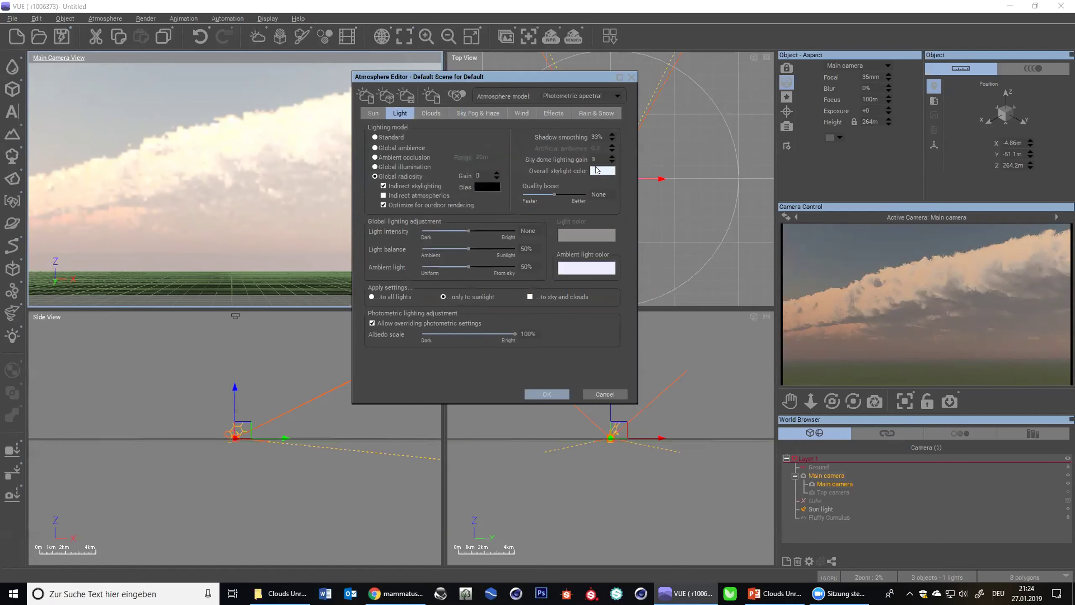
# - Tint the overall skylight colour green
pyautogui.click(597, 169)
pyautogui.click(620, 200)
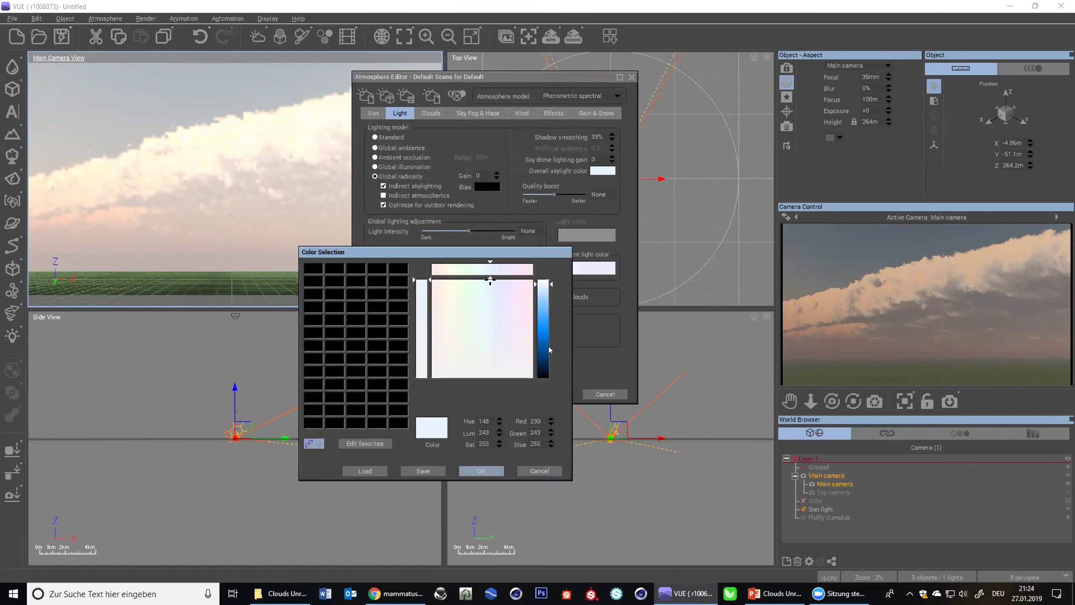
pyautogui.moveTo(490, 279)
pyautogui.mouseDown()
pyautogui.moveTo(423, 275)
pyautogui.moveTo(460, 275)
pyautogui.mouseUp()
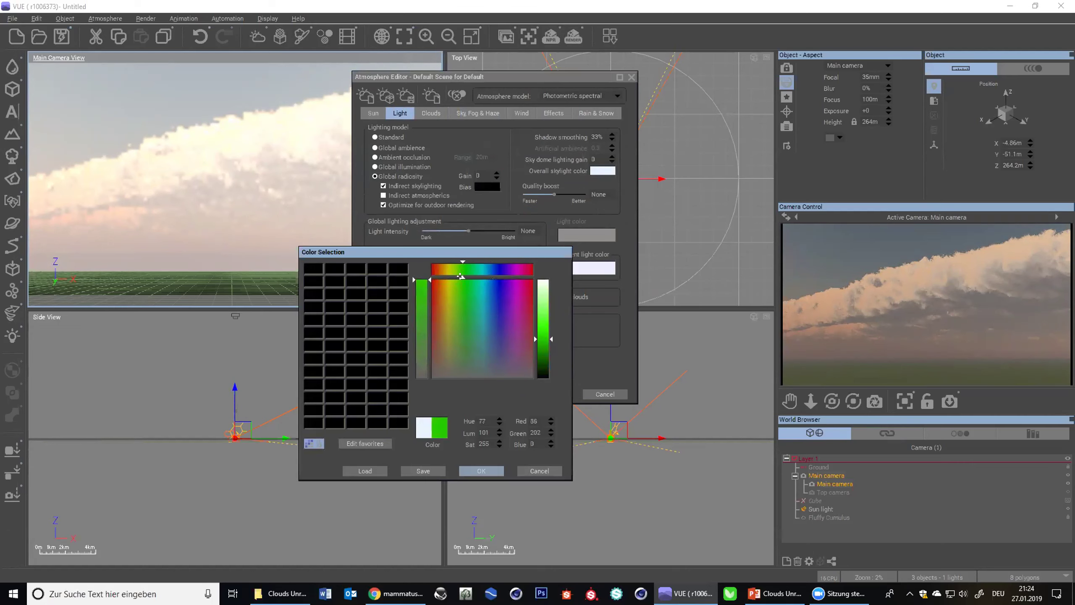
pyautogui.click(481, 470)
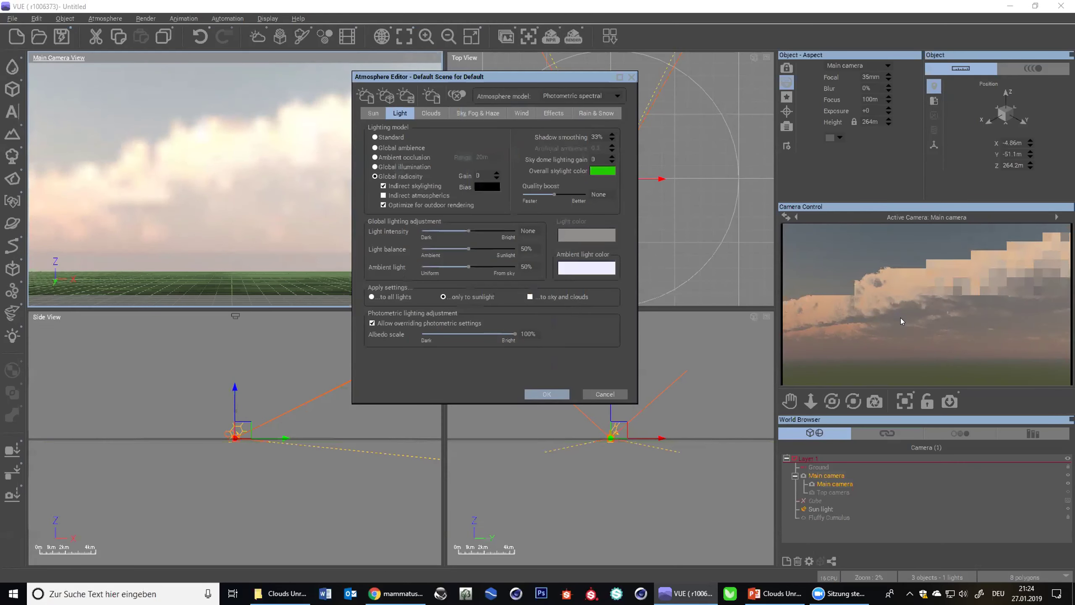
# - Set the Fluffy Cumulus cloud ambient lighting to 400, then check the Sky, Fog & Haze settings
pyautogui.click(431, 113)
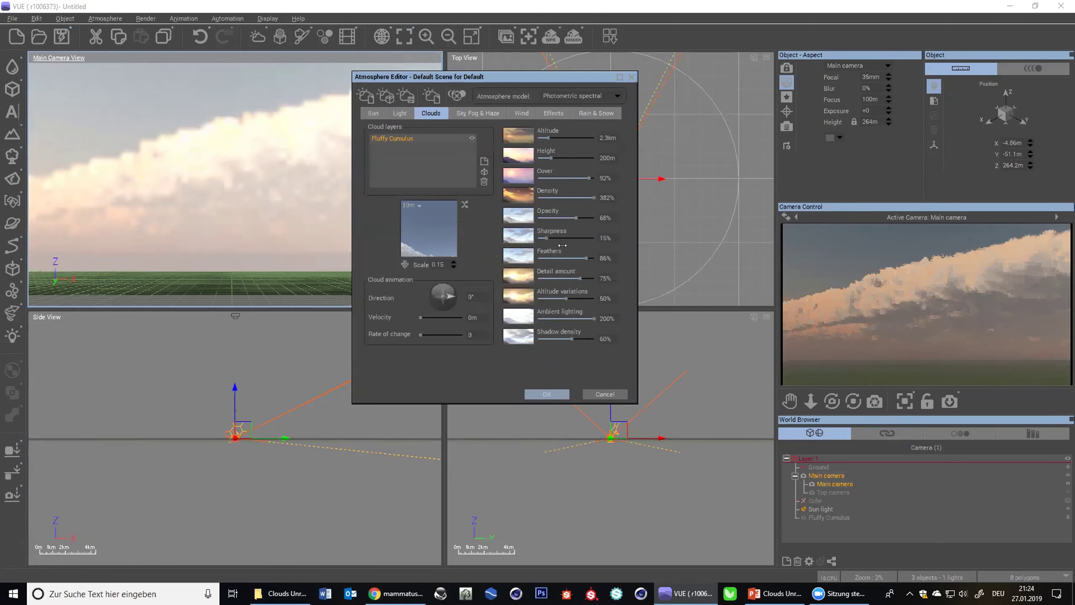
pyautogui.click(605, 317)
pyautogui.write('400')
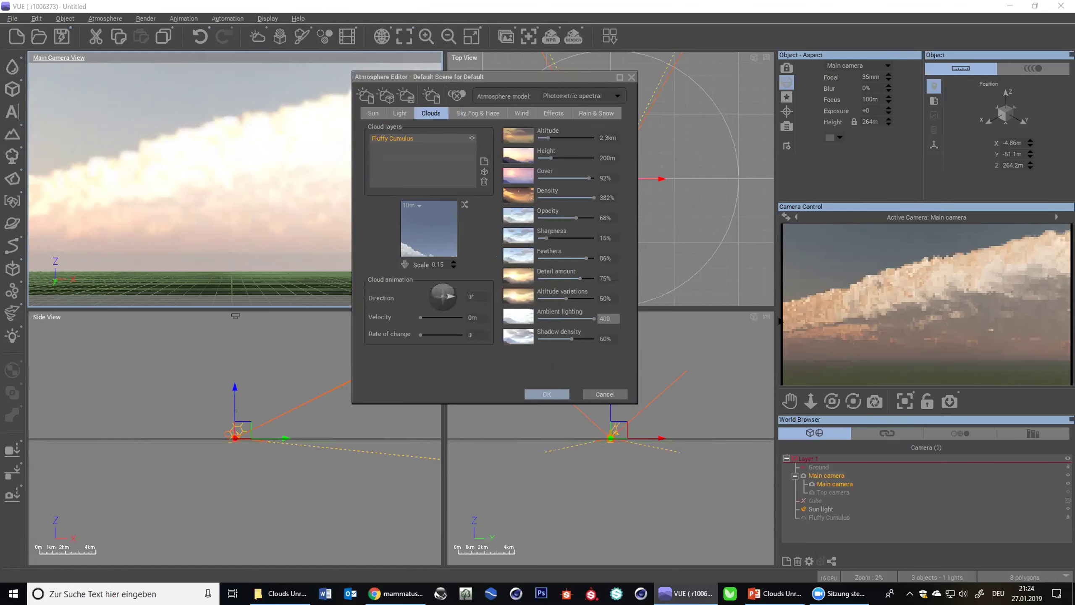
pyautogui.click(477, 113)
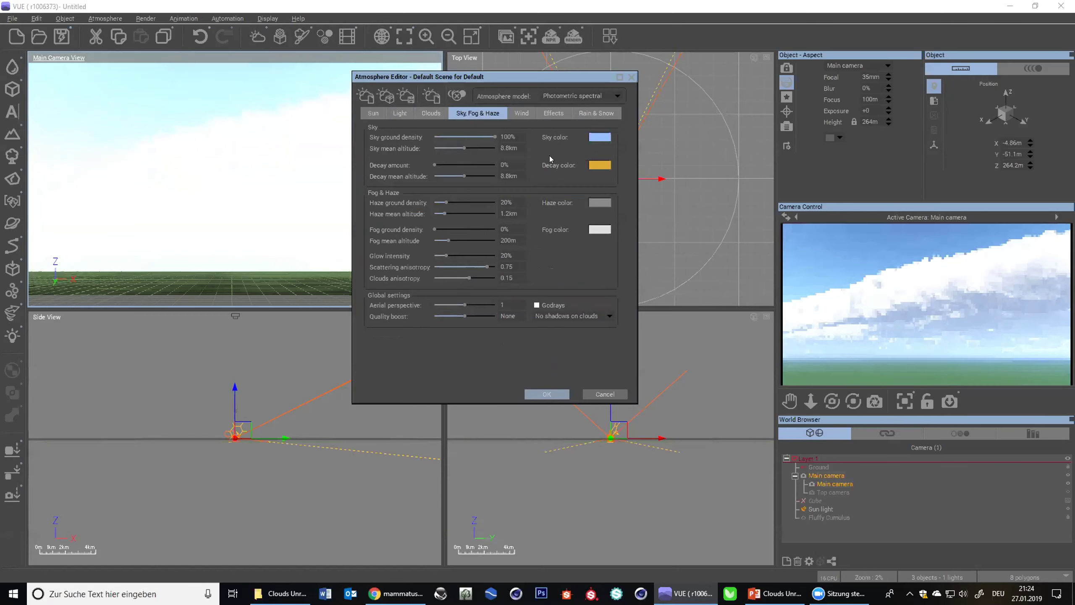
# - Open the main camera's Advanced Camera Options and cancel without changes
pyautogui.click(405, 113)
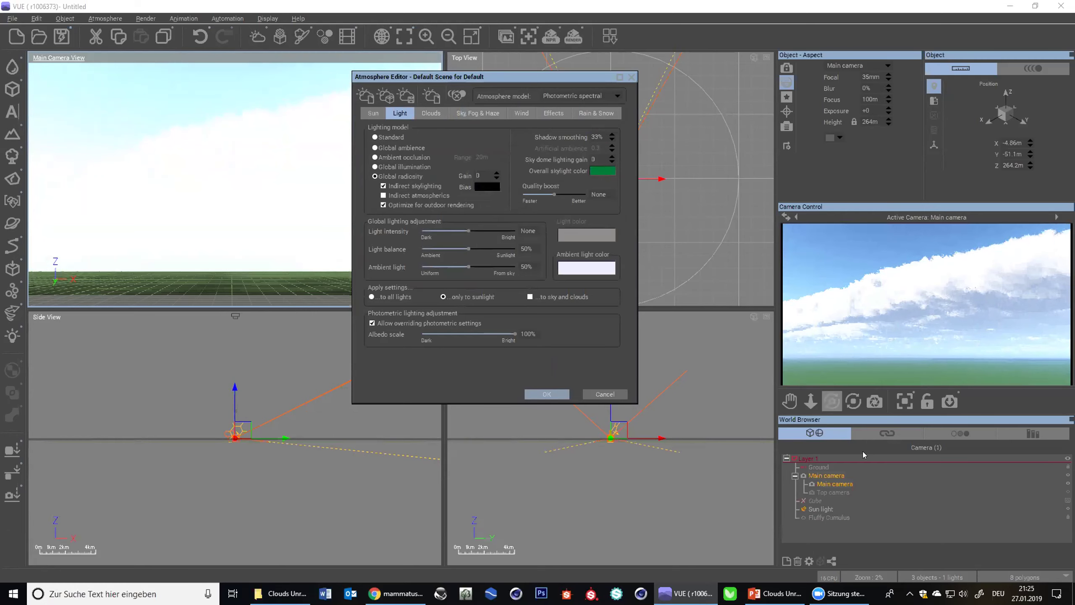
pyautogui.doubleClick(834, 485)
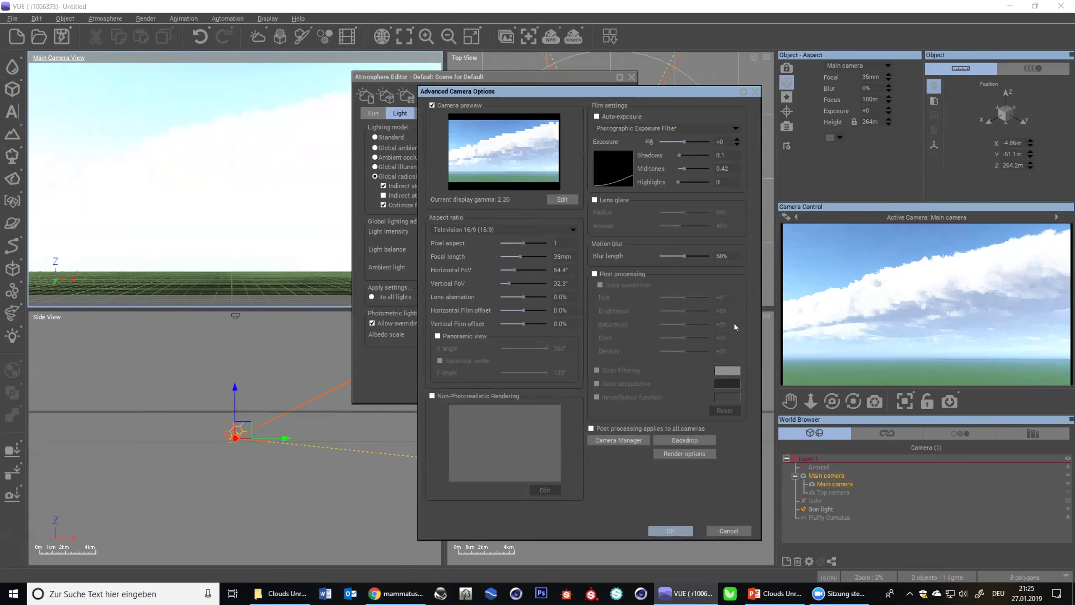
pyautogui.click(736, 533)
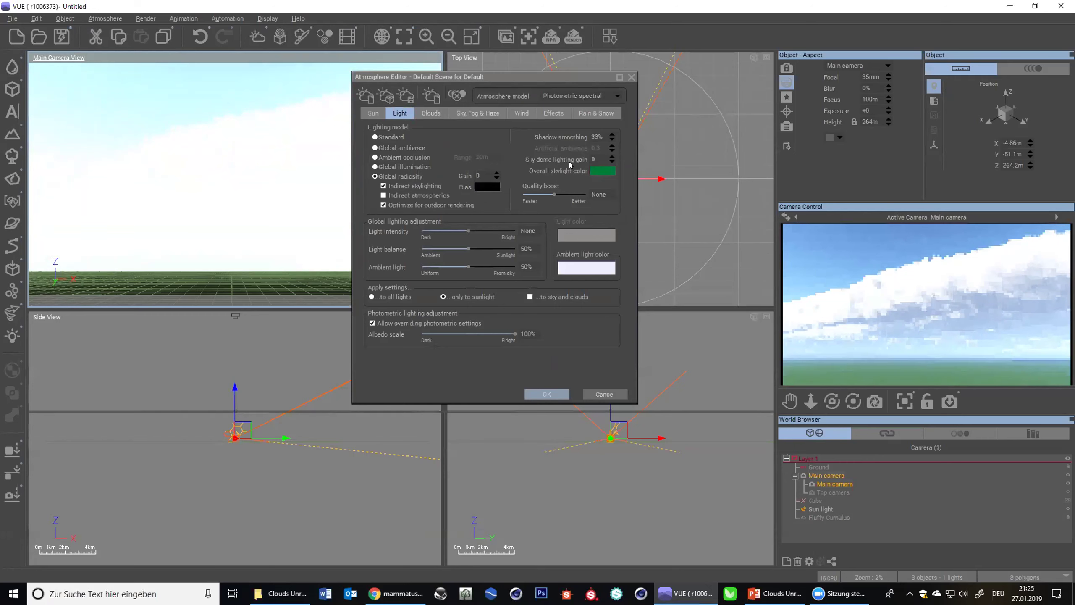
# - Raise the Fluffy Cumulus opacity from 68% to 100%, then type 200 into its value box
pyautogui.click(427, 114)
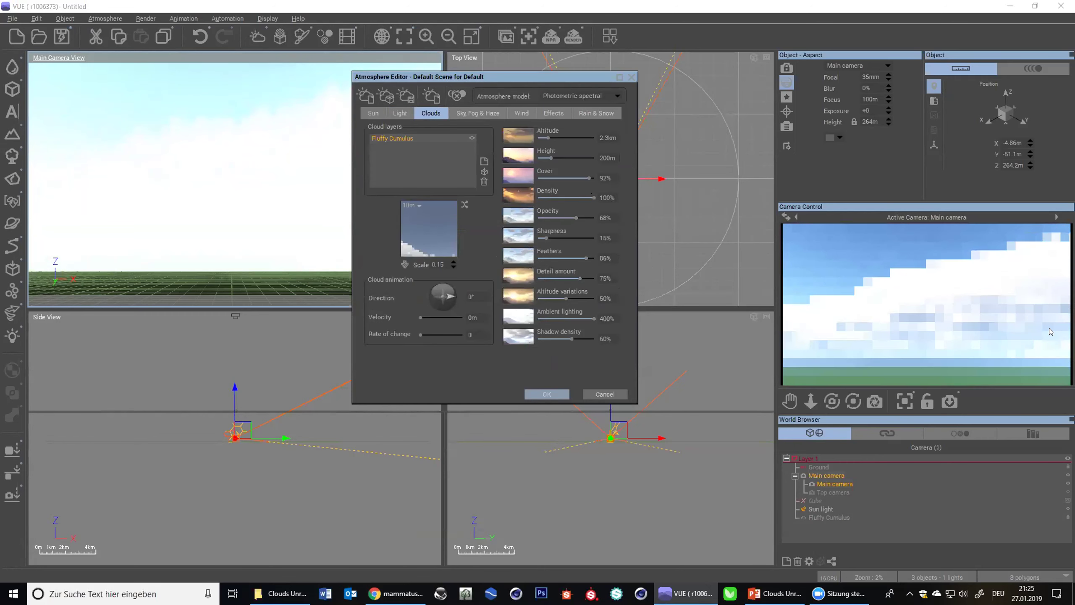
pyautogui.moveTo(552, 217); pyautogui.dragTo(619, 217)
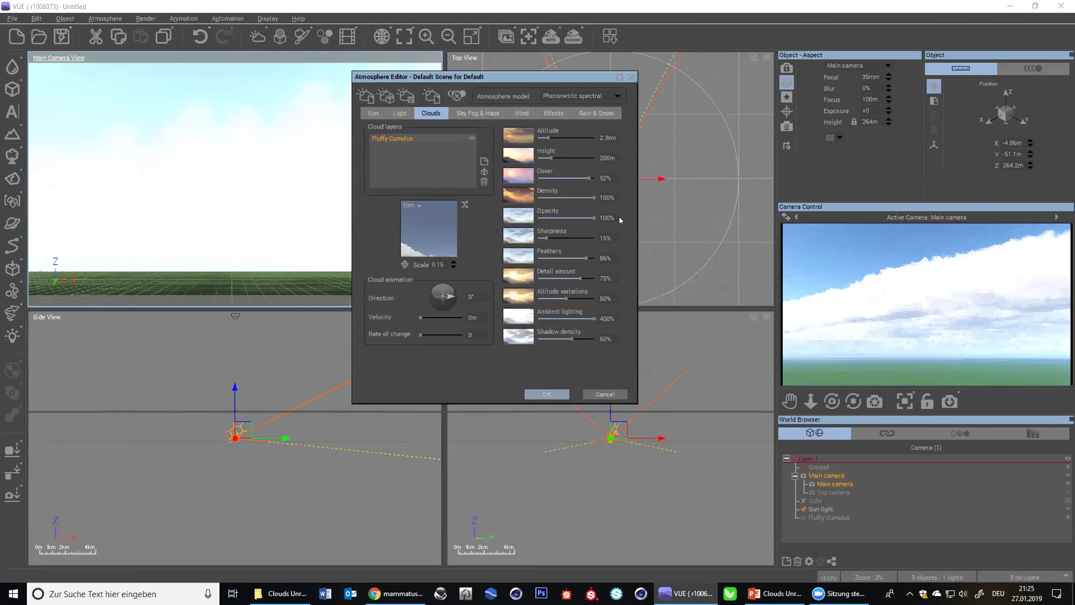
pyautogui.write('200')
pyautogui.press('Return')
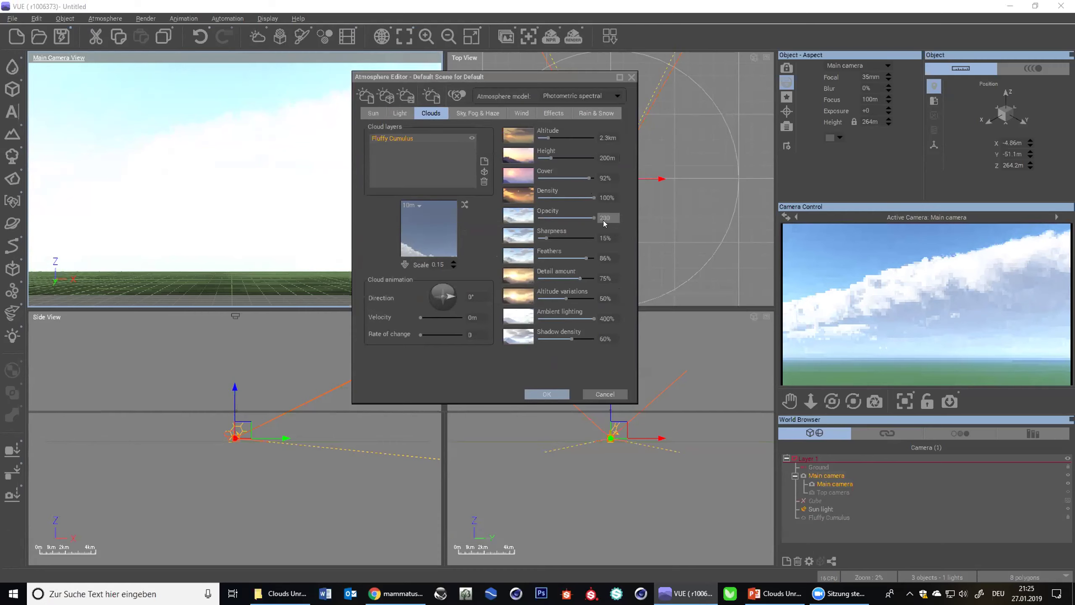
pyautogui.write('0')
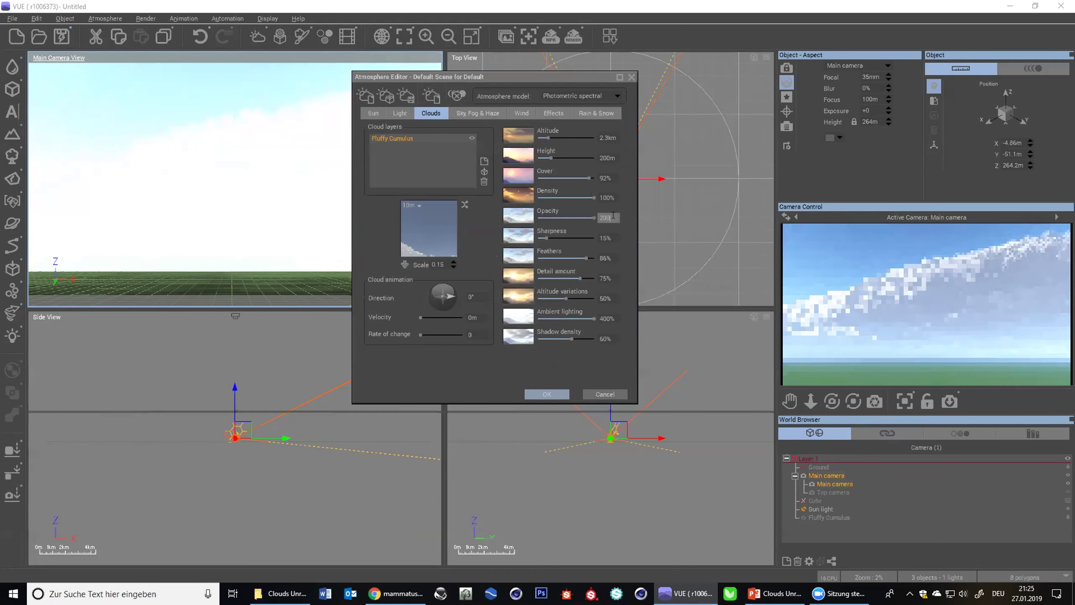
# - Lower the global light intensity to -0.63 and open the overall skylight colour for editing
pyautogui.click(399, 113)
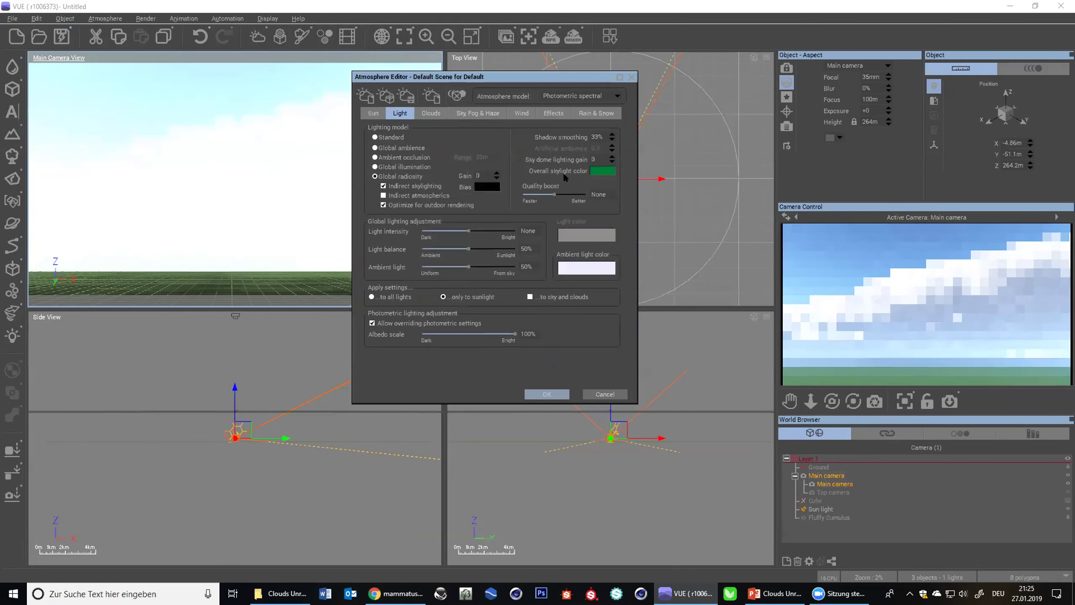
pyautogui.moveTo(468, 231); pyautogui.dragTo(457, 229)
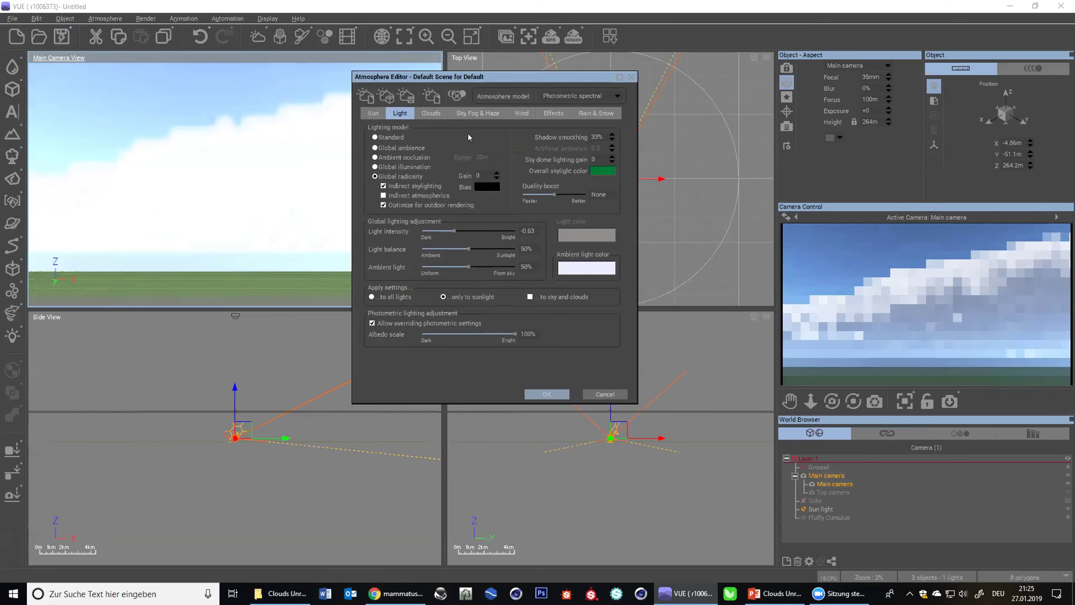
pyautogui.rightClick(603, 171)
pyautogui.click(618, 175)
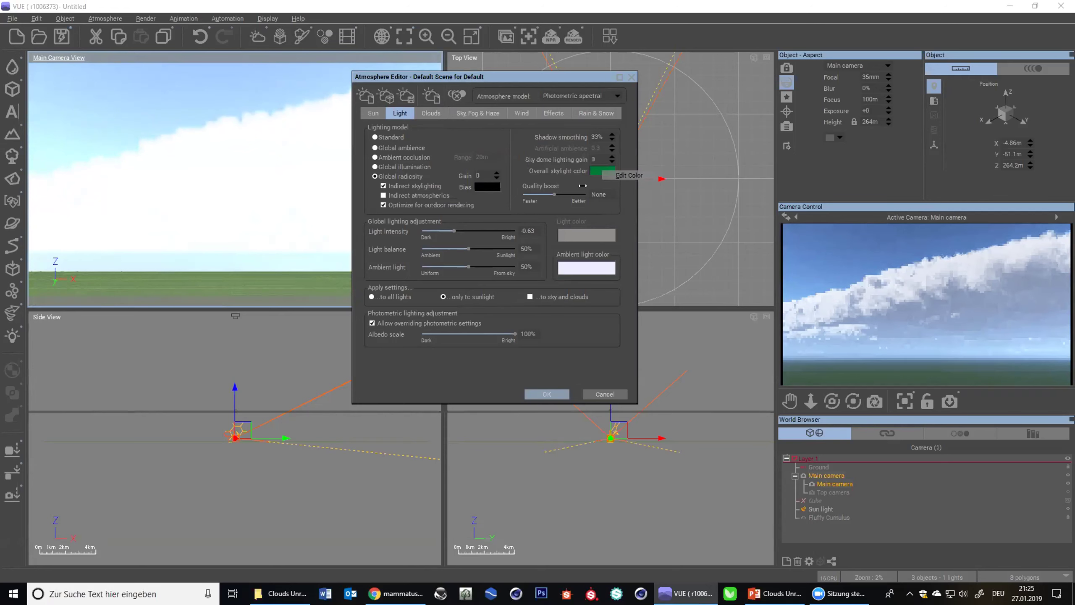
pyautogui.click(540, 344)
# - Change the overall skylight colour to orange and bring up the Clouds settings
pyautogui.click(438, 269)
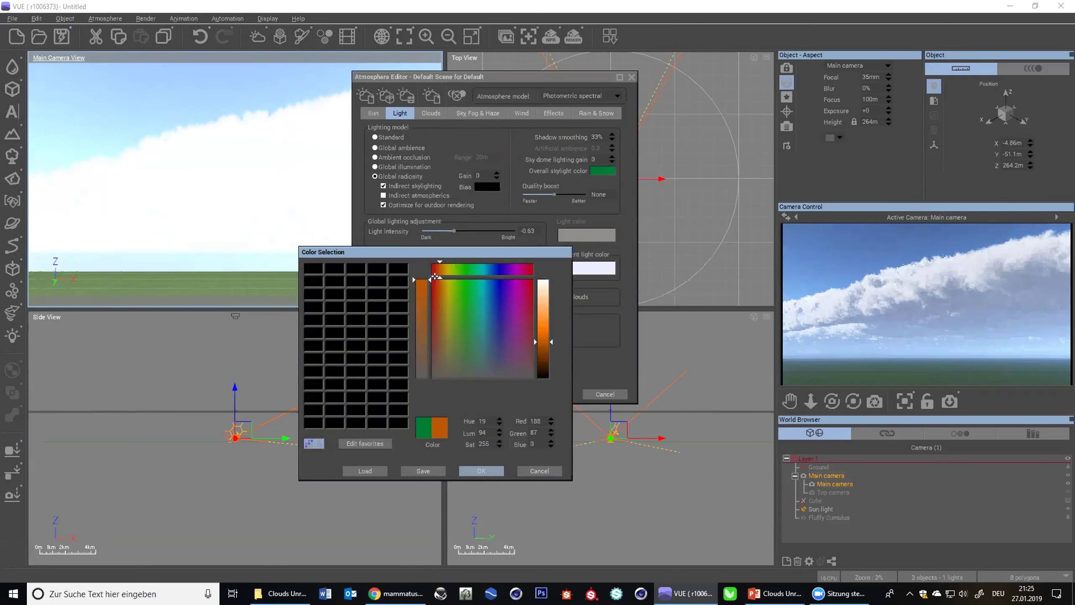
pyautogui.click(475, 471)
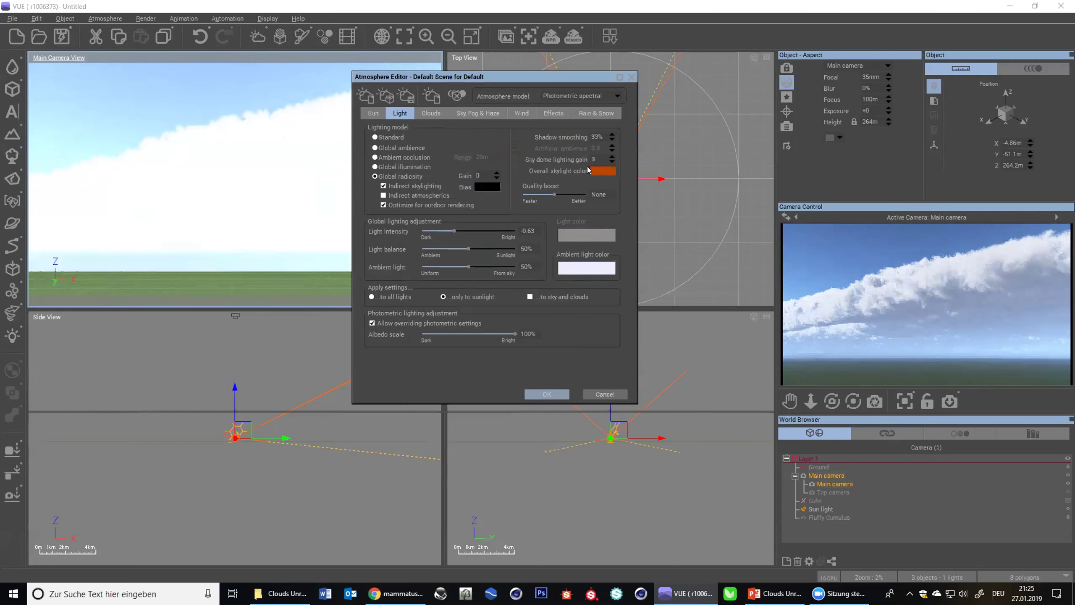
pyautogui.click(430, 113)
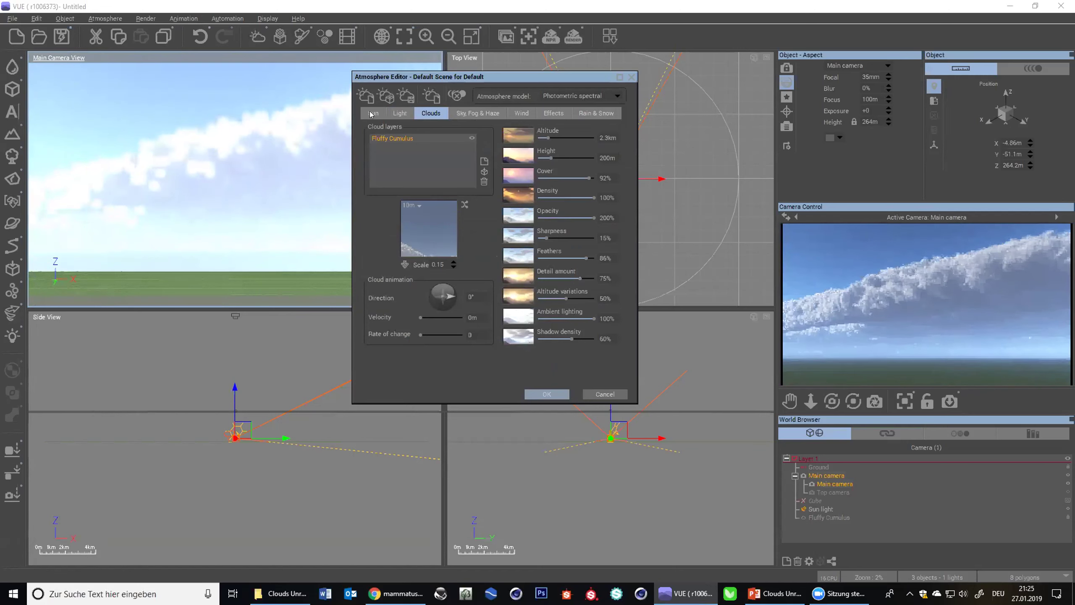
# - Delete the old Fluffy Cumulus layer and add a fresh one at 1 km altitude
pyautogui.click(365, 96)
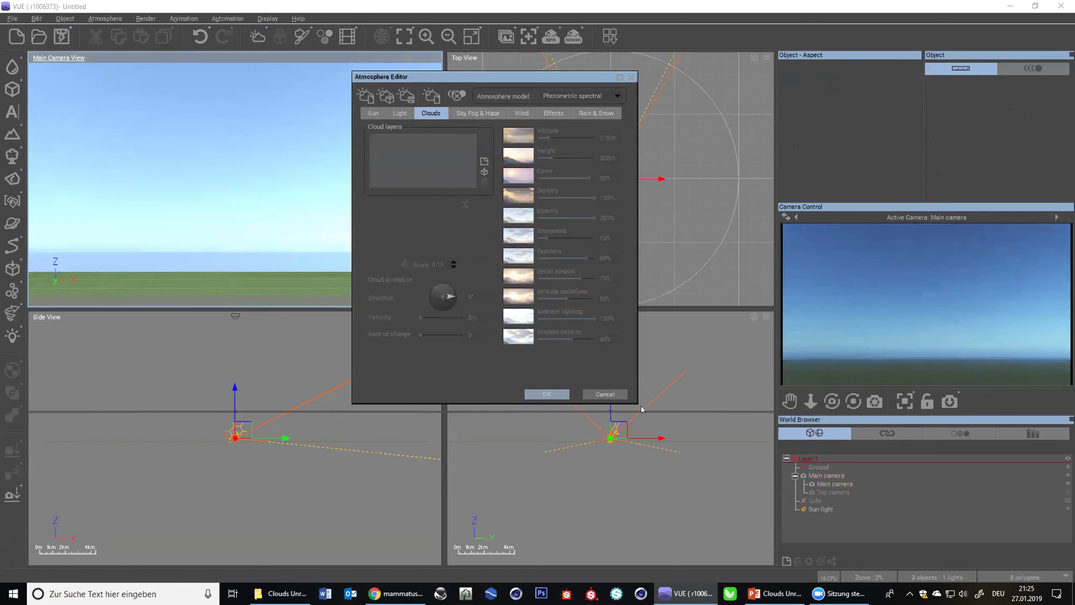
pyautogui.click(604, 394)
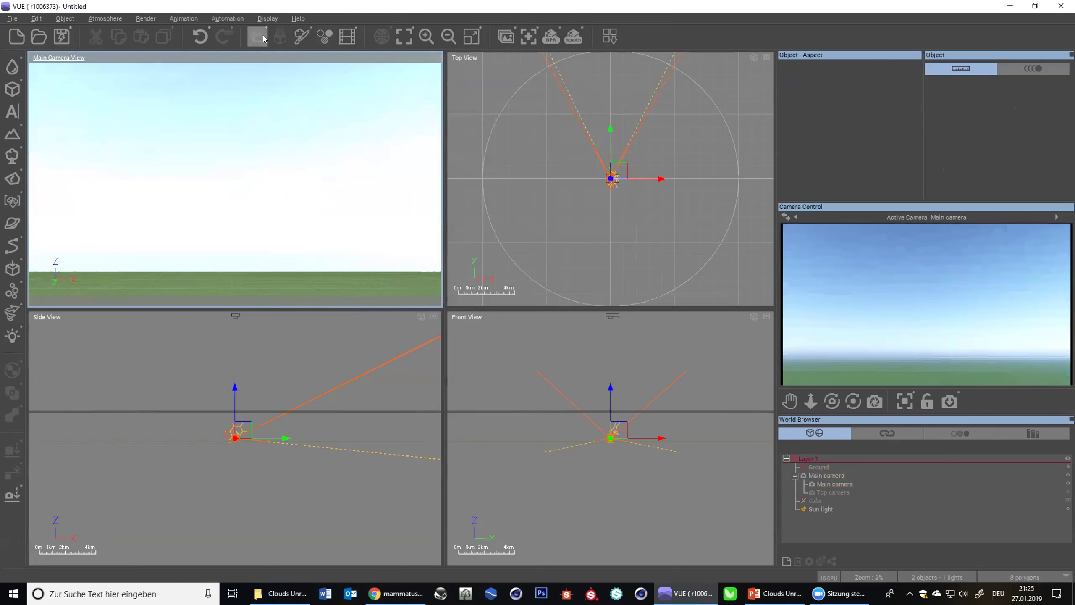
pyautogui.click(259, 37)
pyautogui.click(483, 161)
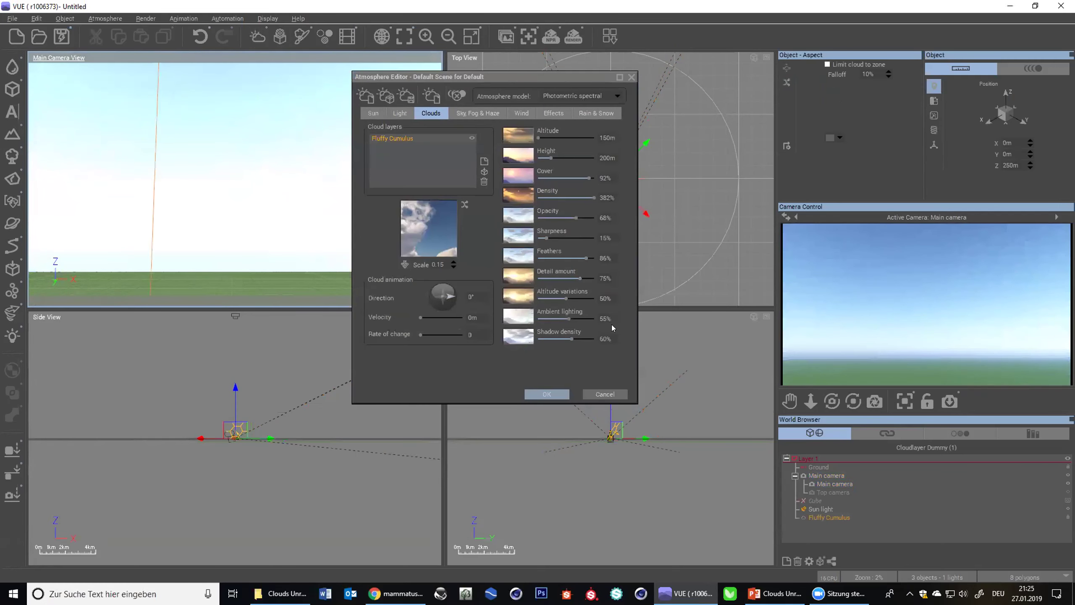
pyautogui.click(553, 137)
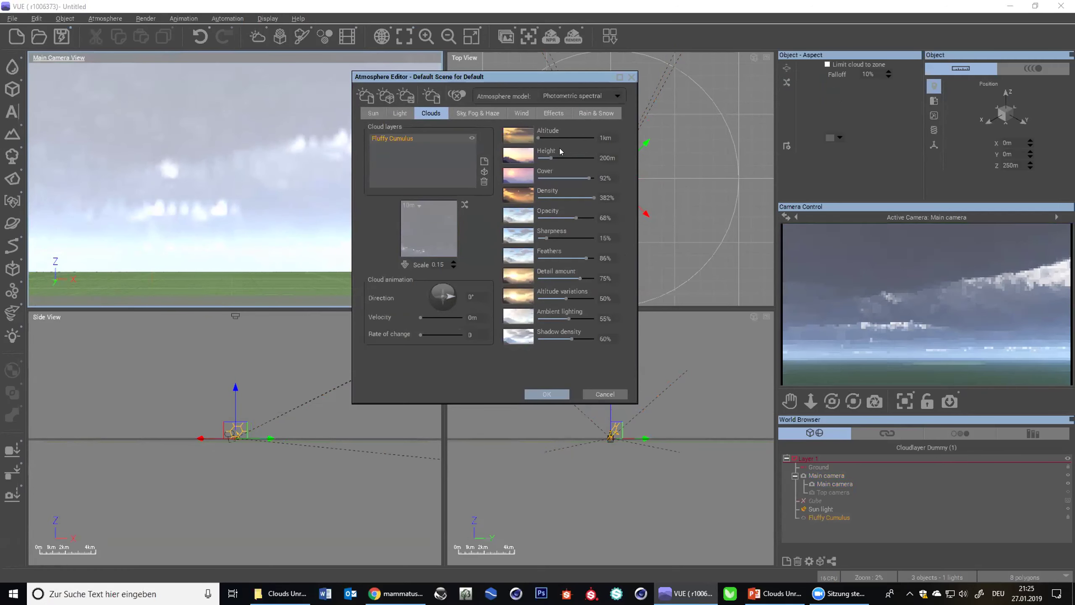
pyautogui.click(400, 114)
# - Set the overall skylight colour to orange
pyautogui.rightClick(593, 175)
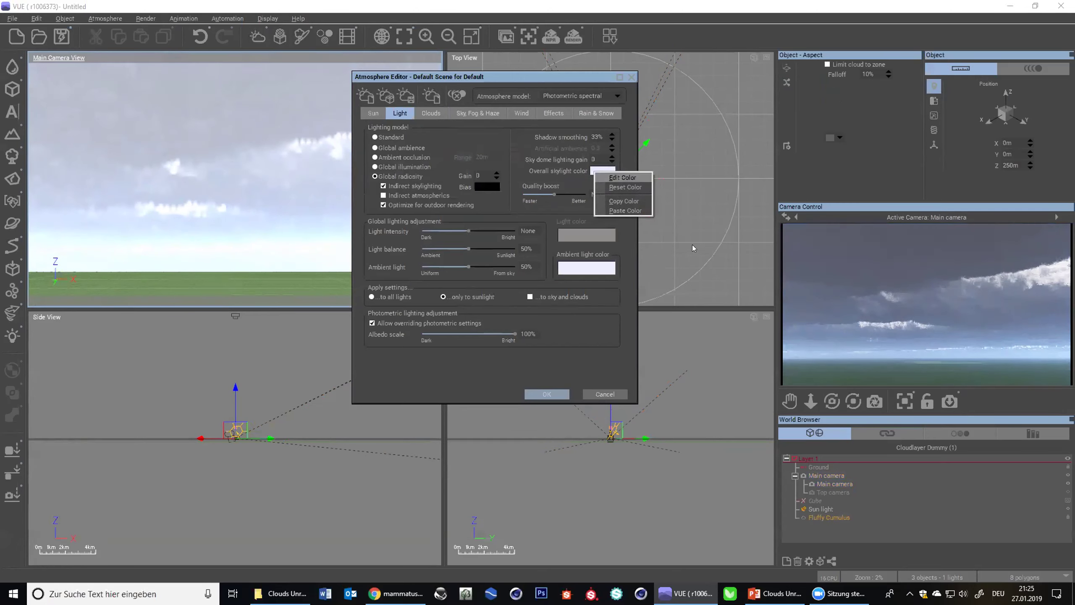
pyautogui.click(597, 178)
pyautogui.moveTo(433, 280); pyautogui.dragTo(438, 280)
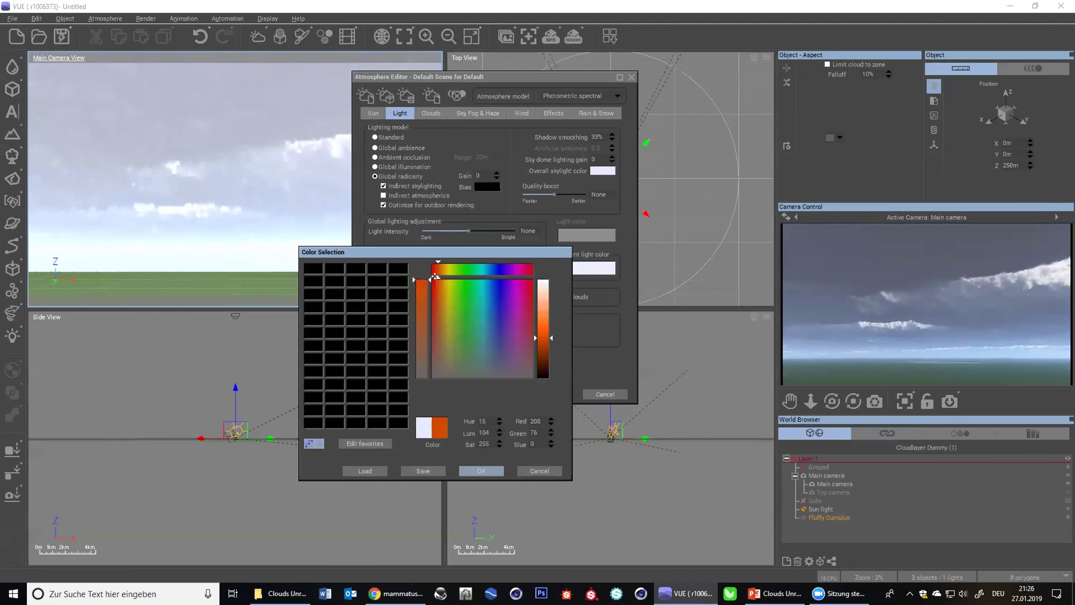
pyautogui.click(481, 470)
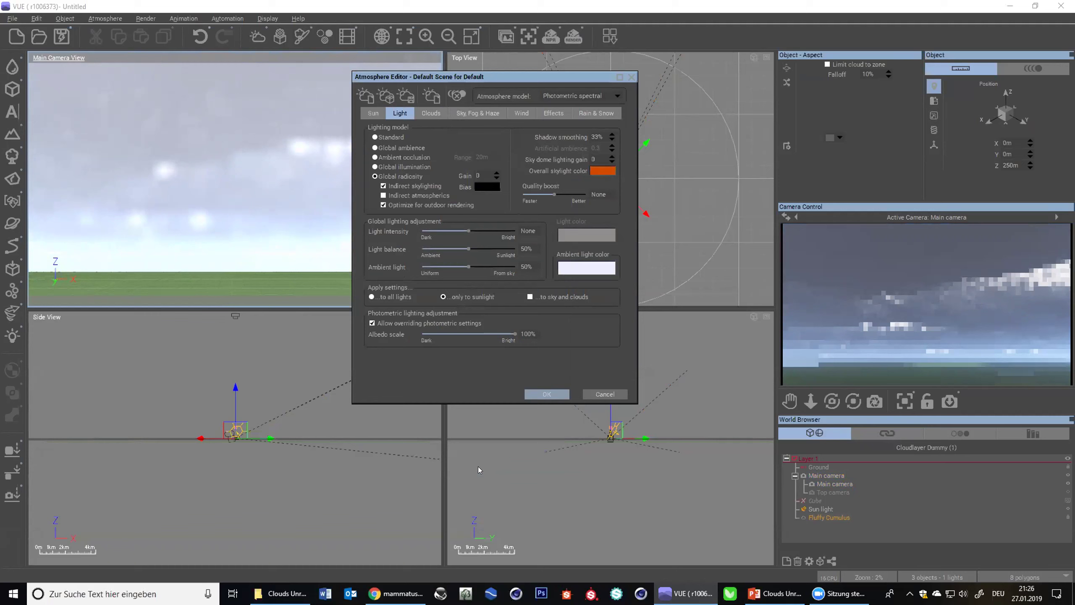
# - Set the Fluffy Cumulus cloud ambient lighting to 300%
pyautogui.click(436, 113)
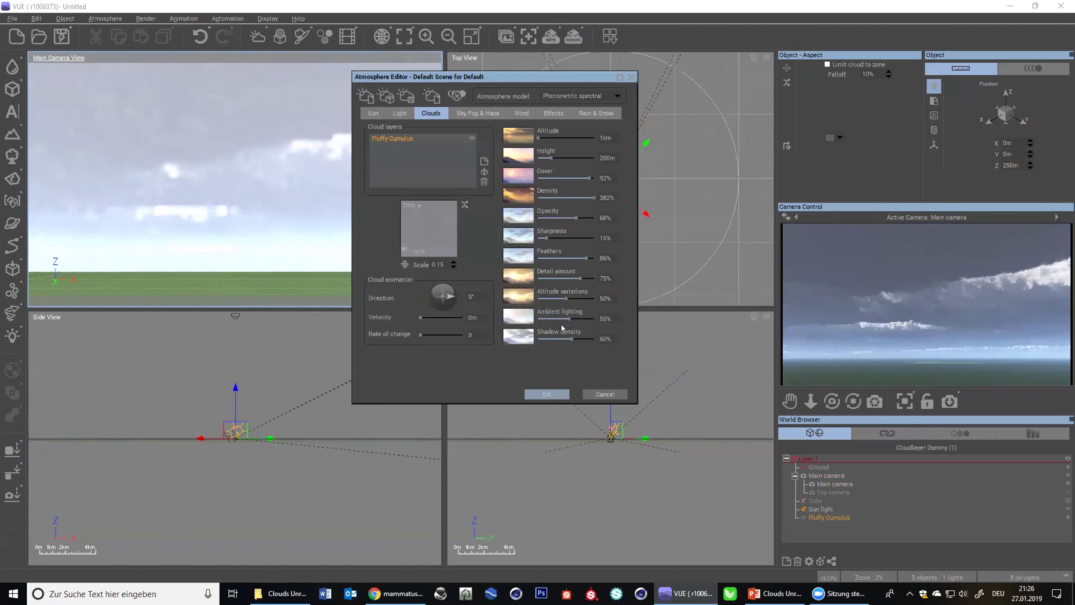
pyautogui.click(610, 318)
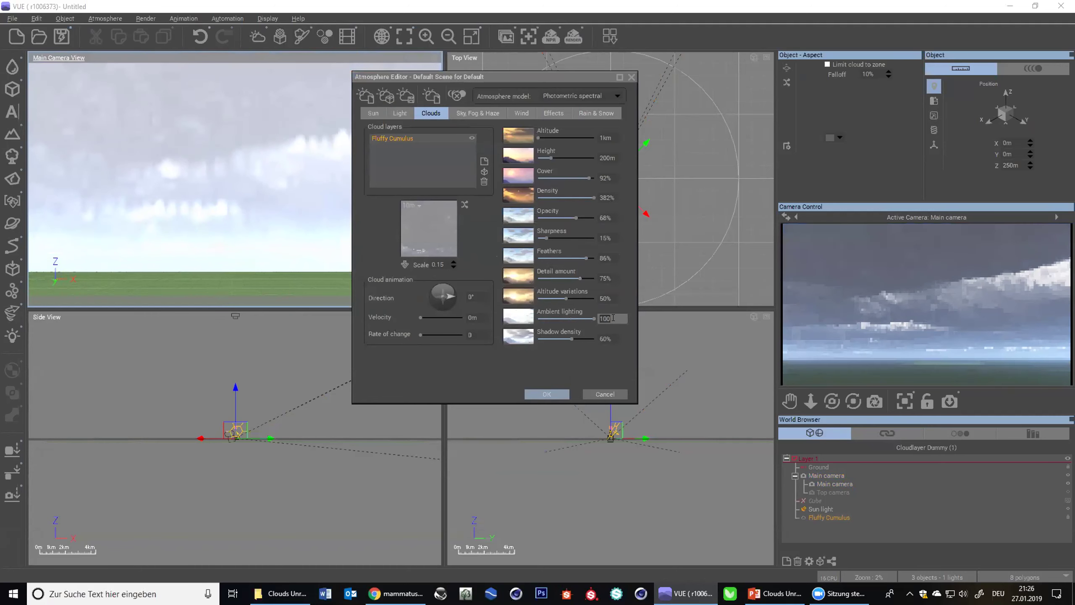
pyautogui.write('300')
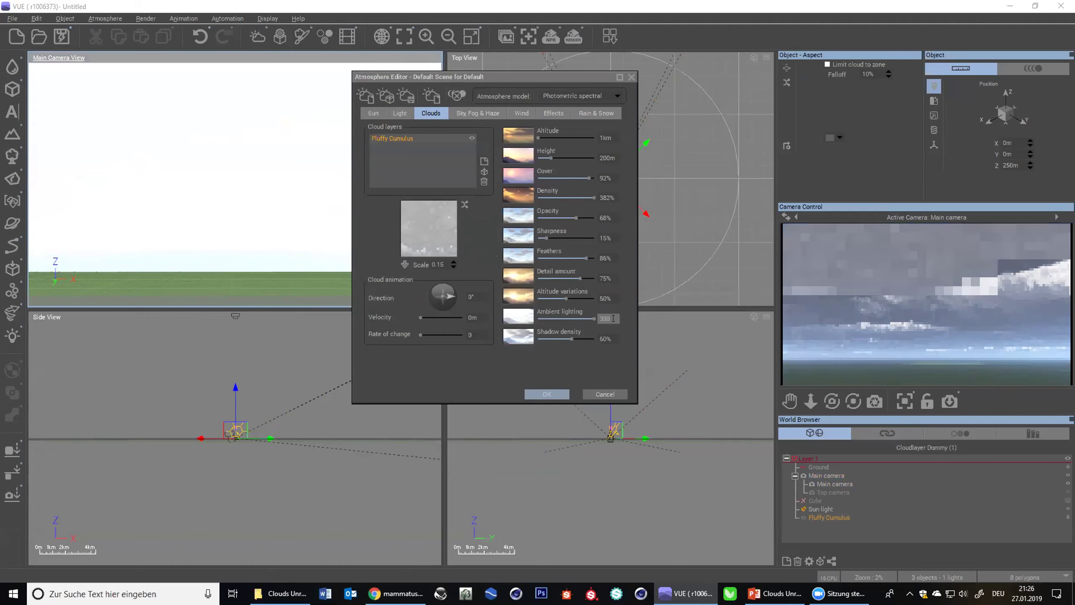
pyautogui.press('Return')
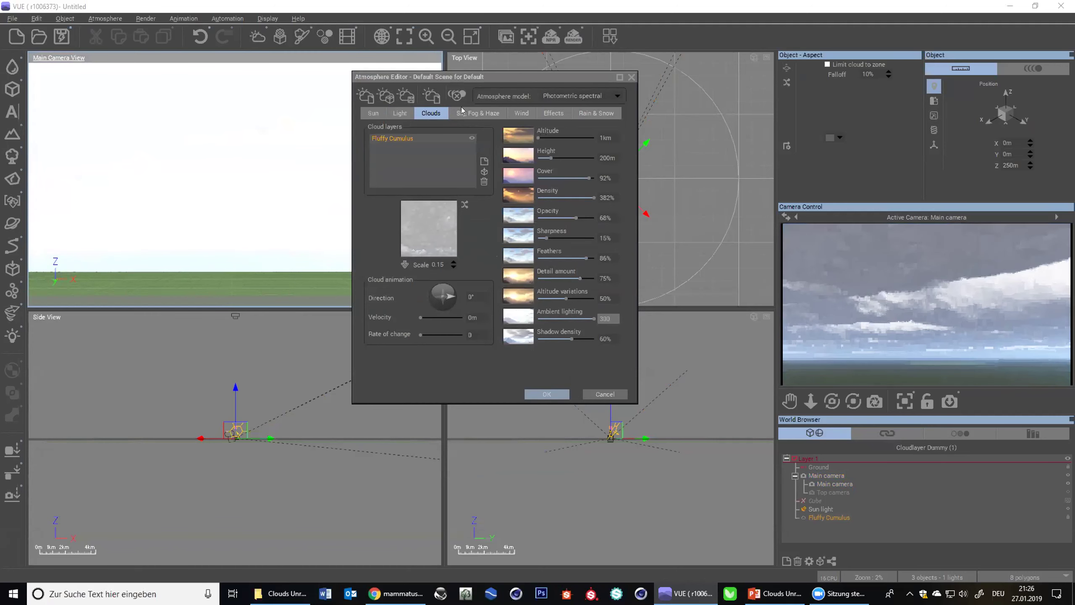
# - Lower the sky decay amount to 4%, then return to the Clouds settings
pyautogui.click(456, 113)
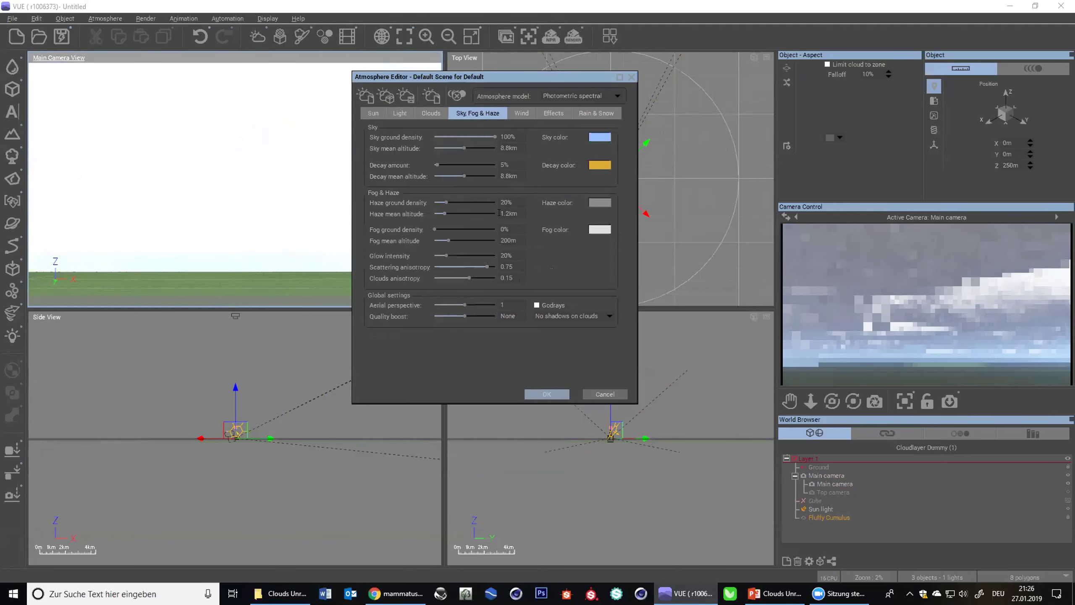
pyautogui.moveTo(453, 162); pyautogui.dragTo(431, 162)
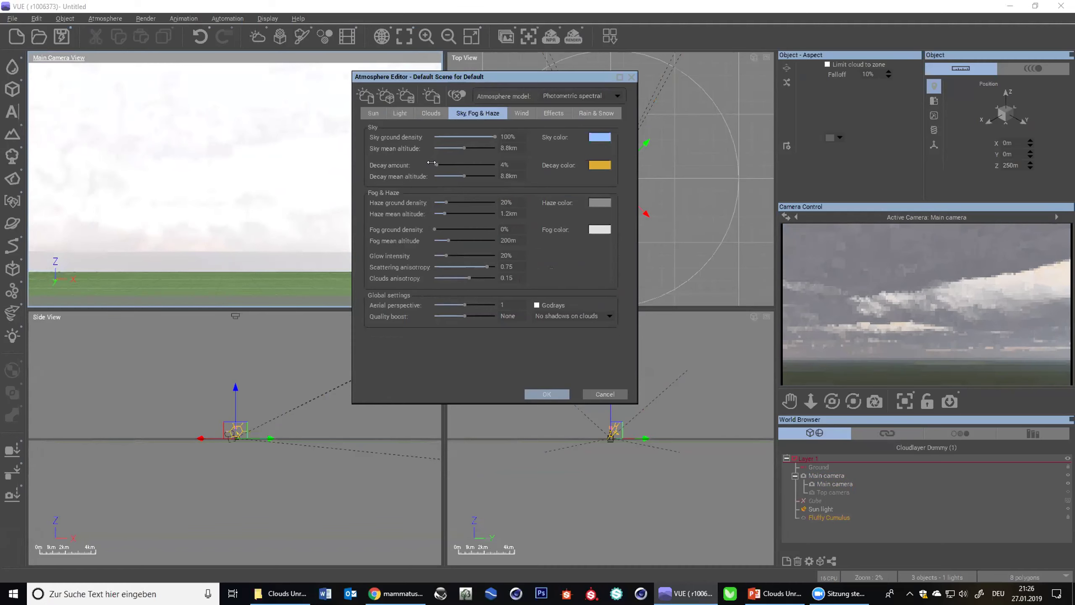
pyautogui.click(430, 113)
# - Inspect the Fluffy Cumulus cloud material's lighting and effects, then return to the atmosphere settings
pyautogui.click(455, 239)
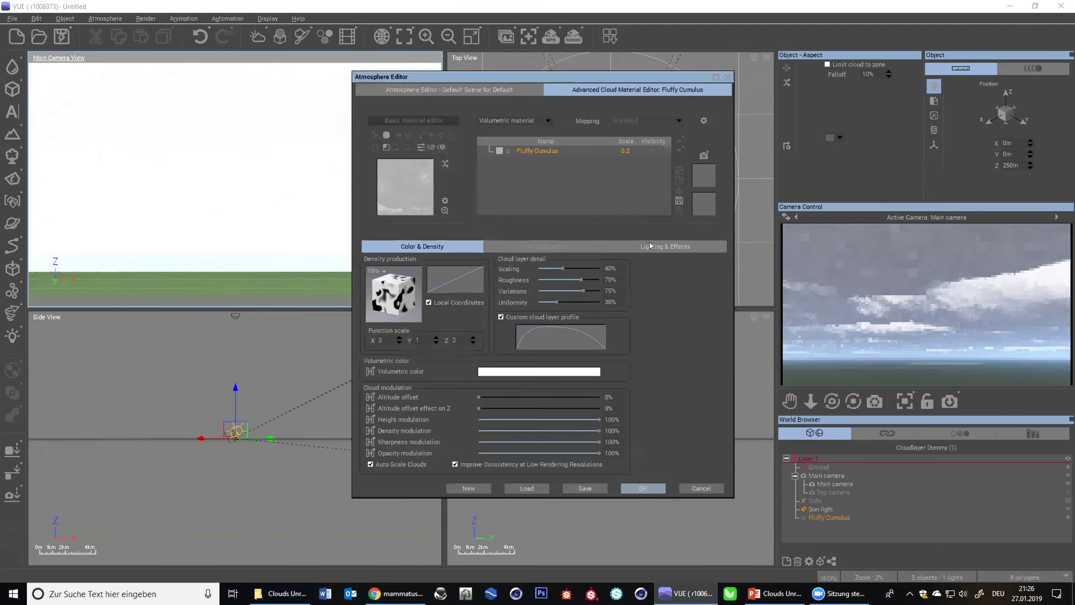
pyautogui.click(665, 246)
pyautogui.click(486, 88)
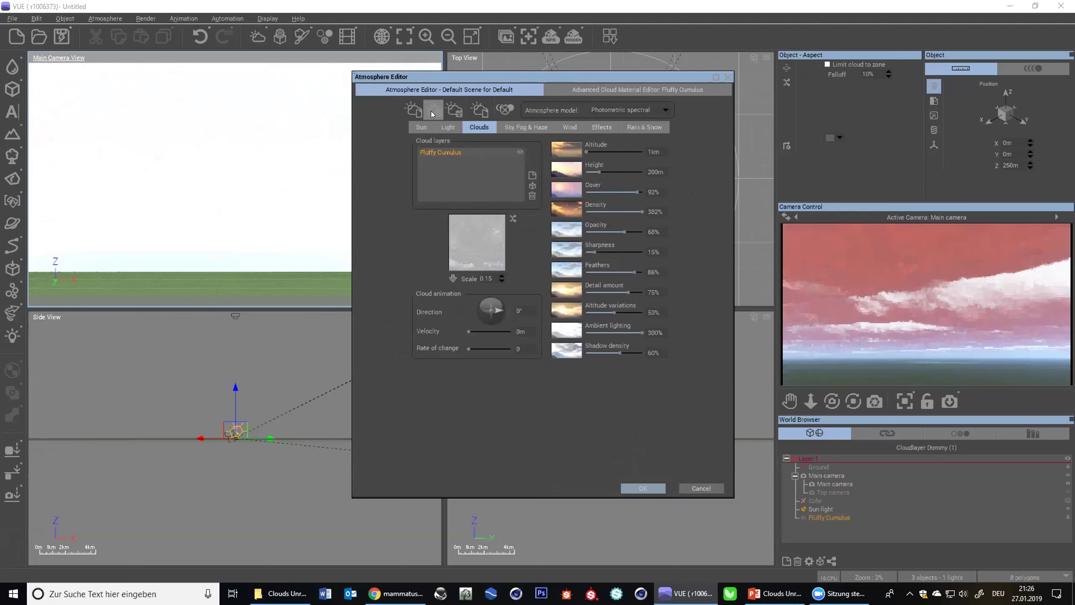
# - Switch the overall skylight colour from orange to green
pyautogui.click(442, 127)
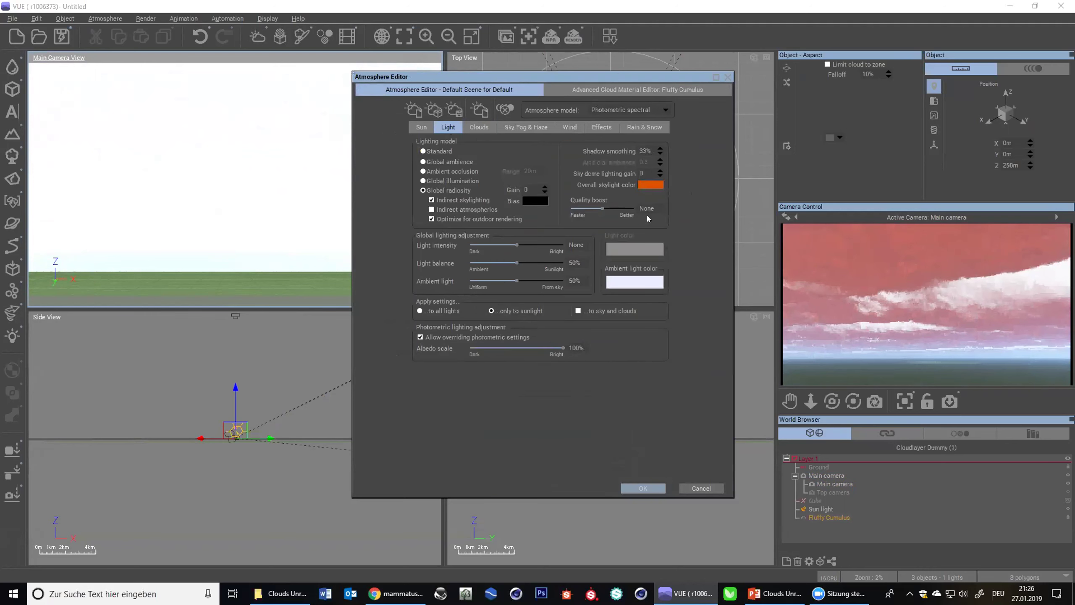
pyautogui.click(651, 185)
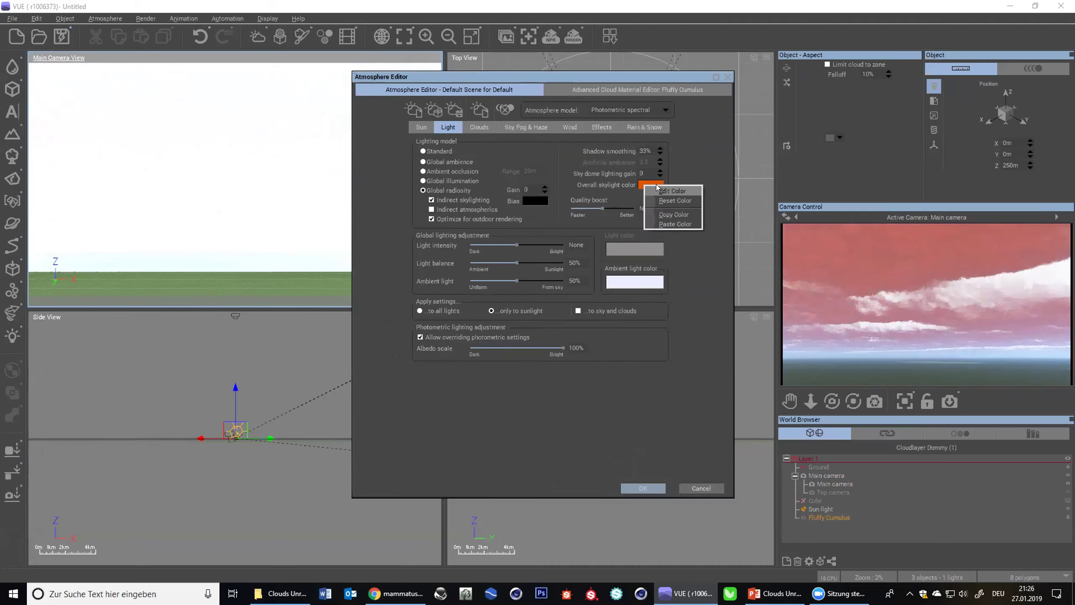
pyautogui.click(684, 224)
pyautogui.moveTo(444, 323); pyautogui.dragTo(462, 281)
pyautogui.click(476, 469)
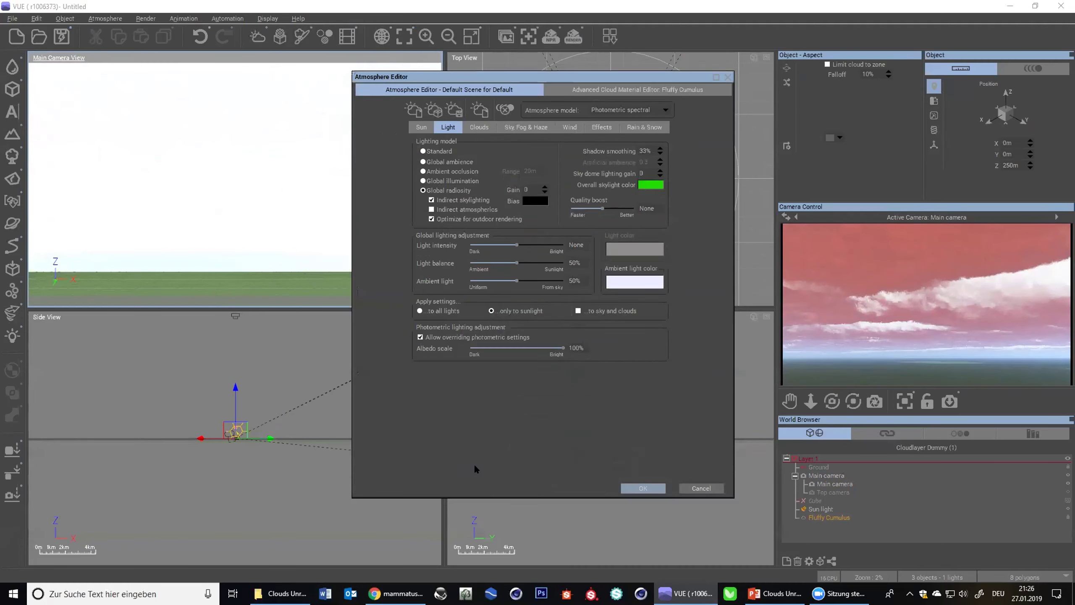
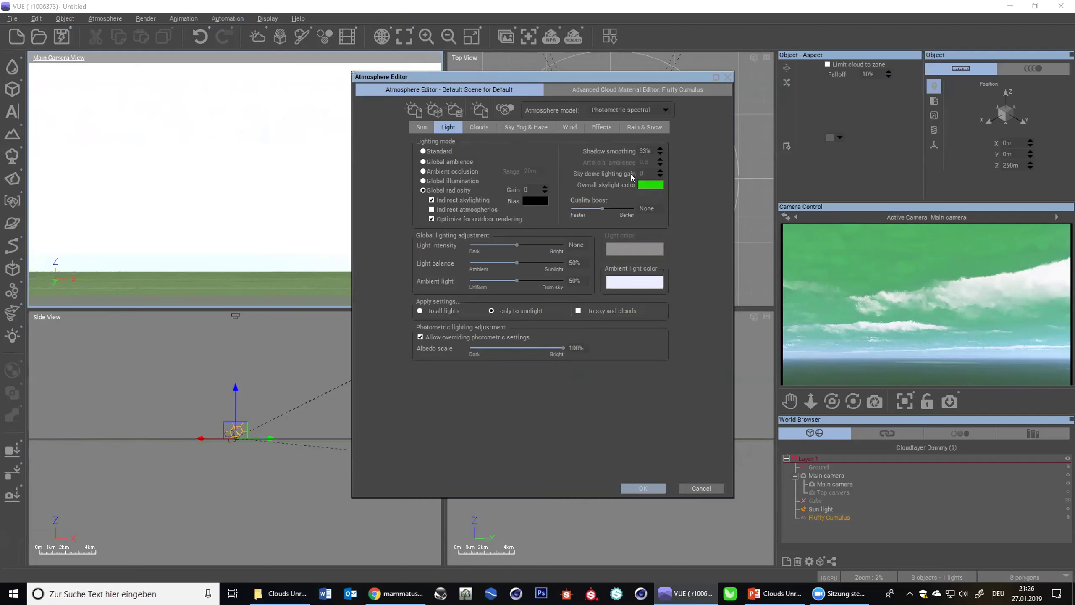
# - Enable 'Force ambient color' in the Fluffy Cumulus cloud material's Lighting & Effects settings
pyautogui.click(611, 89)
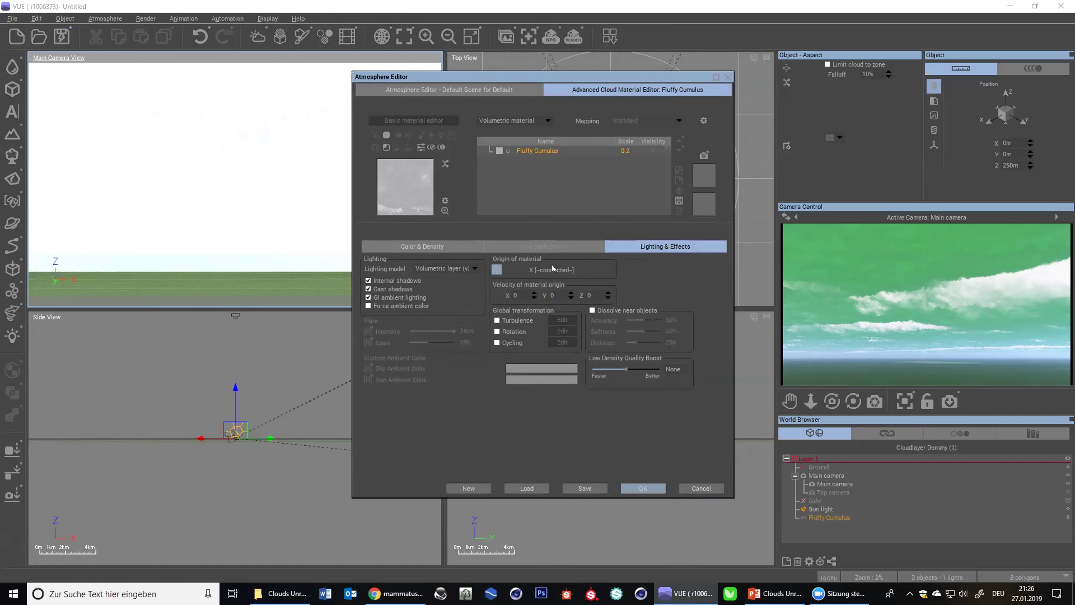
pyautogui.click(399, 305)
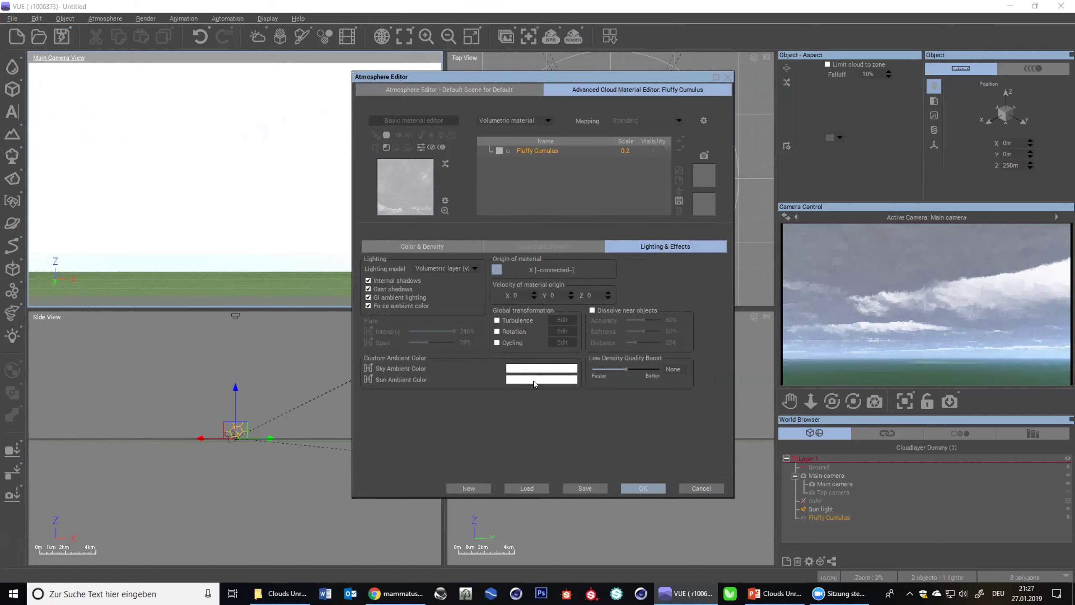
pyautogui.click(480, 92)
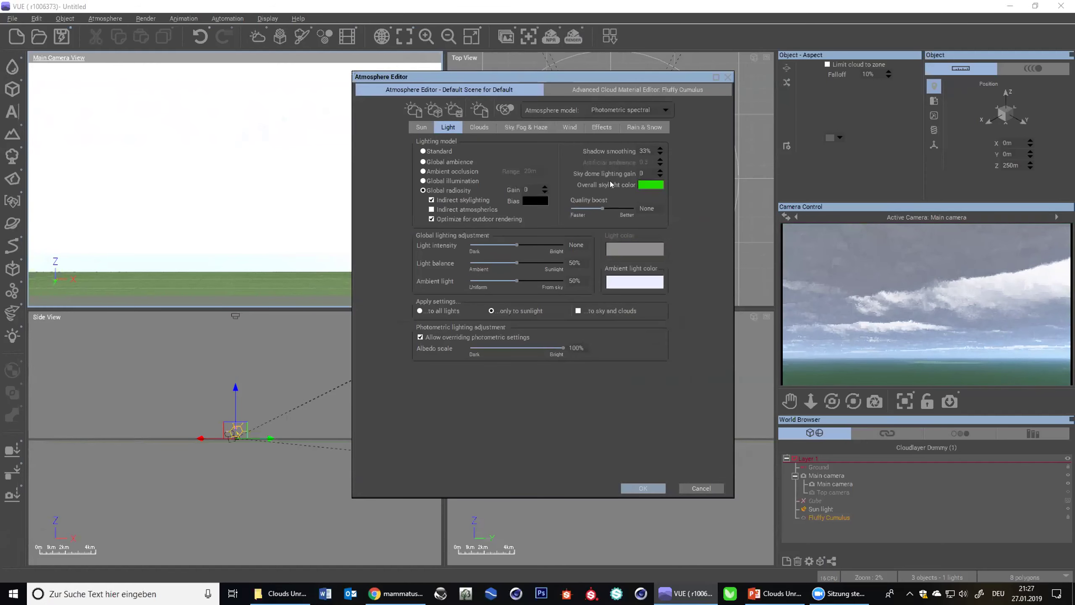
pyautogui.click(595, 90)
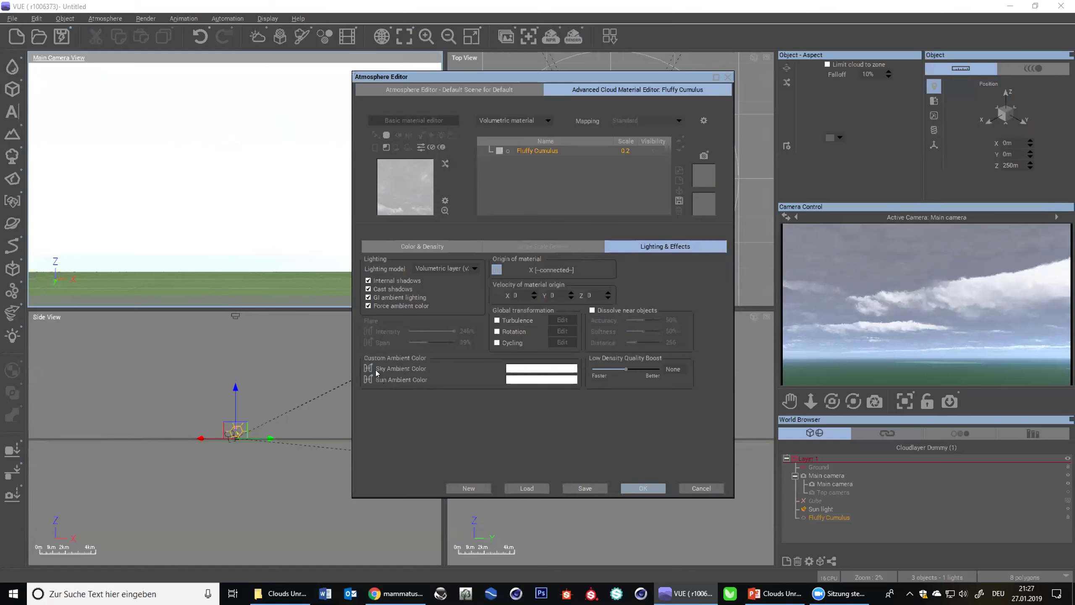
# - Set the Fluffy Cumulus sky ambient colour to a bright red
pyautogui.rightClick(538, 371)
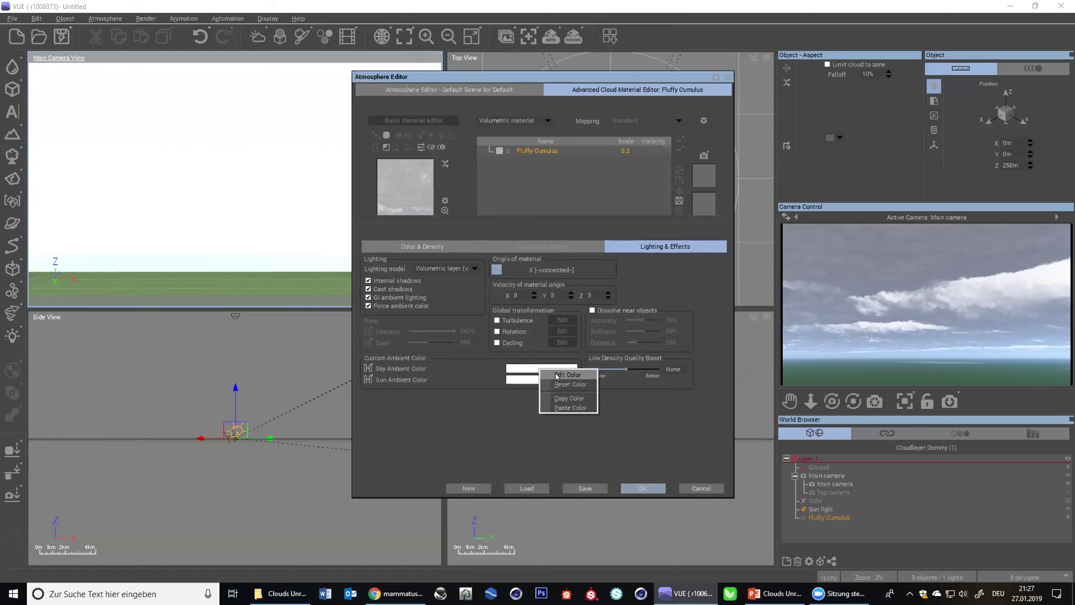
pyautogui.click(550, 373)
pyautogui.click(546, 344)
pyautogui.click(432, 279)
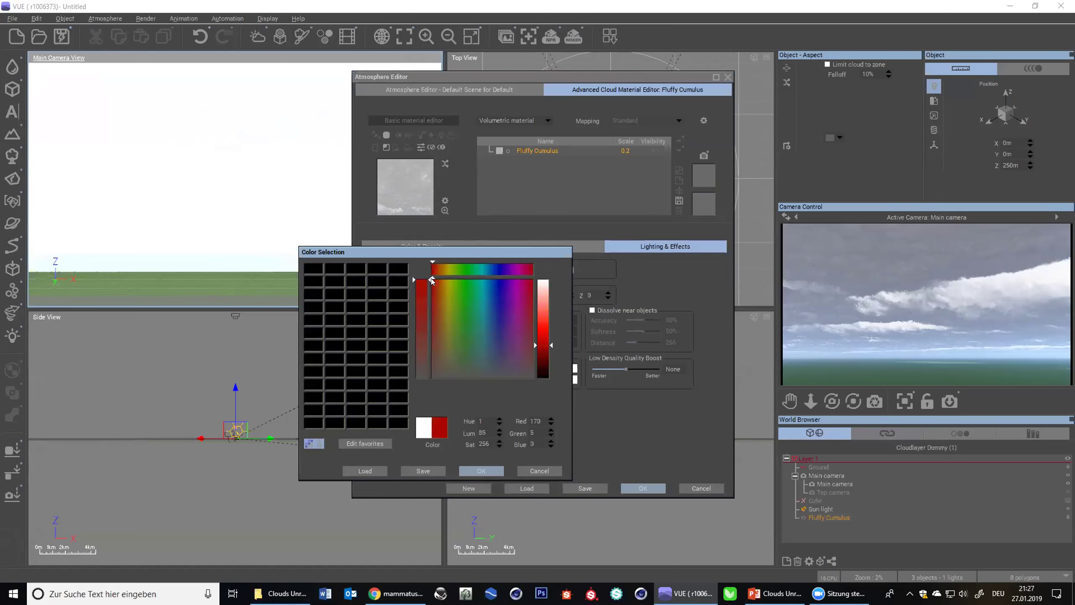
pyautogui.click(543, 326)
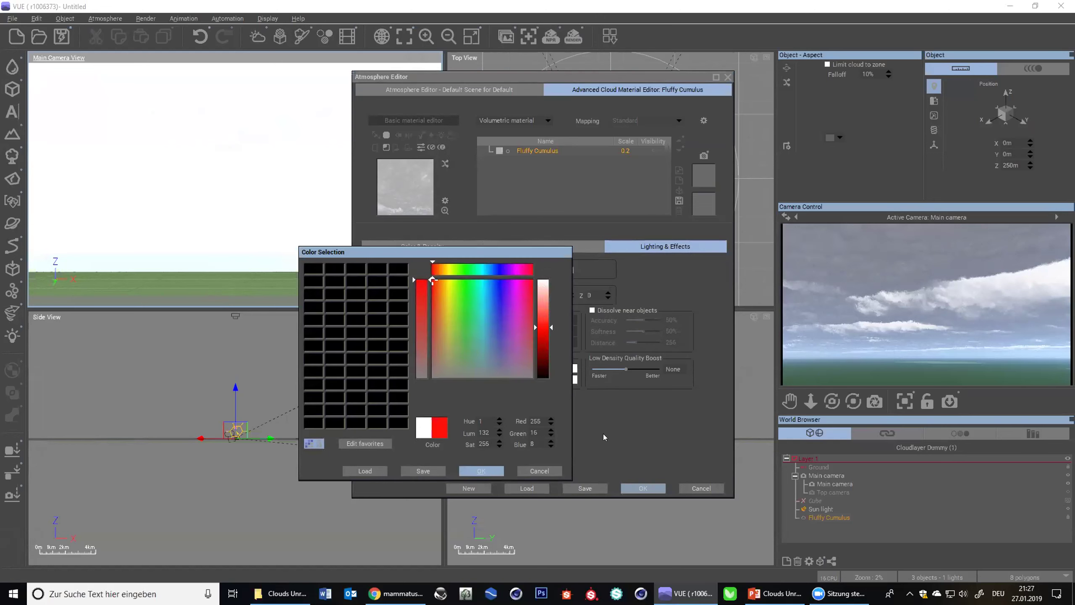
pyautogui.press('Return')
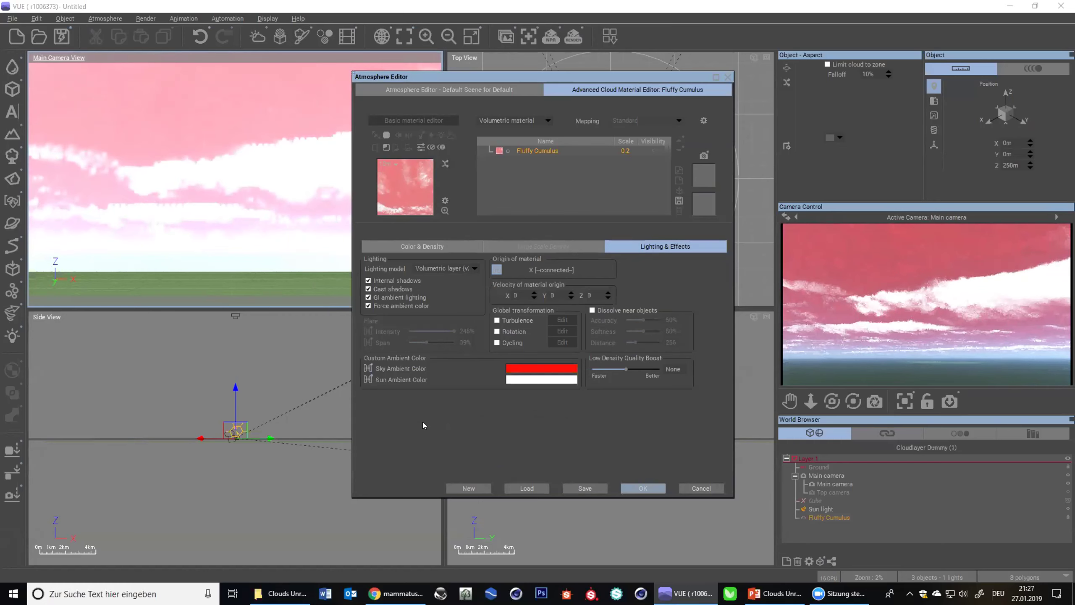
# - Set the Fluffy Cumulus sun ambient colour to blue
pyautogui.click(542, 379)
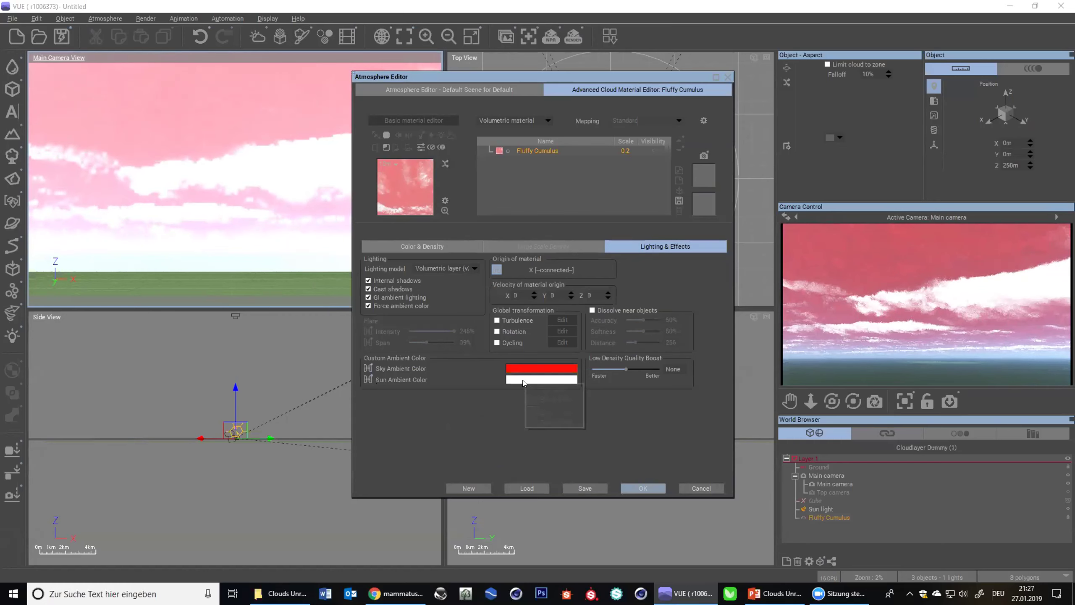
pyautogui.click(552, 389)
pyautogui.click(542, 318)
pyautogui.moveTo(486, 292)
pyautogui.mouseDown()
pyautogui.moveTo(465, 276)
pyautogui.moveTo(498, 278)
pyautogui.mouseUp()
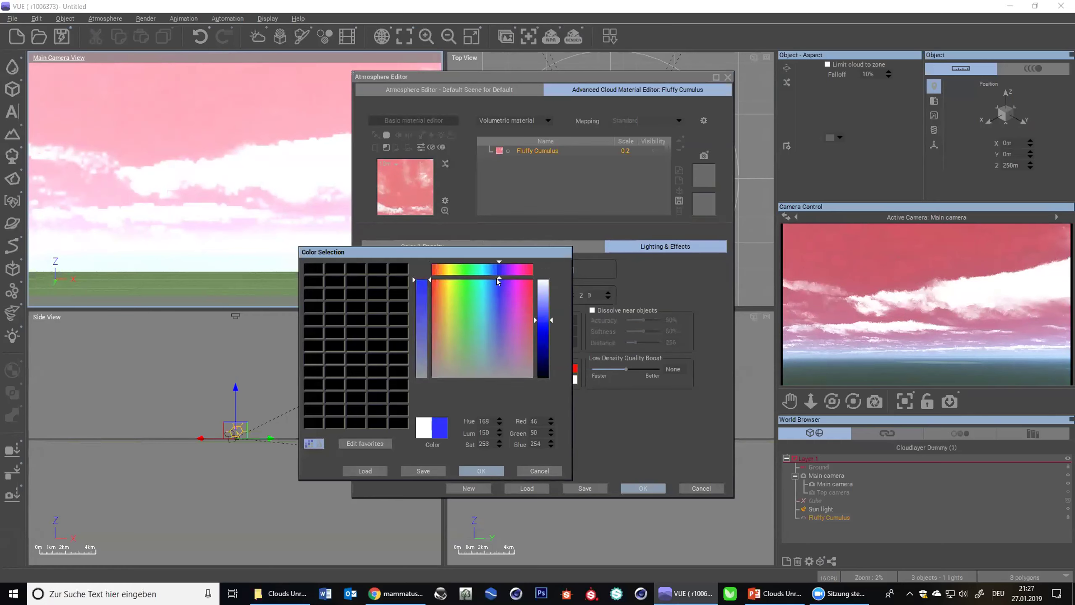
pyautogui.click(542, 335)
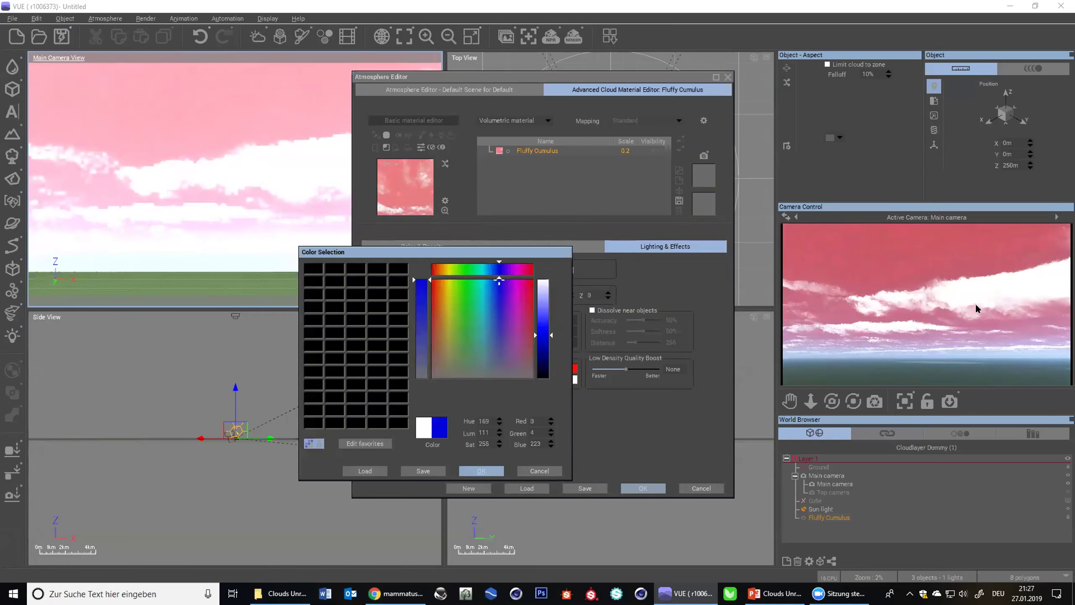
pyautogui.press('Return')
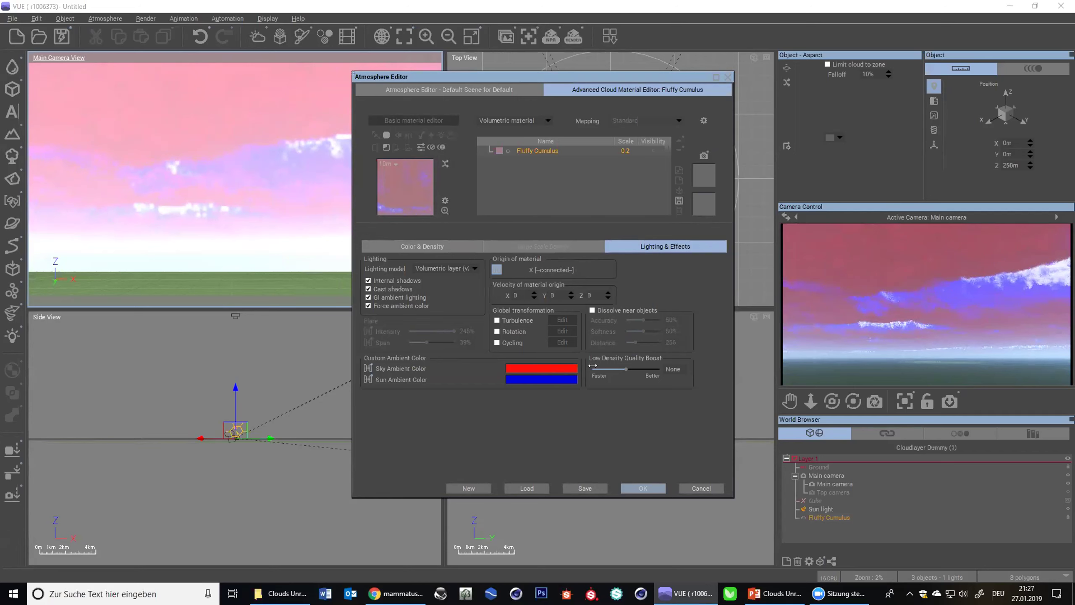
pyautogui.click(497, 90)
pyautogui.click(618, 90)
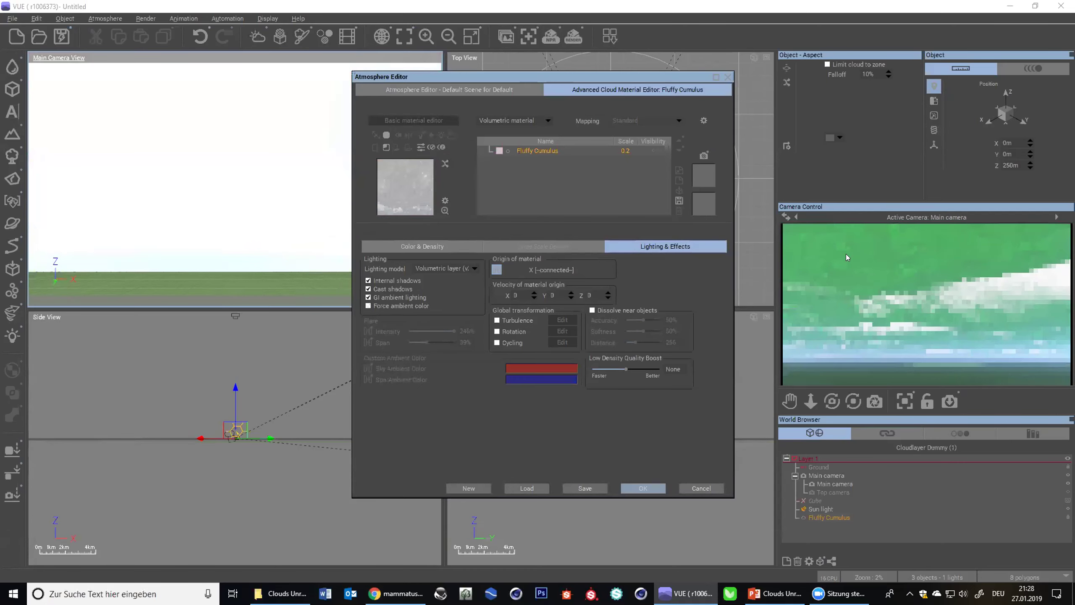
# - Reset the Overall skylight colour from green to default white and confirm it in the picker
pyautogui.click(435, 89)
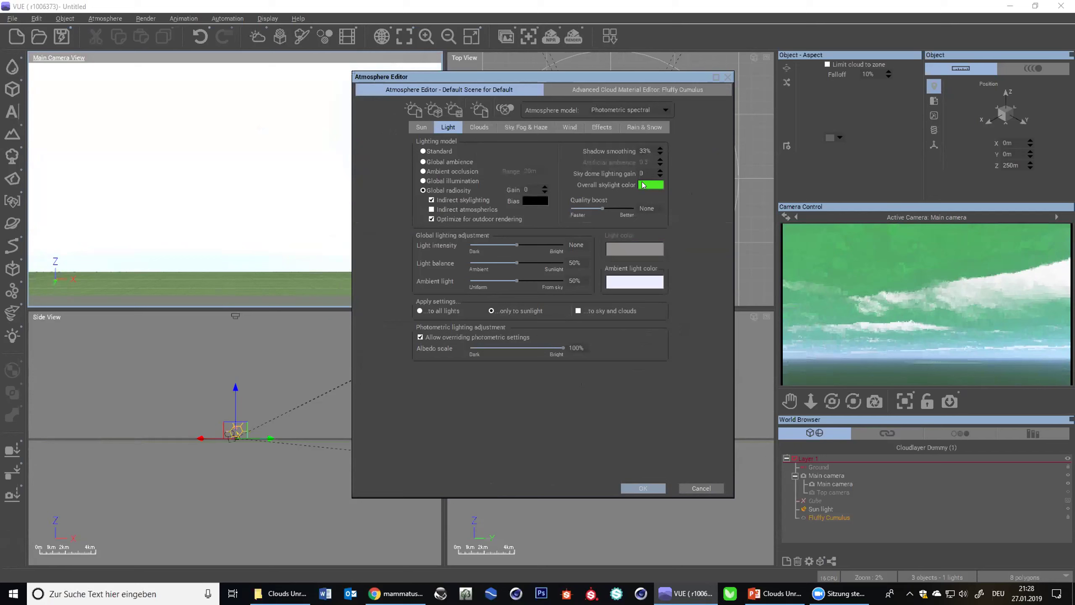
pyautogui.rightClick(652, 185)
pyautogui.click(669, 200)
pyautogui.click(541, 127)
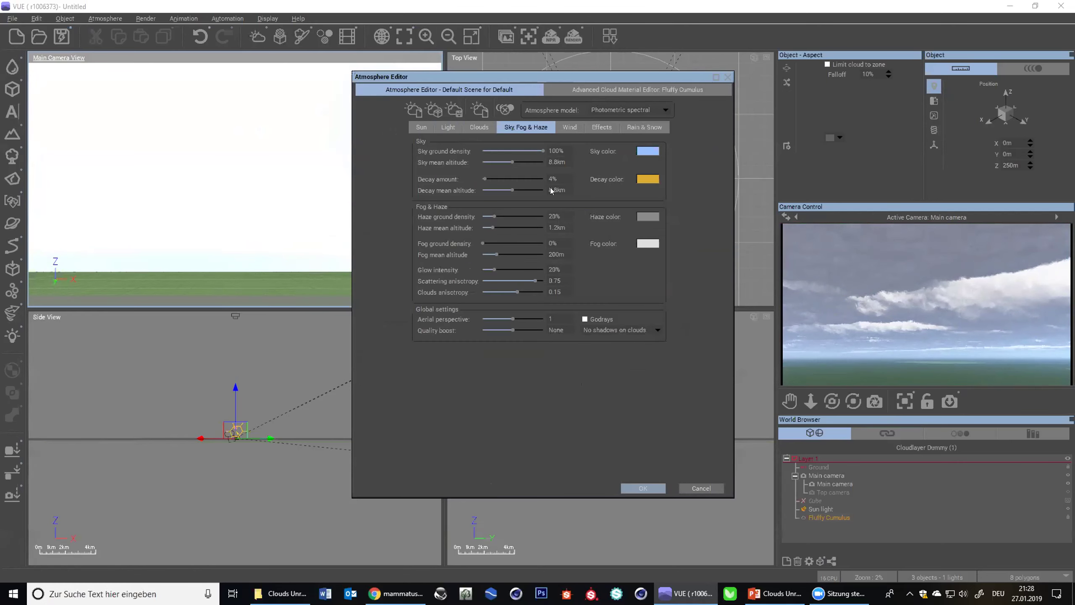
pyautogui.click(469, 127)
pyautogui.click(440, 126)
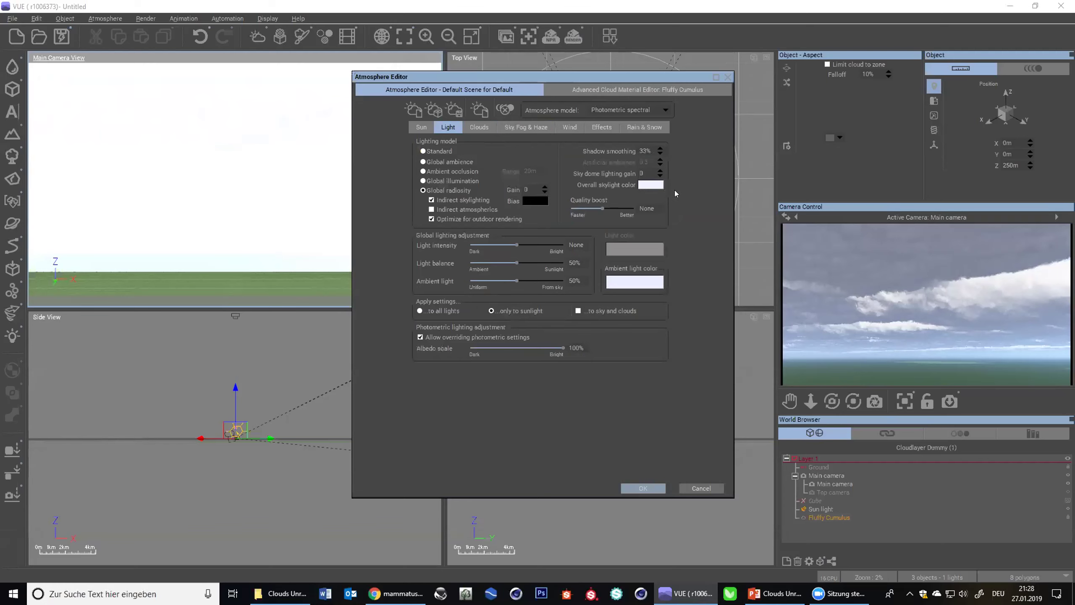
pyautogui.rightClick(655, 186)
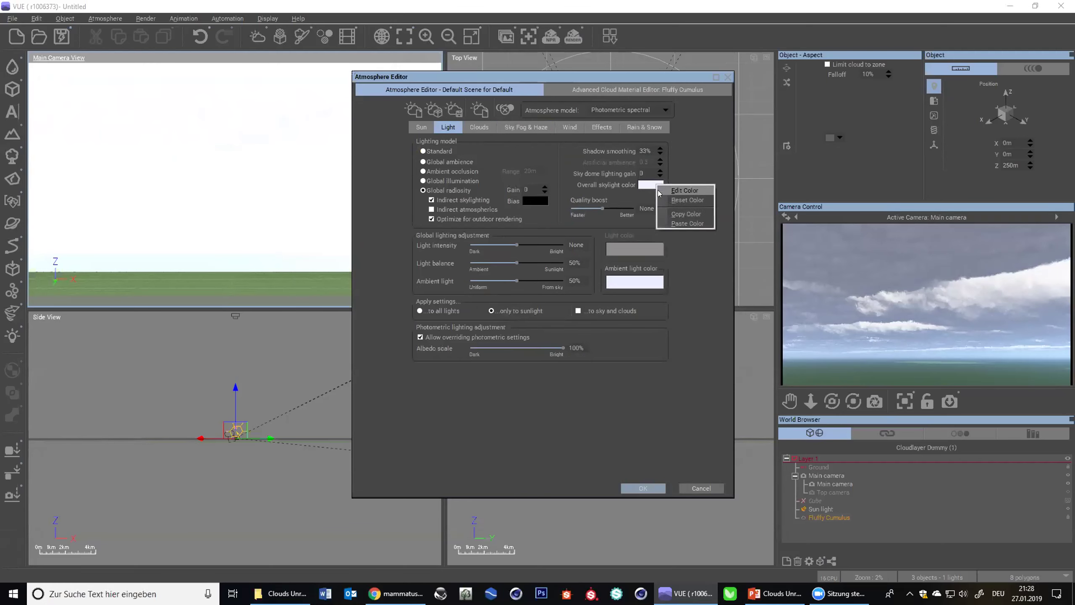
pyautogui.click(673, 190)
pyautogui.press('Return')
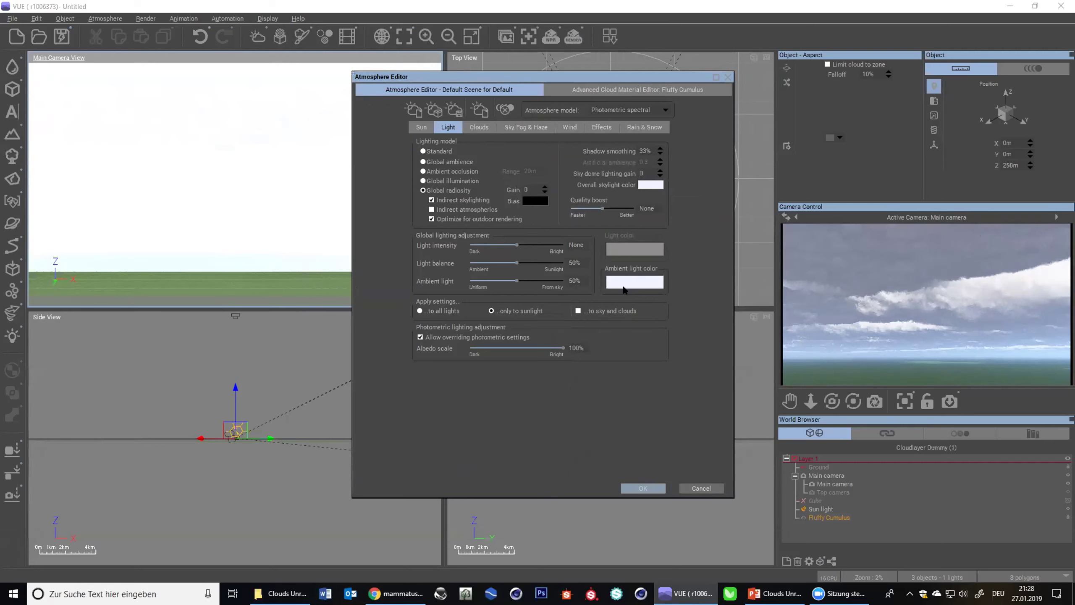
# - Darken the scene ambient light colour to dark blue
pyautogui.rightClick(641, 282)
pyautogui.click(645, 290)
pyautogui.click(549, 356)
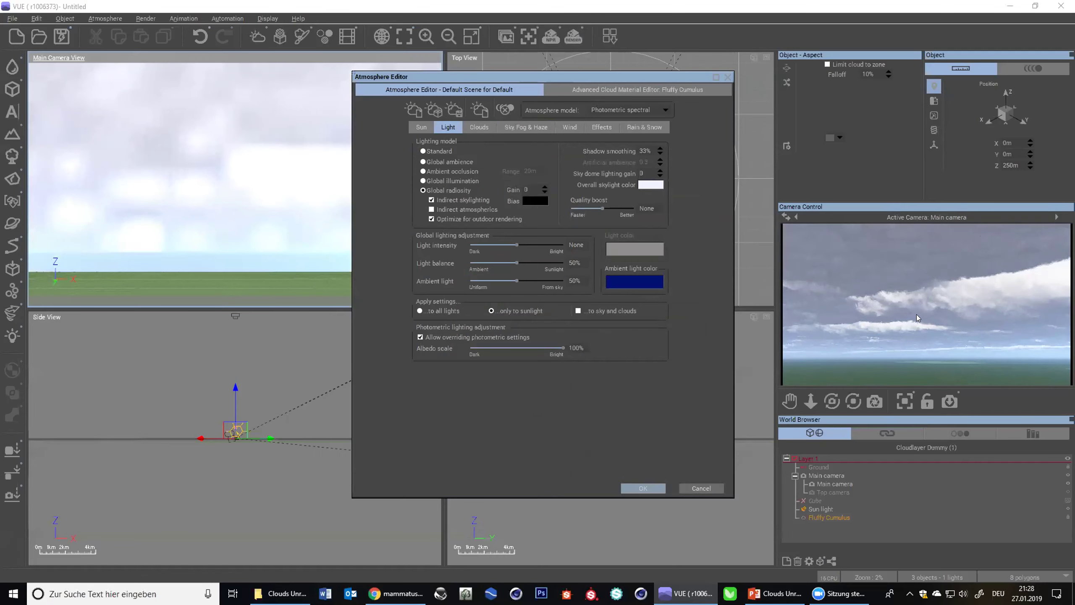
pyautogui.rightClick(896, 361)
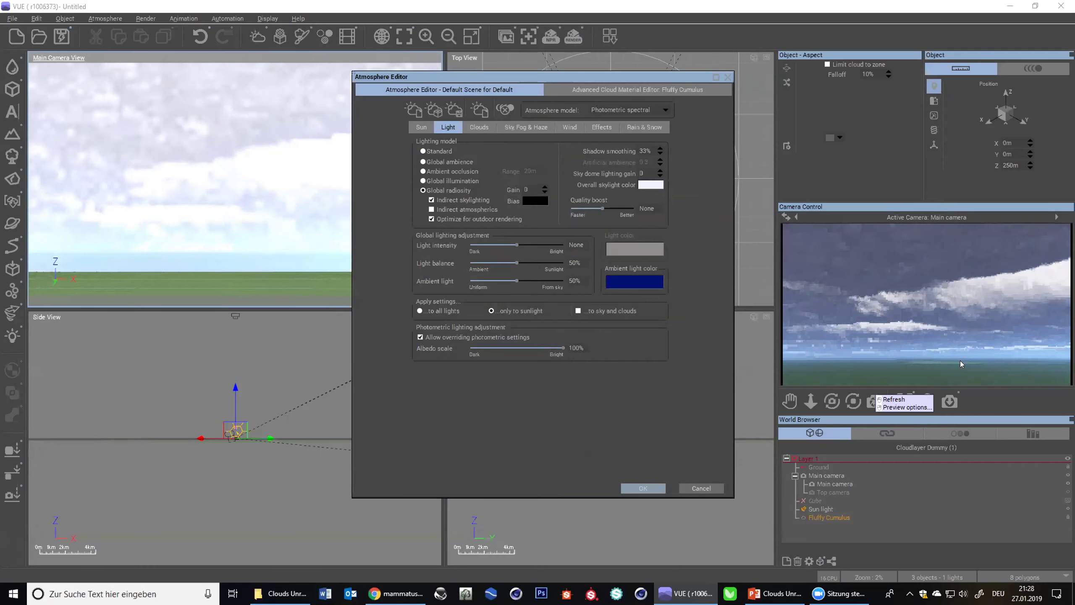
pyautogui.click(942, 380)
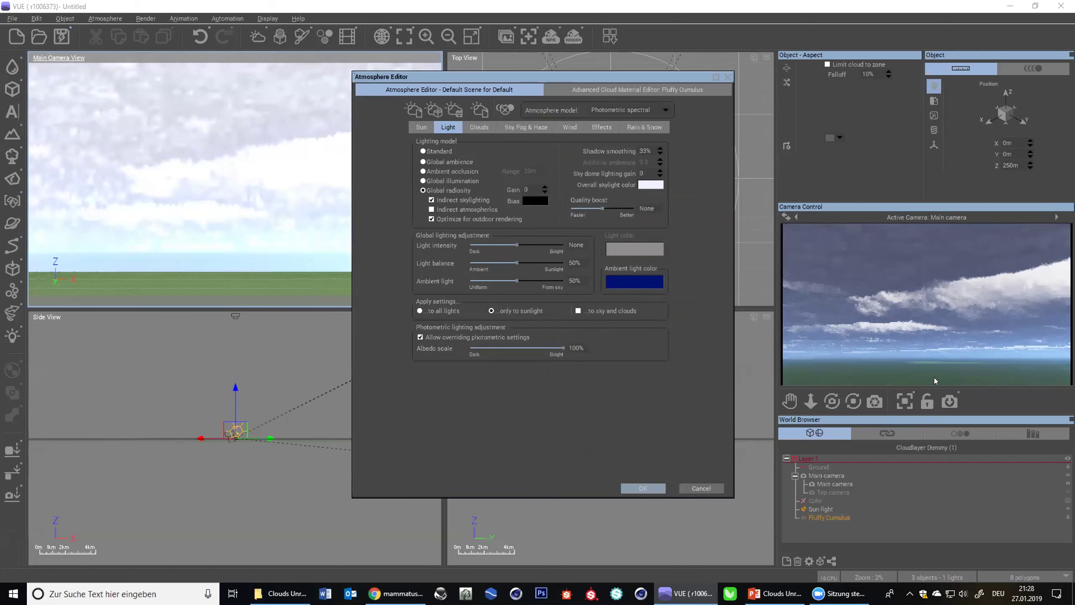
# - Change the ambient light colour from dark blue to orange
pyautogui.rightClick(658, 282)
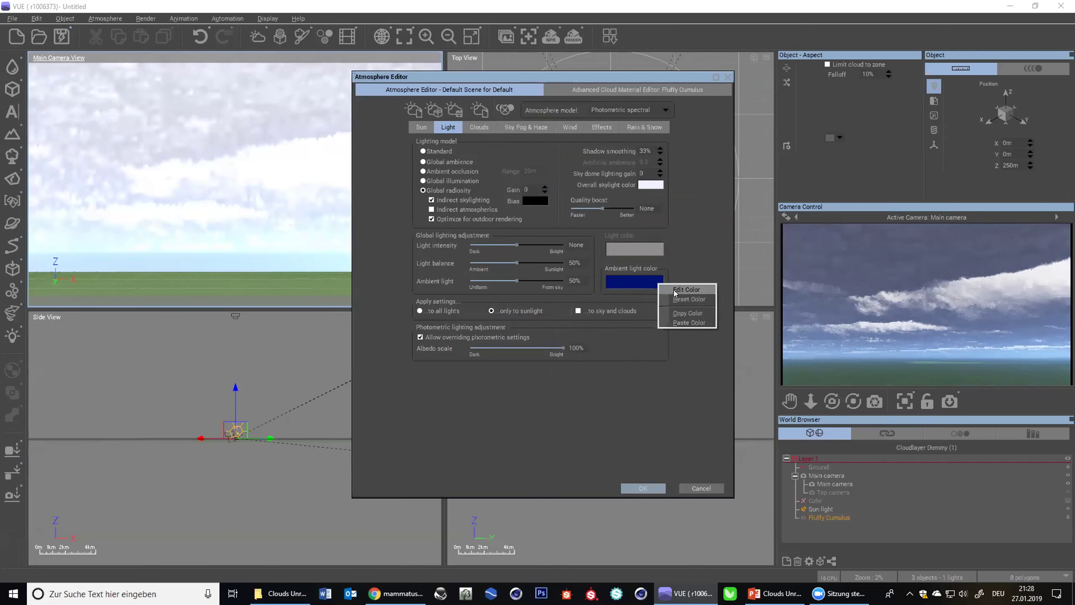
pyautogui.click(677, 290)
pyautogui.moveTo(496, 280); pyautogui.dragTo(440, 280)
pyautogui.click(551, 335)
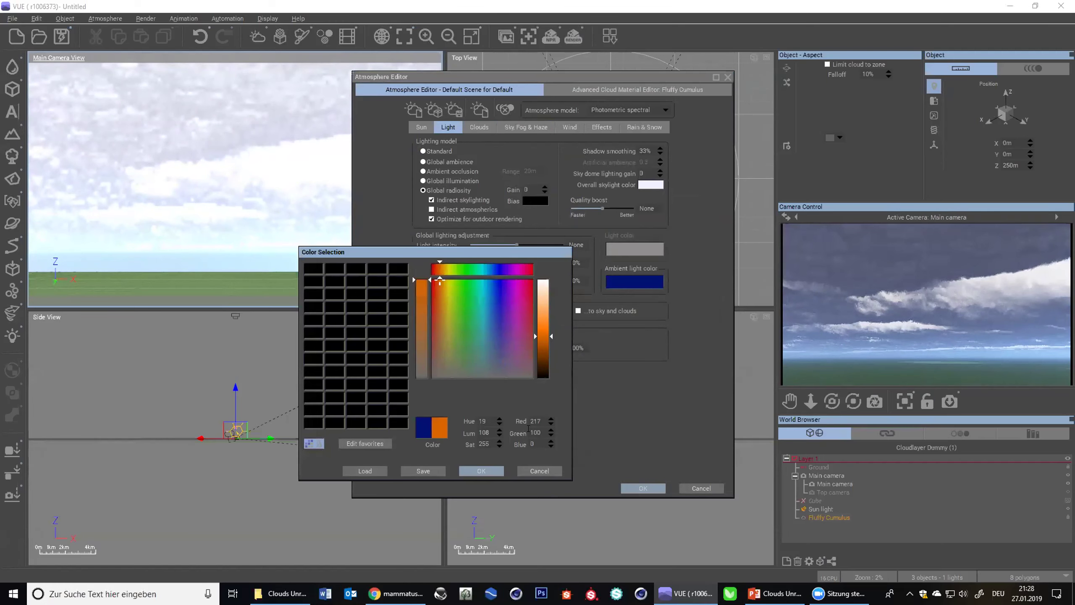
pyautogui.click(486, 475)
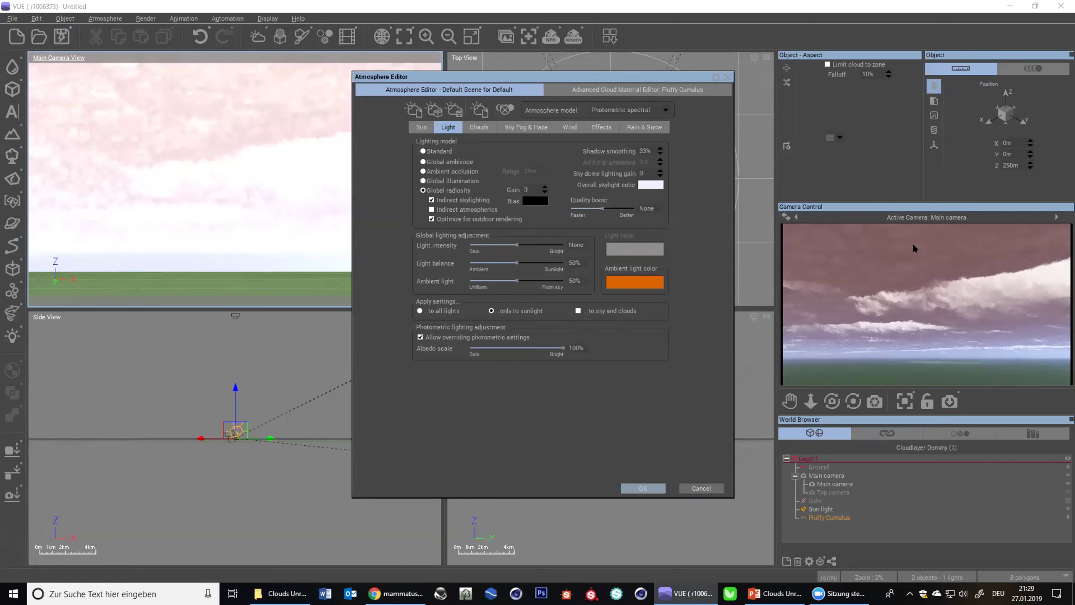
pyautogui.rightClick(838, 298)
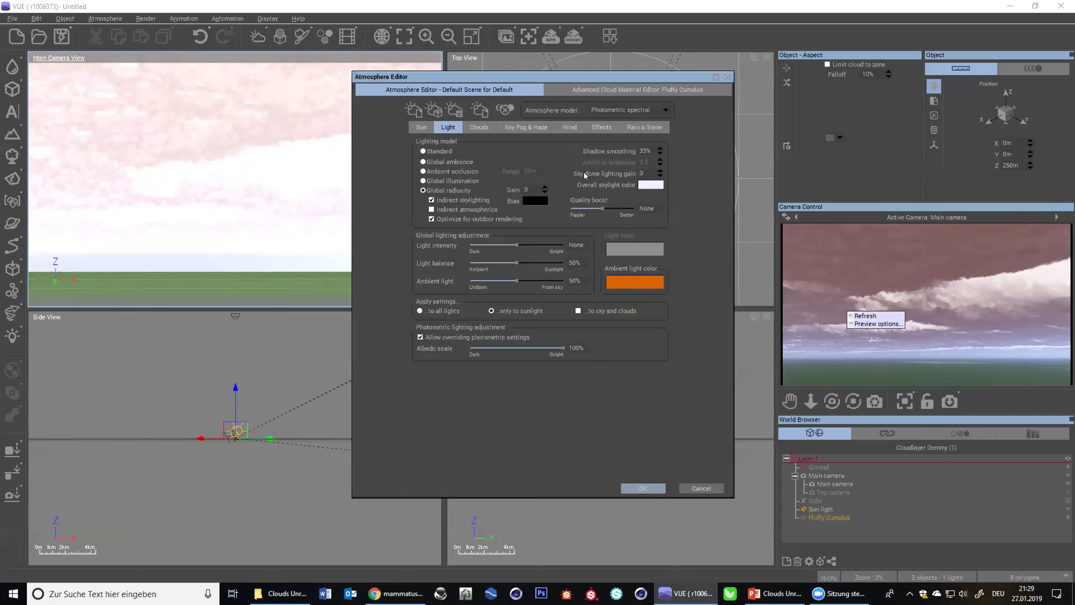
pyautogui.click(625, 294)
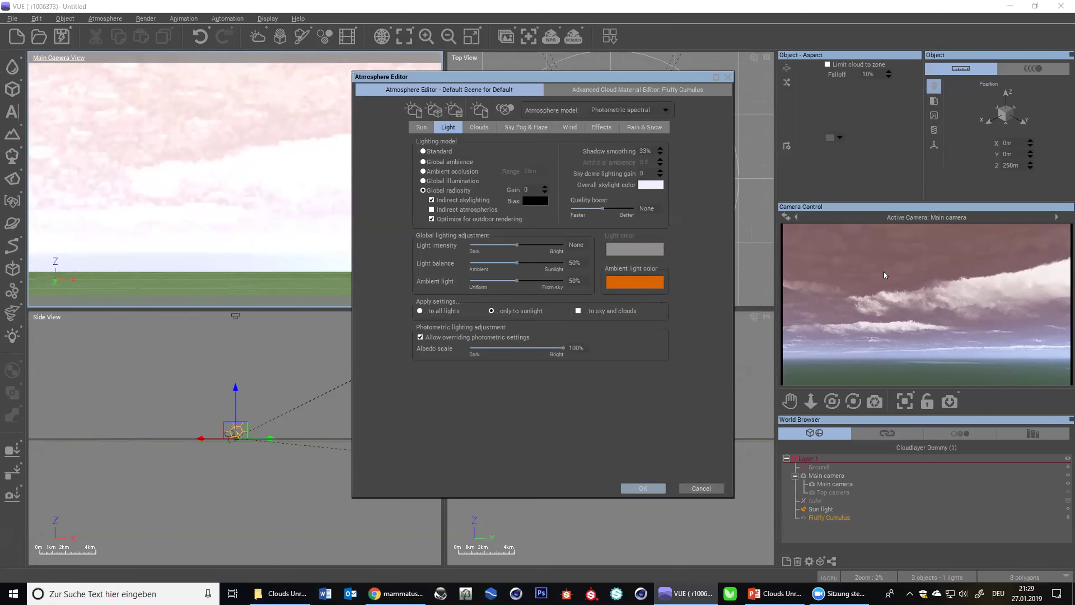
# - Mute the ambient light colour to brown, then reset it to its default
pyautogui.rightClick(635, 285)
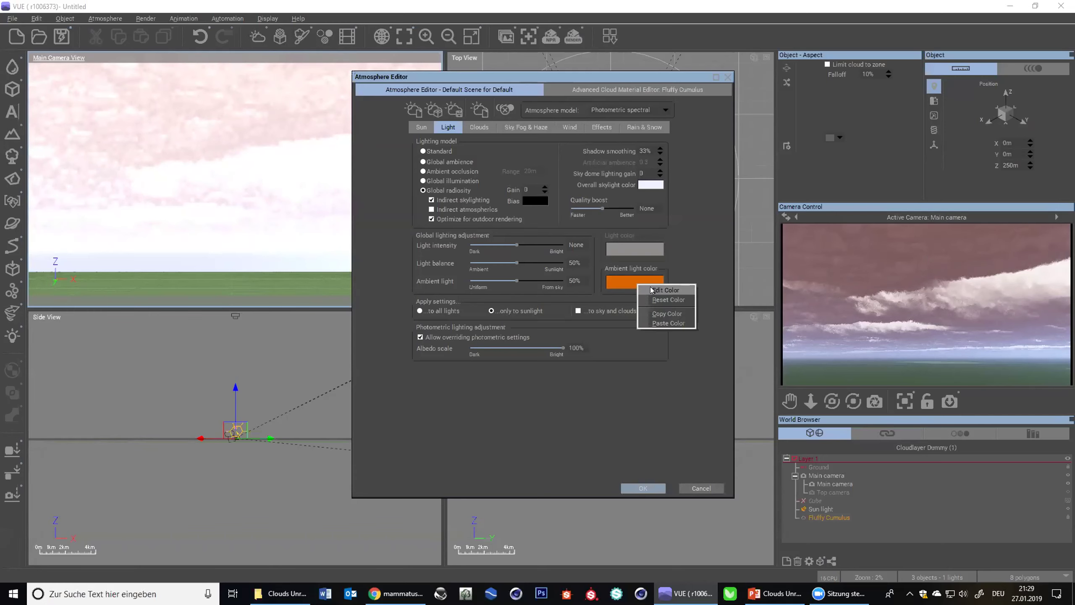
pyautogui.click(652, 290)
pyautogui.click(539, 359)
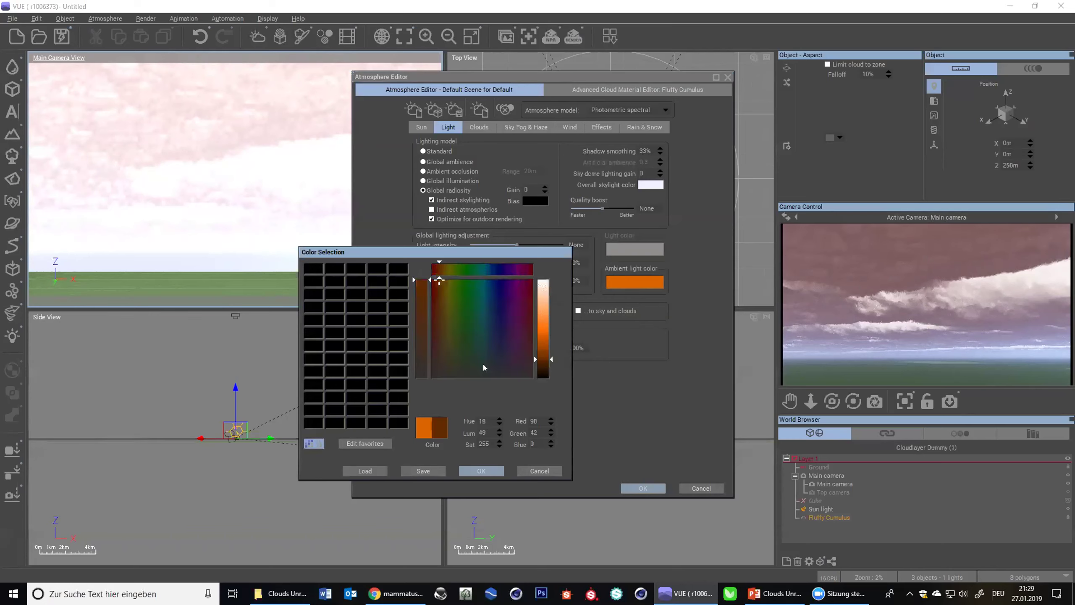
pyautogui.click(422, 356)
pyautogui.click(543, 335)
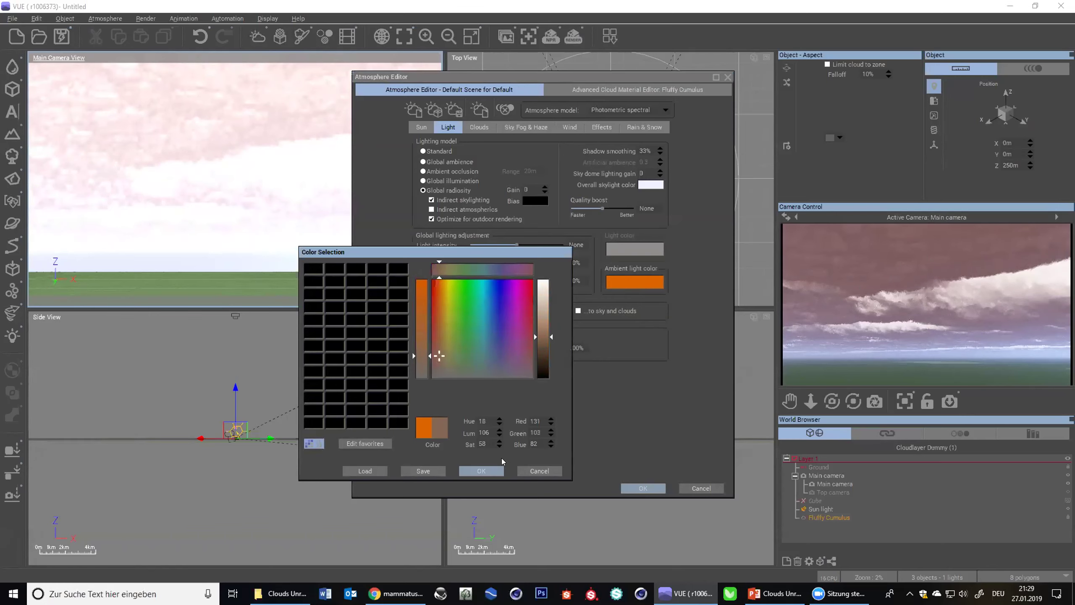
pyautogui.click(480, 470)
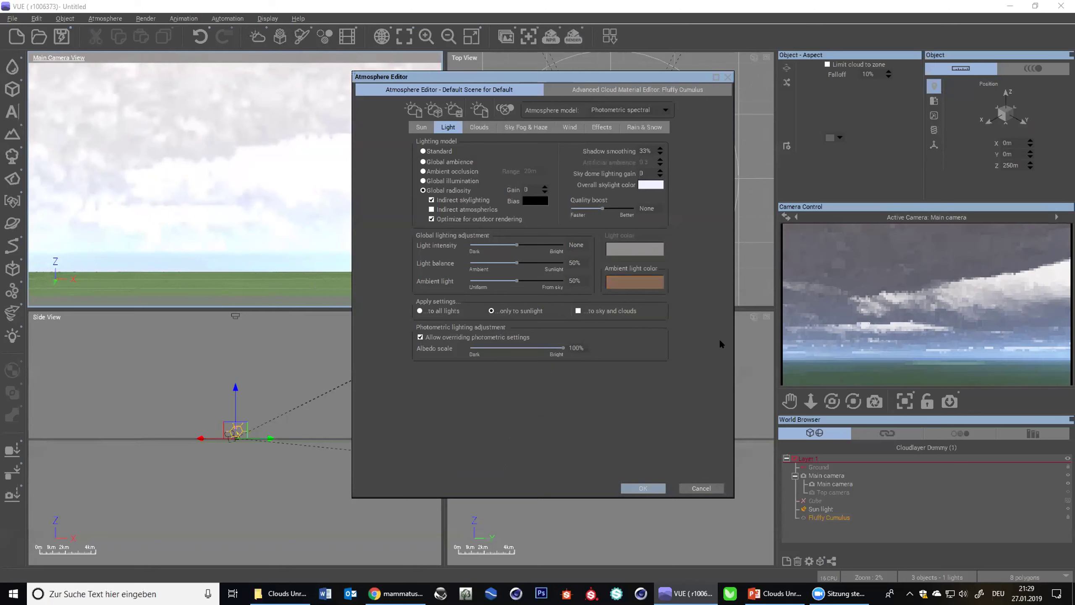
pyautogui.rightClick(647, 296)
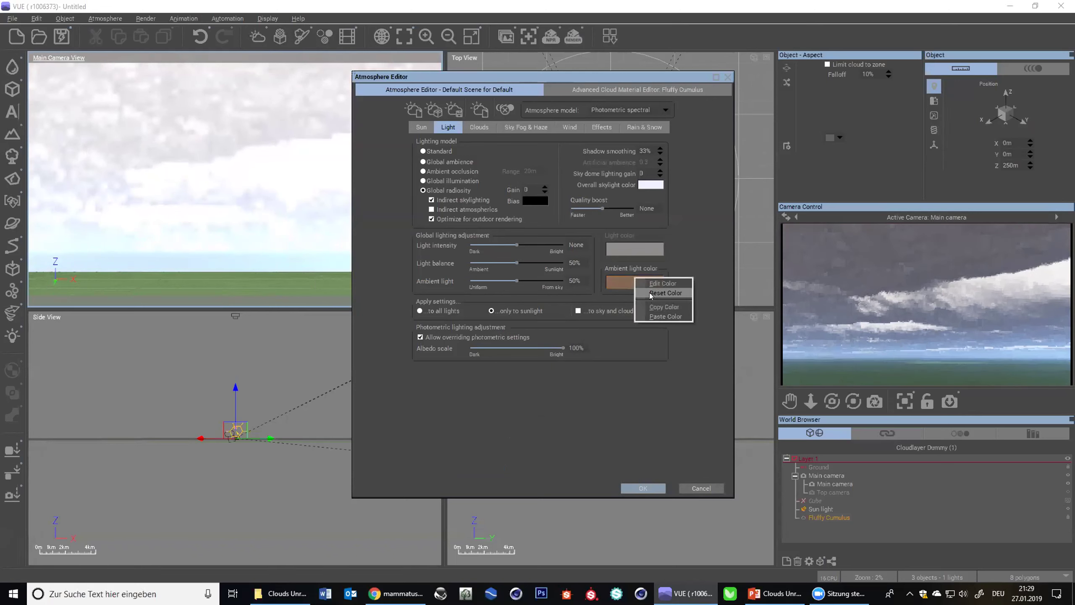
pyautogui.click(650, 295)
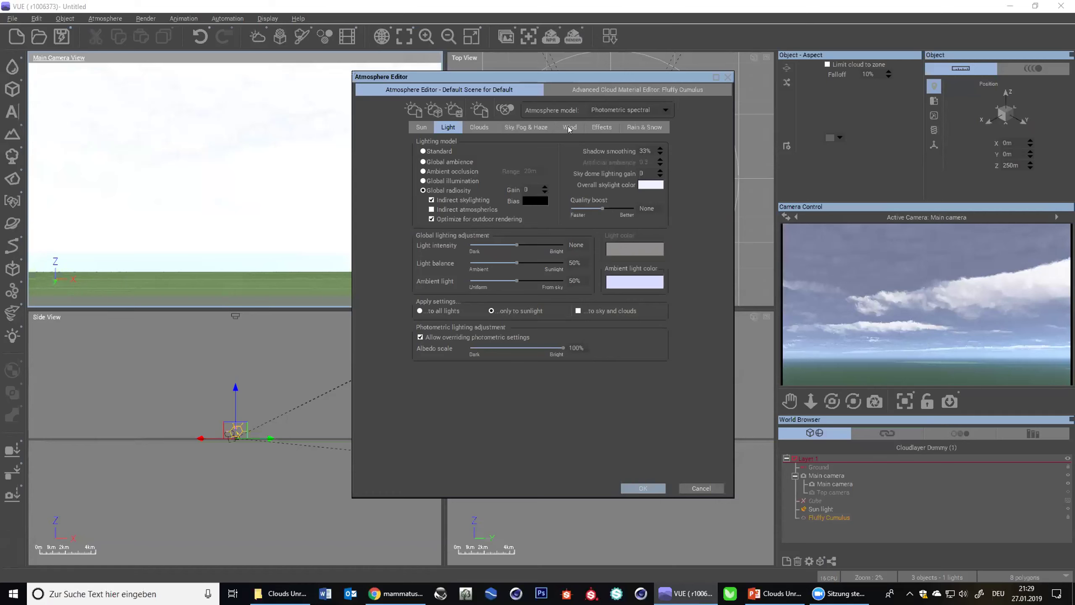
# - Compare the atmosphere model list and Sky, Fog & Haze settings, keeping Photometric spectral
pyautogui.click(665, 110)
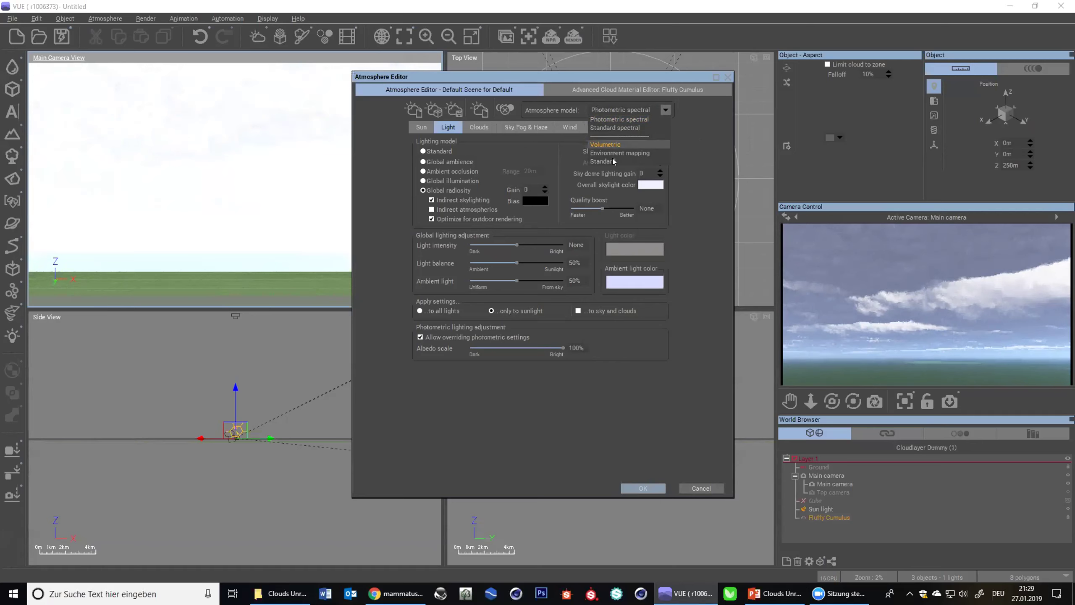
pyautogui.click(693, 146)
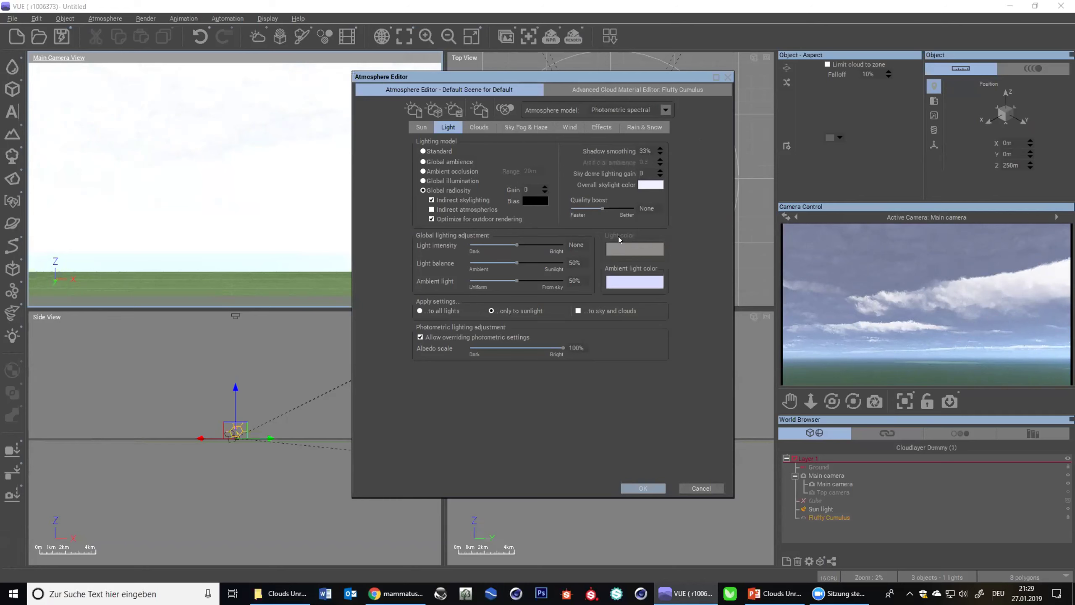
pyautogui.click(505, 127)
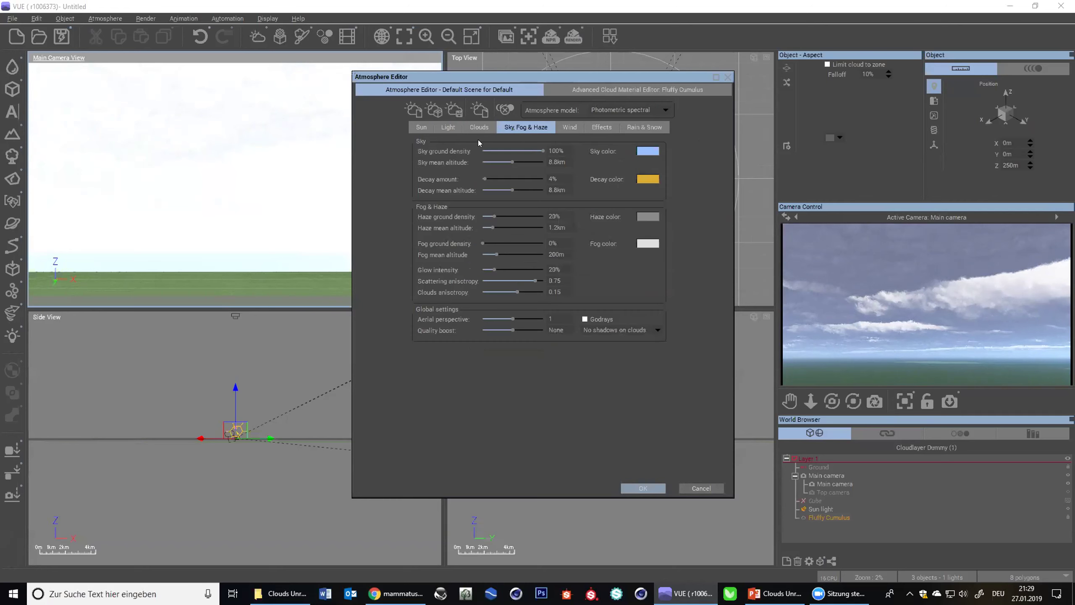
pyautogui.click(449, 127)
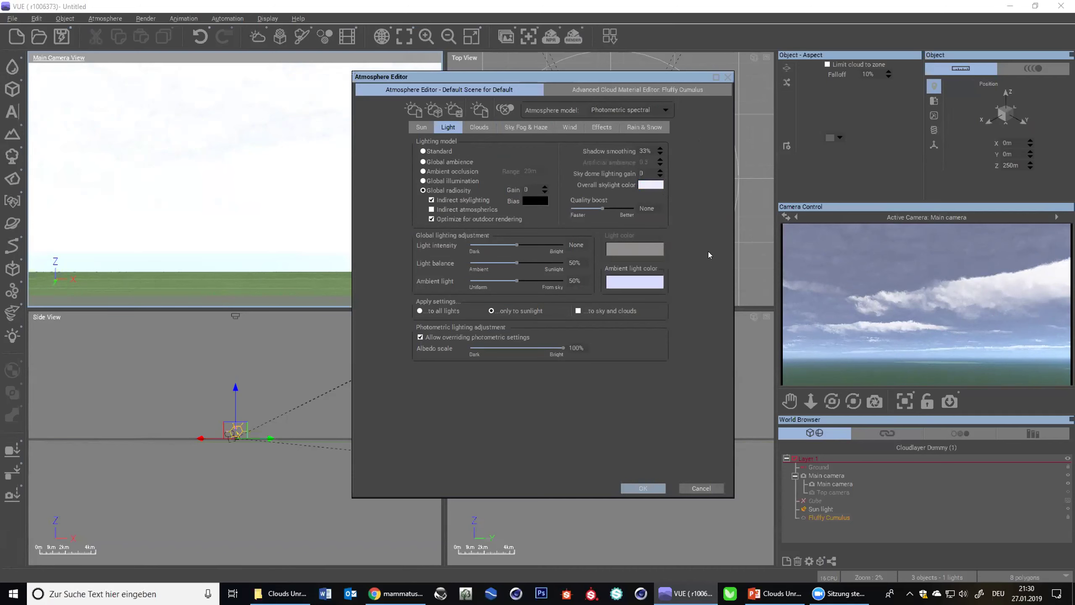
pyautogui.click(631, 106)
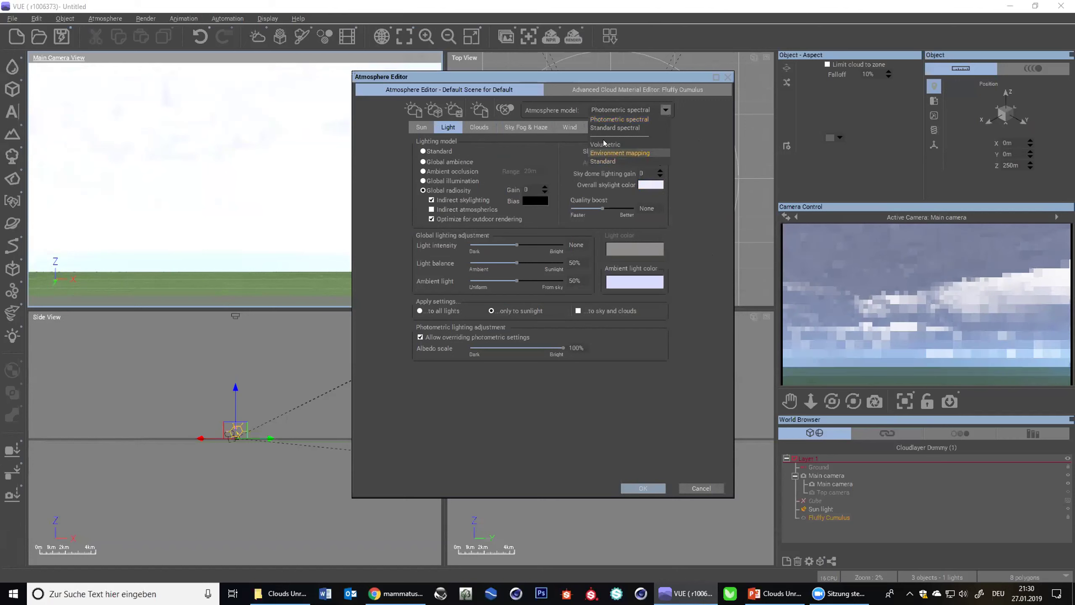
# - Keep Photometric spectral and lower the global light intensity to -0.63
pyautogui.click(710, 210)
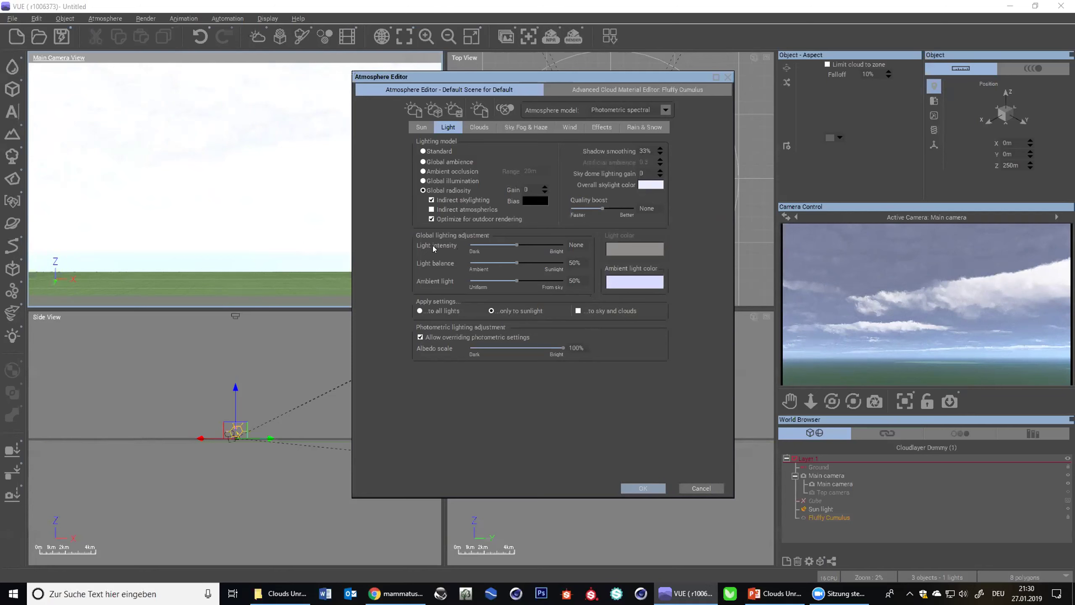
pyautogui.moveTo(516, 245)
pyautogui.mouseDown()
pyautogui.moveTo(489, 245)
pyautogui.moveTo(550, 244)
pyautogui.moveTo(507, 245)
pyautogui.mouseUp()
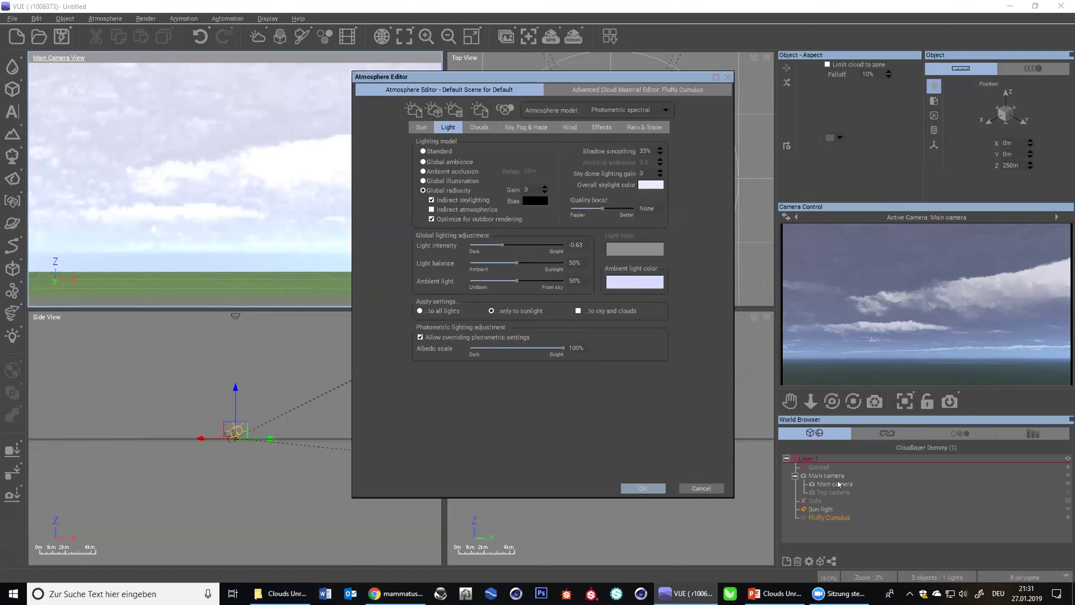
# - Try different light intensity values with the Light intensity slider
pyautogui.moveTo(487, 247); pyautogui.dragTo(542, 243)
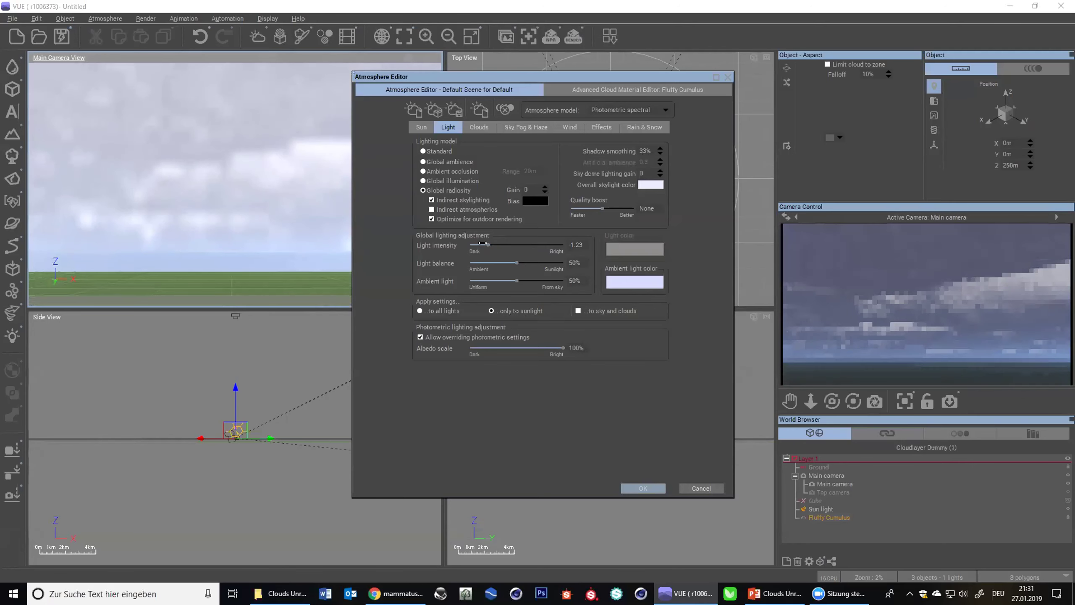
pyautogui.moveTo(542, 244); pyautogui.dragTo(511, 244)
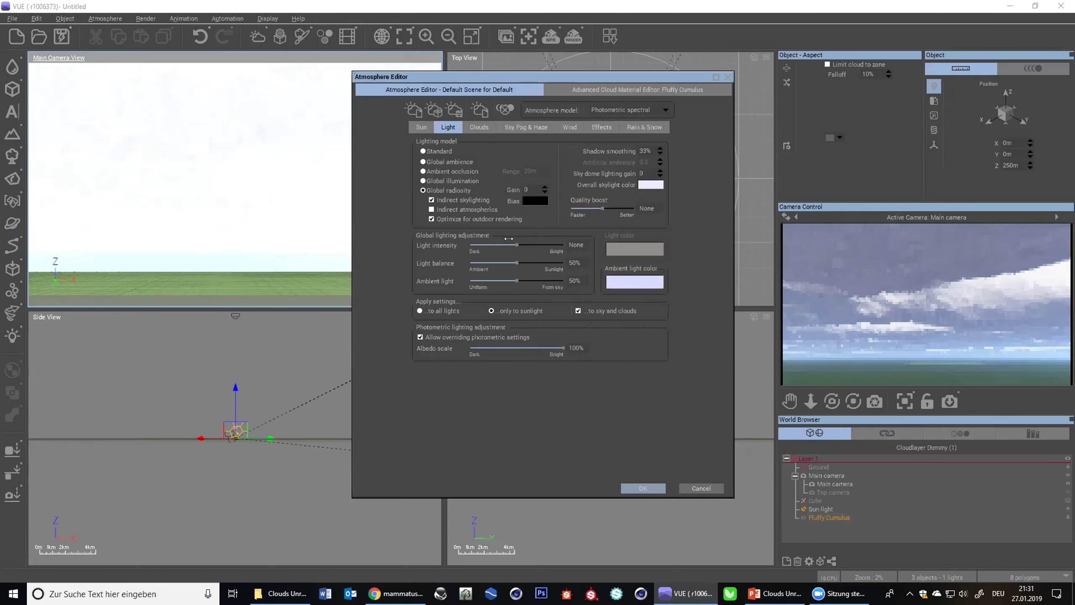
# - Set light intensity to -0.94 and stop applying it to sky and clouds
pyautogui.moveTo(517, 242); pyautogui.dragTo(486, 240)
pyautogui.rightClick(1015, 359)
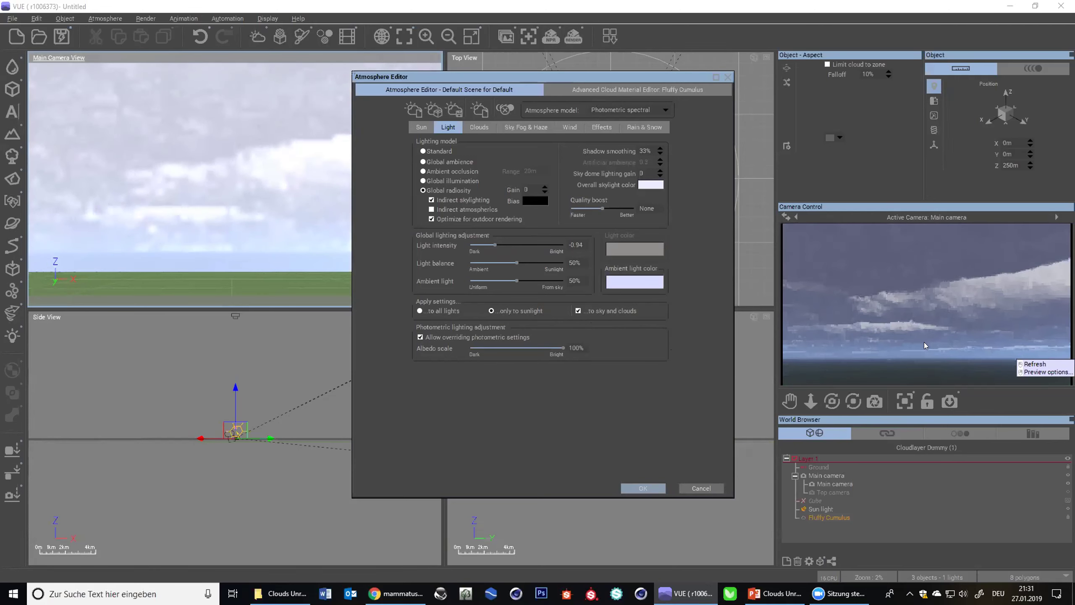
pyautogui.click(587, 312)
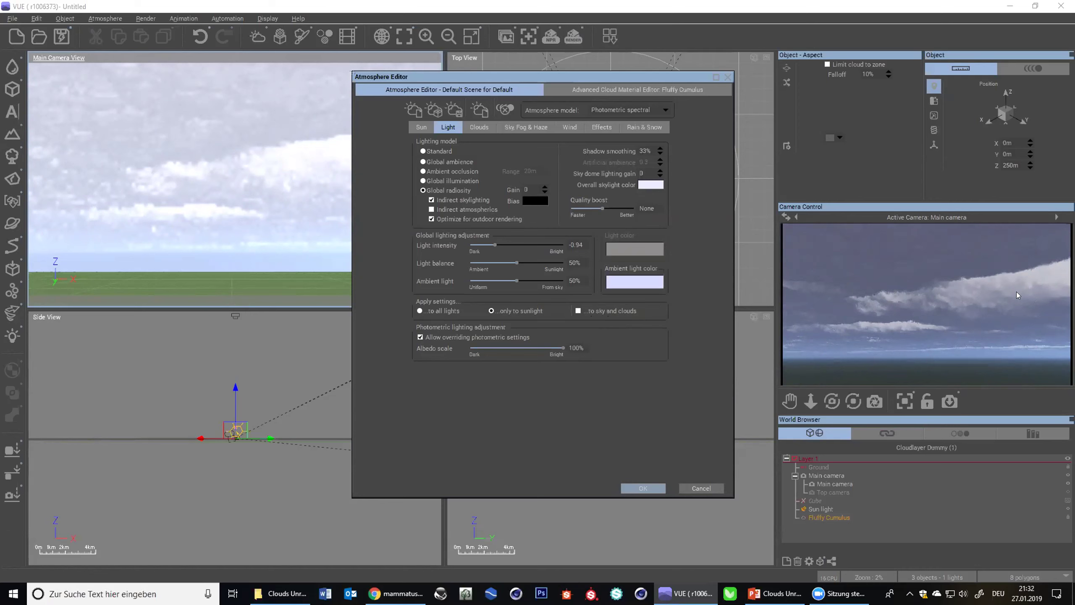
# - Toggle Indirect atmospherics on and back off, then check the preview's refresh options
pyautogui.click(479, 209)
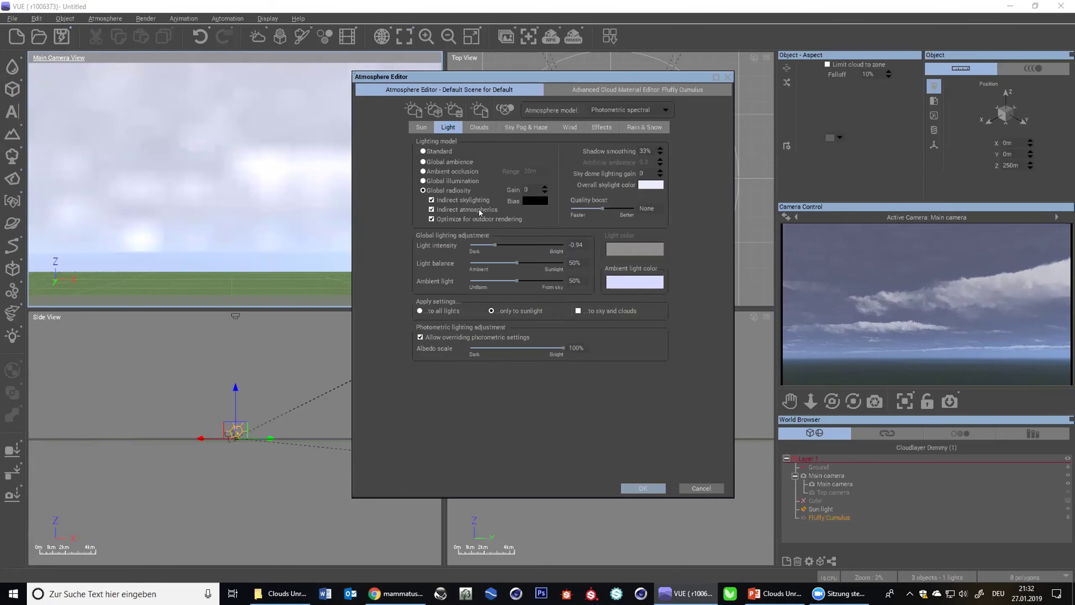
pyautogui.click(479, 209)
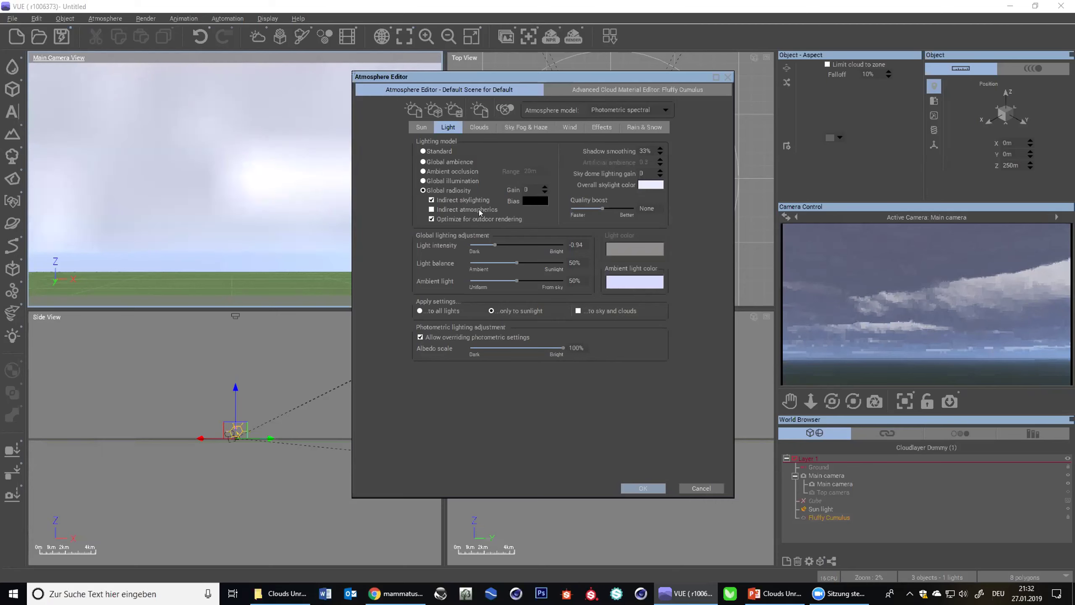
pyautogui.rightClick(921, 364)
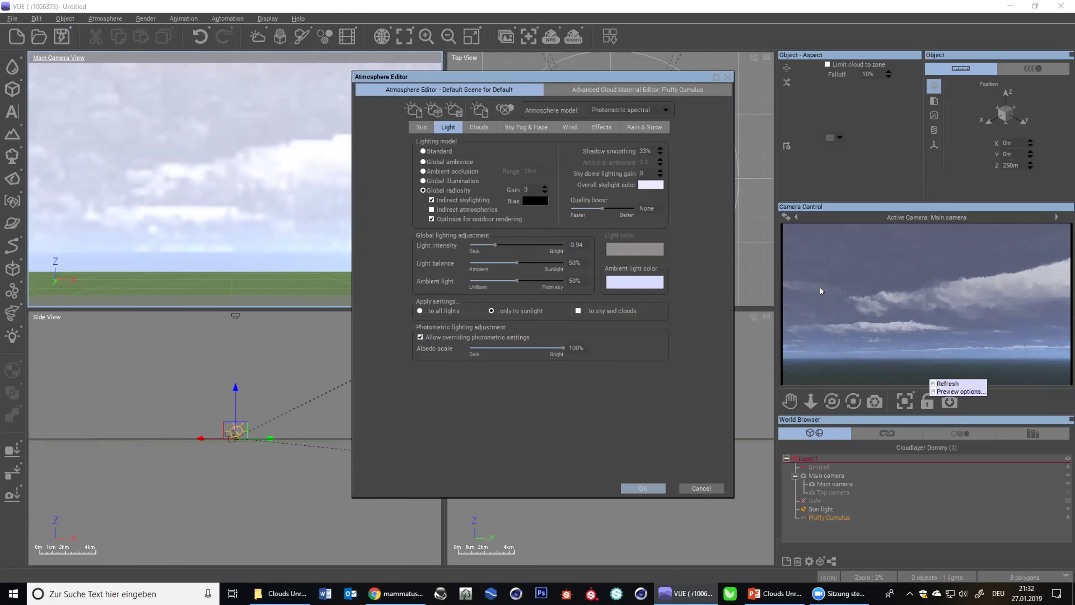
pyautogui.click(977, 379)
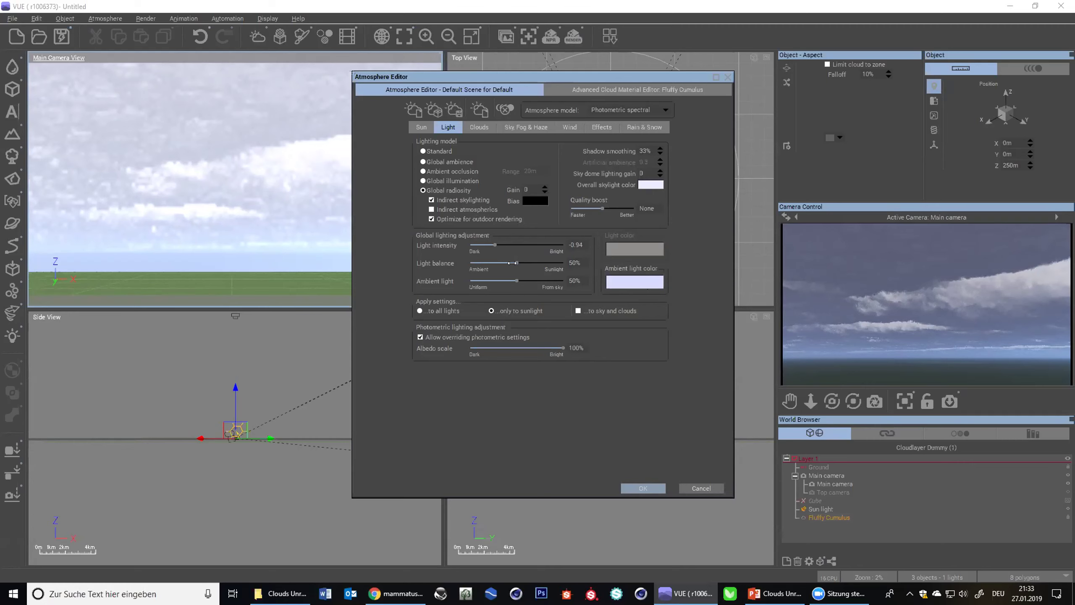
# - Push the light balance toward sunlight, then set it back to 50%
pyautogui.moveTo(512, 263); pyautogui.dragTo(556, 263)
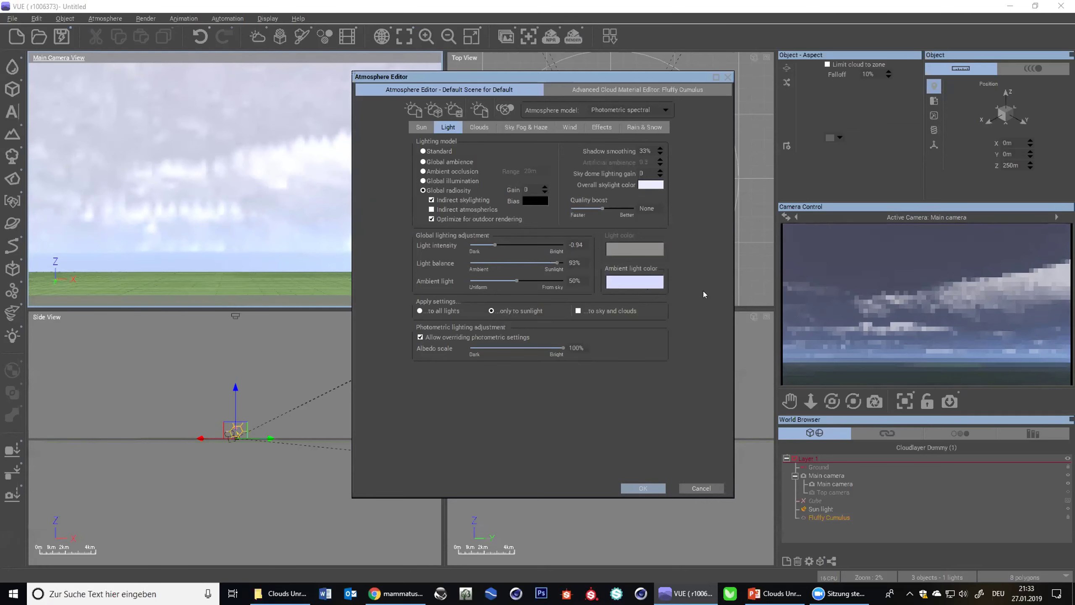
pyautogui.click(578, 264)
pyautogui.write('50')
pyautogui.press('Return')
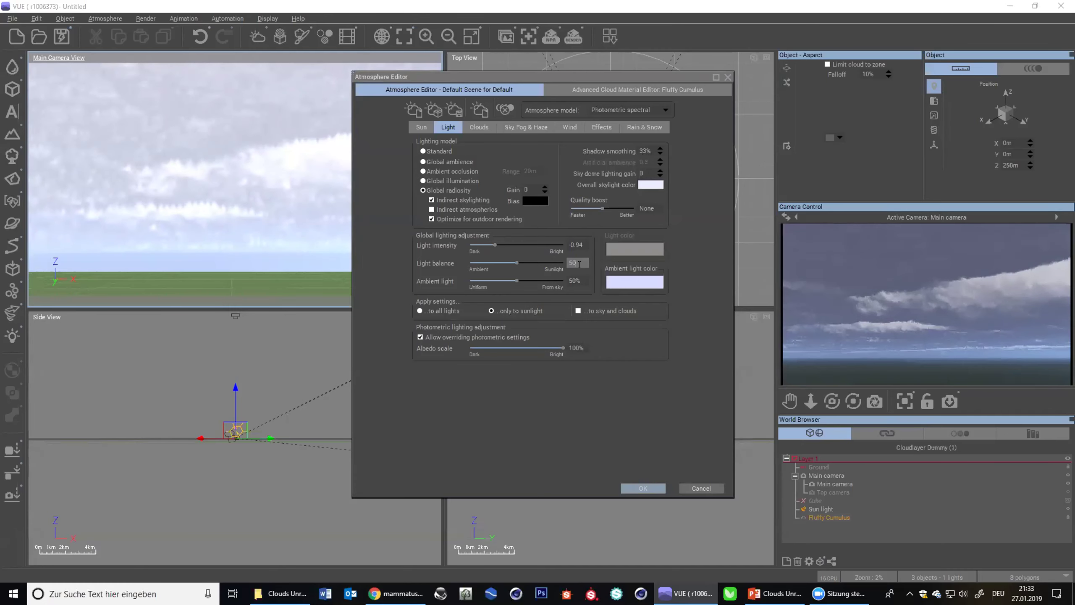
# - Delete the Fluffy Cumulus layer on the Clouds tab and bring up the Cloud Materials library
pyautogui.click(528, 128)
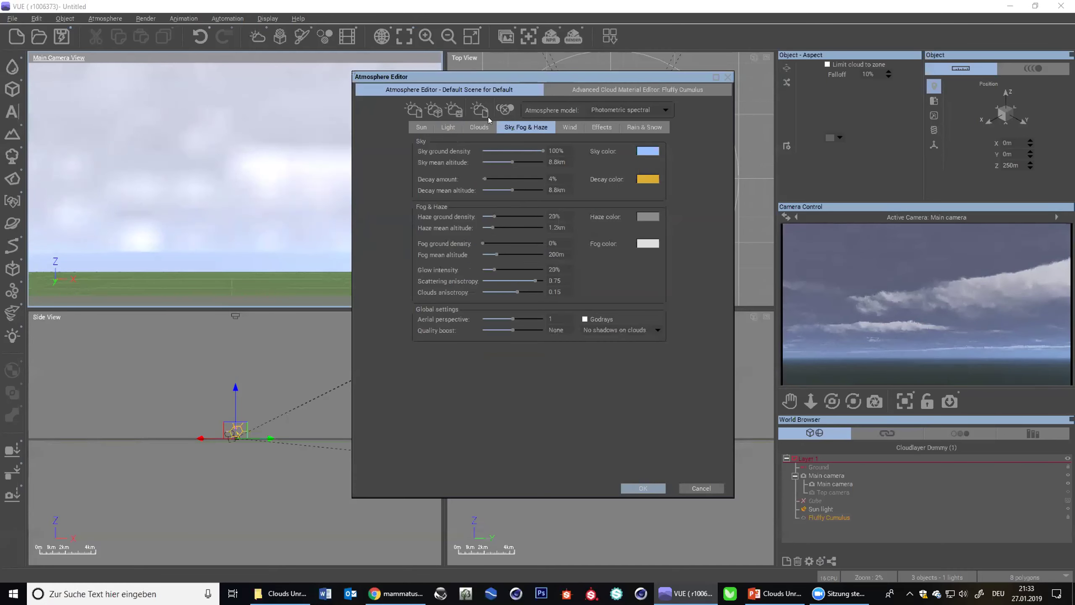
pyautogui.click(479, 127)
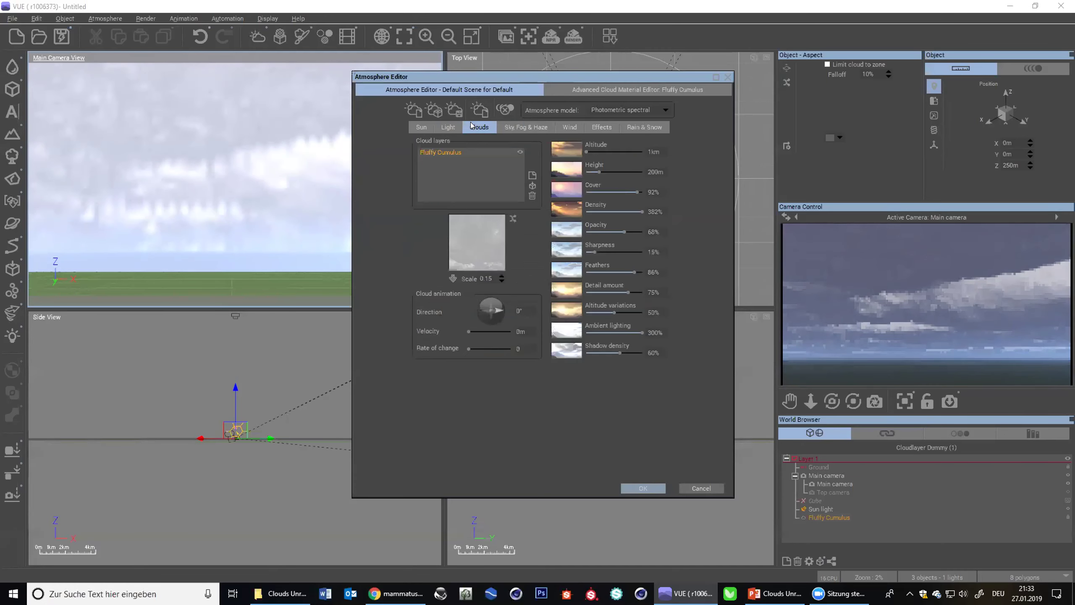
pyautogui.click(532, 197)
pyautogui.click(485, 160)
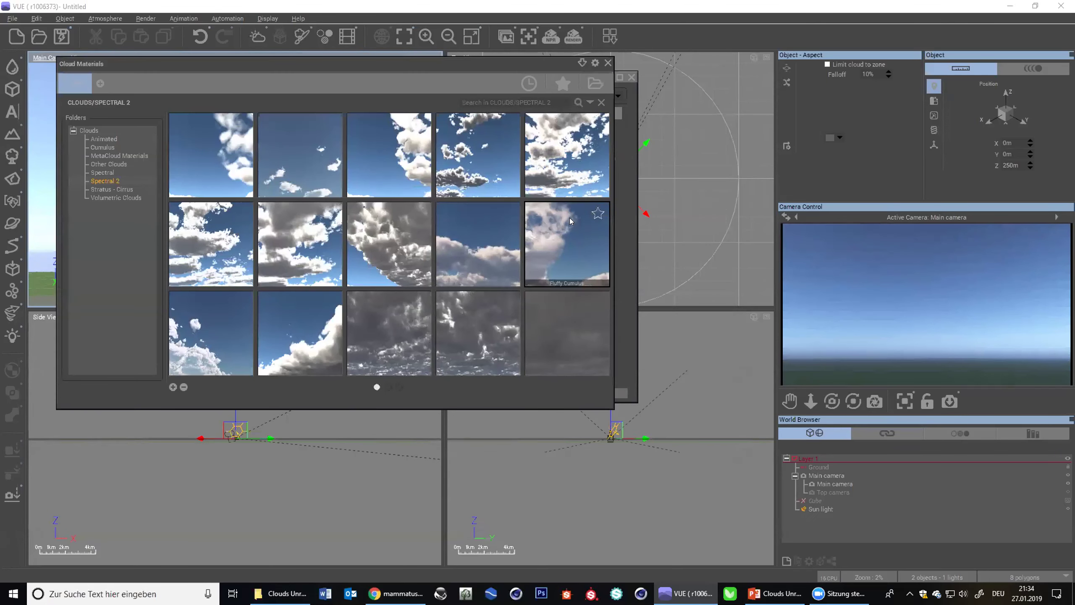
# - Add Big Cumulus, check its Color & Density in the advanced editor, then return to Default Scene
pyautogui.moveTo(570, 220)
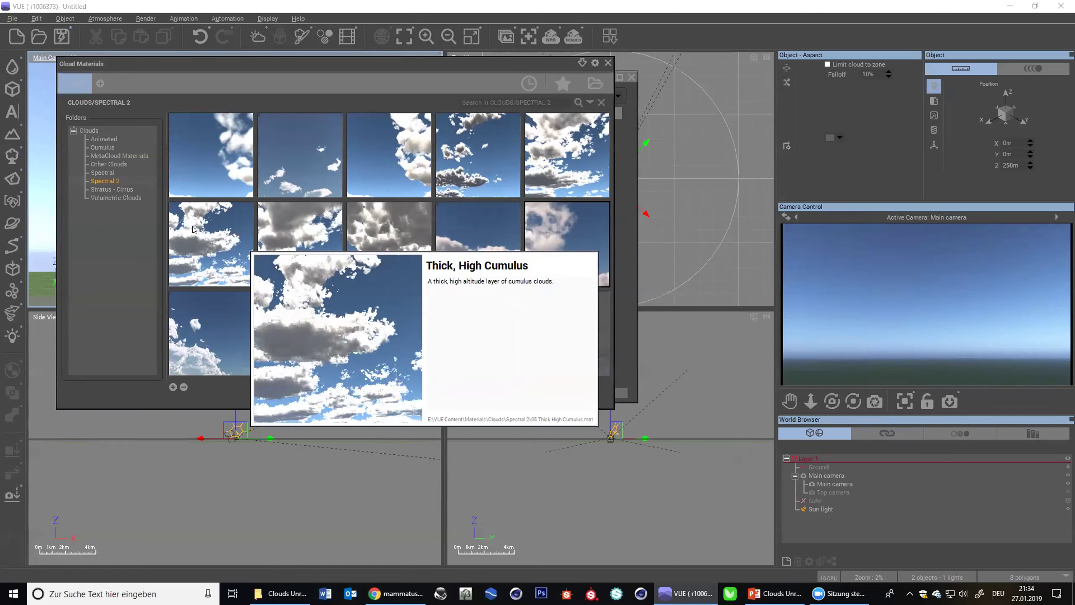
pyautogui.click(286, 208)
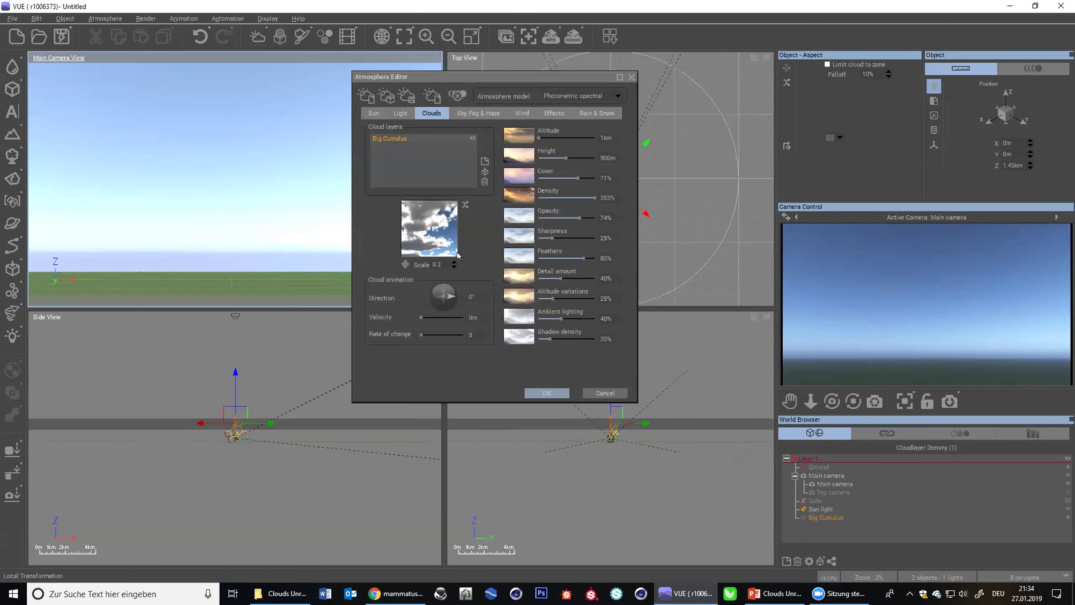
pyautogui.rightClick(451, 229)
pyautogui.click(474, 275)
pyautogui.click(373, 249)
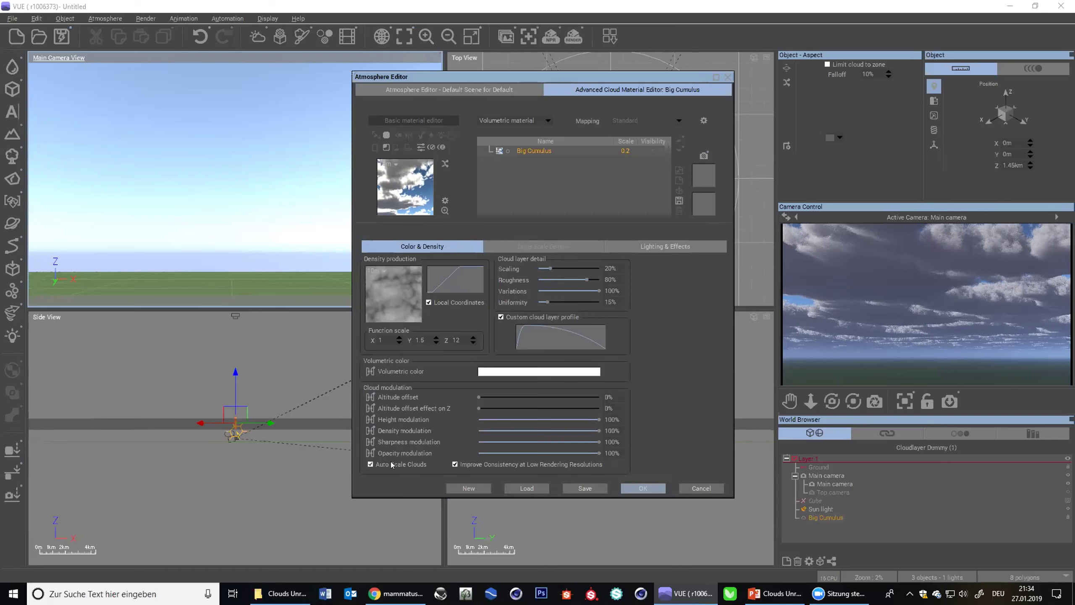
pyautogui.click(482, 89)
pyautogui.moveTo(505, 76); pyautogui.dragTo(290, 92)
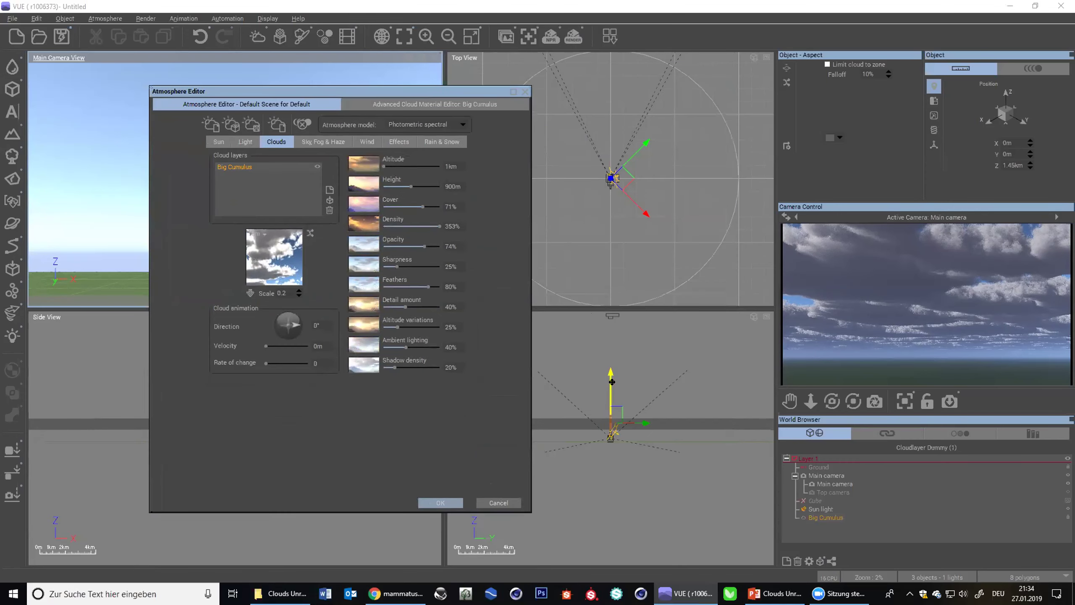
# - Try Big Cumulus altitudes from 6.74 km down to ground level, settling at 1.67 km
pyautogui.moveTo(611, 383); pyautogui.dragTo(613, 352)
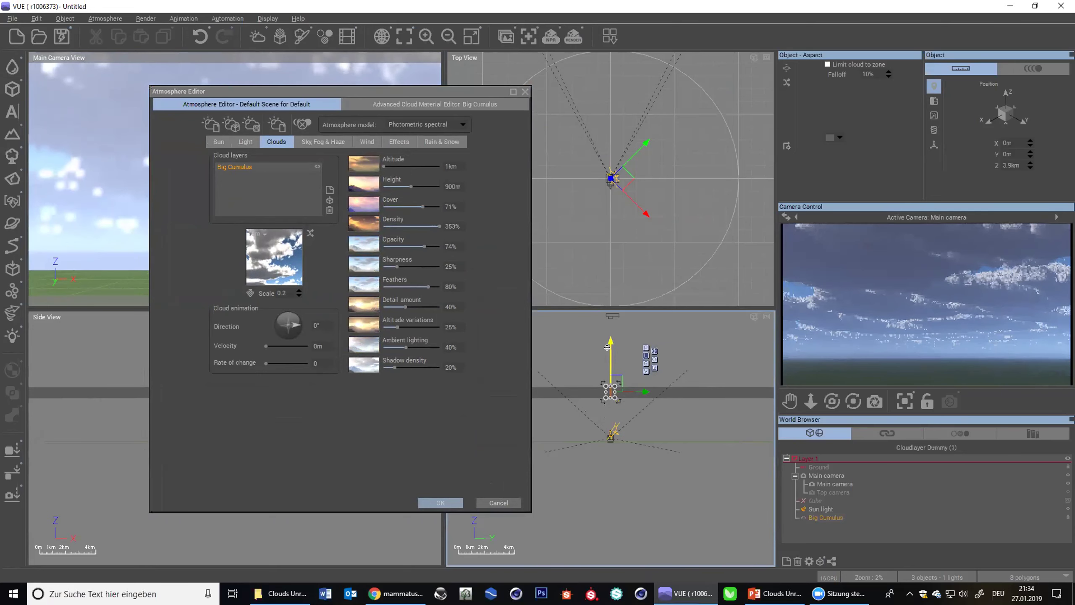
pyautogui.moveTo(607, 358); pyautogui.dragTo(608, 322)
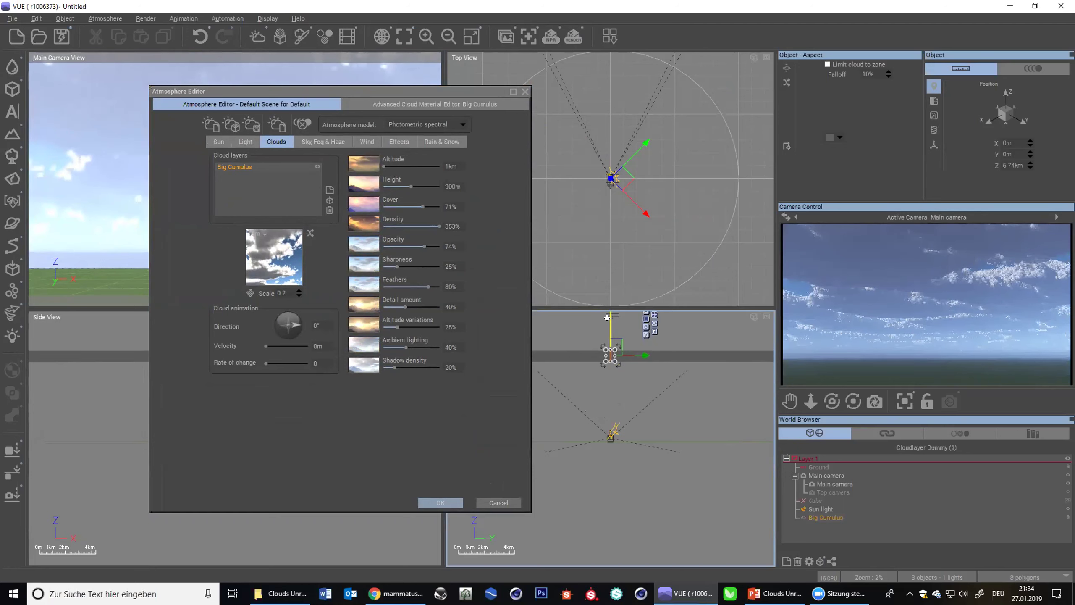
pyautogui.moveTo(608, 322); pyautogui.dragTo(605, 349)
pyautogui.moveTo(605, 375); pyautogui.dragTo(607, 387)
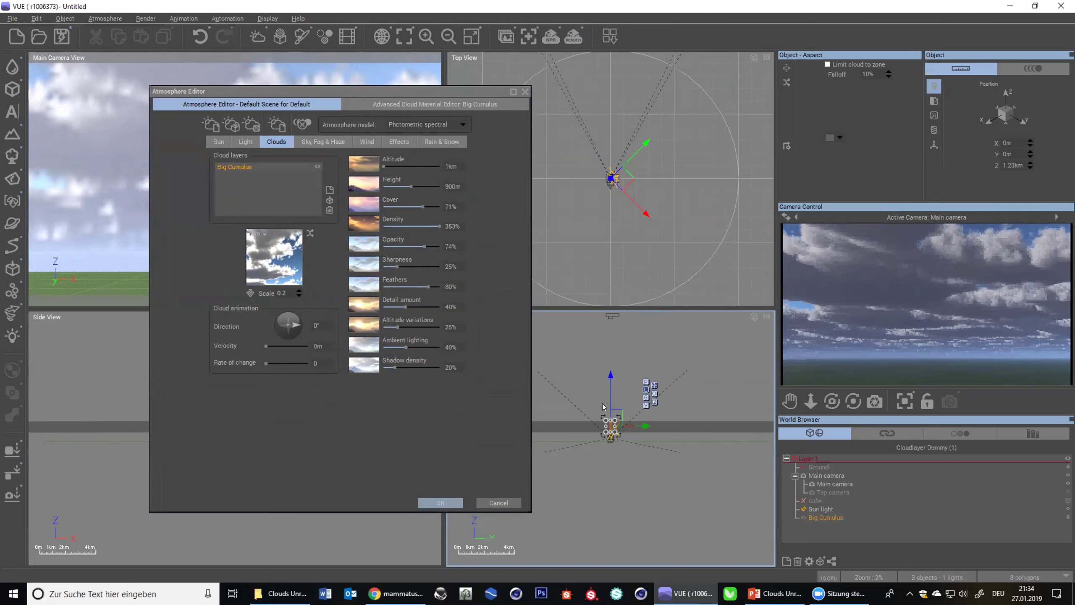
pyautogui.moveTo(608, 388); pyautogui.dragTo(607, 406)
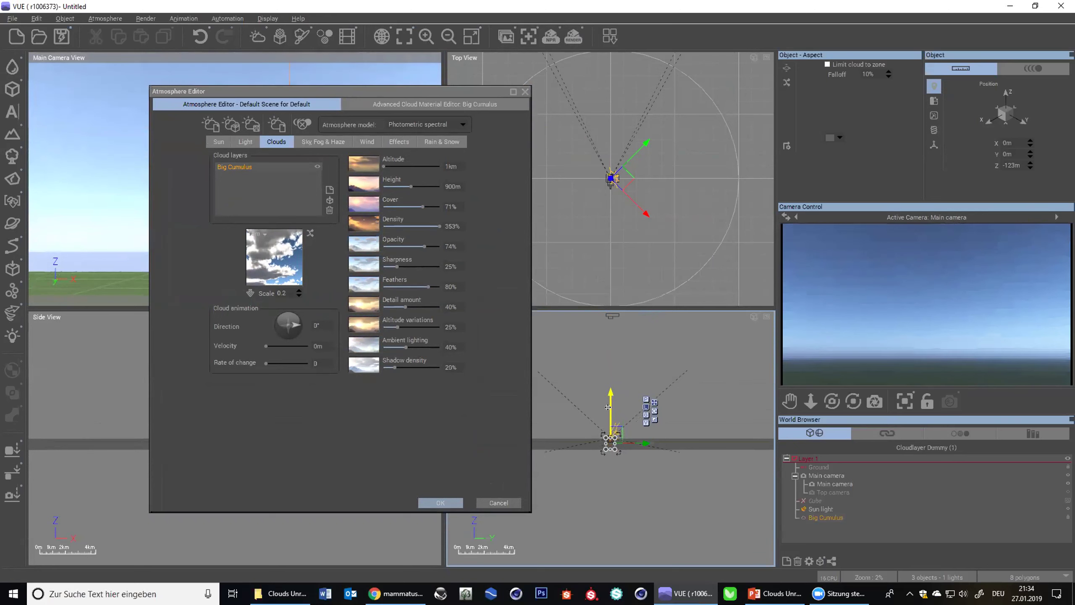
pyautogui.moveTo(608, 407); pyautogui.dragTo(607, 406)
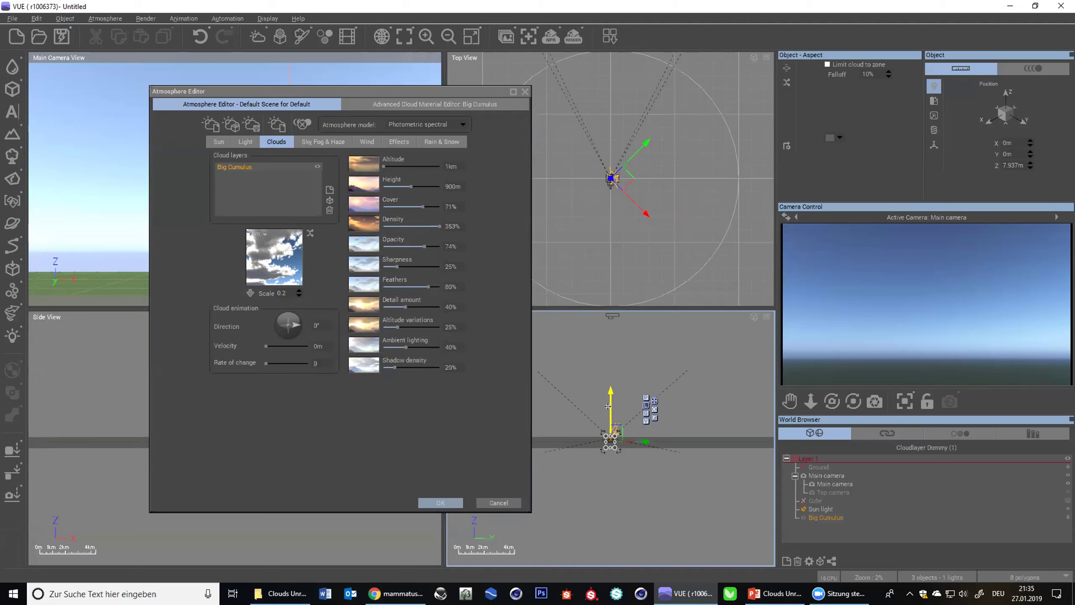
pyautogui.moveTo(607, 406); pyautogui.dragTo(607, 384)
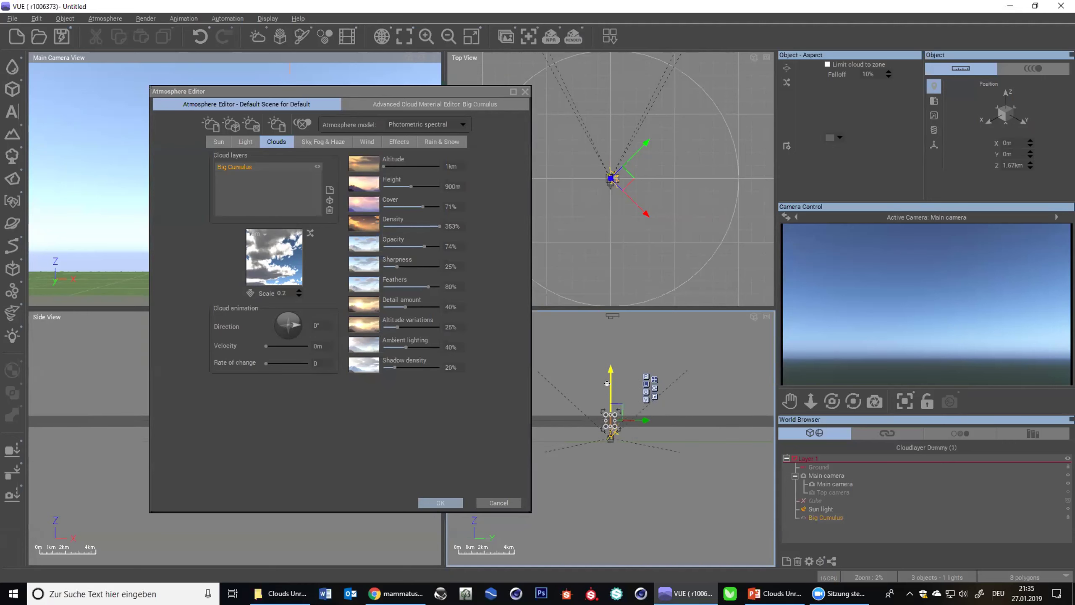
pyautogui.click(379, 104)
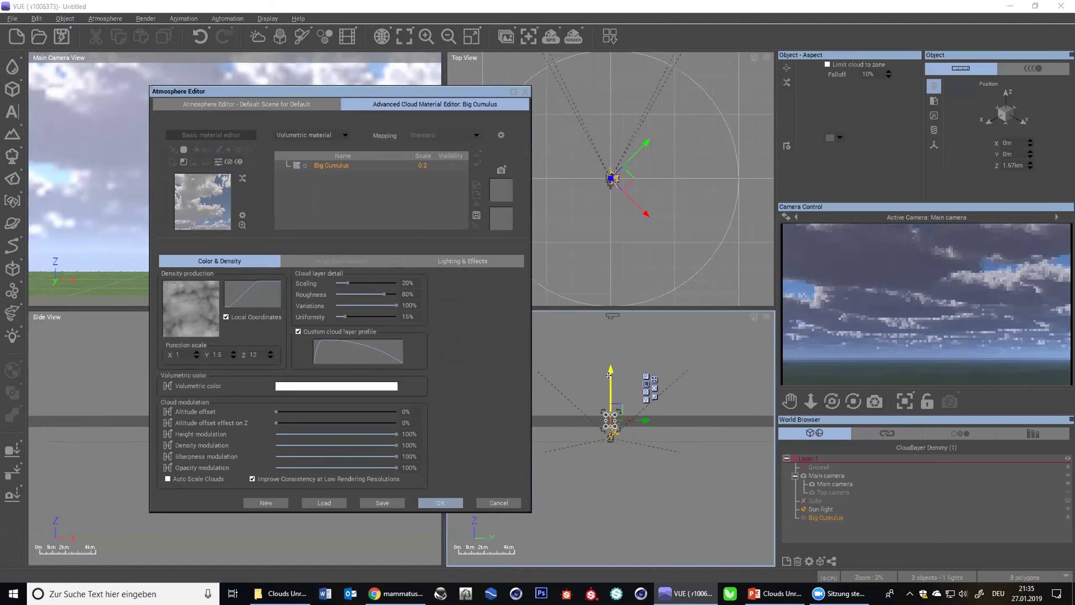
# - Drag the cloud layer's Z gizmo to 1.89 km and go back to Default Scene settings
pyautogui.moveTo(608, 374); pyautogui.dragTo(608, 331)
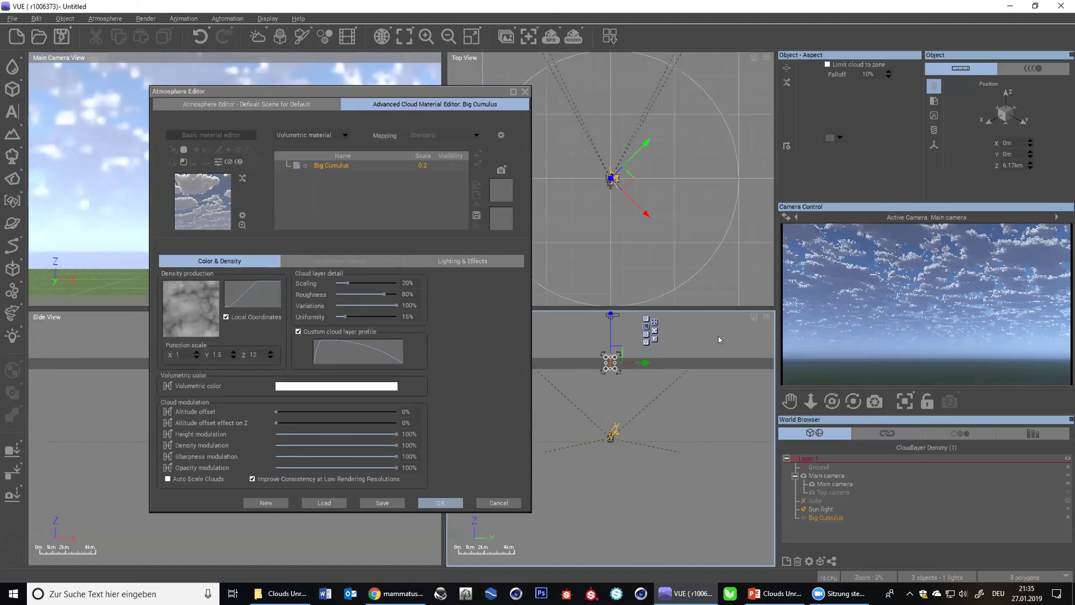
pyautogui.moveTo(607, 339); pyautogui.dragTo(604, 382)
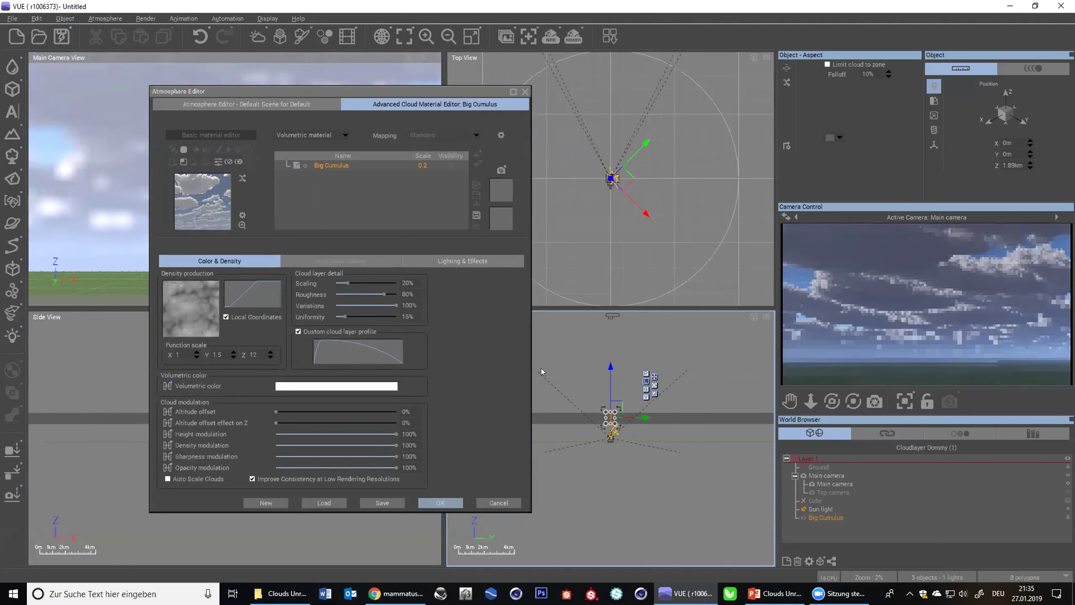
pyautogui.click(263, 105)
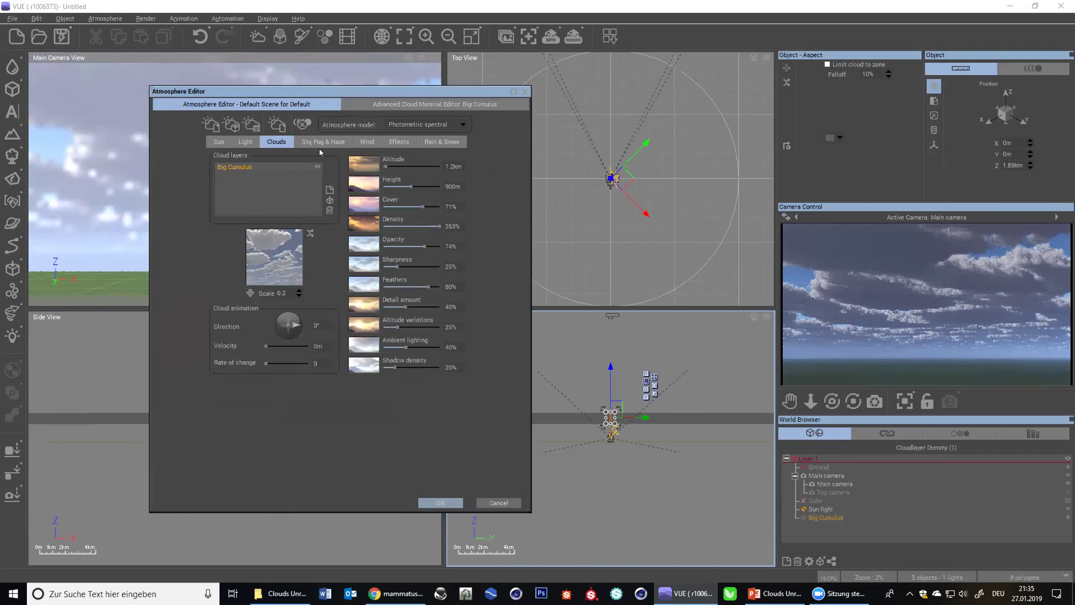
# - Rotate the sun's azimuth slightly, then return to the cloud layer settings
pyautogui.click(218, 142)
pyautogui.moveTo(314, 262); pyautogui.dragTo(320, 262)
pyautogui.click(330, 144)
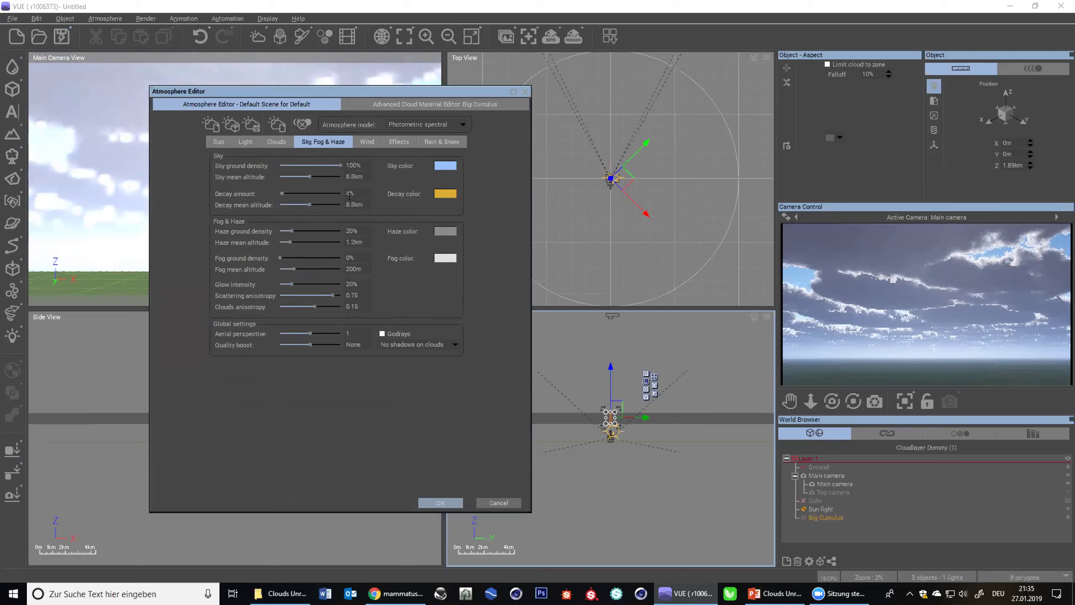
pyautogui.click(277, 142)
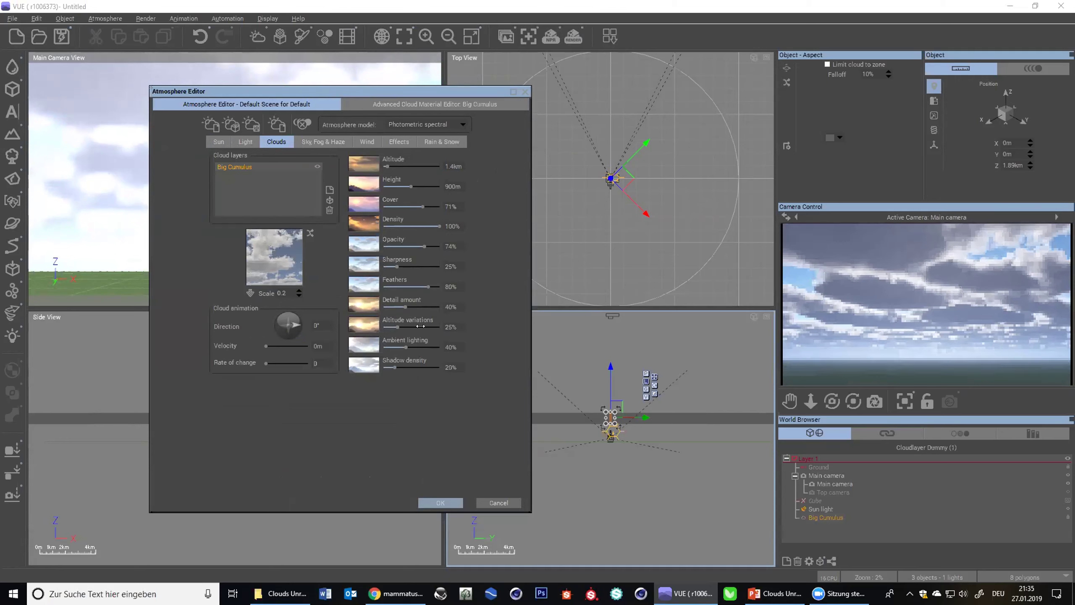
# - Reduce cloud density to 34%, raise sharpness to 100% and ambient lighting to 83%
pyautogui.moveTo(438, 226); pyautogui.dragTo(412, 226)
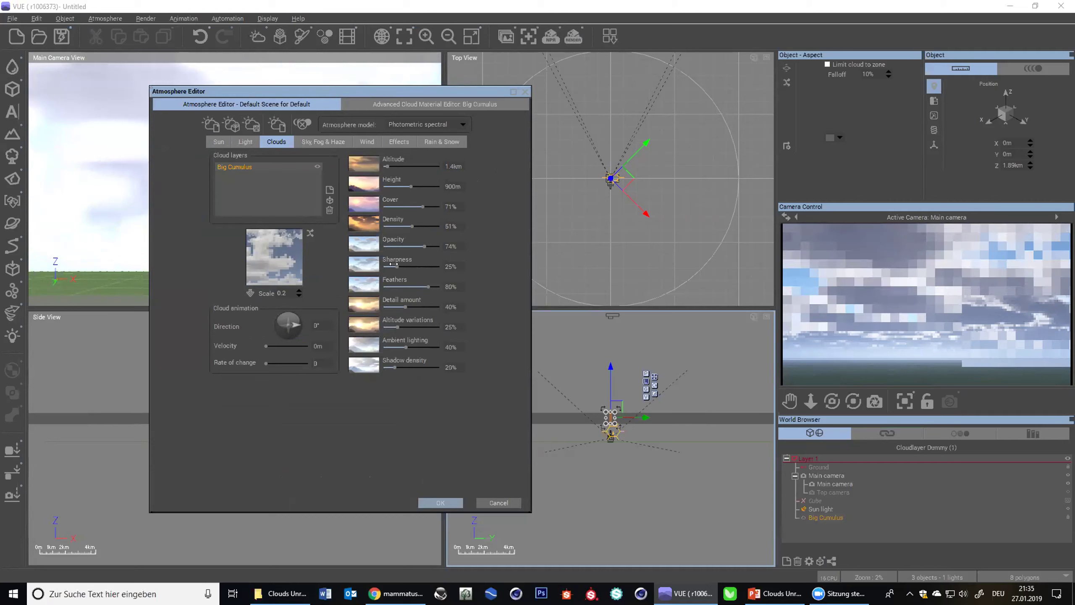
pyautogui.moveTo(394, 264); pyautogui.dragTo(423, 266)
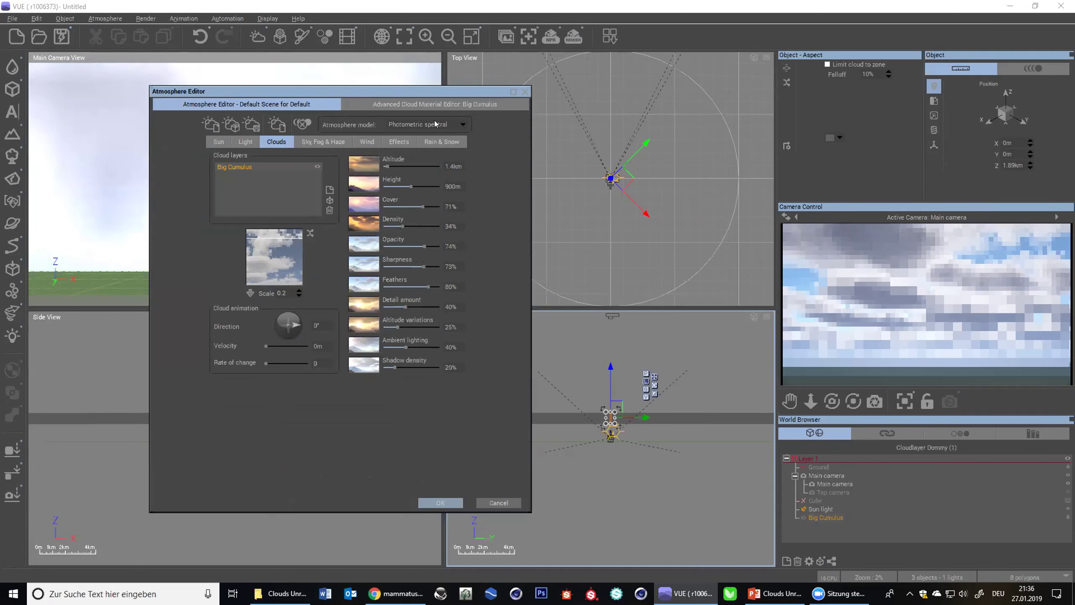
pyautogui.click(436, 103)
pyautogui.click(441, 257)
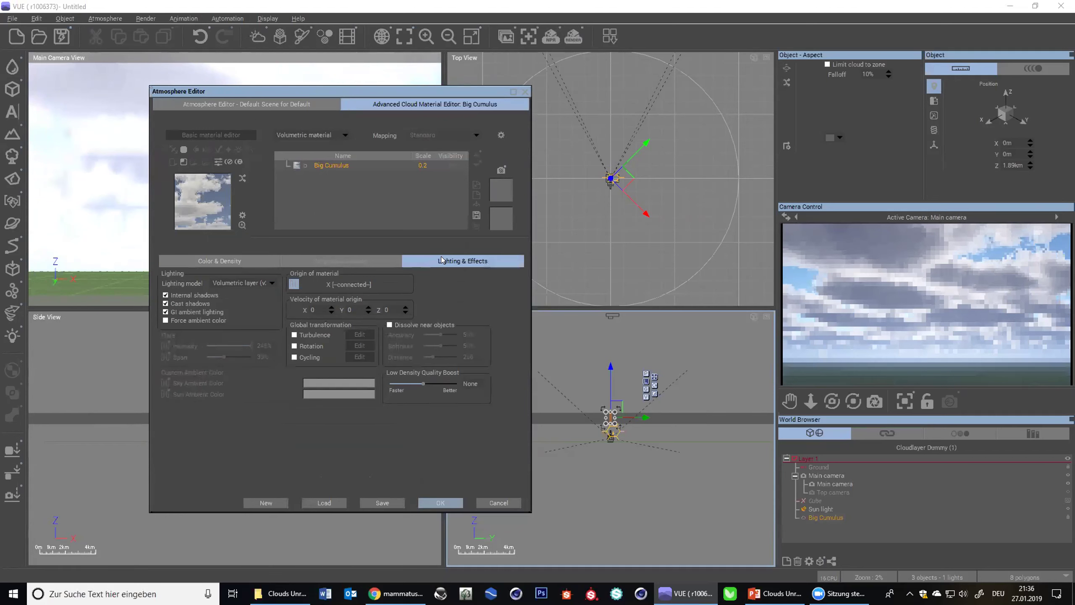
pyautogui.click(247, 105)
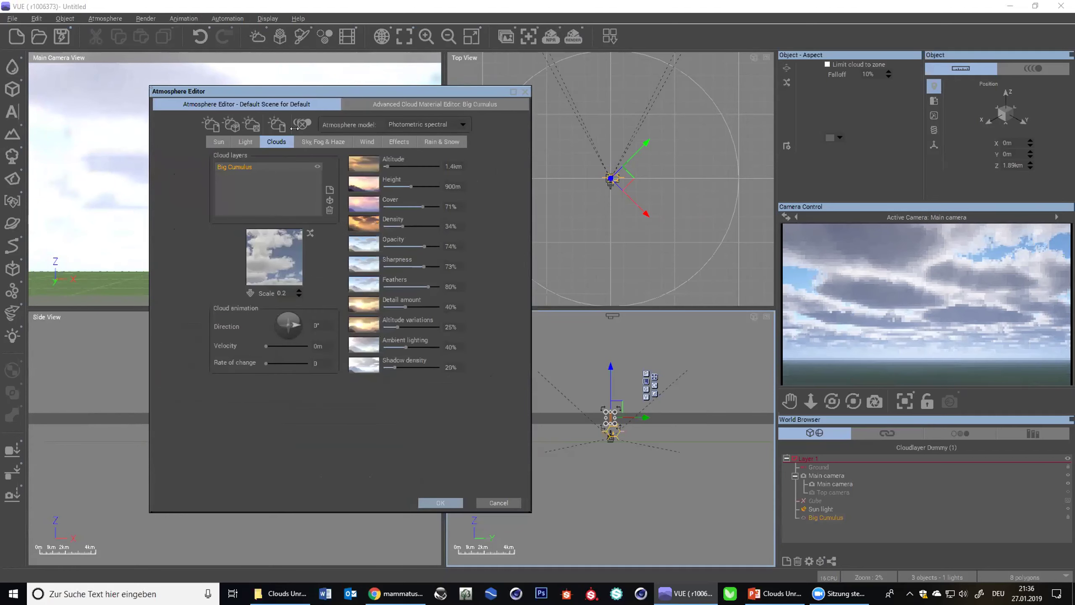
pyautogui.moveTo(435, 262); pyautogui.dragTo(449, 262)
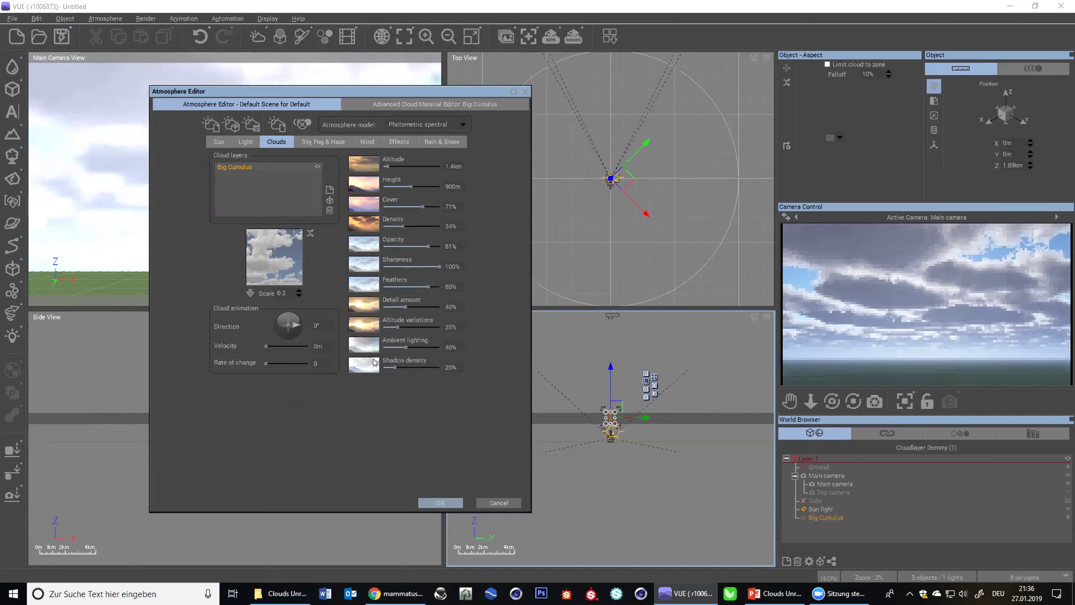
pyautogui.moveTo(405, 347); pyautogui.dragTo(429, 346)
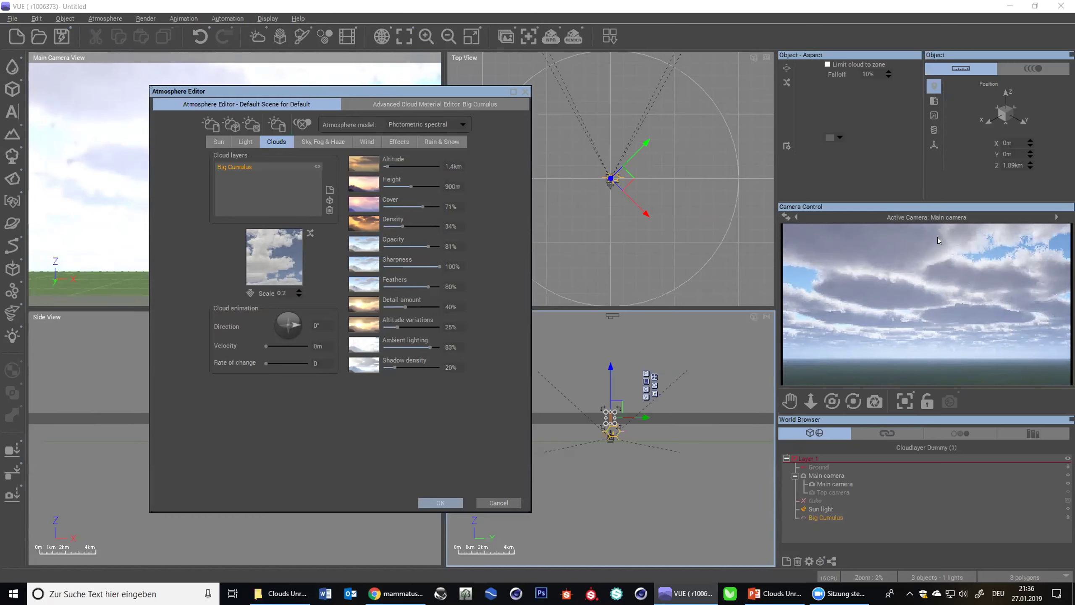
# - Nudge the Sky, Fog & Haze clouds anisotropy up from 0.15 to 0.39
pyautogui.click(325, 142)
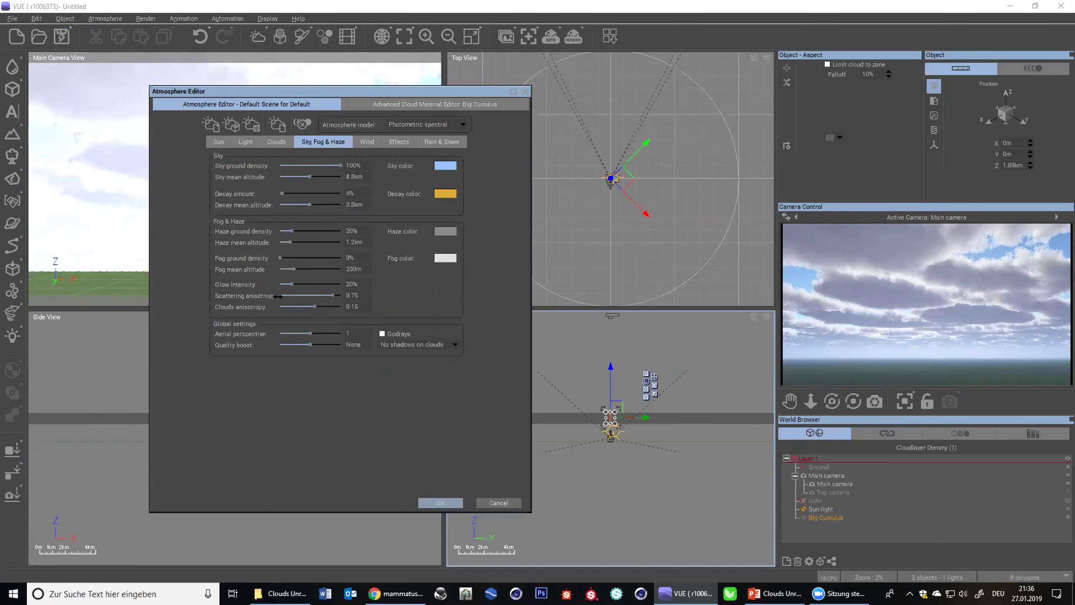
pyautogui.click(356, 307)
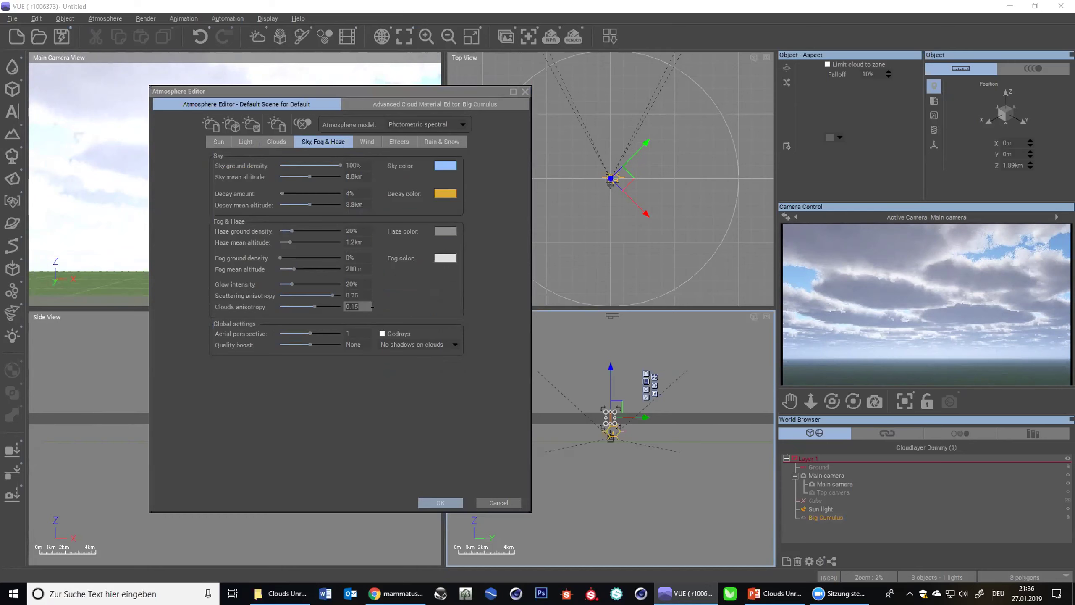
pyautogui.click(382, 306)
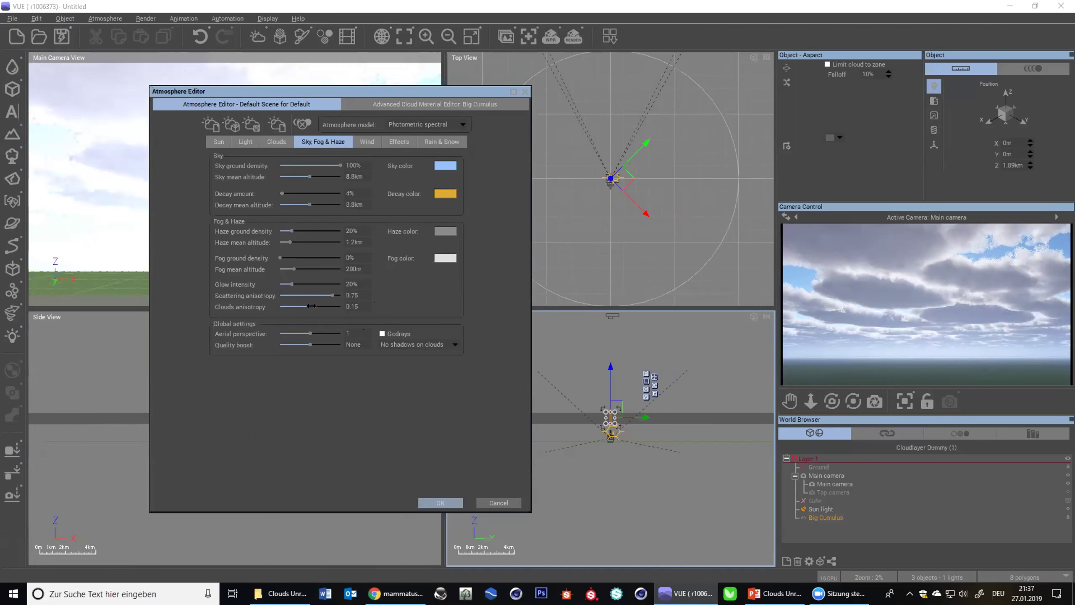
pyautogui.moveTo(311, 305); pyautogui.dragTo(315, 306)
pyautogui.click(354, 306)
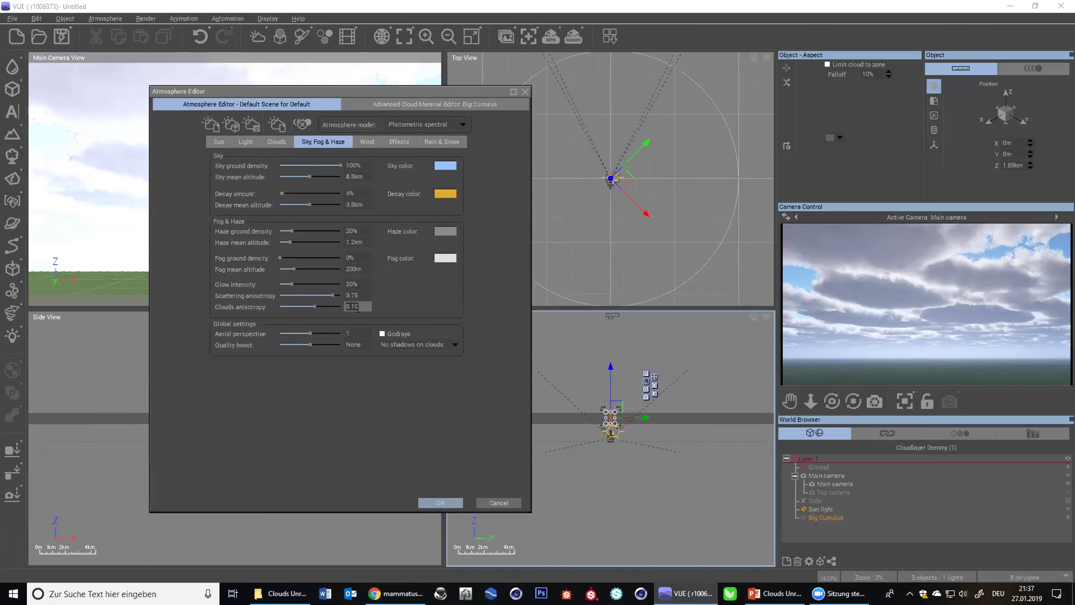
pyautogui.click(421, 308)
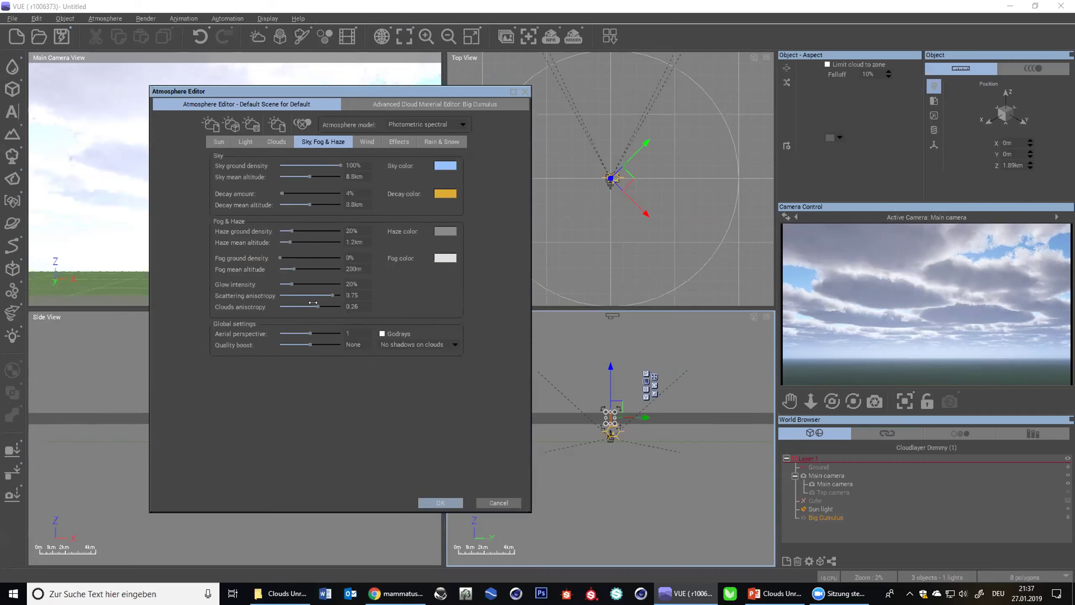
pyautogui.moveTo(315, 302); pyautogui.dragTo(318, 302)
# - Refresh the preview, swing the sun azimuth to about 148° and lower clouds anisotropy to 0.24
pyautogui.click(991, 278)
pyautogui.click(218, 142)
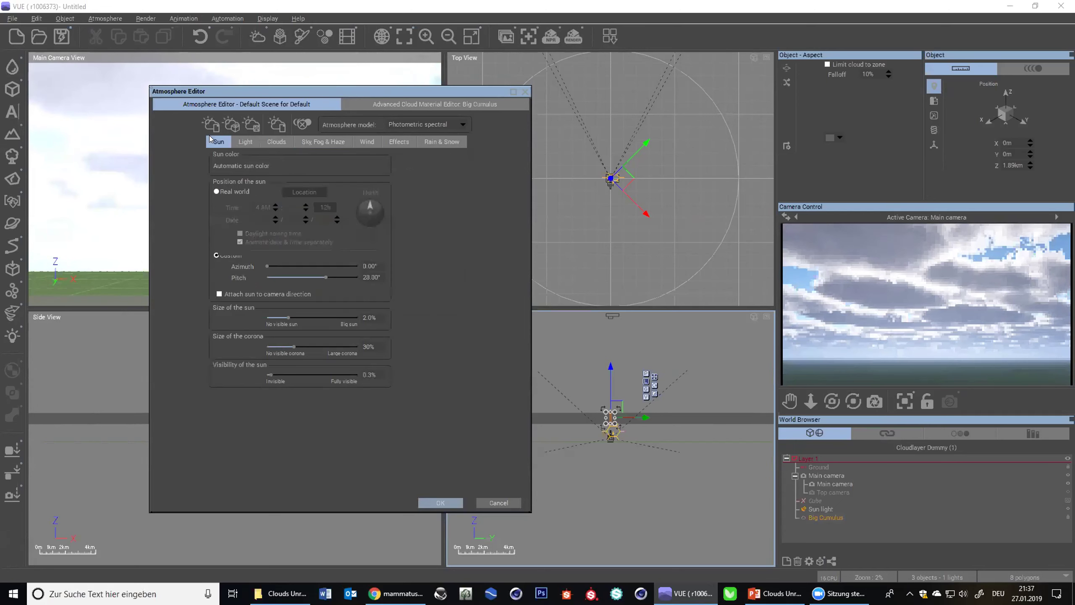
pyautogui.moveTo(287, 267)
pyautogui.mouseDown()
pyautogui.moveTo(323, 266)
pyautogui.moveTo(297, 263)
pyautogui.mouseUp()
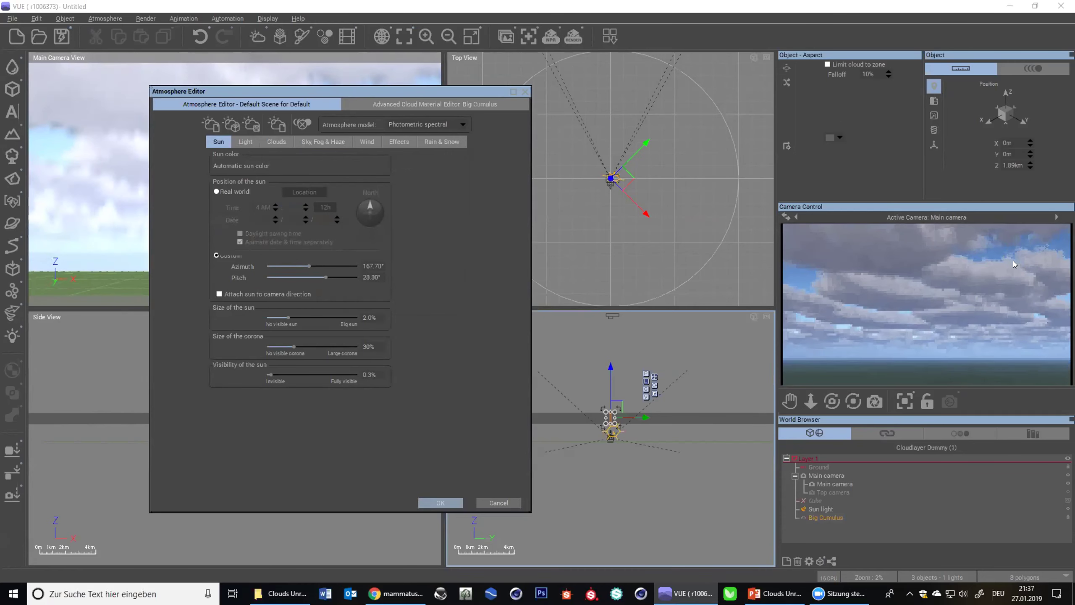
pyautogui.click(324, 142)
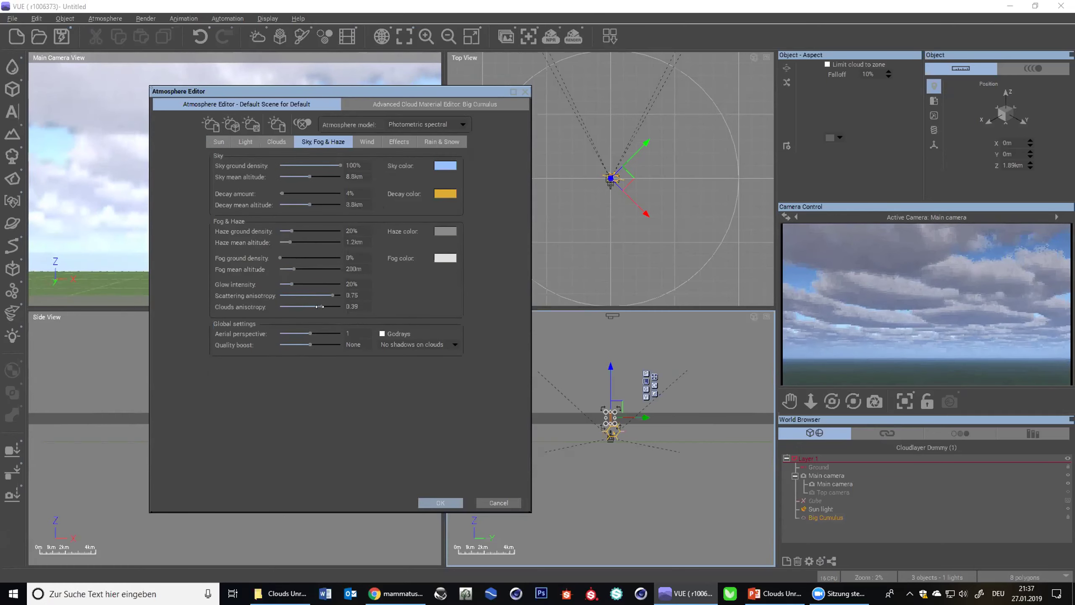
pyautogui.moveTo(320, 306); pyautogui.dragTo(311, 306)
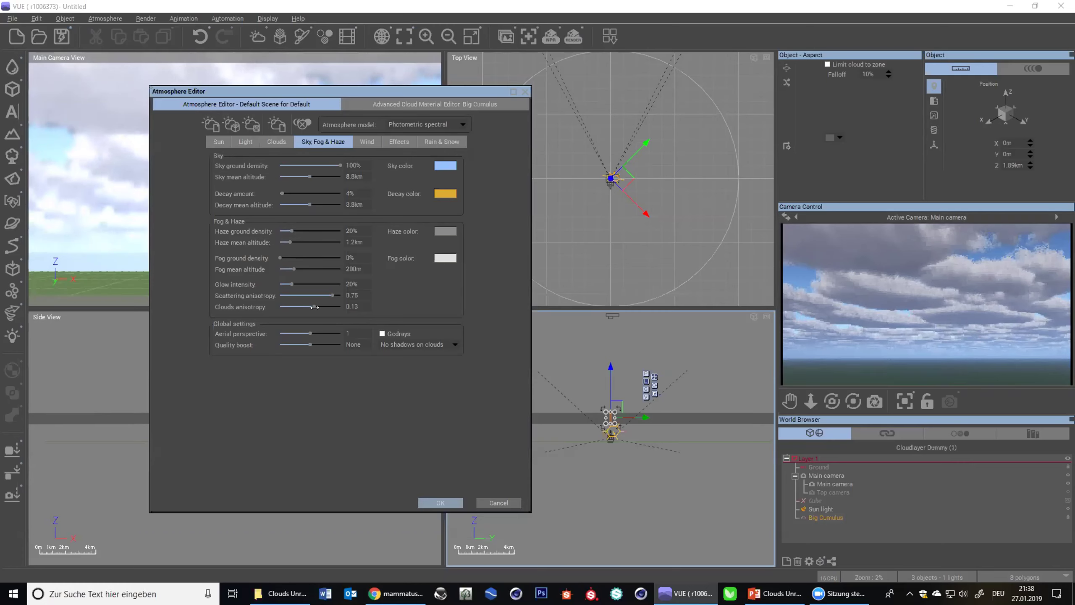
# - Set global light intensity to 0 and raise clouds anisotropy to 0.37
pyautogui.click(271, 141)
pyautogui.click(236, 140)
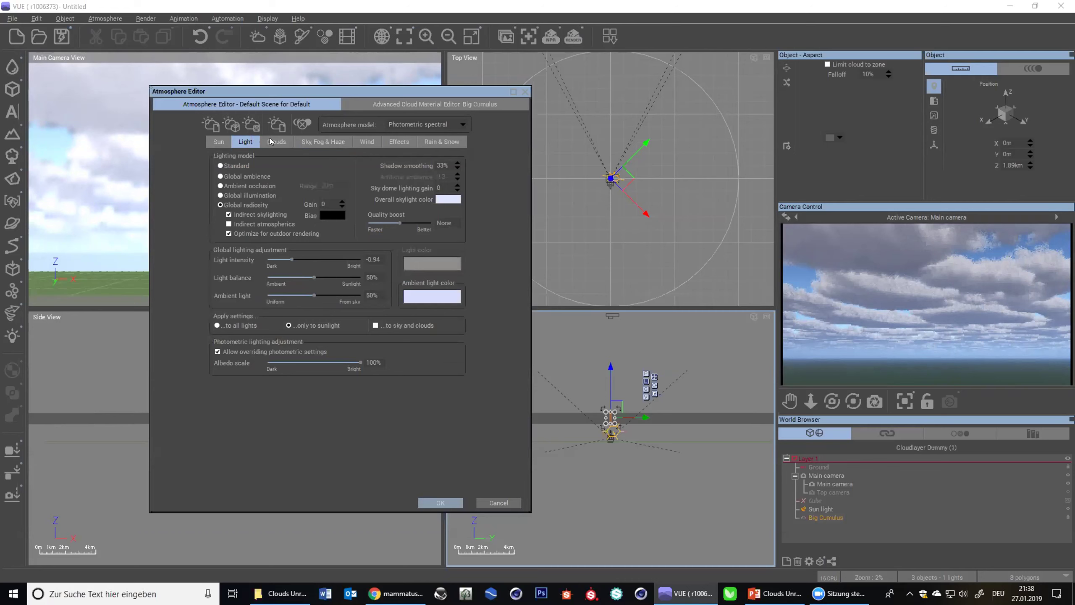
pyautogui.click(373, 259)
pyautogui.write('0')
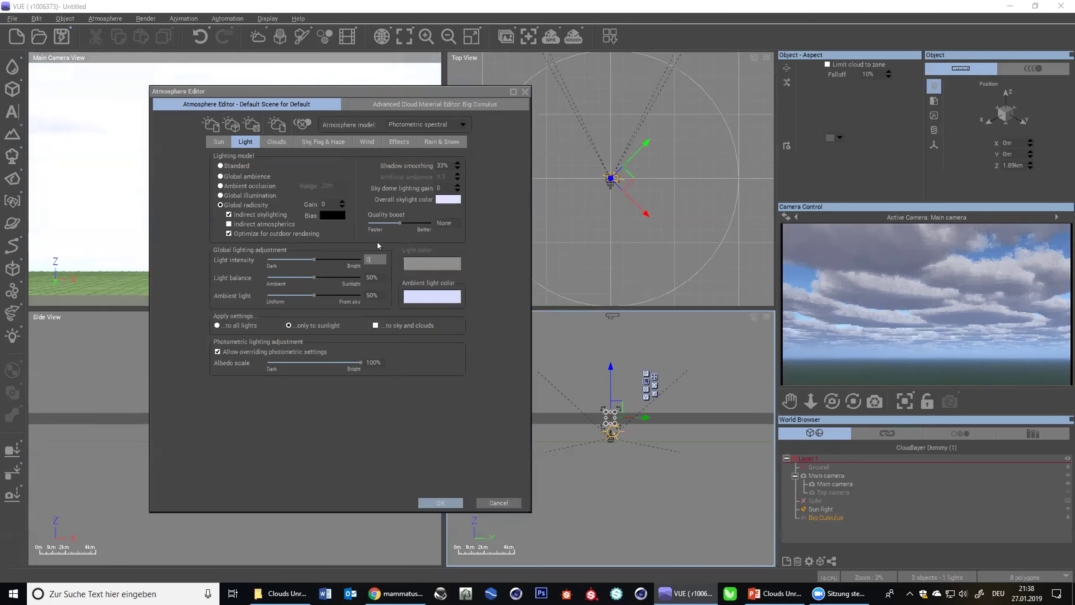
pyautogui.click(322, 142)
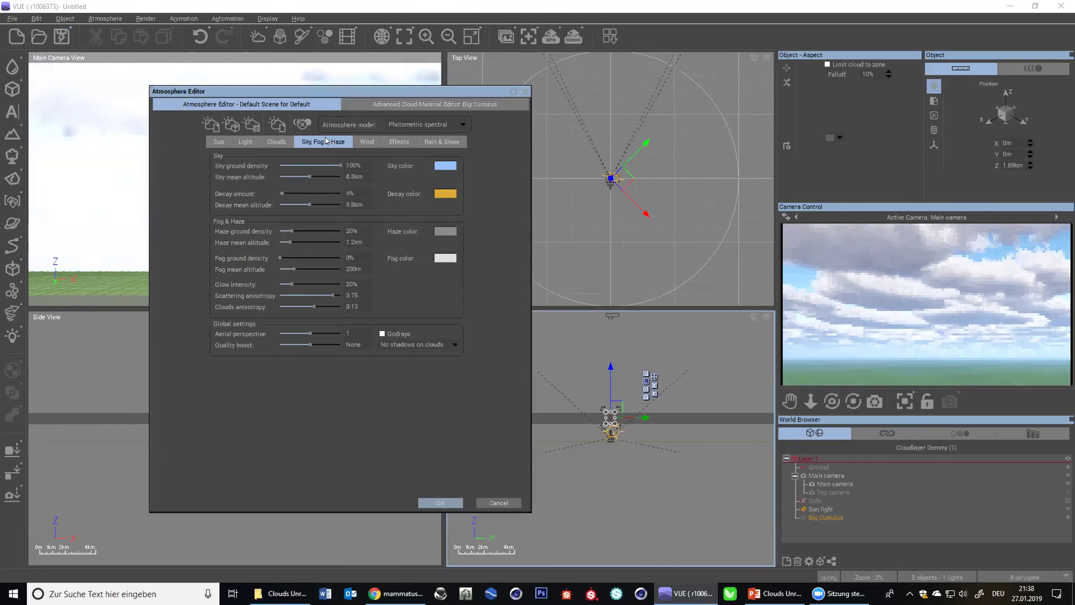
pyautogui.moveTo(284, 301); pyautogui.dragTo(322, 302)
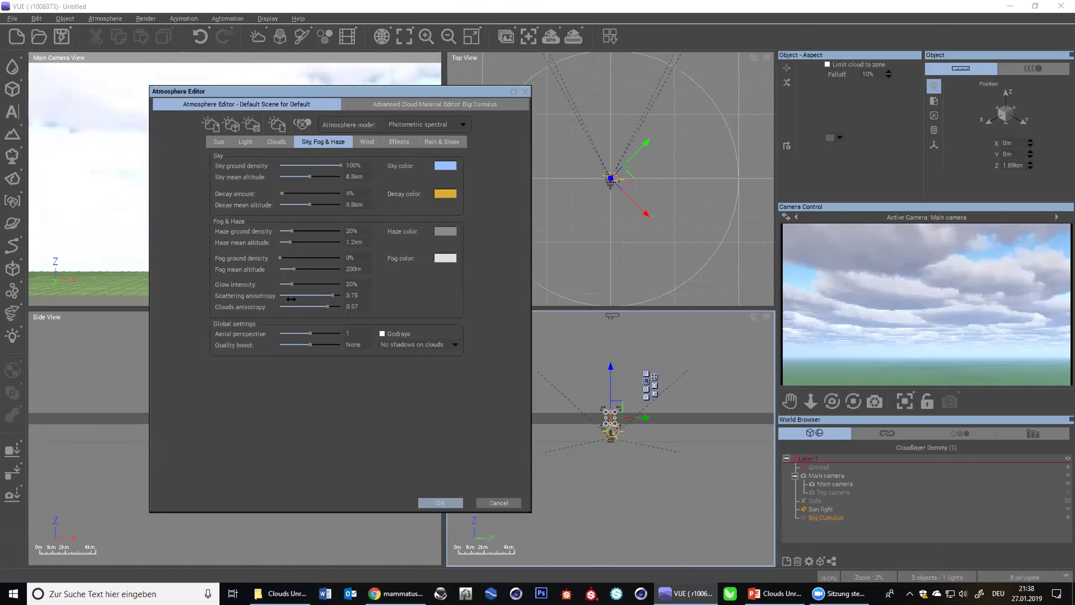
# - Reset the sun's azimuth to 0° and drop its pitch to 0
pyautogui.click(219, 142)
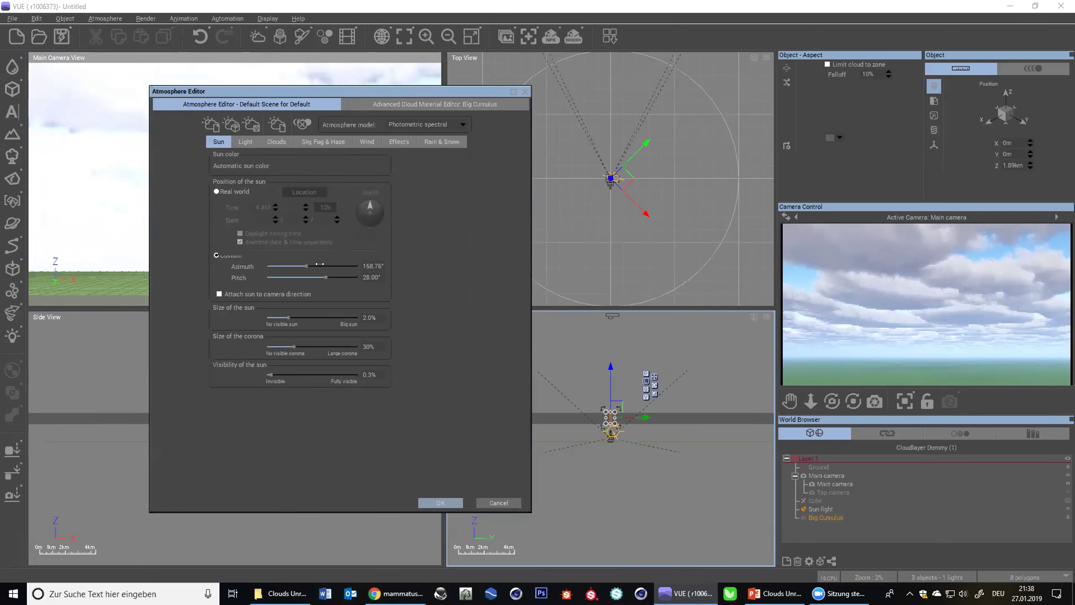
pyautogui.moveTo(320, 264); pyautogui.dragTo(267, 266)
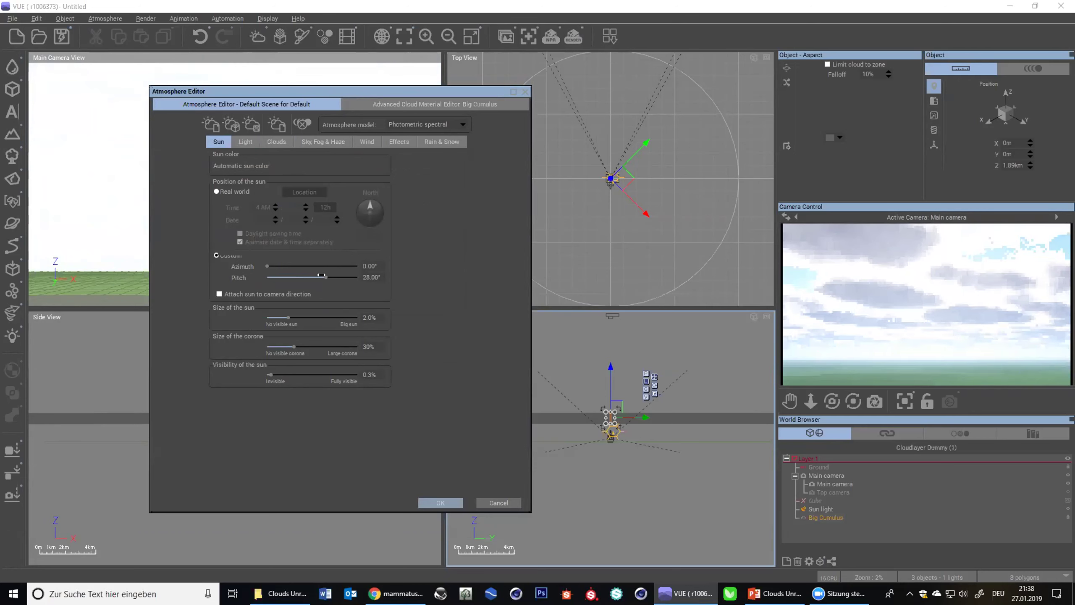
pyautogui.moveTo(322, 274); pyautogui.dragTo(308, 276)
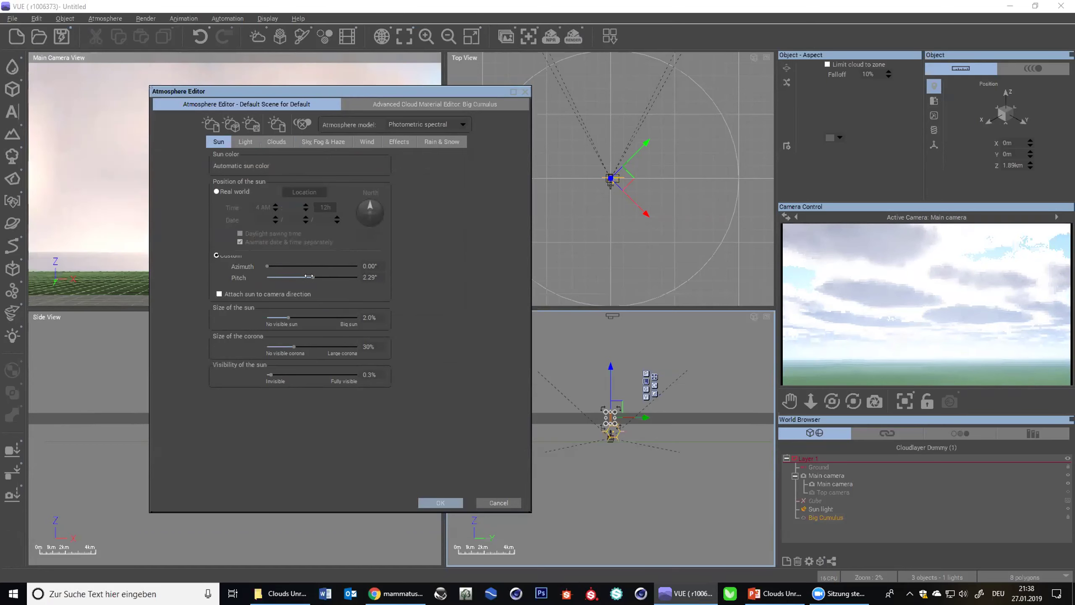
pyautogui.moveTo(309, 276); pyautogui.dragTo(307, 275)
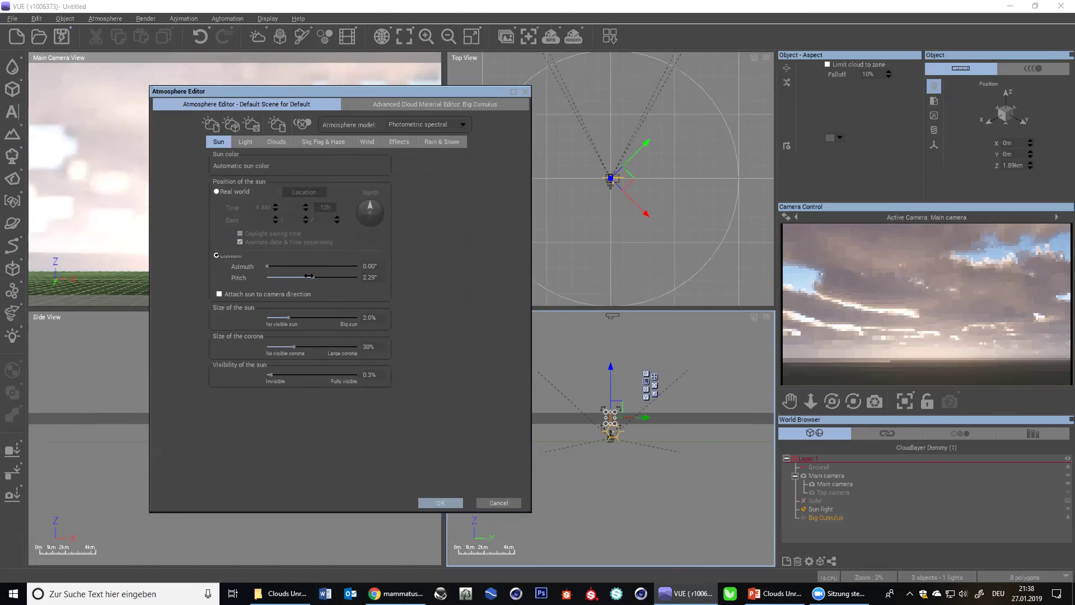
pyautogui.doubleClick(378, 278)
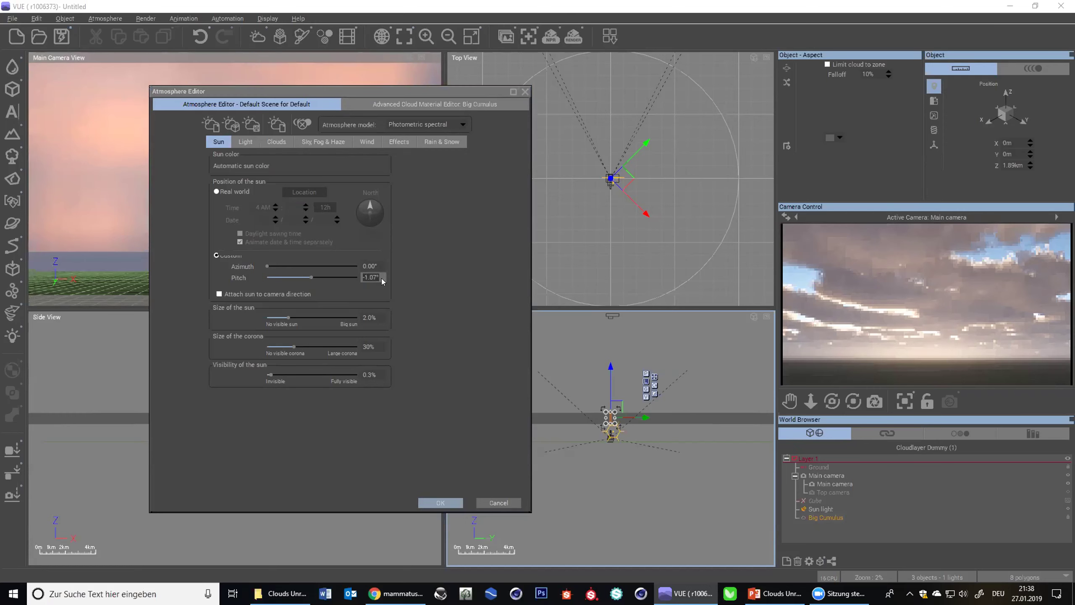
pyautogui.write('0')
pyautogui.press('Return')
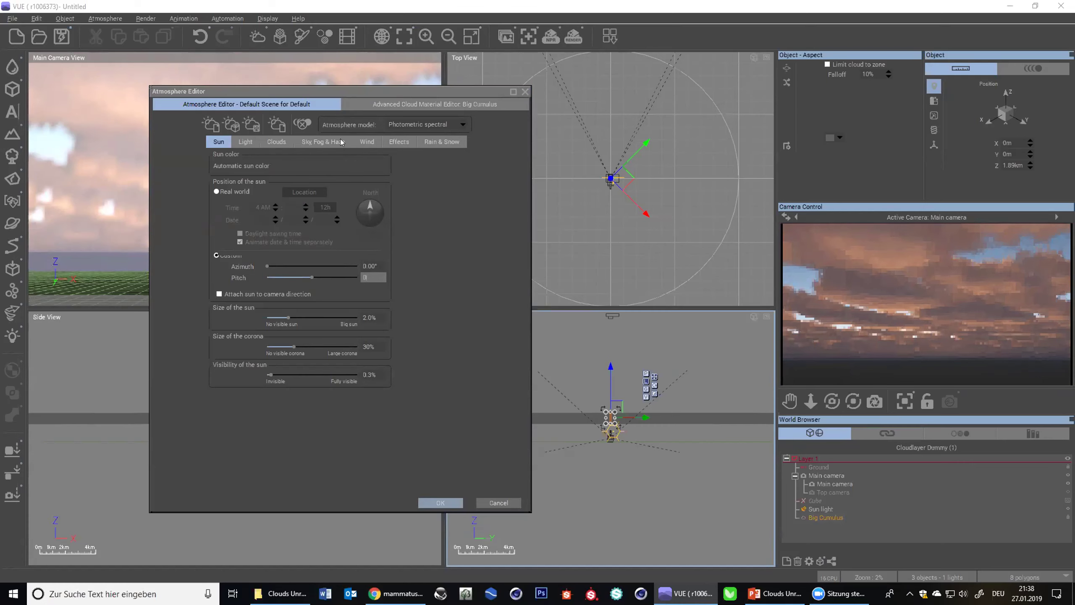
# - Set the sun pitch to 5° and turn glow intensity down to 0%
pyautogui.click(341, 142)
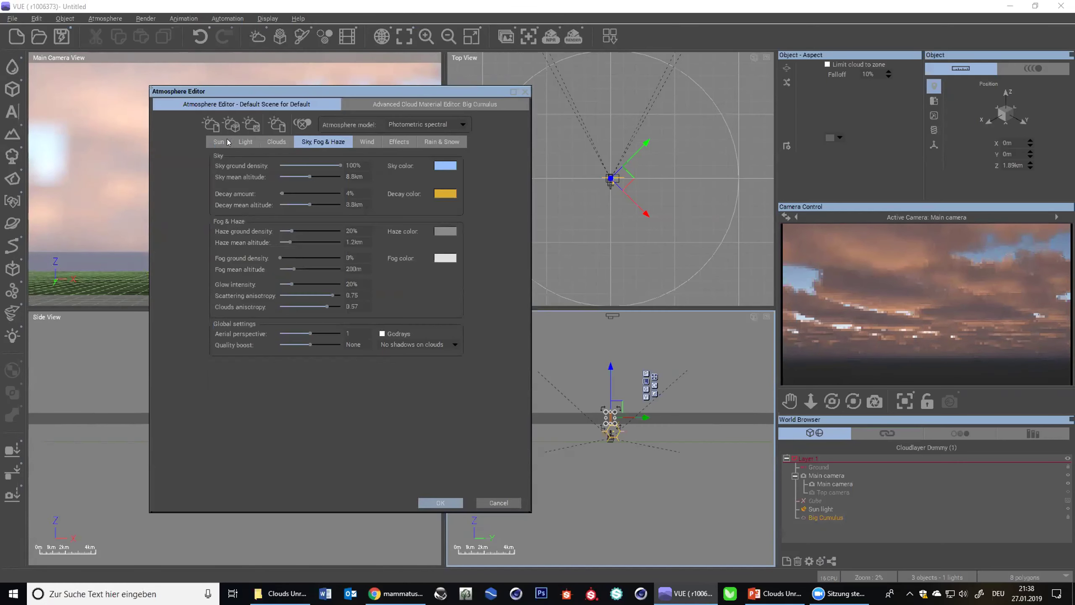
pyautogui.click(218, 141)
pyautogui.doubleClick(369, 277)
pyautogui.write('5')
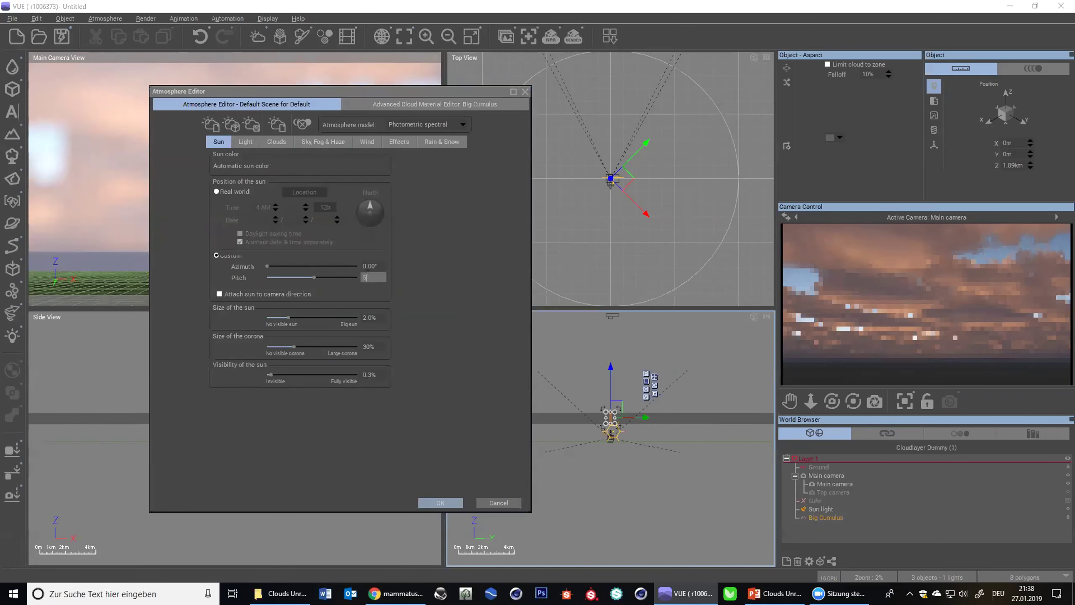
pyautogui.press('Return')
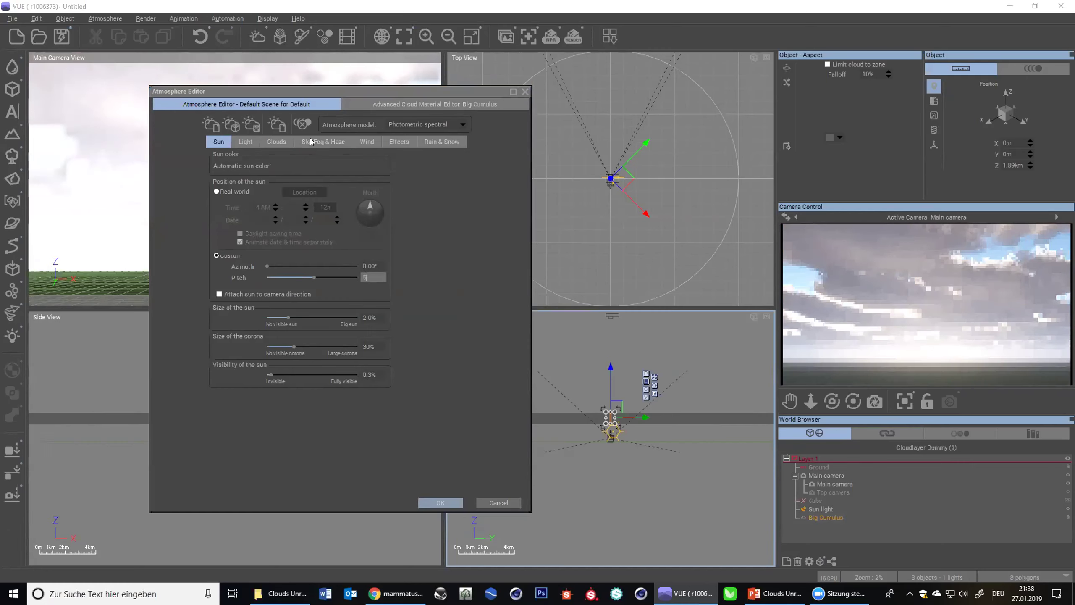
pyautogui.click(323, 142)
pyautogui.moveTo(323, 278); pyautogui.dragTo(275, 284)
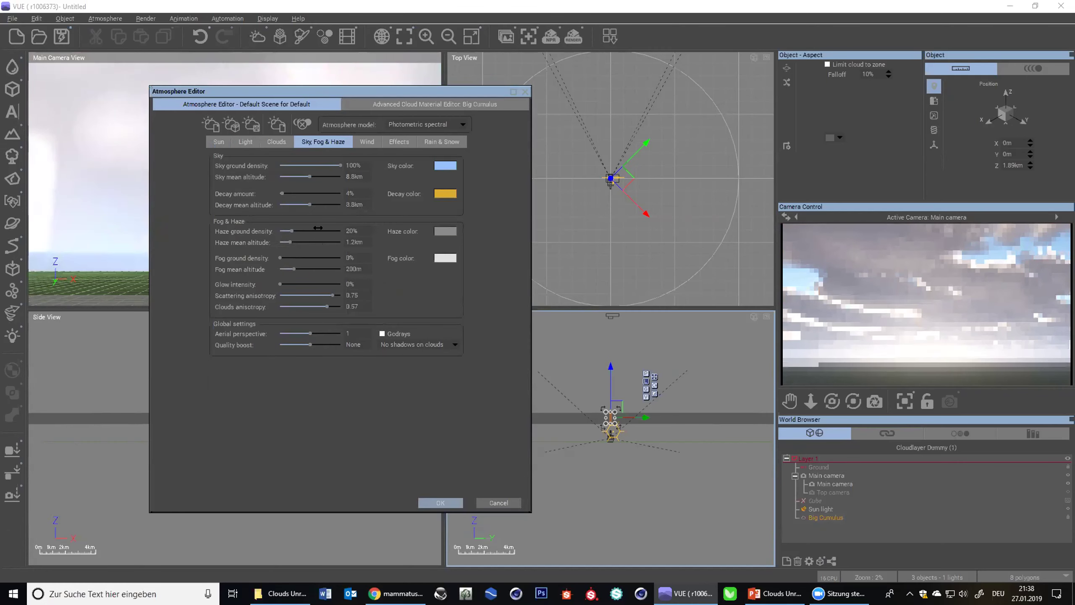
# - Set haze ground density to 0% and enable Godrays
pyautogui.moveTo(292, 231); pyautogui.dragTo(275, 231)
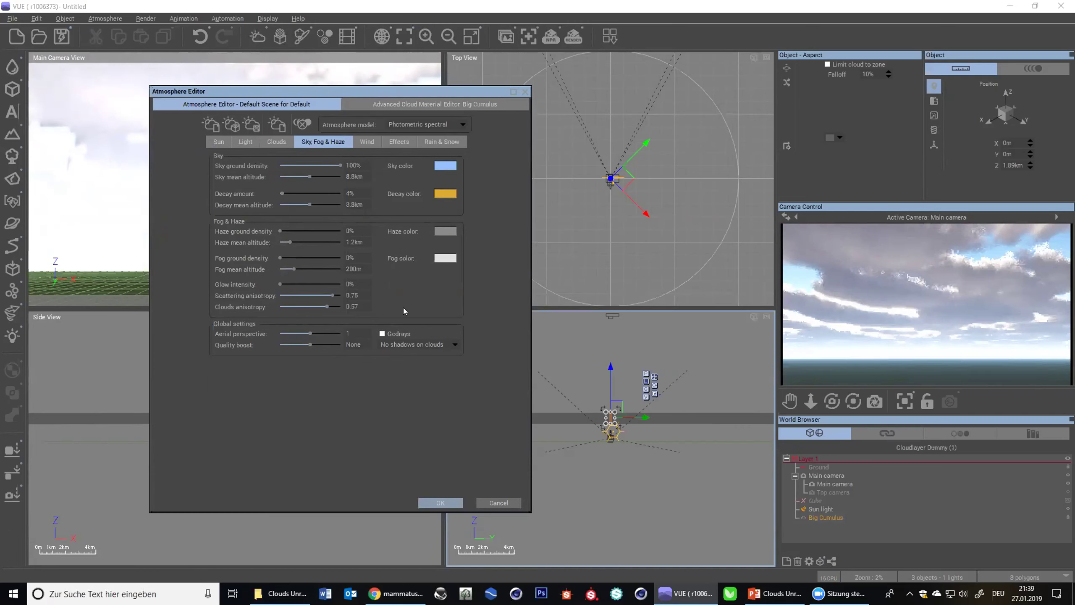
pyautogui.click(380, 333)
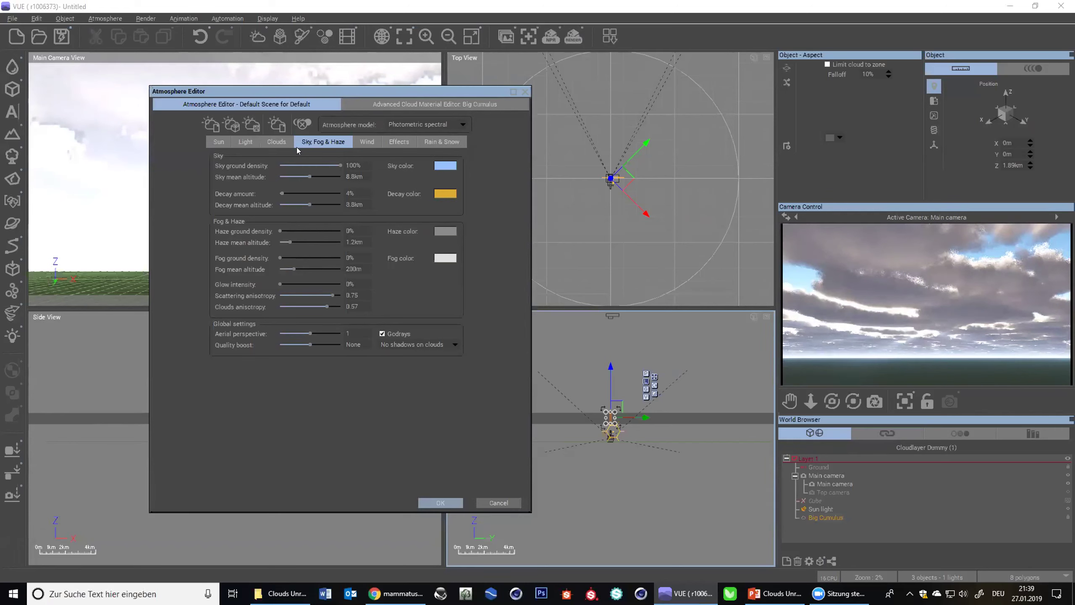
# - Cut the Big Cumulus shadow density from 100% to 2% on the Clouds tab
pyautogui.click(286, 141)
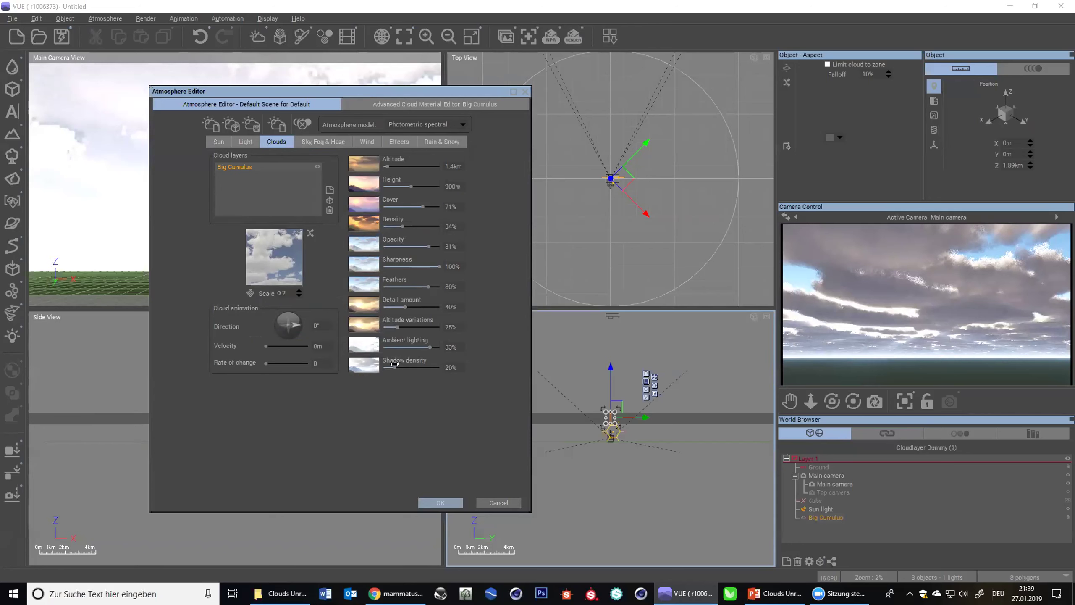
pyautogui.moveTo(395, 364); pyautogui.dragTo(487, 372)
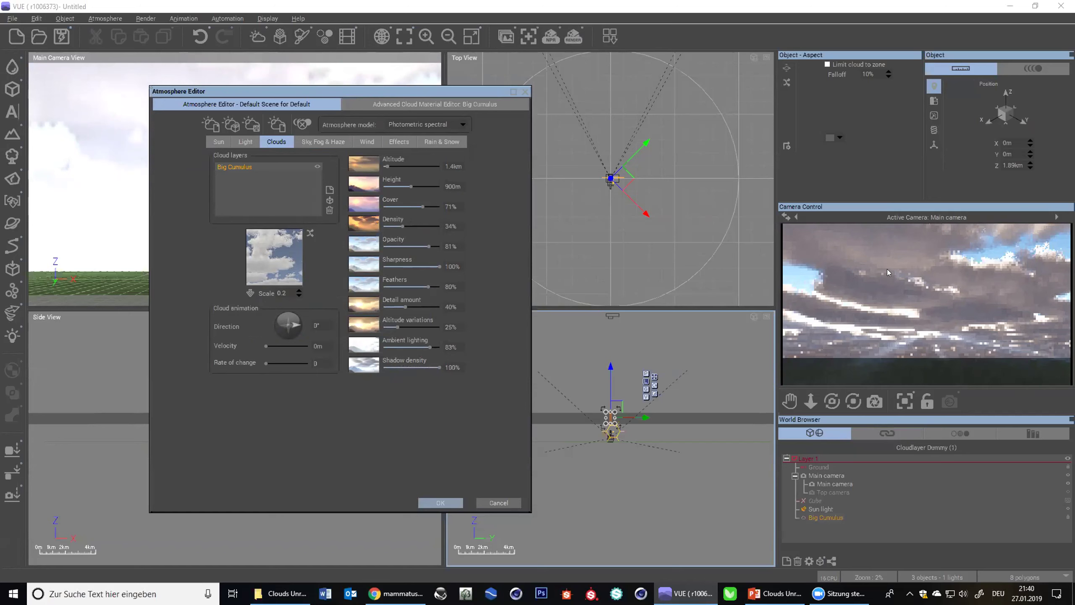
pyautogui.rightClick(926, 260)
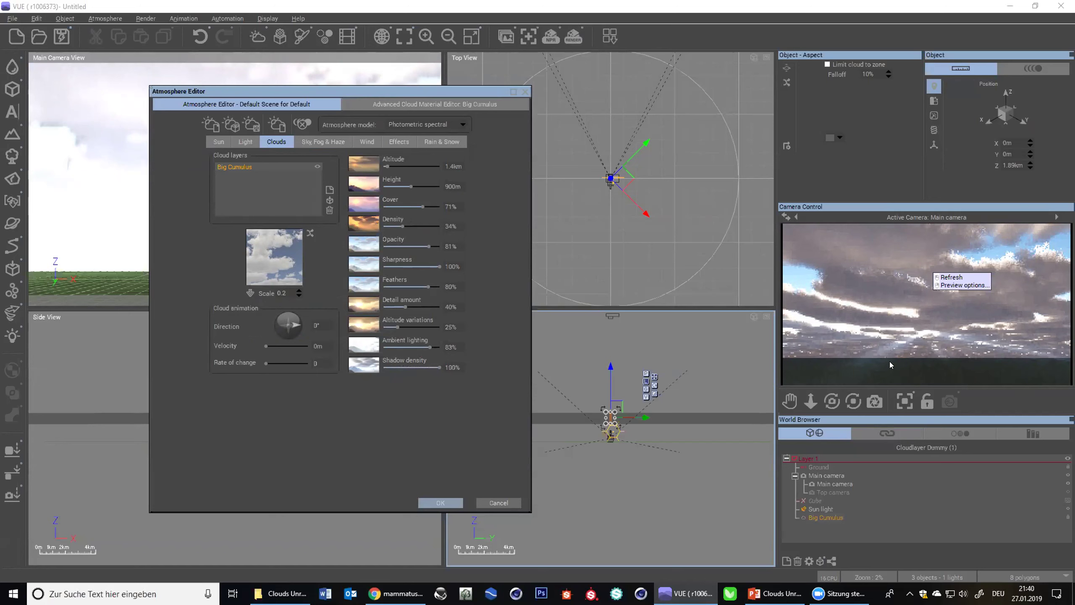
pyautogui.press('Escape')
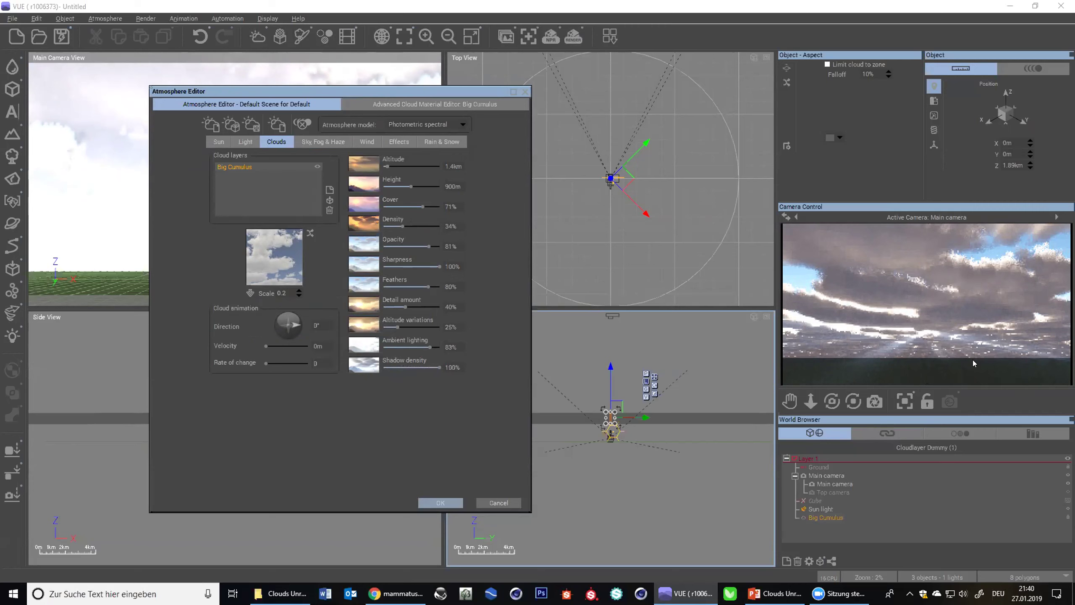
pyautogui.click(444, 366)
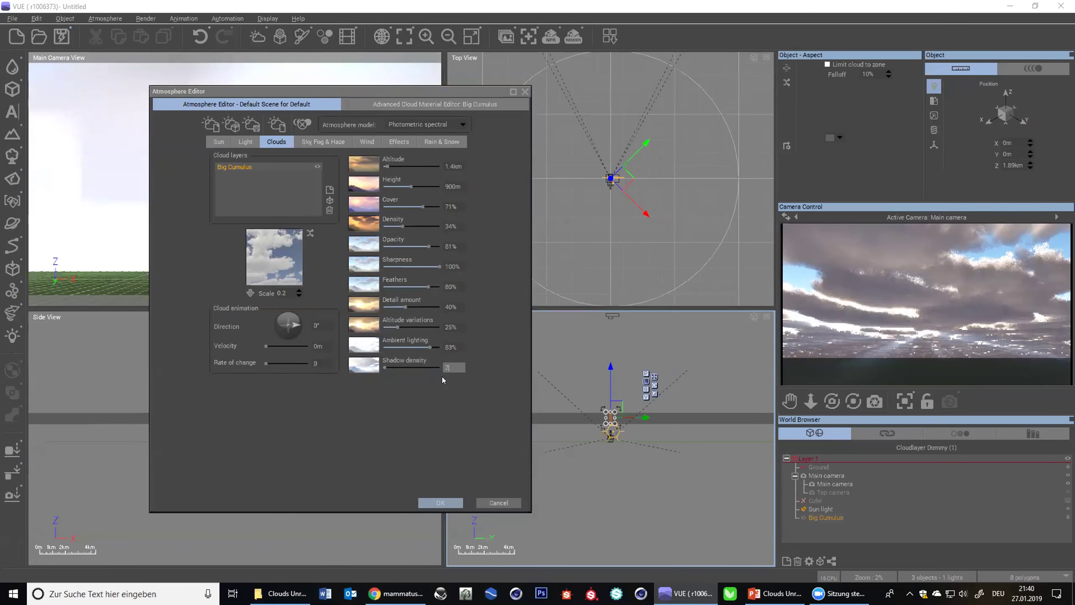
pyautogui.write('2')
pyautogui.press('Return')
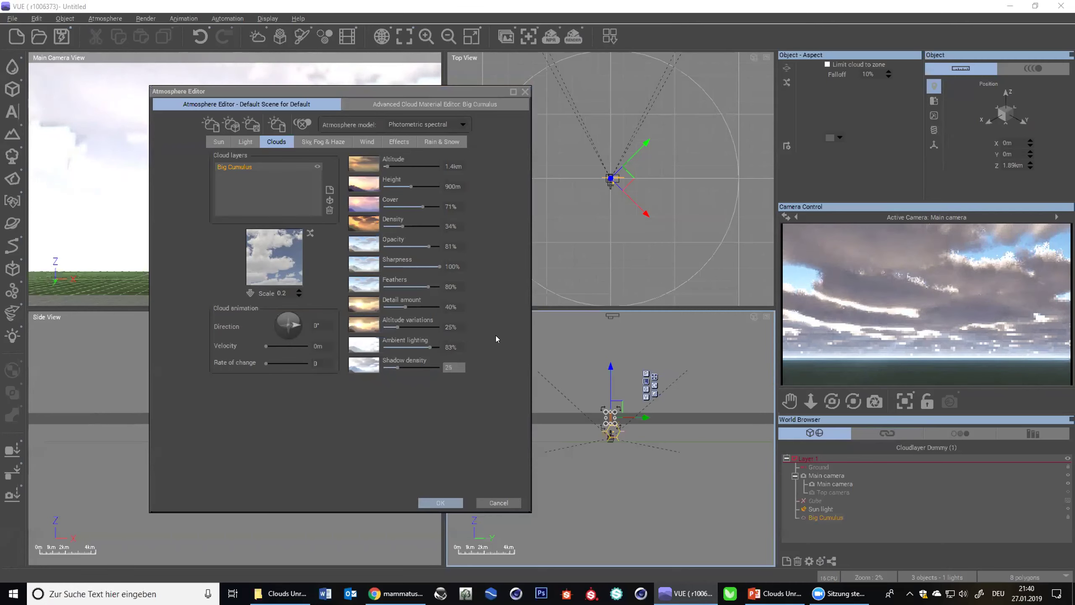
# - Raise the sky's decay amount to 15% on Sky, Fog & Haze after checking the sun settings
pyautogui.click(322, 142)
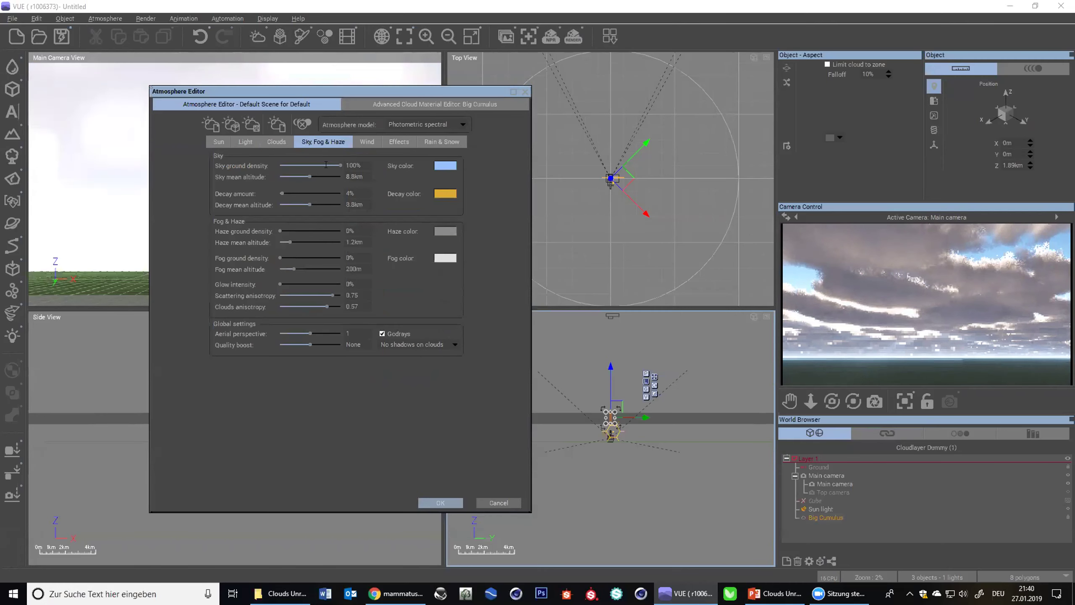
pyautogui.moveTo(327, 306); pyautogui.dragTo(331, 307)
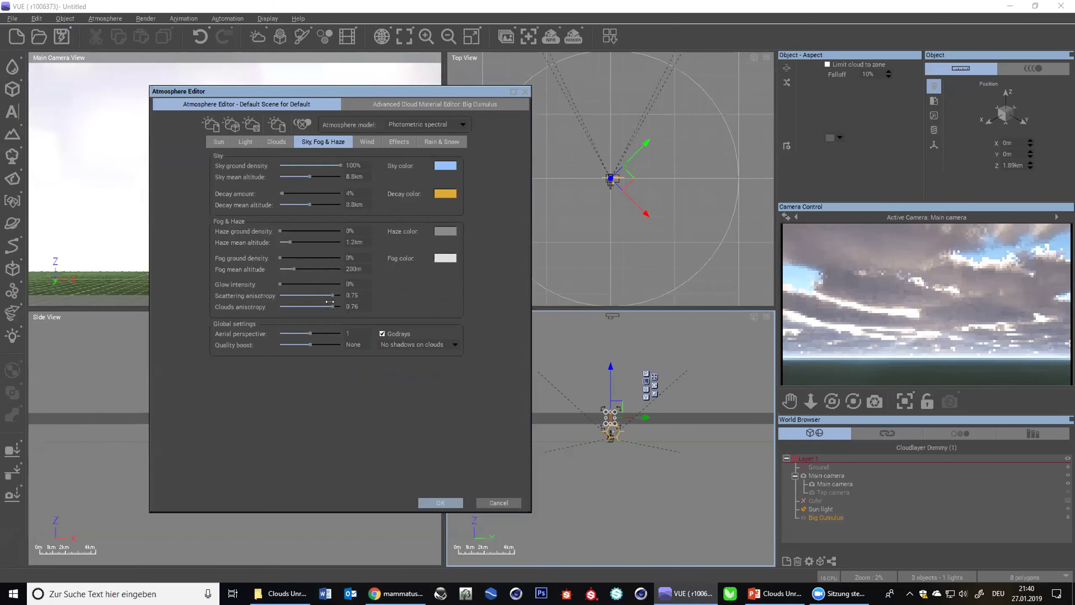
pyautogui.click(220, 143)
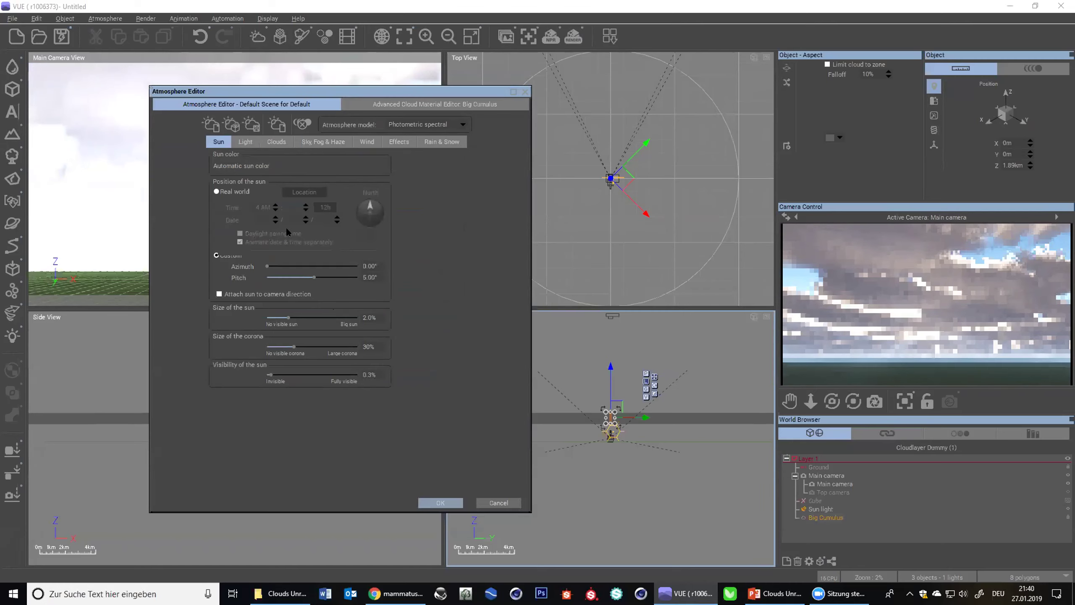
pyautogui.click(323, 142)
pyautogui.moveTo(295, 186); pyautogui.dragTo(301, 191)
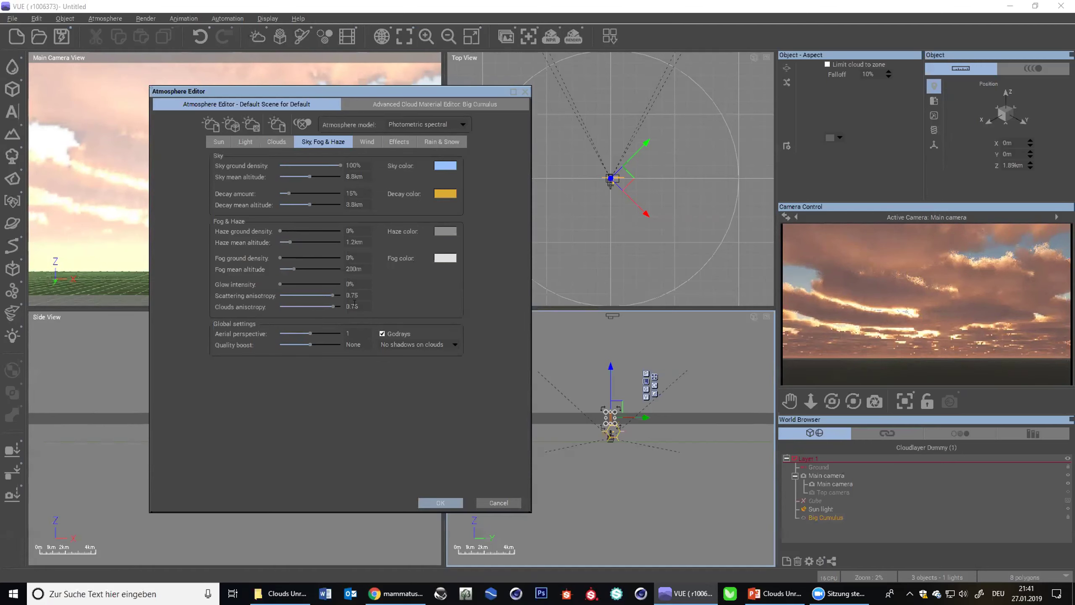
# - Fine-tune the clouds anisotropy slider to 0.76 for warmer sunset clouds
pyautogui.moveTo(333, 306); pyautogui.dragTo(312, 302)
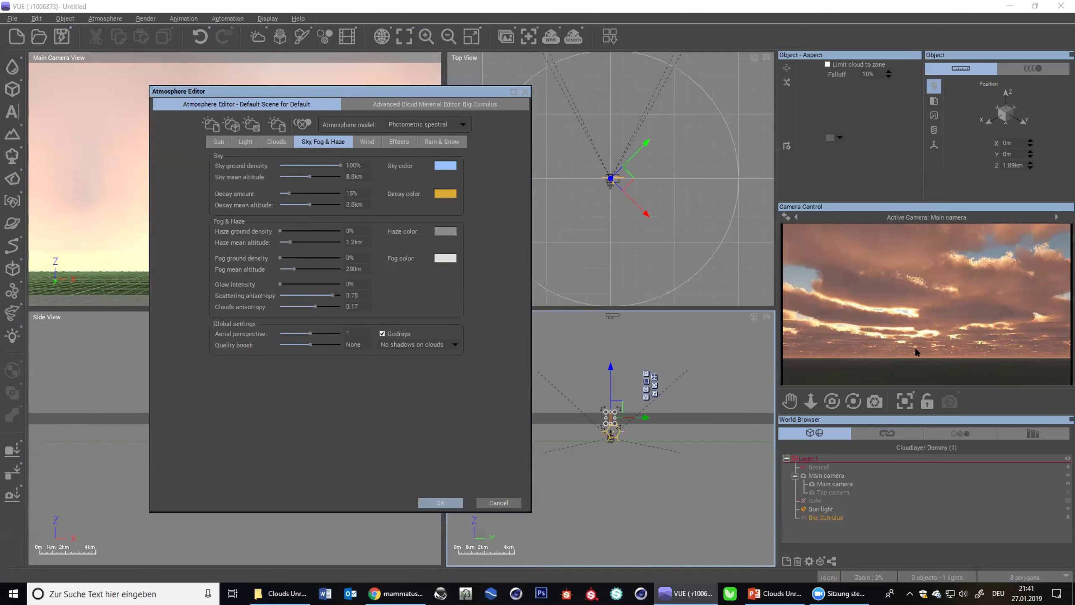
pyautogui.rightClick(916, 316)
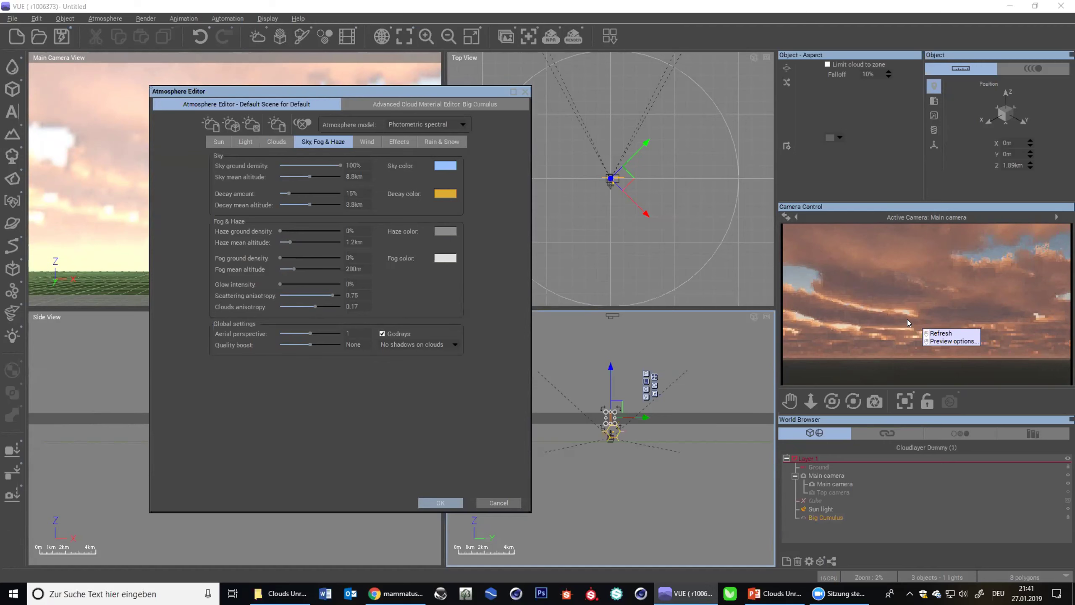
pyautogui.press('Escape')
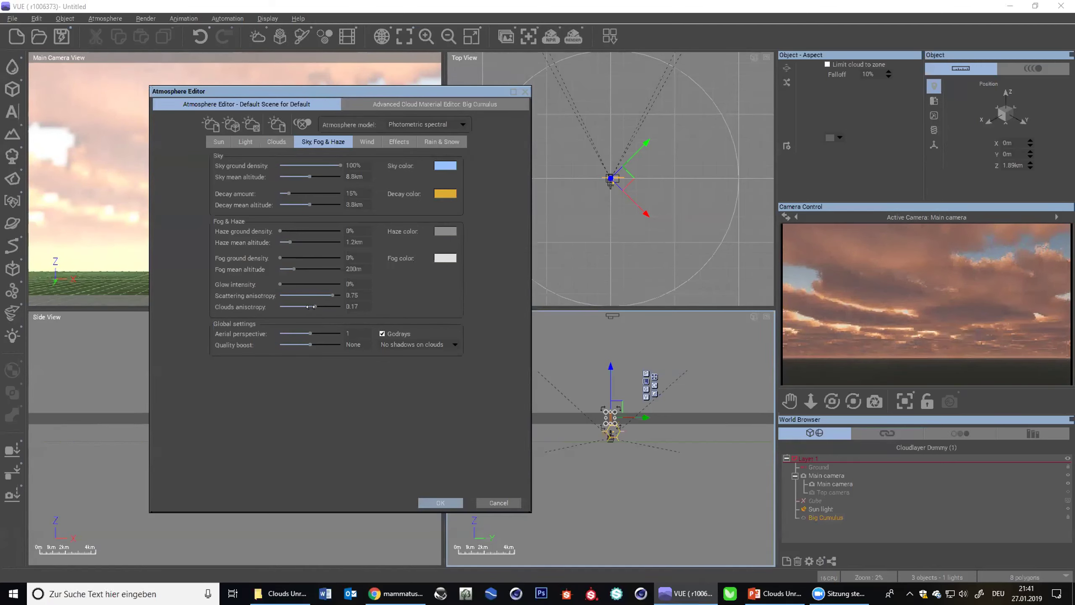
pyautogui.moveTo(311, 306); pyautogui.dragTo(326, 306)
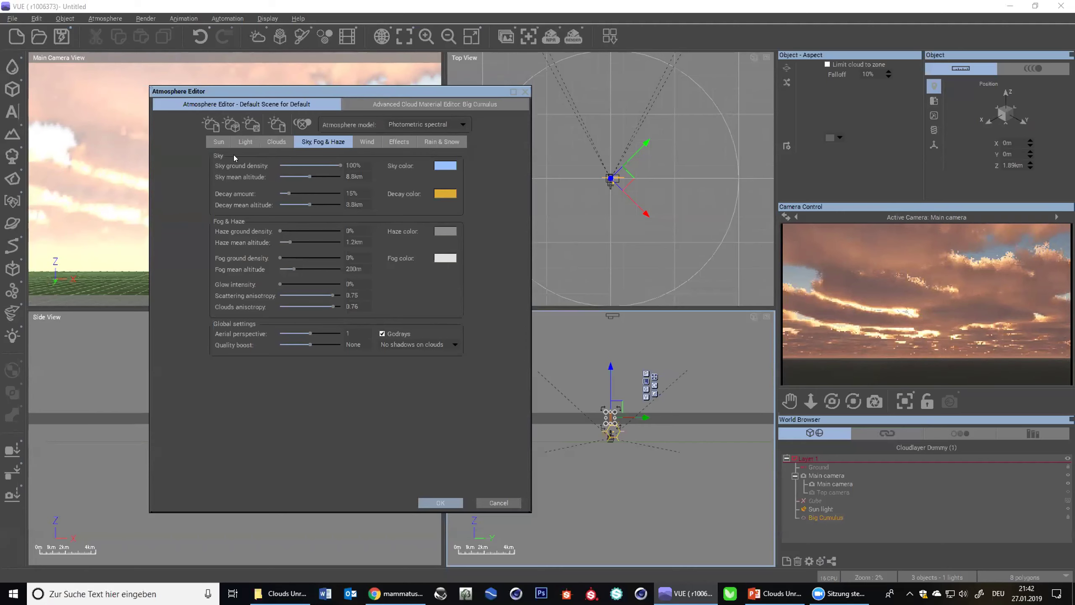
# - Check the sun's pitch, then drop the sky decay mean altitude from 8.8 km to 1.953 km
pyautogui.click(218, 142)
pyautogui.doubleClick(369, 277)
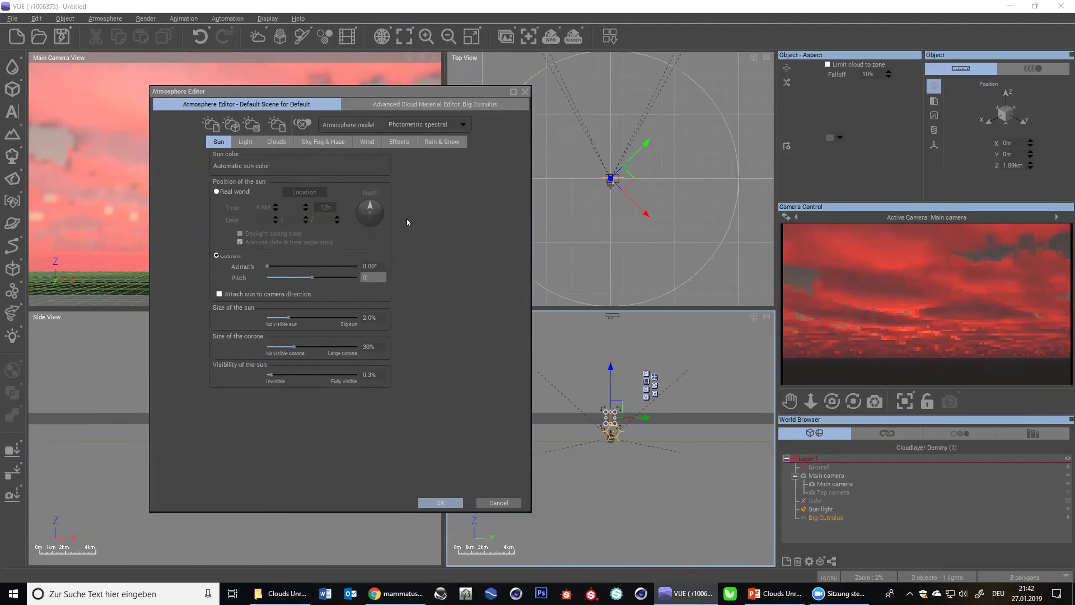
pyautogui.click(322, 142)
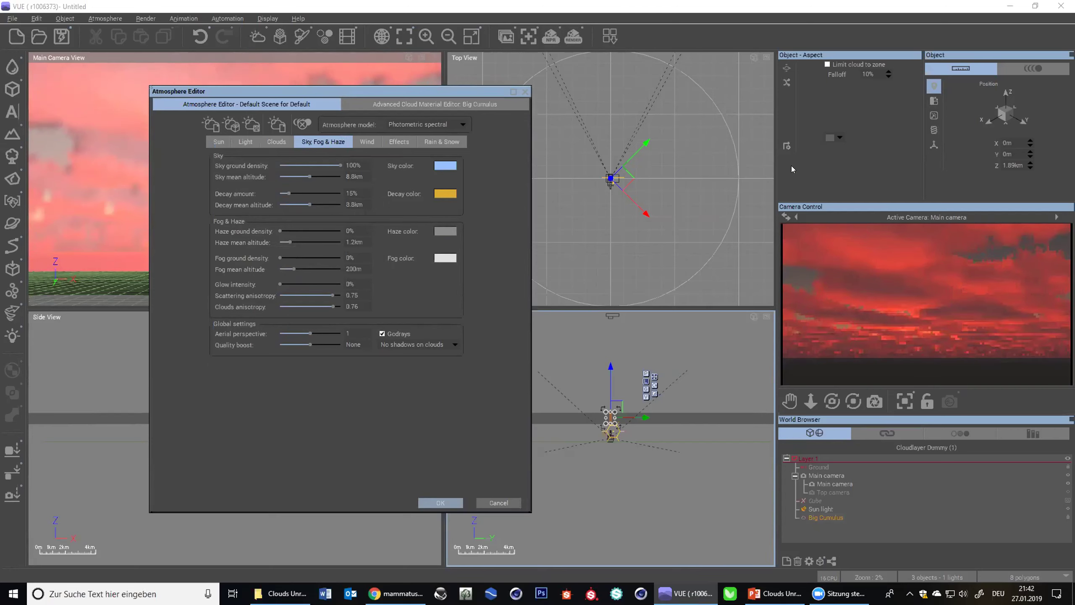
pyautogui.moveTo(1008, 352)
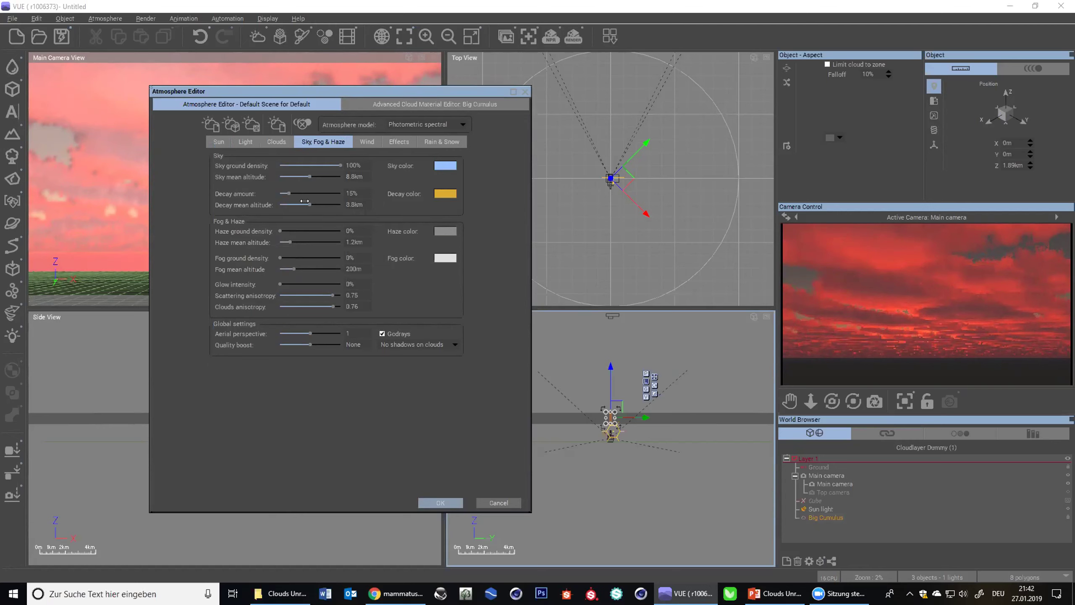
pyautogui.moveTo(304, 201); pyautogui.dragTo(296, 201)
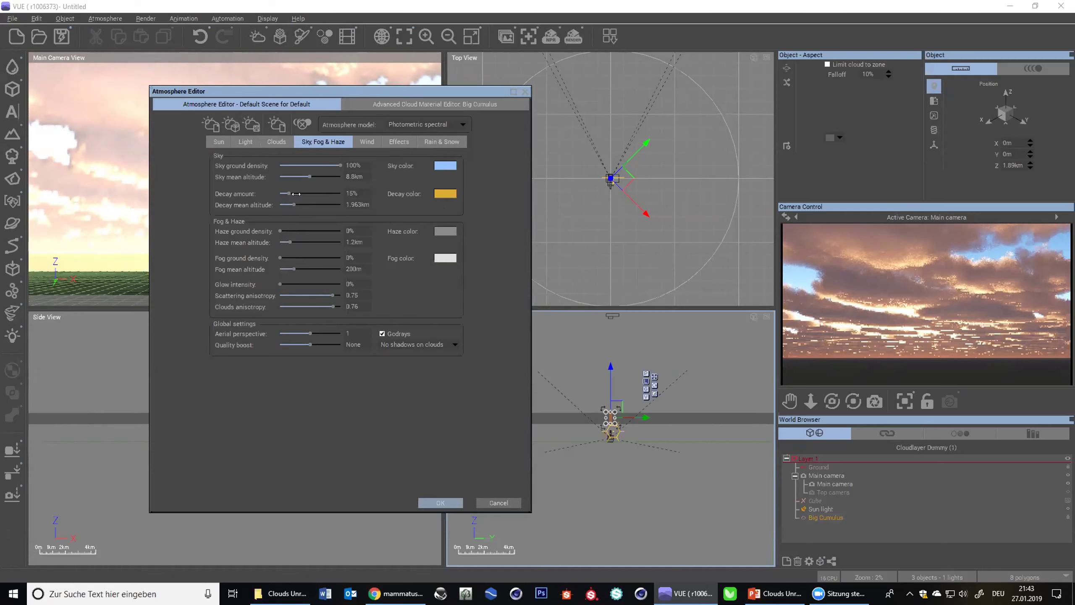
# - Set the Light tab's ambient colour to dark blue and raise the sky decay amount from 15% to 27%
pyautogui.click(277, 142)
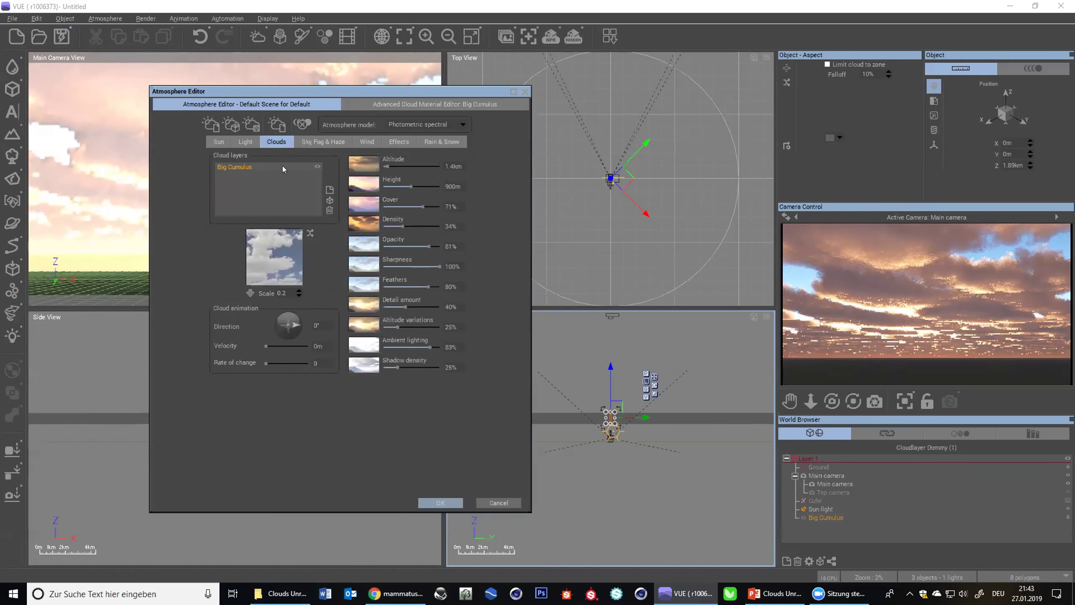
pyautogui.click(245, 141)
pyautogui.click(425, 295)
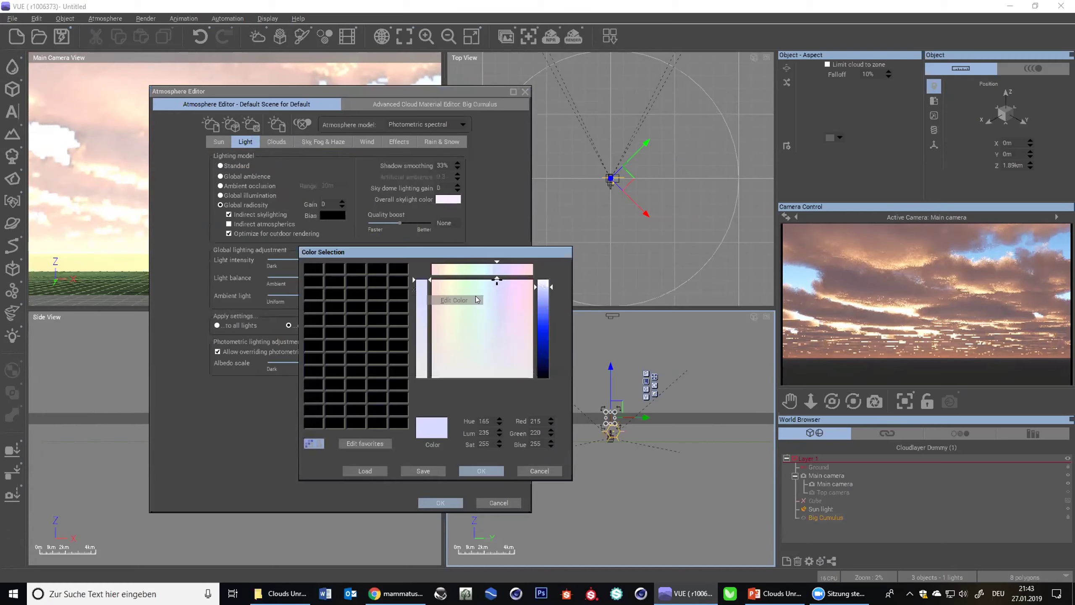
pyautogui.click(543, 347)
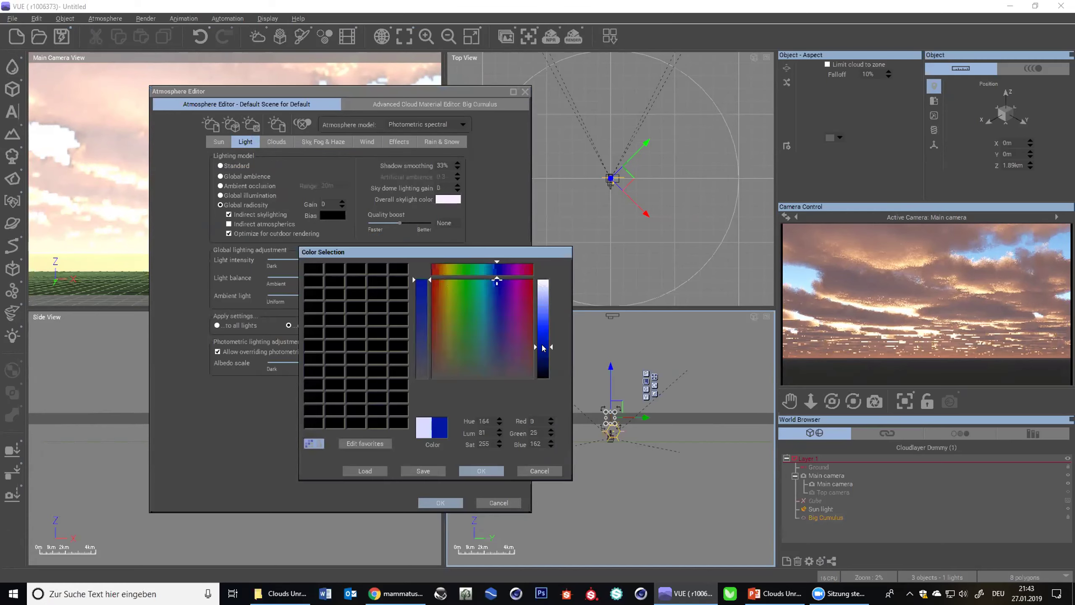
pyautogui.click(481, 471)
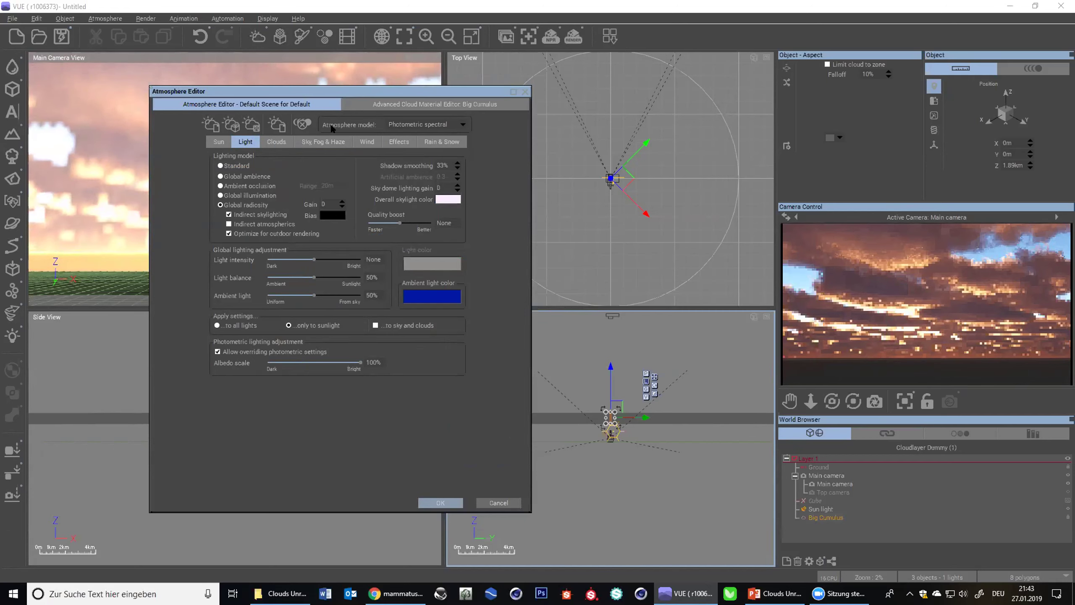
pyautogui.click(323, 142)
pyautogui.moveTo(289, 193); pyautogui.dragTo(297, 194)
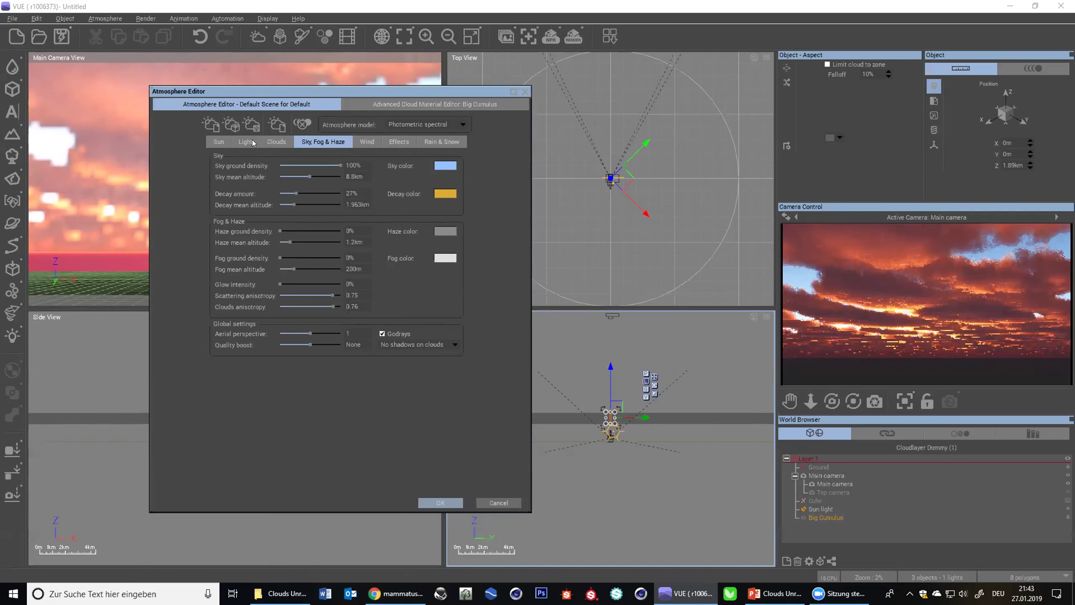
# - Lower Big Cumulus density to 18% and enter 150 as its opacity
pyautogui.click(277, 142)
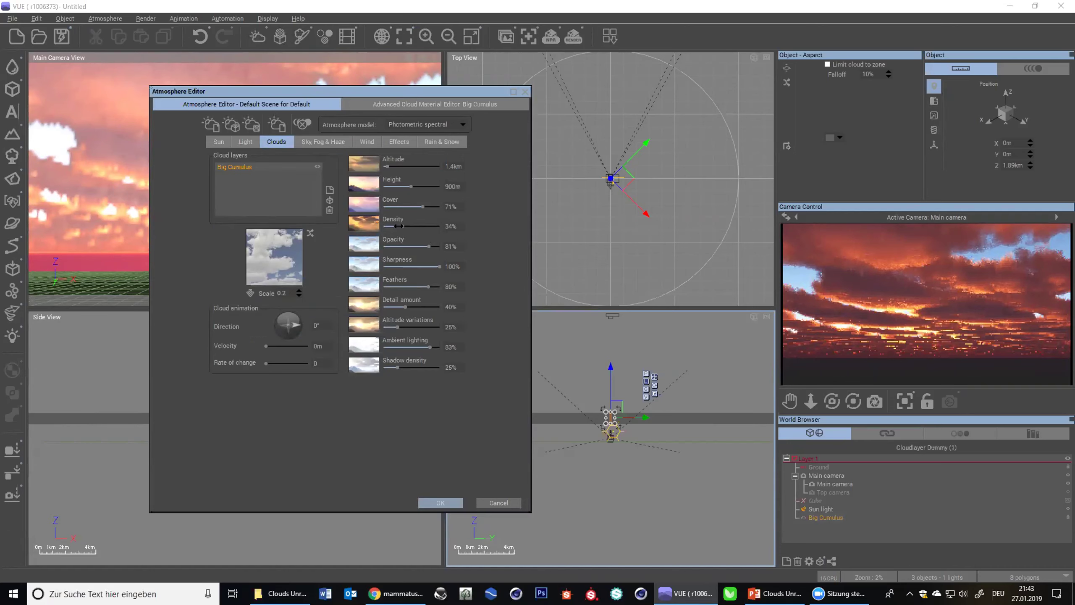
pyautogui.moveTo(402, 225); pyautogui.dragTo(391, 226)
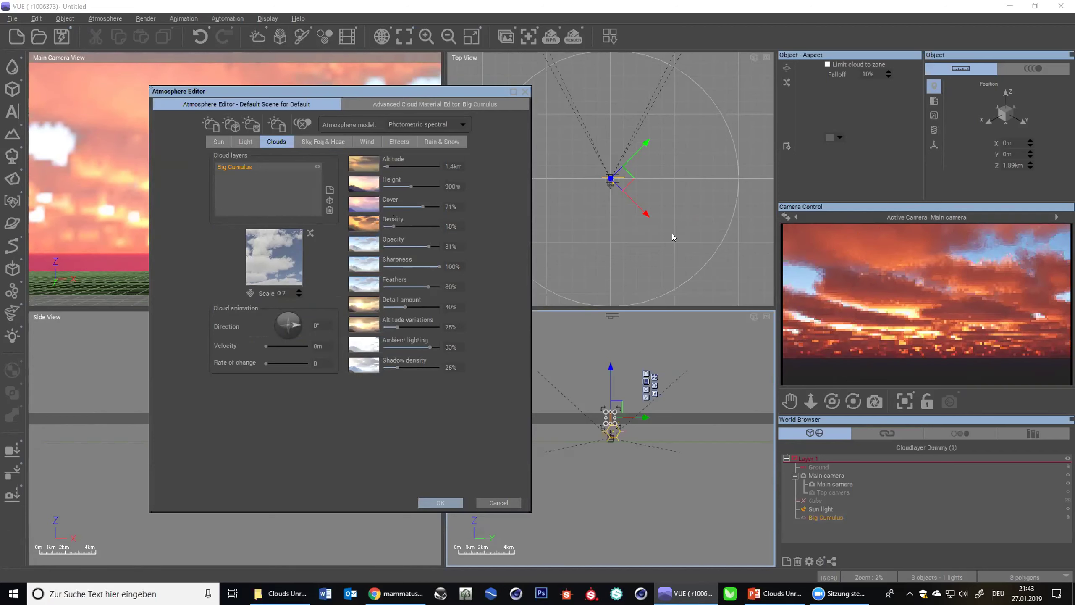
pyautogui.click(451, 246)
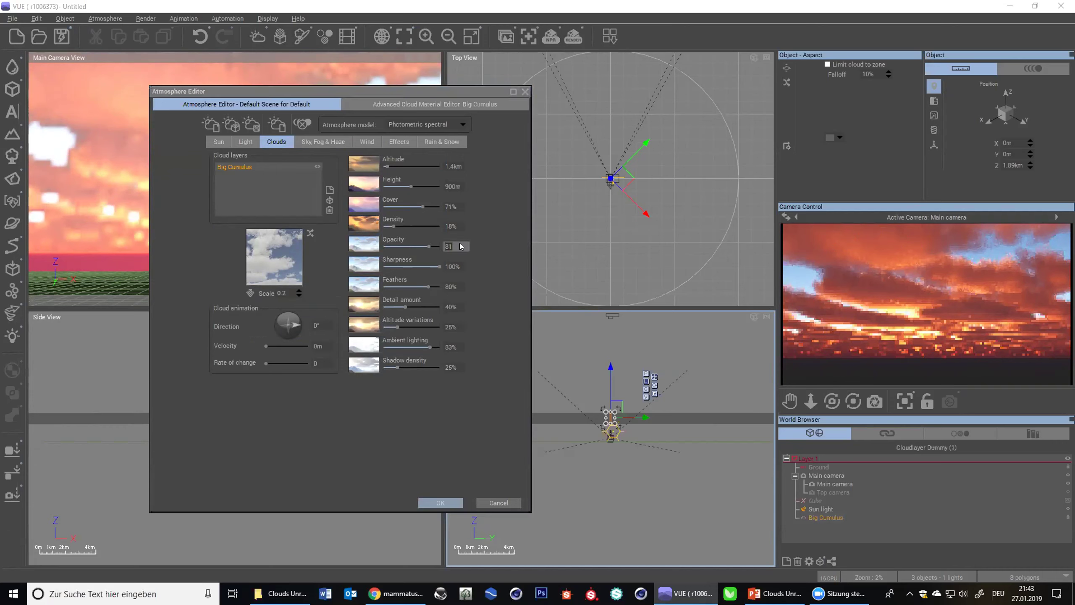
pyautogui.write('150')
pyautogui.press('Return')
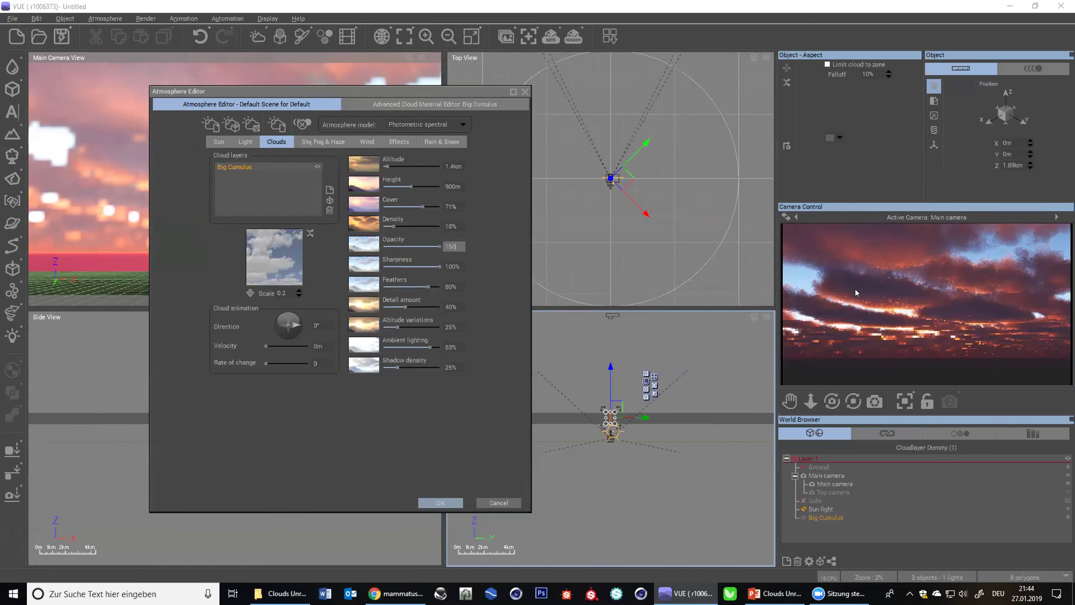
pyautogui.click(245, 143)
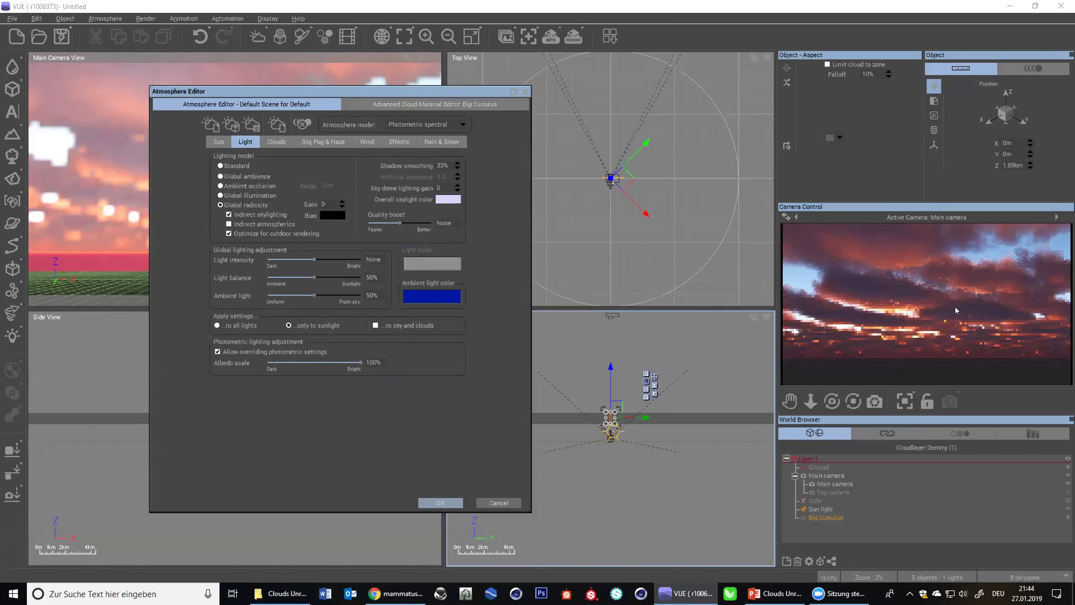
pyautogui.click(280, 142)
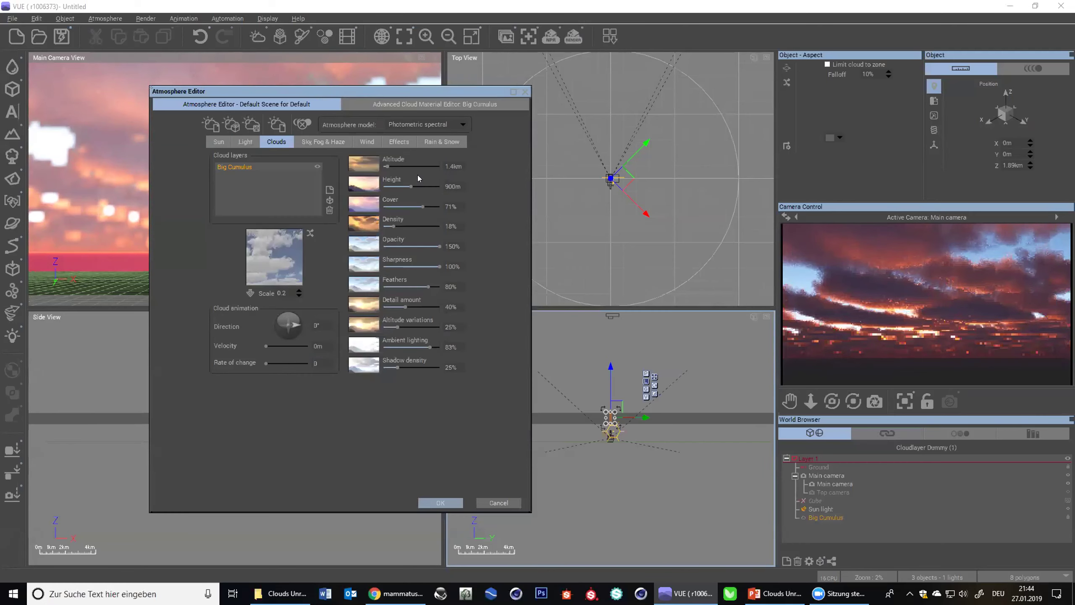
# - Raise Big Cumulus altitude to 2.4 km, cover to 73%, and set opacity back to 100%
pyautogui.moveTo(399, 166); pyautogui.dragTo(404, 165)
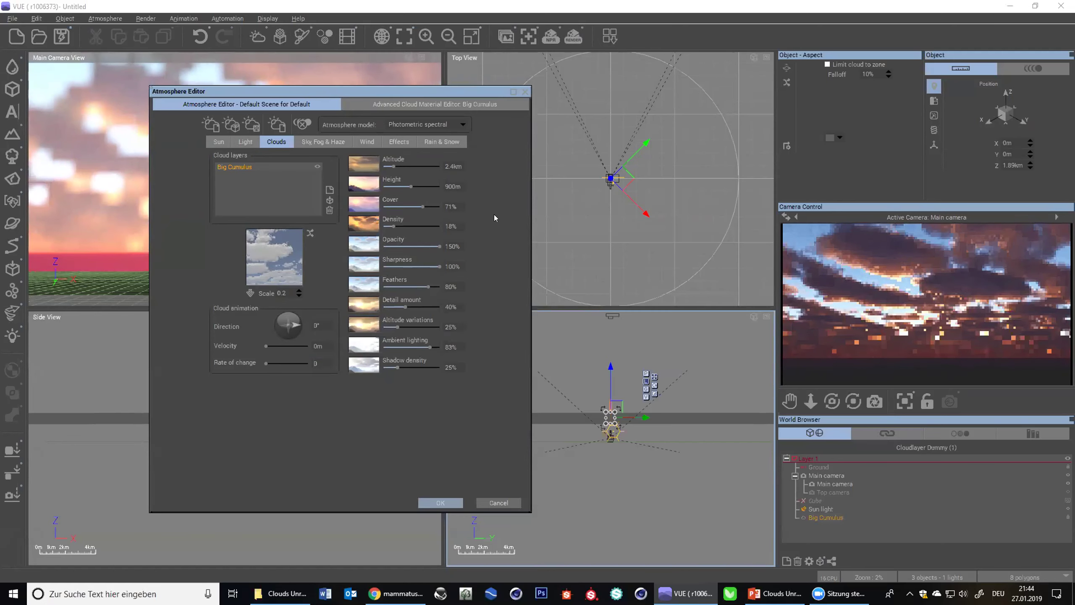
pyautogui.moveTo(417, 209); pyautogui.dragTo(421, 207)
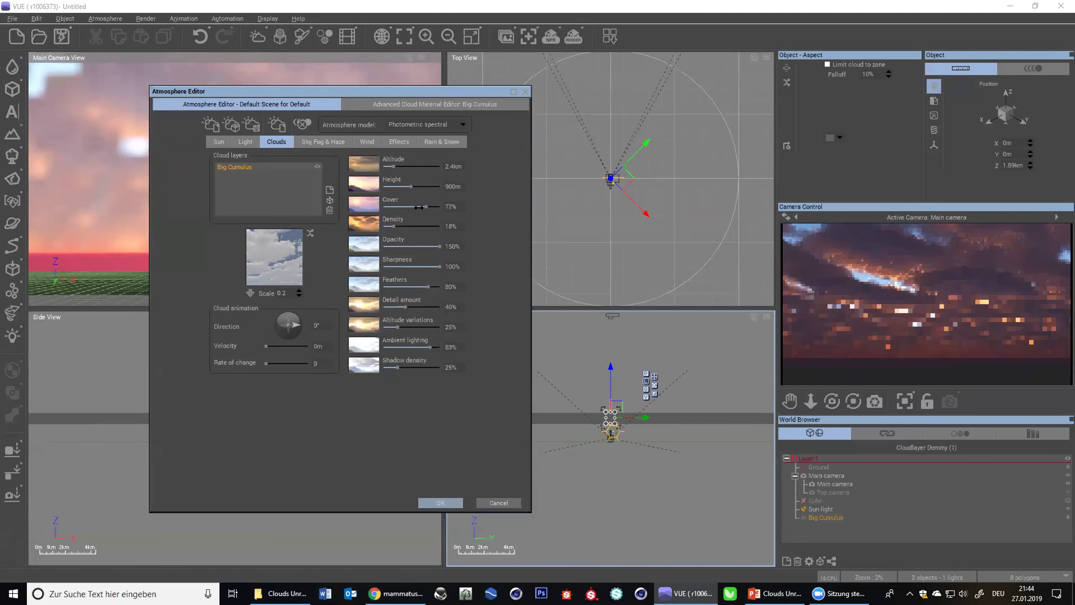
pyautogui.moveTo(436, 246); pyautogui.dragTo(428, 245)
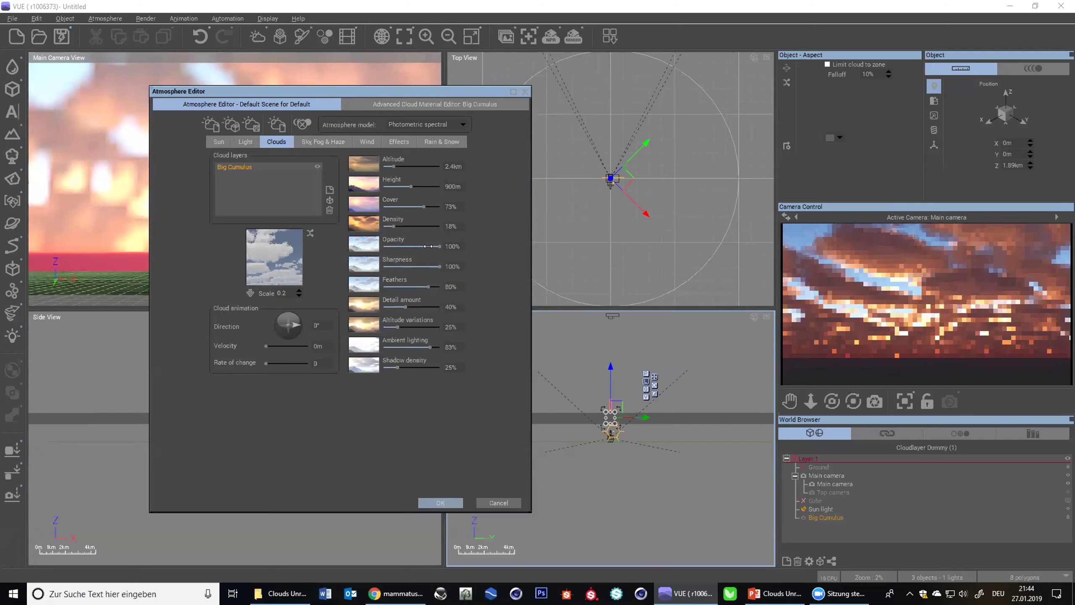
# - Set the clouds' ambient lighting to 46%, then switch over to the PowerPoint presentation
pyautogui.moveTo(408, 342); pyautogui.dragTo(406, 346)
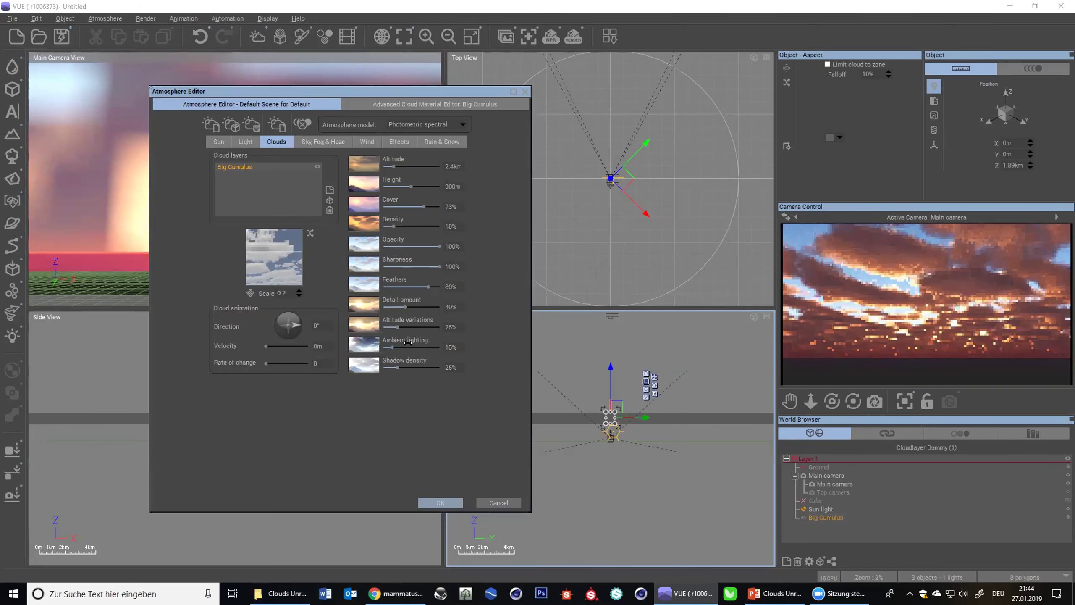
pyautogui.moveTo(407, 346); pyautogui.dragTo(412, 347)
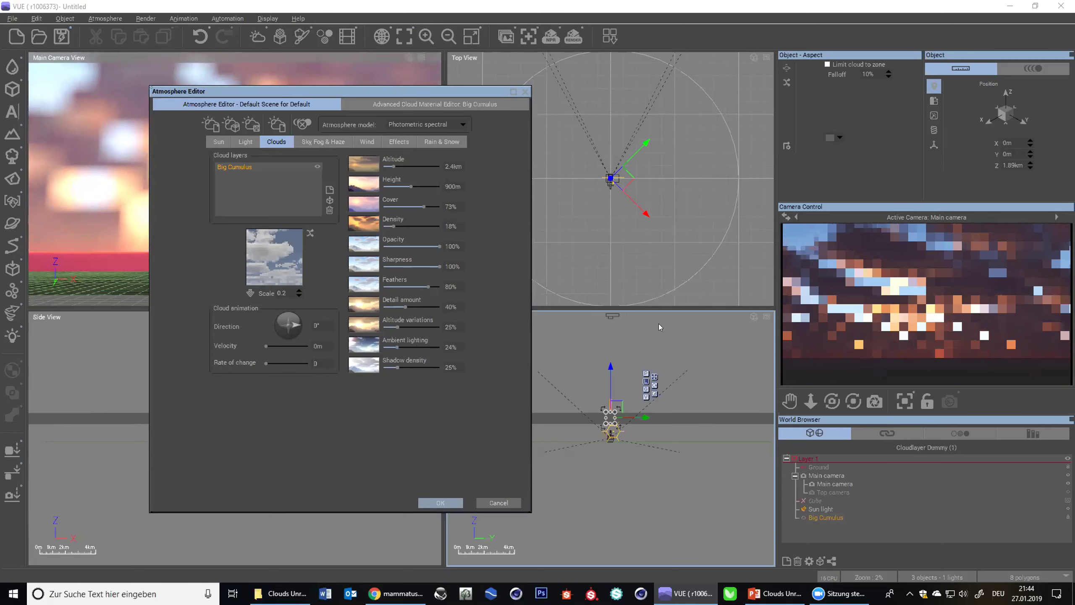
pyautogui.moveTo(399, 345); pyautogui.dragTo(409, 346)
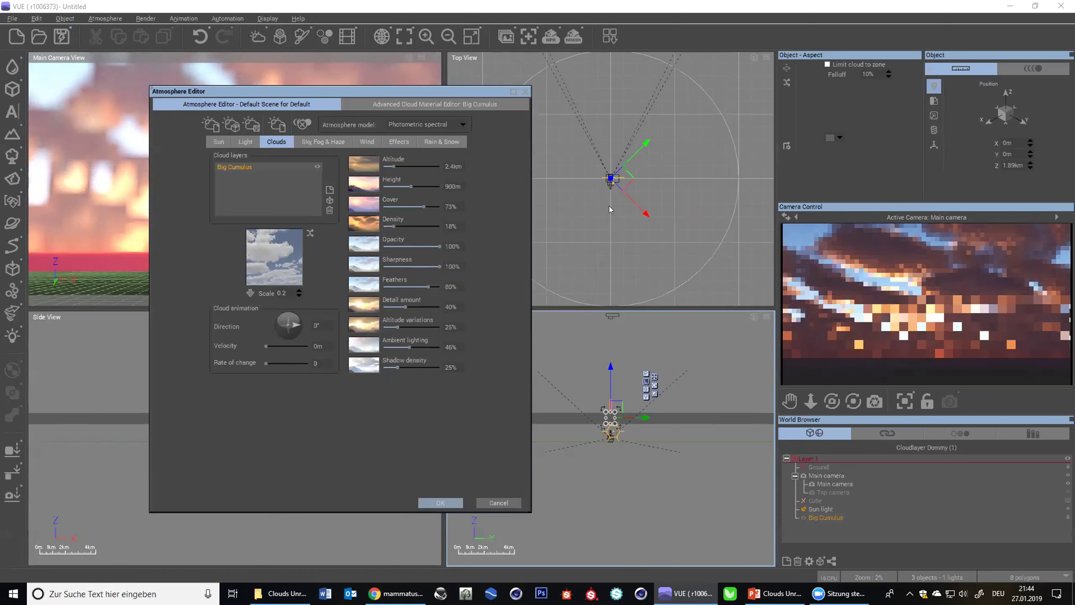
pyautogui.rightClick(968, 299)
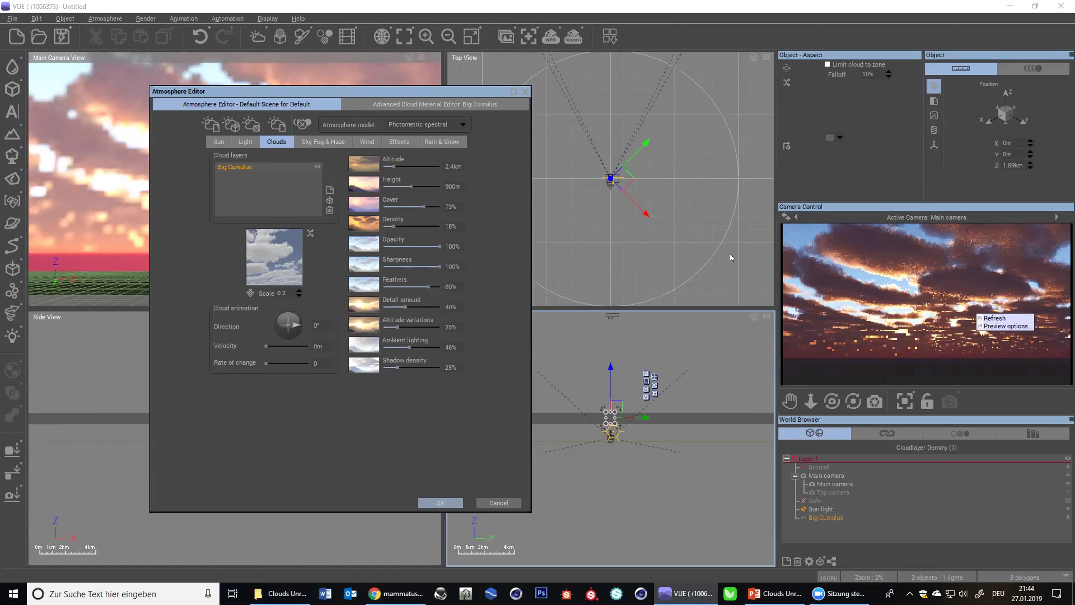
pyautogui.click(775, 594)
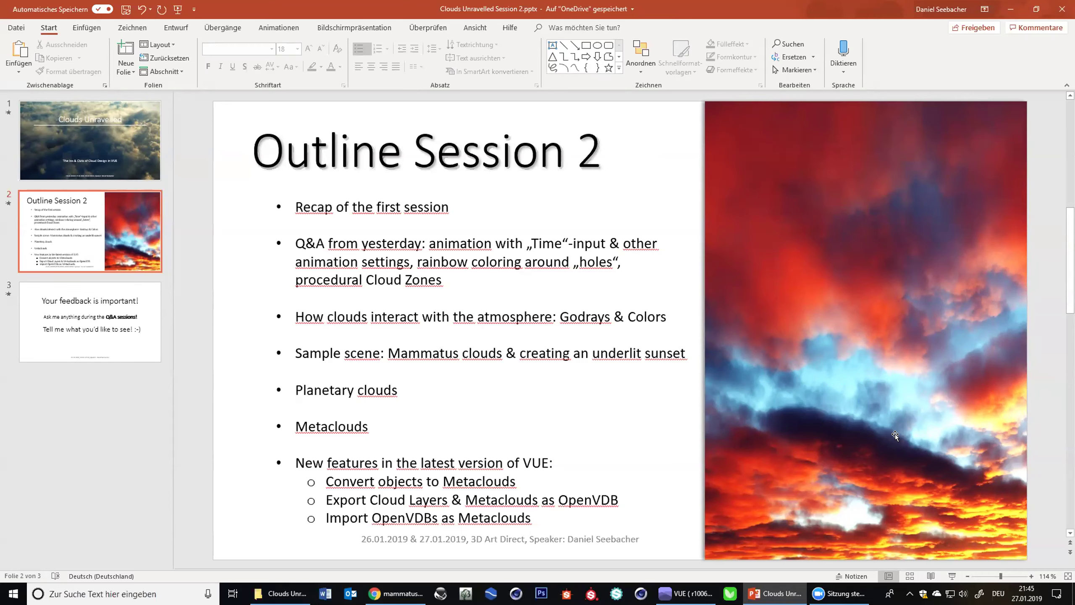
# - Switch from PowerPoint back to VUE's Atmosphere Editor with Alt+Tab
pyautogui.hotkey('alt', 'Tab')
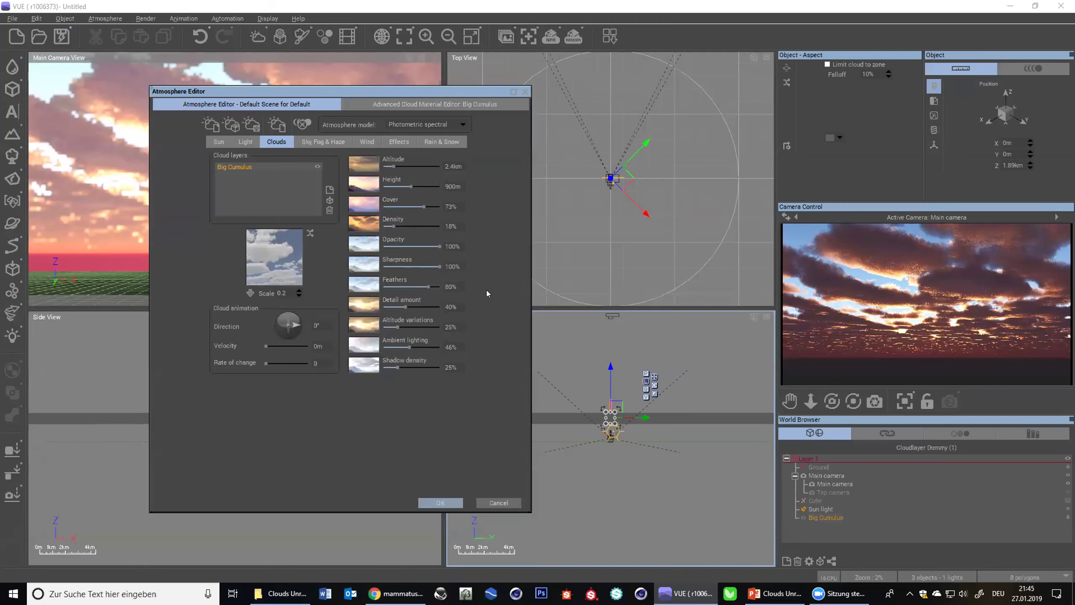
pyautogui.click(334, 141)
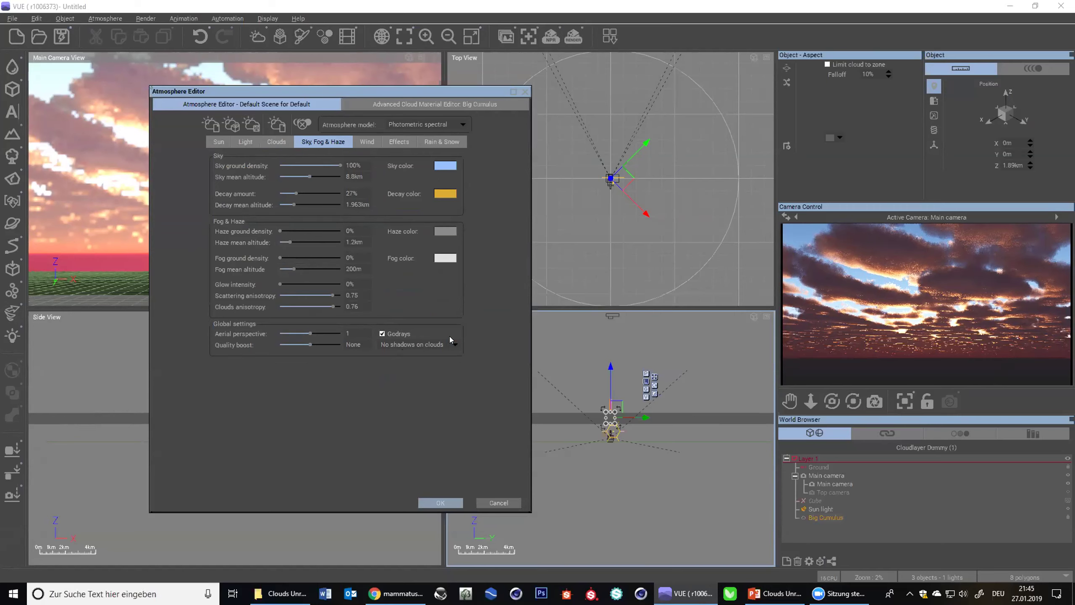
pyautogui.click(275, 141)
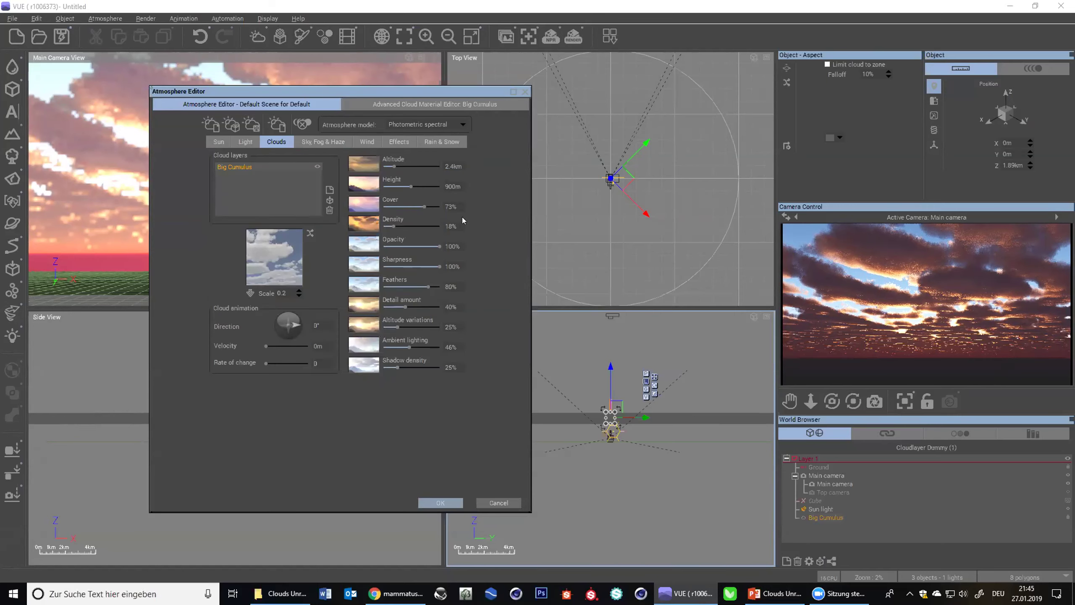
# - Give Big Cumulus 100% cover, 27% density, 69% opacity, 0% sharpness and 54% ambient lighting
pyautogui.moveTo(419, 205); pyautogui.dragTo(440, 226)
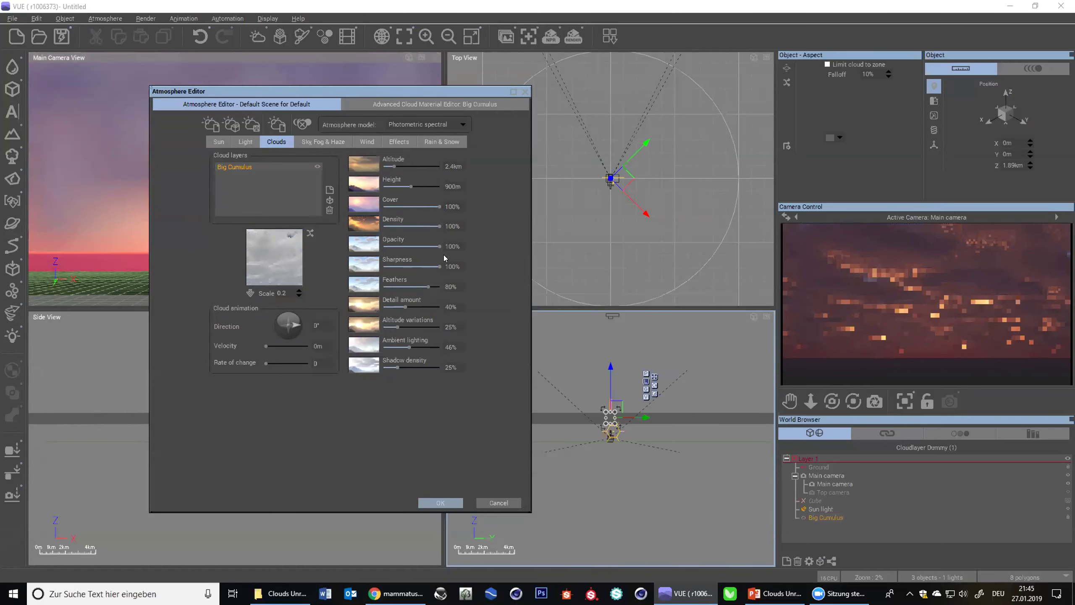
pyautogui.moveTo(439, 266); pyautogui.dragTo(384, 307)
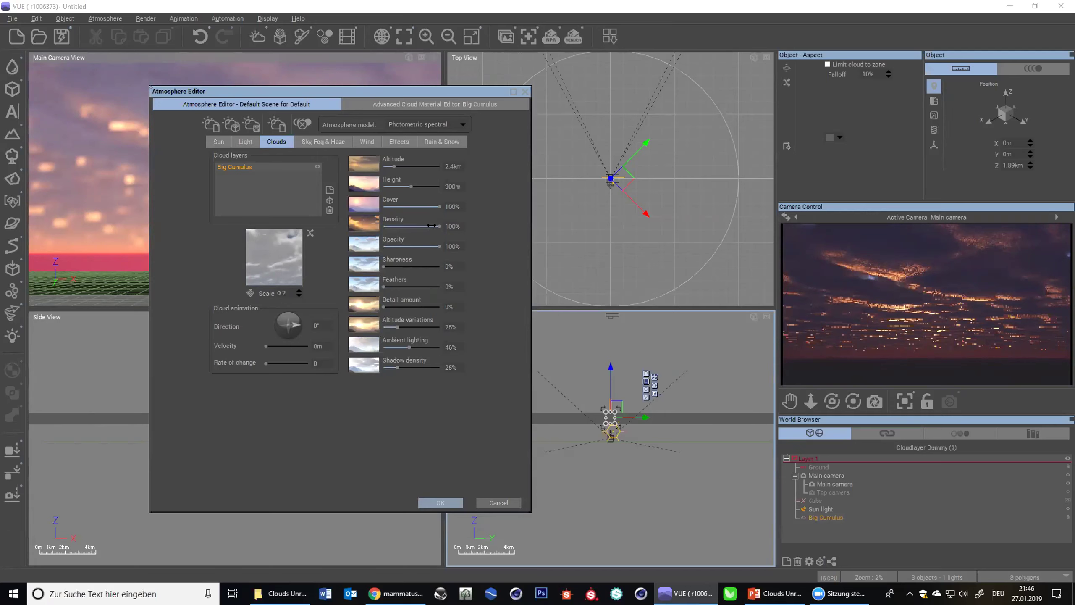
pyautogui.moveTo(430, 226); pyautogui.dragTo(391, 226)
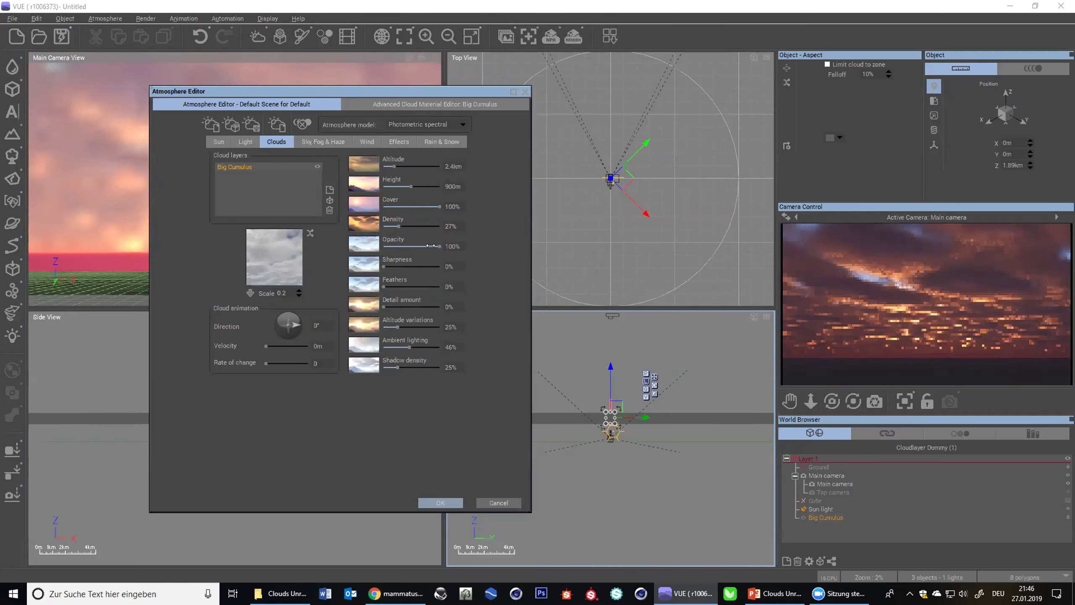
pyautogui.moveTo(430, 245)
pyautogui.mouseDown()
pyautogui.moveTo(410, 243)
pyautogui.moveTo(422, 245)
pyautogui.mouseUp()
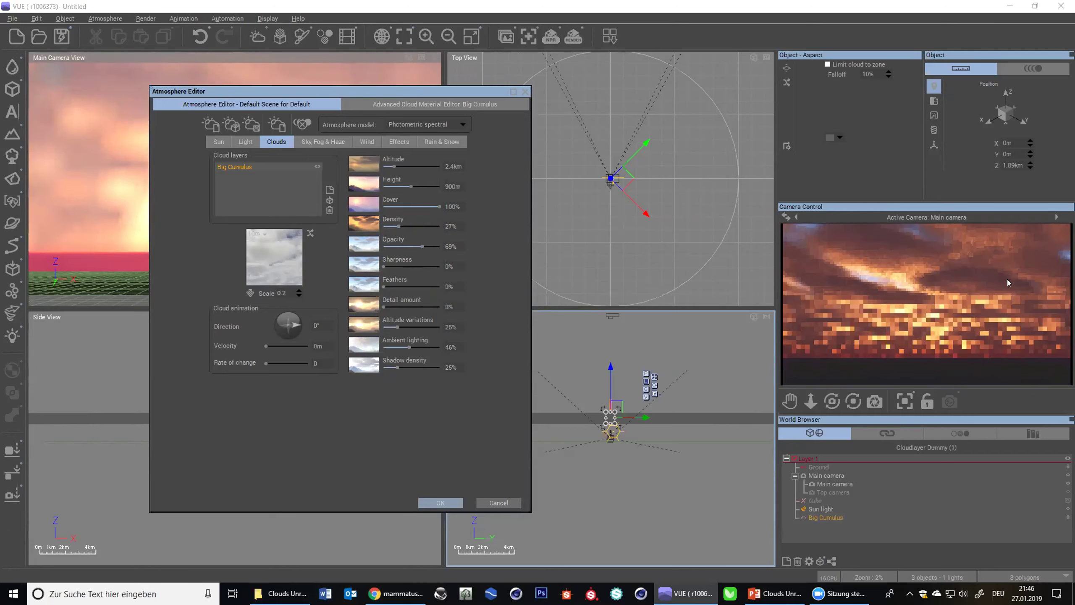
pyautogui.moveTo(409, 348); pyautogui.dragTo(359, 341)
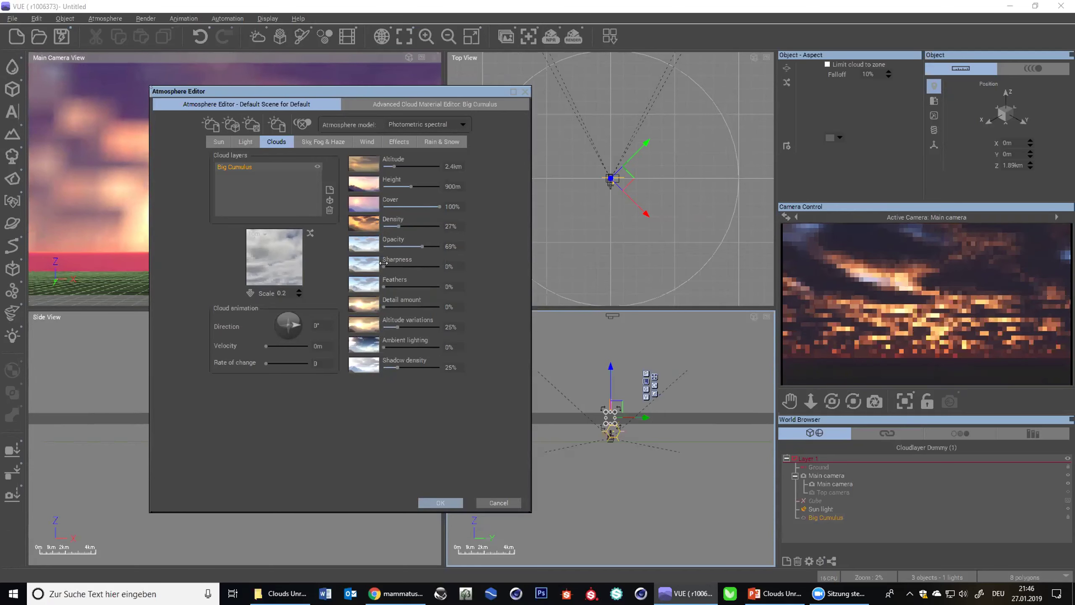
pyautogui.moveTo(382, 263); pyautogui.dragTo(471, 269)
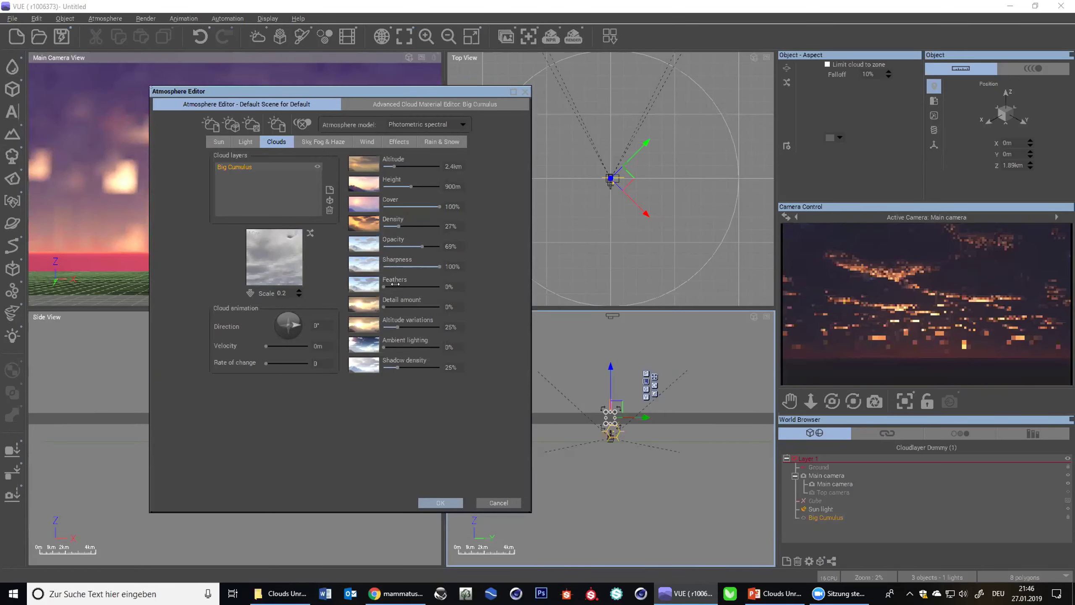
pyautogui.moveTo(418, 261); pyautogui.dragTo(383, 265)
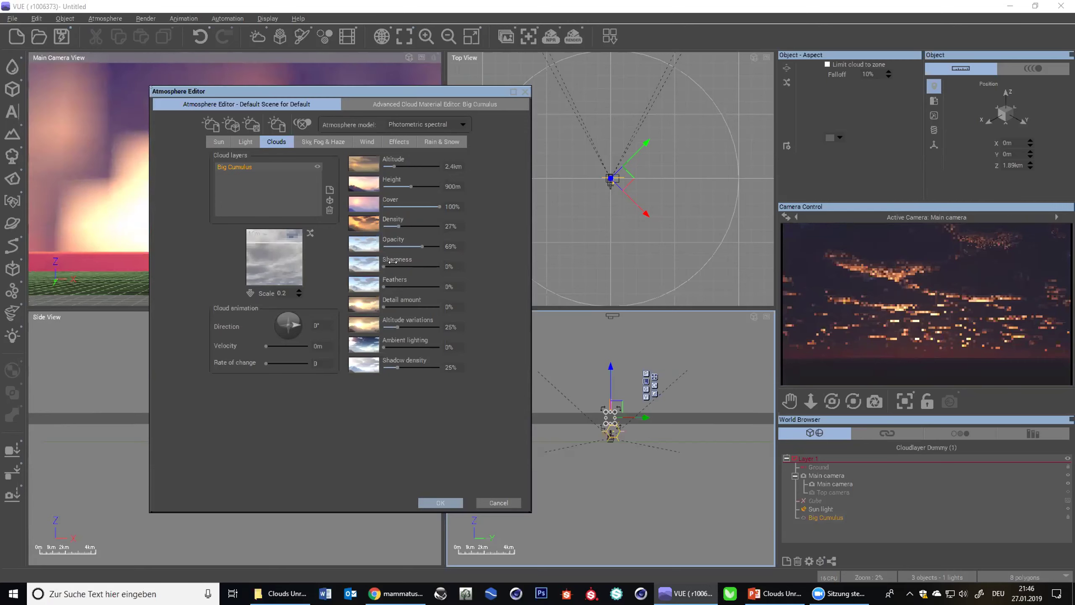
pyautogui.moveTo(394, 346); pyautogui.dragTo(414, 348)
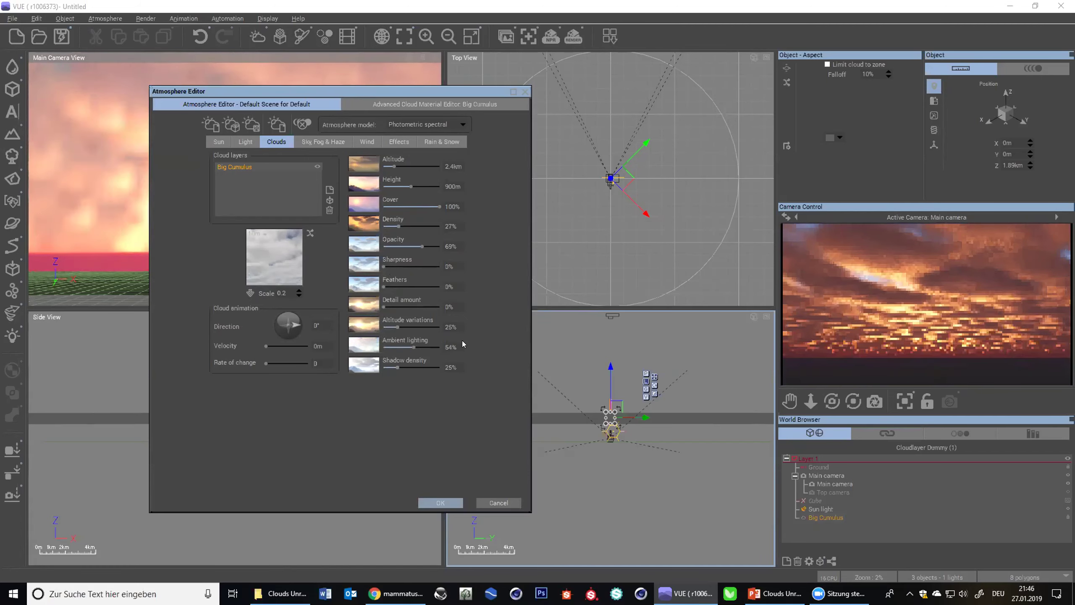
# - Open the cloud material in Edit Material, then return to the Sky, Fog & Haze settings
pyautogui.rightClick(263, 264)
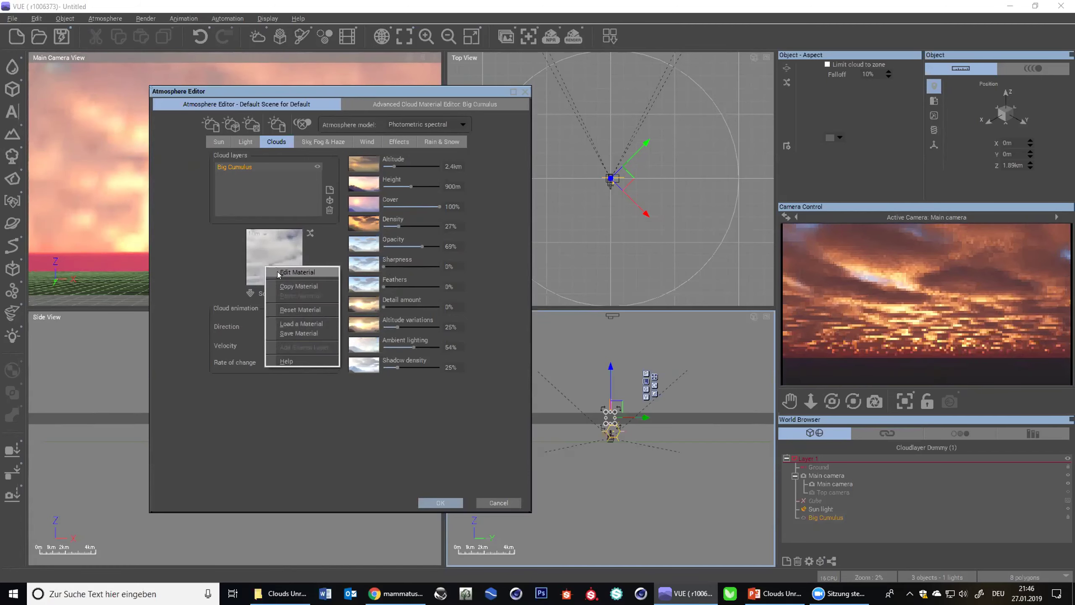
pyautogui.click(292, 271)
pyautogui.click(246, 103)
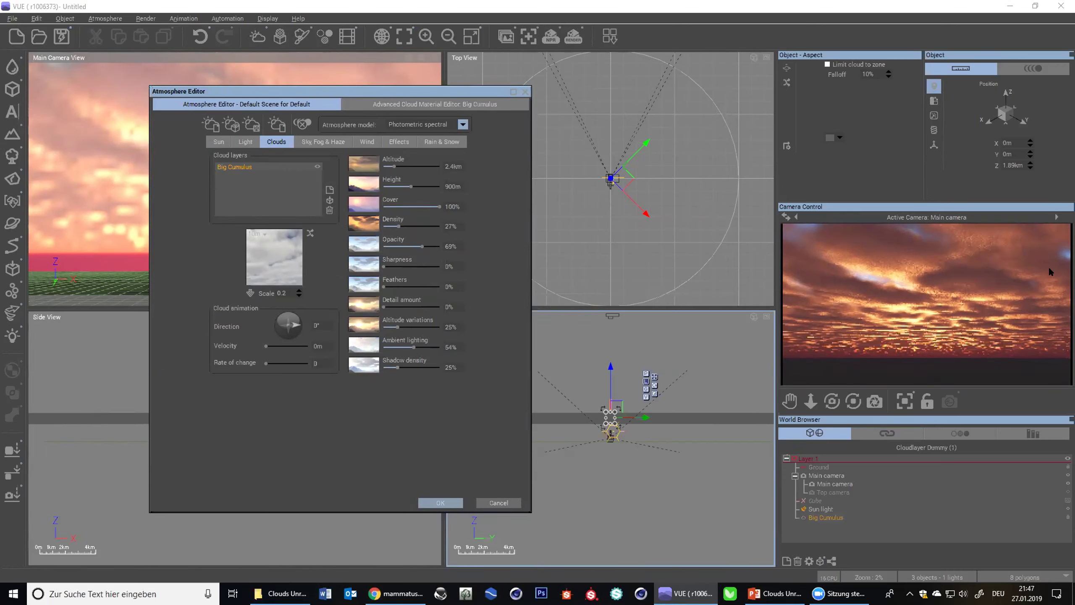
pyautogui.click(327, 143)
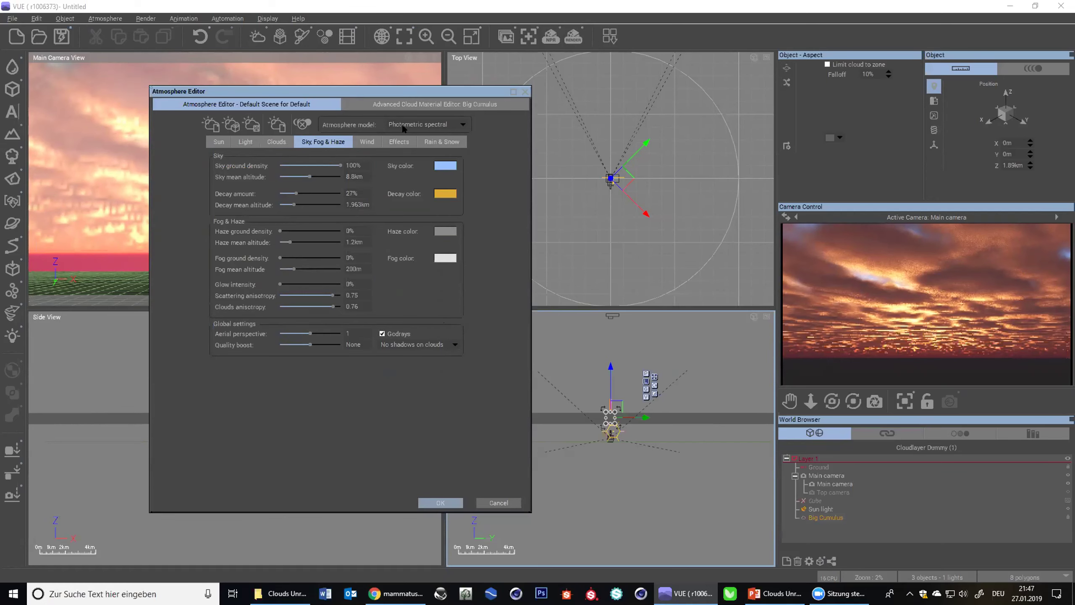
# - Move the Atmosphere Editor aside, turn off Godrays, and select the Sun and Big Cumulus layer
pyautogui.moveTo(394, 90); pyautogui.dragTo(499, 77)
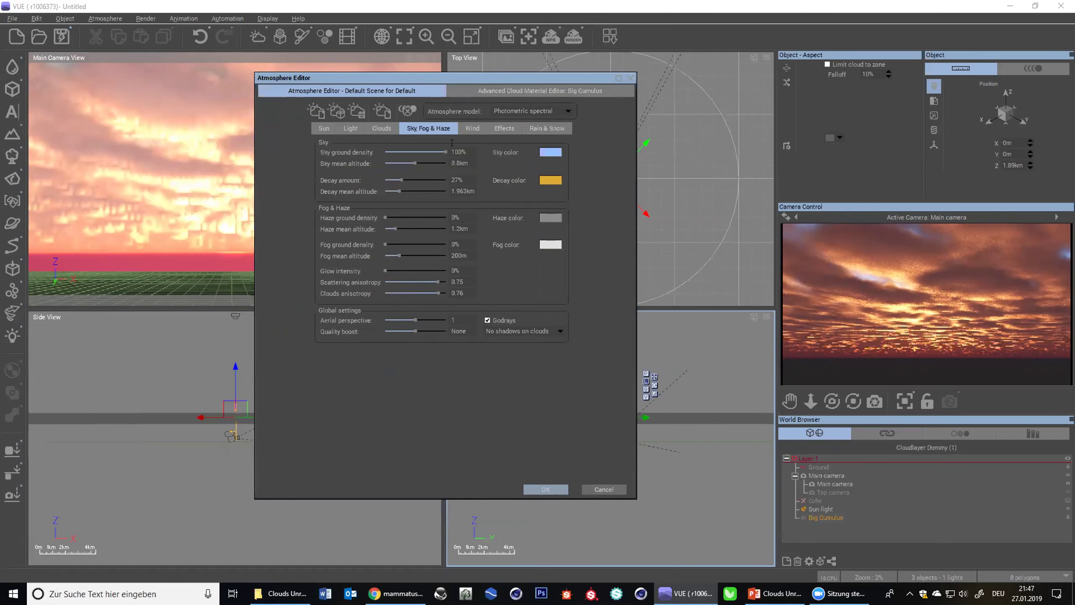
pyautogui.click(487, 319)
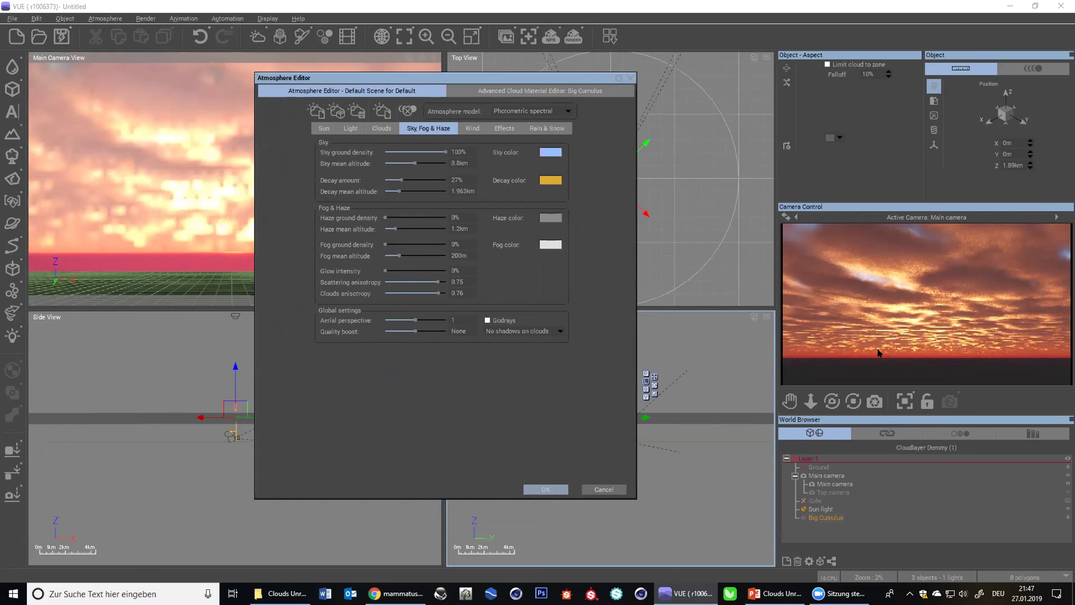
pyautogui.click(820, 508)
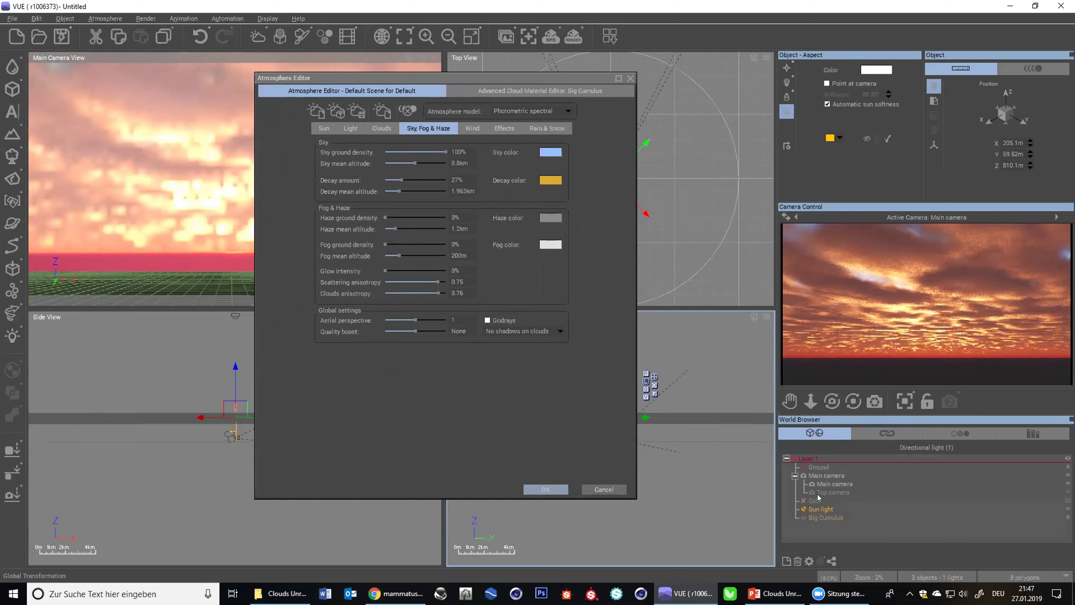
pyautogui.click(827, 517)
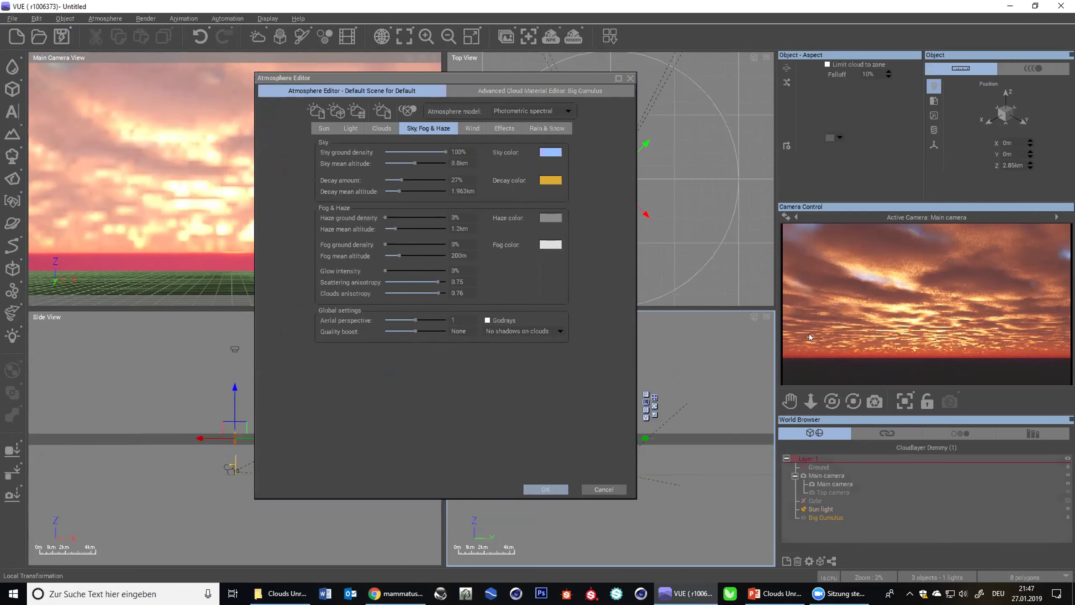
# - Set the cloud shadows option to Volumetric sunlight, then change it to Projected shadows on clouds
pyautogui.click(501, 329)
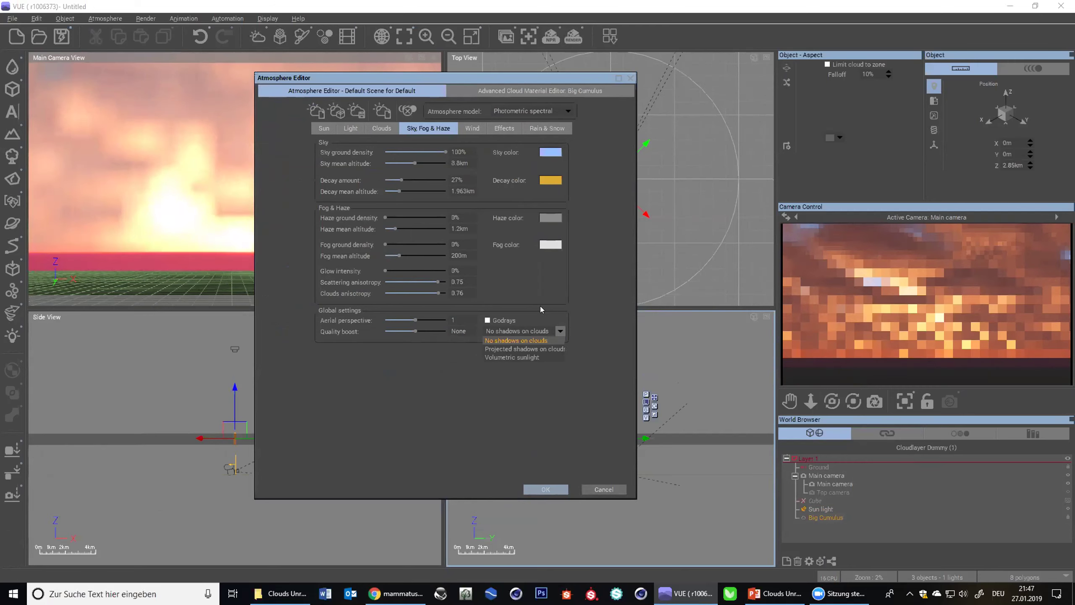
pyautogui.click(511, 356)
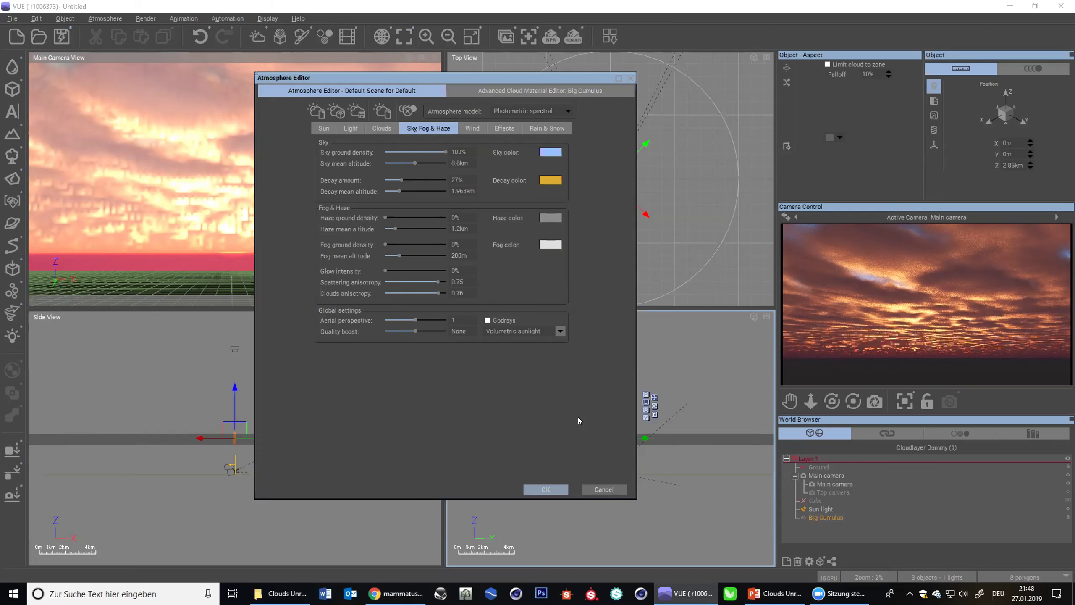
pyautogui.click(538, 334)
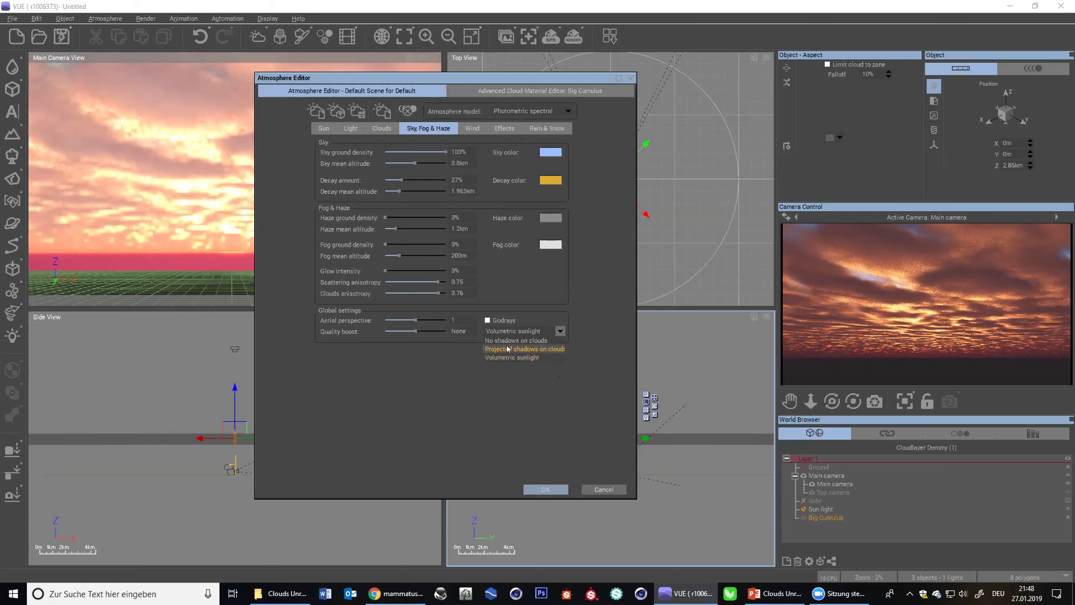
pyautogui.click(507, 348)
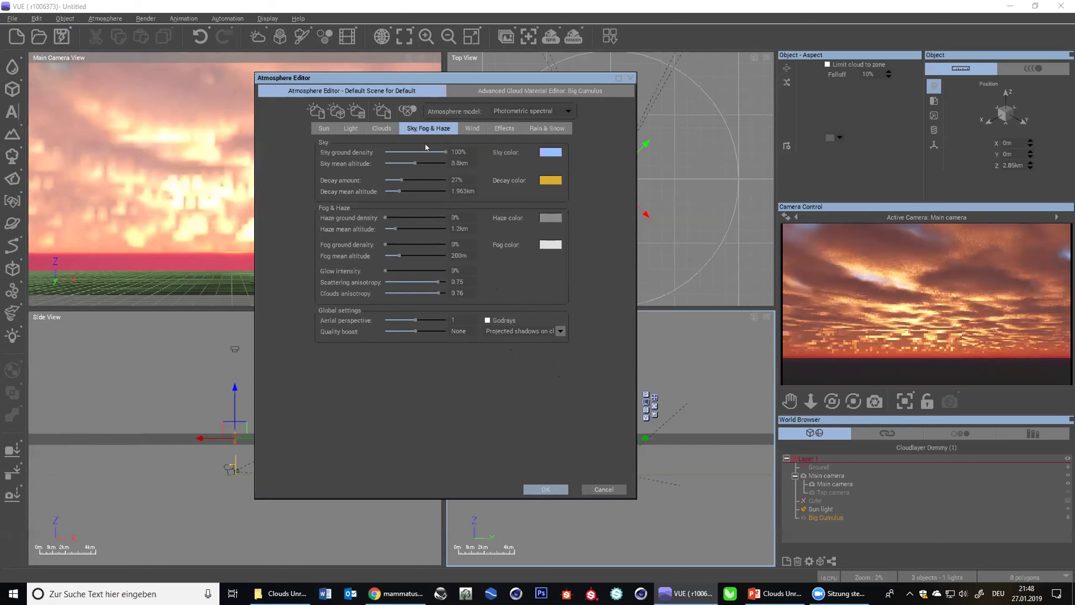
# - Raise Big Cumulus density to 59% and add the Thick Strato-Cumulus Layer from Cloud Materials
pyautogui.click(381, 128)
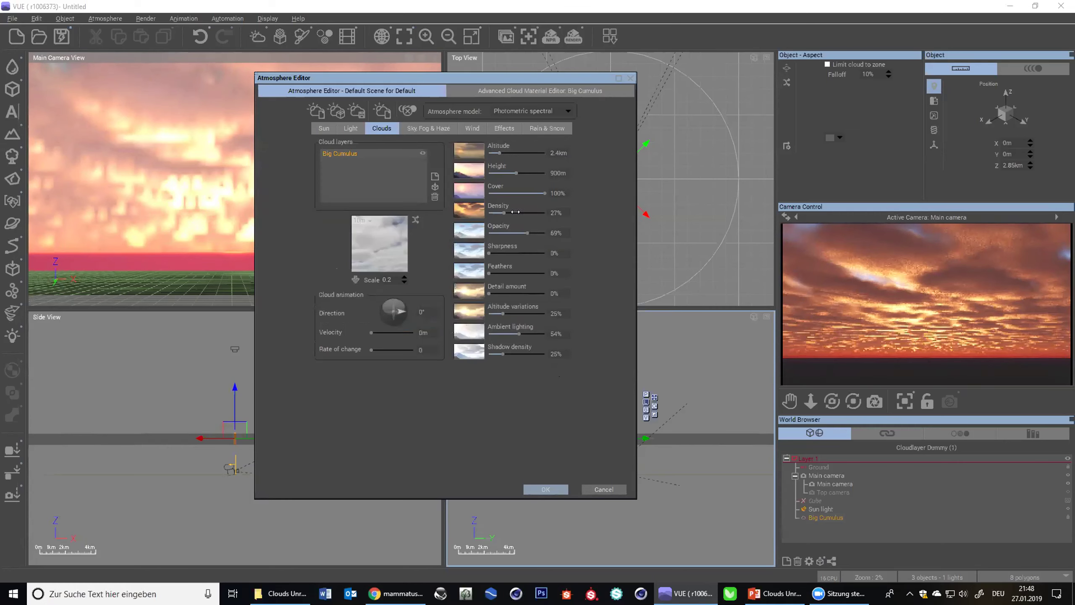
pyautogui.moveTo(503, 213); pyautogui.dragTo(521, 213)
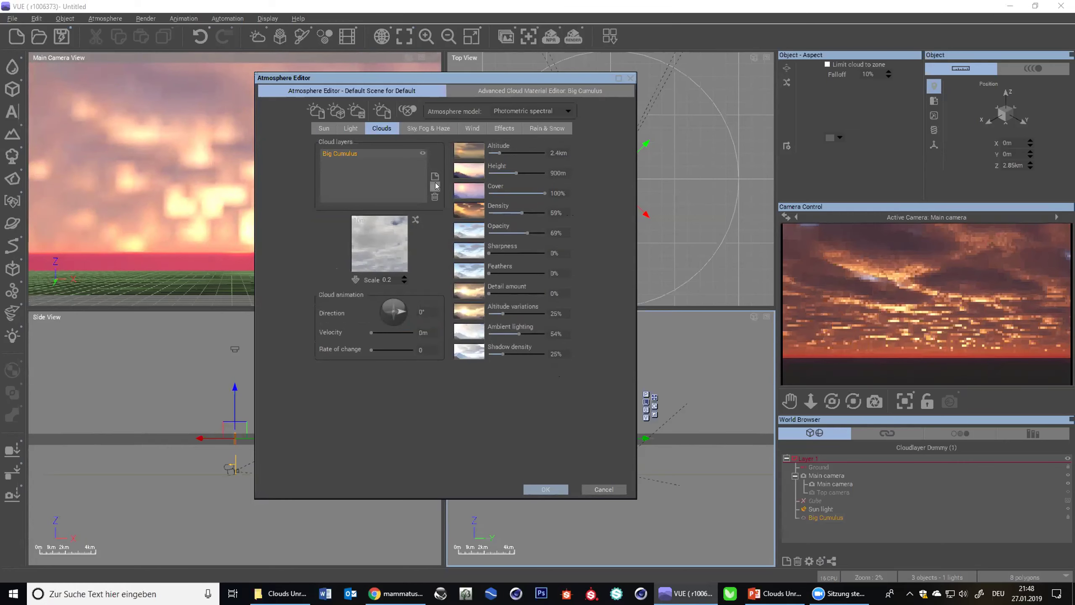
pyautogui.doubleClick(371, 223)
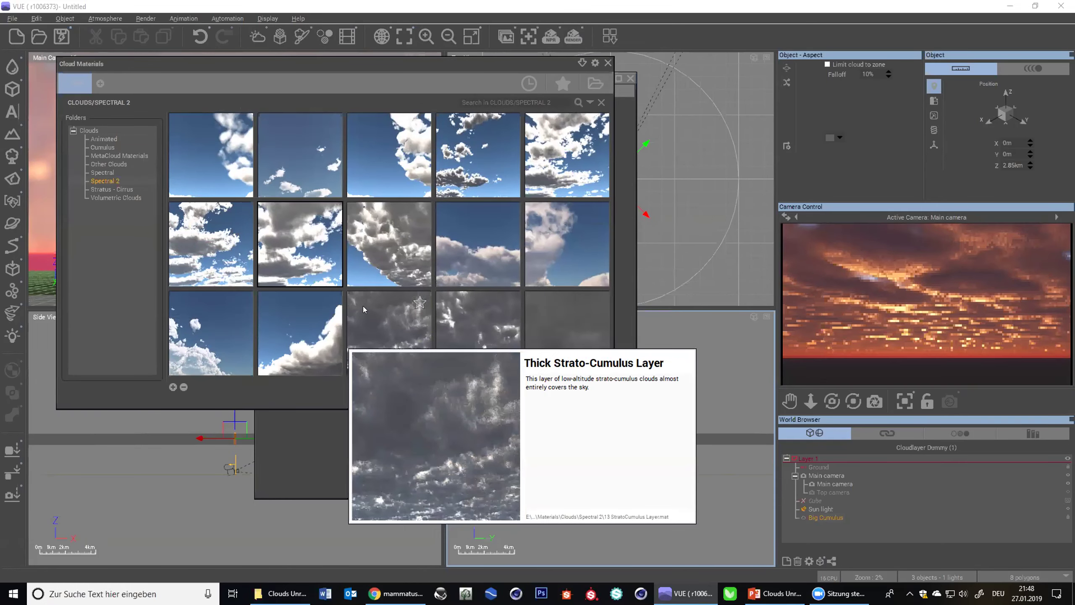
pyautogui.doubleClick(362, 306)
# - Lift the Thick Strato-Cumulus Layer's altitude from 1.8 km to 5 km
pyautogui.moveTo(491, 149); pyautogui.dragTo(496, 152)
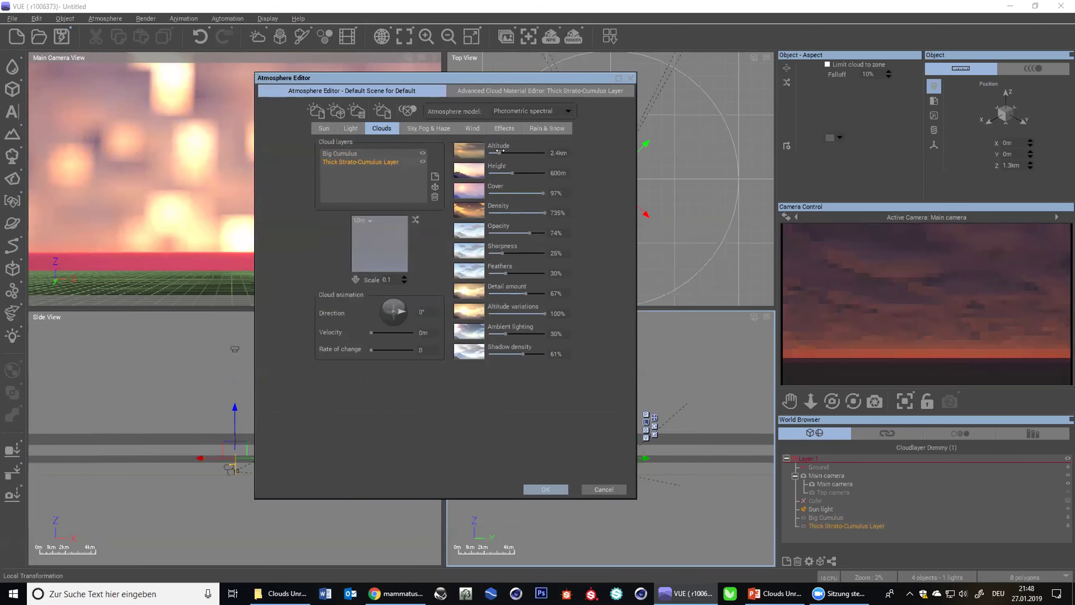
pyautogui.click(415, 125)
pyautogui.click(387, 129)
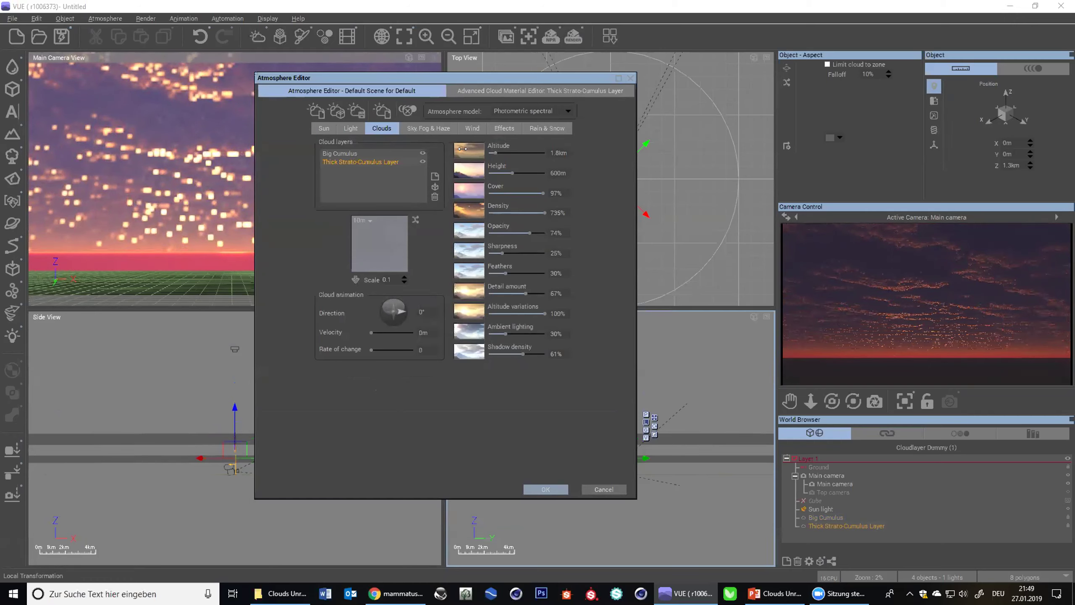
pyautogui.moveTo(502, 151); pyautogui.dragTo(514, 150)
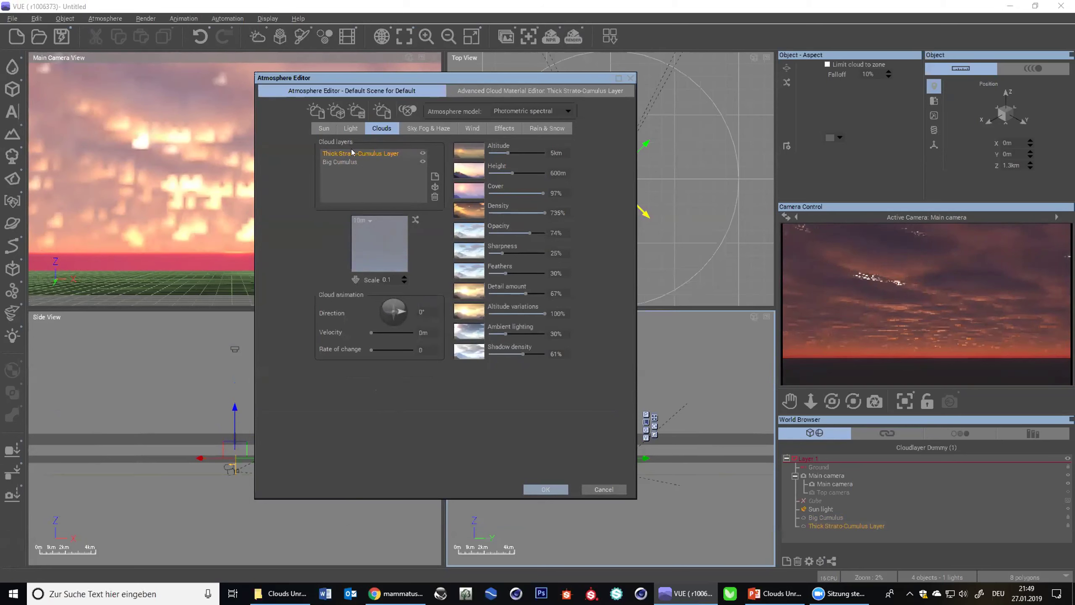
# - On the Sky, Fog & Haze tab, set the clouds to No shadows on clouds
pyautogui.click(419, 129)
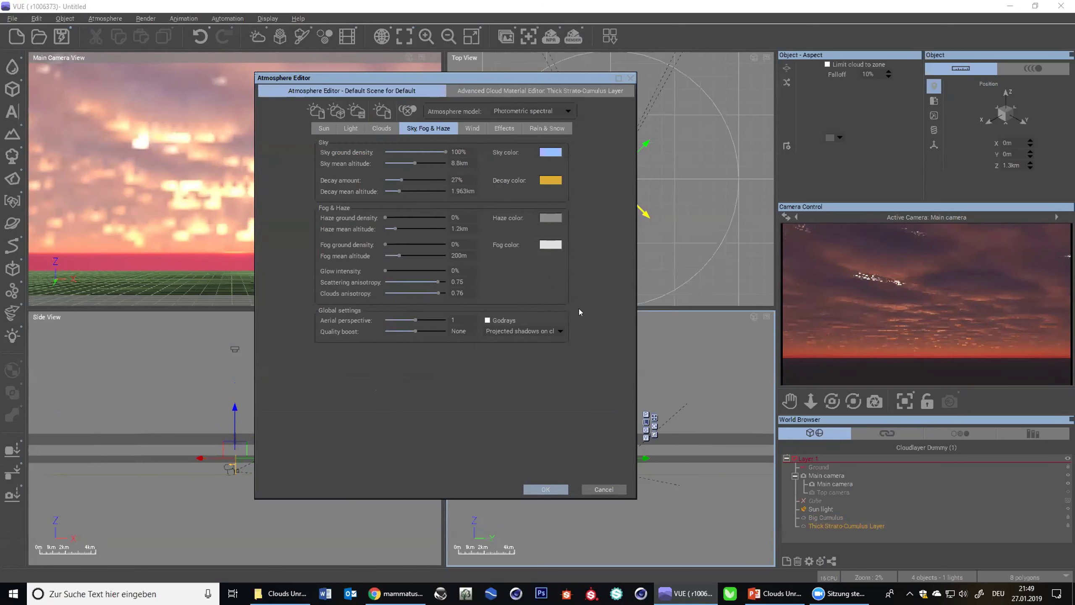
pyautogui.click(521, 330)
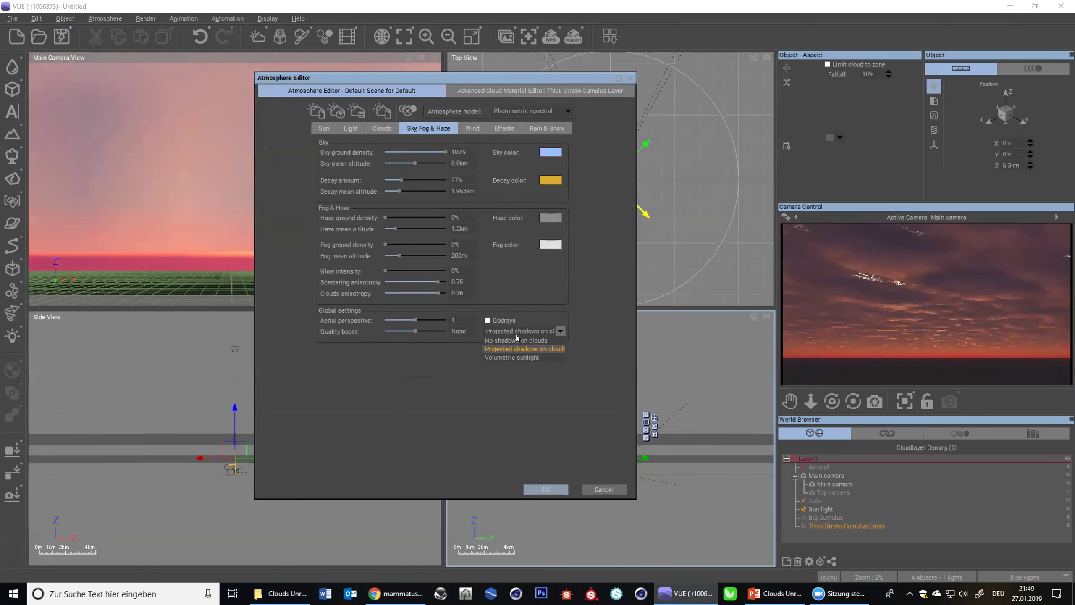
pyautogui.click(515, 340)
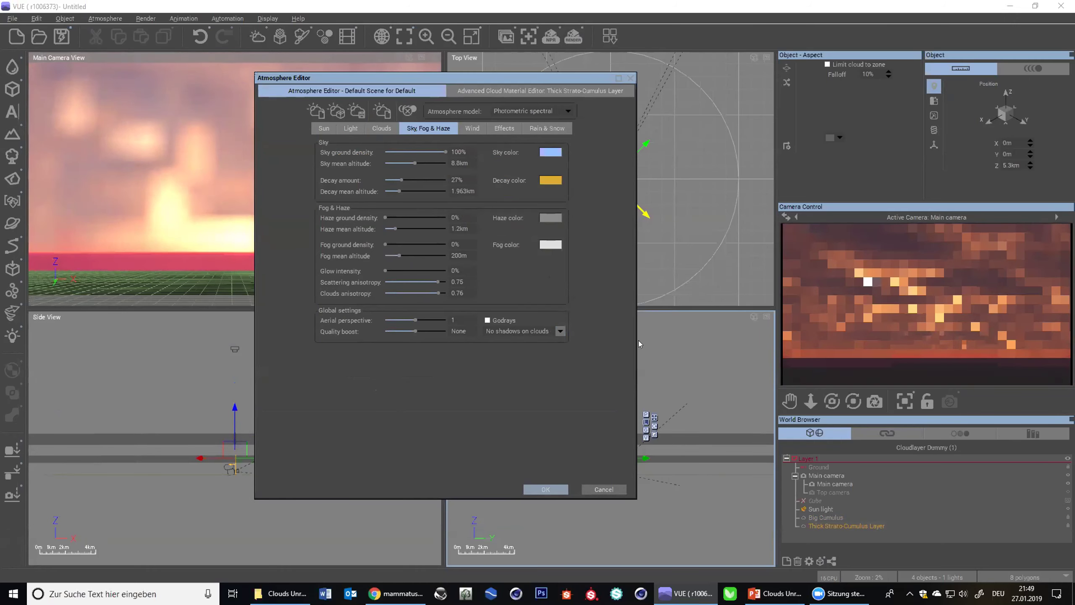
# - Refresh the camera preview and confirm No shadows on clouds stays selected
pyautogui.rightClick(950, 304)
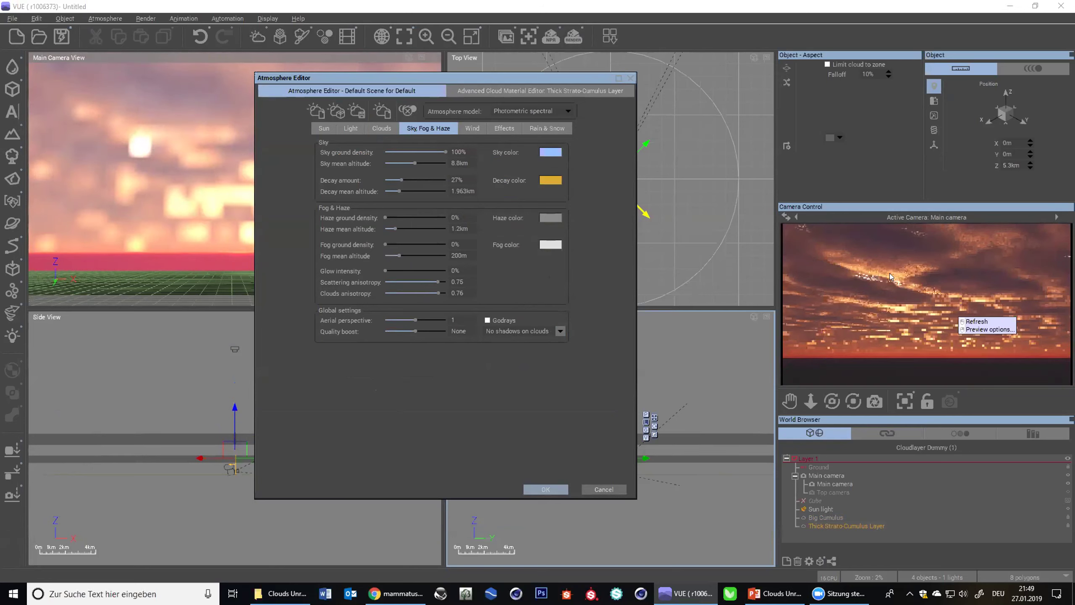
pyautogui.click(990, 302)
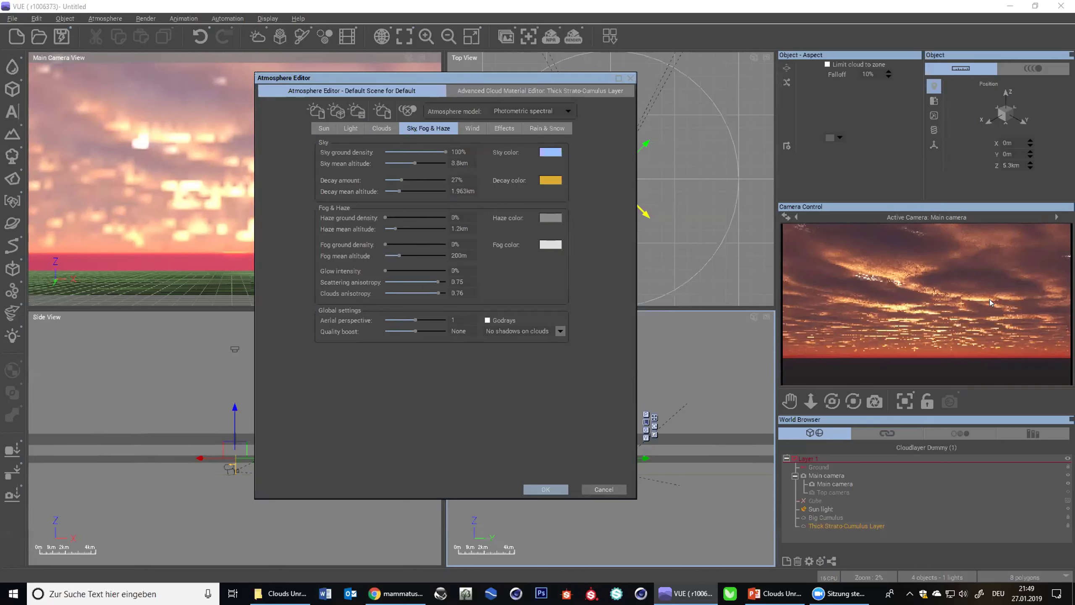
pyautogui.click(523, 333)
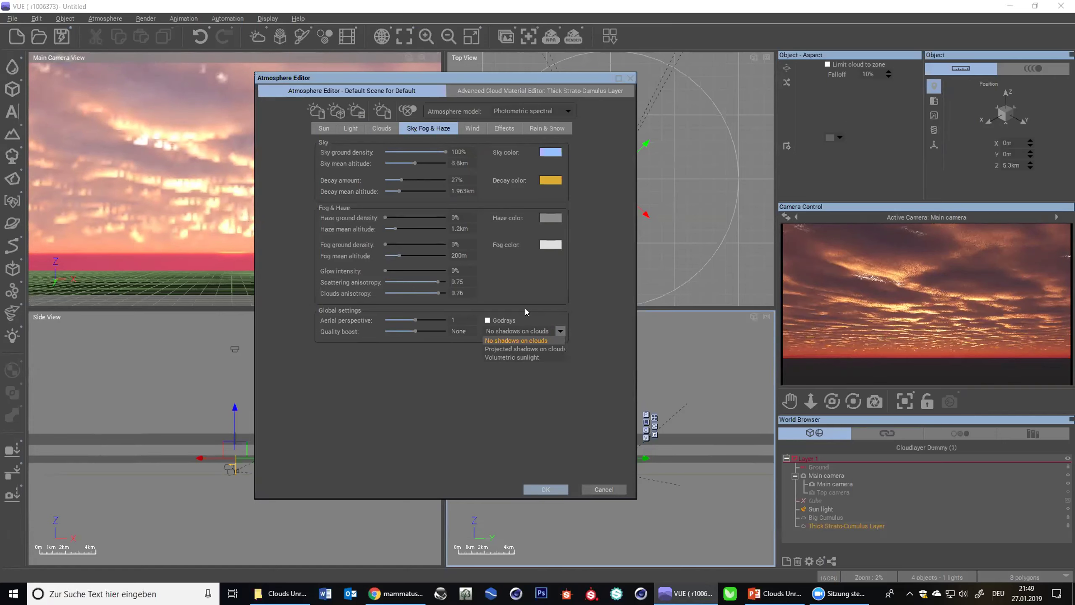
pyautogui.click(511, 314)
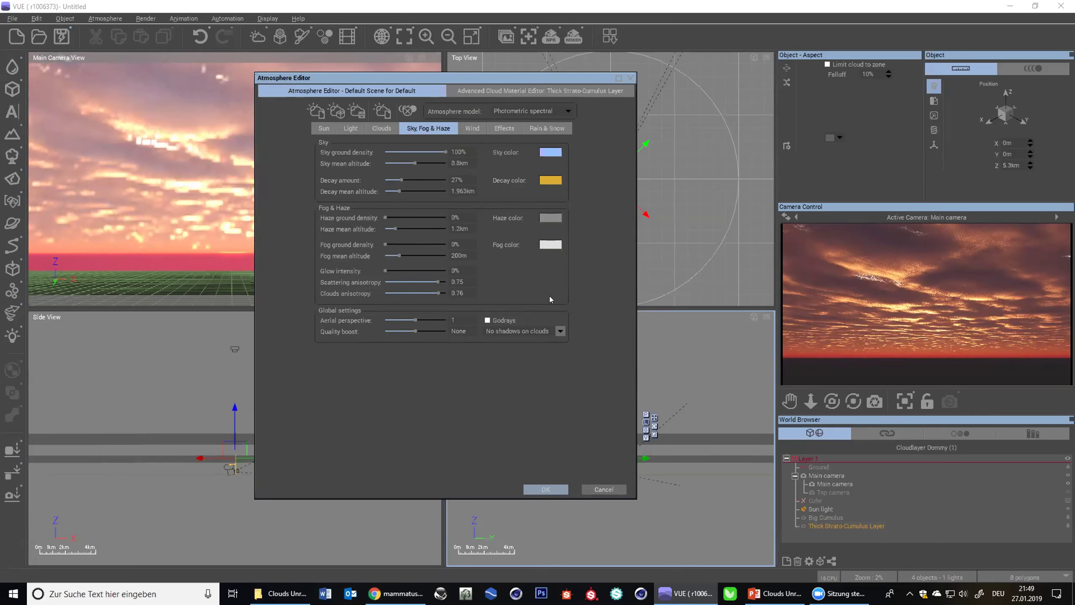
# - Show the Thick Strato-Cumulus Layer's Color & Density material settings and select its Scale value
pyautogui.click(503, 89)
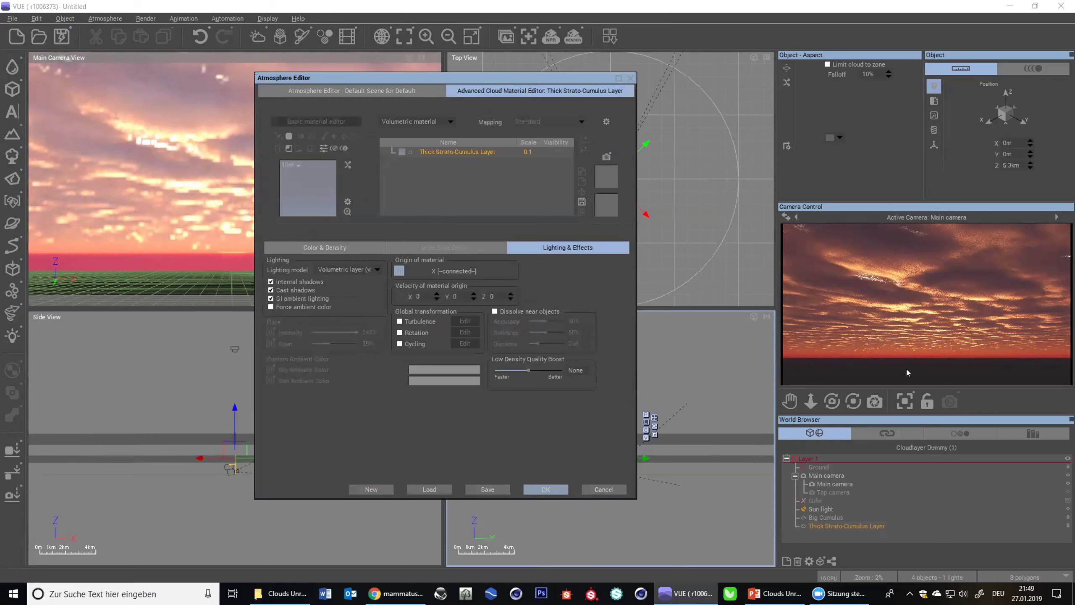
pyautogui.click(367, 245)
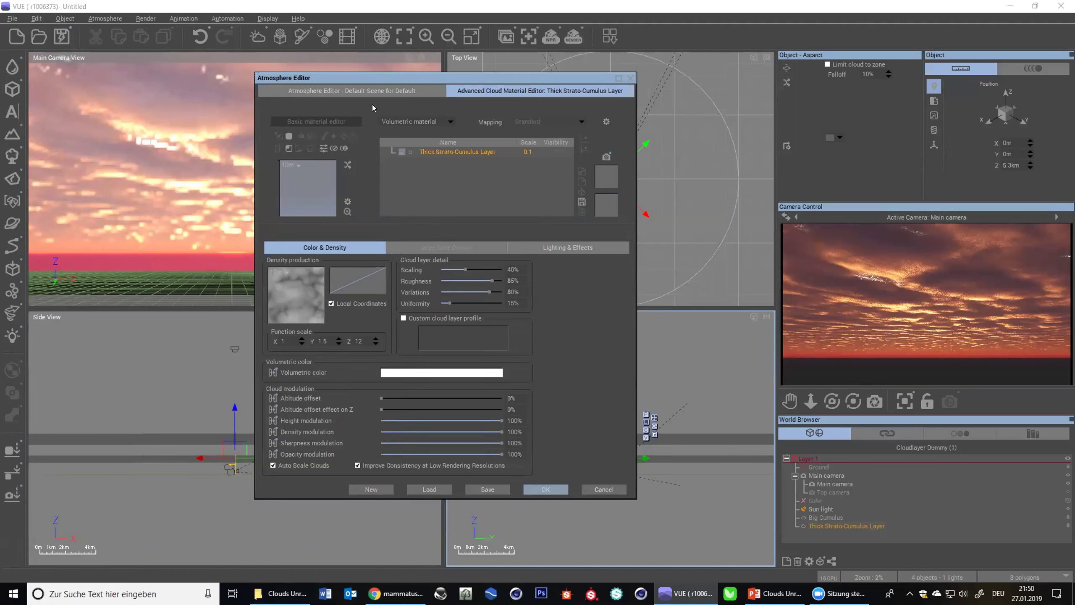
pyautogui.click(526, 151)
# - Back in the main Clouds settings, enter a cloud scale of 2
pyautogui.click(396, 91)
pyautogui.click(381, 129)
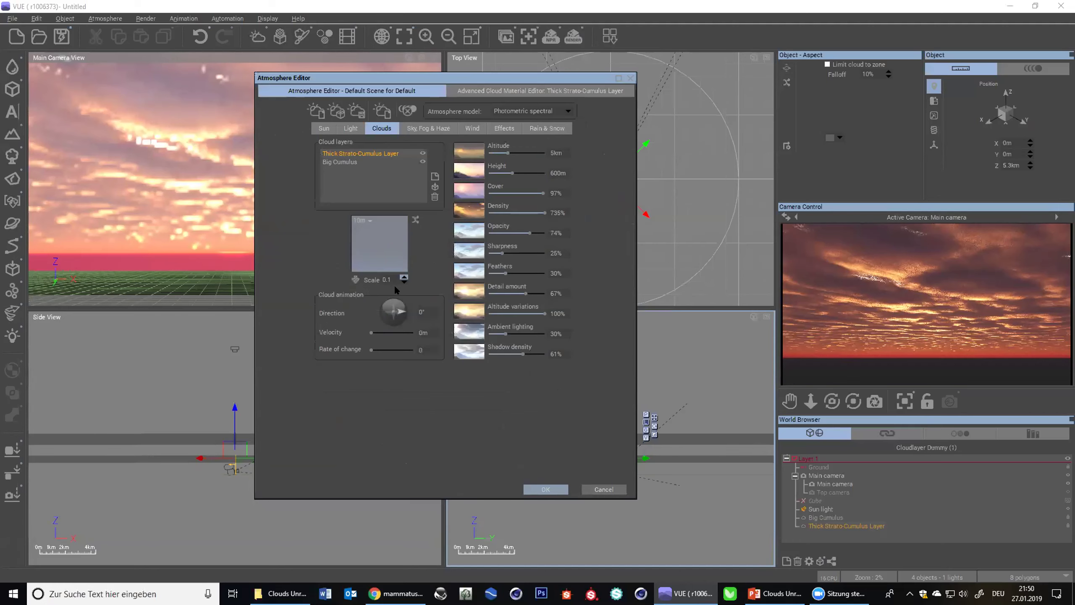
pyautogui.write('2')
pyautogui.press('Return')
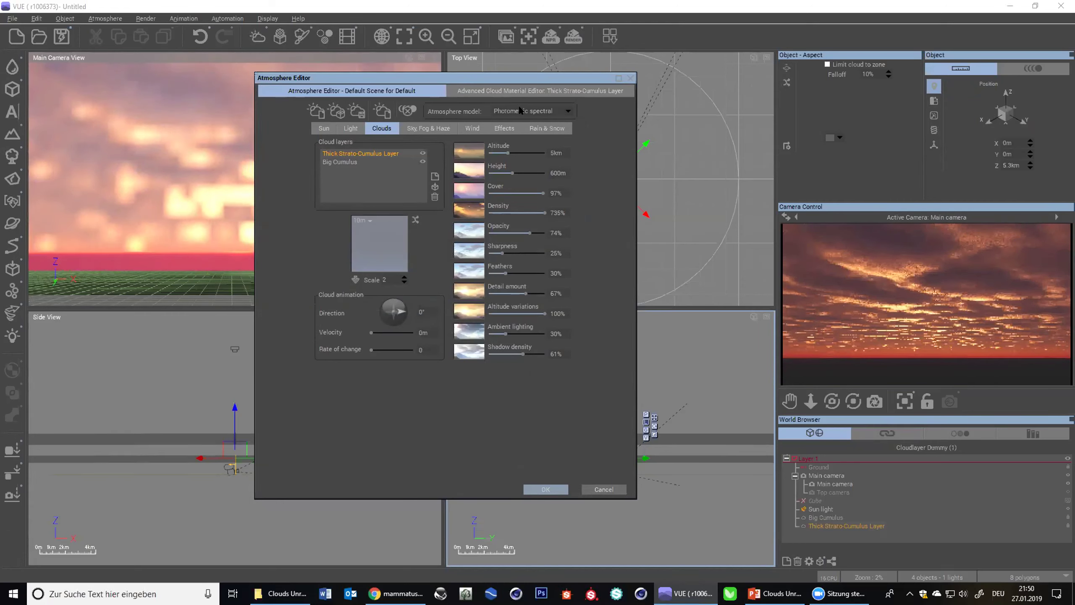
# - Delete the Thick Strato-Cumulus Layer from the cloud layer list
pyautogui.click(522, 91)
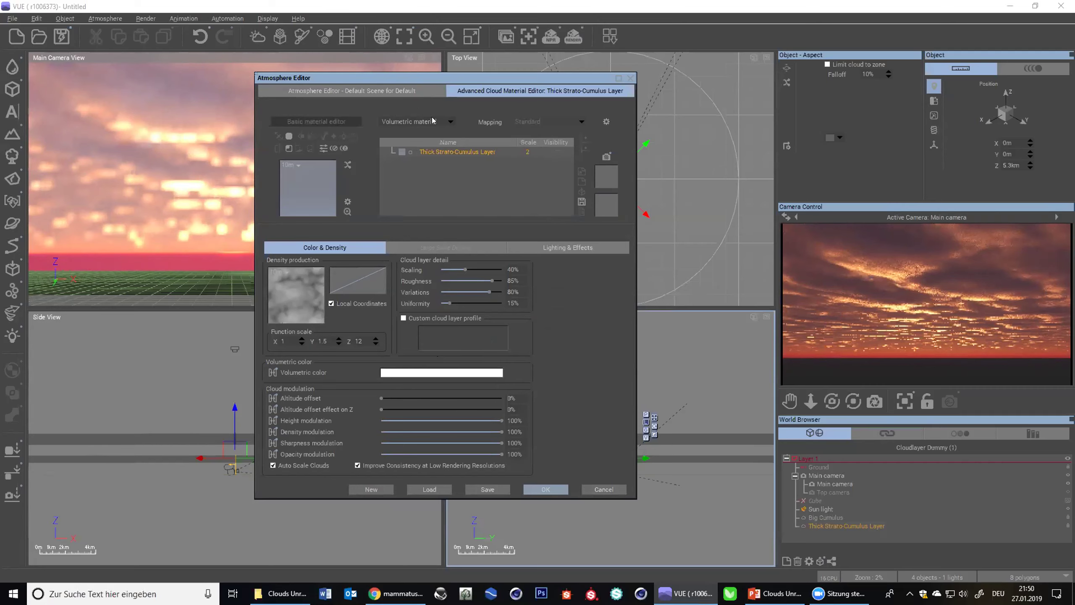
pyautogui.click(407, 93)
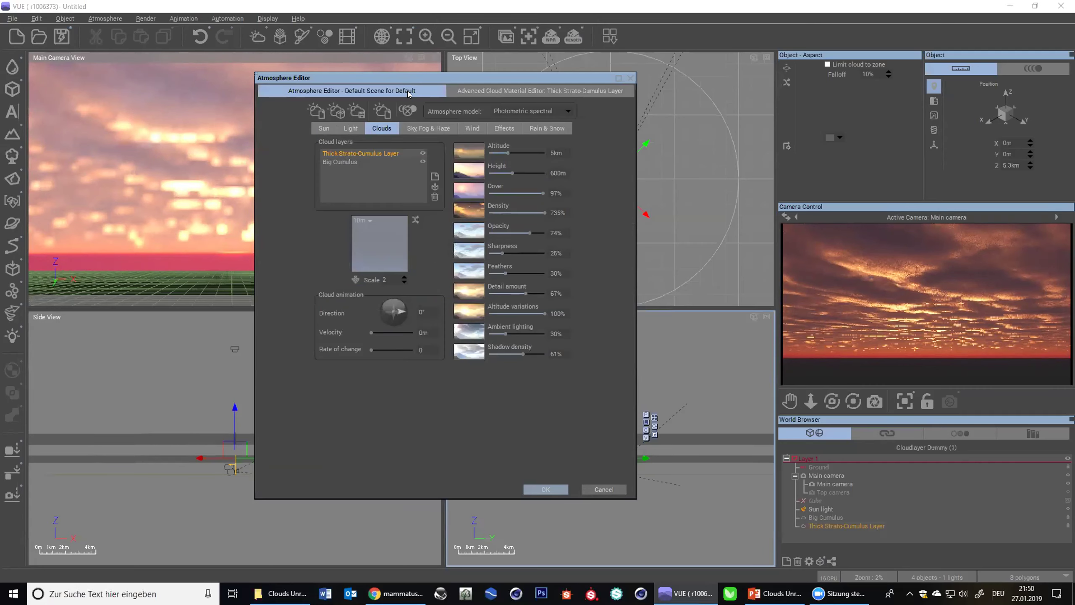
pyautogui.click(435, 196)
# - Change the Big Cumulus cloud scale to 2, then settle on 0.5
pyautogui.click(296, 138)
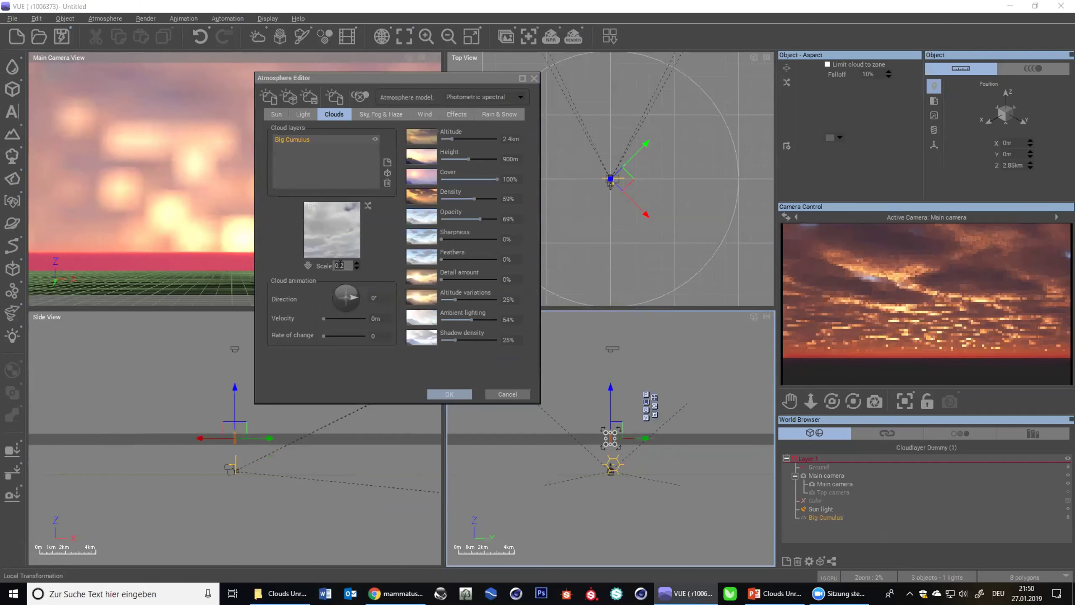
pyautogui.write('2')
pyautogui.press('Return')
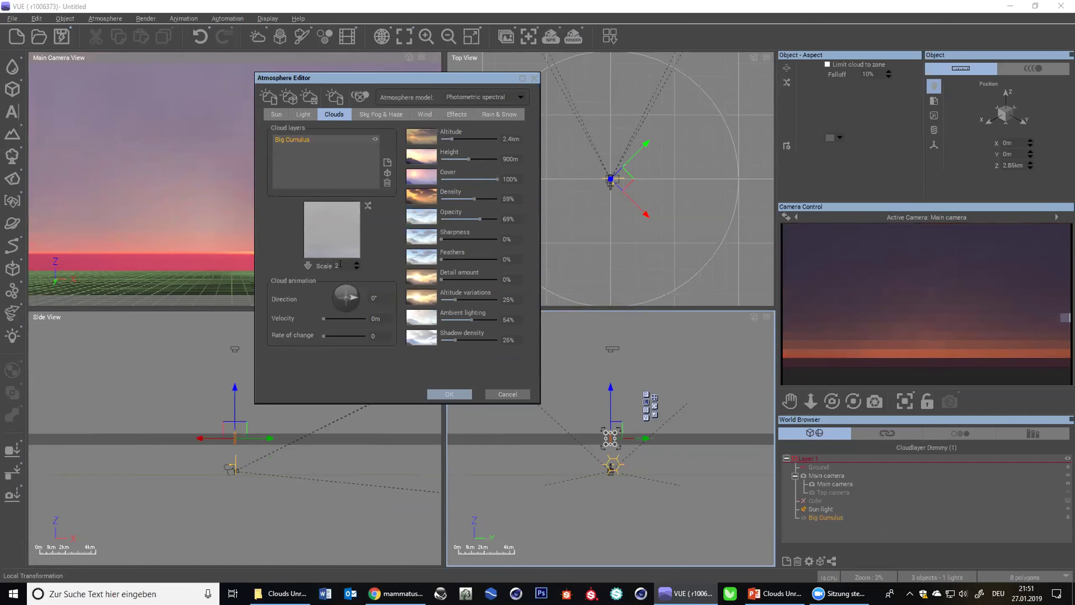
pyautogui.click(342, 265)
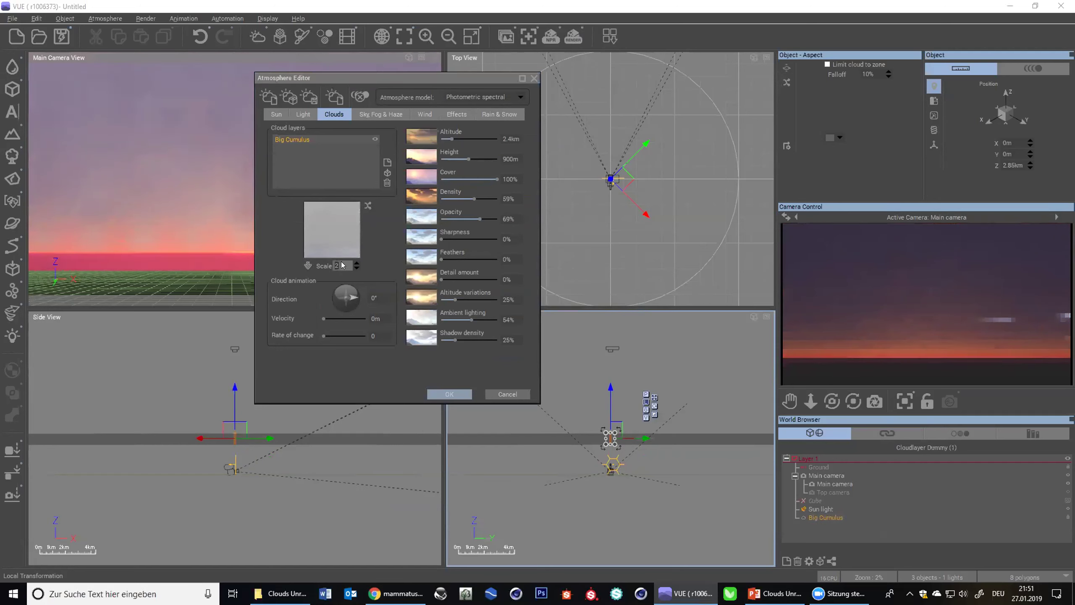
pyautogui.write('0.5')
pyautogui.press('Return')
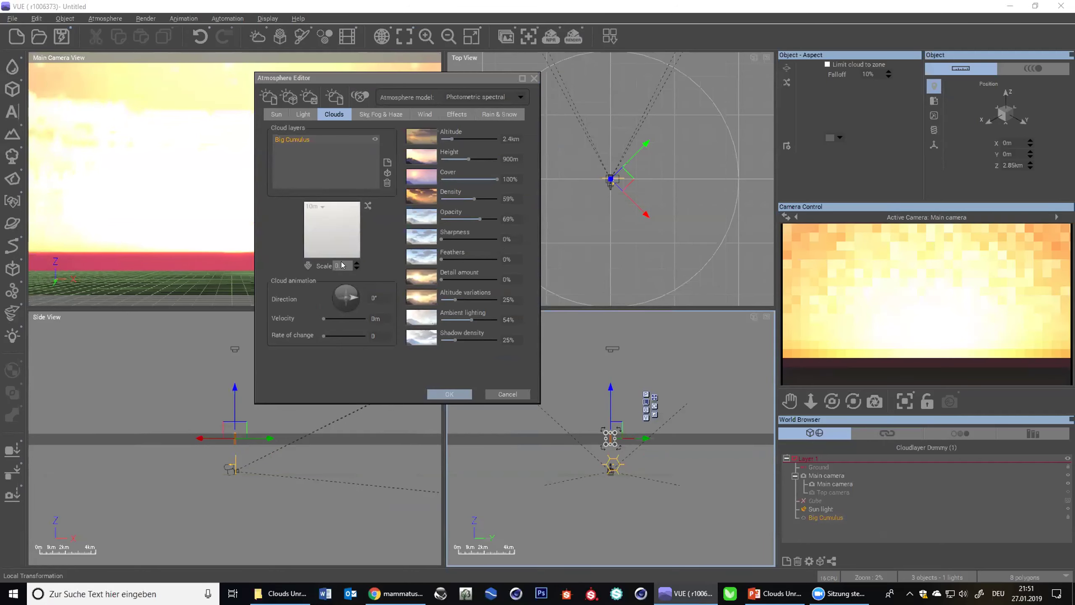
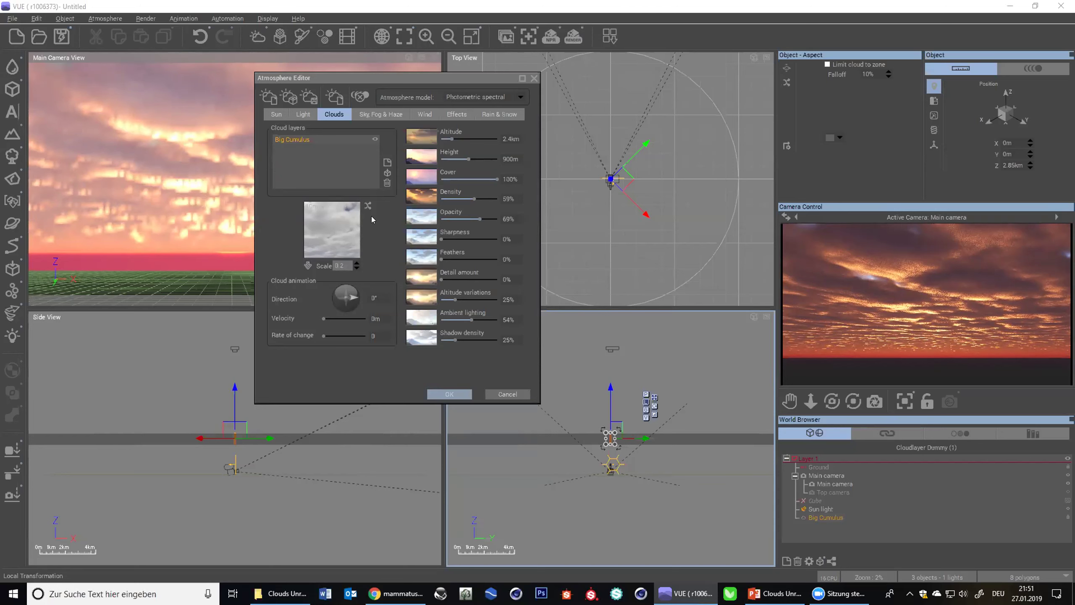
# - Open the Big Cumulus cloud material's Lighting & Effects settings in the Advanced Cloud Material Editor
pyautogui.rightClick(343, 218)
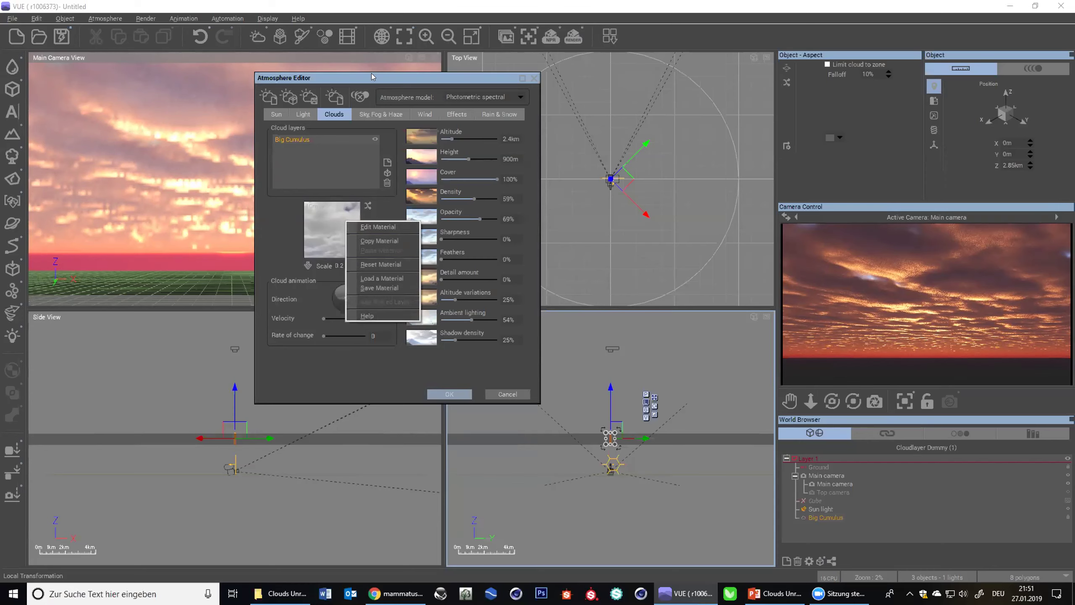
pyautogui.click(372, 227)
pyautogui.click(377, 115)
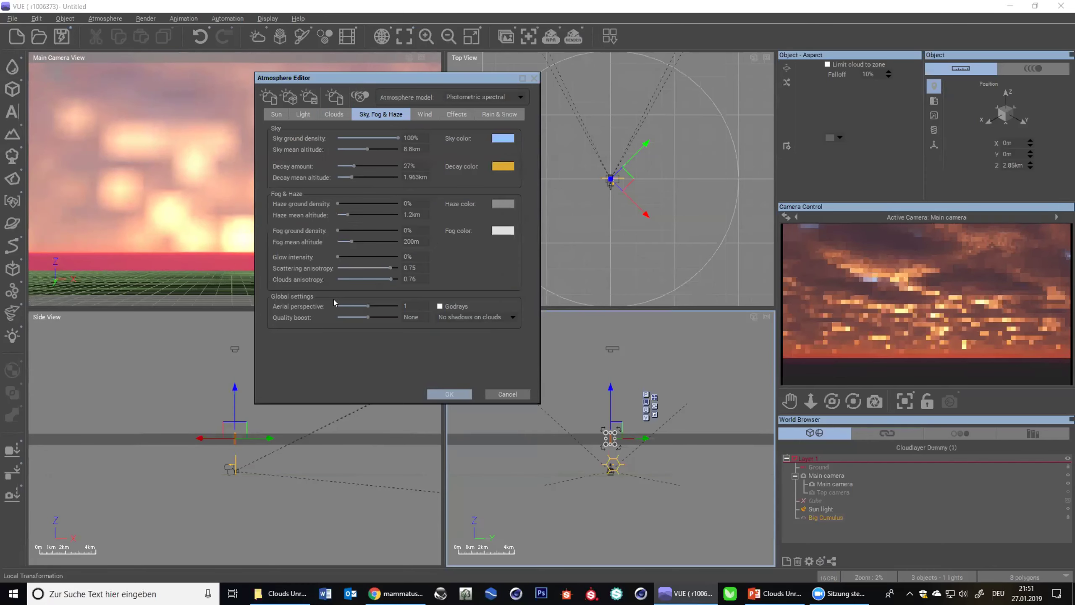
pyautogui.click(334, 114)
pyautogui.rightClick(324, 220)
pyautogui.click(360, 228)
pyautogui.click(546, 248)
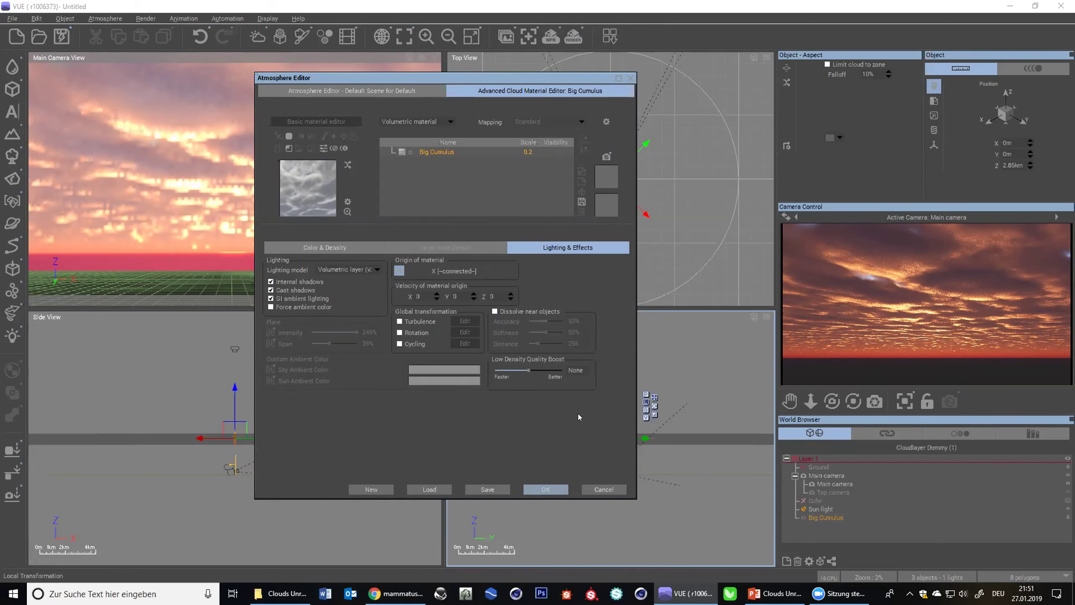
# - Show the Default Scene atmosphere's Sky, Fog & Haze tab
pyautogui.click(328, 92)
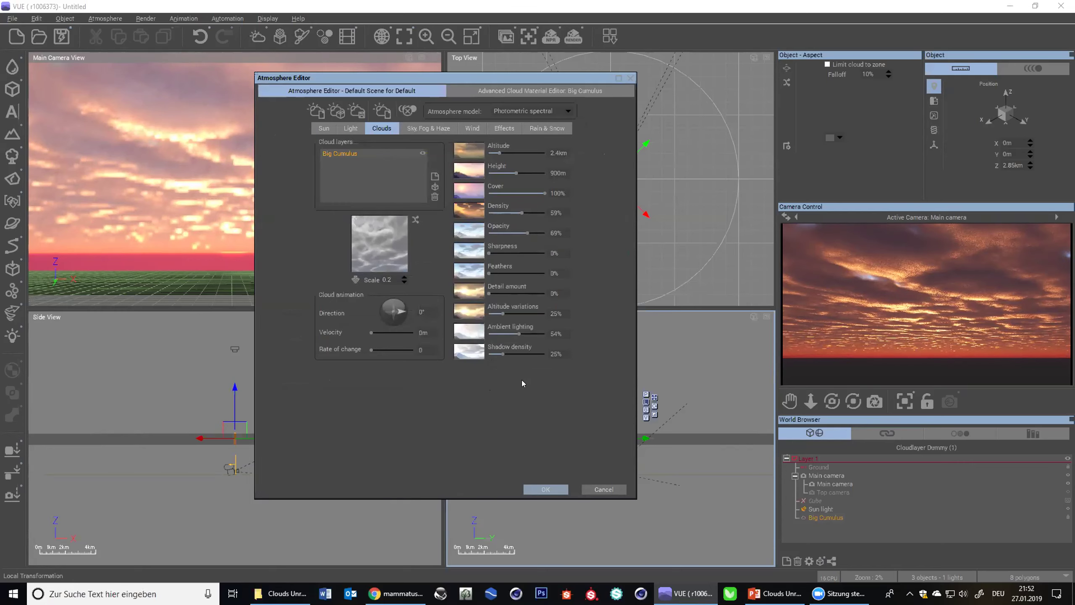
pyautogui.click(436, 129)
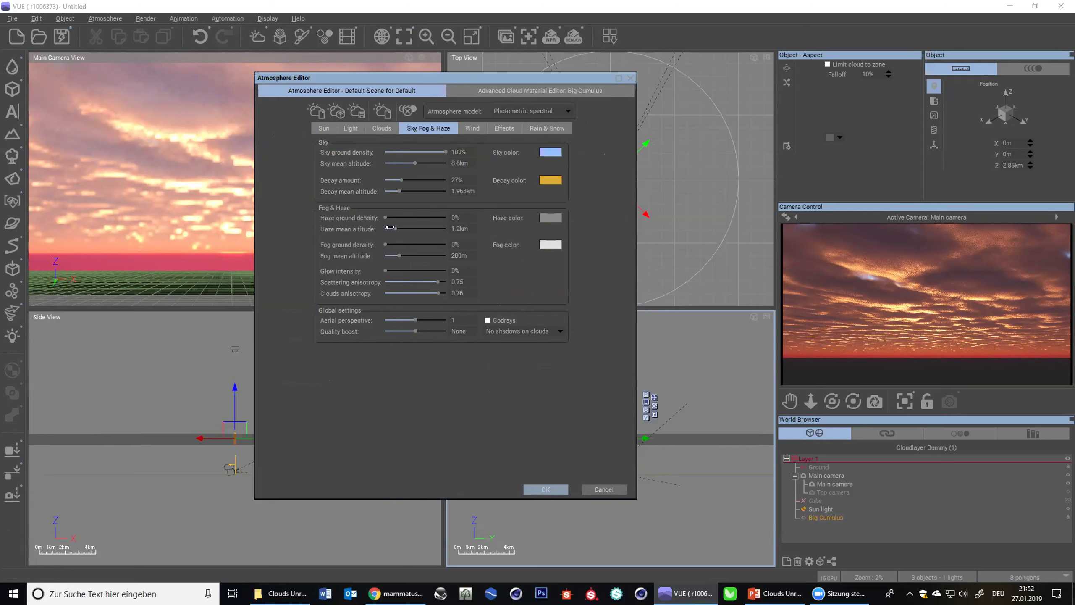
# - Raise haze ground density to 60%, enable godrays, and nudge the sun pitch up slightly
pyautogui.moveTo(385, 217); pyautogui.dragTo(421, 217)
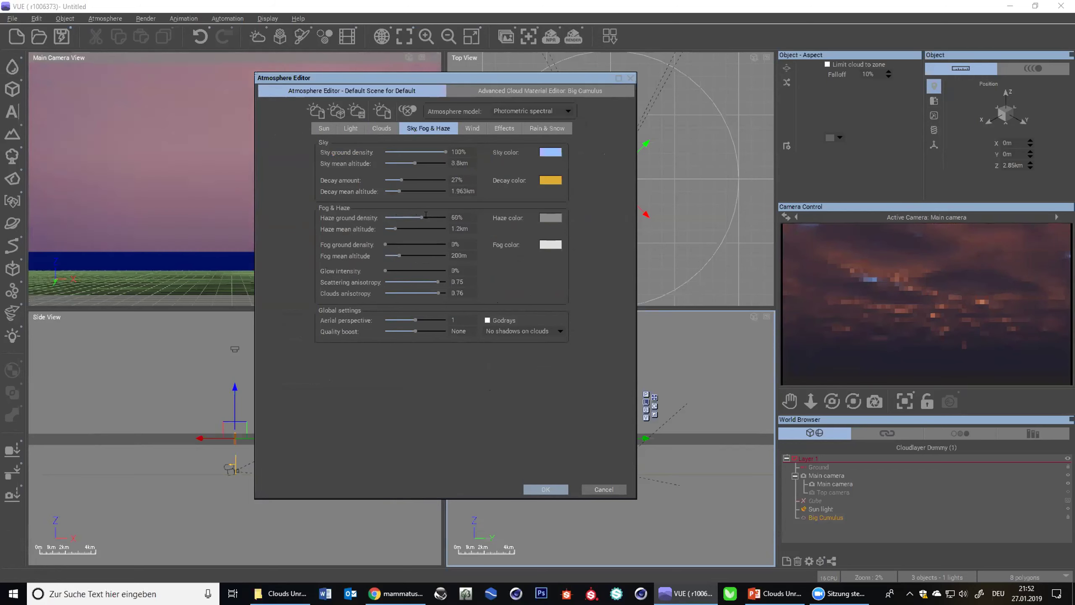
pyautogui.click(502, 320)
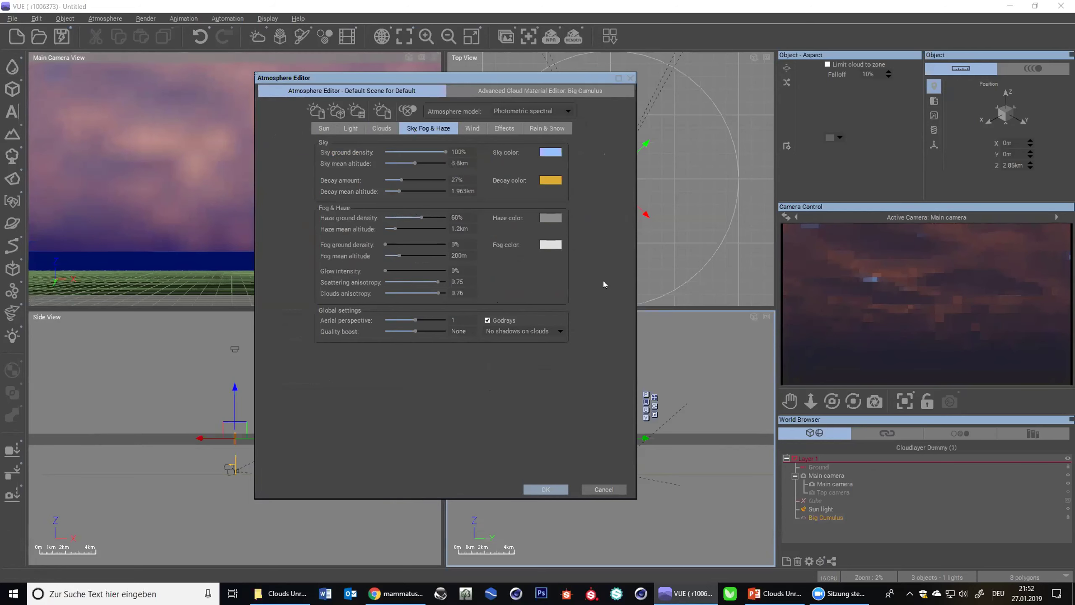
pyautogui.moveTo(399, 270); pyautogui.dragTo(555, 269)
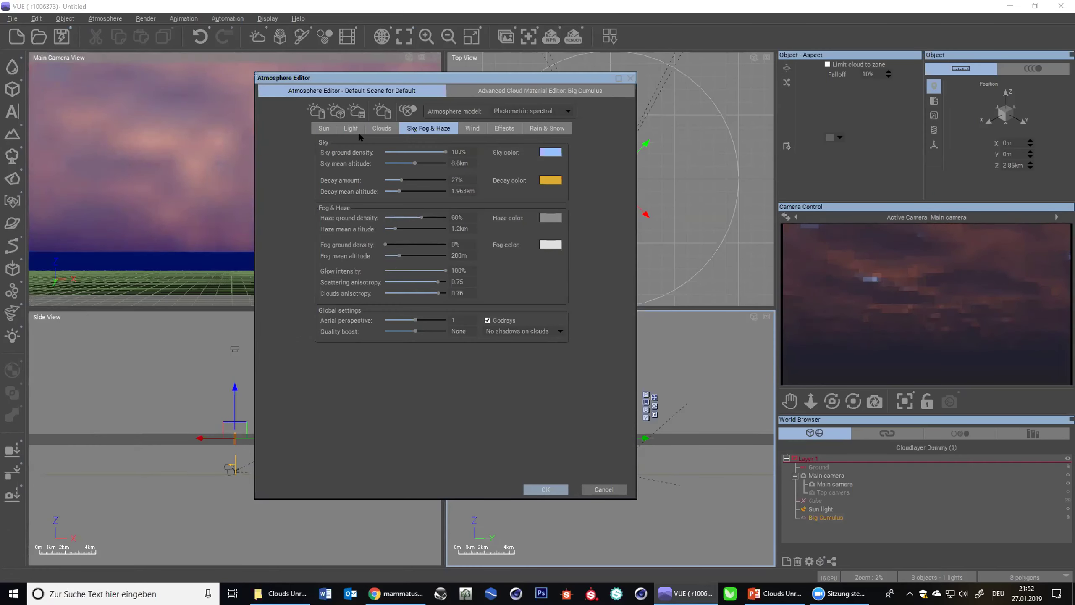
pyautogui.click(323, 128)
pyautogui.moveTo(416, 263); pyautogui.dragTo(424, 264)
pyautogui.click(427, 128)
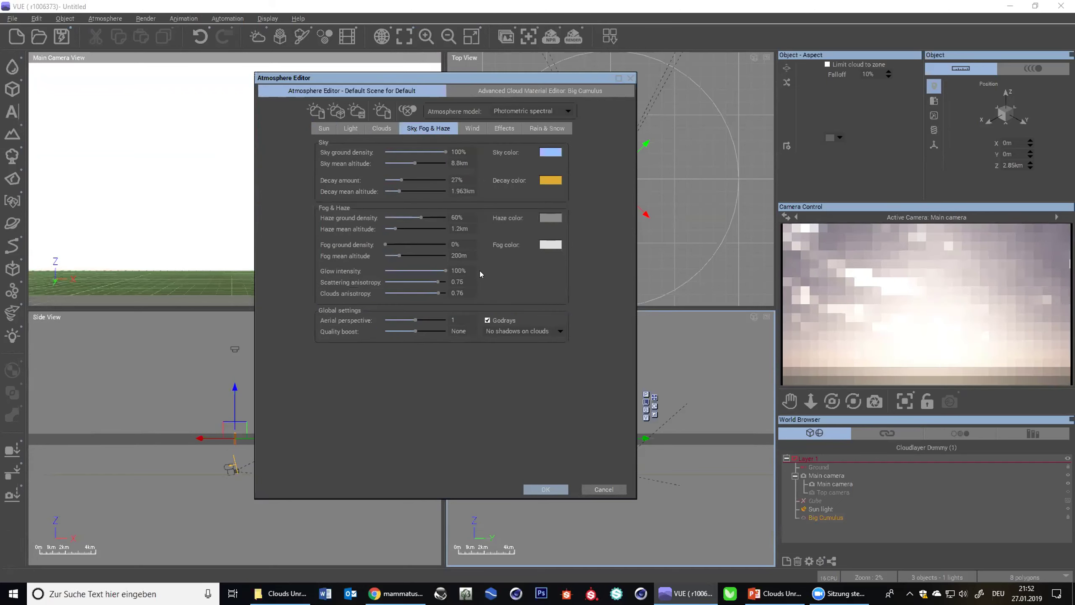
# - Set the glow intensity to 20% and the quality boost to 0
pyautogui.click(456, 270)
pyautogui.write('0')
pyautogui.press('Return')
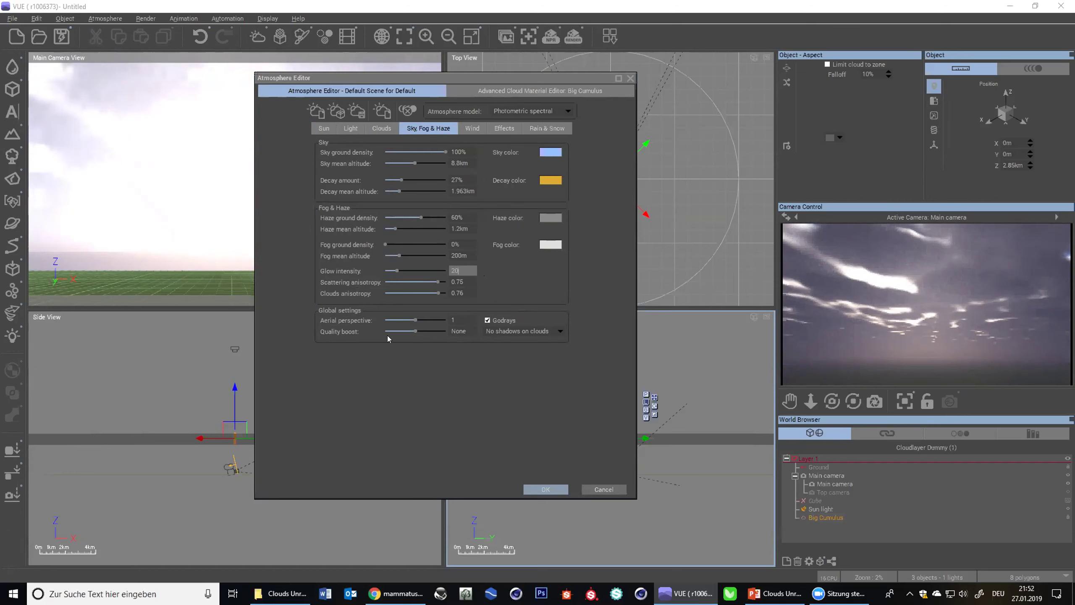
pyautogui.moveTo(410, 333); pyautogui.dragTo(412, 333)
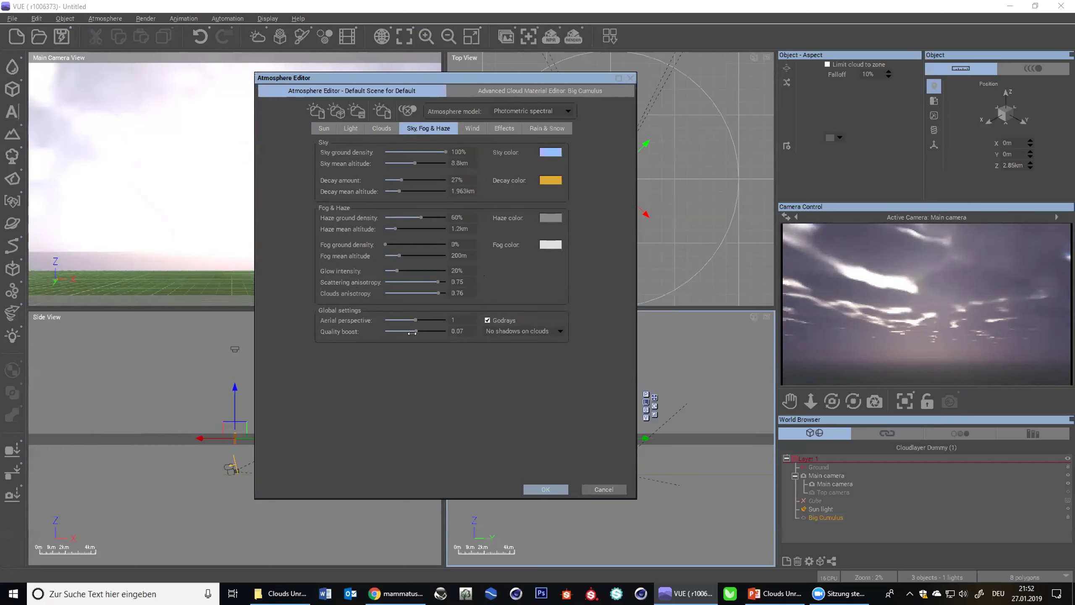
pyautogui.click(453, 332)
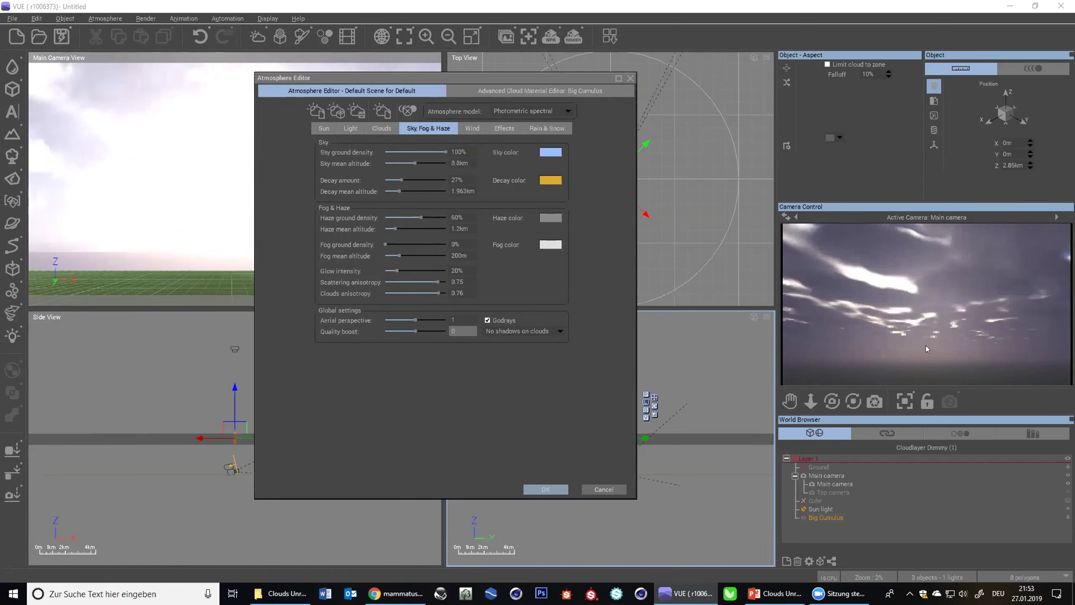
pyautogui.press('Return')
# - Open the Big Cumulus Transparency Production function graph from the density production preview
pyautogui.click(510, 90)
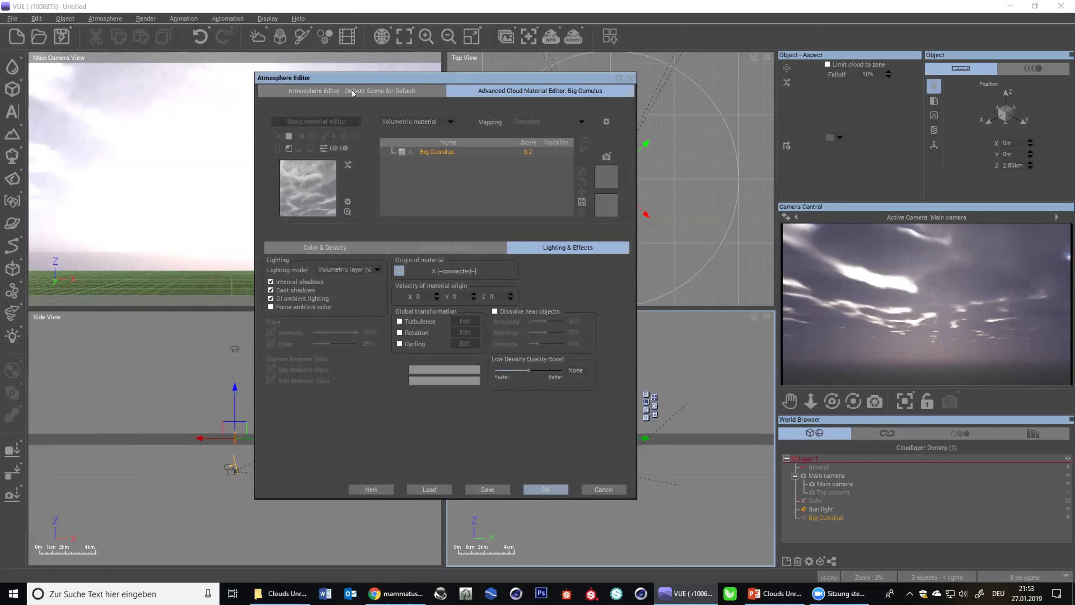
pyautogui.click(353, 91)
pyautogui.click(396, 131)
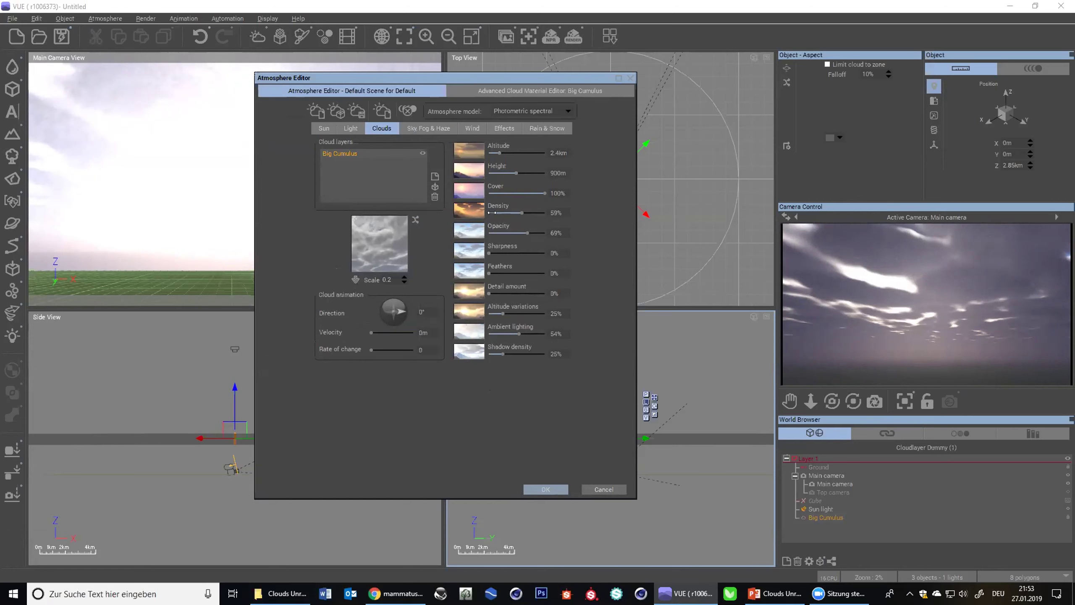
pyautogui.click(480, 90)
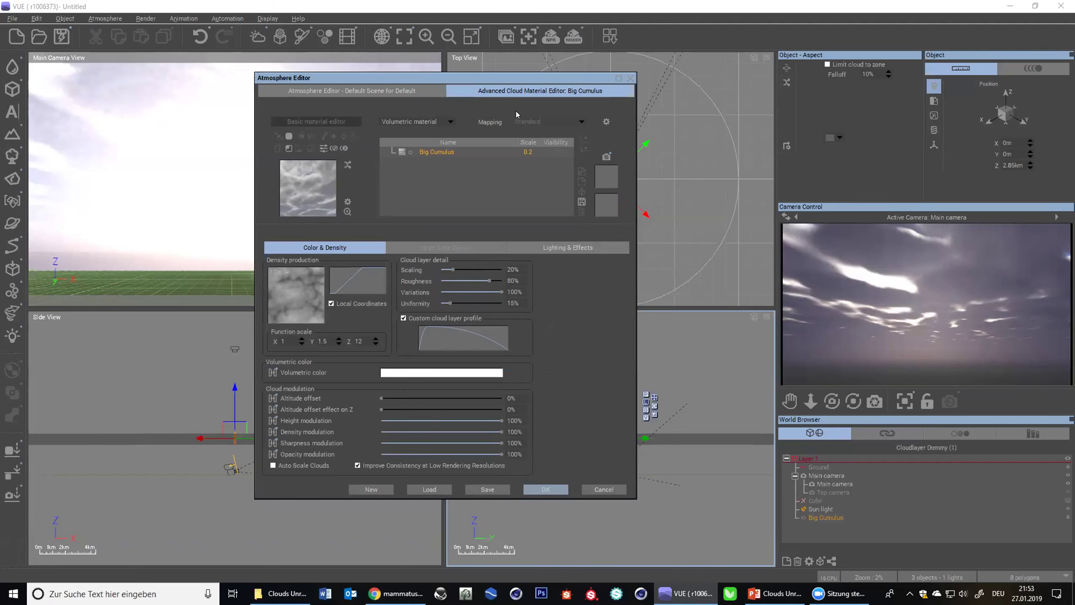
pyautogui.click(385, 90)
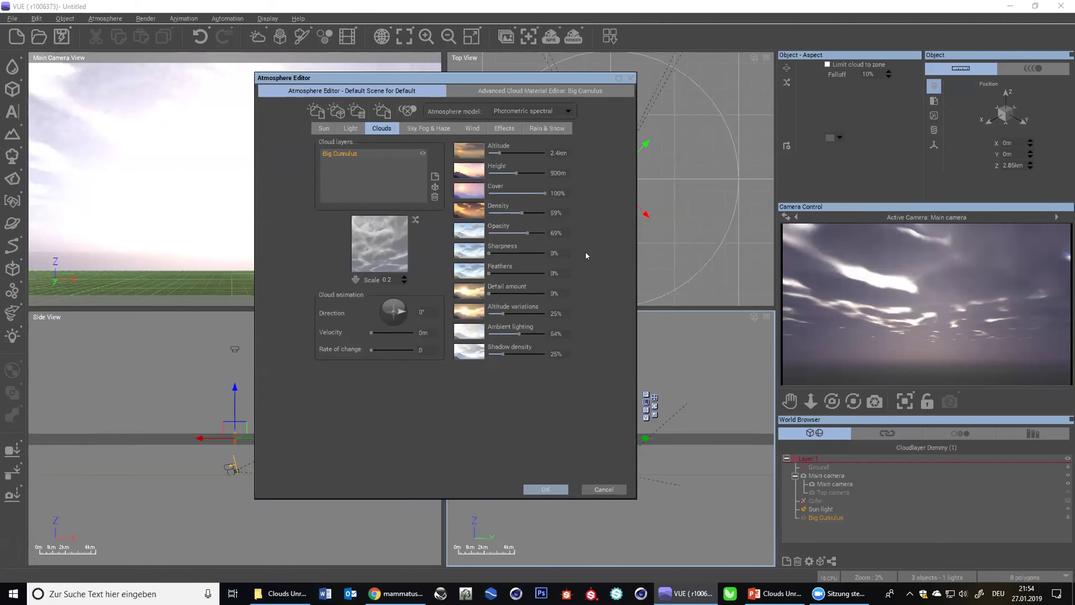
pyautogui.click(506, 90)
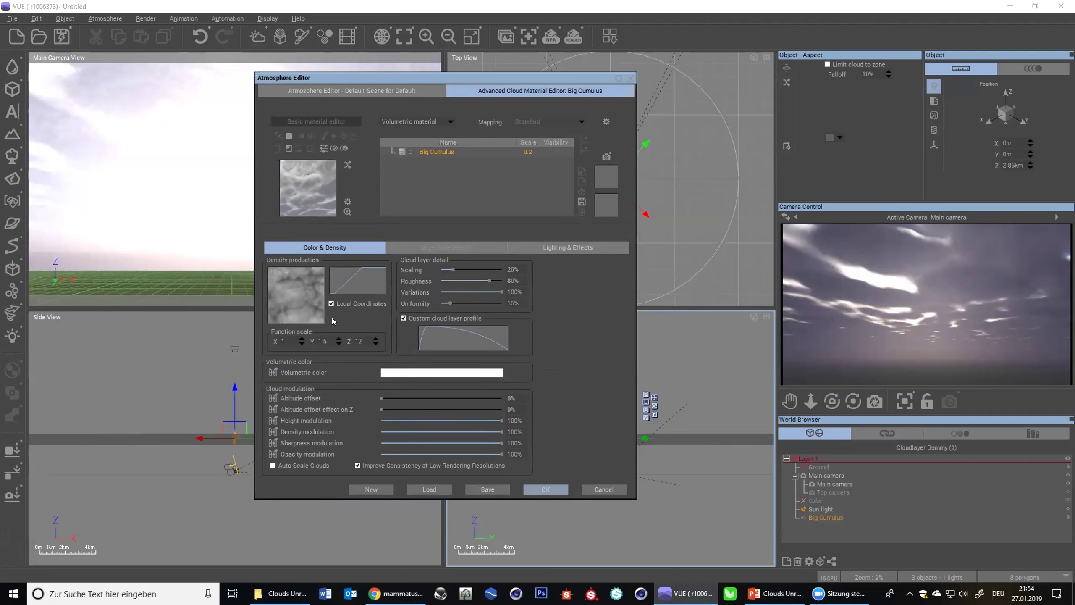
pyautogui.rightClick(288, 311)
pyautogui.click(317, 311)
# - Add an Advanced Turbulence node to the graph and feed Position into it
pyautogui.moveTo(637, 314); pyautogui.dragTo(498, 171)
pyautogui.moveTo(703, 256); pyautogui.dragTo(694, 217)
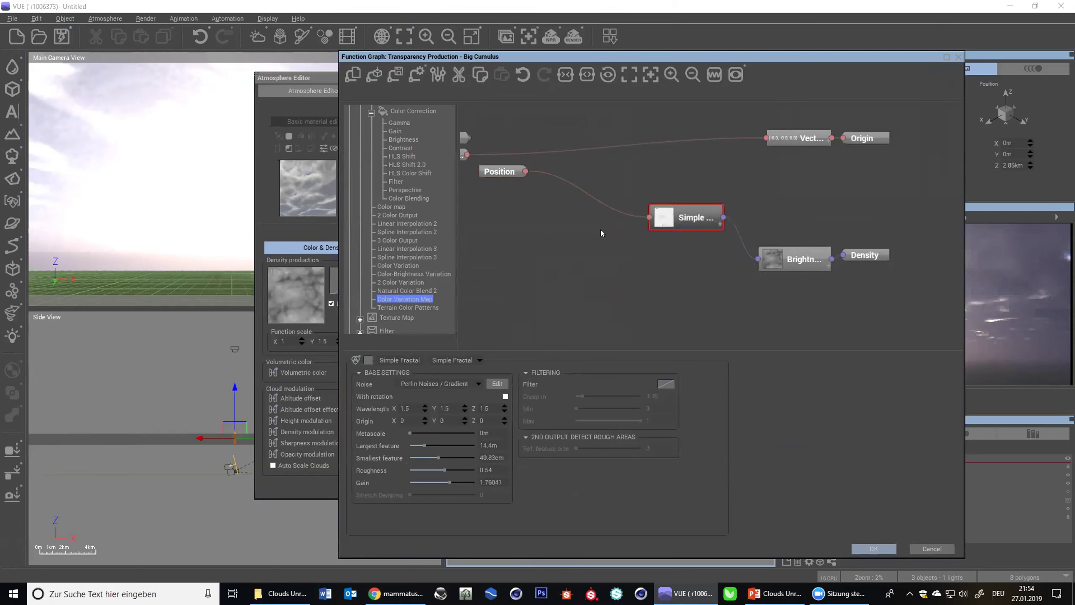
pyautogui.rightClick(561, 234)
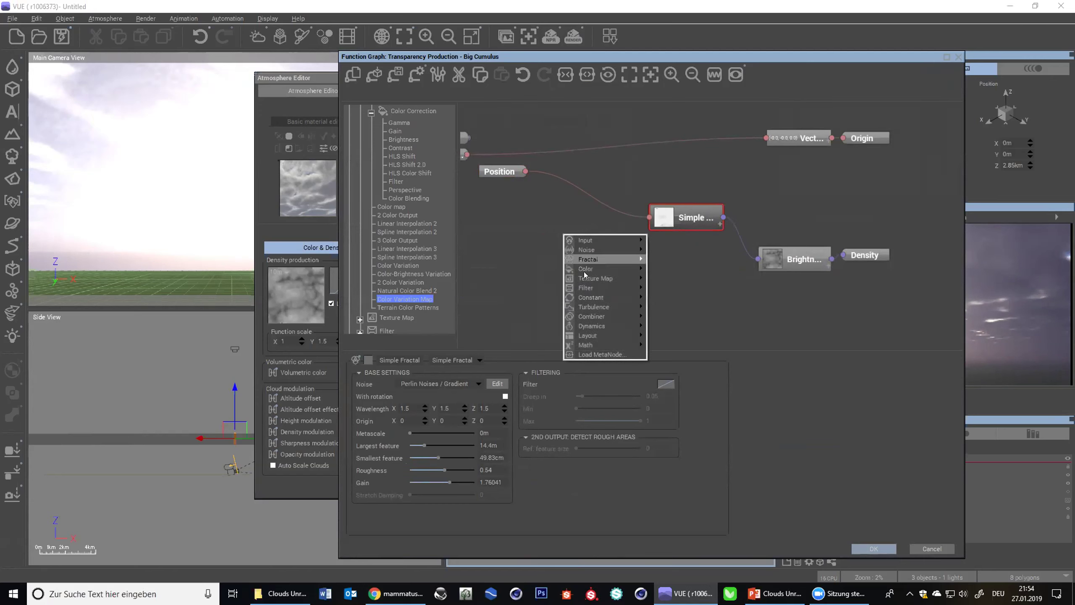
pyautogui.moveTo(600, 306)
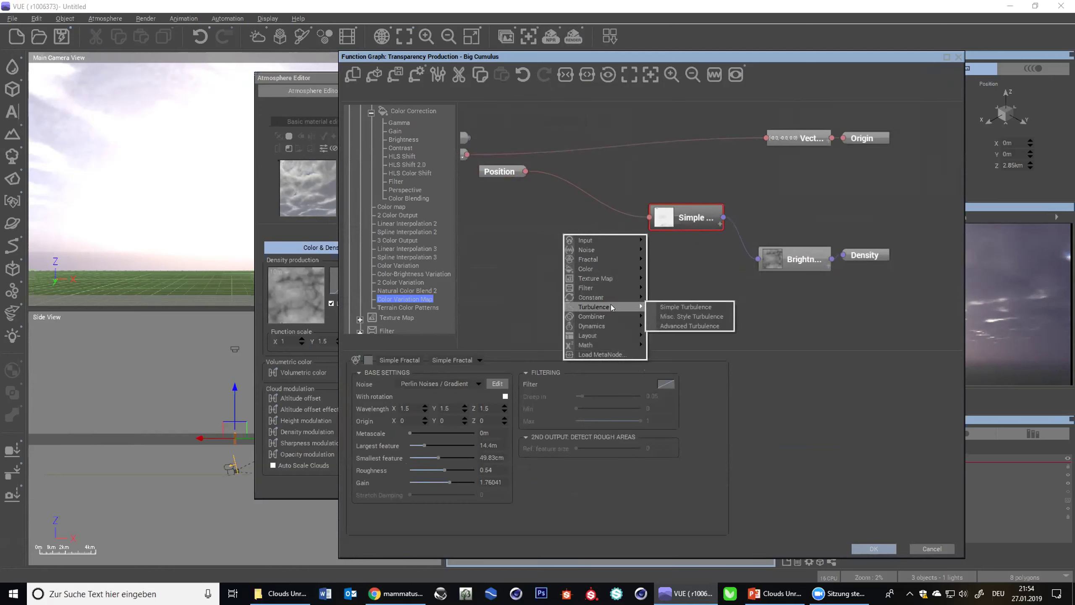
pyautogui.click(676, 325)
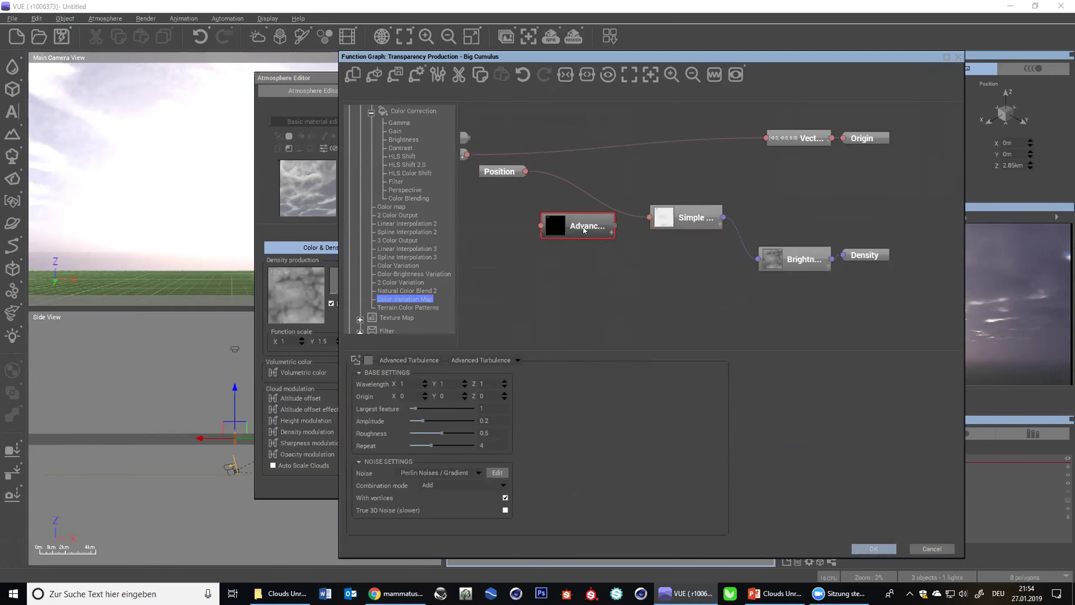
pyautogui.moveTo(540, 225); pyautogui.dragTo(525, 171)
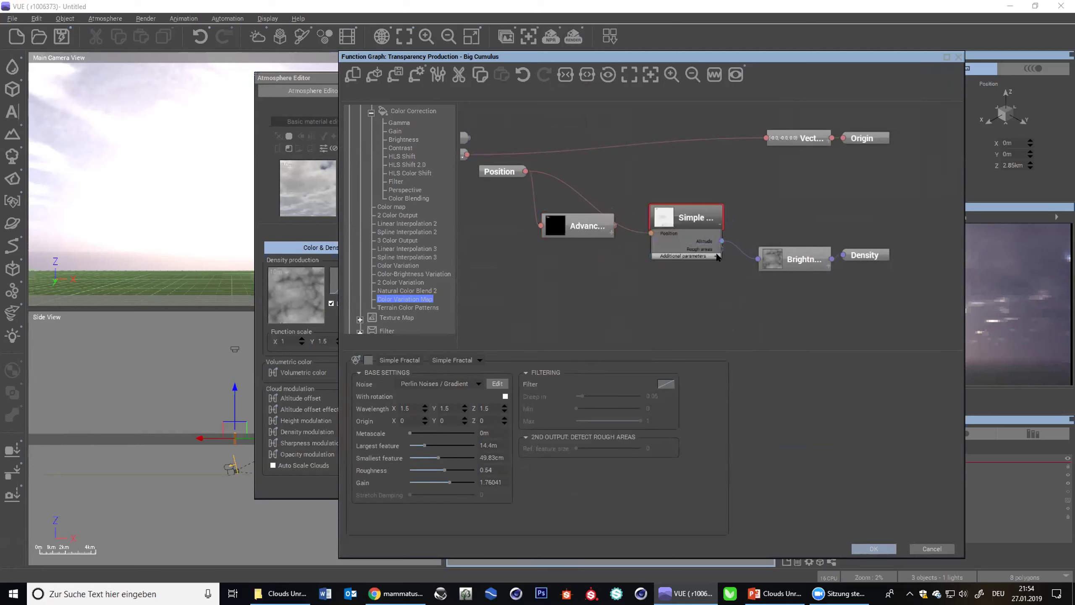
# - Connect the Simple Fractal's Origin input to the Advanced Turbulence output
pyautogui.click(715, 256)
pyautogui.click(714, 256)
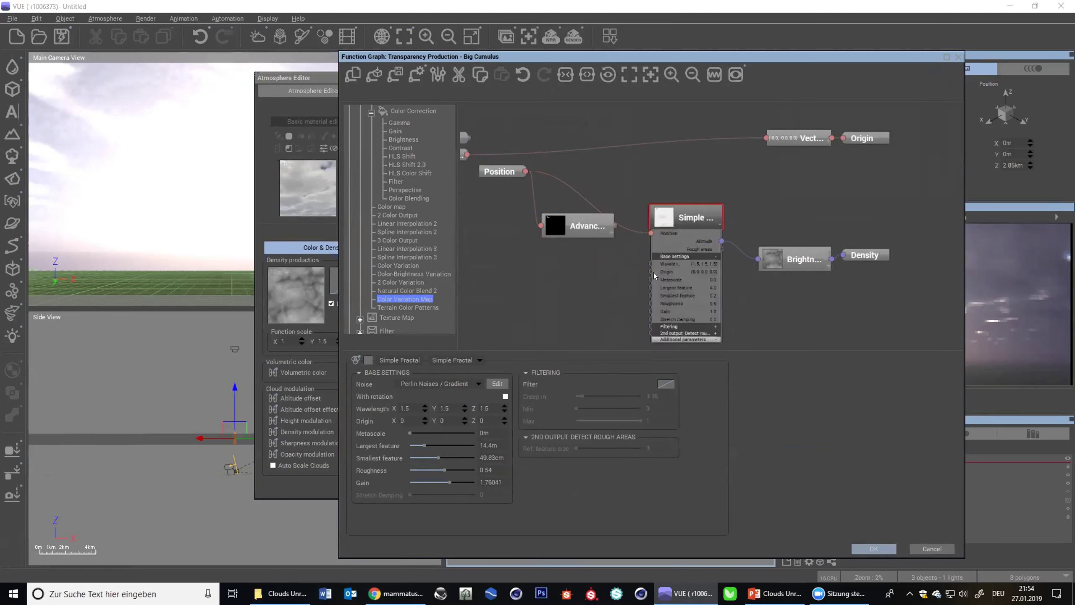
pyautogui.moveTo(647, 268); pyautogui.dragTo(600, 234)
pyautogui.press('n')
# - Expand the Advanced Turbulence settings, tidy the node layout, and select the turbulence node
pyautogui.click(604, 258)
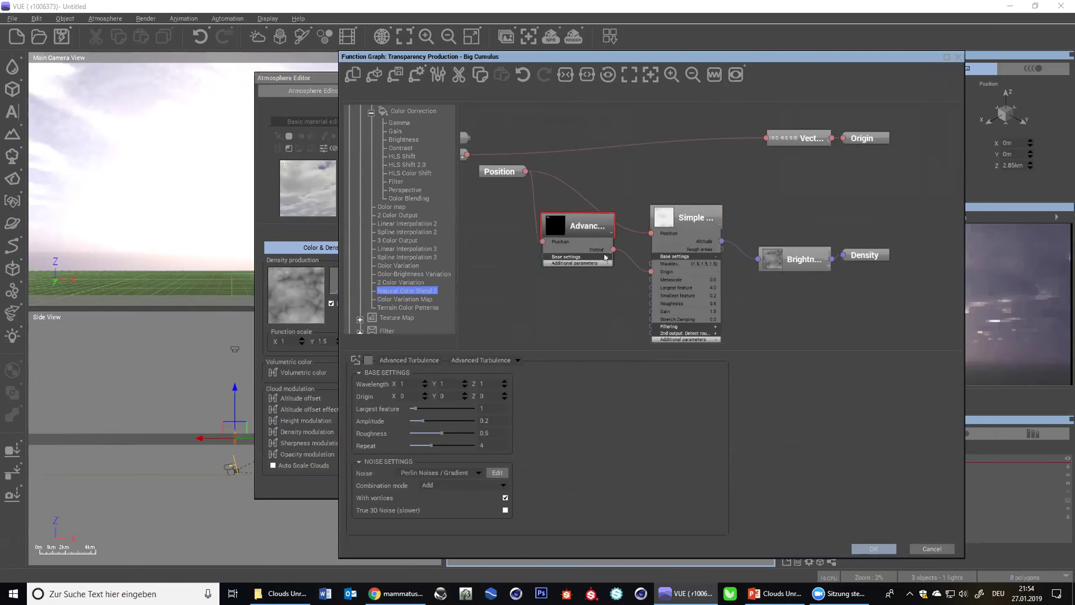
pyautogui.click(604, 256)
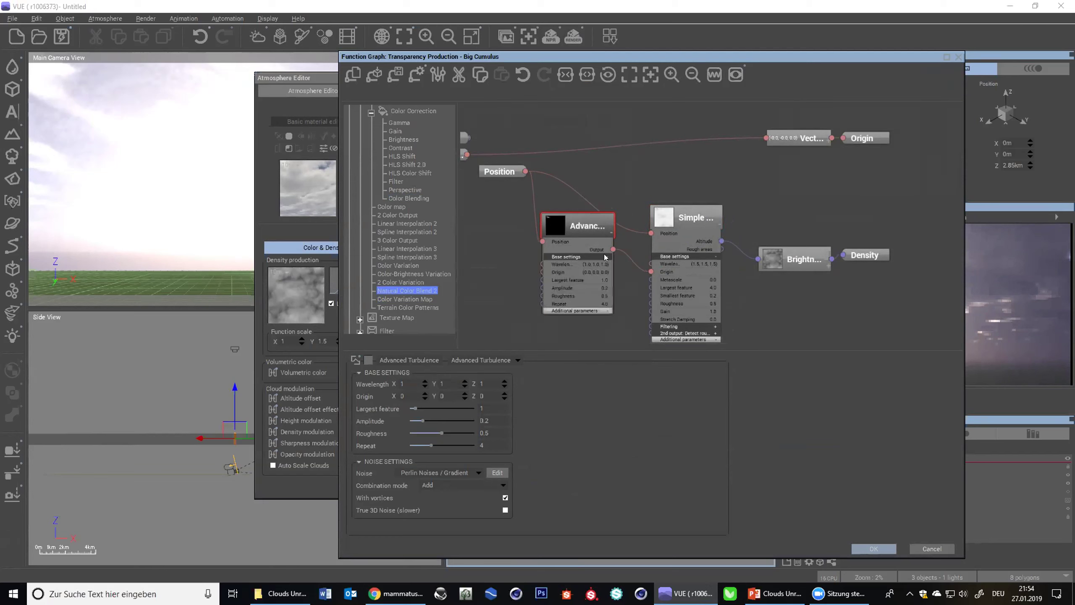
pyautogui.moveTo(660, 215); pyautogui.dragTo(656, 169)
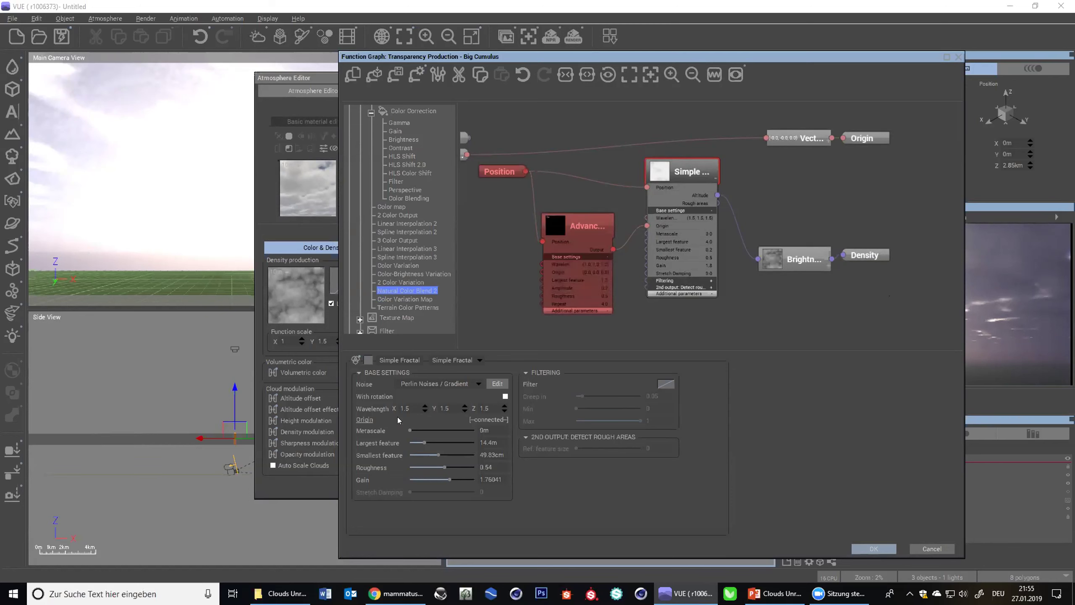
pyautogui.press('Down')
pyautogui.press('Down')
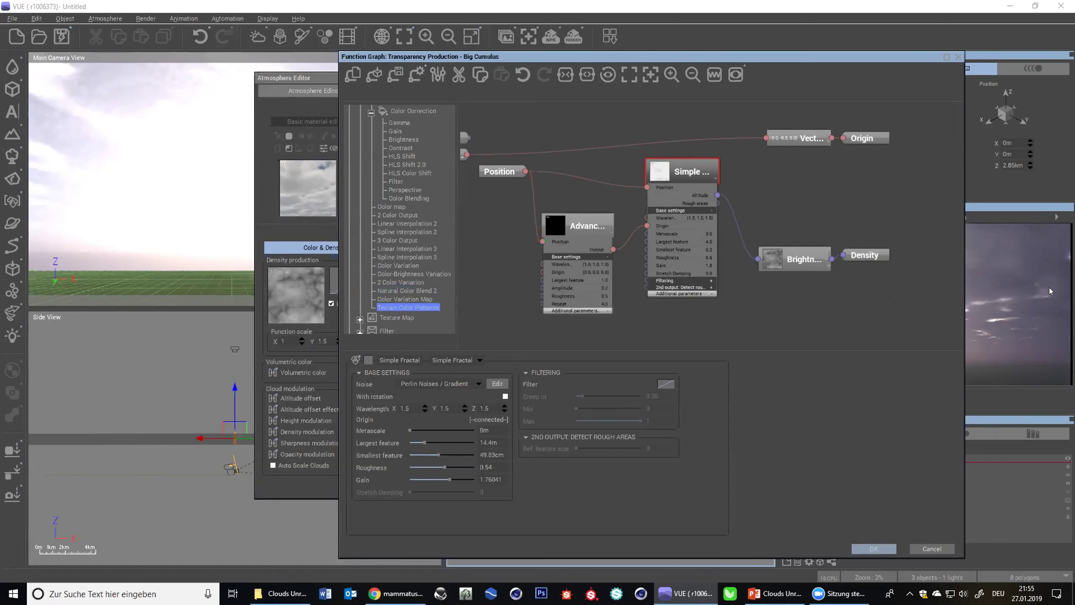
pyautogui.rightClick(1007, 275)
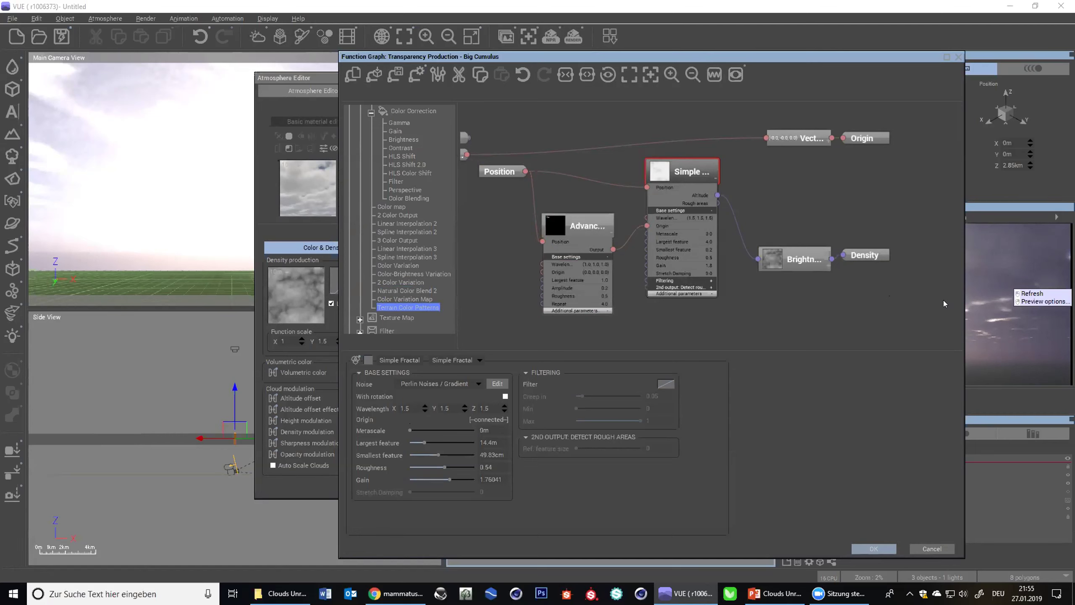
pyautogui.press('Escape')
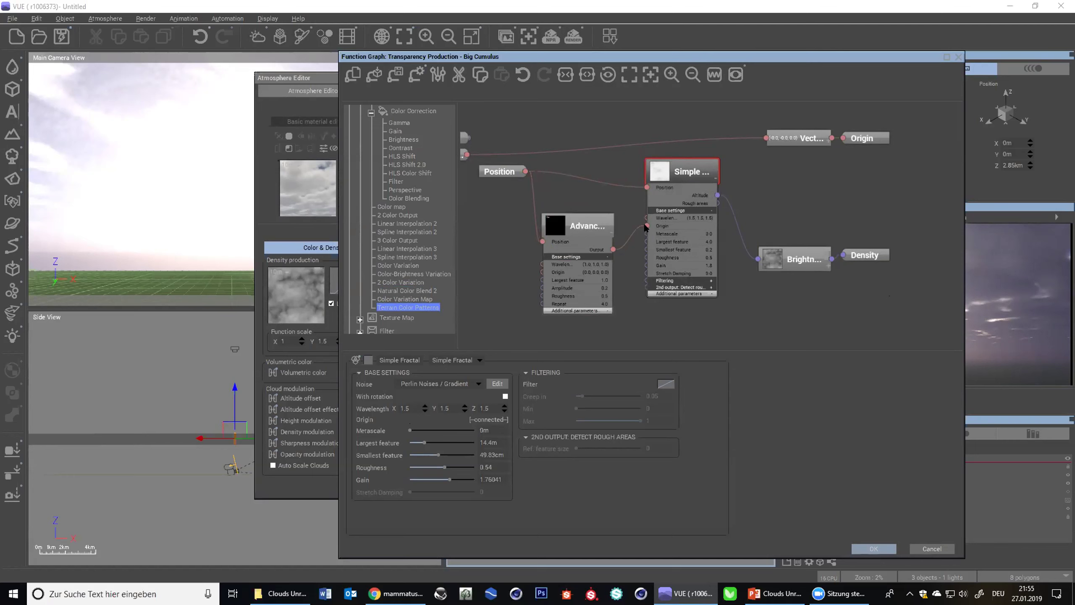
pyautogui.click(582, 226)
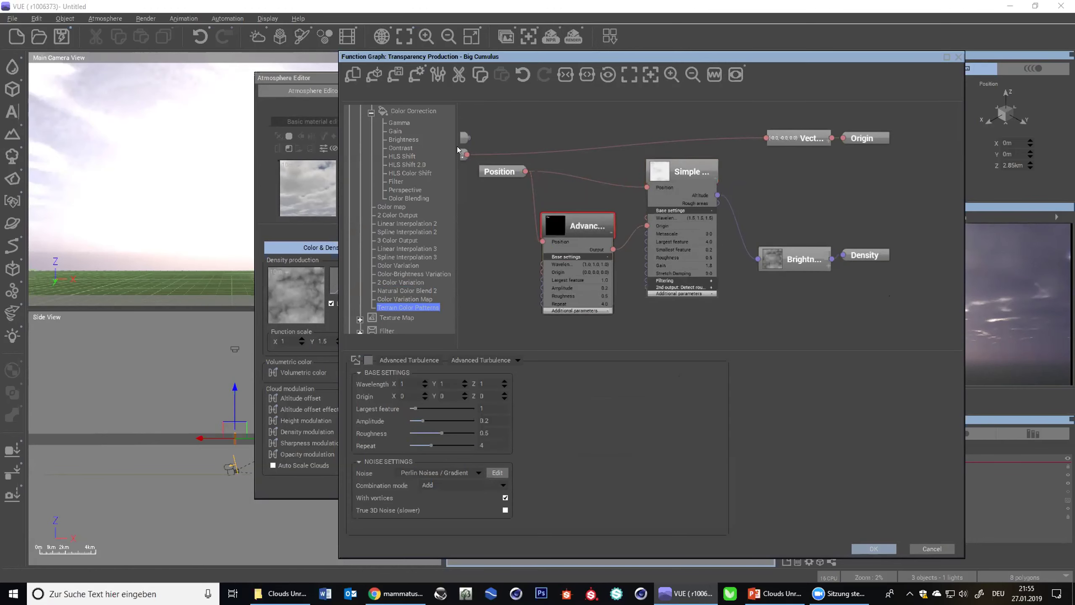
# - Set the Advanced Turbulence wavelength X, Y and Z to 100
pyautogui.moveTo(478, 59); pyautogui.dragTo(294, 44)
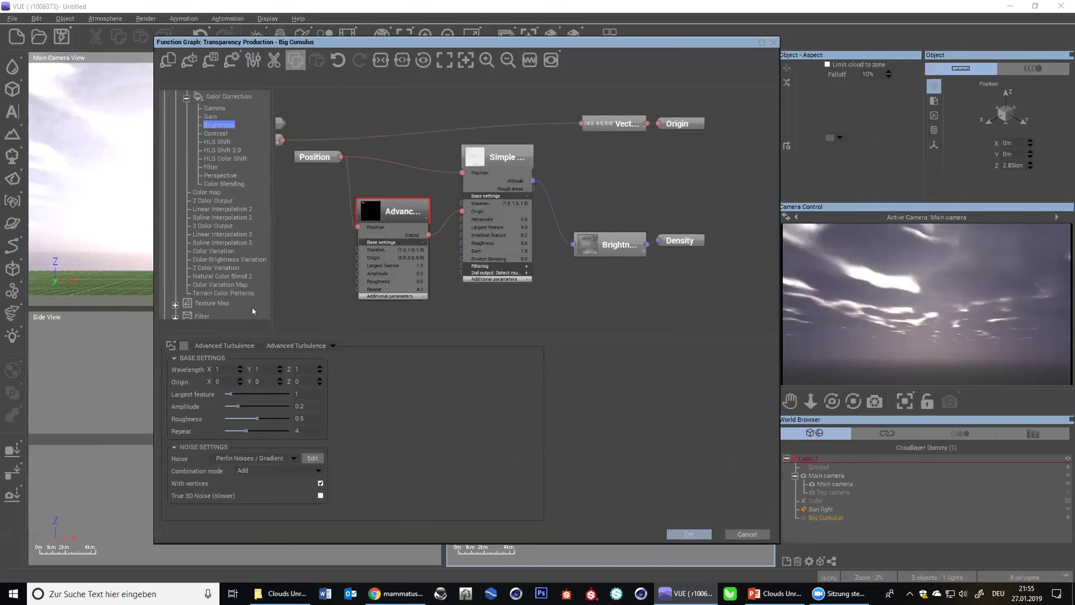
pyautogui.click(225, 369)
pyautogui.write('100')
pyautogui.press('Return')
pyautogui.click(260, 369)
pyautogui.write('100')
pyautogui.press('Return')
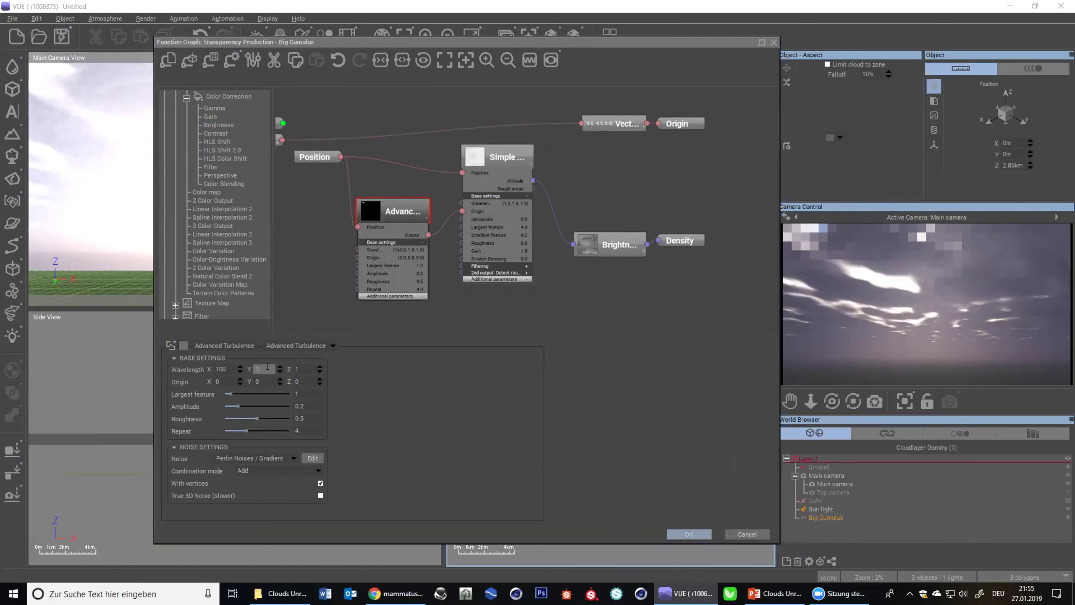
pyautogui.click(304, 369)
pyautogui.write('100')
pyautogui.press('Return')
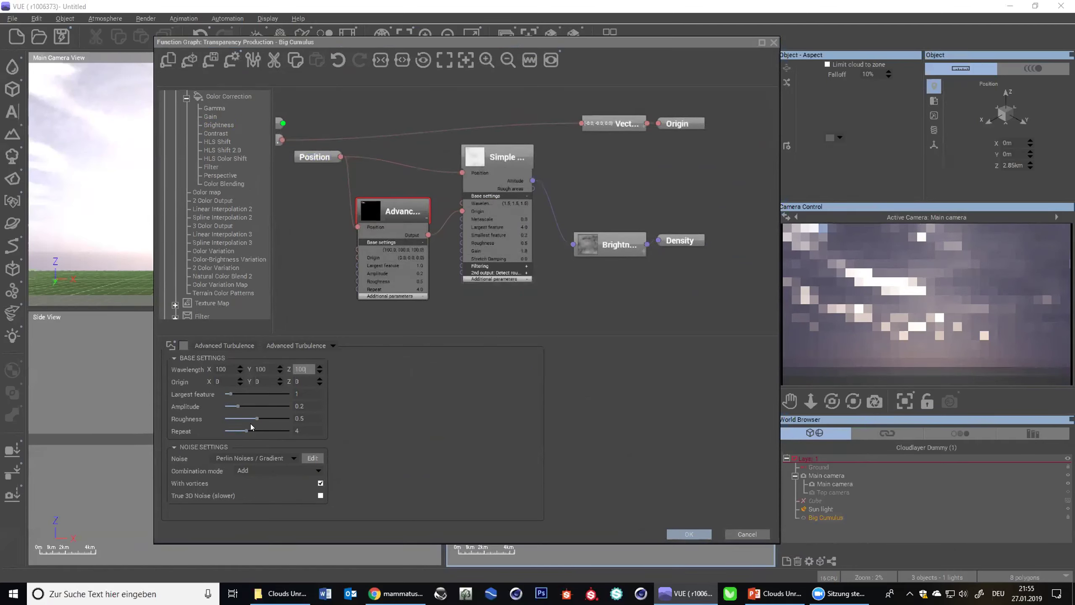
# - Raise the turbulence amplitude to 100, then cancel the graph to discard the edits
pyautogui.moveTo(237, 405); pyautogui.dragTo(328, 401)
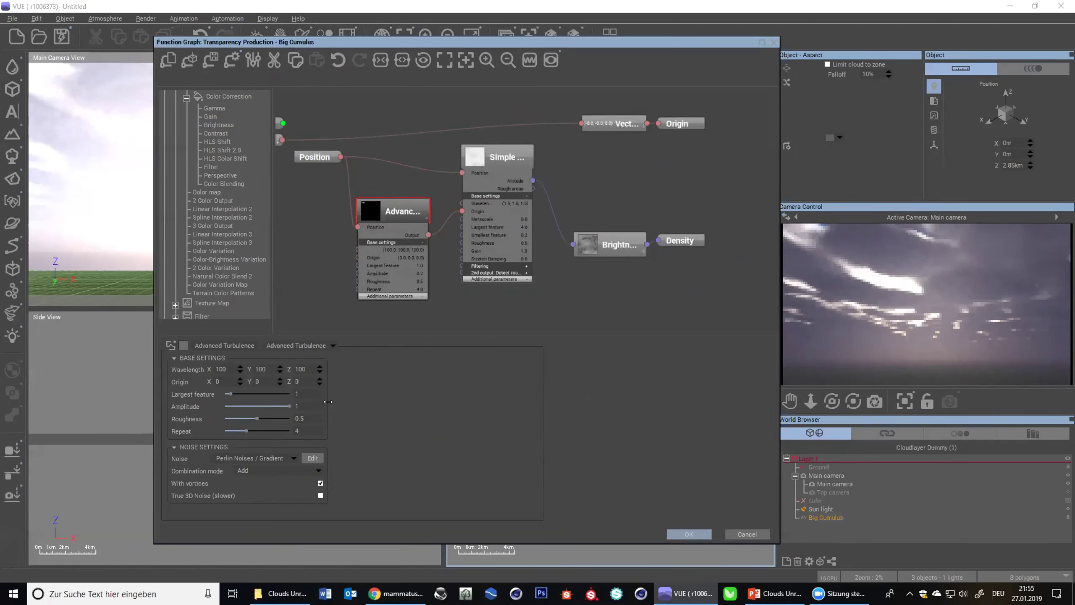
pyautogui.click(304, 403)
pyautogui.write('0')
pyautogui.press('Return')
pyautogui.write('0')
pyautogui.press('Return')
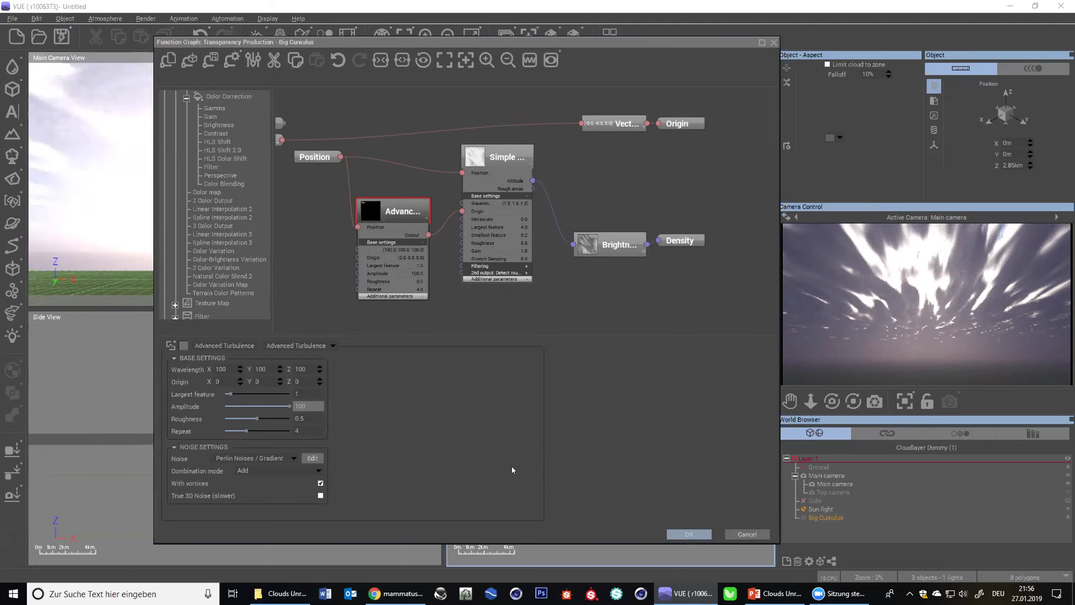
pyautogui.click(746, 534)
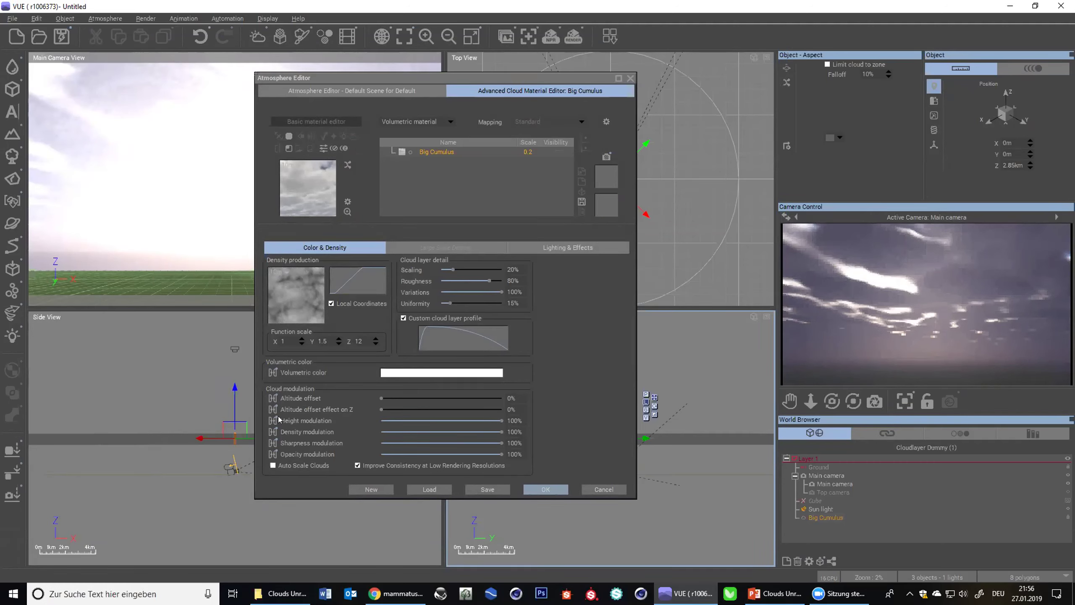
# - Drive Sharpness modulation with a function graph and accept it with OK
pyautogui.rightClick(300, 301)
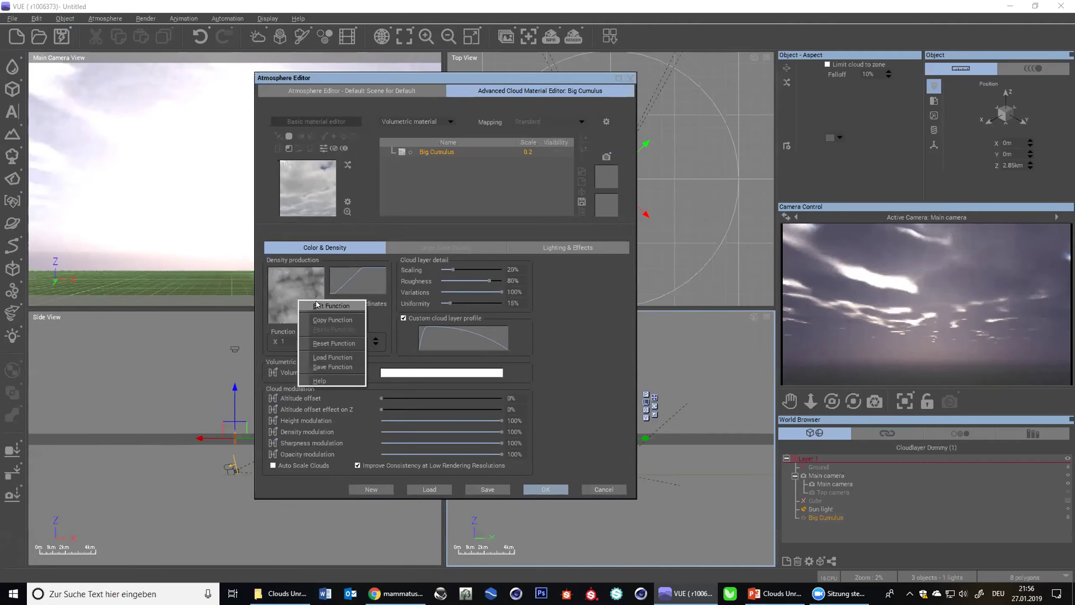
pyautogui.click(318, 305)
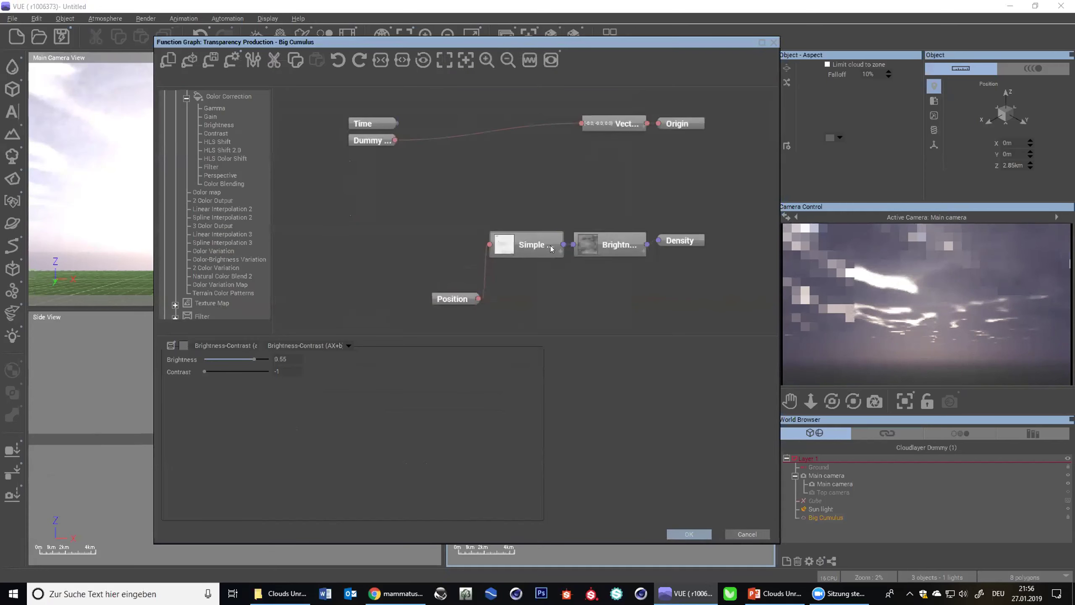
pyautogui.moveTo(449, 305); pyautogui.dragTo(344, 198)
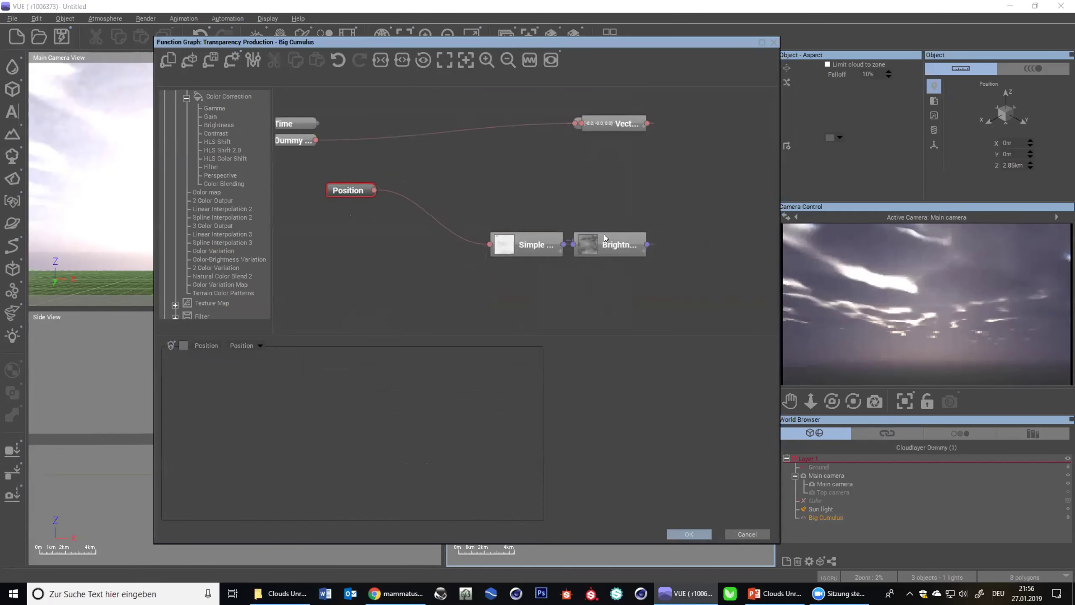
pyautogui.click(748, 534)
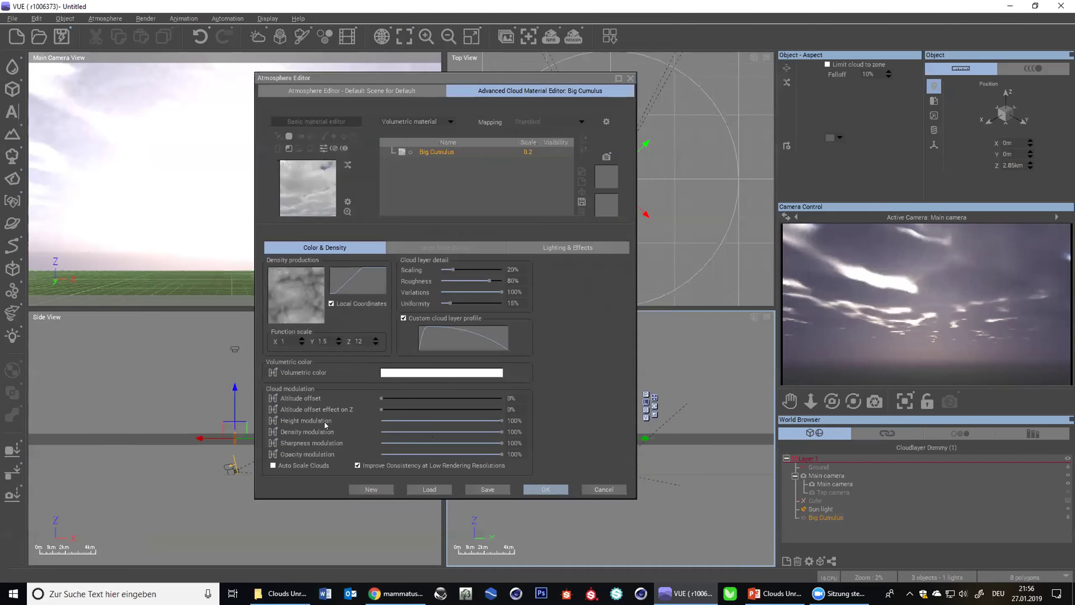
pyautogui.click(273, 442)
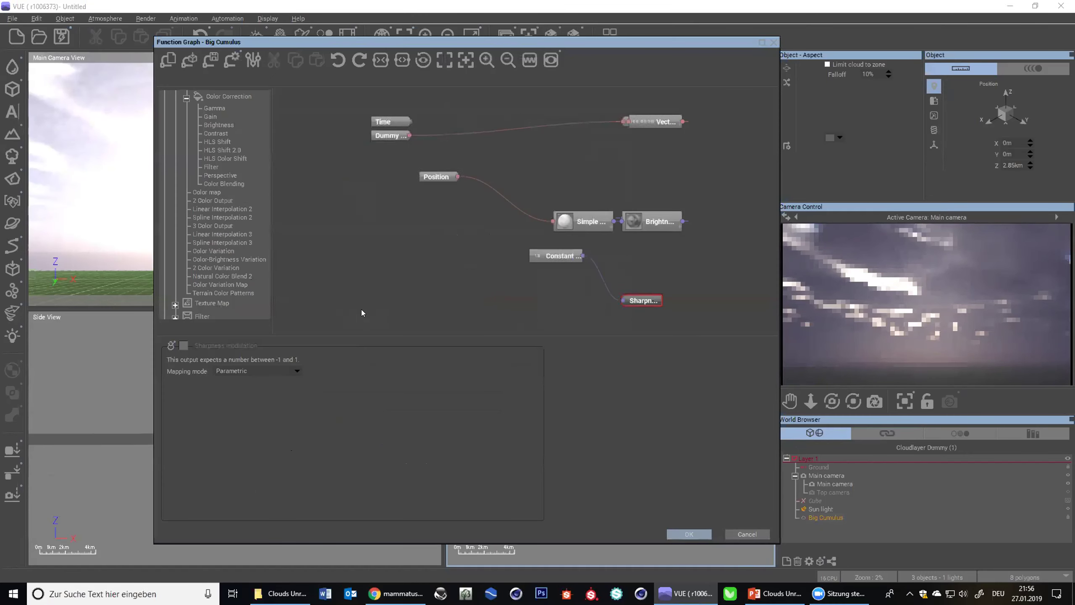
pyautogui.click(689, 533)
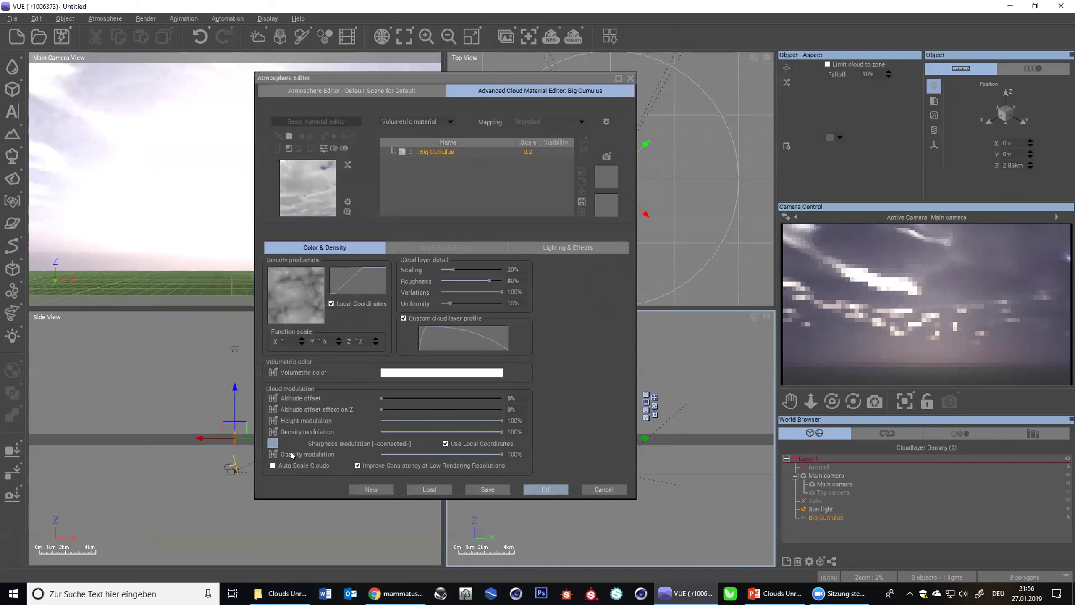
# - Reopen the density function graph to inspect the Simple Fractal, Brightness and Density nodes
pyautogui.rightClick(306, 287)
pyautogui.click(325, 293)
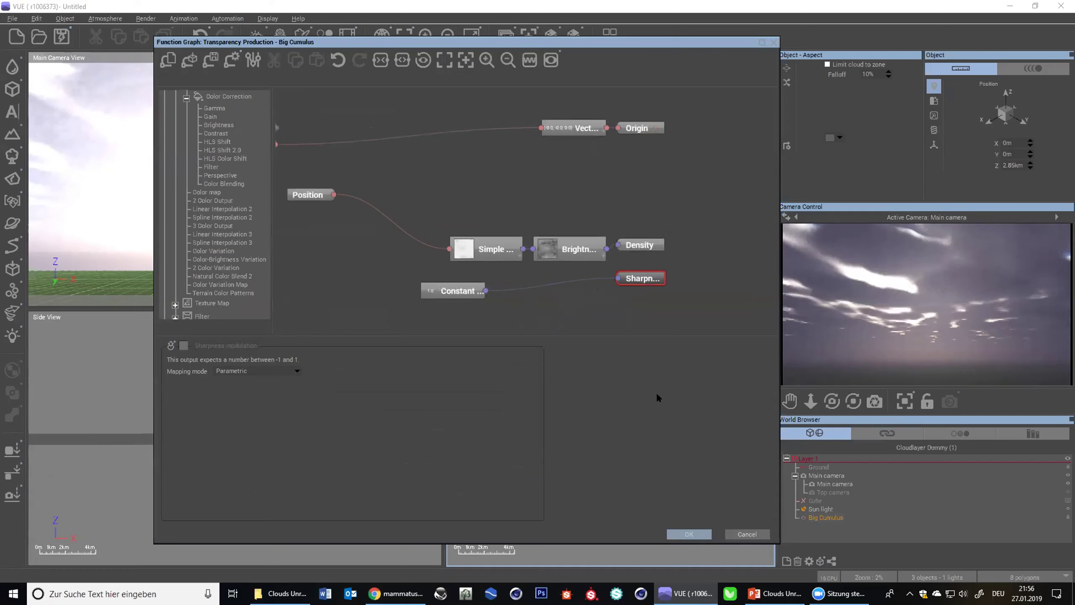
pyautogui.click(688, 533)
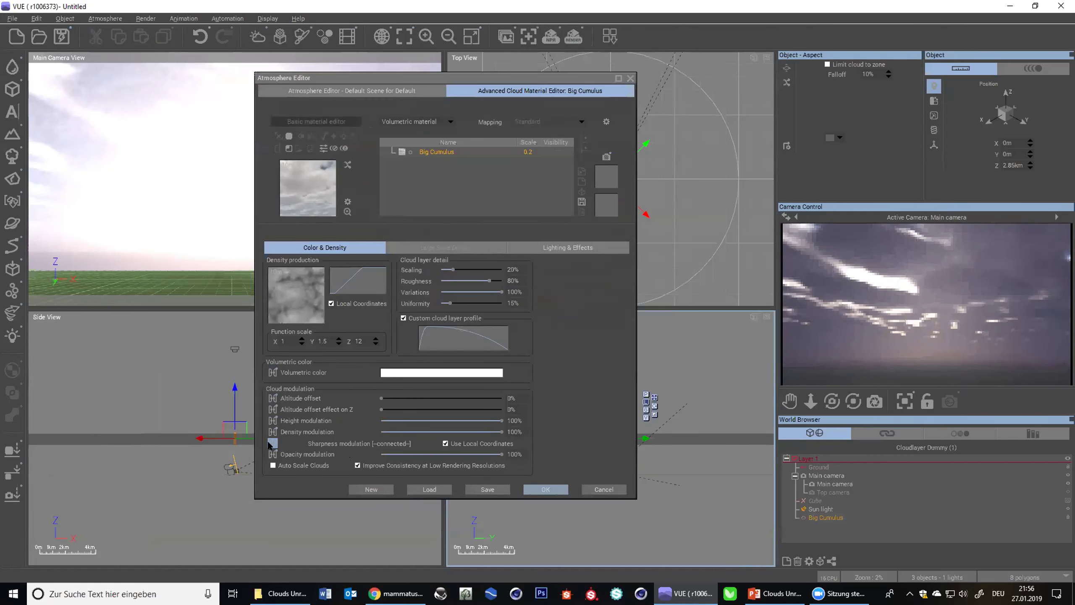
pyautogui.rightClick(299, 295)
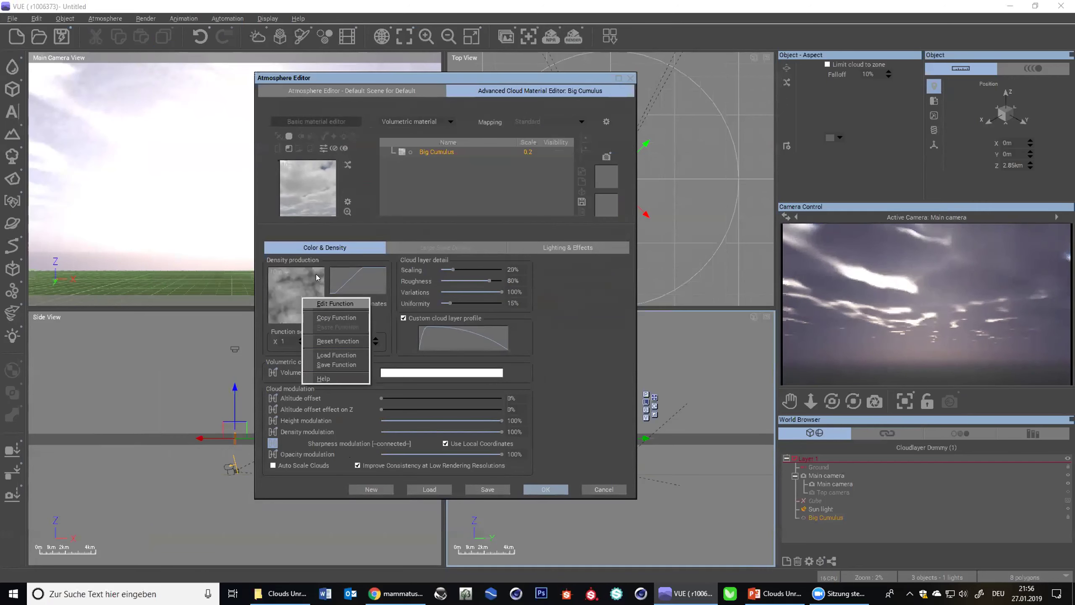
pyautogui.click(322, 304)
pyautogui.hotkey('ctrl', 'y')
pyautogui.hotkey('ctrl', 'y')
pyautogui.moveTo(661, 224)
pyautogui.mouseDown()
pyautogui.moveTo(642, 213)
pyautogui.moveTo(451, 339)
pyautogui.mouseUp()
pyautogui.click(333, 194)
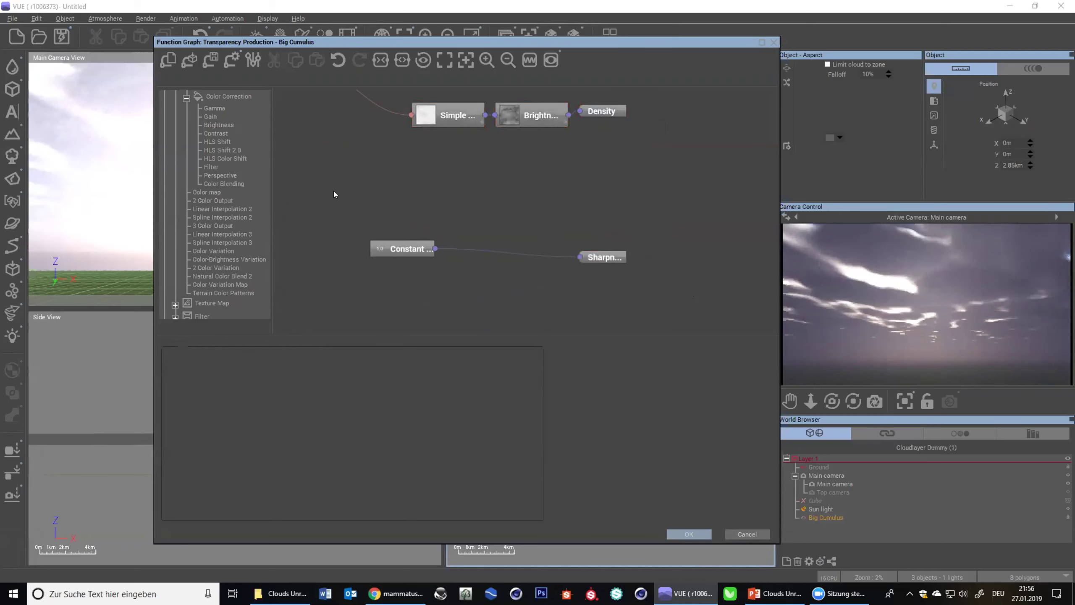
pyautogui.click(745, 534)
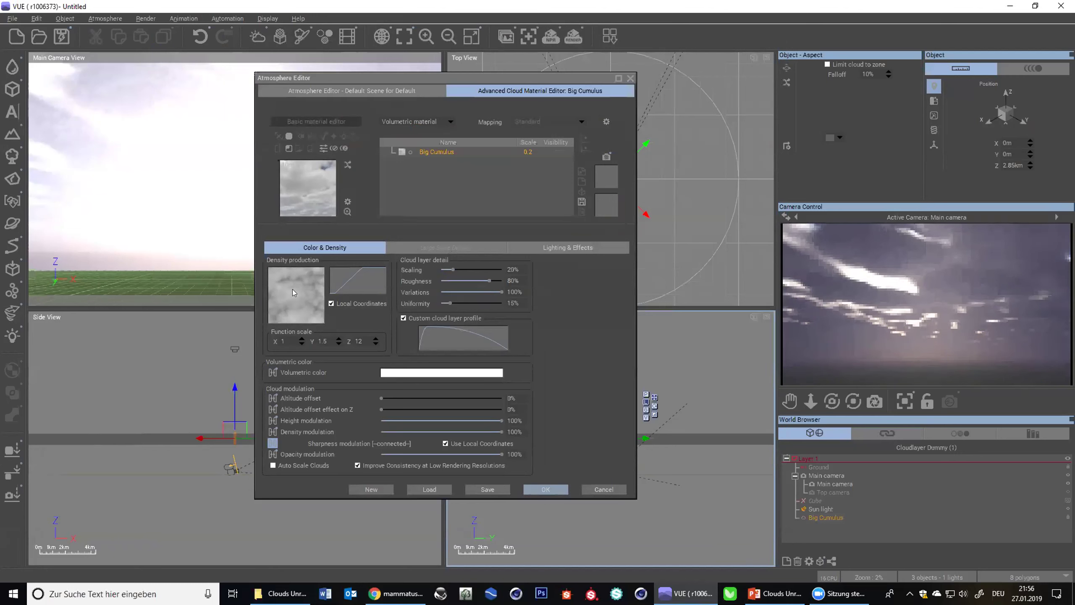
# - Inspect the Sharpness modulation graph's output node and close it unchanged
pyautogui.click(272, 443)
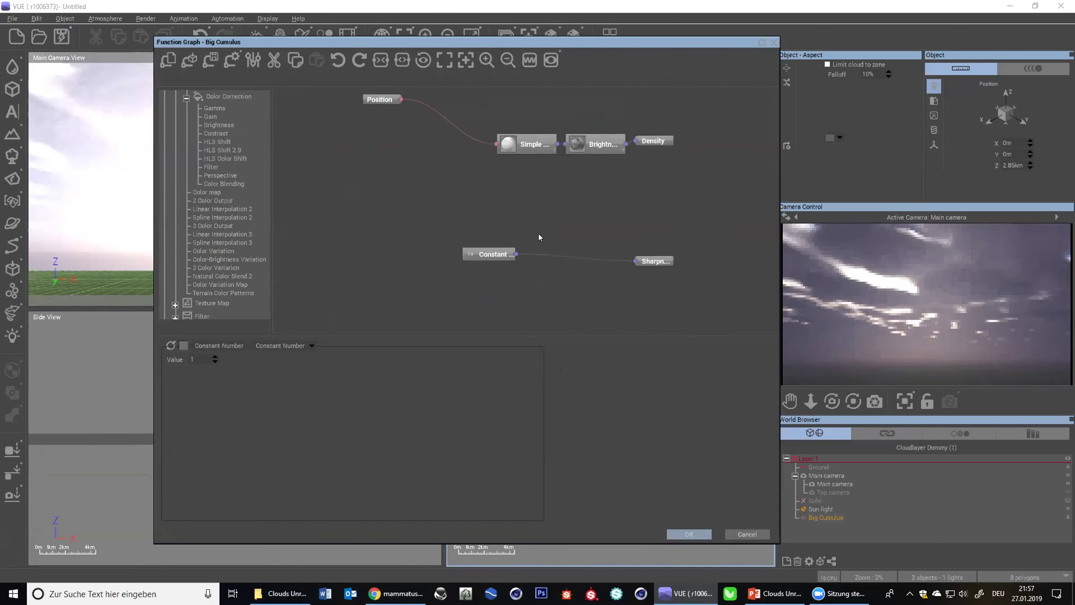
pyautogui.moveTo(655, 265); pyautogui.dragTo(657, 255)
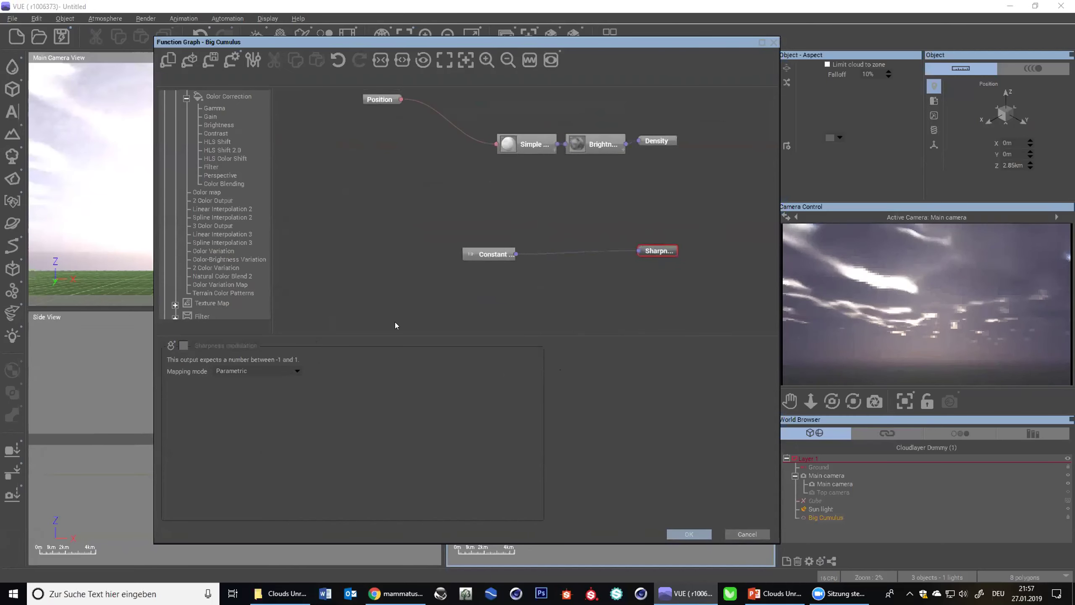
pyautogui.click(746, 534)
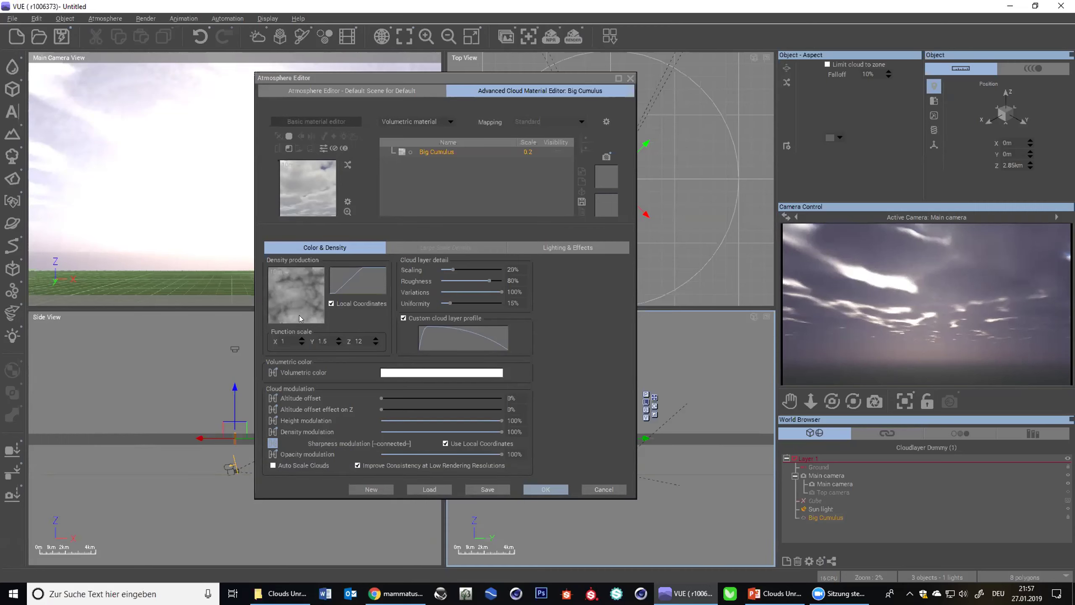
pyautogui.rightClick(301, 290)
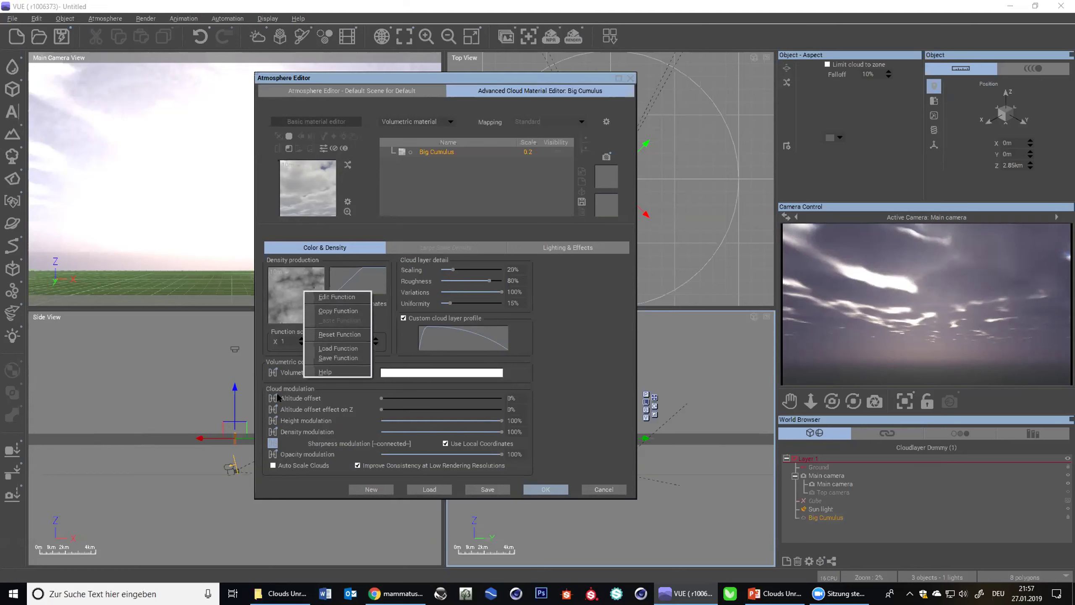
pyautogui.click(561, 415)
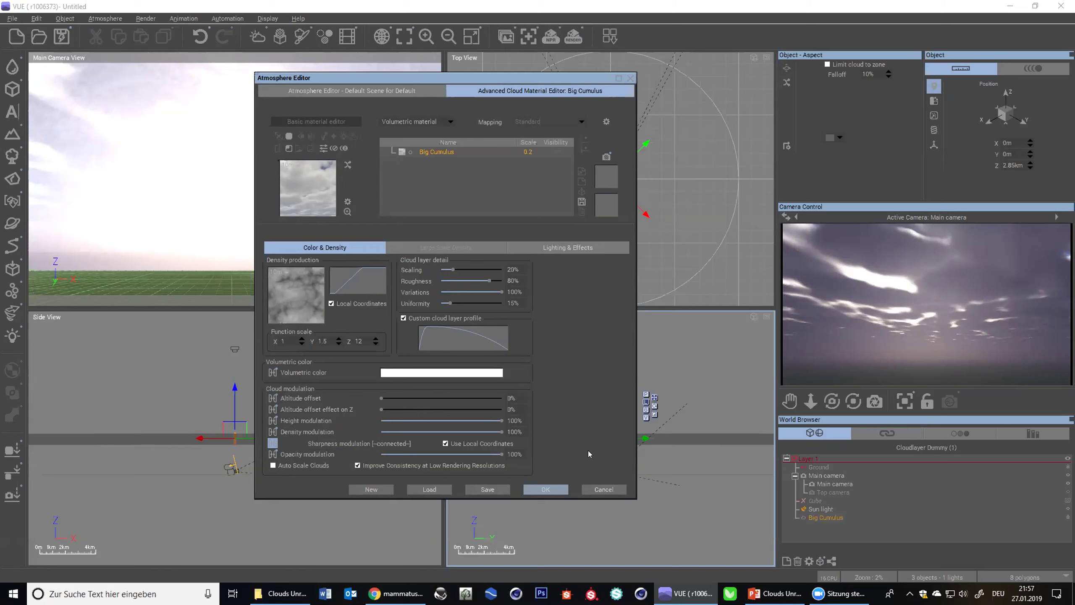
# - Discard the Big Cumulus atmosphere edits and load the Mammatus atmosphere preset
pyautogui.click(603, 489)
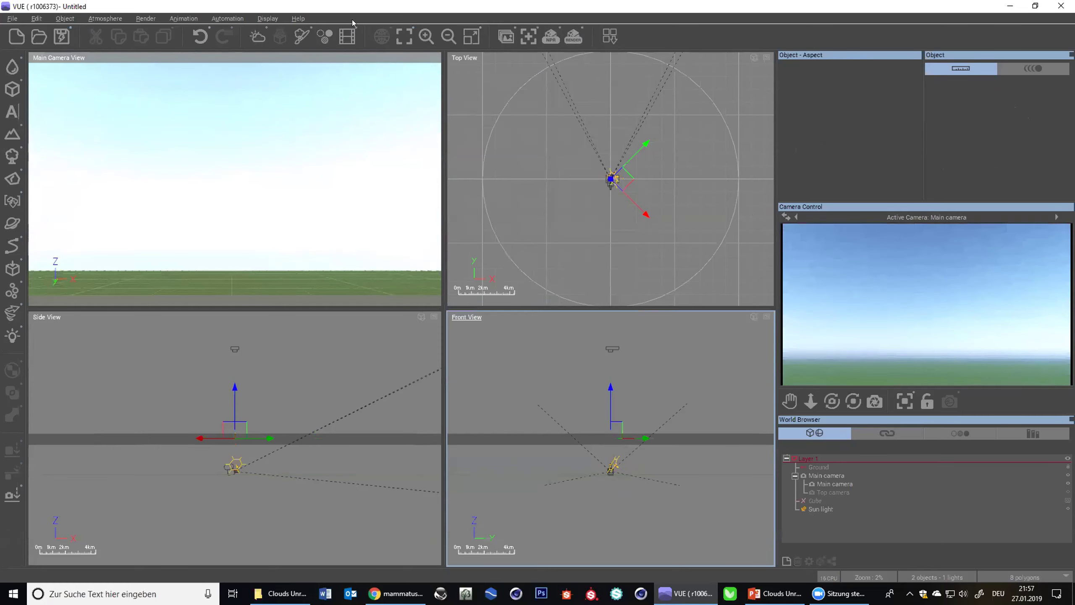
pyautogui.click(257, 36)
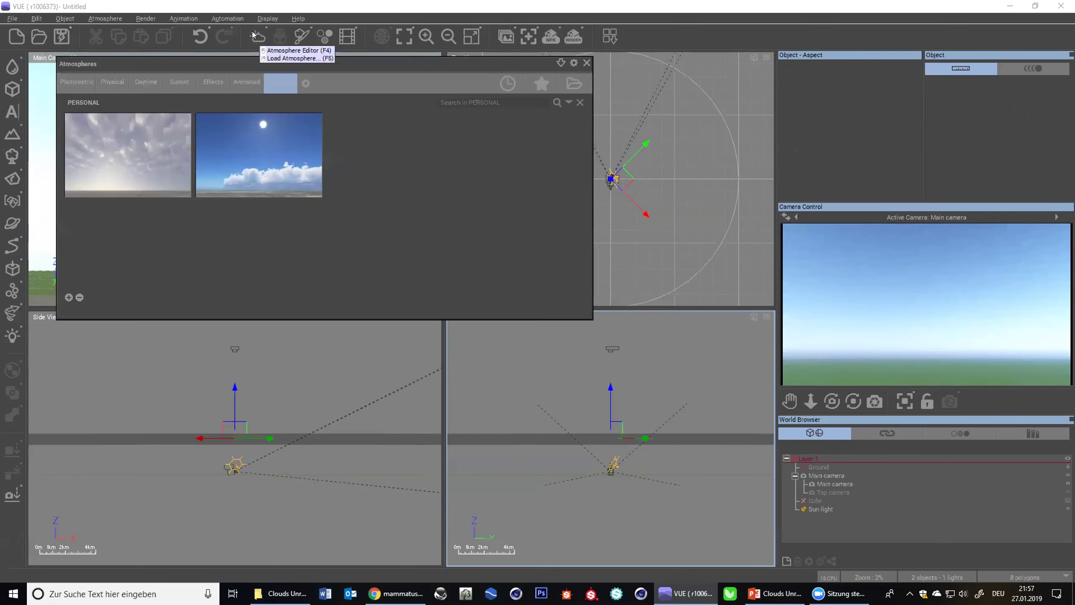
pyautogui.doubleClick(108, 128)
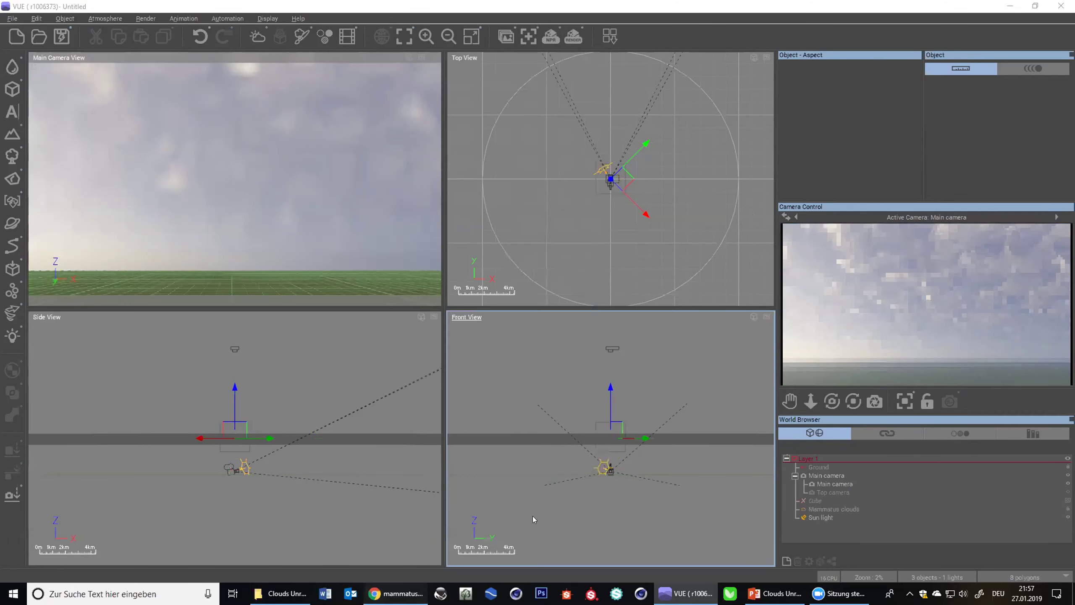
pyautogui.hotkey('alt', 'Tab')
# - Scroll through the Google Images mammatus cloud results
pyautogui.scroll(1, 478, 256)
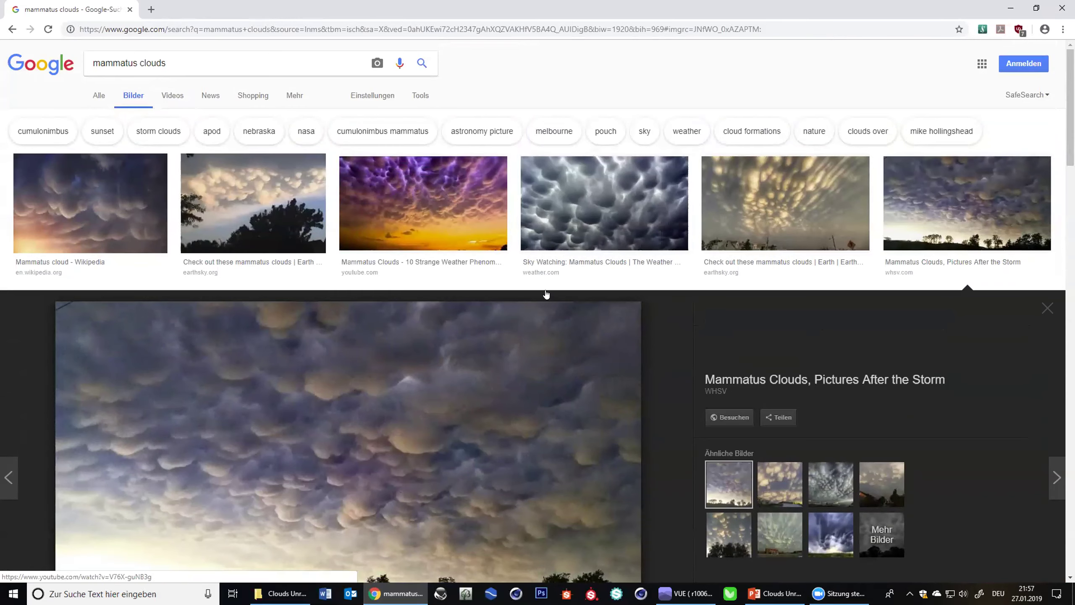
pyautogui.scroll(-3, 648, 305)
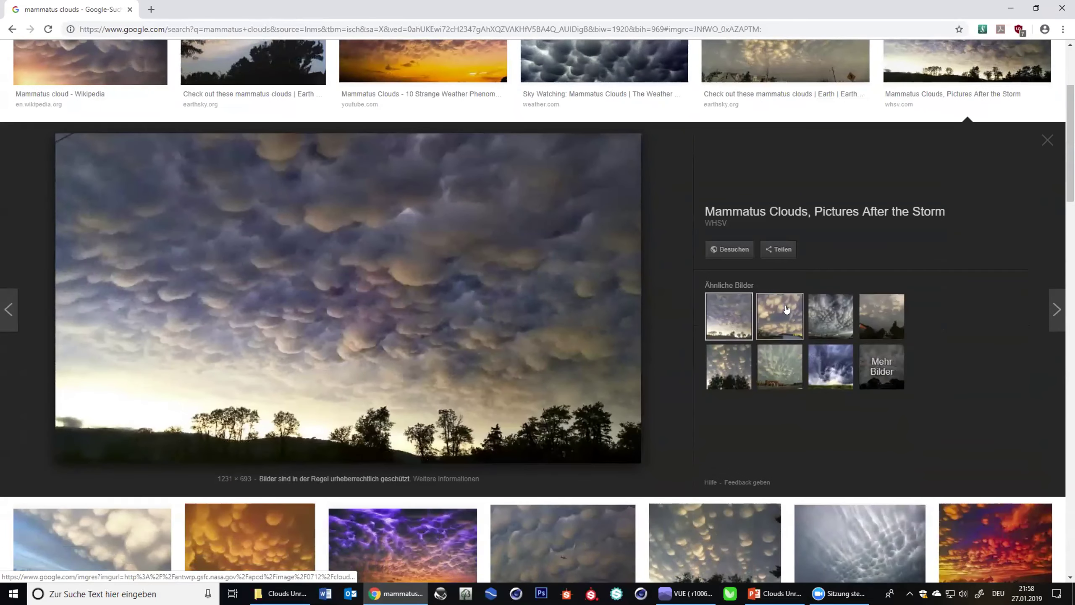
pyautogui.scroll(-3, 667, 318)
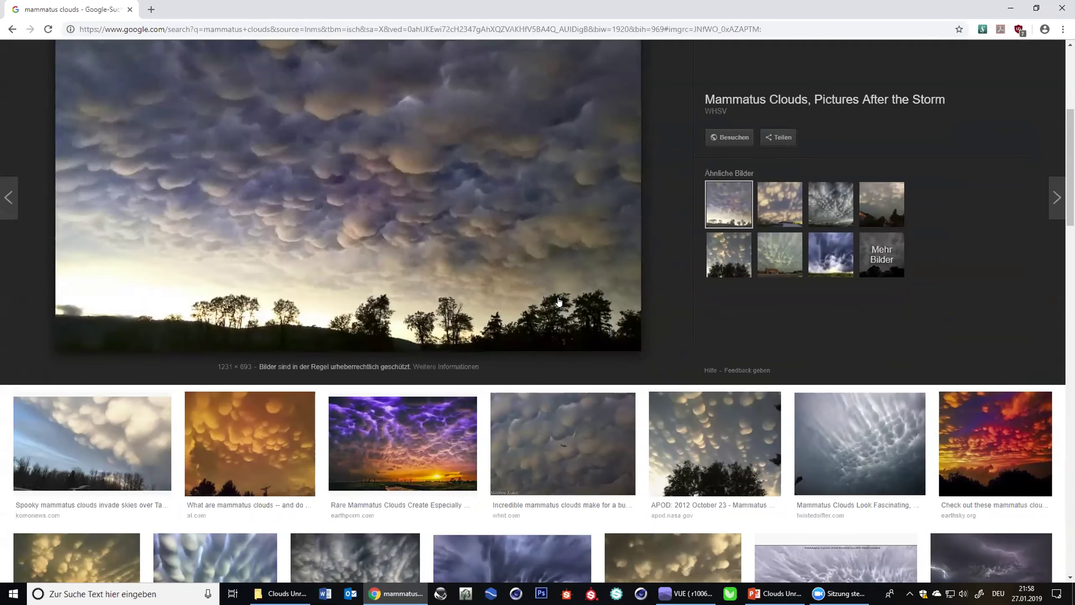
pyautogui.scroll(1, 892, 331)
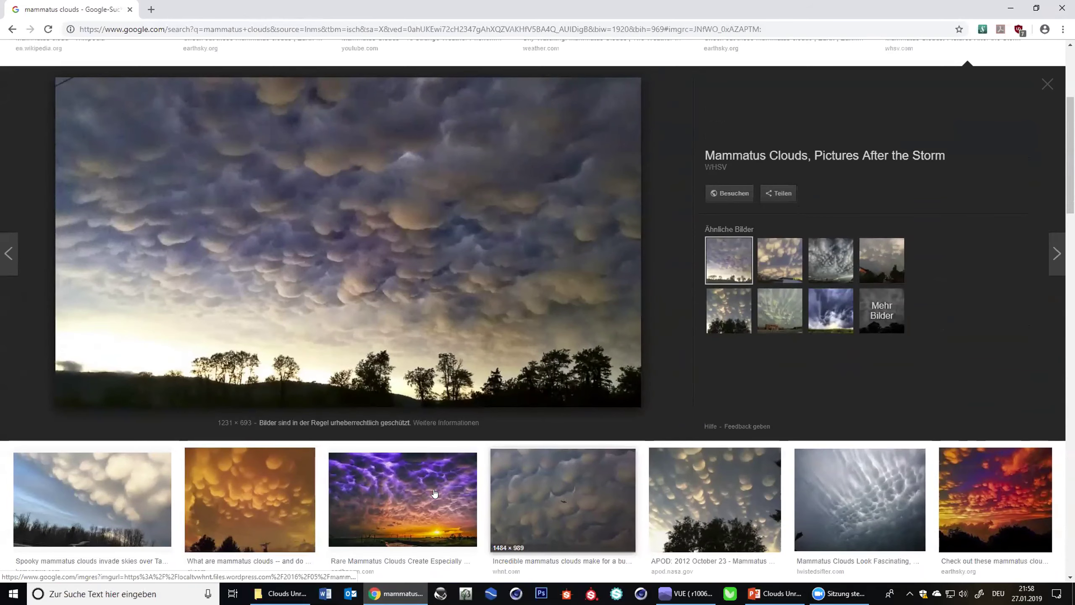
pyautogui.scroll(4, 458, 419)
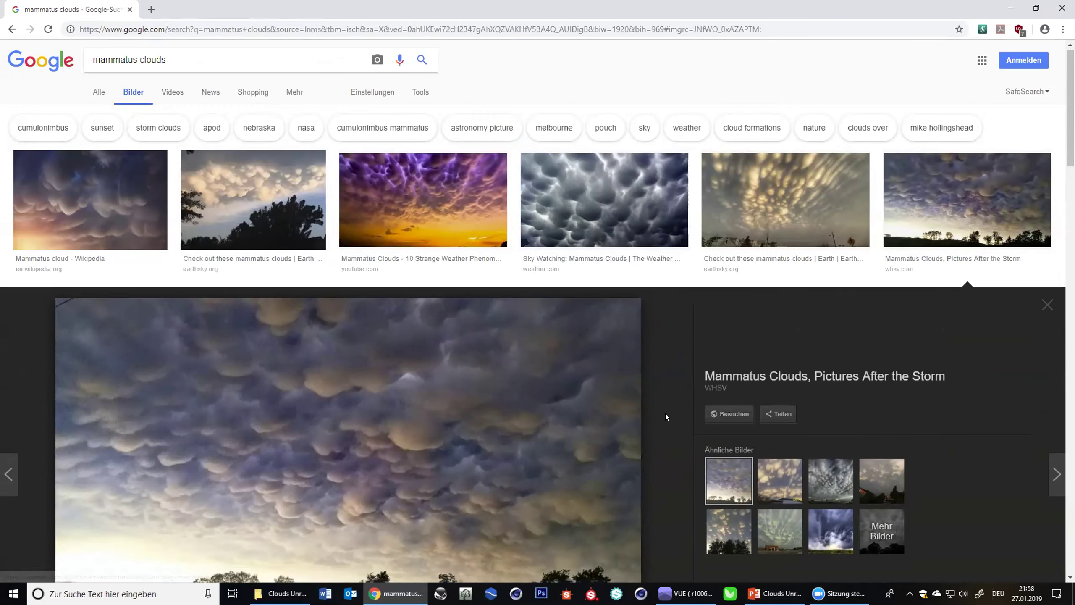
pyautogui.scroll(-3, 673, 419)
pyautogui.scroll(-1, 698, 415)
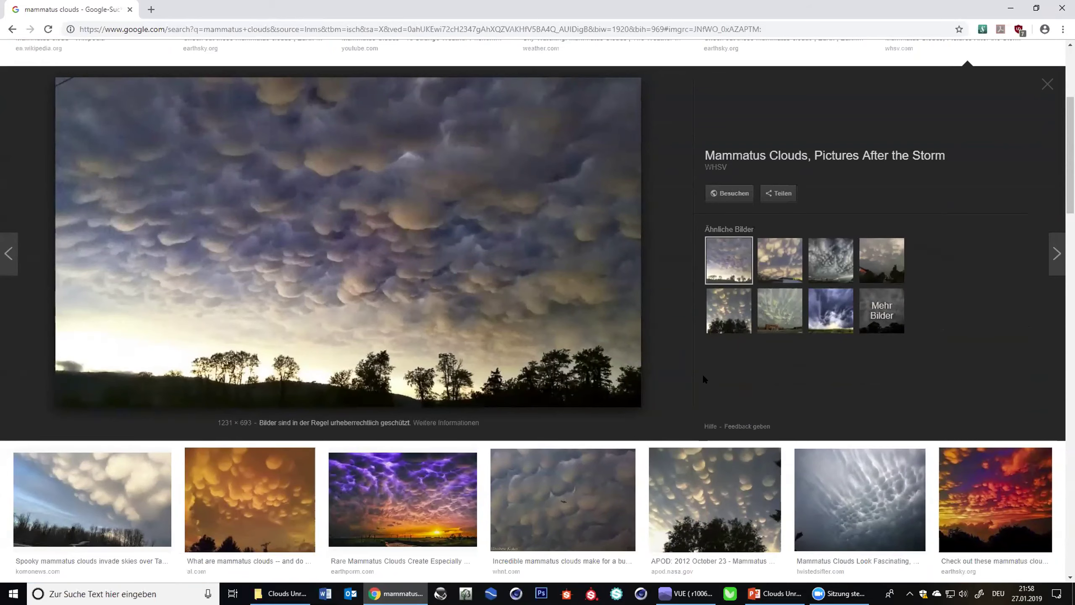
pyautogui.scroll(4, 686, 388)
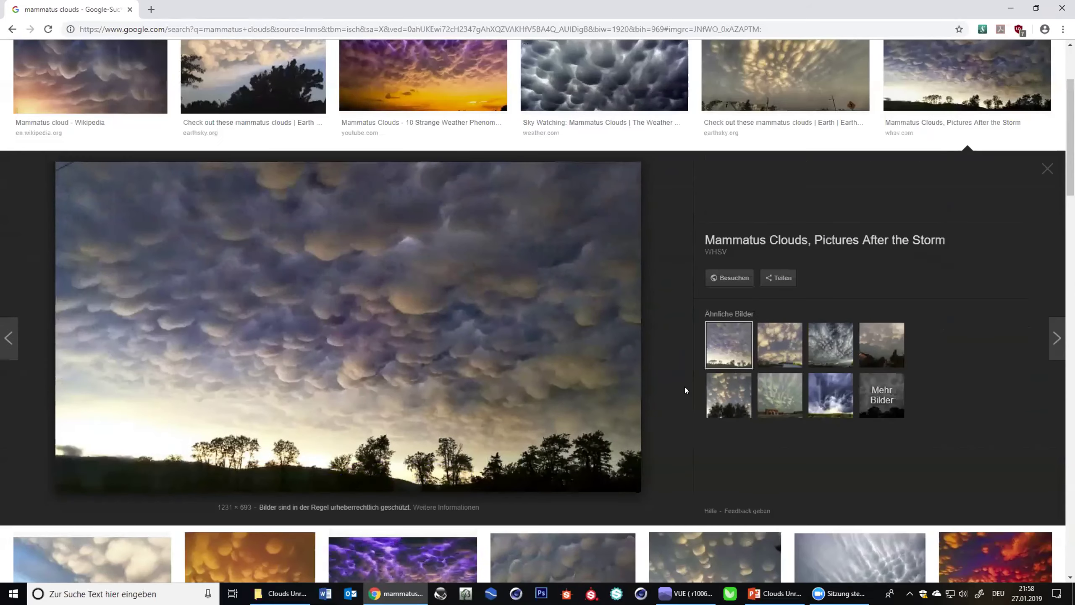
# - Preview the EarthSky and purple mammatus photos, then return to VUE
pyautogui.click(765, 189)
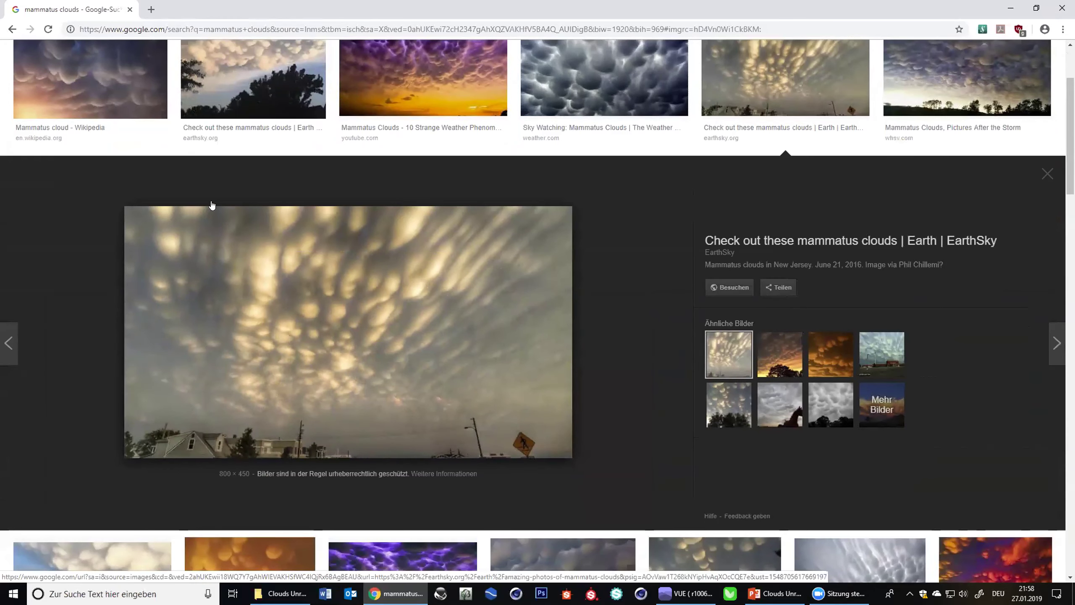
pyautogui.click(421, 58)
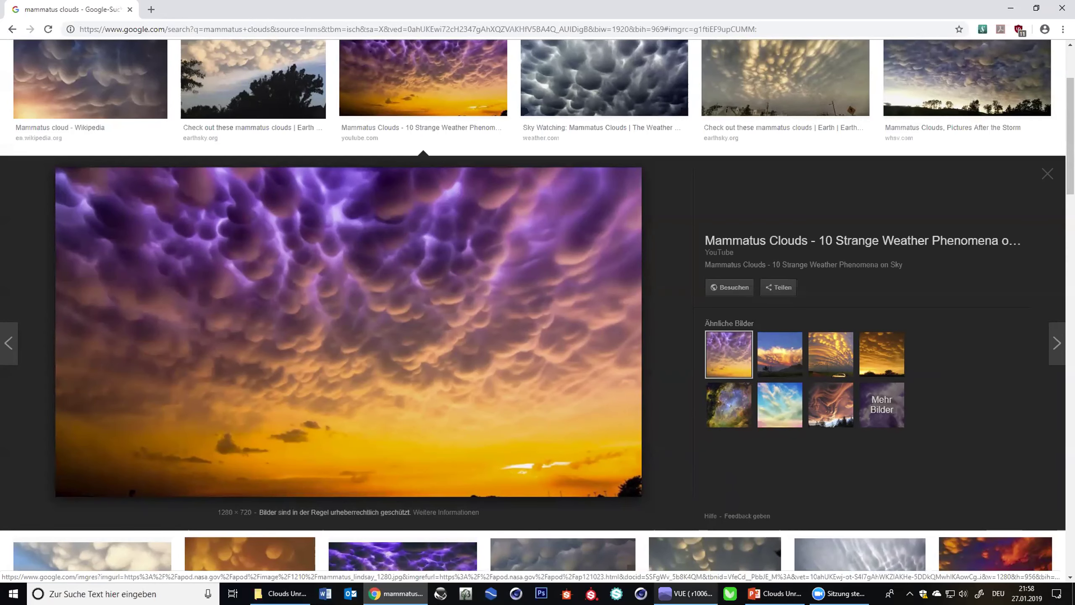
pyautogui.moveTo(685, 589)
pyautogui.click(686, 548)
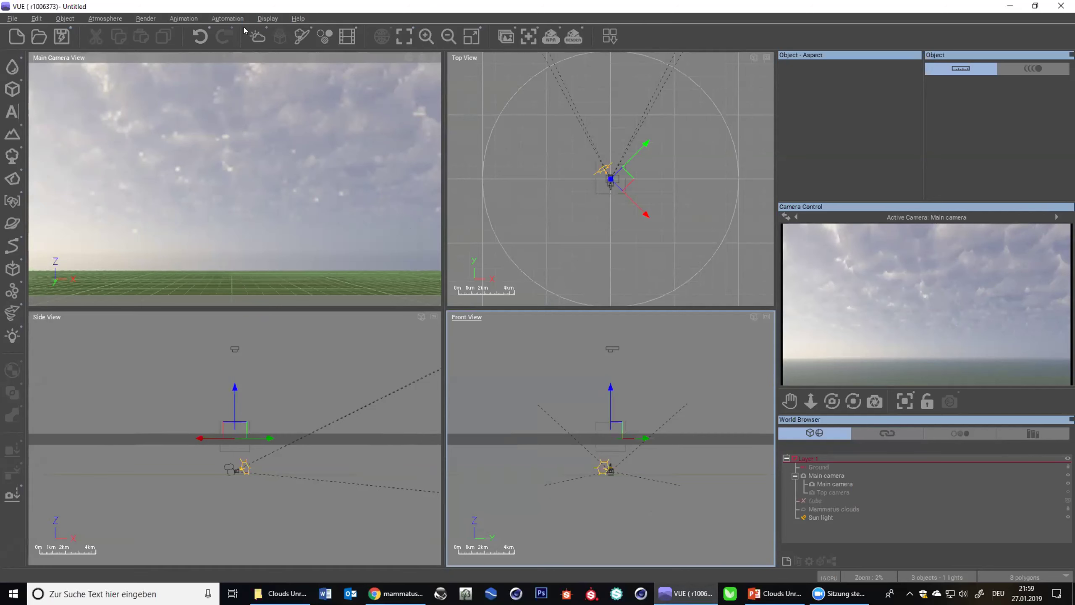
# - Open the Mammatus cloud material and go to the function driving Altitude offset
pyautogui.click(257, 36)
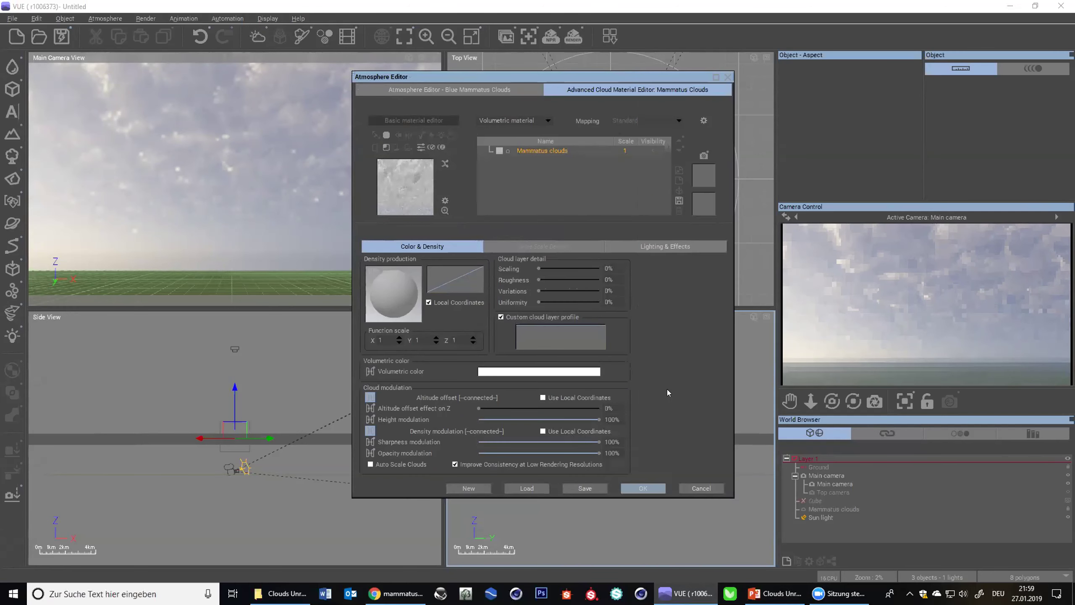
pyautogui.moveTo(613, 76); pyautogui.dragTo(416, 28)
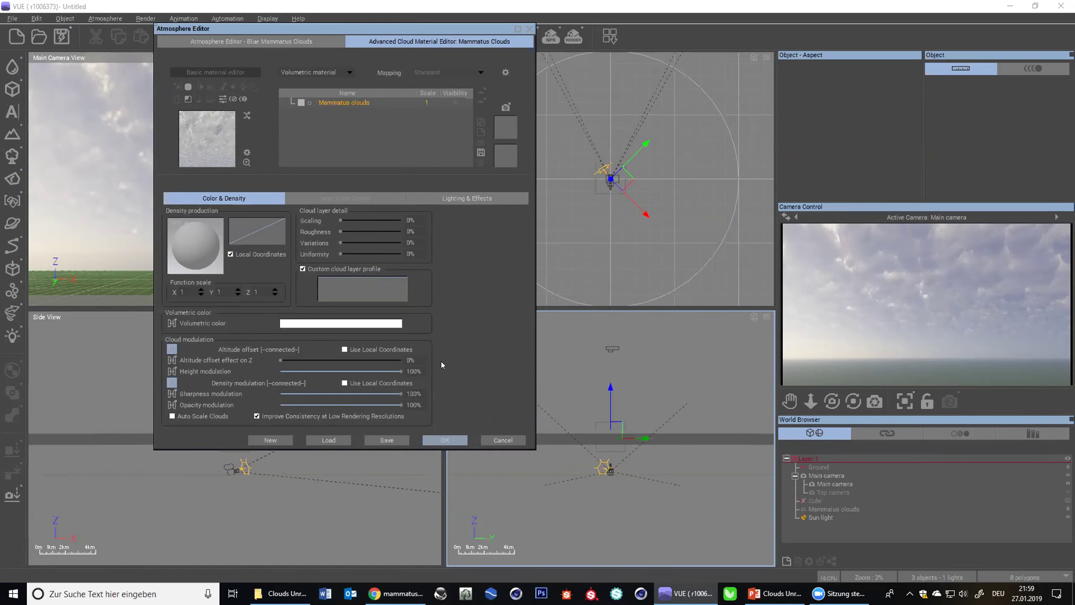
pyautogui.click(170, 349)
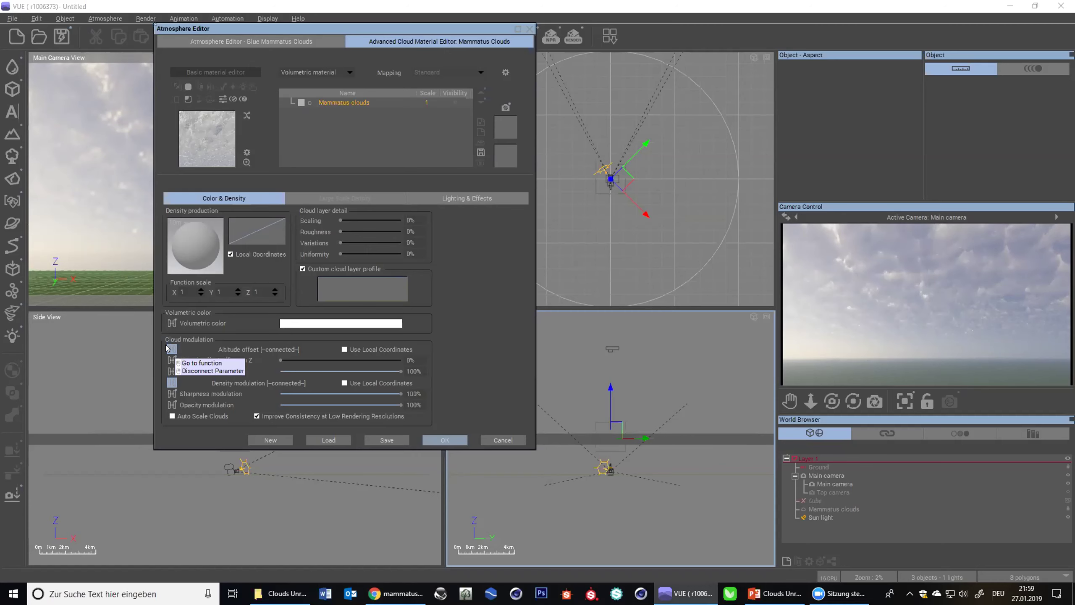
pyautogui.click(201, 362)
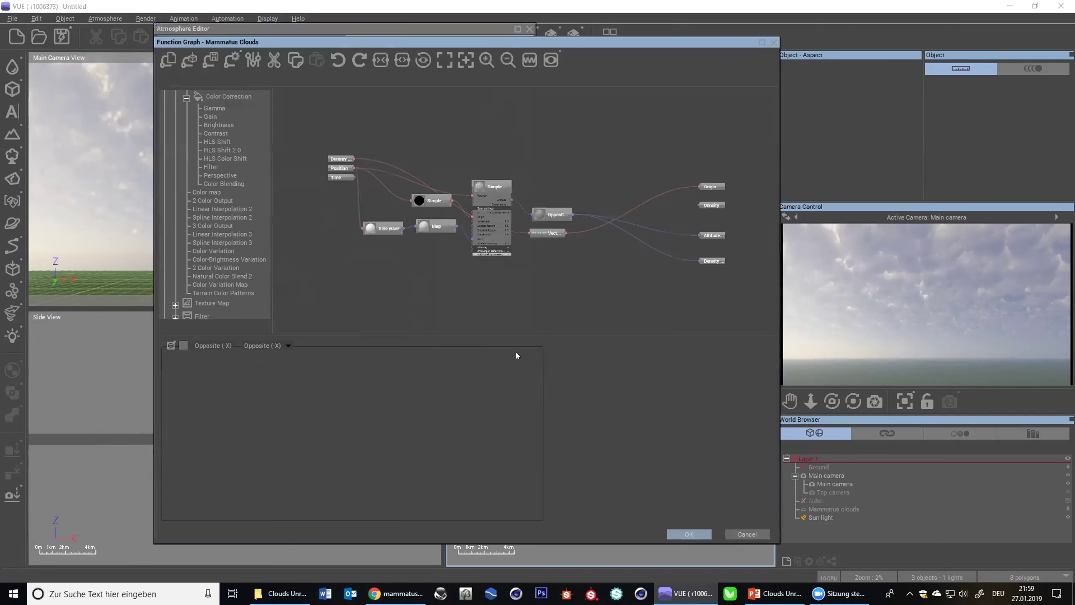
# - Raise the Simple Fractal node, then bring up the main camera's exposure filter list
pyautogui.scroll(2, 415, 239)
pyautogui.moveTo(557, 308); pyautogui.dragTo(602, 279, button='right')
pyautogui.moveTo(493, 147); pyautogui.dragTo(491, 122)
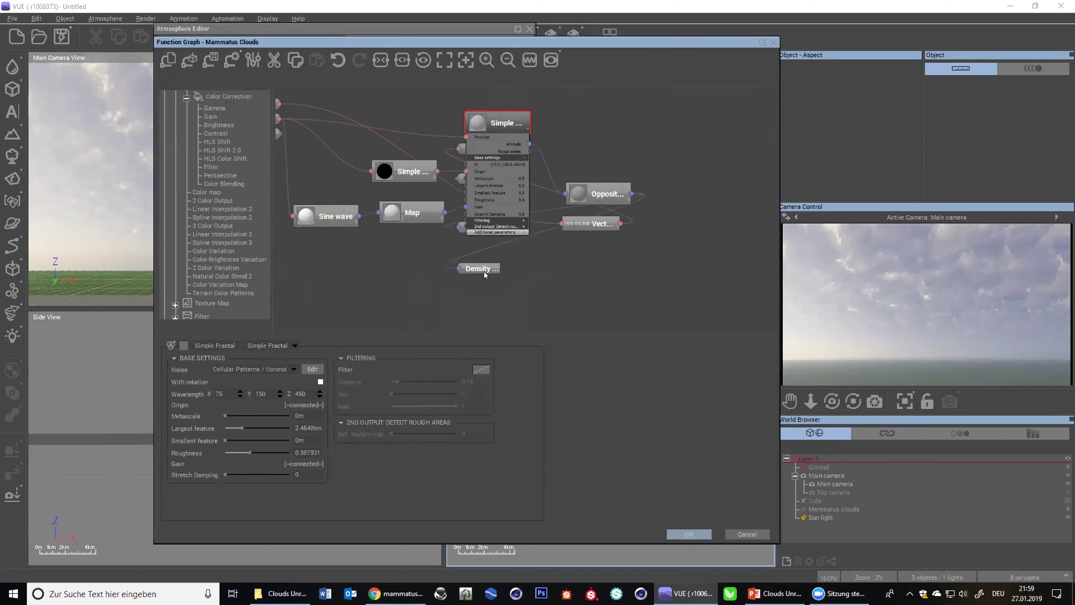
pyautogui.moveTo(489, 269); pyautogui.dragTo(643, 282)
pyautogui.click(470, 143)
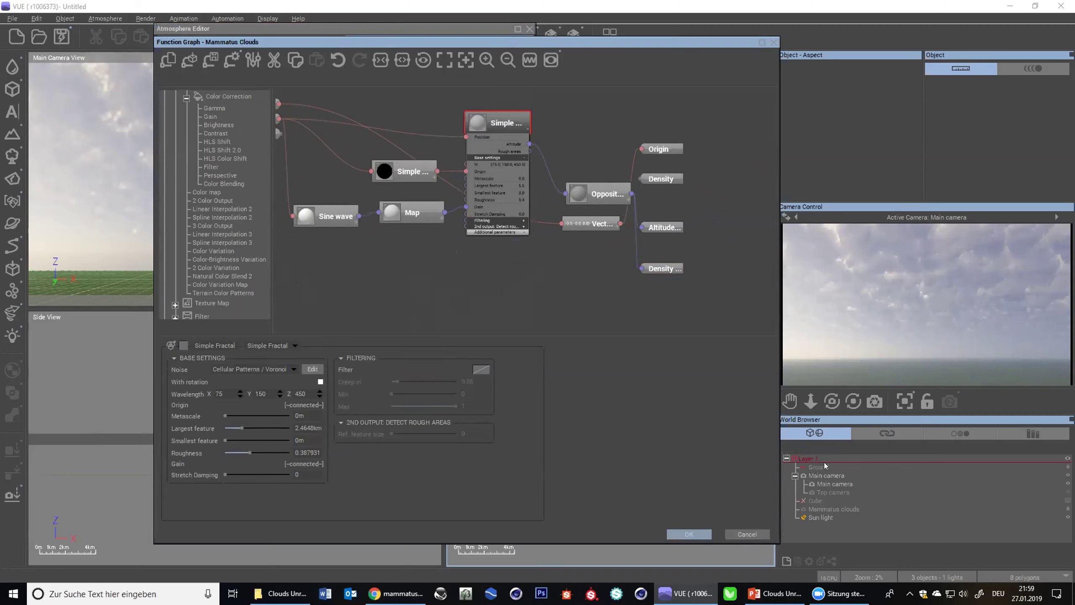
pyautogui.doubleClick(830, 487)
pyautogui.click(683, 129)
# - Give the main camera a Photographic Exposure Filter with mid-tones at 0.42, then move the Opposite node up
pyautogui.click(677, 154)
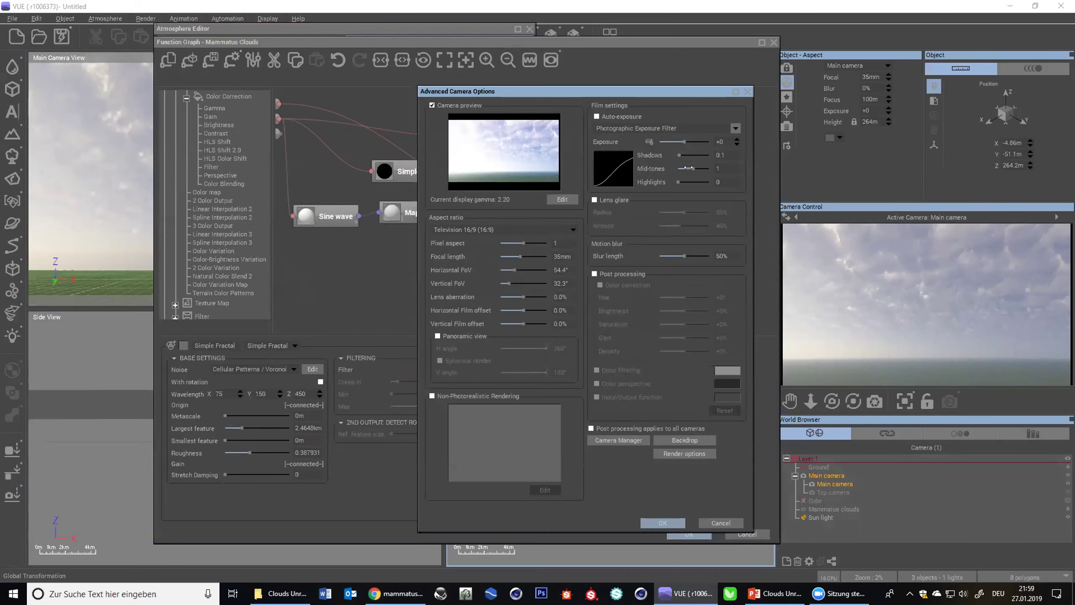
pyautogui.moveTo(681, 168); pyautogui.dragTo(679, 168)
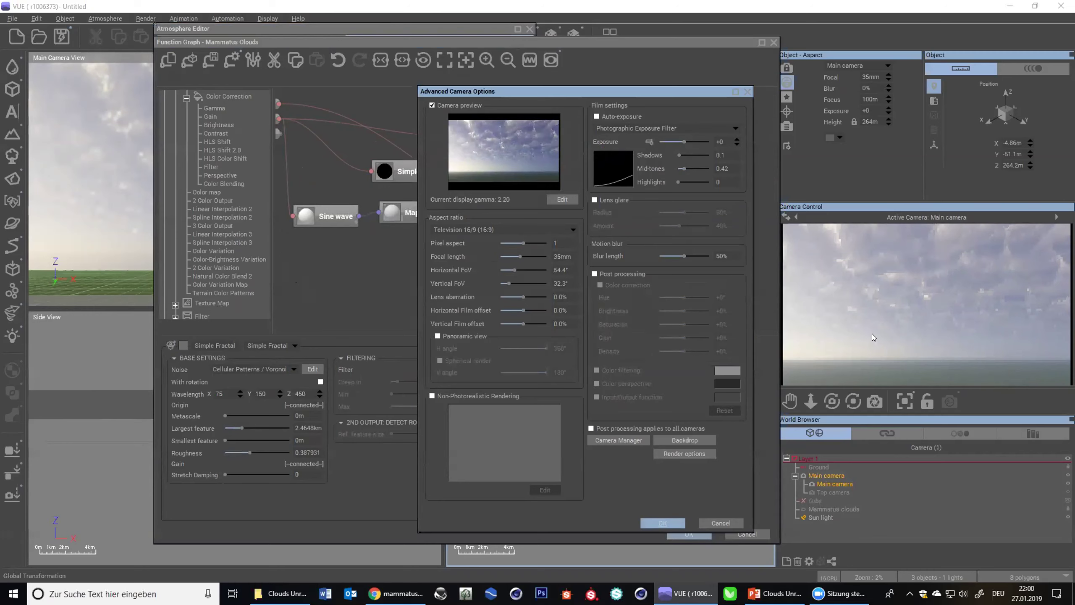
pyautogui.click(663, 522)
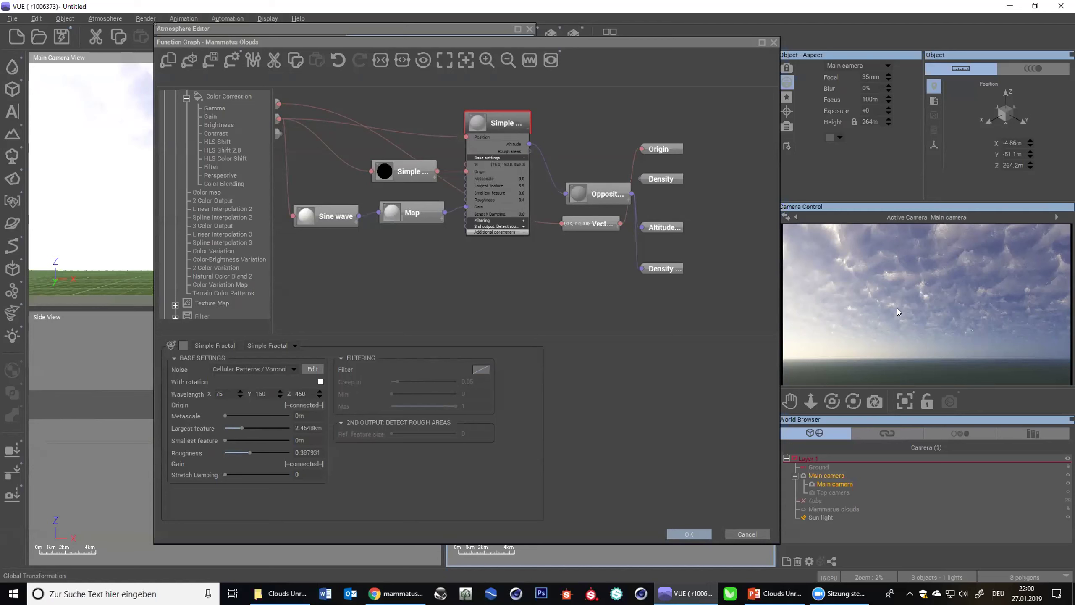
pyautogui.moveTo(604, 200); pyautogui.dragTo(574, 174)
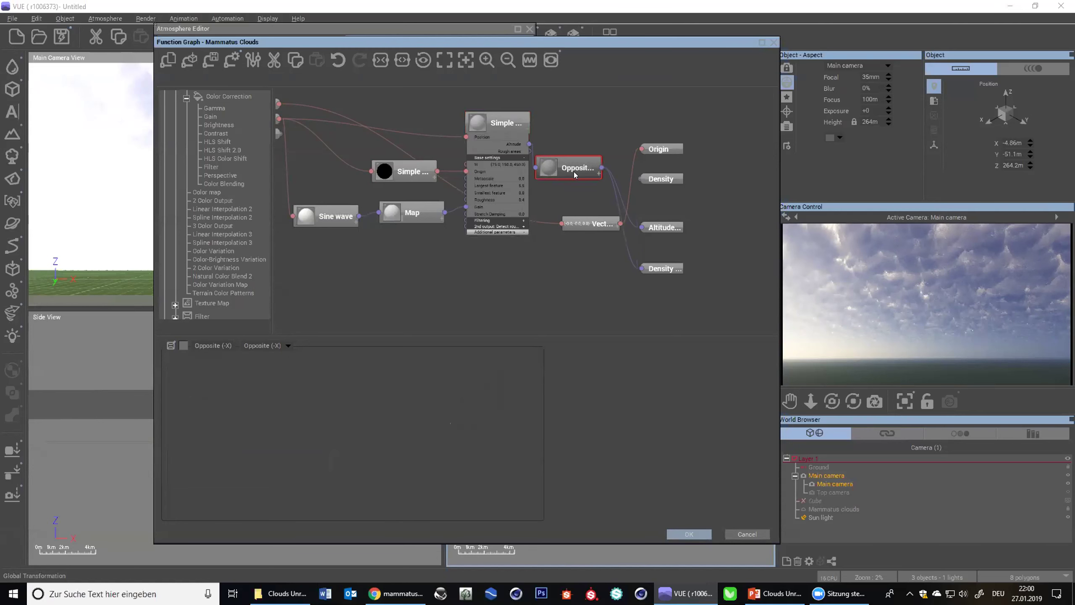
# - Inspect the Altitude offset output, undo a trial Simple Fractal move, and accept the function graph
pyautogui.click(658, 229)
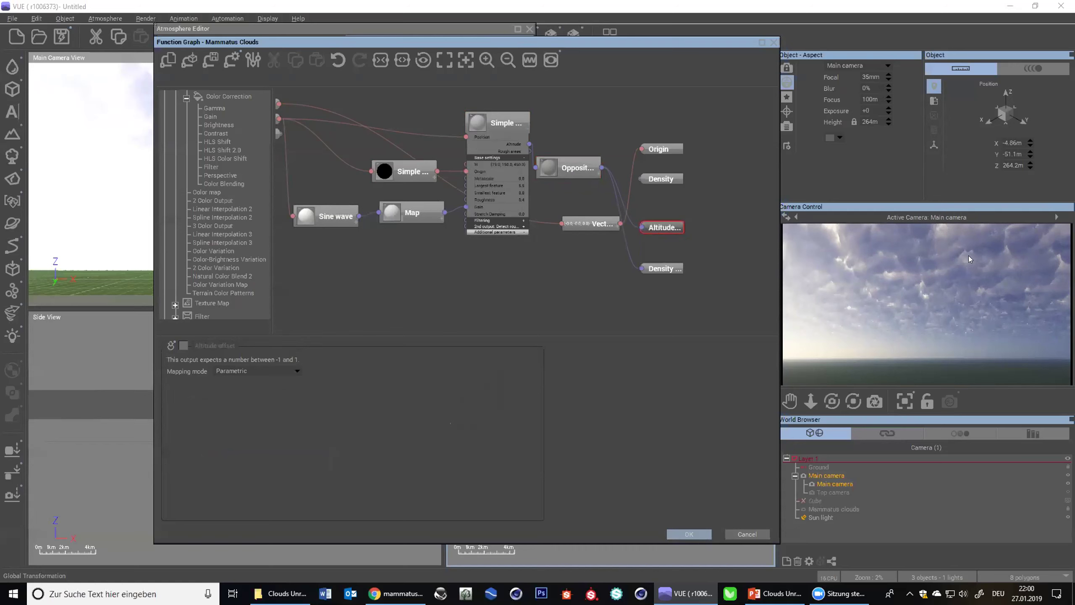
pyautogui.rightClick(933, 317)
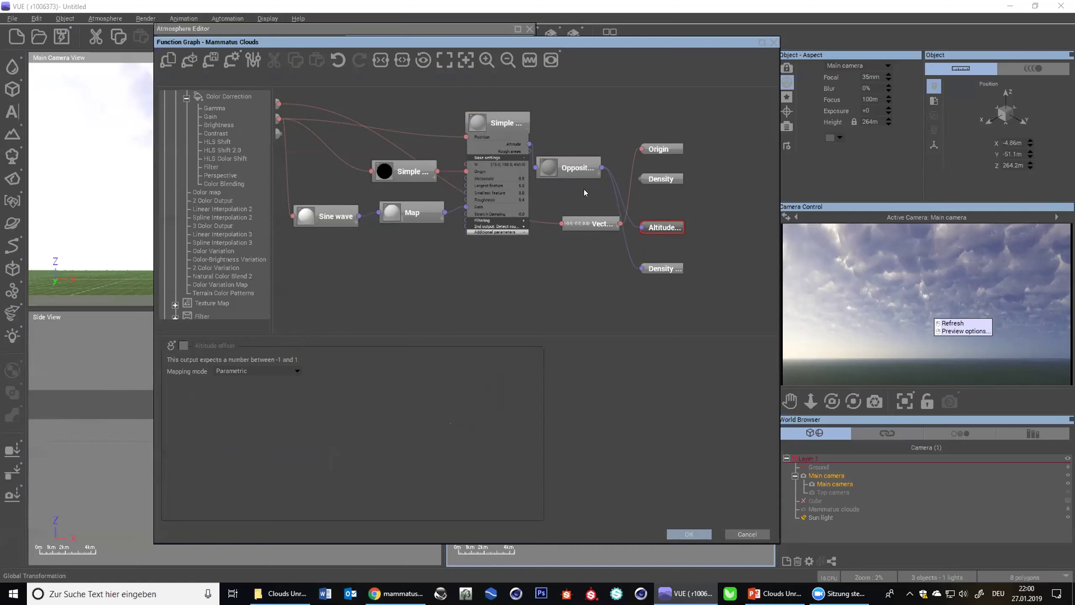
pyautogui.moveTo(492, 121); pyautogui.dragTo(466, 119)
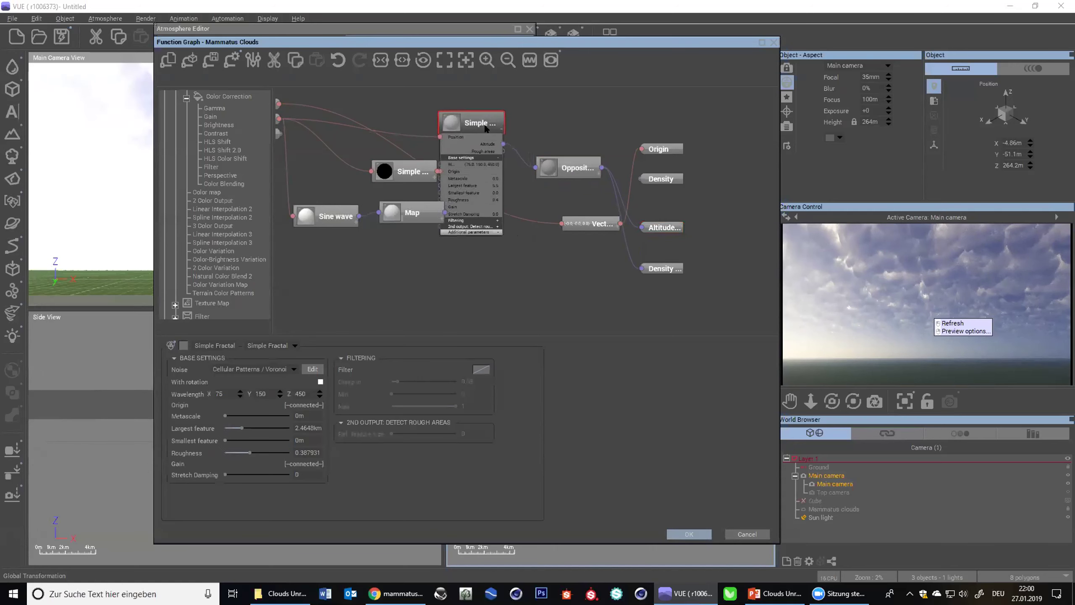
pyautogui.hotkey('ctrl', 'z')
pyautogui.hotkey('ctrl', 'z')
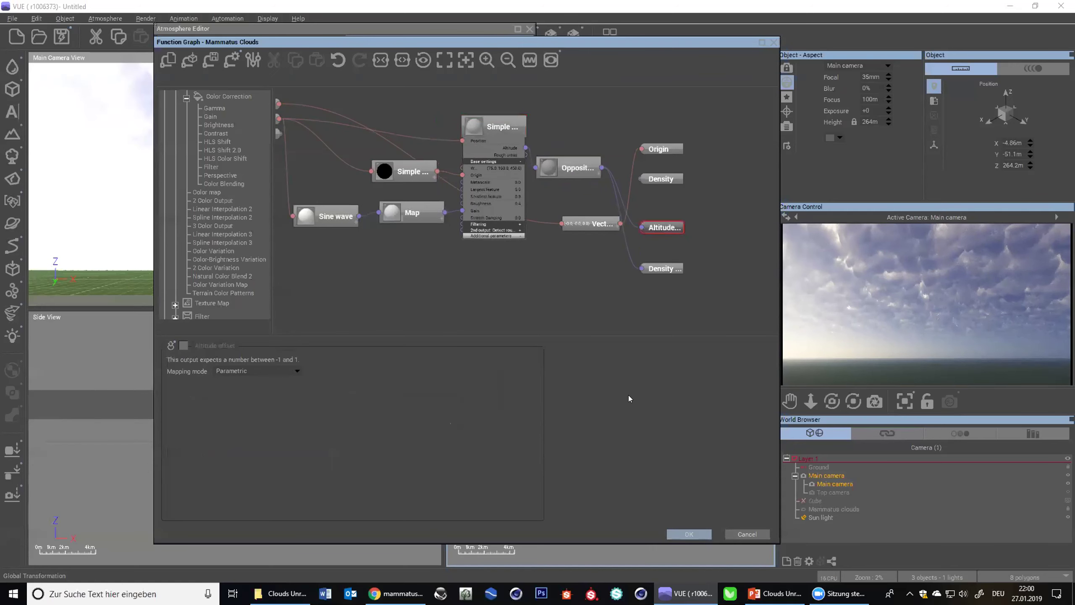
pyautogui.click(696, 534)
# - Review the Mammatus cloud layer settings, then reopen the function graph via Altitude offset
pyautogui.click(257, 42)
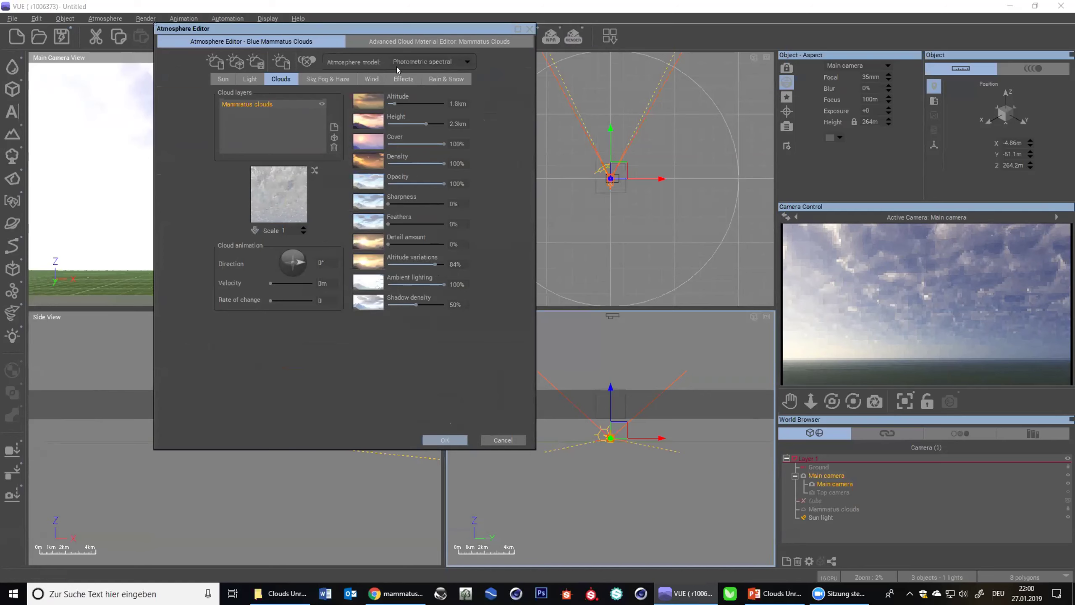
pyautogui.click(378, 41)
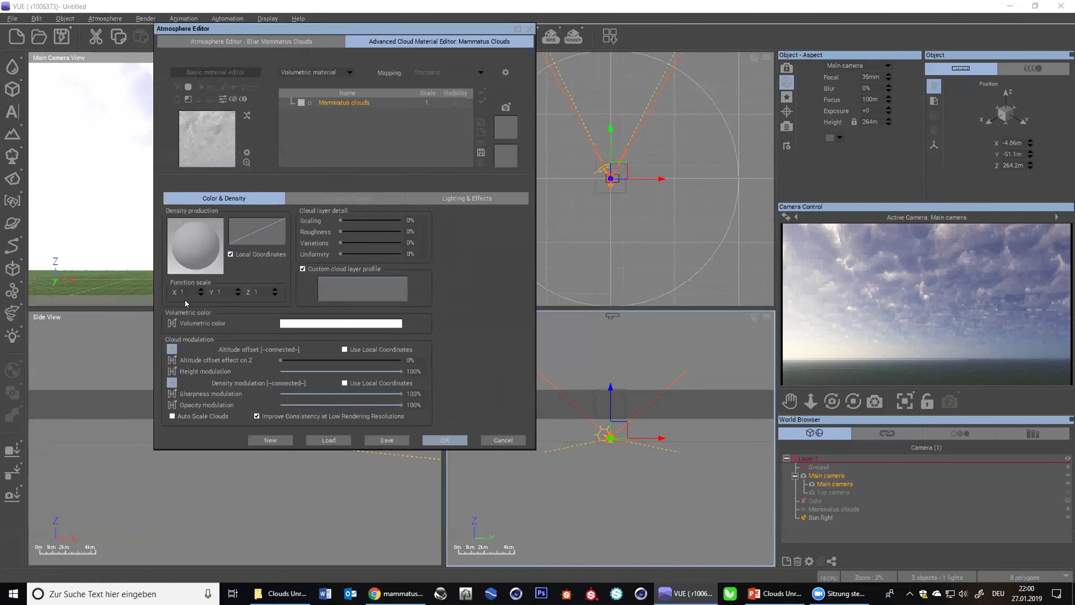
pyautogui.click(254, 41)
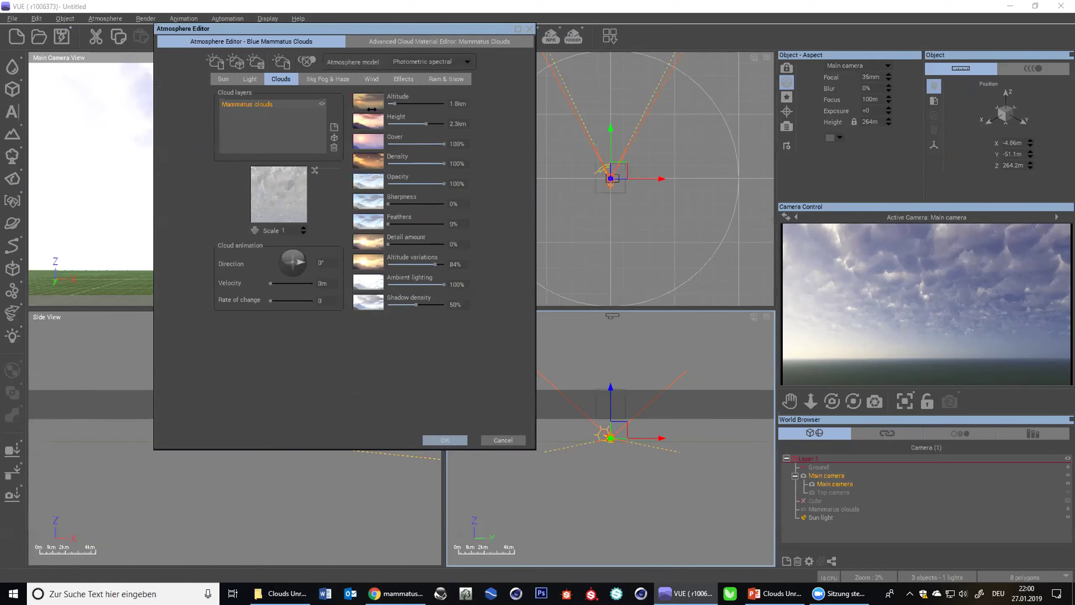
pyautogui.click(388, 42)
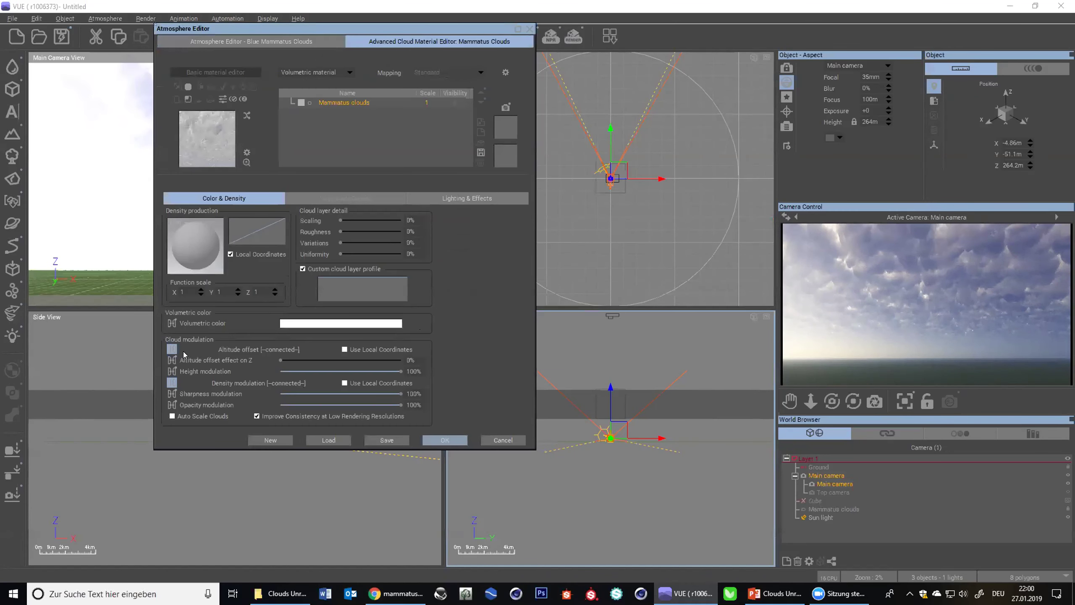
pyautogui.click(172, 349)
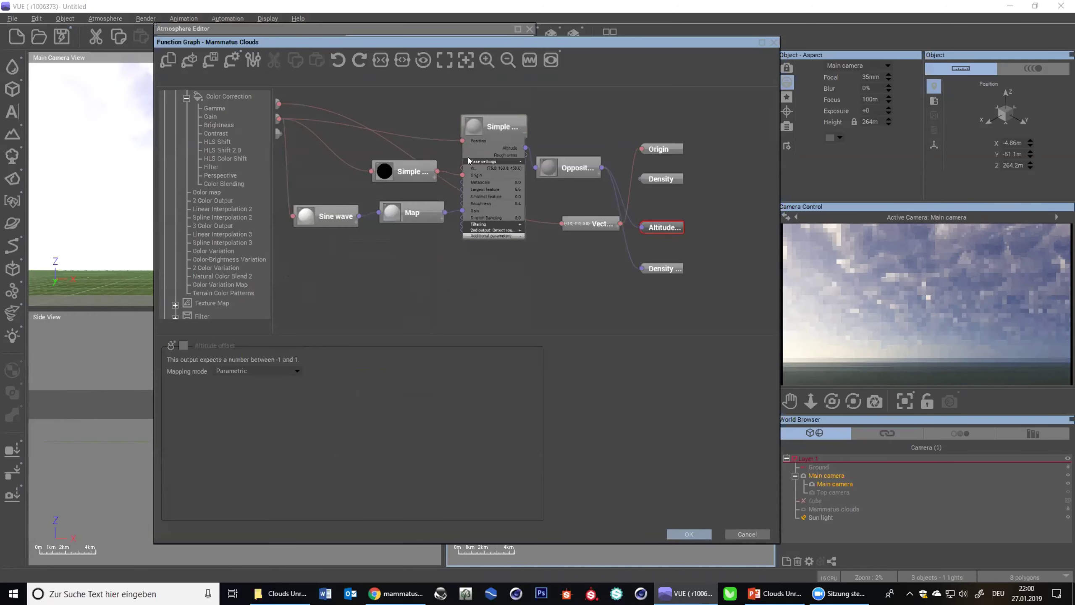
# - Move the Simple Fractal node up-left and inspect the Density modulation output
pyautogui.moveTo(475, 133); pyautogui.dragTo(461, 122)
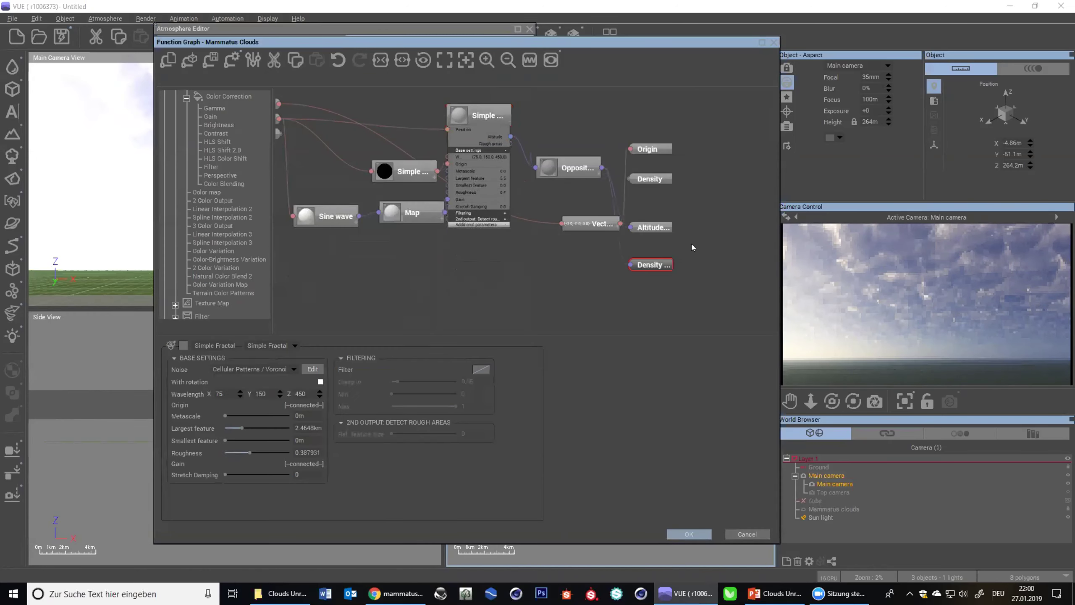
pyautogui.click(707, 255)
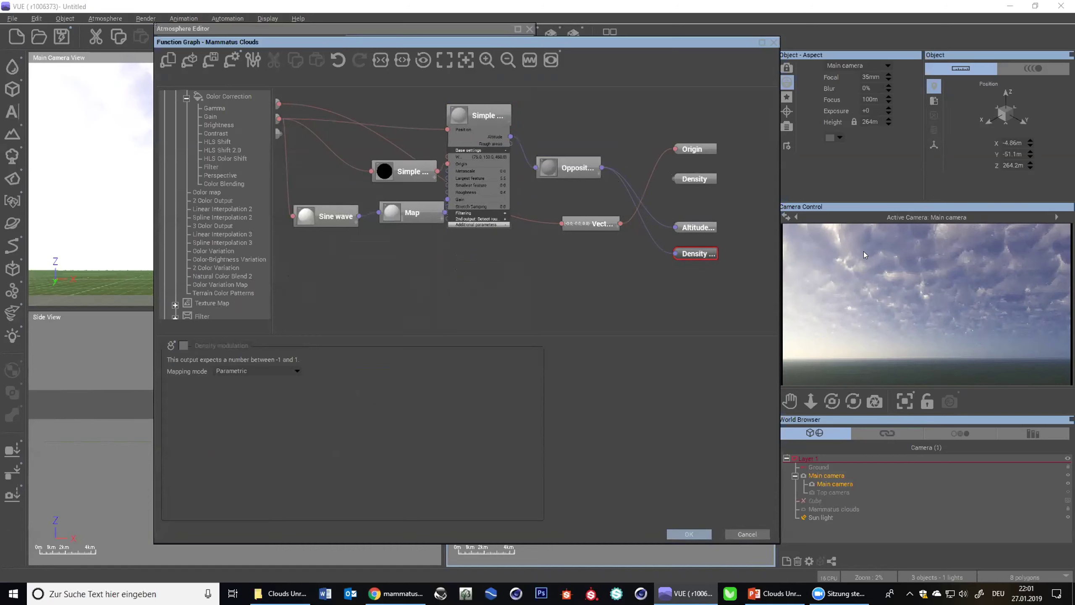
pyautogui.rightClick(937, 274)
pyautogui.click(216, 133)
pyautogui.click(222, 150)
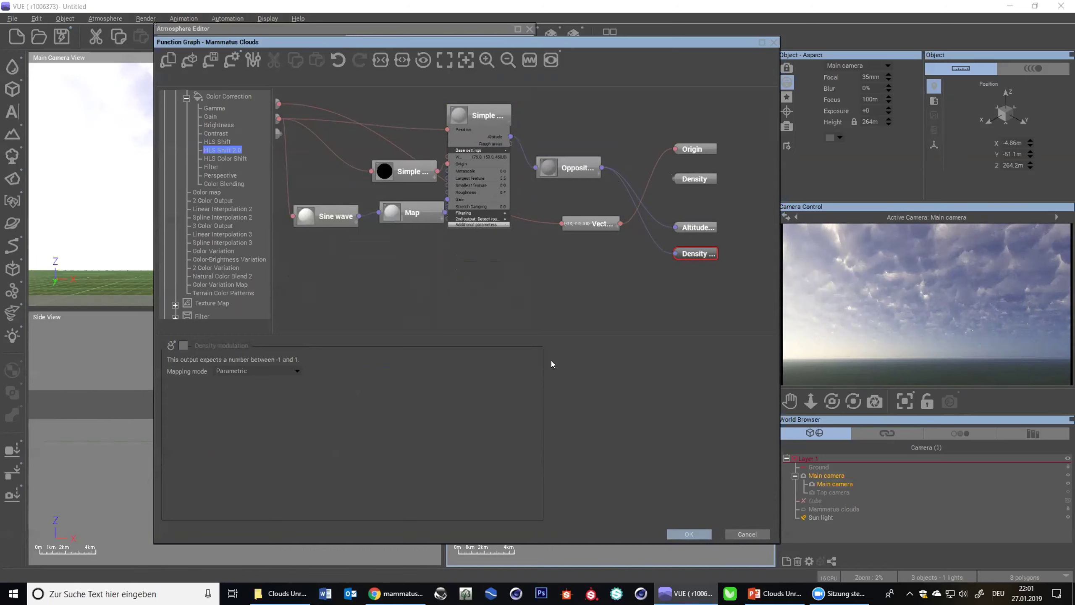
# - Inspect the Sine wave node, nudge Simple Fractal right, and select the Altitude offset output
pyautogui.click(332, 216)
pyautogui.moveTo(481, 112); pyautogui.dragTo(504, 108)
pyautogui.click(326, 215)
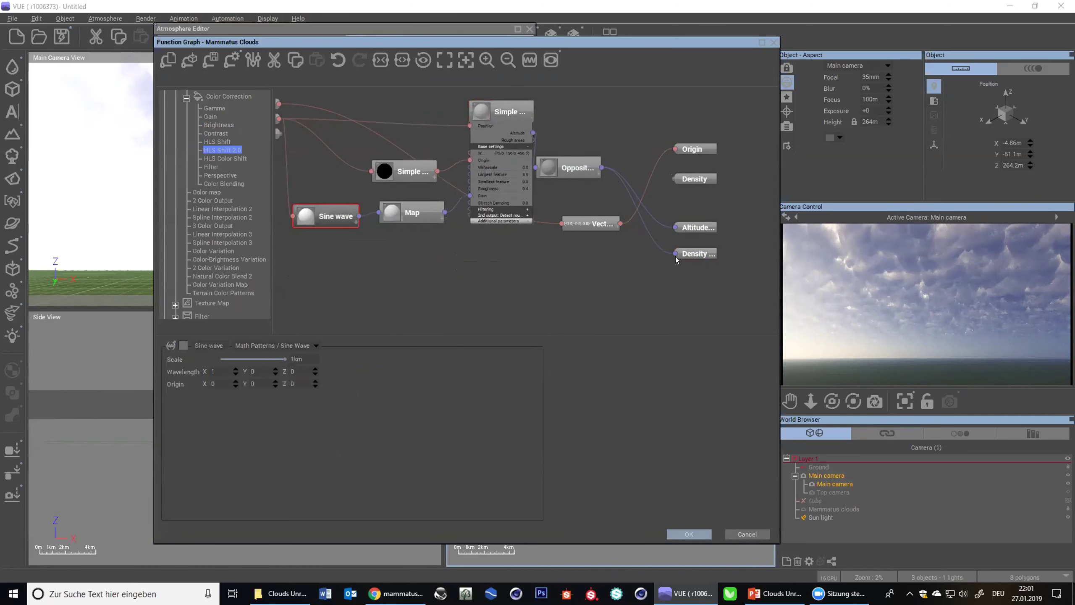
pyautogui.click(677, 227)
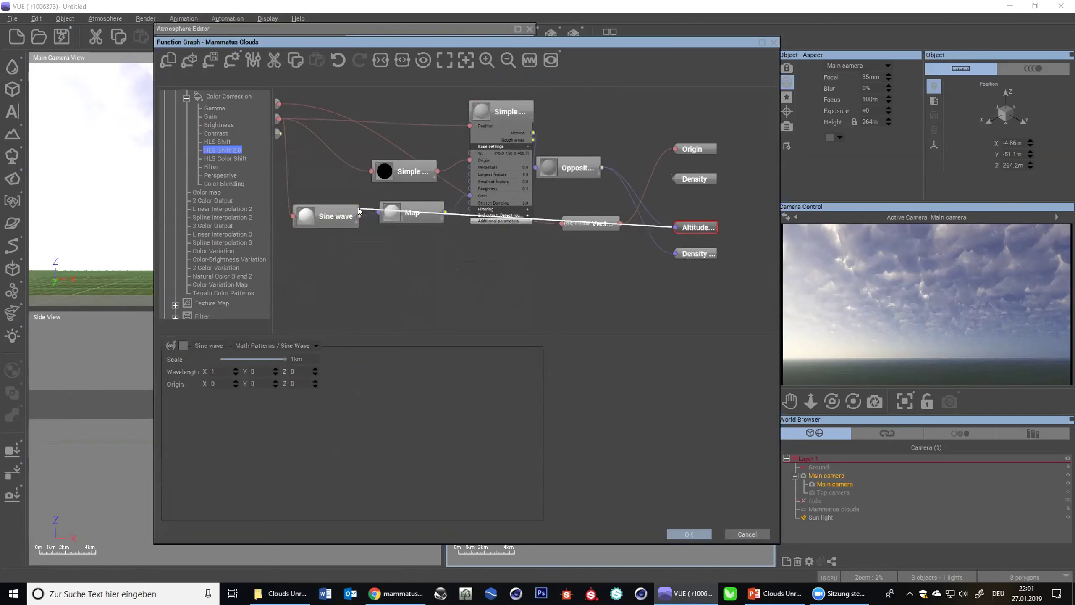
# - Preview the Sine wave node's output as a graph over a widened range
pyautogui.moveTo(674, 254); pyautogui.dragTo(328, 215)
pyautogui.click(328, 215)
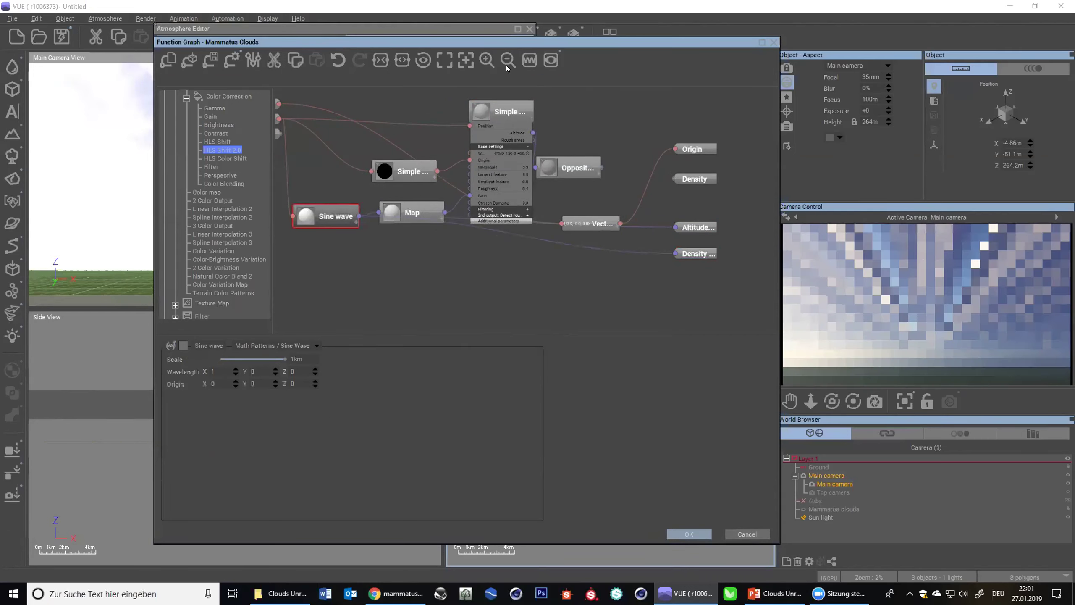
pyautogui.click(530, 60)
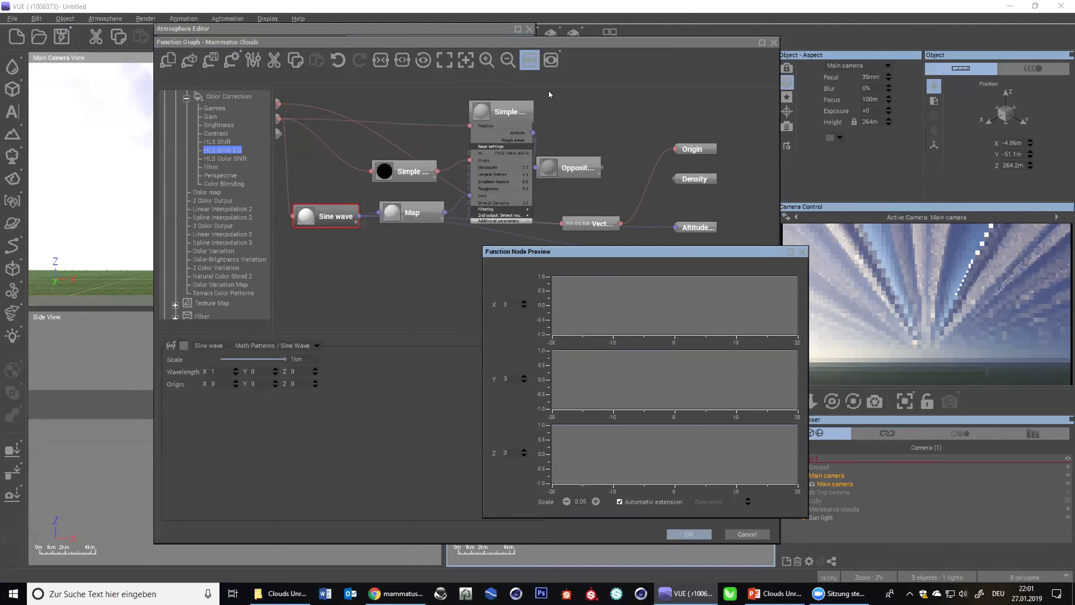
pyautogui.click(560, 498)
pyautogui.click(561, 500)
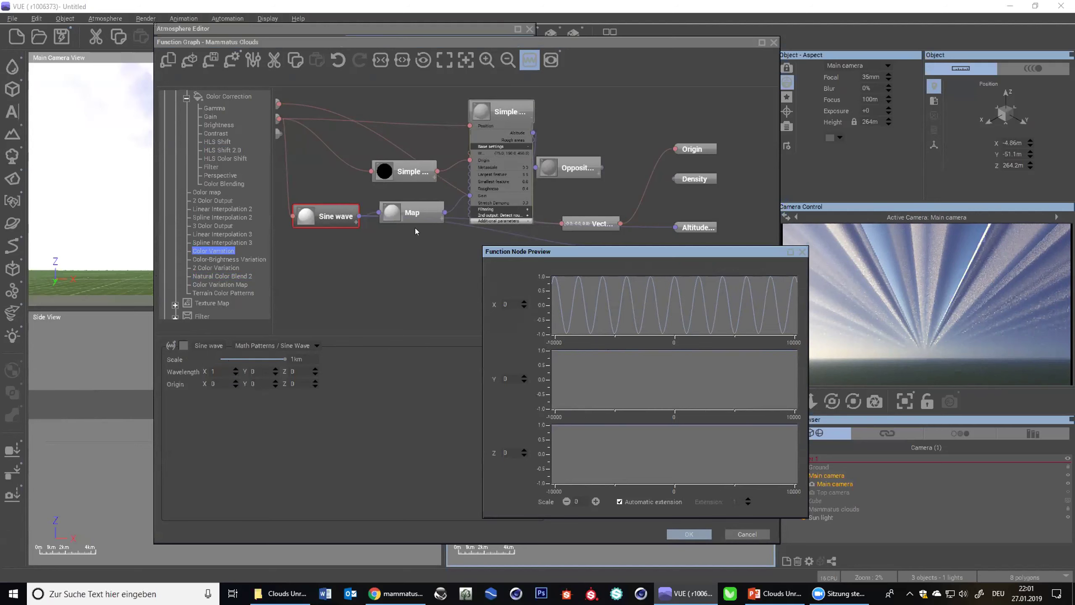
# - Move the Map node to the top left and preview the Simple Fractal output
pyautogui.click(401, 211)
pyautogui.moveTo(401, 212); pyautogui.dragTo(371, 123)
pyautogui.click(486, 138)
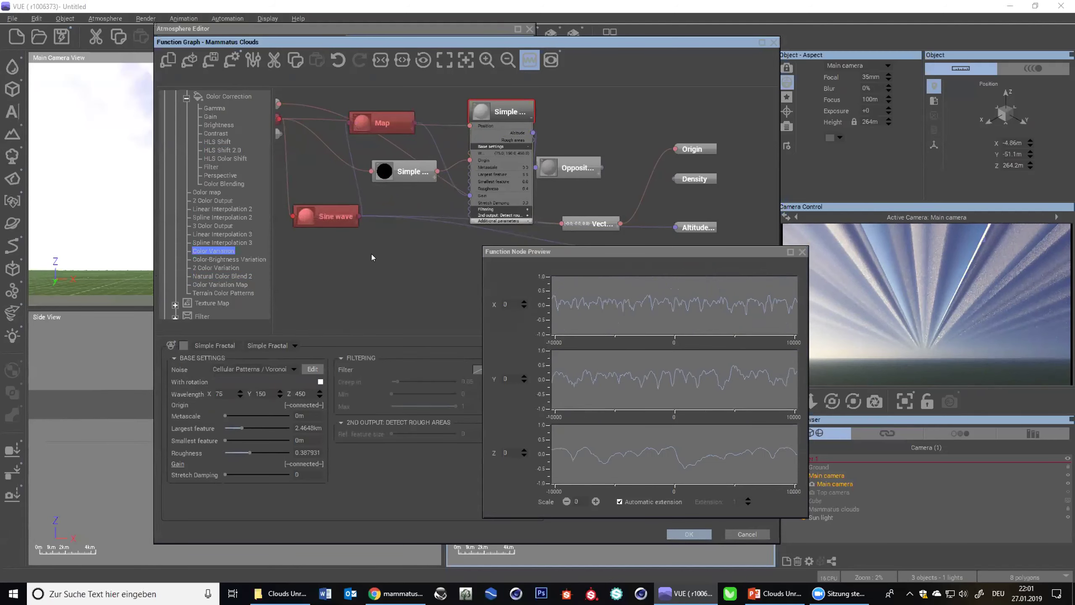
pyautogui.scroll(-1, 421, 214)
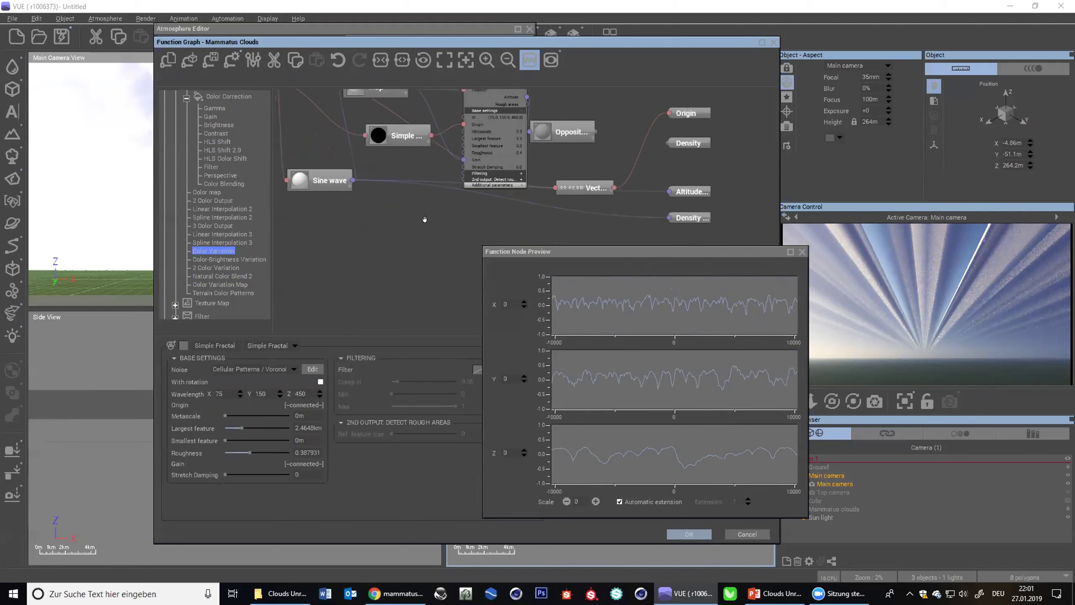
pyautogui.scroll(1, 425, 219)
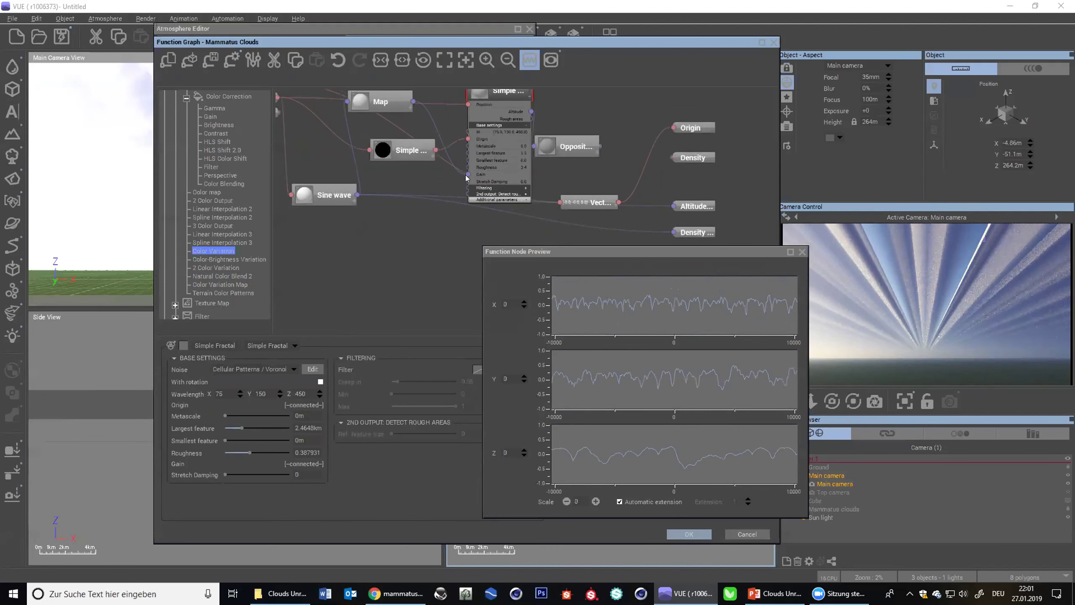
# - Wire the Sine wave output into the Simple Fractal's Gain input
pyautogui.moveTo(309, 196); pyautogui.dragTo(294, 192)
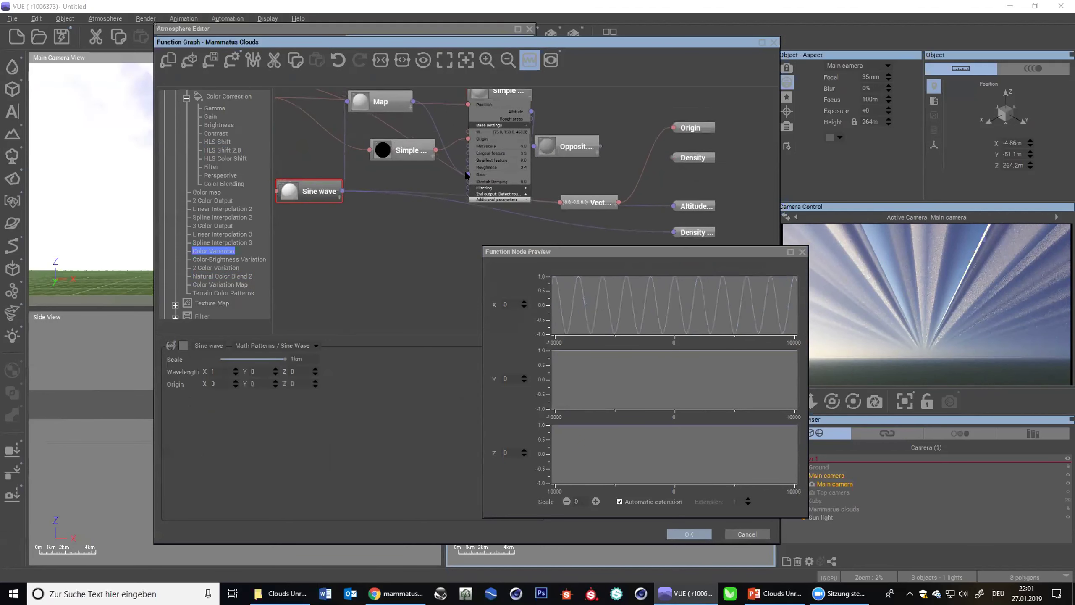
pyautogui.moveTo(466, 174); pyautogui.dragTo(327, 193)
pyautogui.moveTo(426, 243); pyautogui.dragTo(447, 261, button='right')
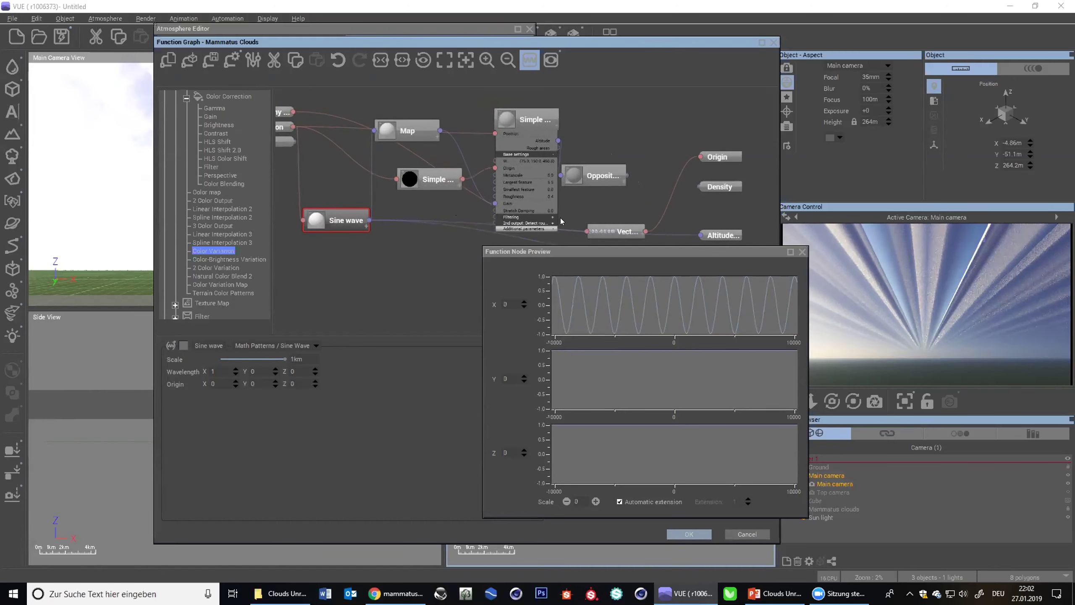
pyautogui.moveTo(602, 199); pyautogui.dragTo(538, 164, button='right')
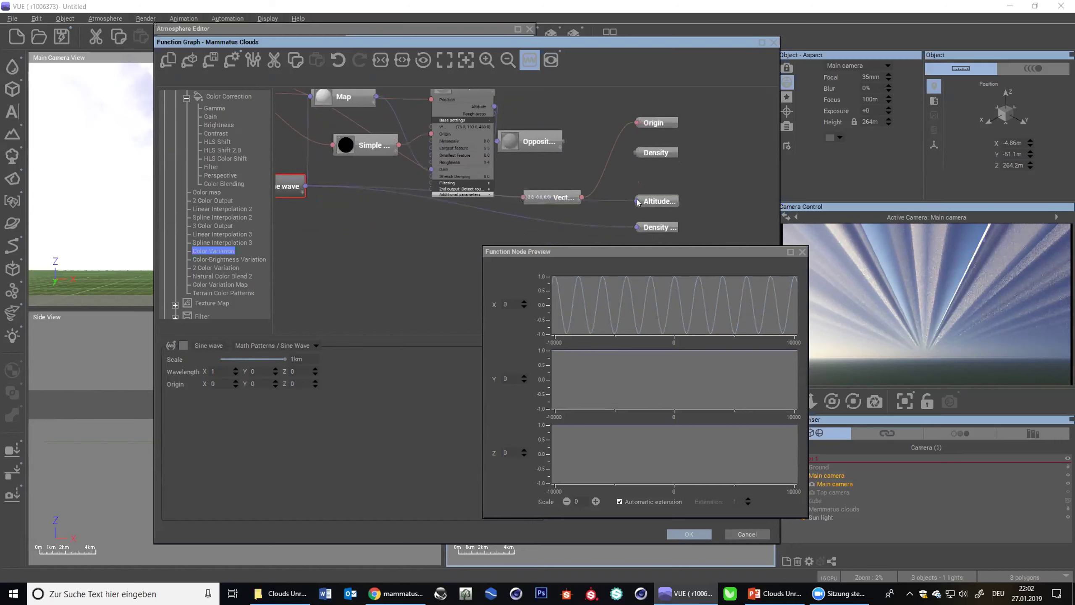
# - Edit the Map node's output range and compare its remapped curve with the raw sine wave
pyautogui.click(354, 104)
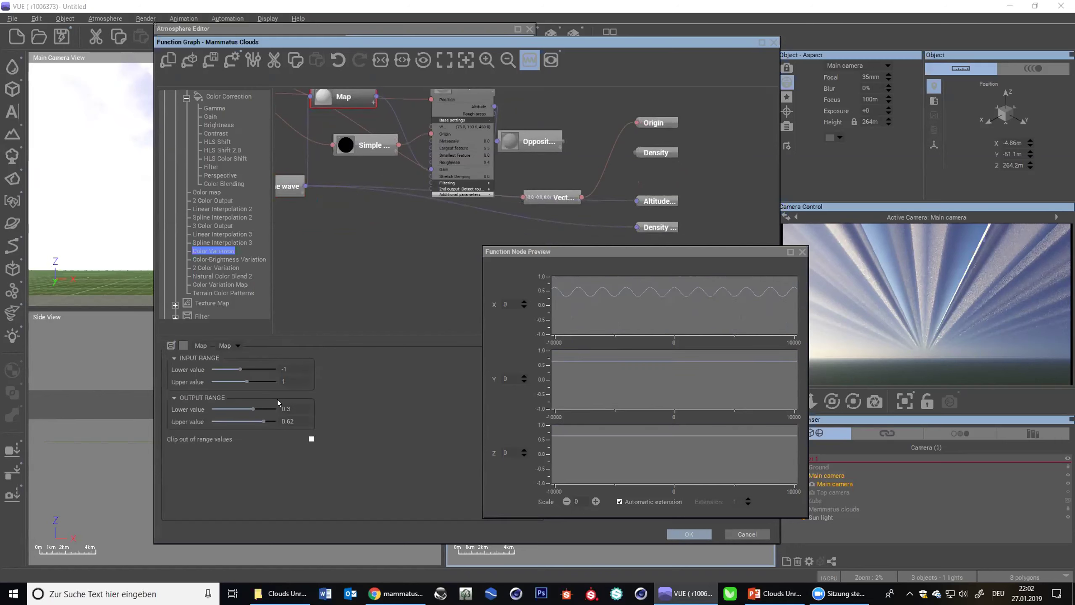
pyautogui.click(294, 408)
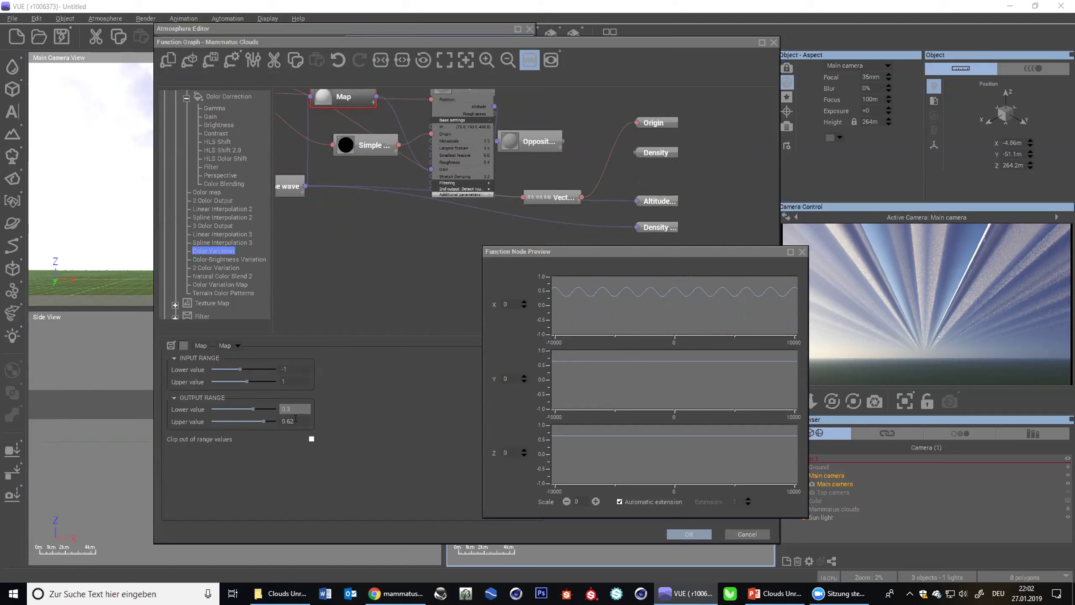
pyautogui.press('Tab')
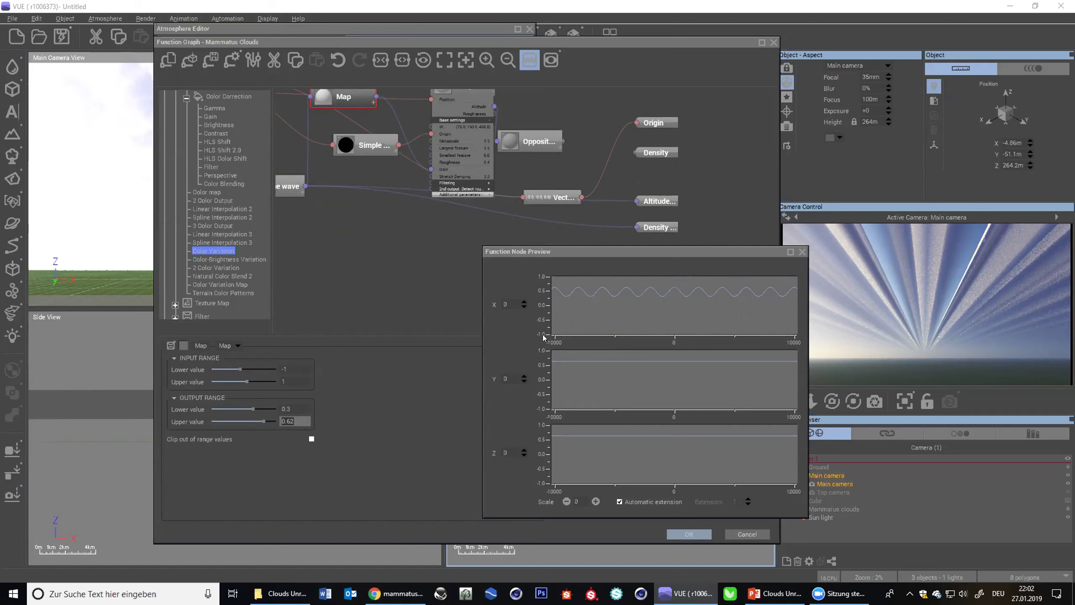
pyautogui.moveTo(291, 186); pyautogui.dragTo(296, 183)
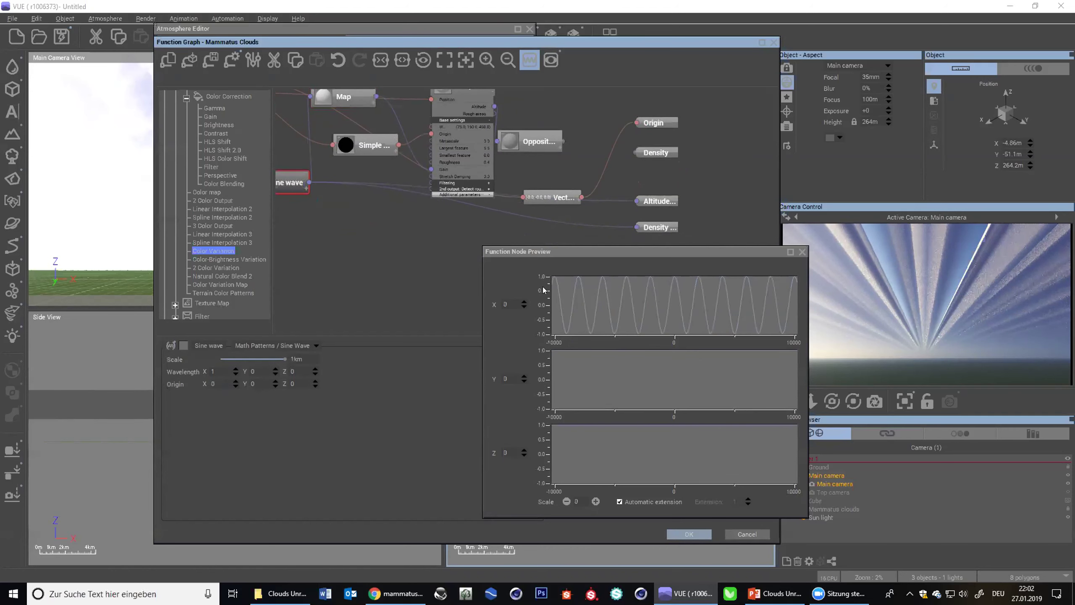
pyautogui.click(343, 98)
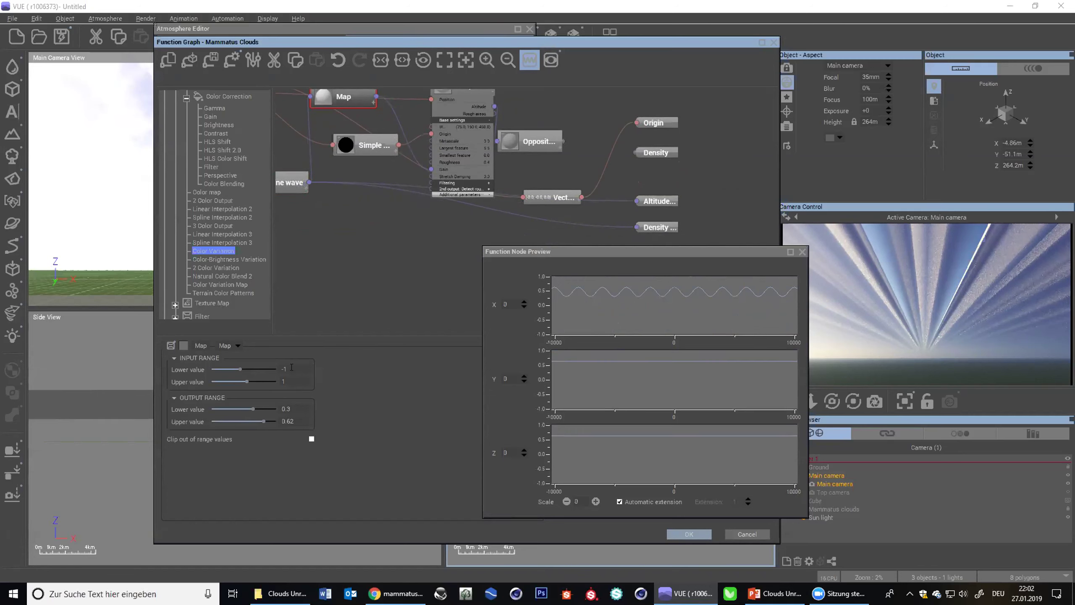
pyautogui.click(292, 183)
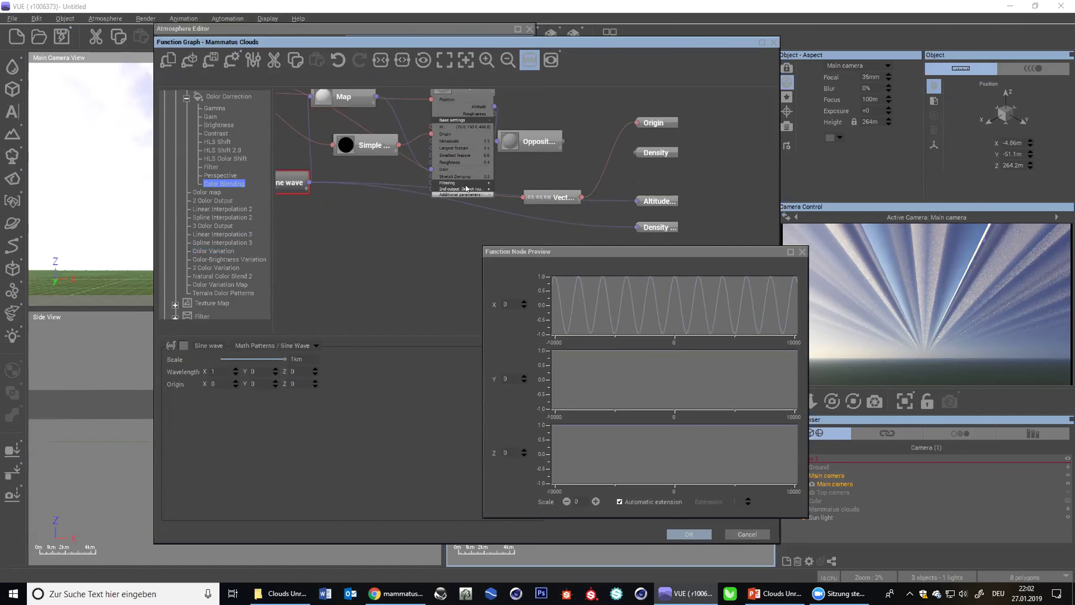
pyautogui.click(343, 98)
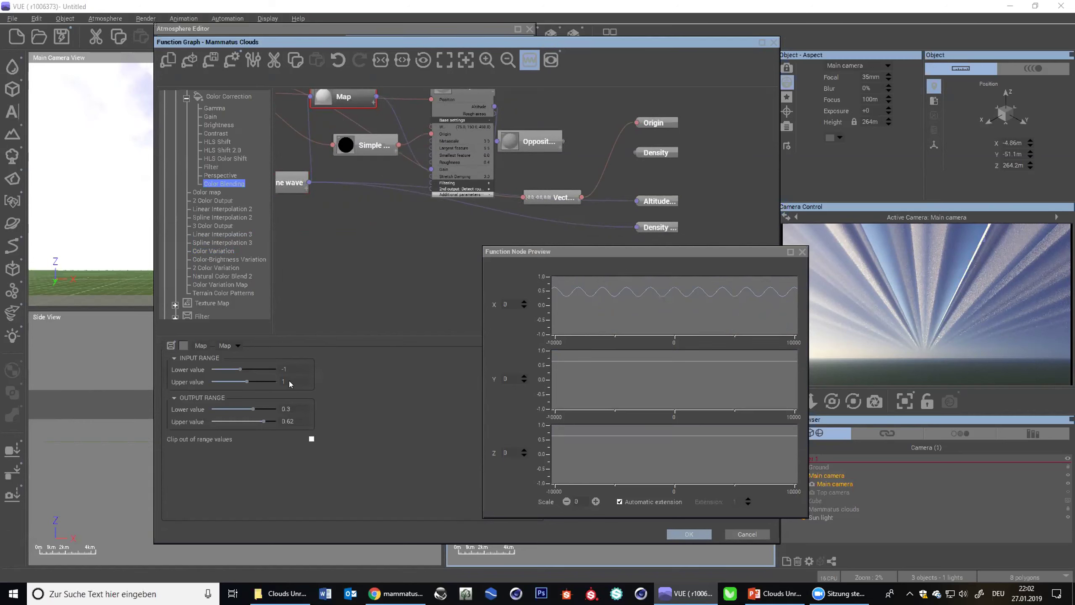
pyautogui.click(299, 421)
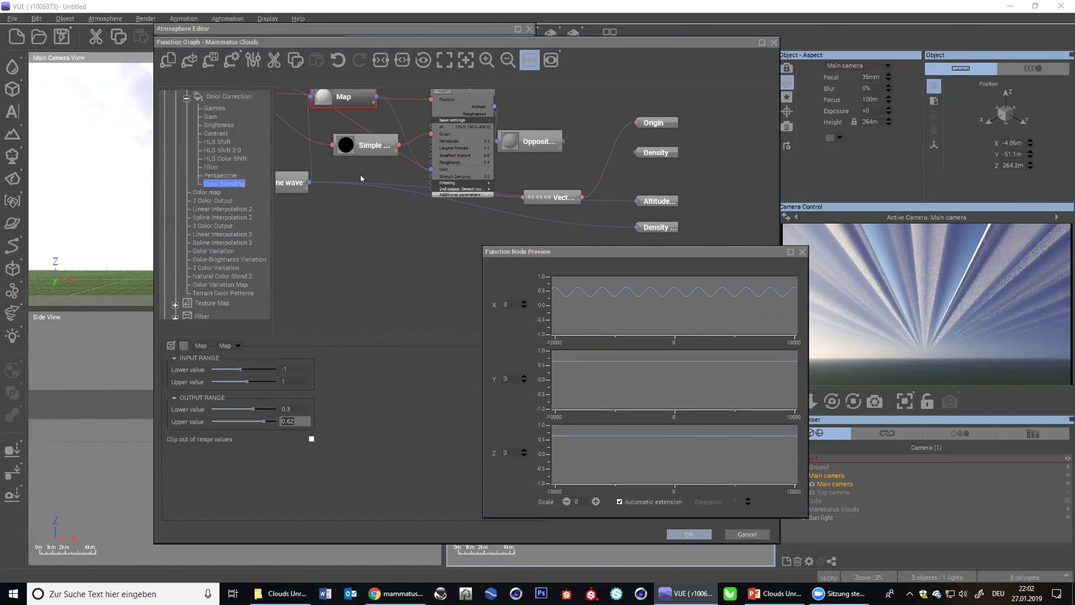
# - Rewire the cloud's Altitude input to take the Opposite node's output
pyautogui.moveTo(412, 115); pyautogui.dragTo(423, 153, button='right')
pyautogui.moveTo(450, 128); pyautogui.dragTo(444, 113)
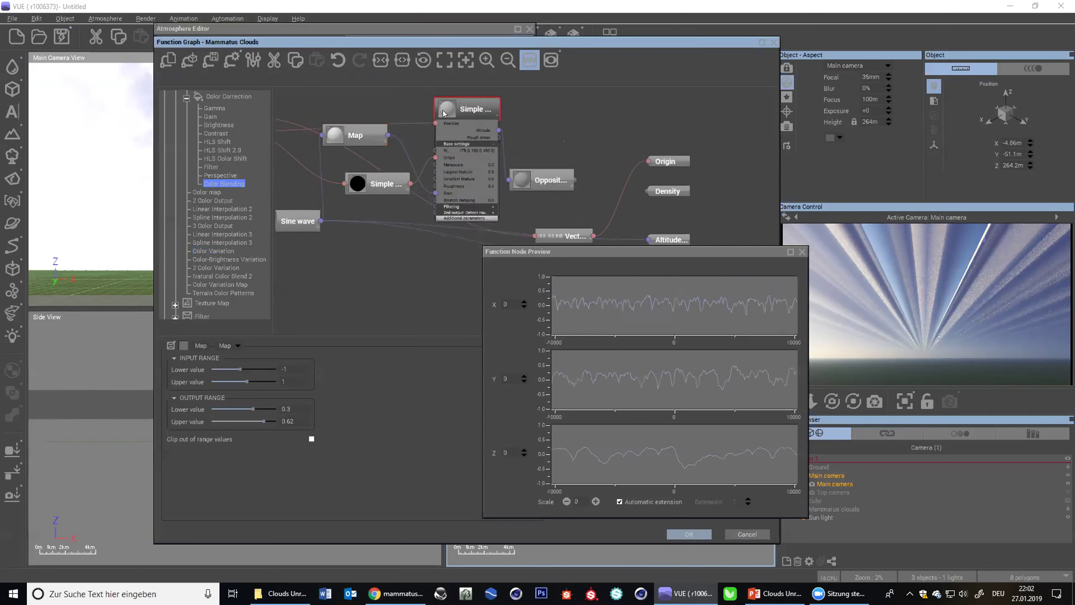
pyautogui.moveTo(649, 240); pyautogui.dragTo(594, 194, button='right')
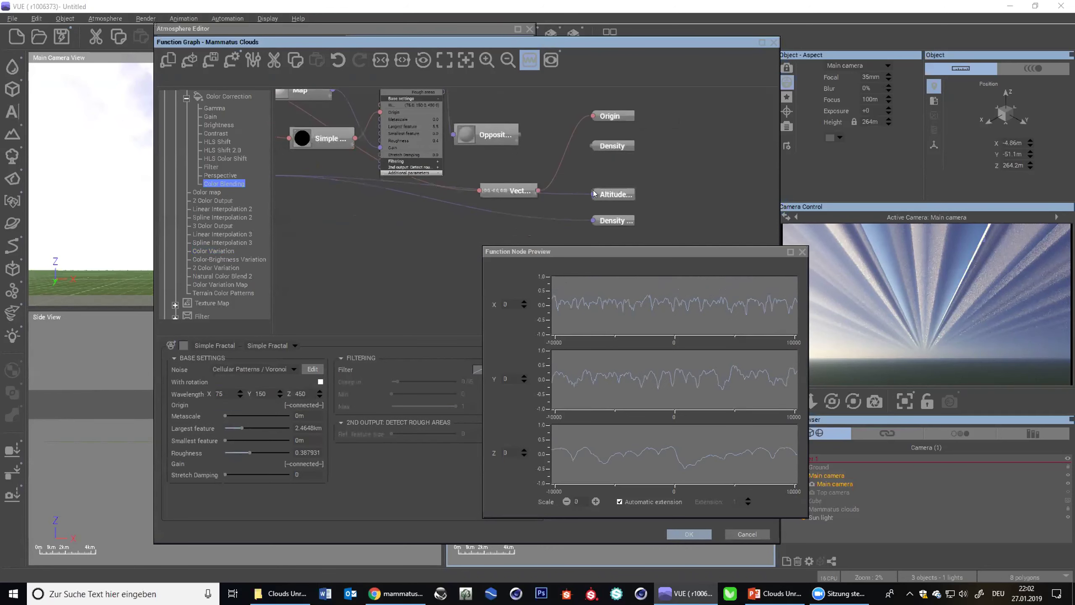
pyautogui.moveTo(594, 194); pyautogui.dragTo(519, 135)
pyautogui.moveTo(593, 220); pyautogui.dragTo(519, 134)
pyautogui.moveTo(442, 142); pyautogui.dragTo(428, 170, button='right')
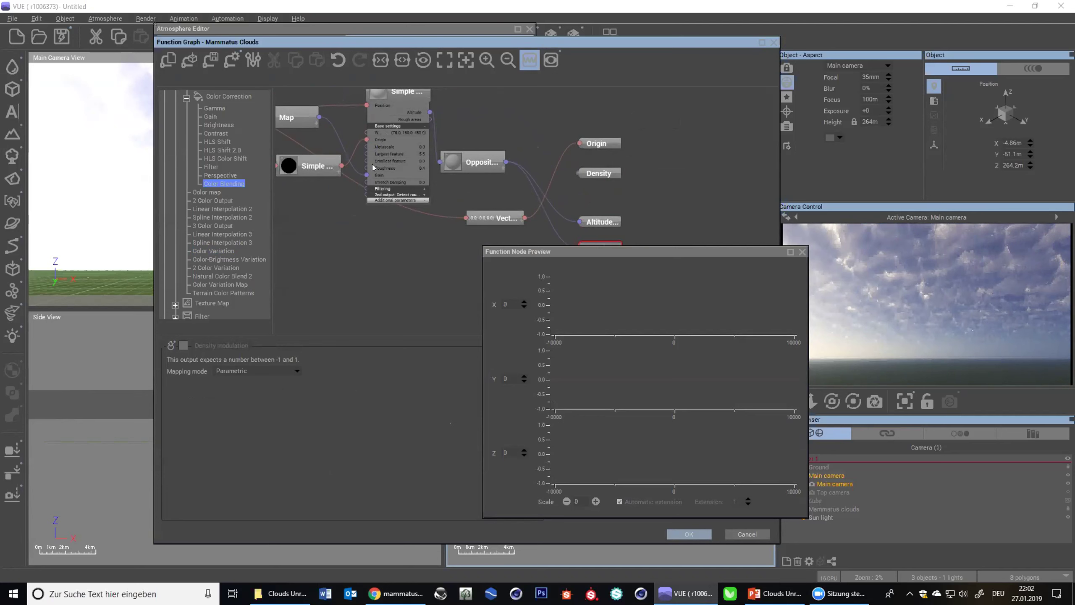
# - Delete the unwanted link and refresh the camera preview
pyautogui.click(342, 142)
pyautogui.press('Delete')
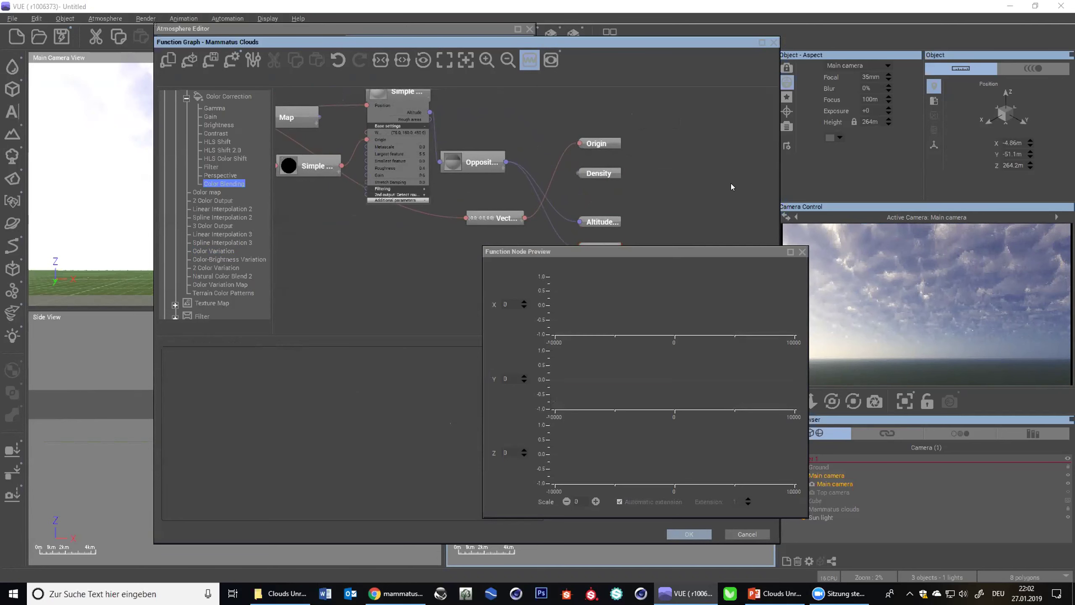
pyautogui.rightClick(913, 304)
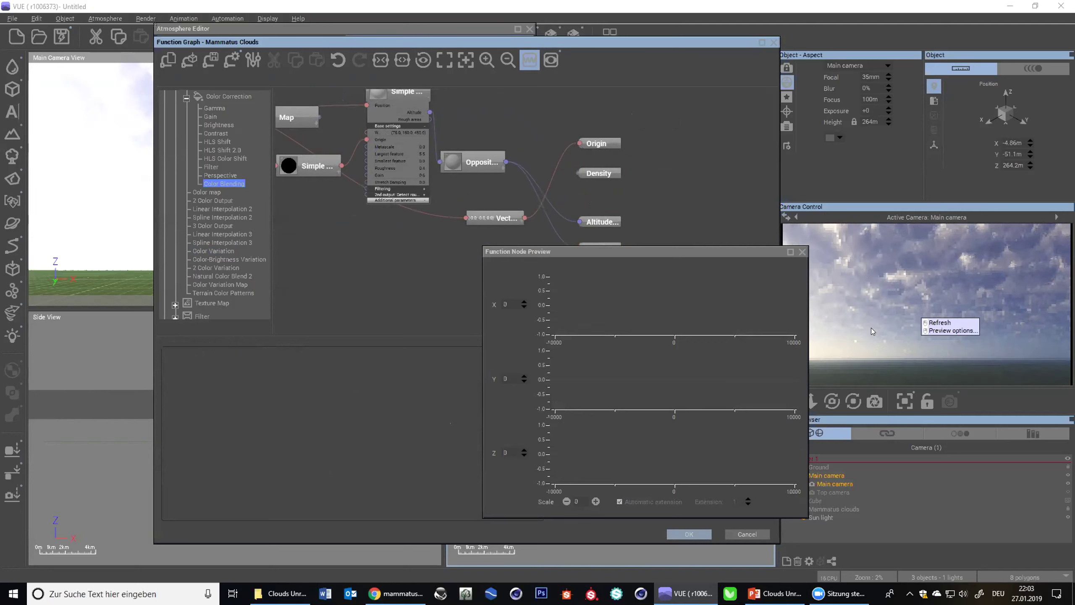
pyautogui.click(900, 322)
pyautogui.click(396, 594)
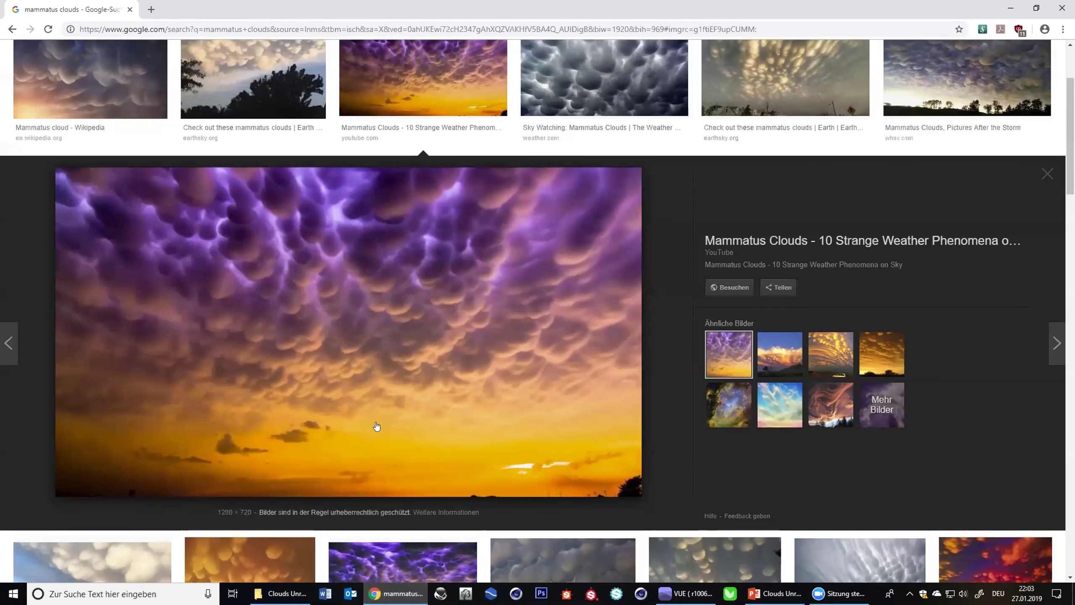
pyautogui.click(687, 594)
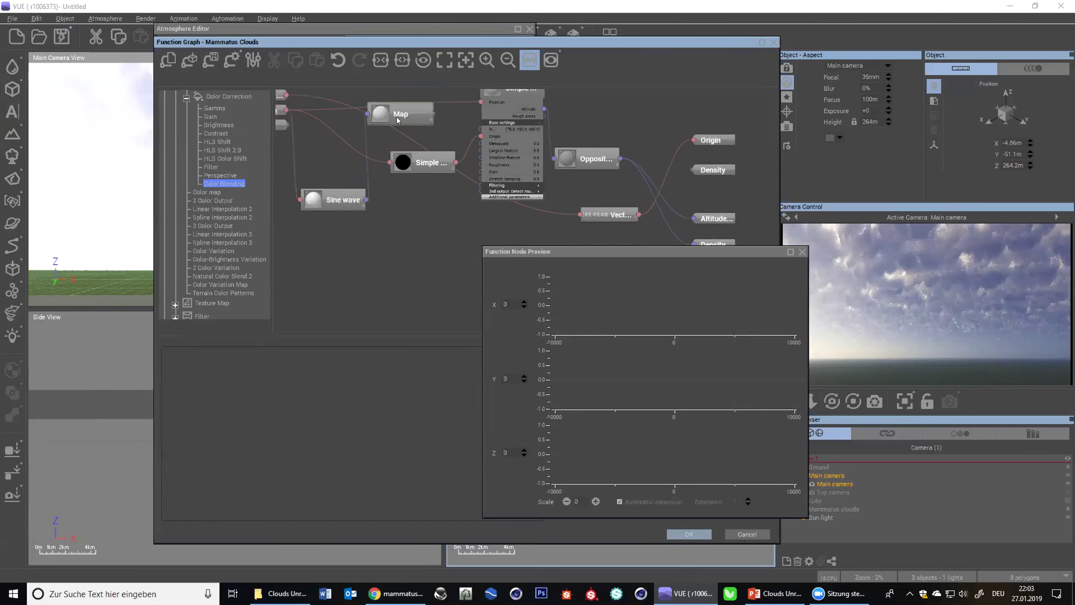
# - Move the Simple Turbulence node up-left and delete the link into the fractal's Origin
pyautogui.moveTo(442, 175); pyautogui.dragTo(405, 173)
pyautogui.click(377, 191)
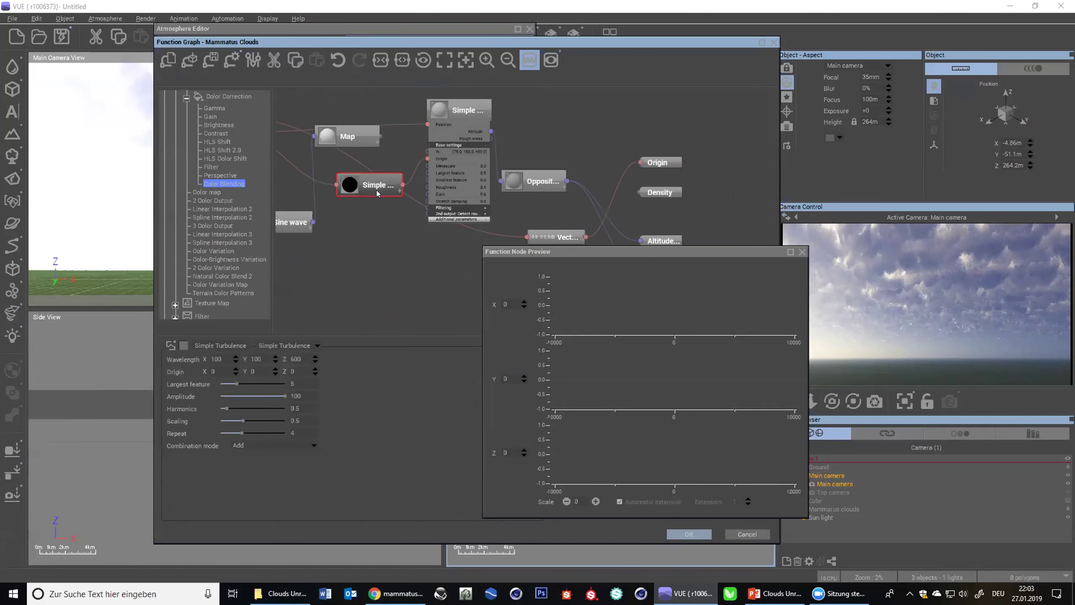
pyautogui.moveTo(377, 191); pyautogui.dragTo(355, 179)
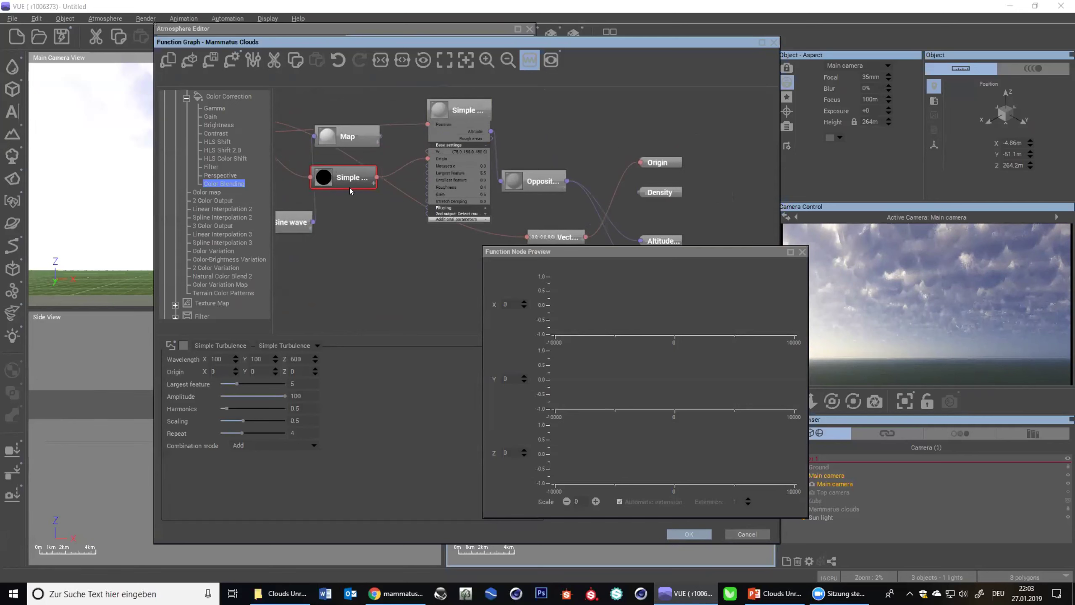
pyautogui.click(415, 157)
pyautogui.press('Delete')
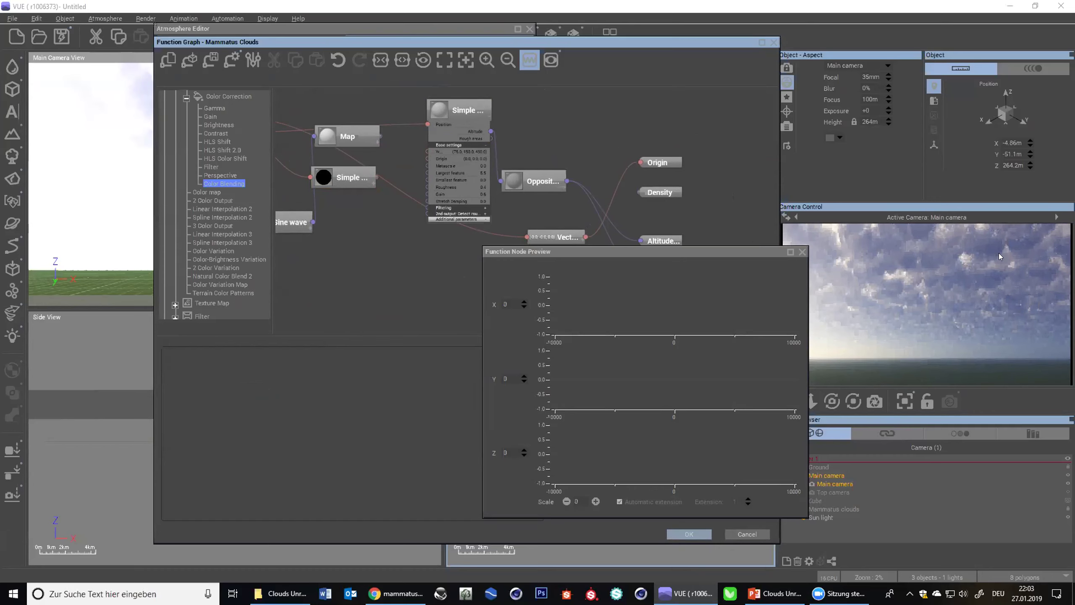
# - Inspect the Simple Fractal and Opposite nodes, then cancel out of the Function Graph
pyautogui.moveTo(427, 159); pyautogui.dragTo(343, 178)
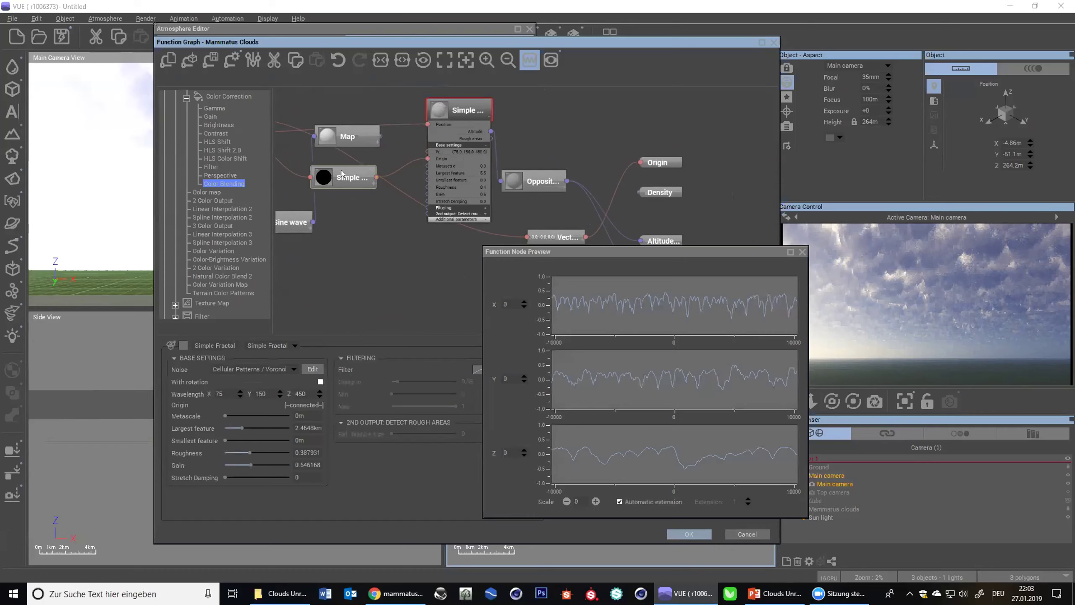
pyautogui.moveTo(376, 250); pyautogui.dragTo(276, 120)
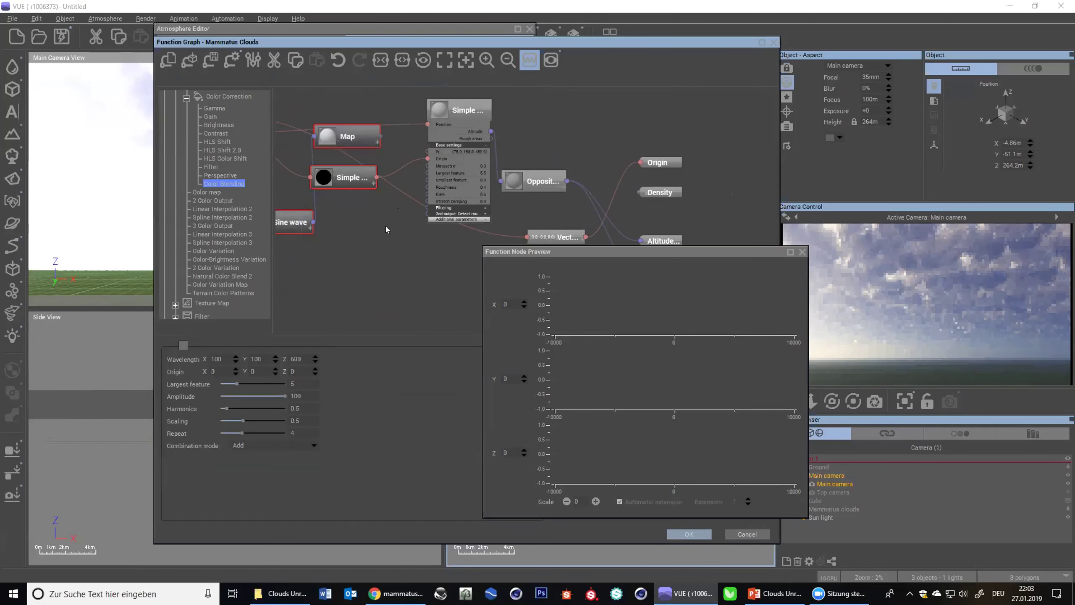
pyautogui.click(359, 98)
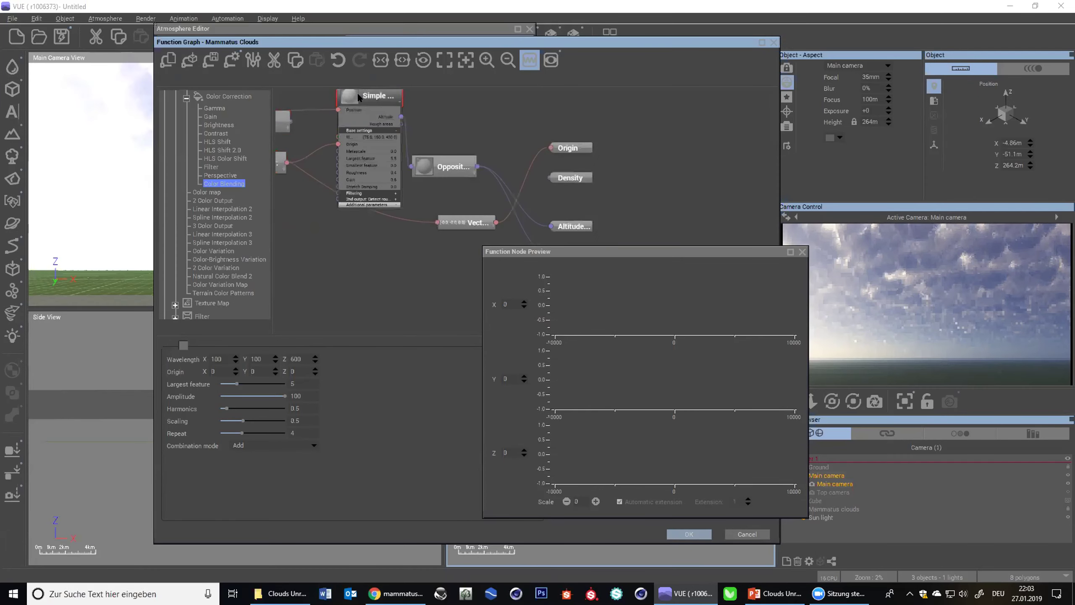
pyautogui.click(449, 162)
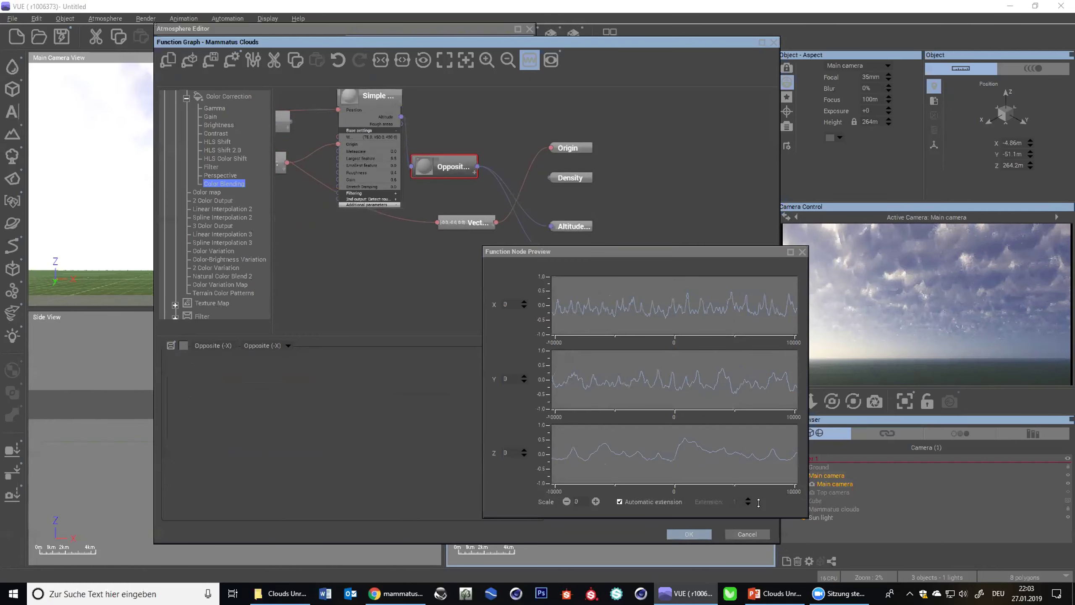
pyautogui.click(747, 535)
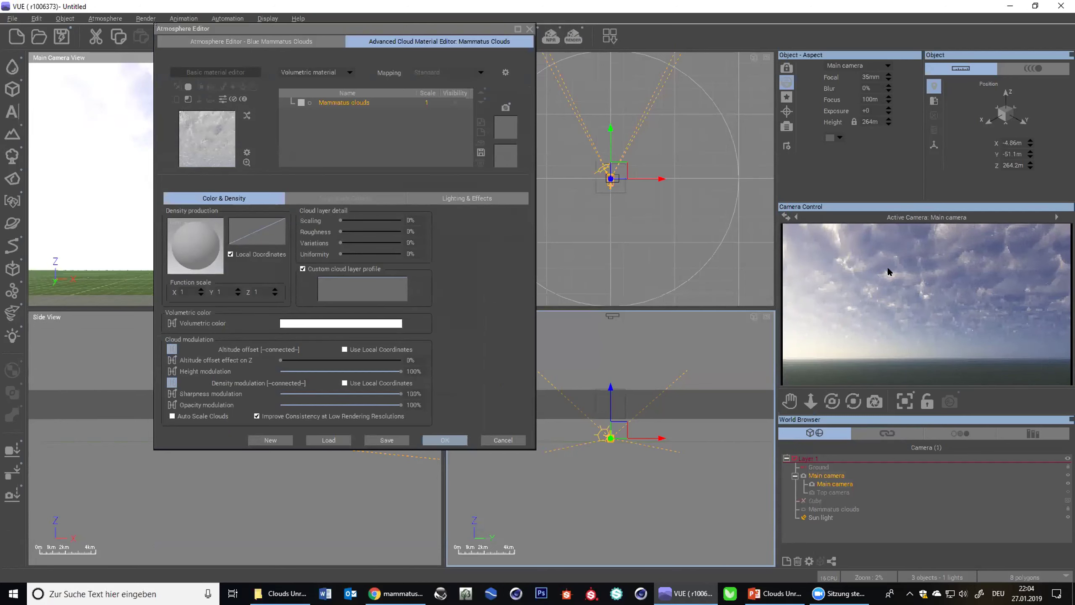
# - Edit the Custom cloud layer profile, adding keypoints that pull the curve down to -1
pyautogui.rightClick(379, 287)
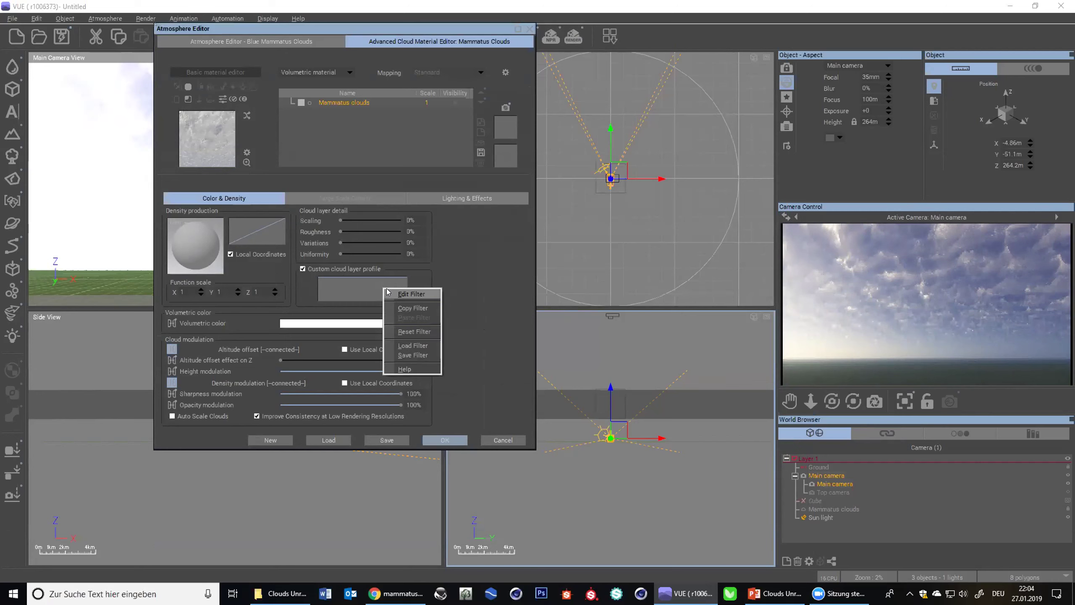
pyautogui.click(404, 295)
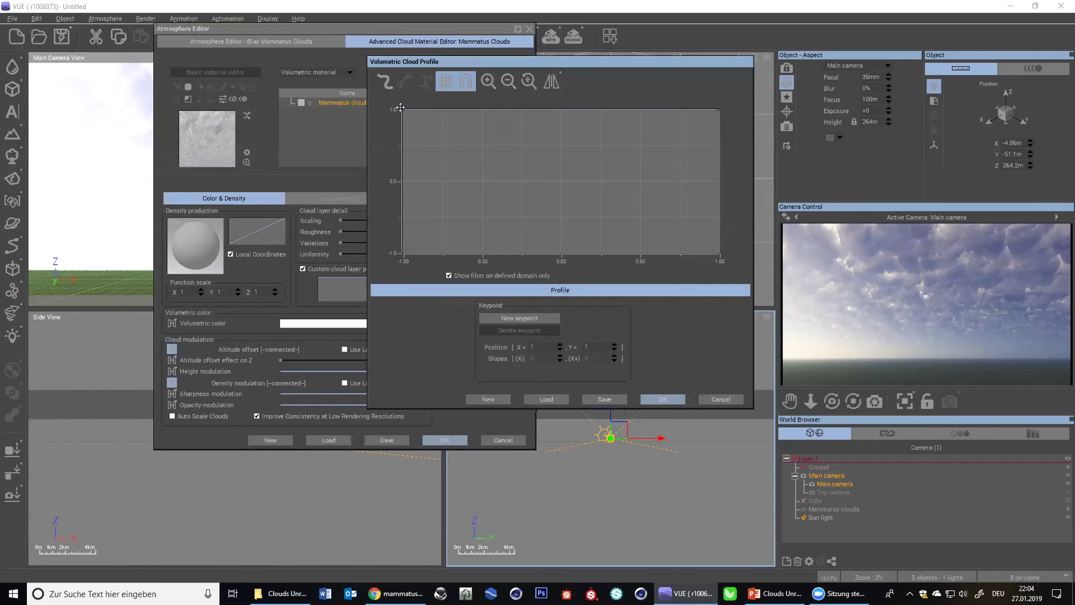
pyautogui.click(416, 198)
pyautogui.moveTo(427, 216); pyautogui.dragTo(487, 246)
pyautogui.click(450, 209)
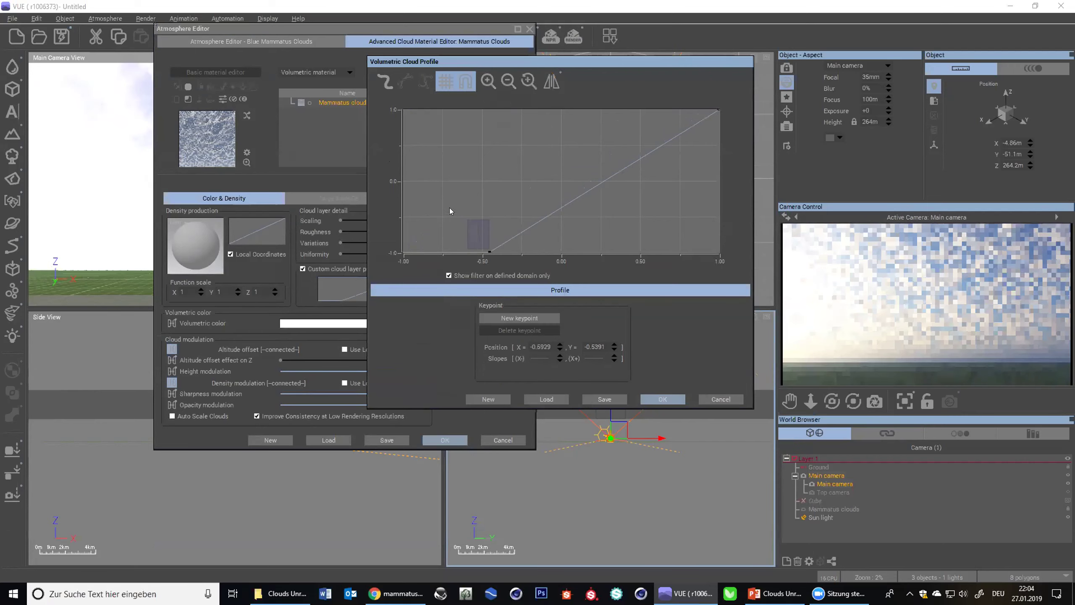
pyautogui.moveTo(451, 232); pyautogui.dragTo(388, 132)
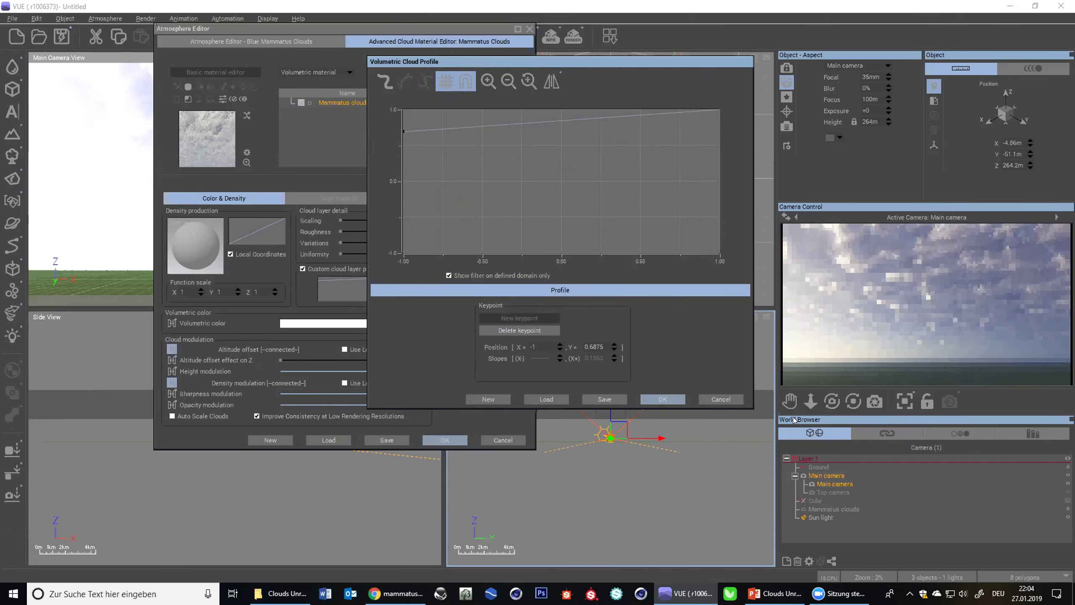
pyautogui.click(721, 397)
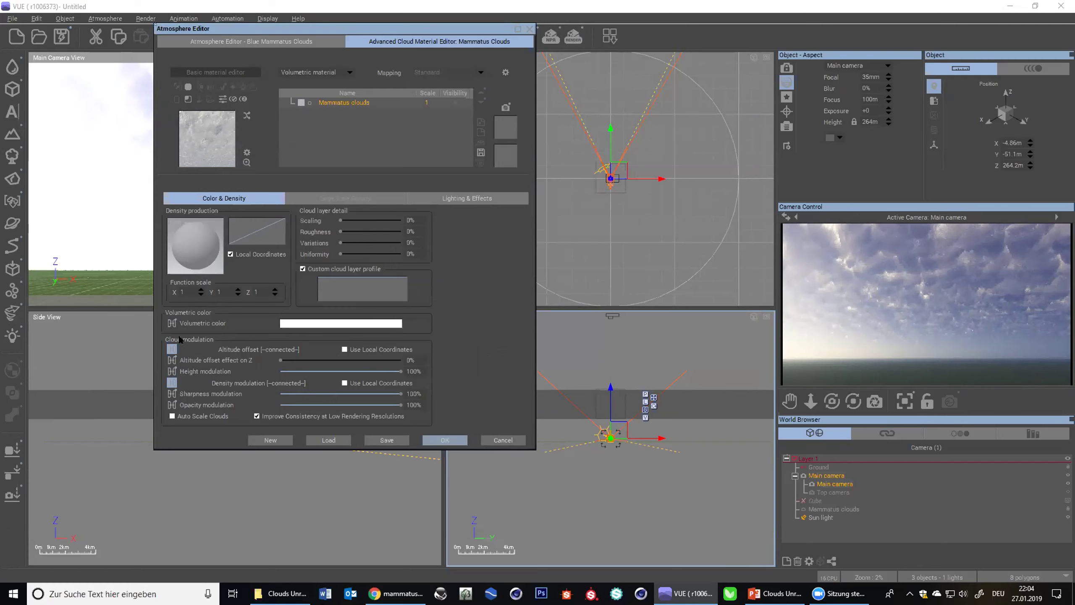
# - Pan the Mammatus graph to clear empty space for new nodes
pyautogui.rightClick(201, 252)
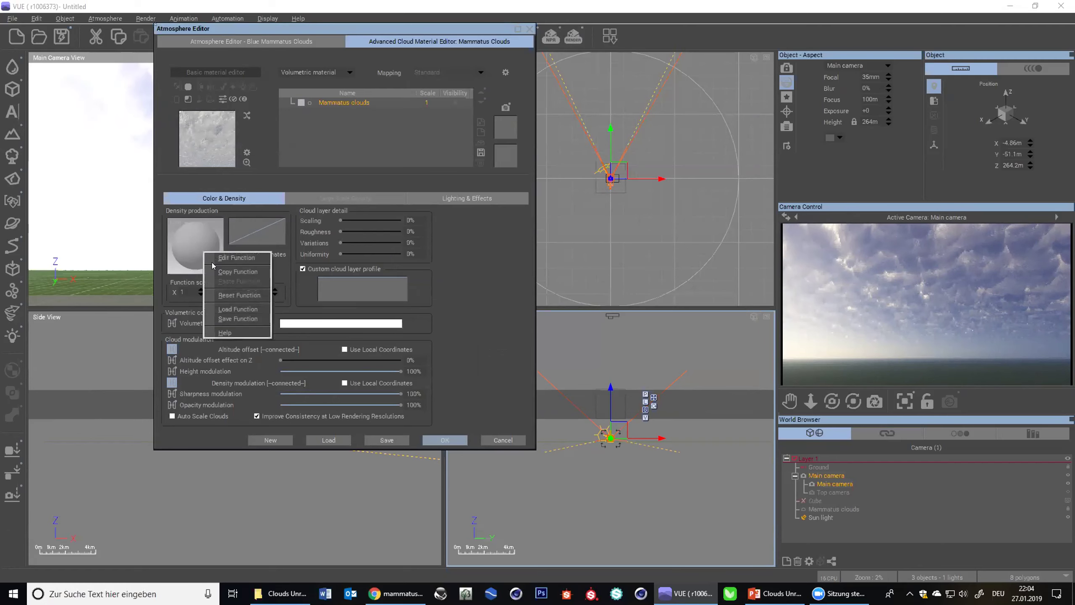
pyautogui.press('Escape')
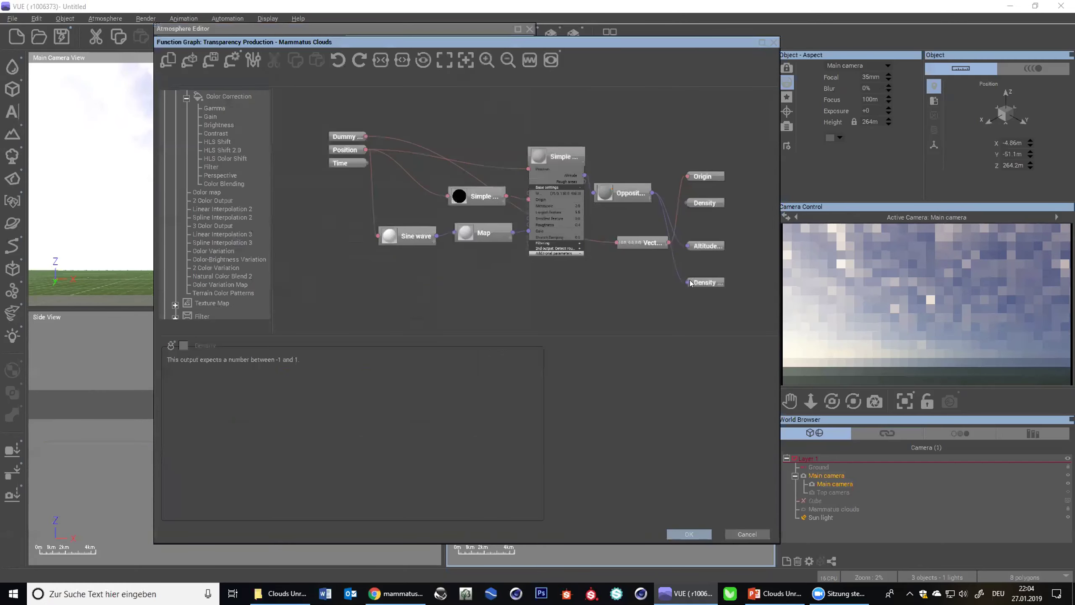
pyautogui.moveTo(722, 296); pyautogui.dragTo(632, 220, button='right')
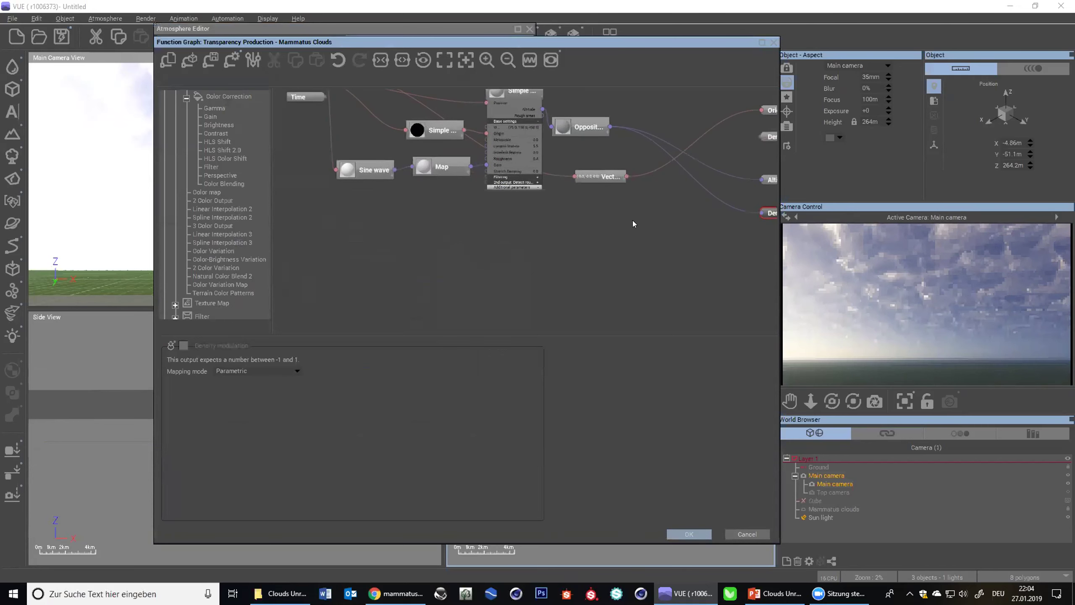
pyautogui.rightClick(654, 215)
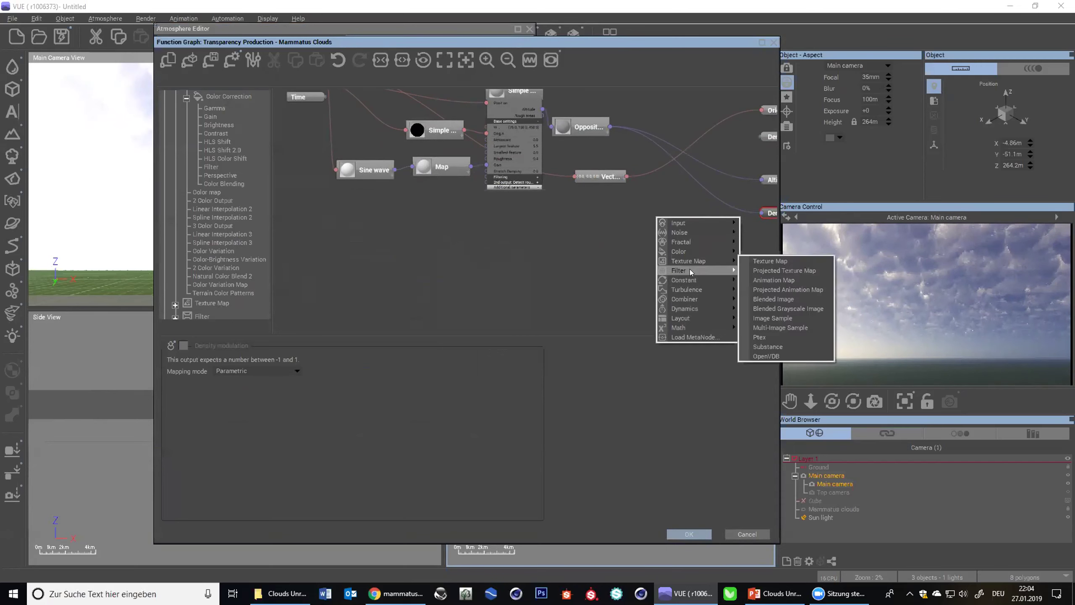
pyautogui.click(694, 198)
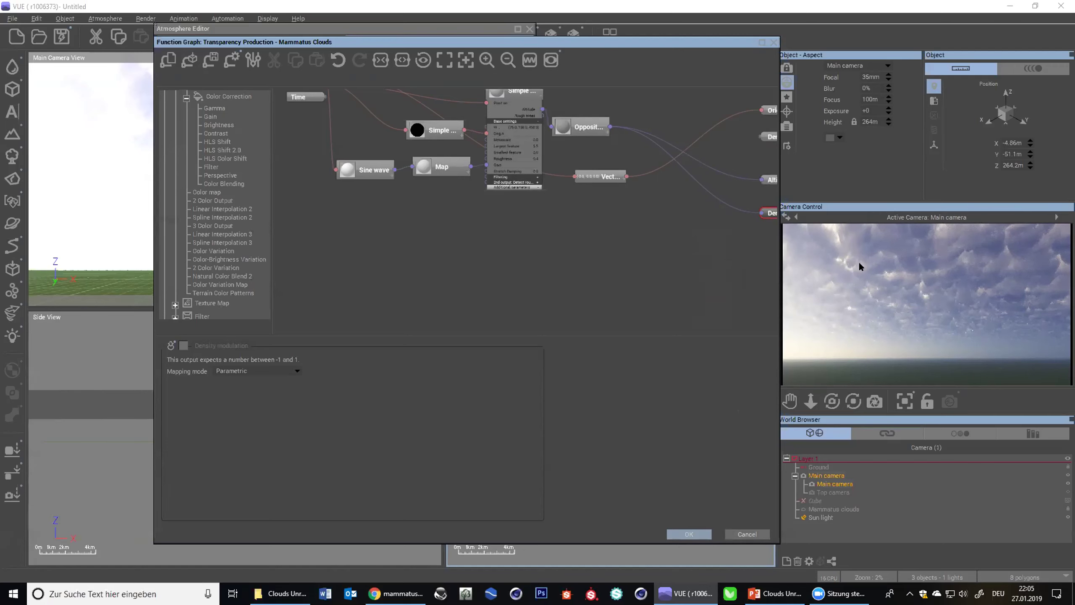
# - Add a Constant Number node with value -1 and place it to the left
pyautogui.rightClick(675, 202)
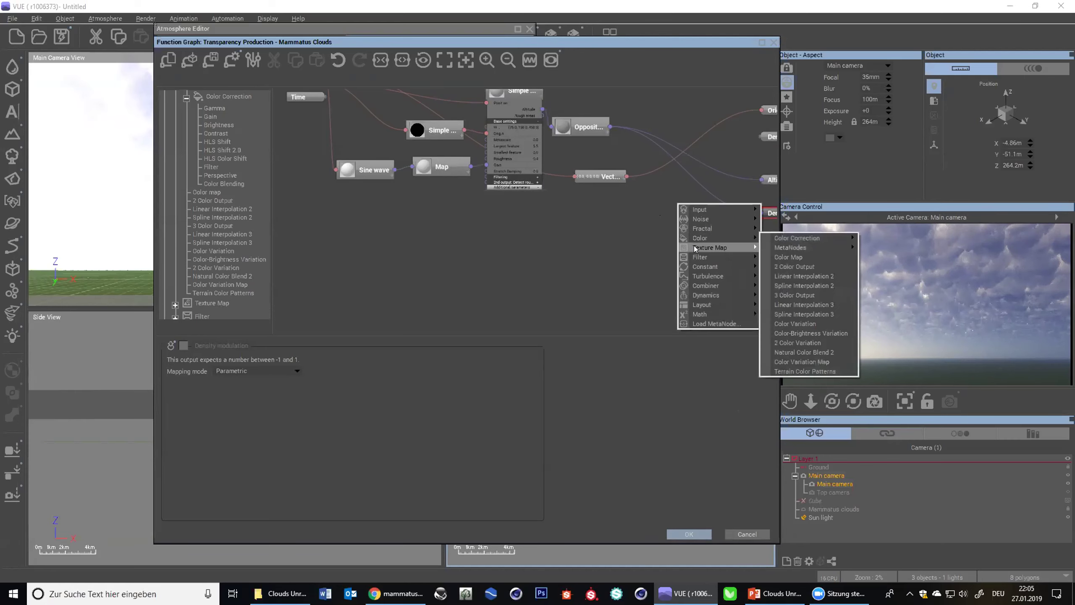
pyautogui.moveTo(700, 258)
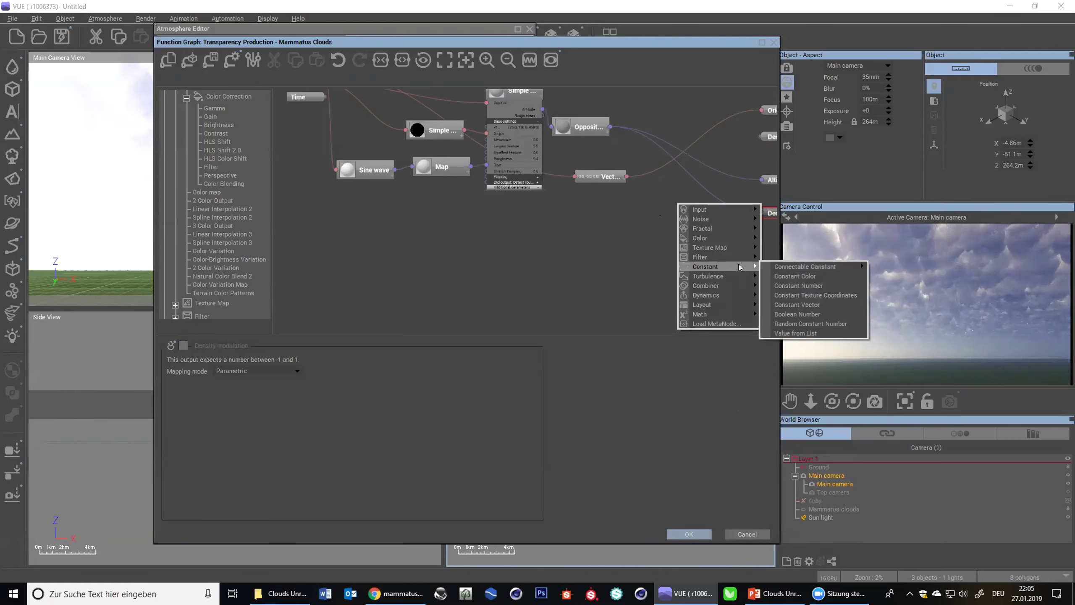
pyautogui.click(818, 285)
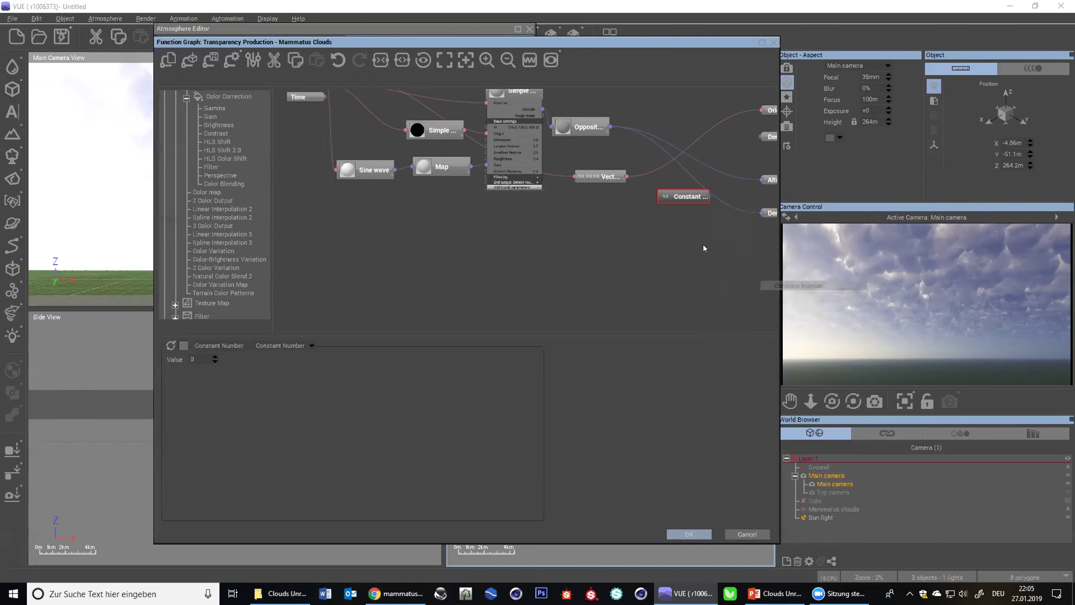
pyautogui.moveTo(677, 195); pyautogui.dragTo(609, 219)
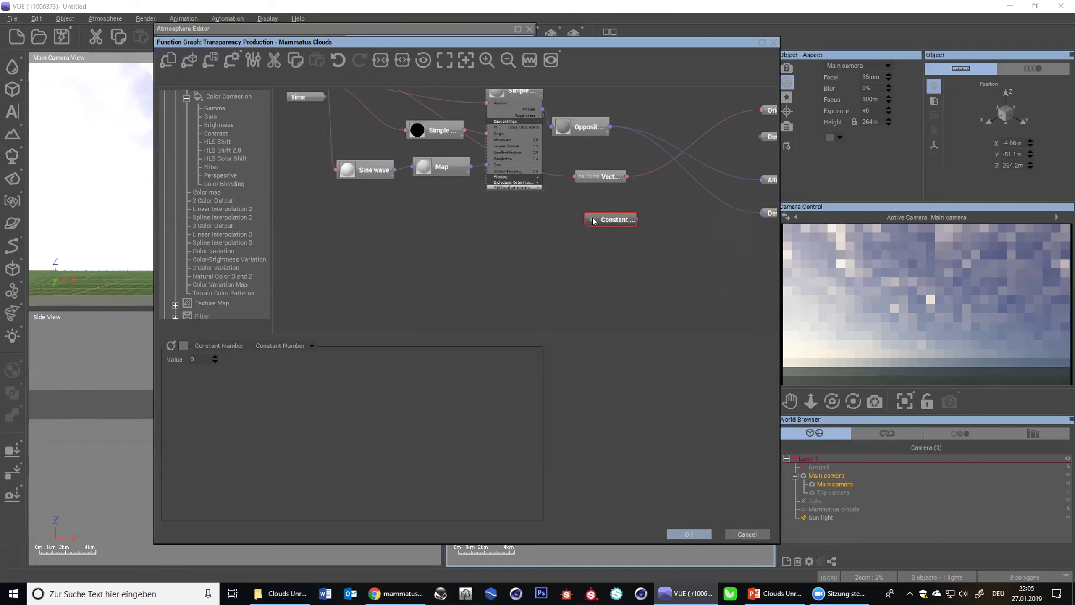
pyautogui.click(194, 359)
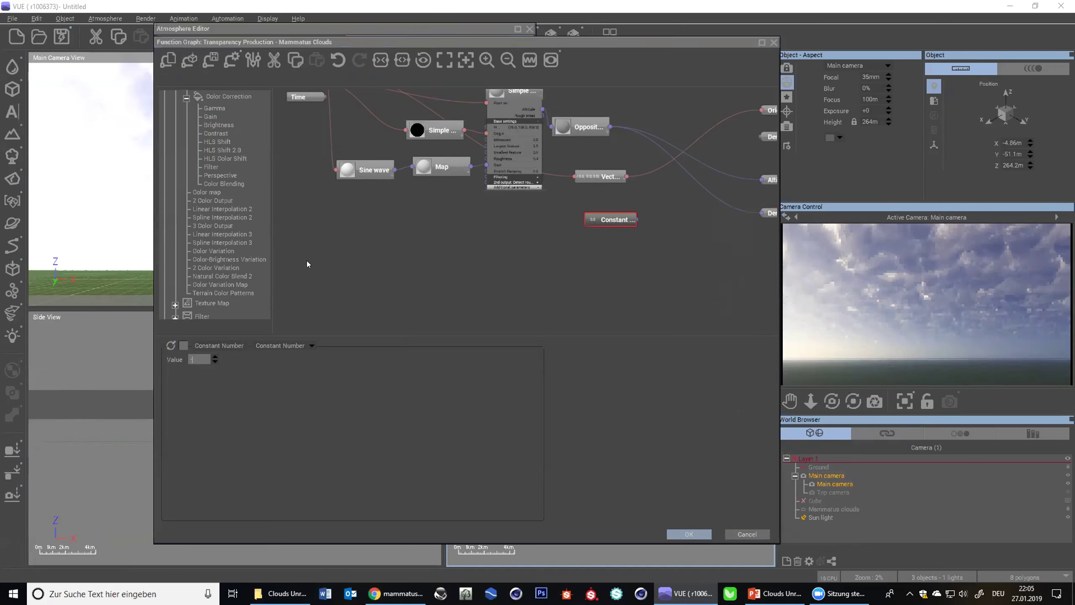
pyautogui.click(674, 256)
pyautogui.scroll(1, 537, 140)
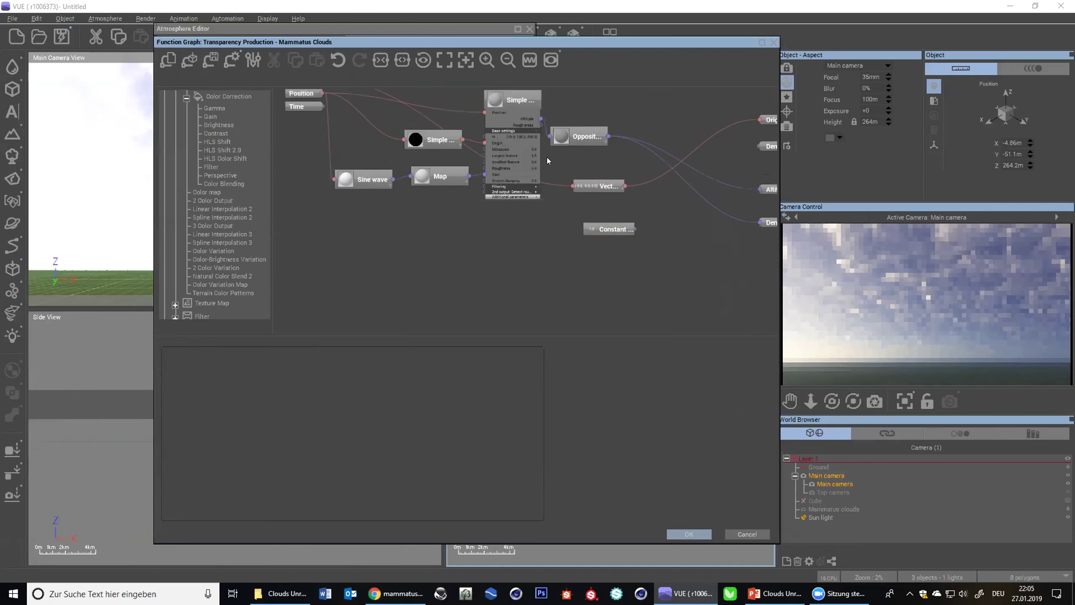
pyautogui.moveTo(613, 229); pyautogui.dragTo(574, 229)
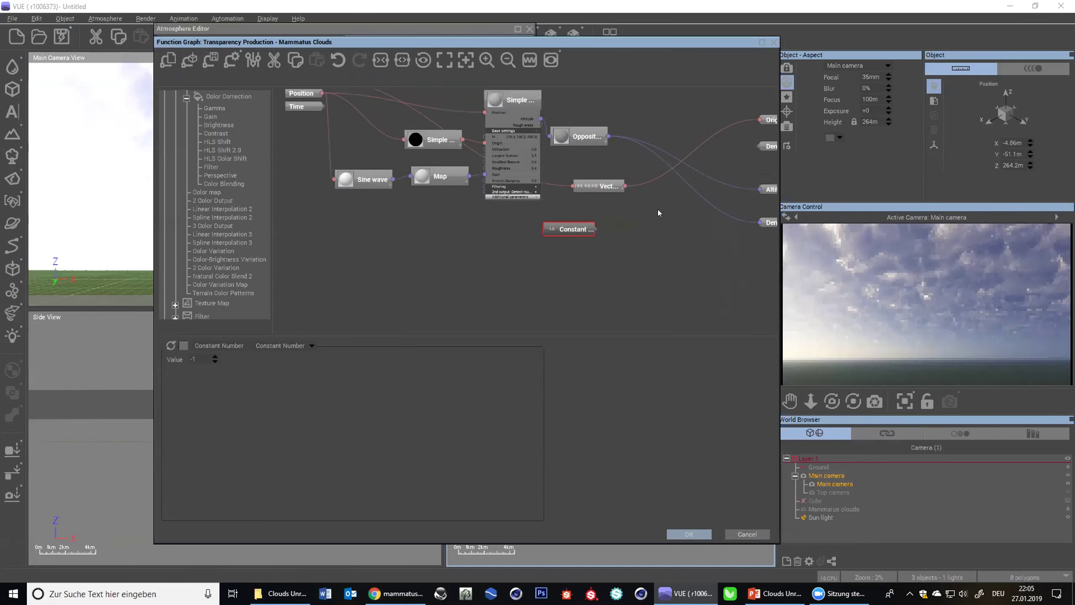
# - Add a Blender node fed by the Constant's output, blend ratio about 0.53
pyautogui.rightClick(669, 222)
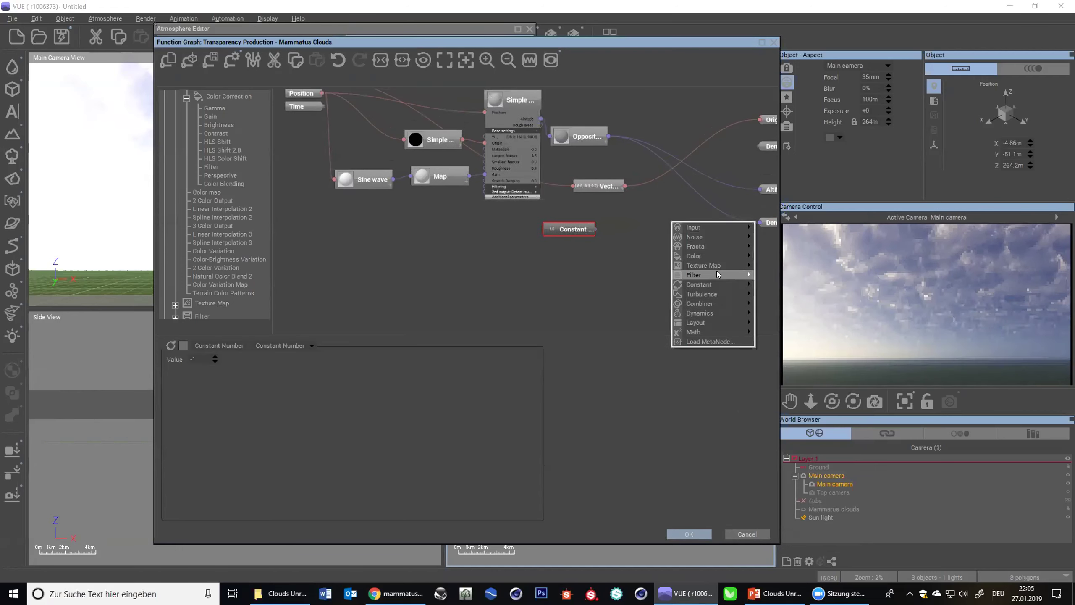
pyautogui.moveTo(719, 303)
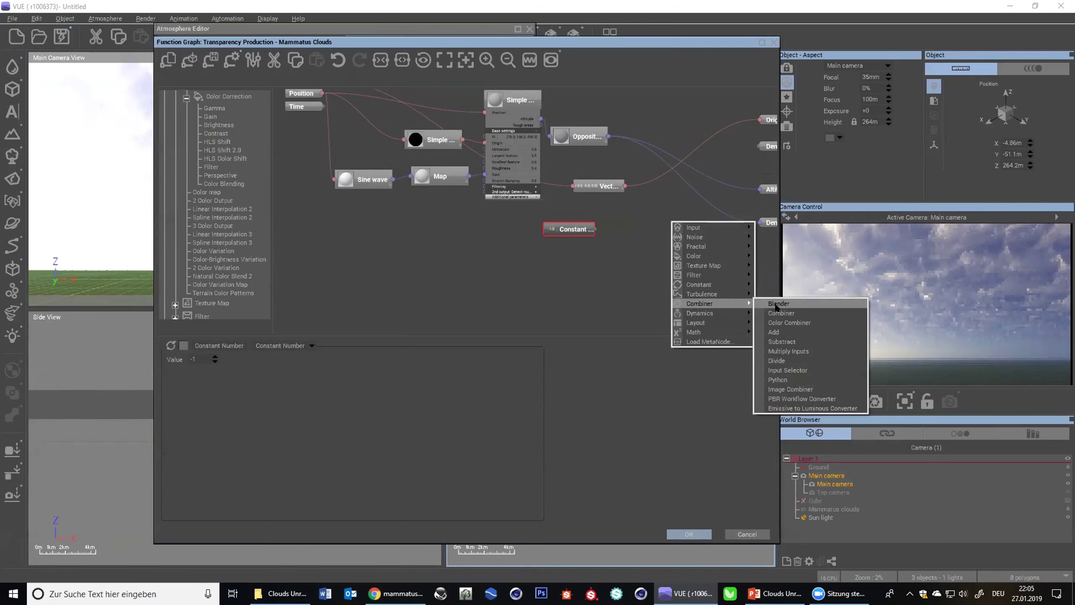
pyautogui.click(775, 307)
pyautogui.moveTo(653, 210); pyautogui.dragTo(654, 170)
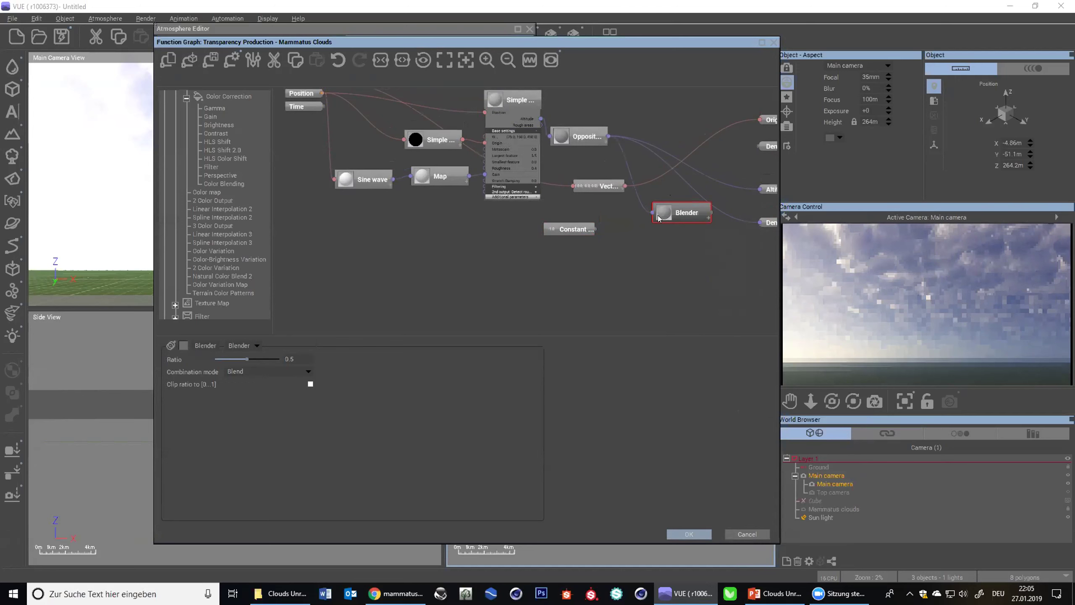
pyautogui.moveTo(651, 212); pyautogui.dragTo(594, 229)
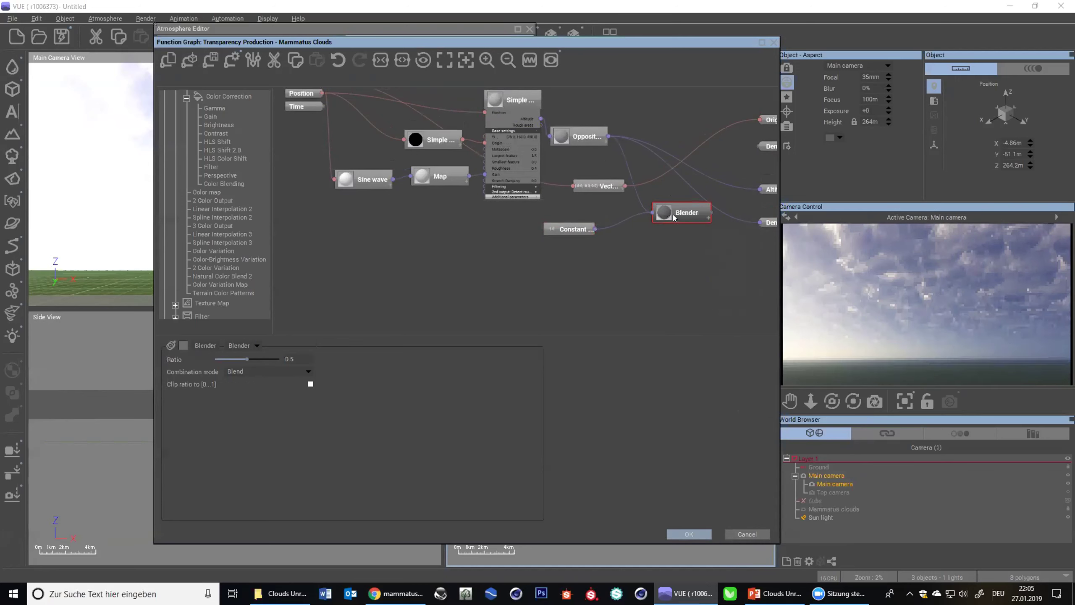
pyautogui.moveTo(673, 214); pyautogui.dragTo(672, 205)
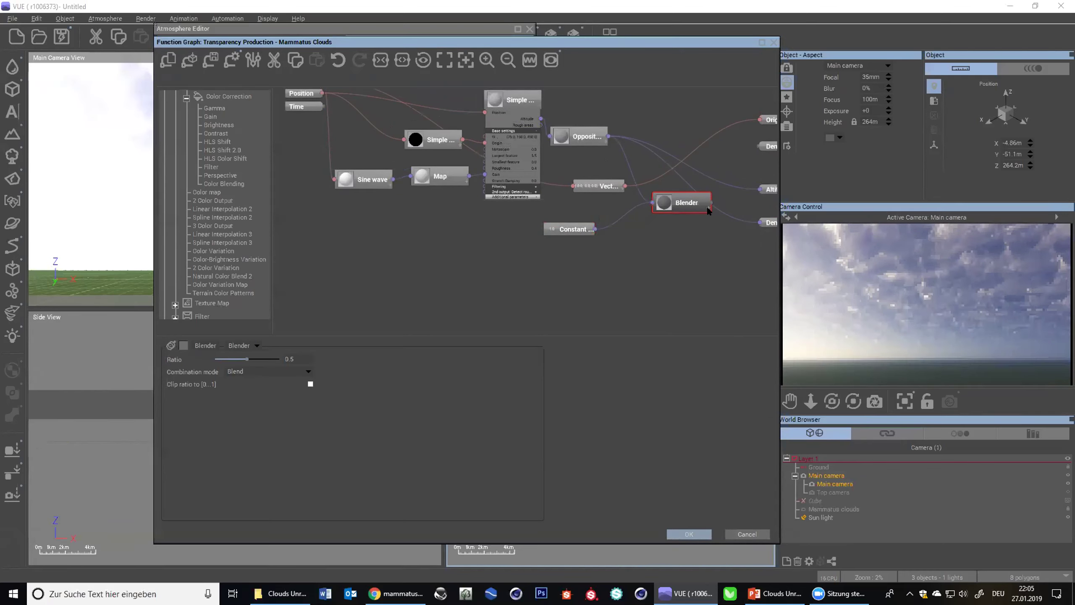
pyautogui.moveTo(252, 359)
pyautogui.mouseDown()
pyautogui.moveTo(219, 361)
pyautogui.moveTo(271, 358)
pyautogui.moveTo(243, 358)
pyautogui.mouseUp()
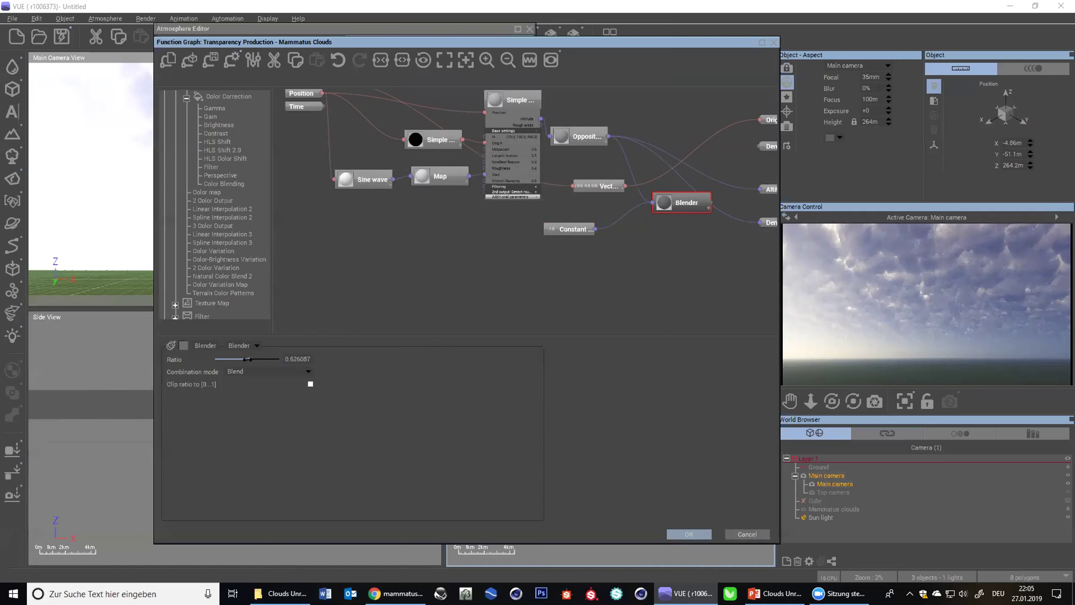
pyautogui.click(708, 208)
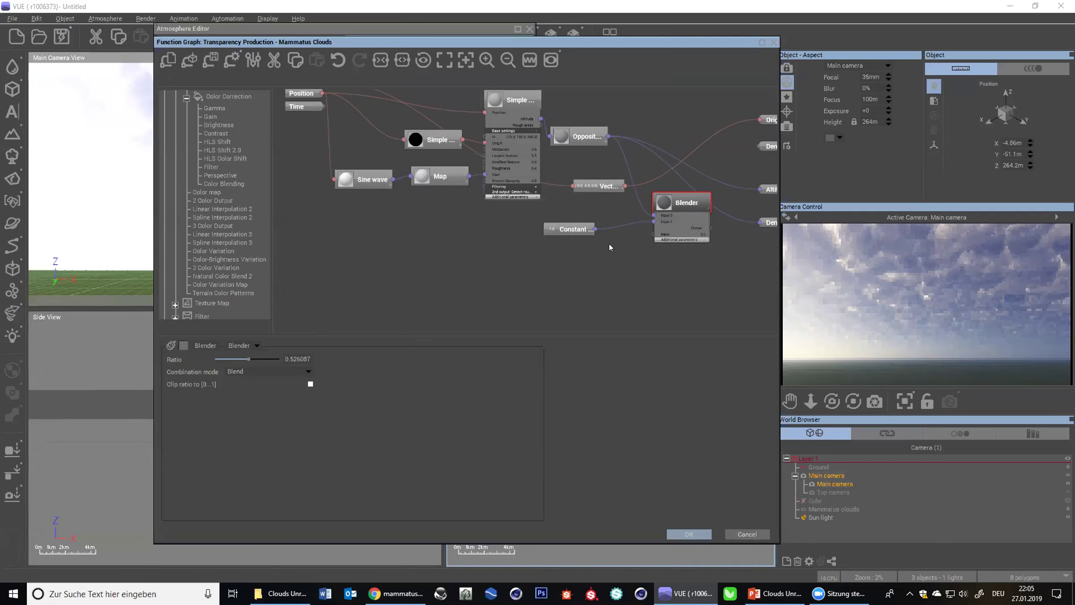
# - Add a Perlin Gradient noise node with a 500m scale
pyautogui.rightClick(394, 232)
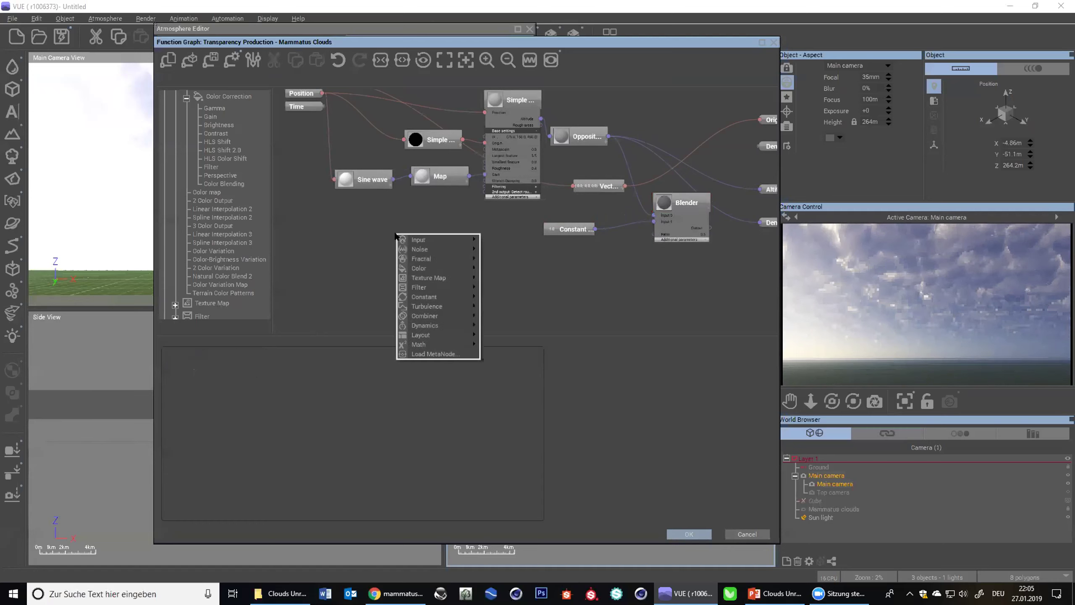
pyautogui.moveTo(442, 257)
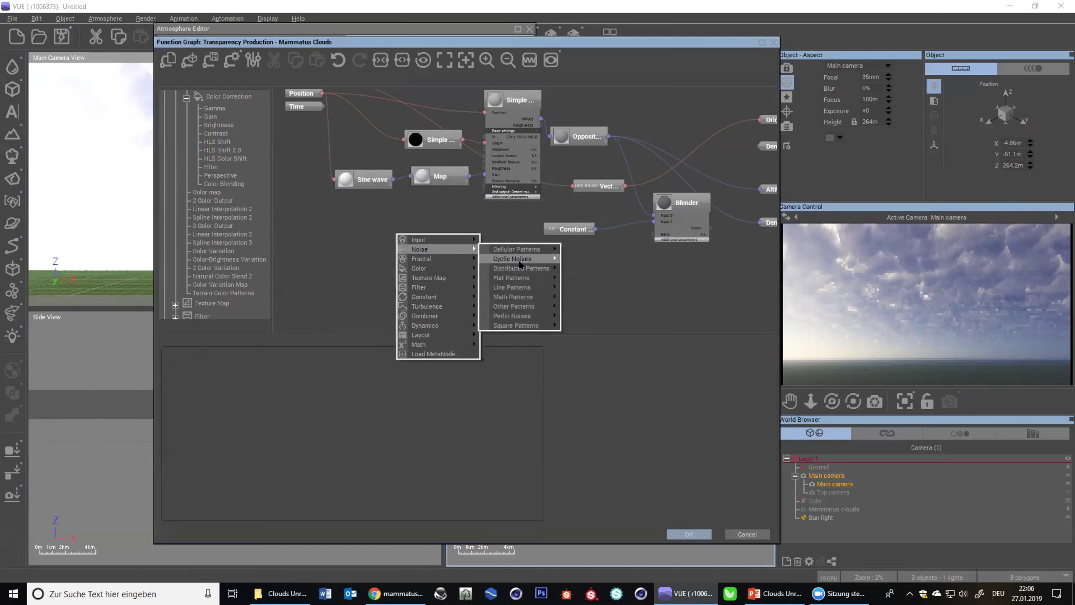
pyautogui.moveTo(520, 315)
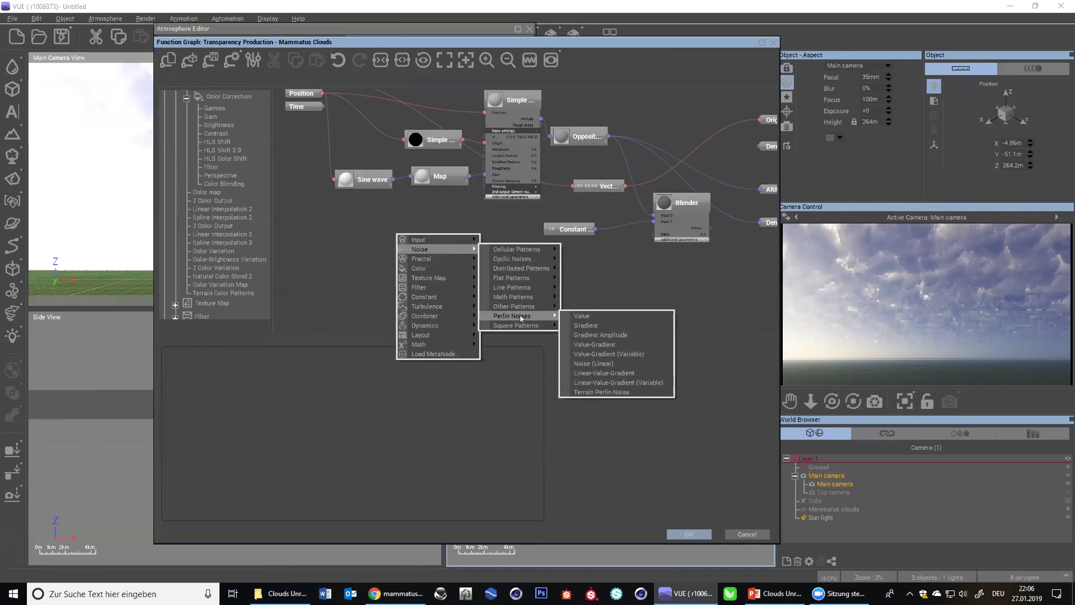
pyautogui.click(592, 324)
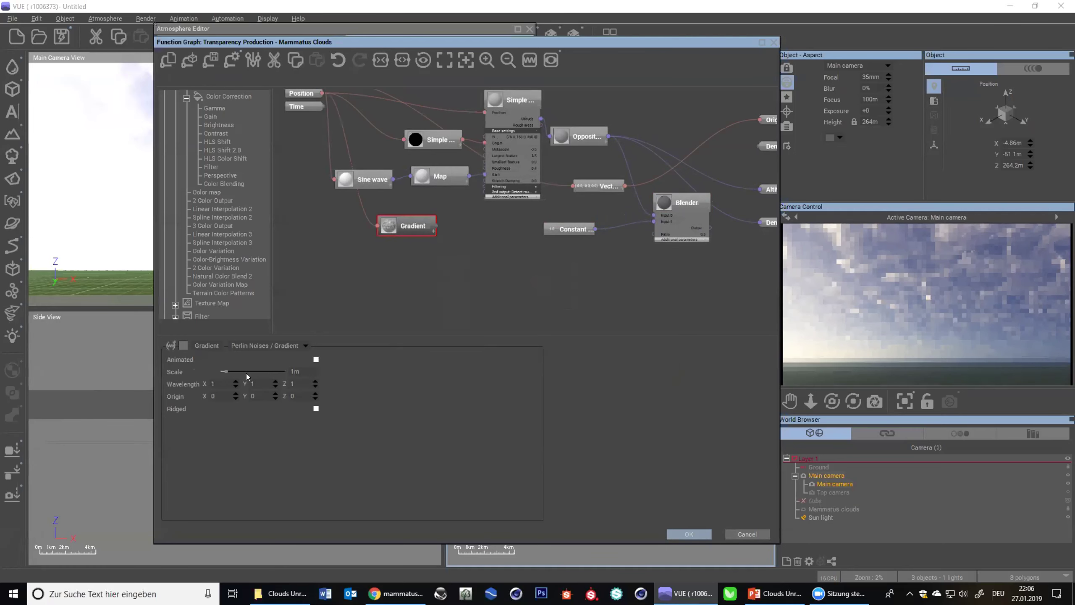
pyautogui.click(308, 371)
pyautogui.write('500')
pyautogui.press('Return')
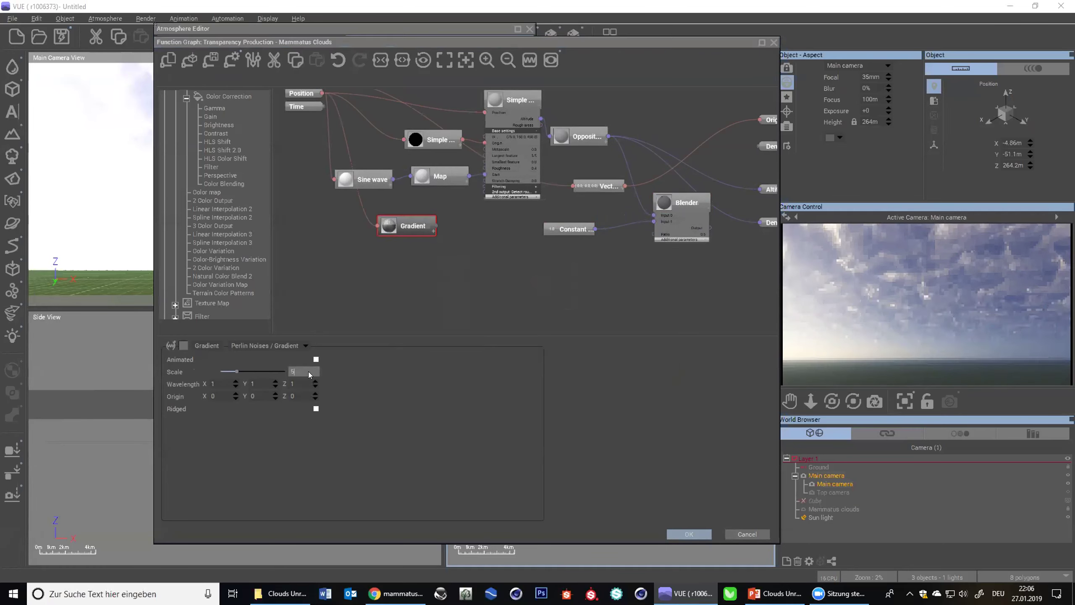
# - Preview the Gradient noise output zoomed out, then move the node lower
pyautogui.click(530, 59)
pyautogui.click(566, 501)
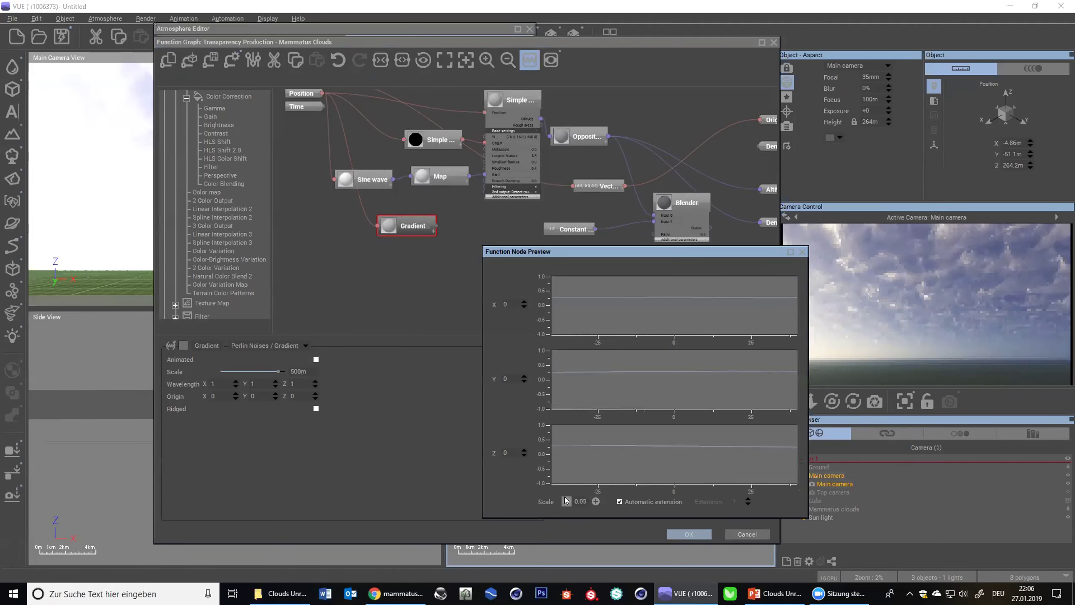
pyautogui.click(565, 501)
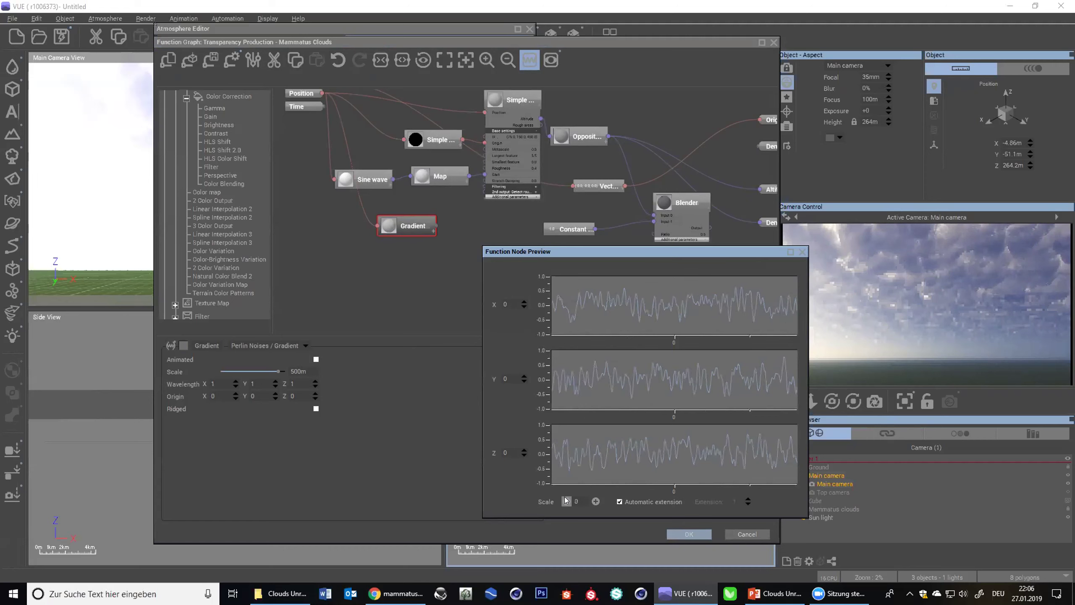
pyautogui.moveTo(583, 253); pyautogui.dragTo(803, 278)
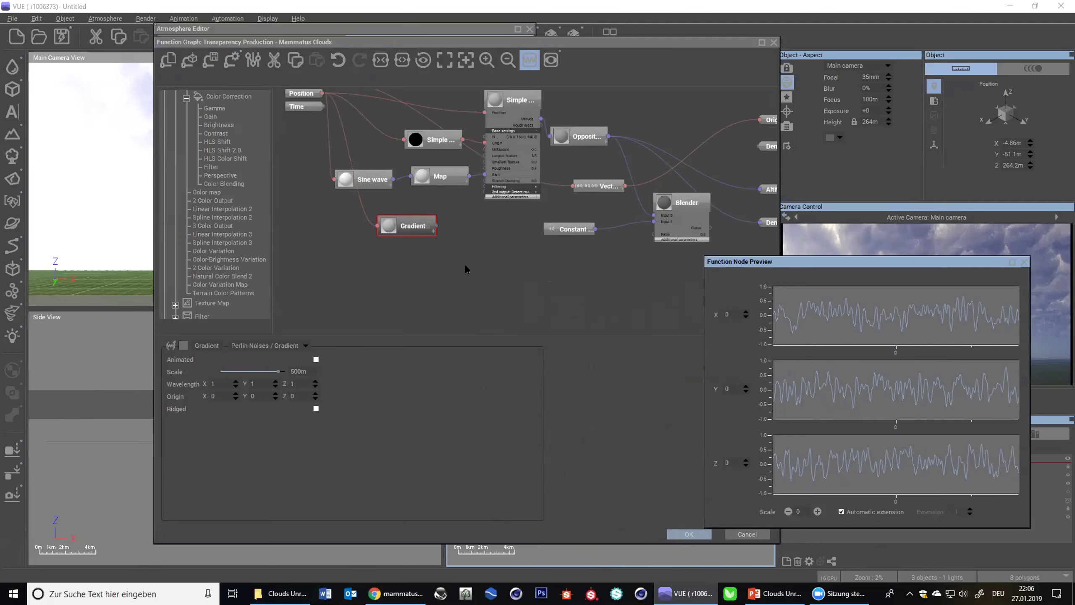
pyautogui.moveTo(401, 229); pyautogui.dragTo(377, 243)
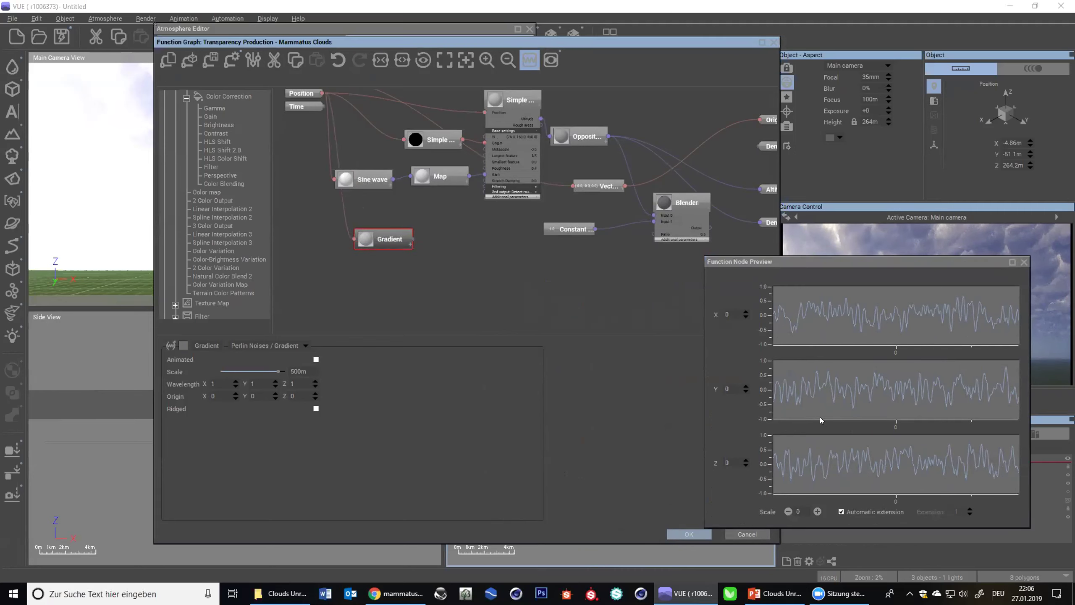
# - Add a Brightness/Contrast node with brightness 0, fed by the Gradient output
pyautogui.rightClick(458, 242)
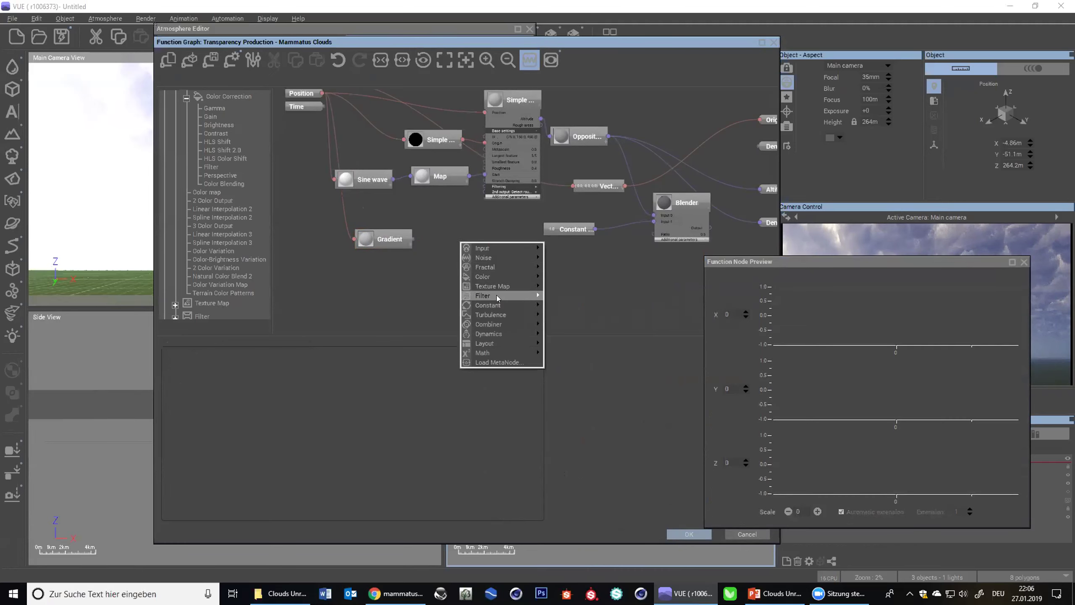
pyautogui.moveTo(497, 296)
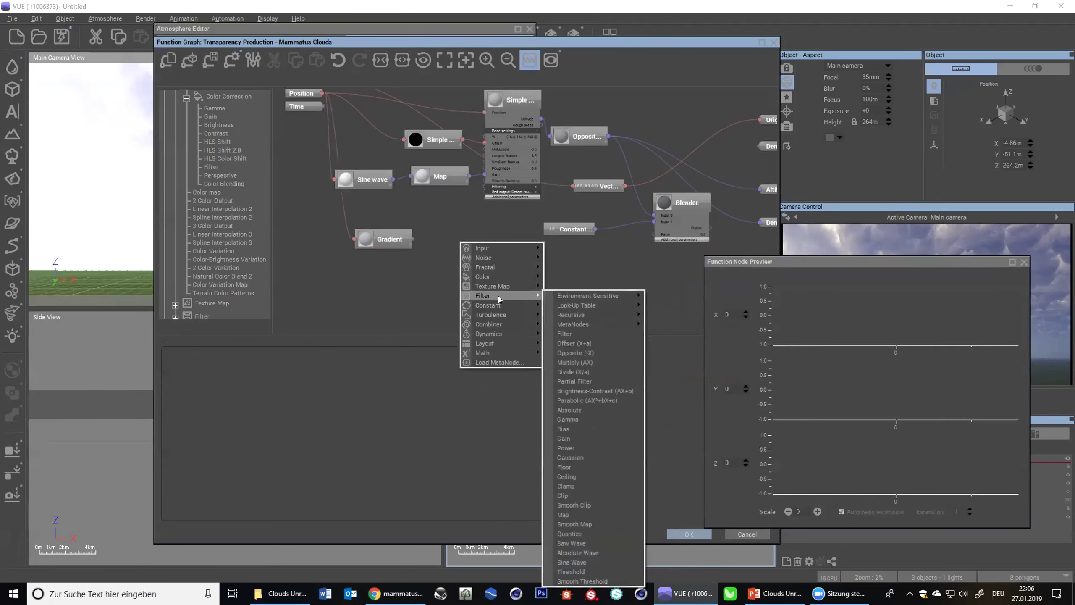
pyautogui.click(588, 391)
pyautogui.doubleClick(285, 359)
pyautogui.write('0')
pyautogui.moveTo(442, 236); pyautogui.dragTo(414, 239)
# - Place the Brightness/Contrast node beside the Gradient and set its contrast to 1.23478
pyautogui.click(372, 240)
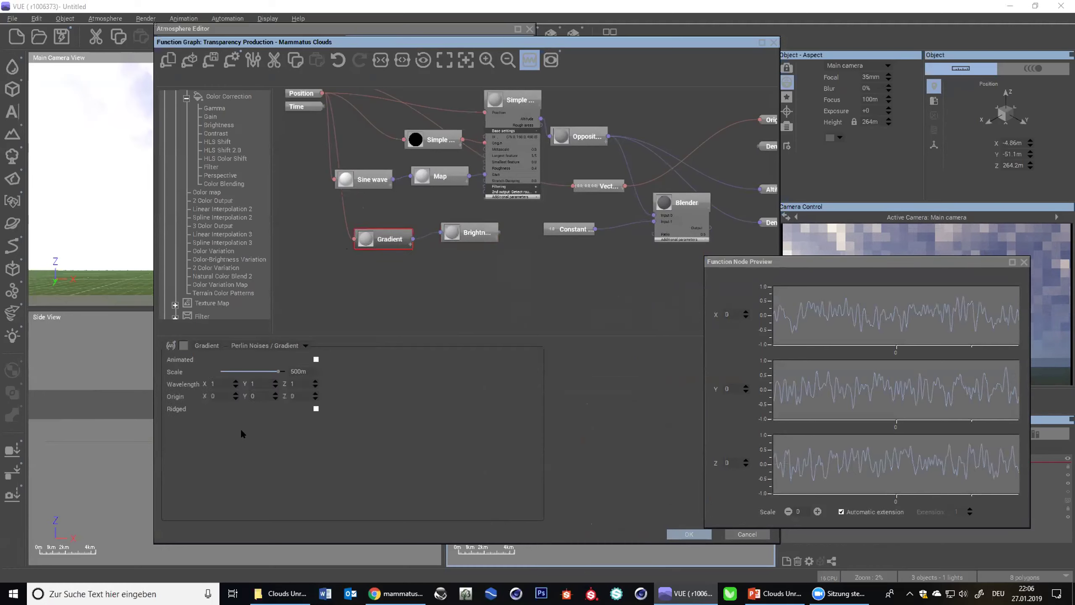
pyautogui.click(517, 142)
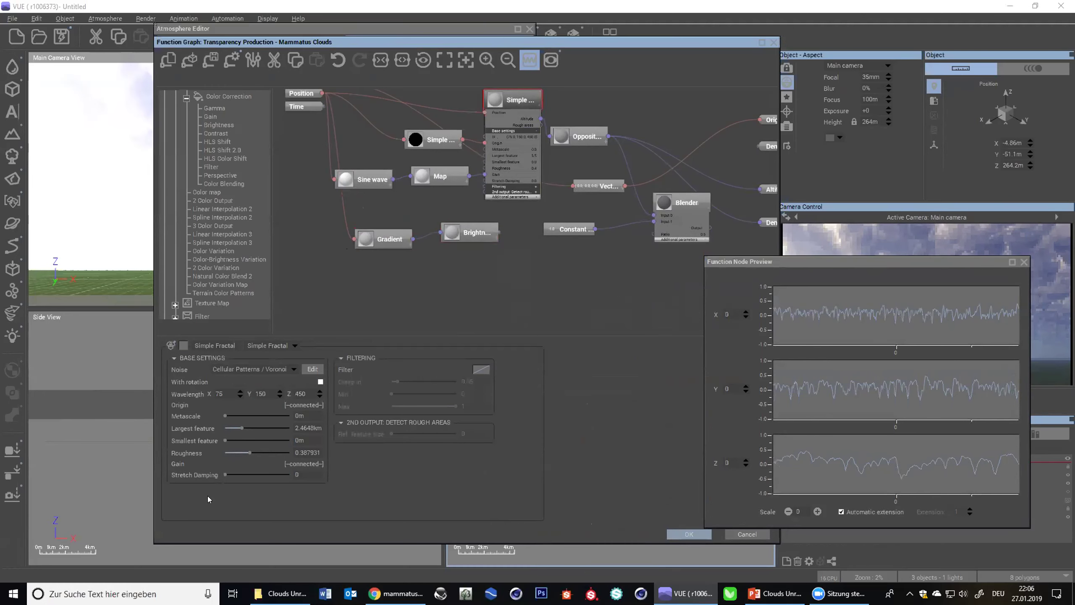
pyautogui.click(388, 240)
pyautogui.moveTo(454, 232); pyautogui.dragTo(443, 238)
pyautogui.click(444, 238)
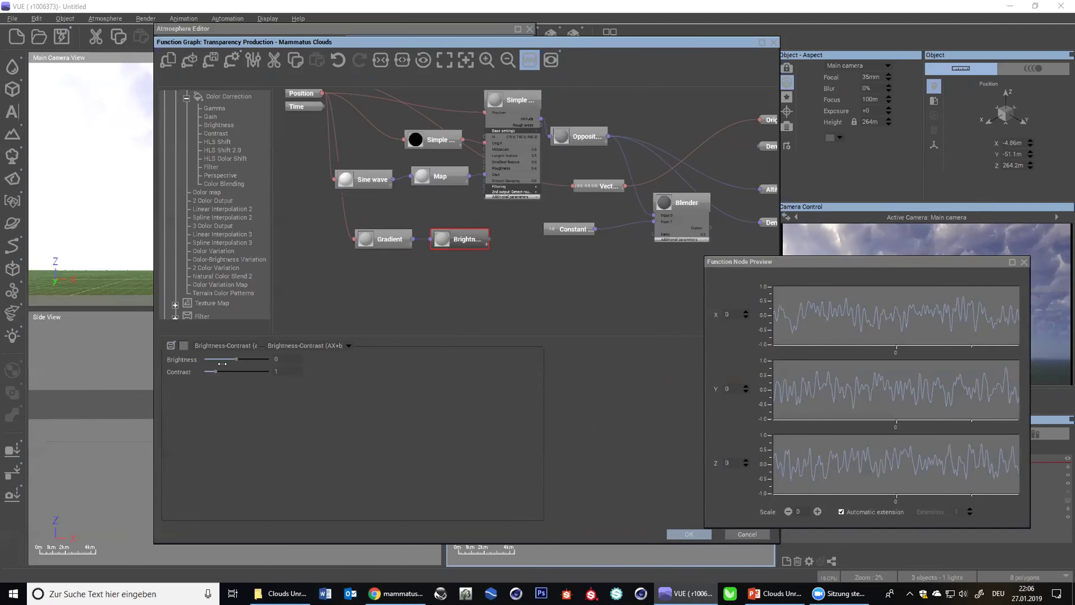
pyautogui.click(224, 371)
pyautogui.click(299, 370)
pyautogui.write('2')
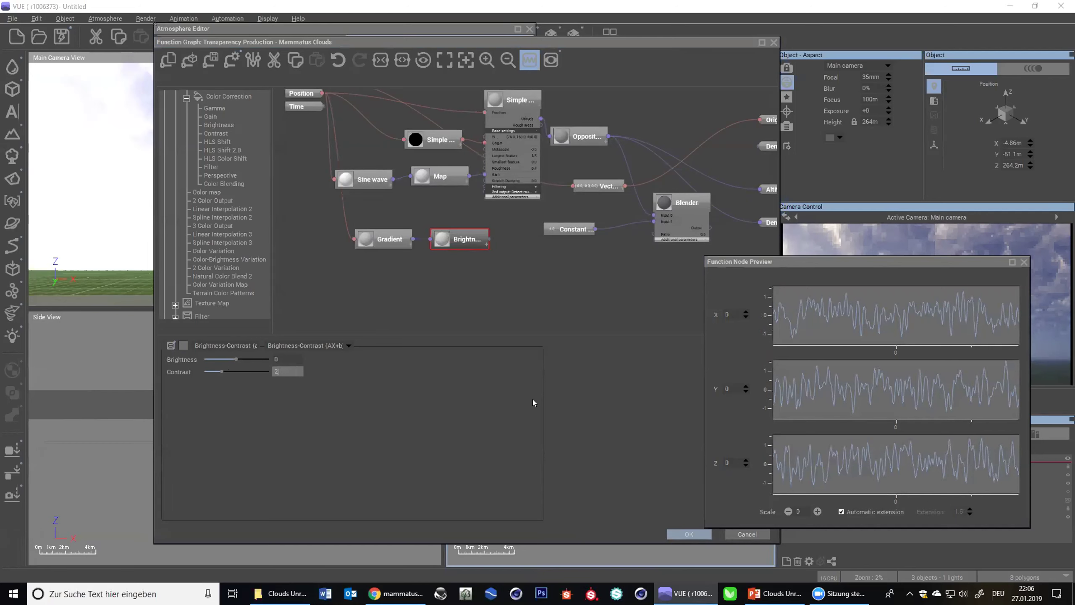
pyautogui.click(222, 372)
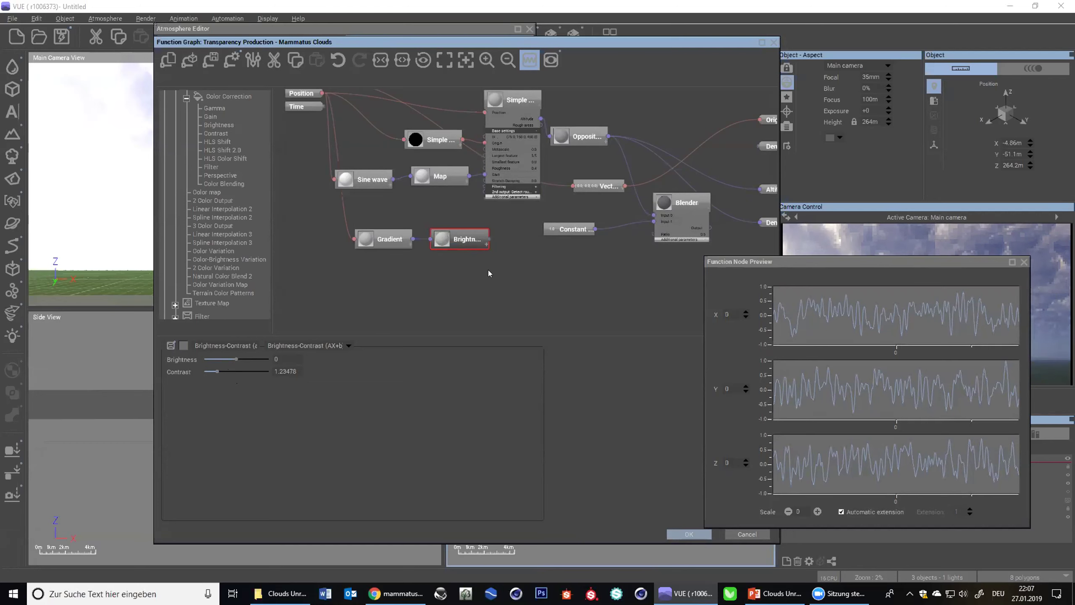
# - Compare the Blender and Brightness-Contrast node previews
pyautogui.click(665, 203)
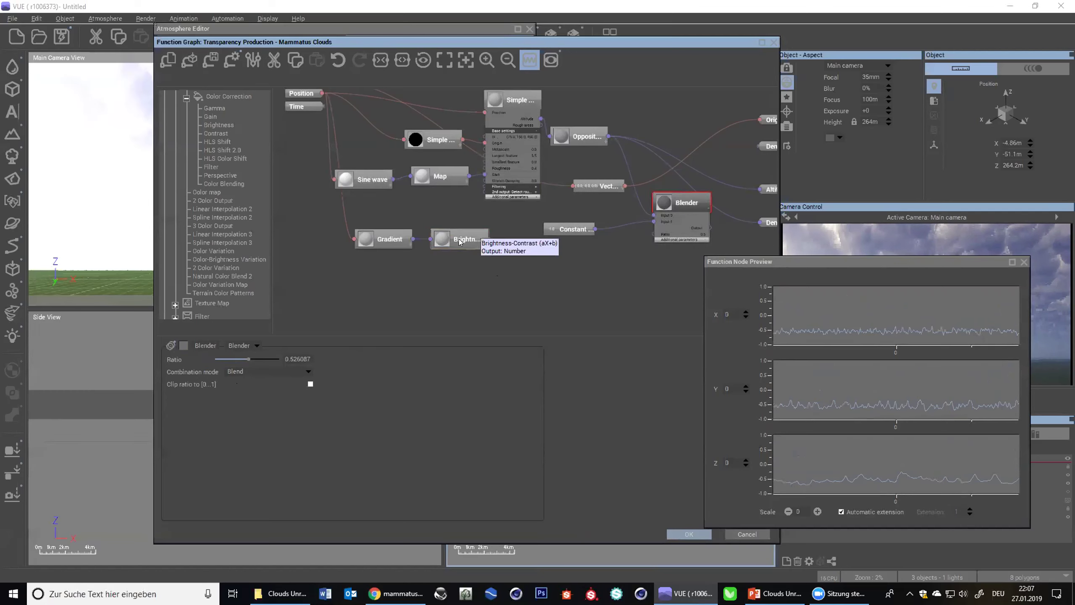
pyautogui.click(441, 238)
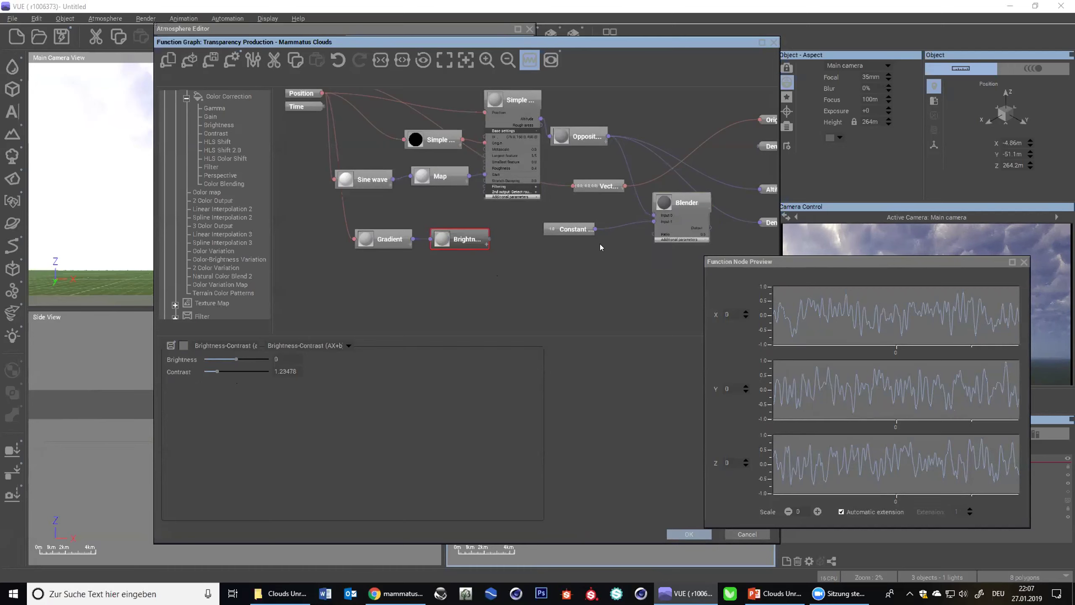
pyautogui.click(664, 204)
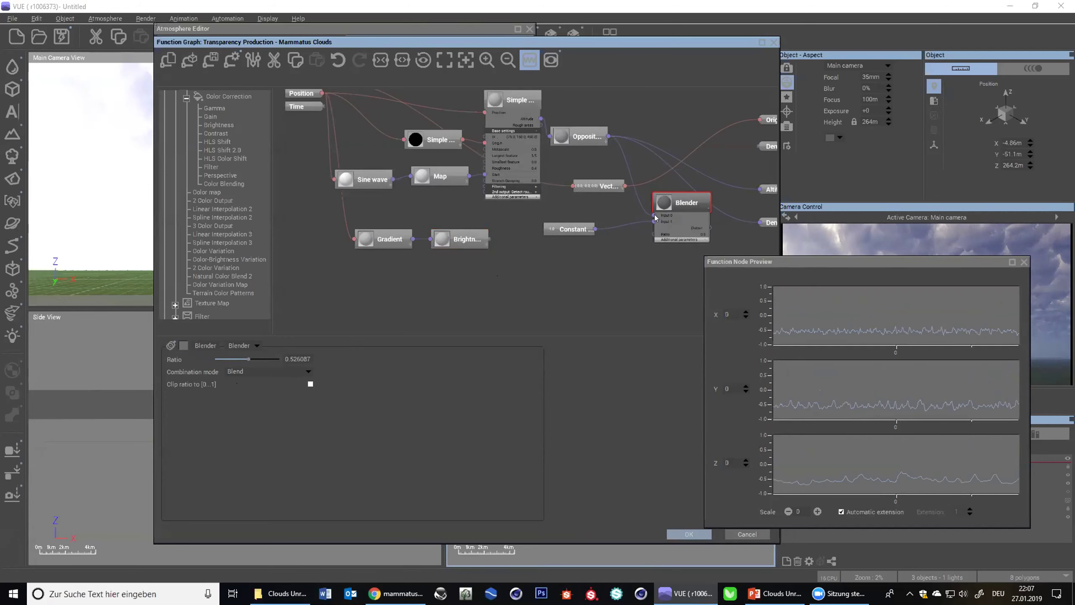
# - Add a Map filter node and wire Brightness-Contrast through it into the Blender's ratio
pyautogui.rightClick(539, 253)
pyautogui.moveTo(591, 307)
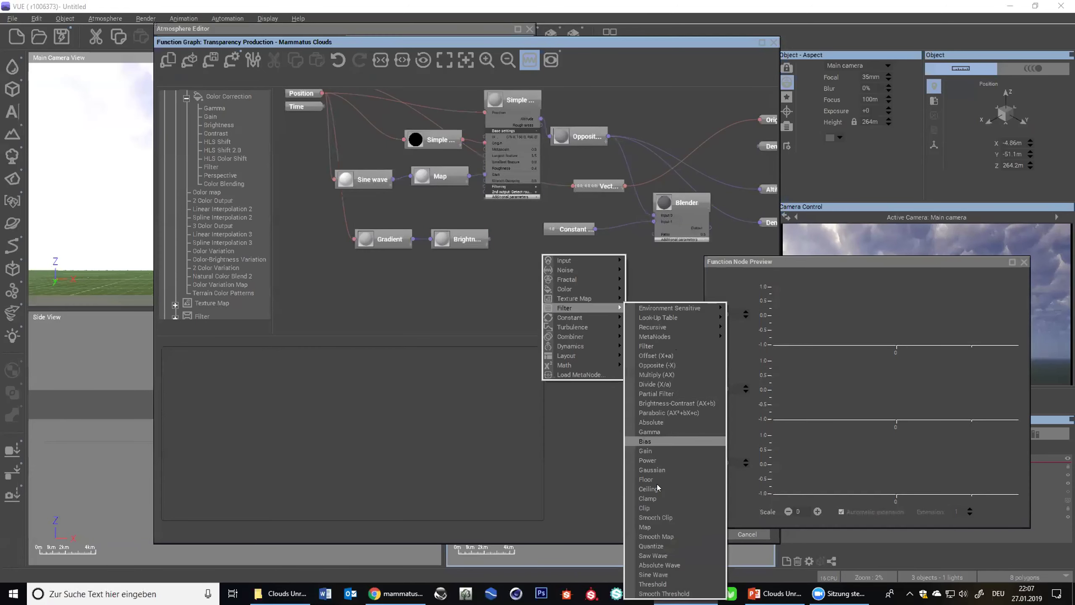
pyautogui.click(645, 526)
pyautogui.click(454, 237)
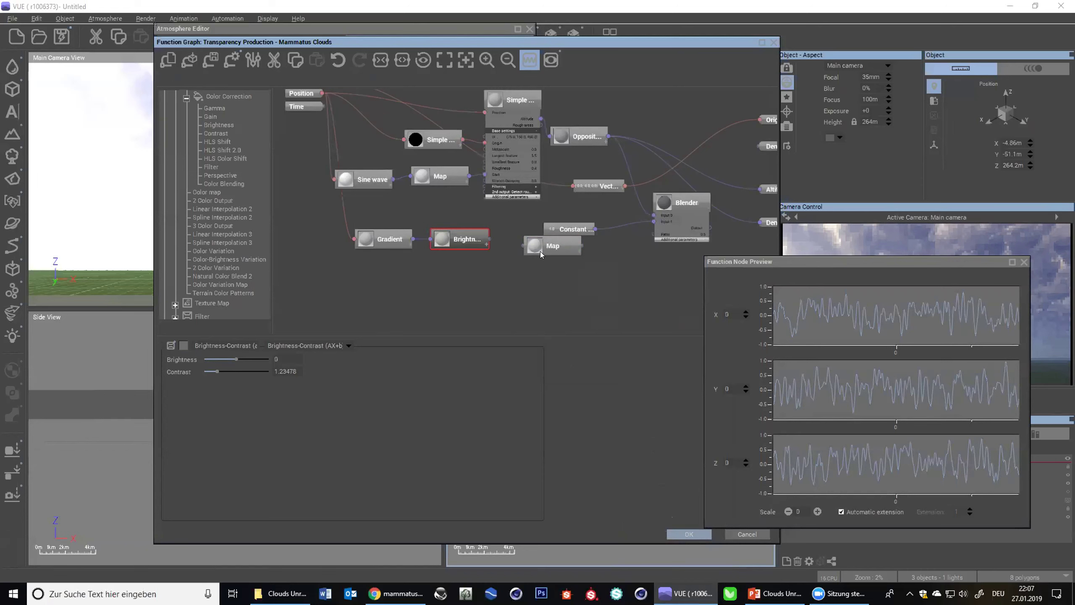
pyautogui.moveTo(524, 245); pyautogui.dragTo(470, 237)
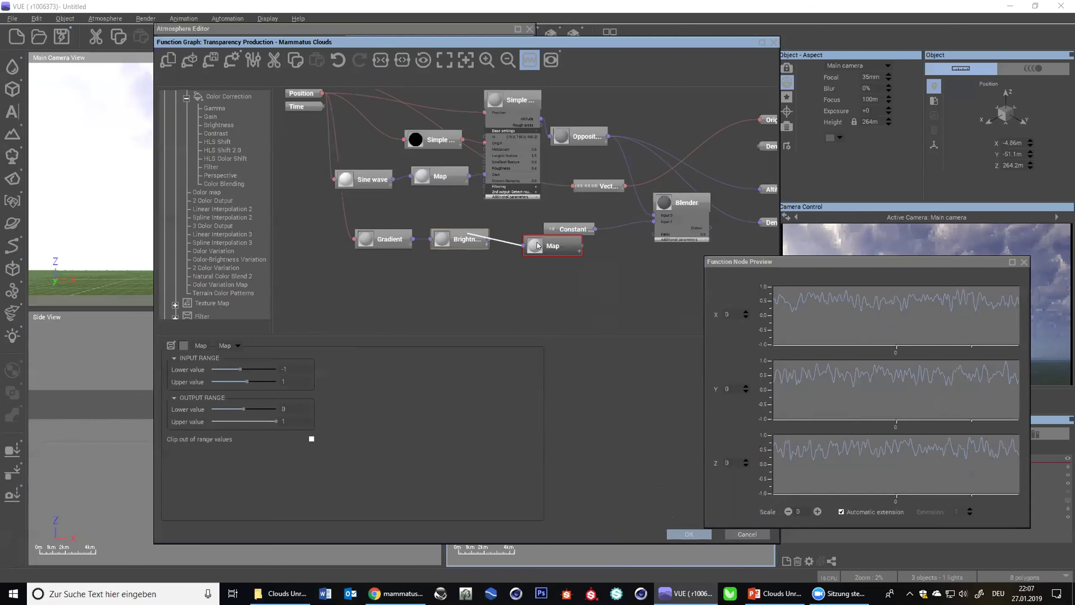
pyautogui.moveTo(552, 247); pyautogui.dragTo(552, 250)
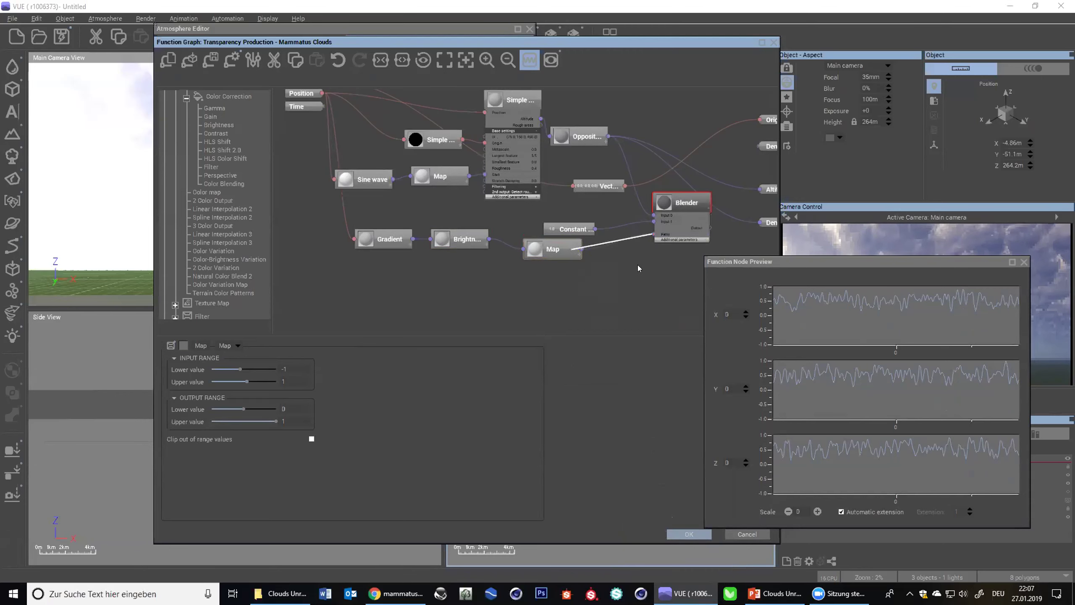
pyautogui.click(677, 220)
pyautogui.click(720, 213)
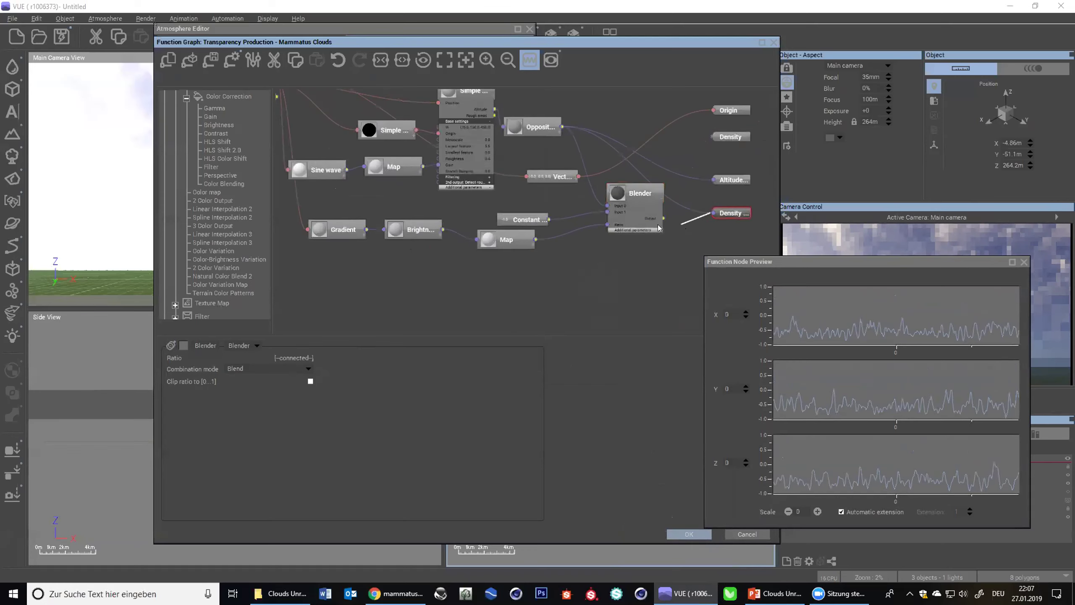
# - Compare the Brightness-Contrast and Map previews, then raise the contrast to 2.38261
pyautogui.moveTo(874, 269); pyautogui.dragTo(583, 287)
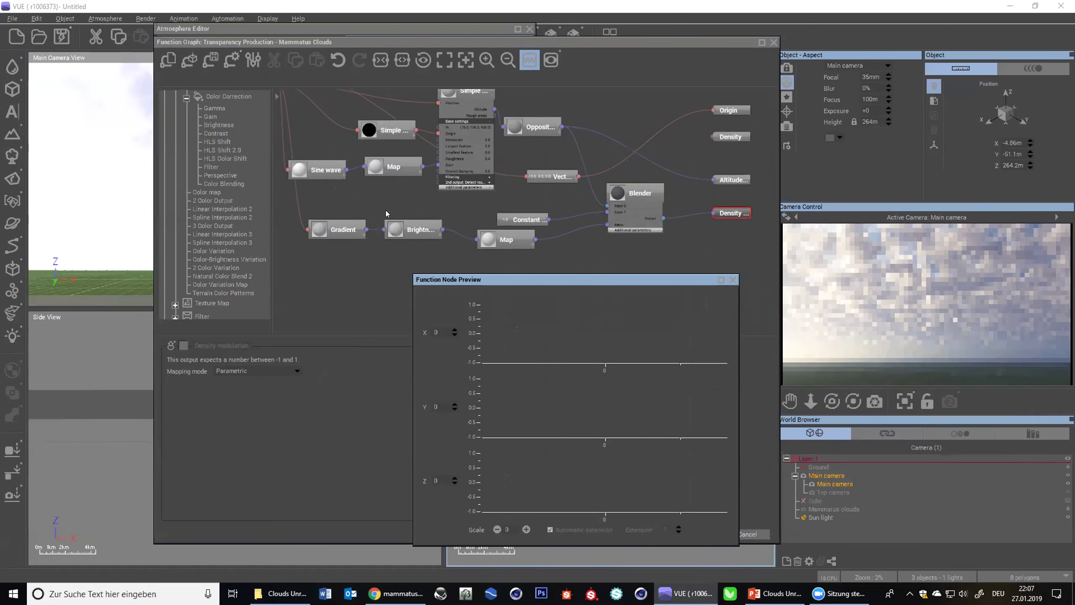
pyautogui.click(412, 236)
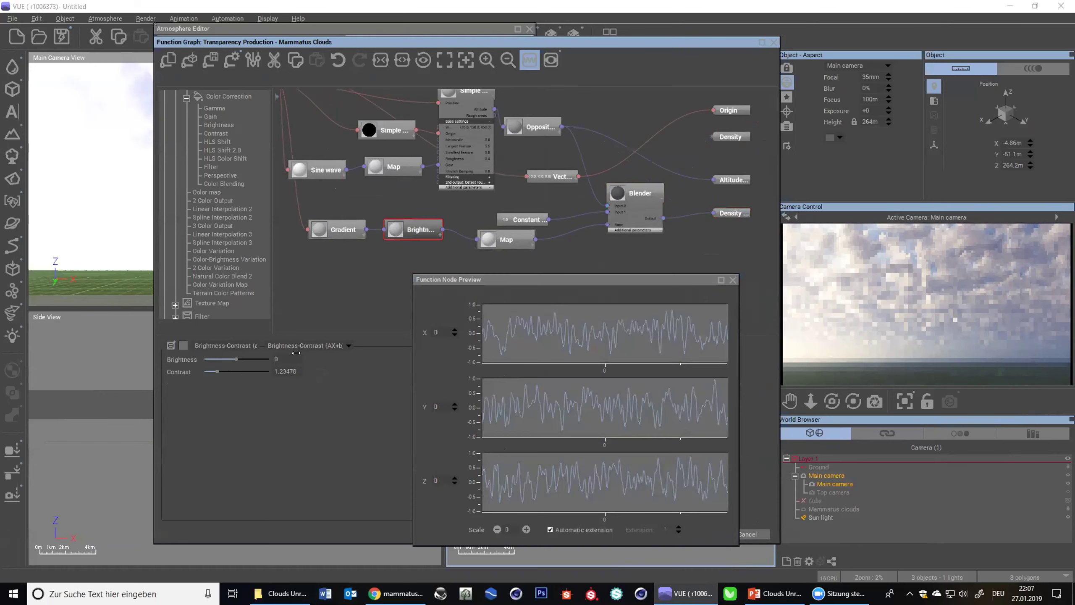
pyautogui.click(506, 239)
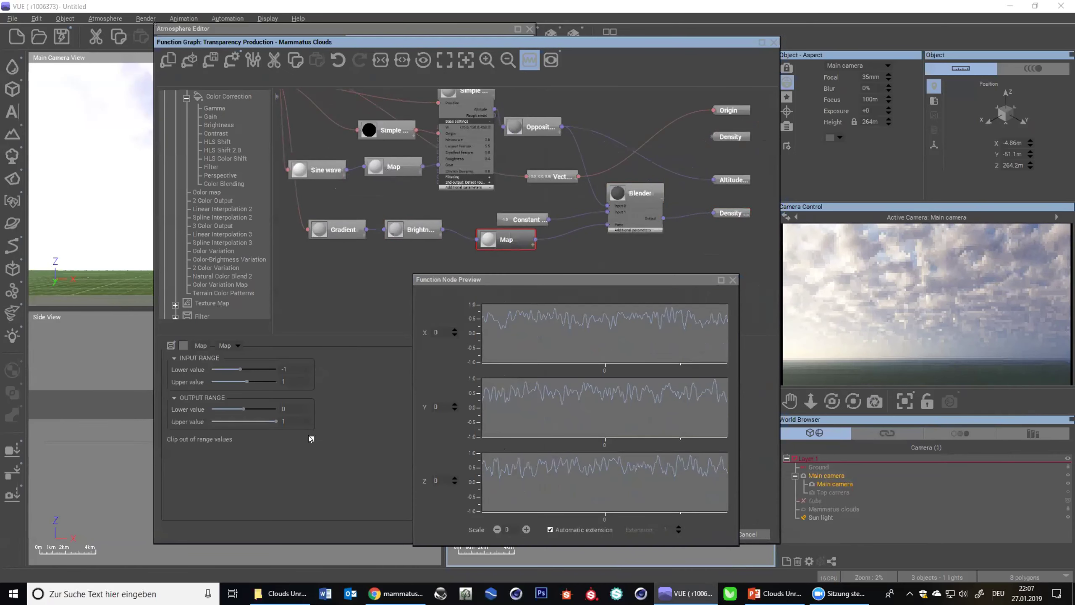
pyautogui.press('Left')
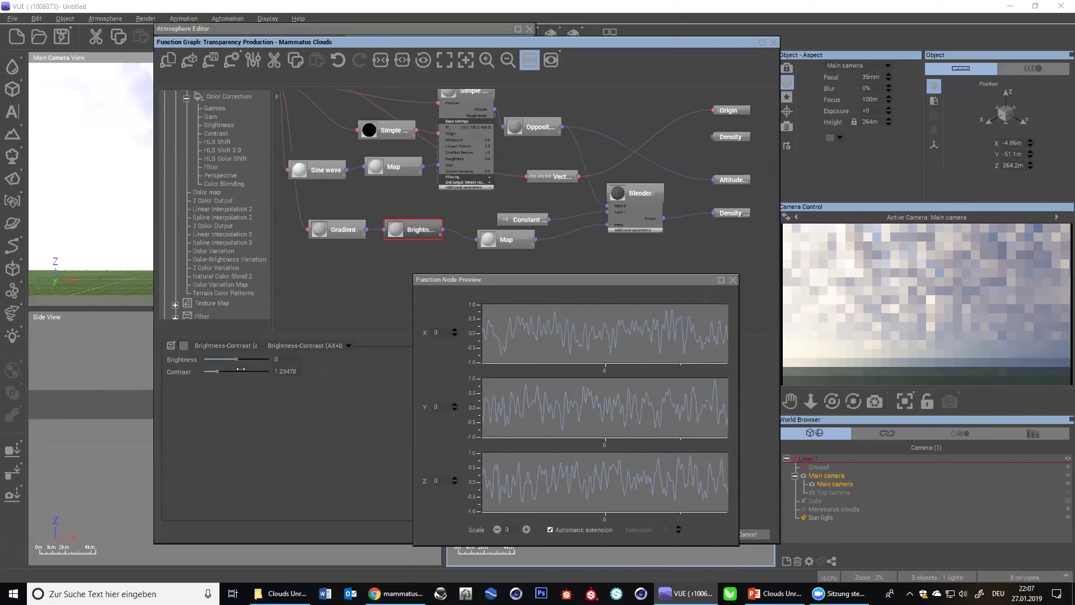
pyautogui.click(223, 372)
pyautogui.moveTo(223, 372); pyautogui.dragTo(228, 372)
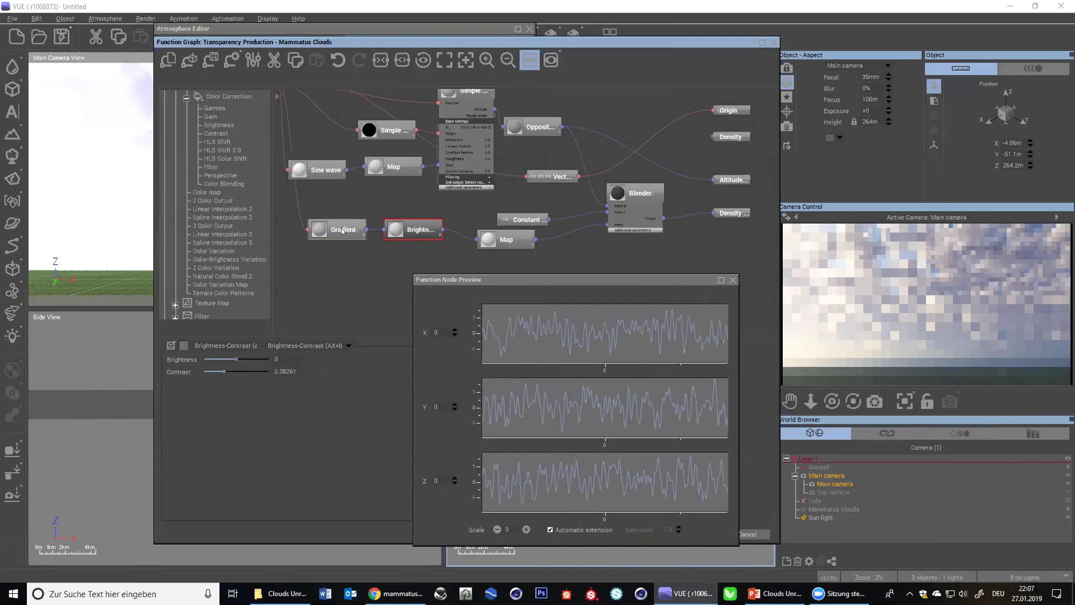
# - Set the Gradient node's scale to 5km, then inspect the Constant and Opposite nodes
pyautogui.press('Left')
pyautogui.moveTo(266, 371); pyautogui.dragTo(284, 371)
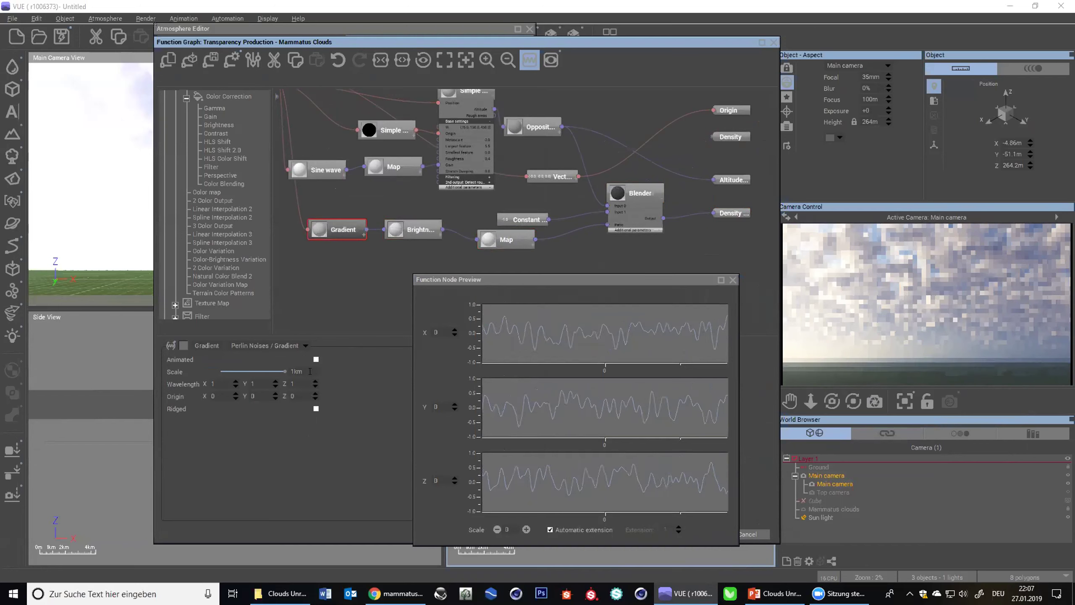
pyautogui.click(296, 371)
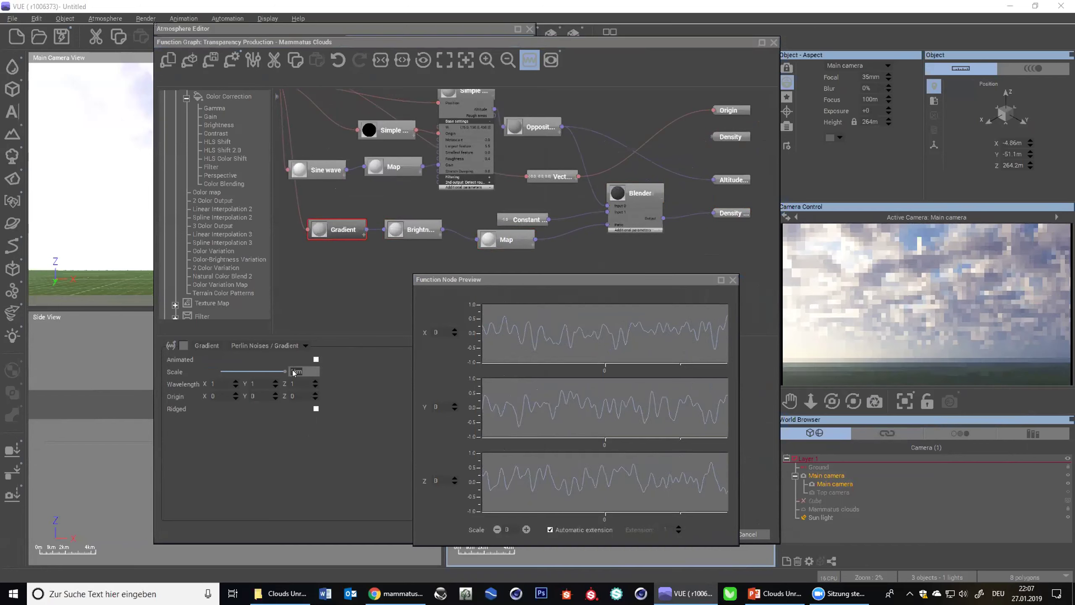
pyautogui.write('2km')
pyautogui.press('Return')
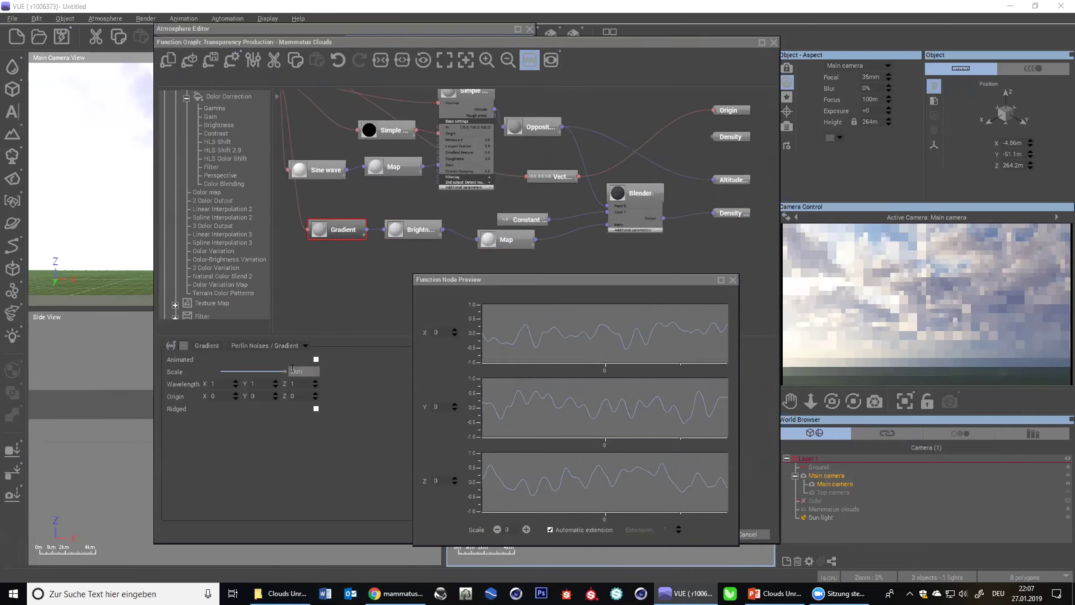
pyautogui.write('5')
pyautogui.press('Return')
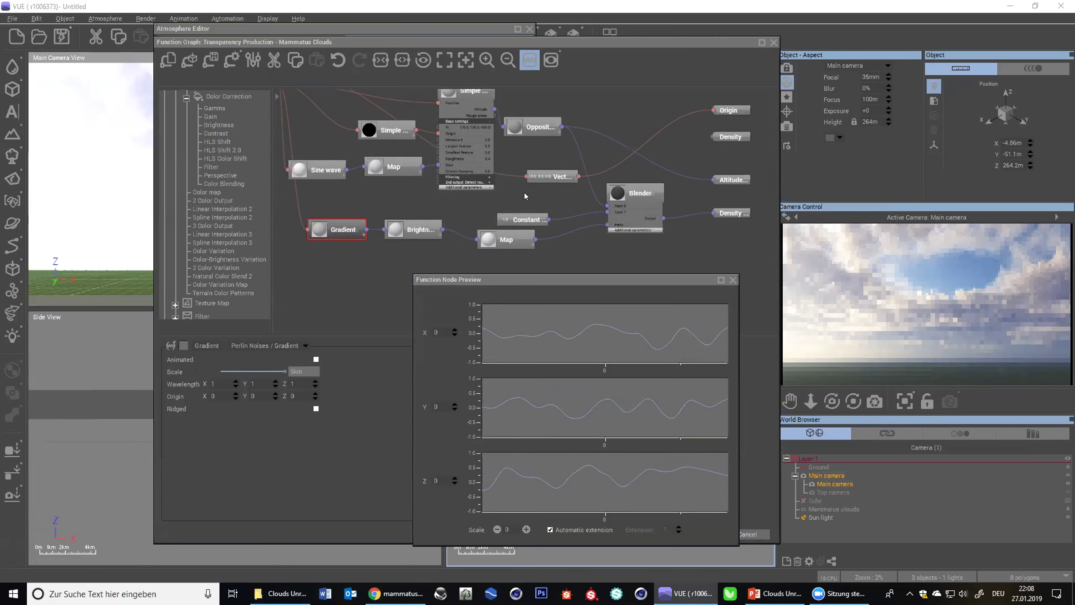
pyautogui.click(523, 220)
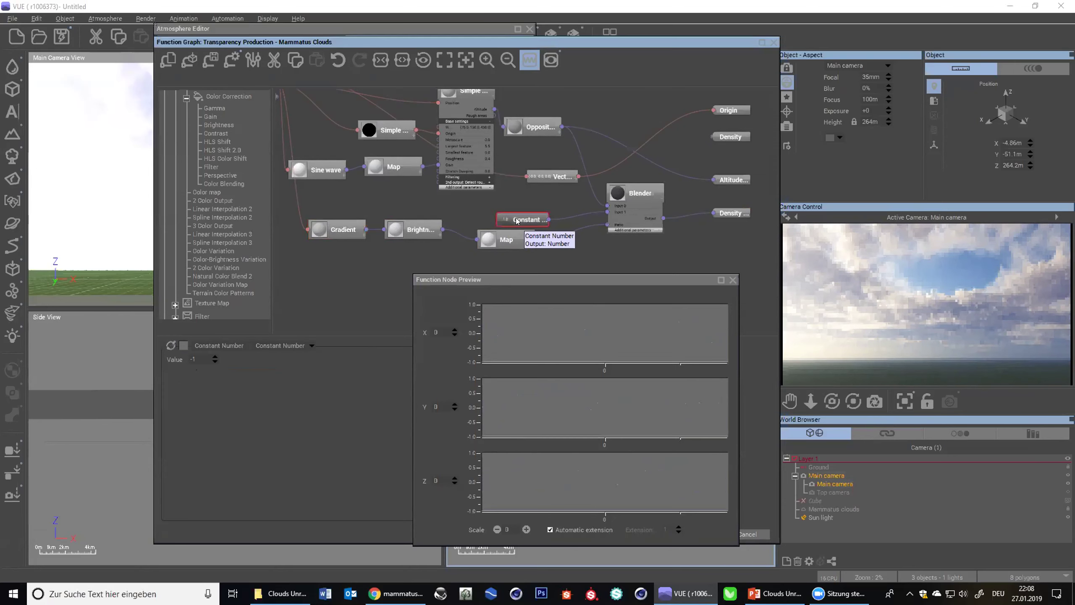
pyautogui.click(514, 125)
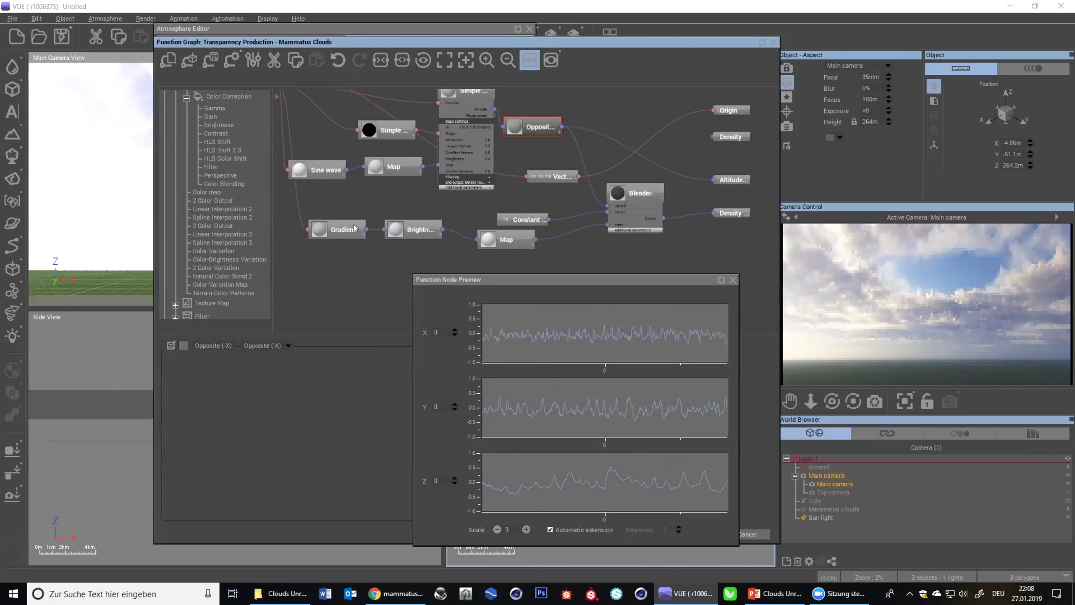
# - Review the Gradient node, then bring up the Map node's range settings
pyautogui.click(333, 231)
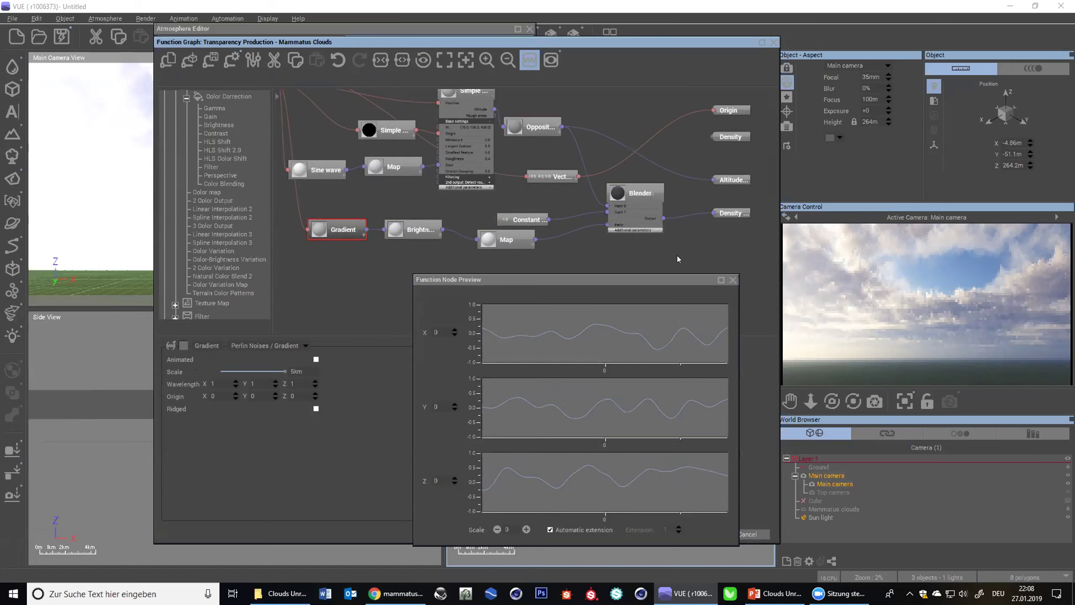
pyautogui.click(506, 239)
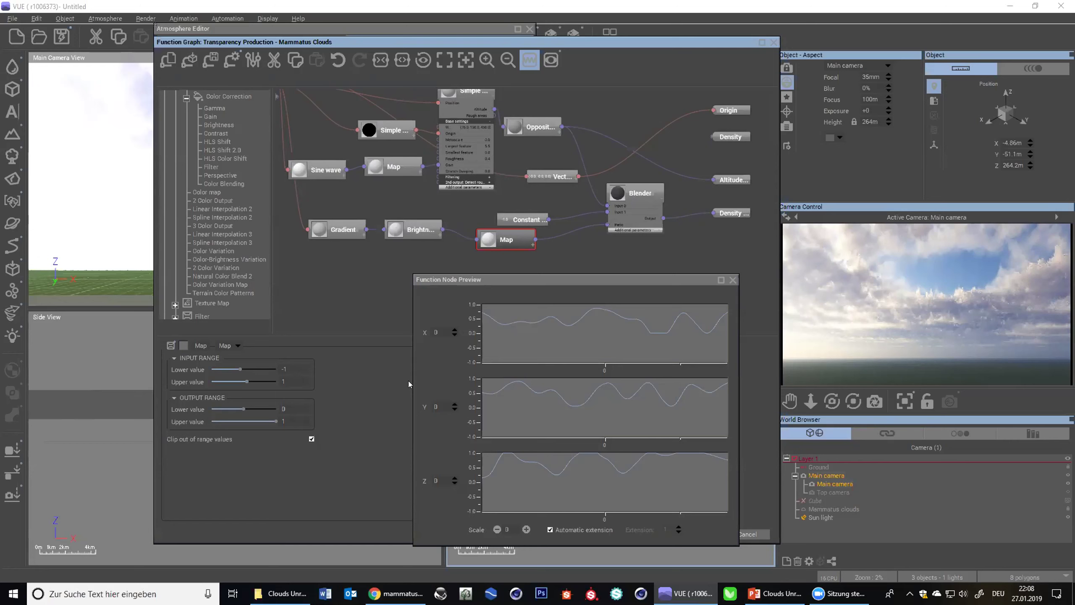
# - Move the Function Graph window left and the node preview to the top right
pyautogui.moveTo(590, 41); pyautogui.dragTo(393, 39)
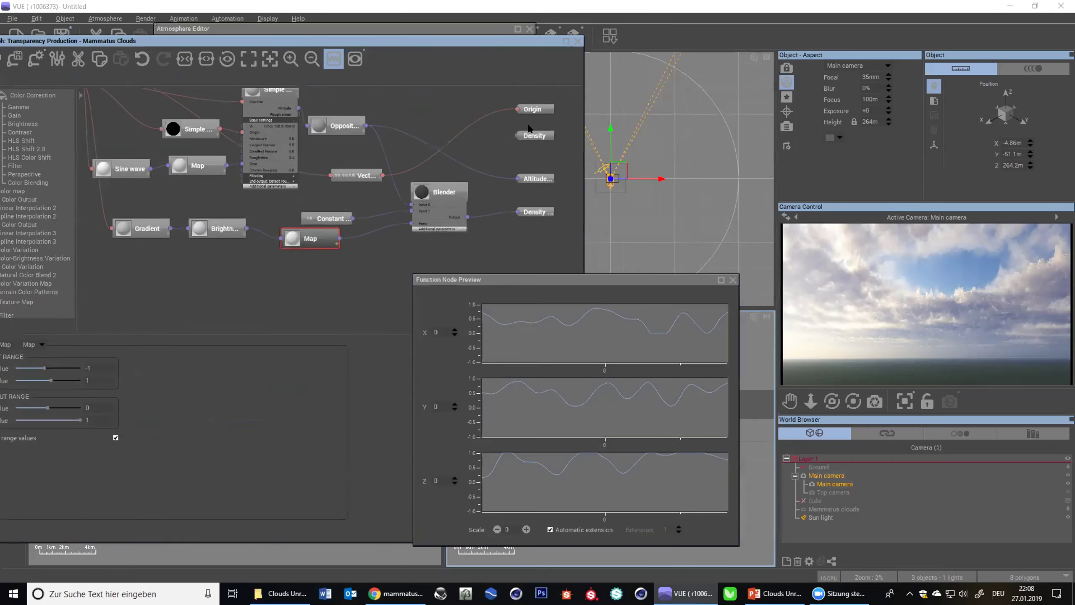
pyautogui.moveTo(614, 290); pyautogui.dragTo(772, 85)
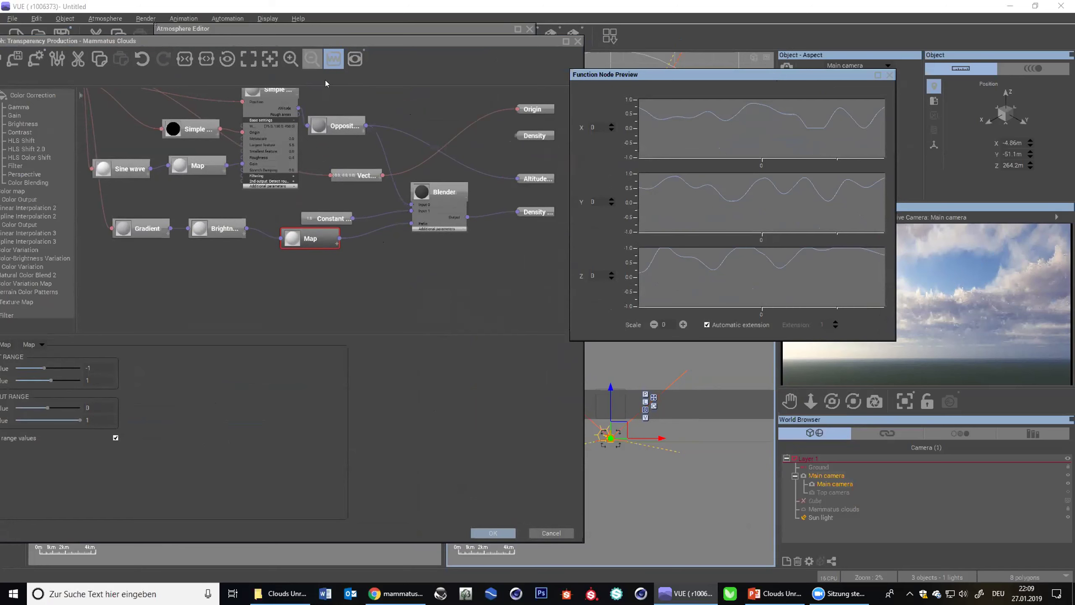
pyautogui.click(457, 270)
# - Turn off local coordinates for height modulation and link the Constant node to the Height output
pyautogui.click(355, 58)
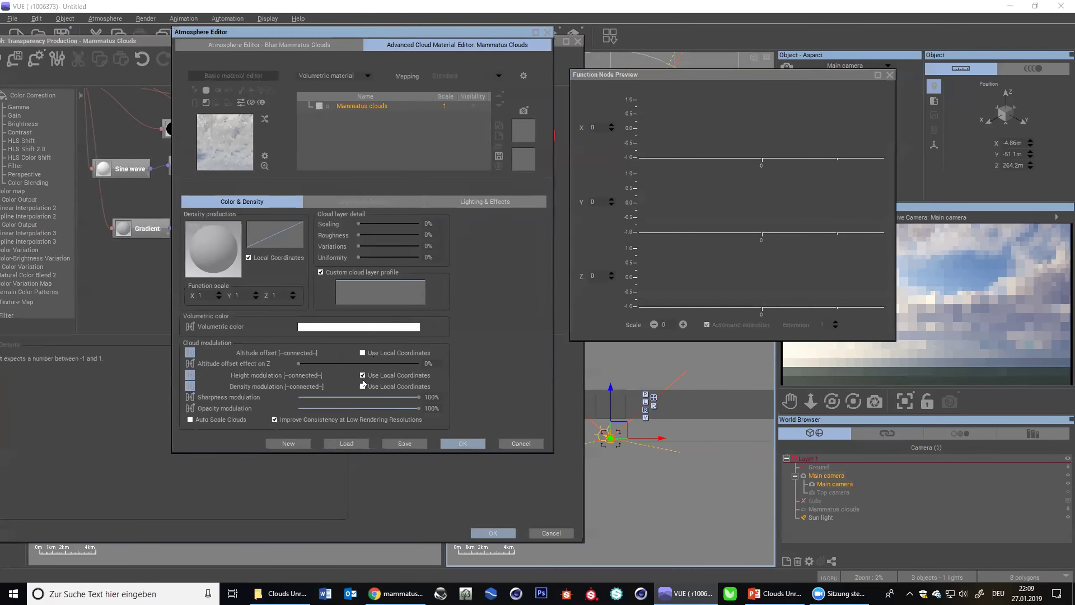
pyautogui.click(362, 375)
pyautogui.click(135, 47)
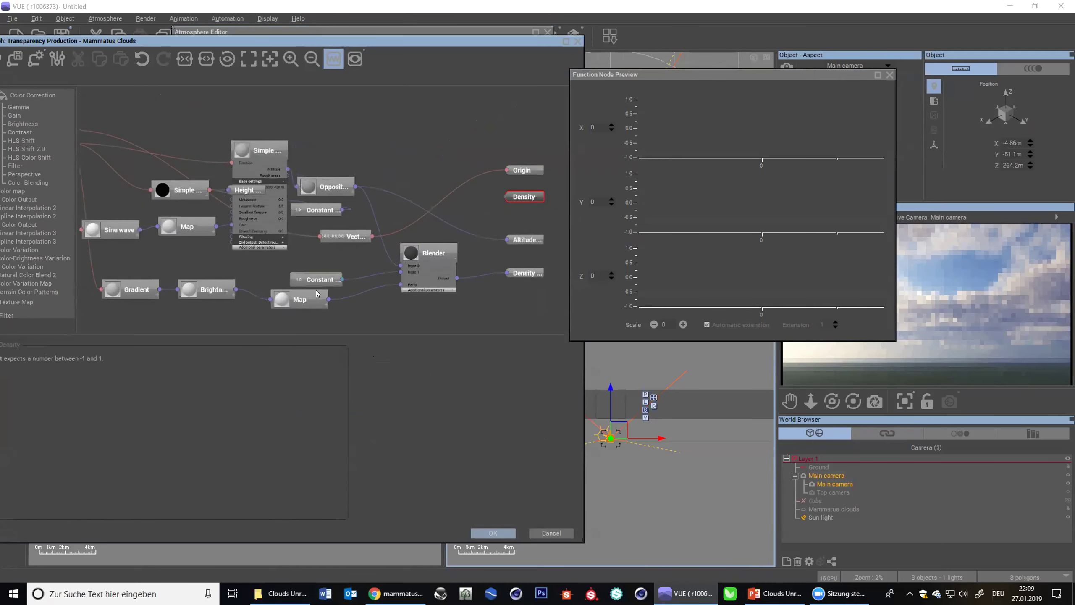
pyautogui.moveTo(343, 209); pyautogui.dragTo(280, 170)
# - Open the camera preview's refresh options and move the Simple Fractal node up and left
pyautogui.rightClick(1040, 301)
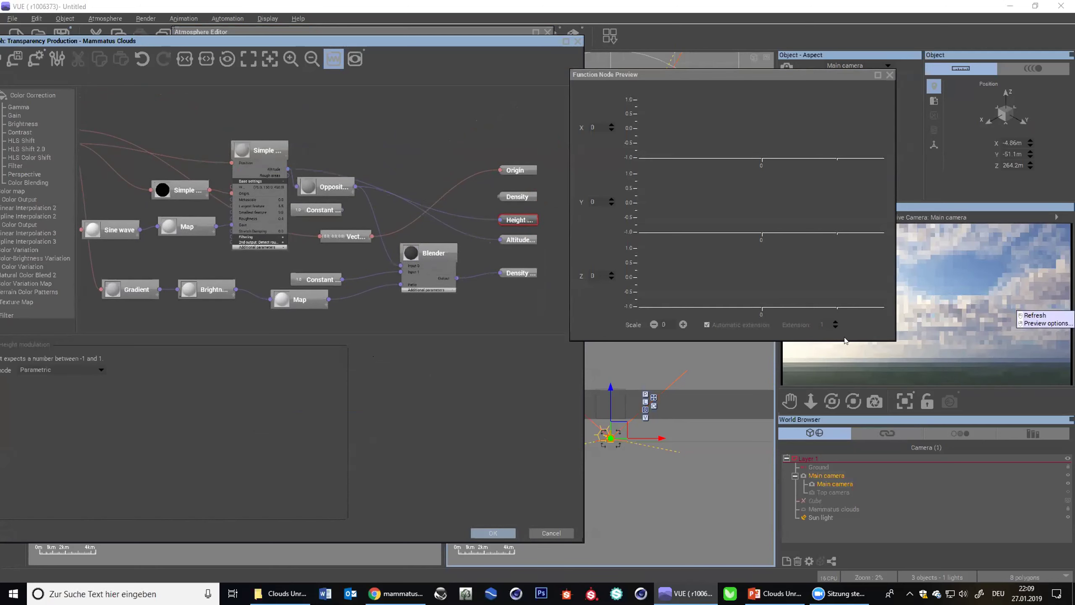
pyautogui.rightClick(1016, 292)
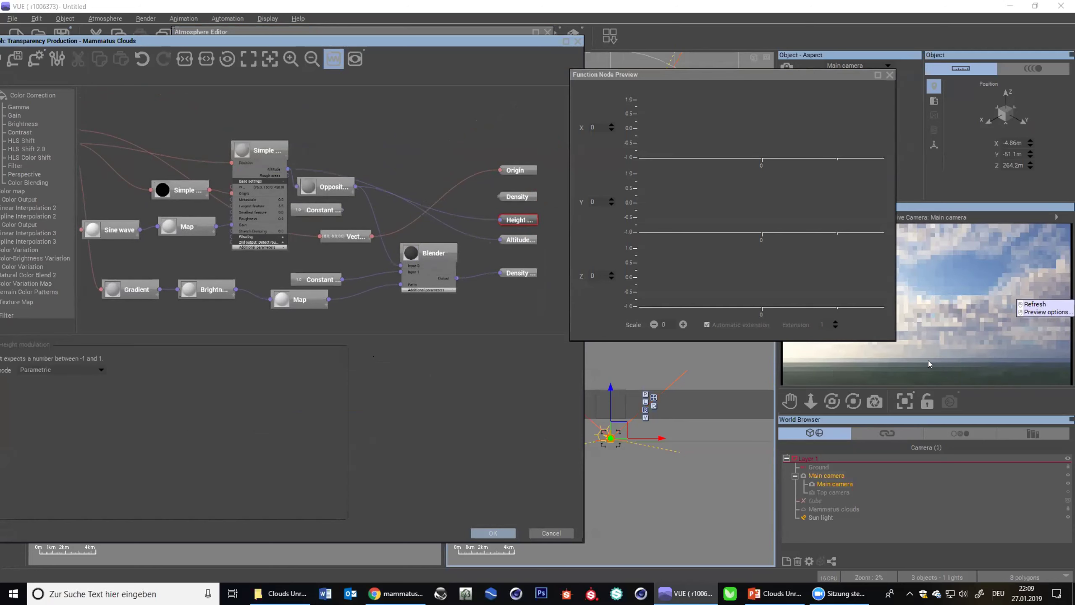
pyautogui.rightClick(901, 335)
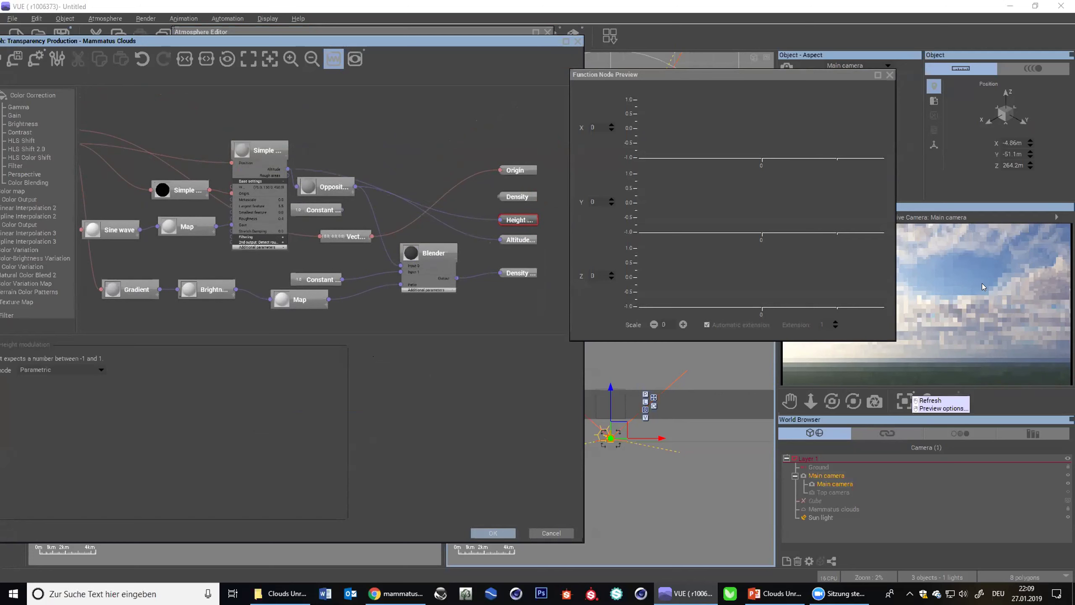
pyautogui.rightClick(1017, 312)
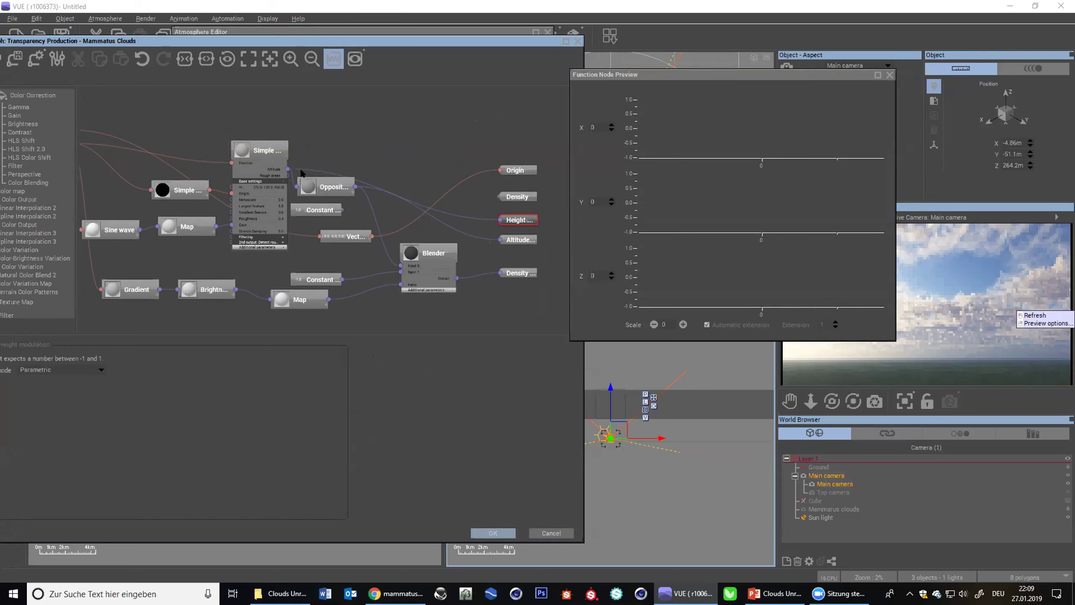
pyautogui.moveTo(259, 149); pyautogui.dragTo(249, 143)
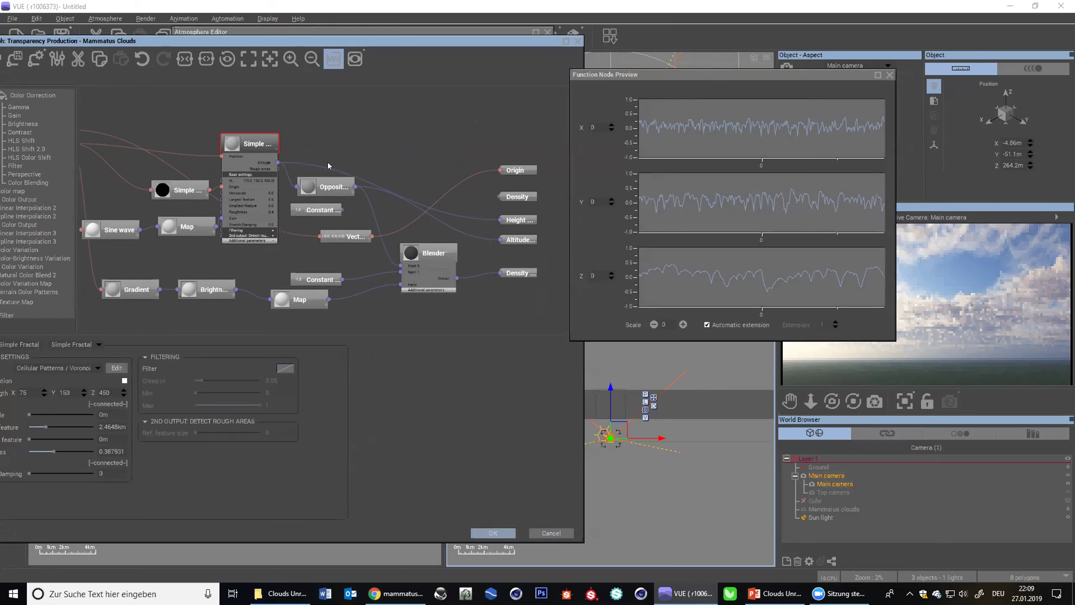
# - Insert a Rotation and Twist node between the Position node and the Sine wave node
pyautogui.moveTo(77, 199); pyautogui.dragTo(233, 203, button='middle')
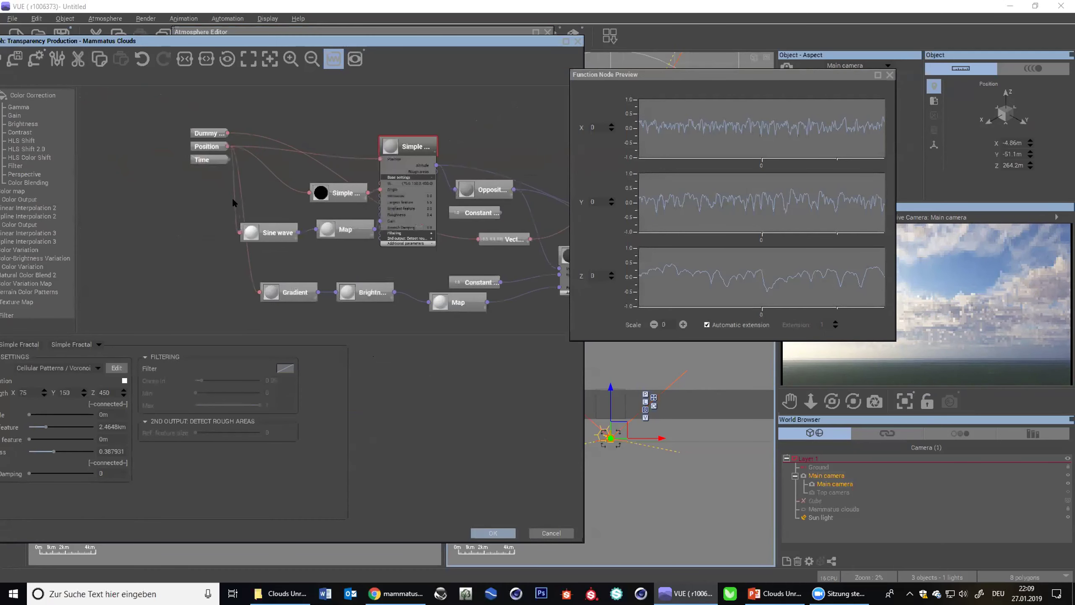
pyautogui.moveTo(232, 169); pyautogui.dragTo(85, 130)
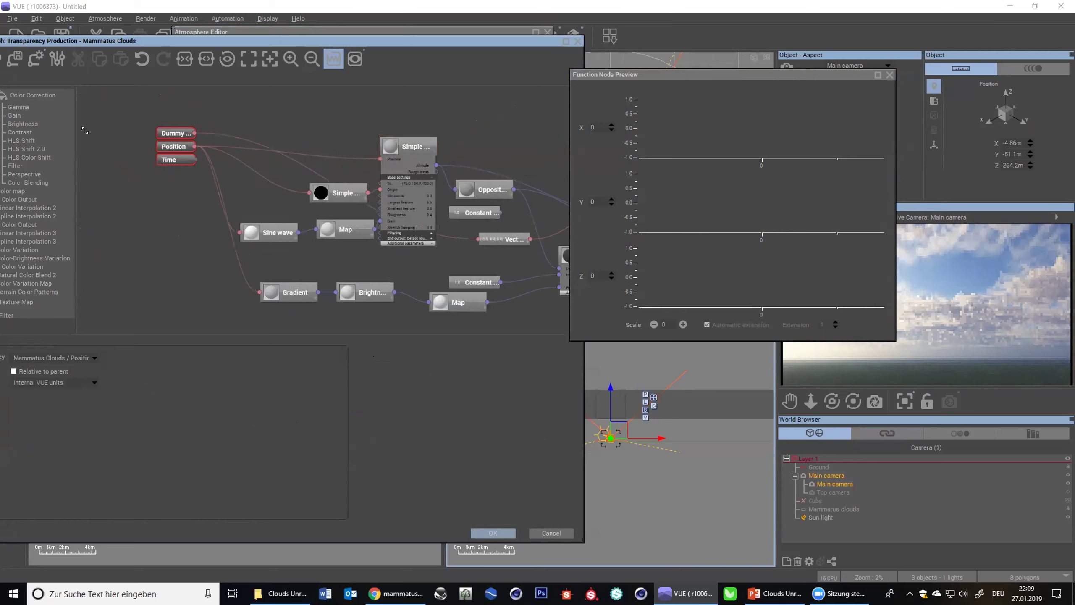
pyautogui.click(197, 180)
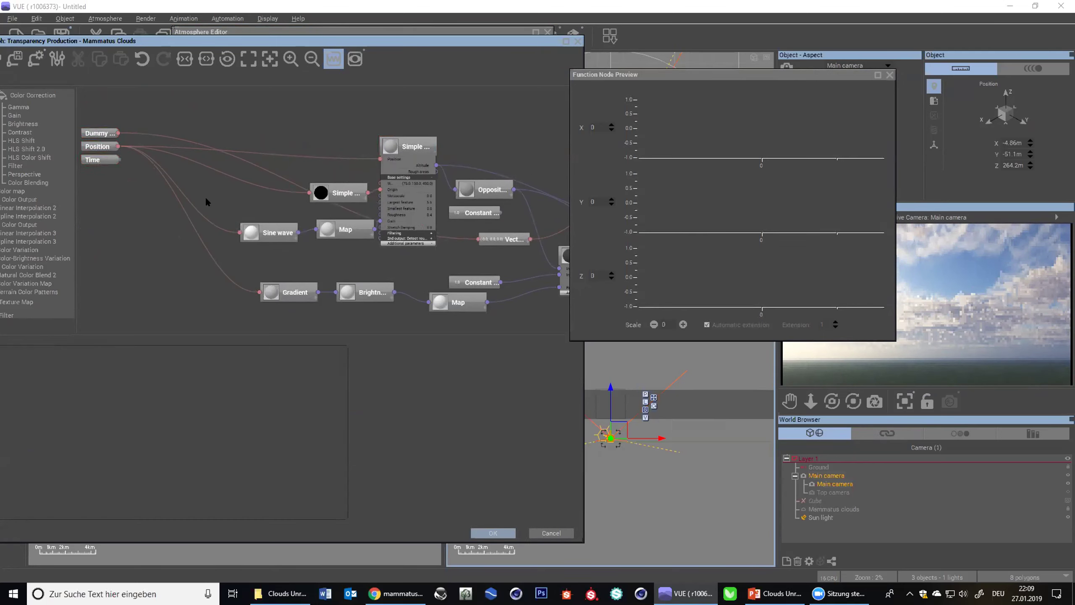
pyautogui.rightClick(189, 181)
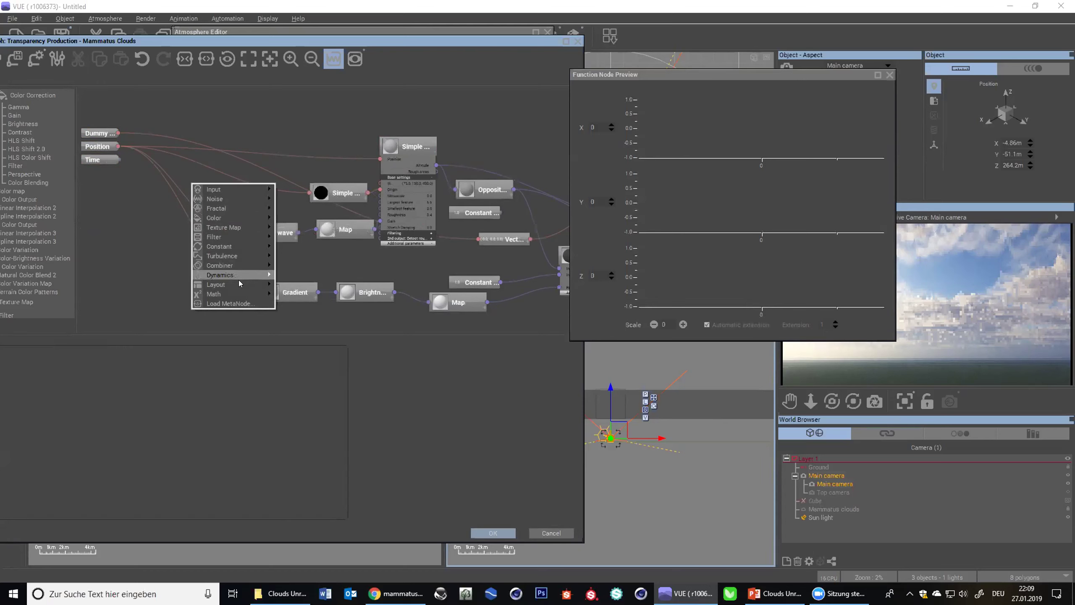
pyautogui.moveTo(239, 294)
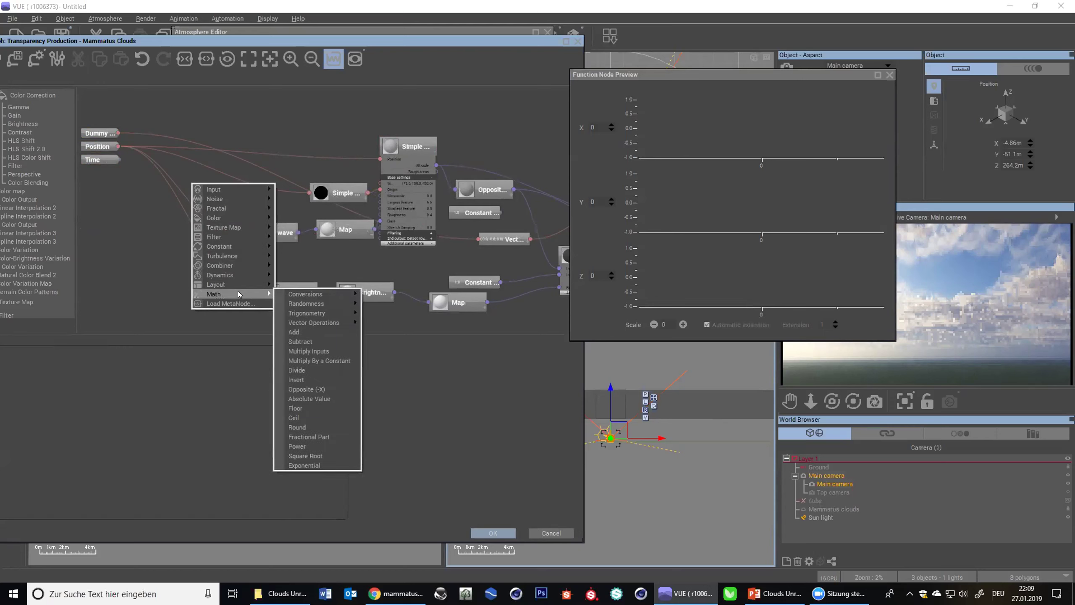
pyautogui.moveTo(317, 323)
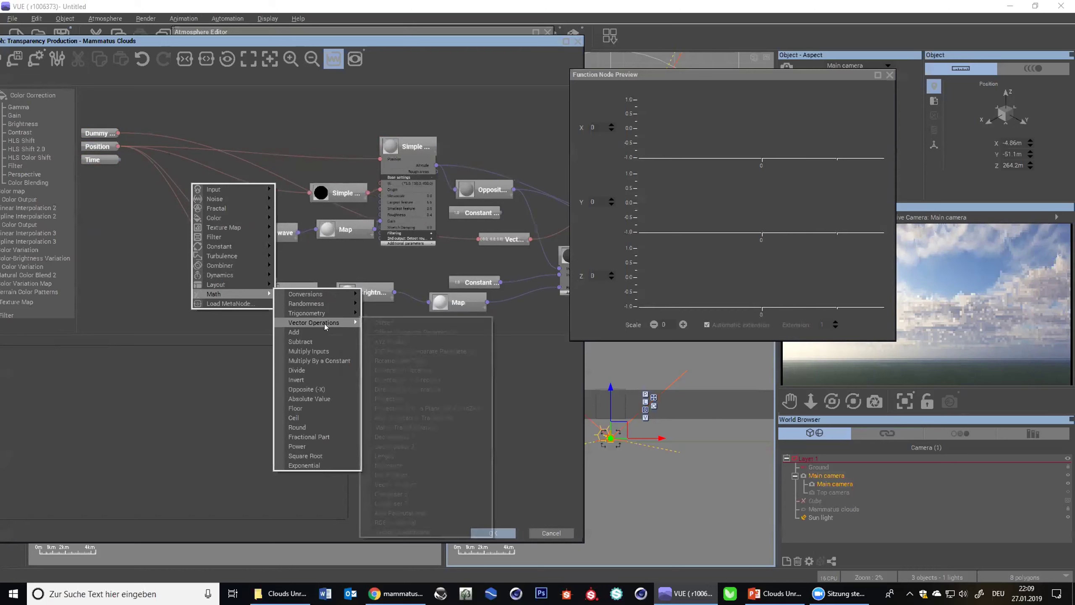
pyautogui.click(398, 360)
pyautogui.moveTo(176, 176); pyautogui.dragTo(119, 146)
pyautogui.moveTo(237, 231); pyautogui.dragTo(156, 205)
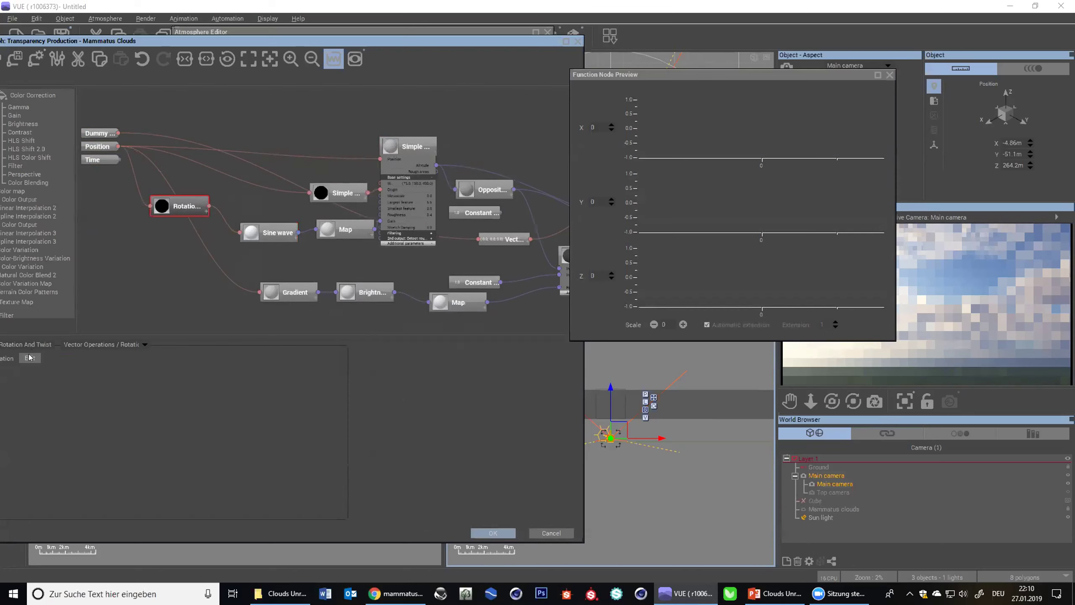
# - Increase the Rotation and Twist node's rotation around Z, then close the function graph
pyautogui.click(30, 357)
pyautogui.moveTo(650, 454); pyautogui.dragTo(656, 395)
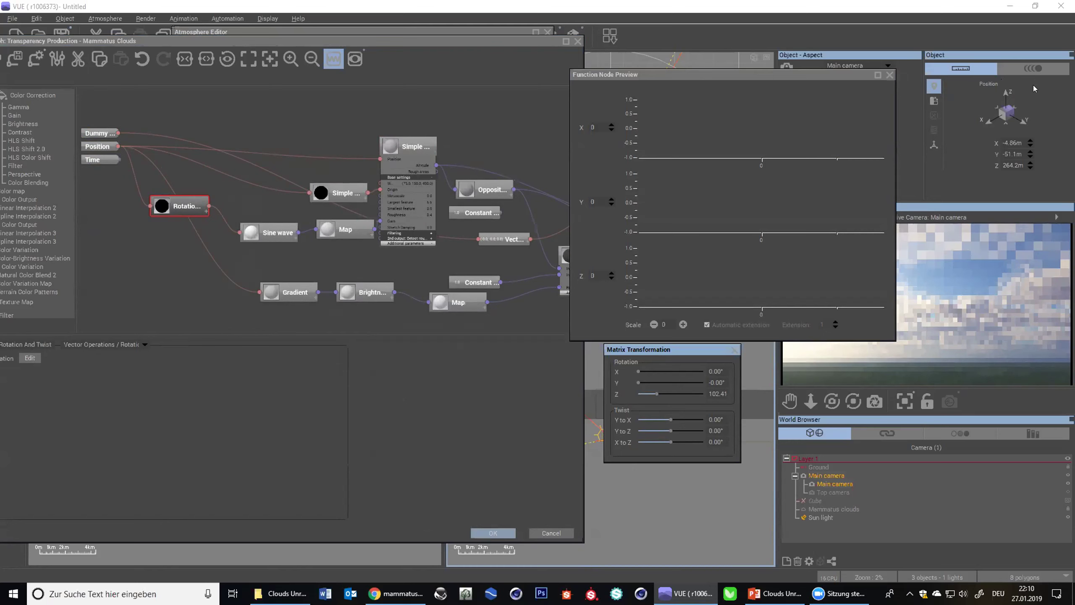
pyautogui.moveTo(657, 393); pyautogui.dragTo(678, 394)
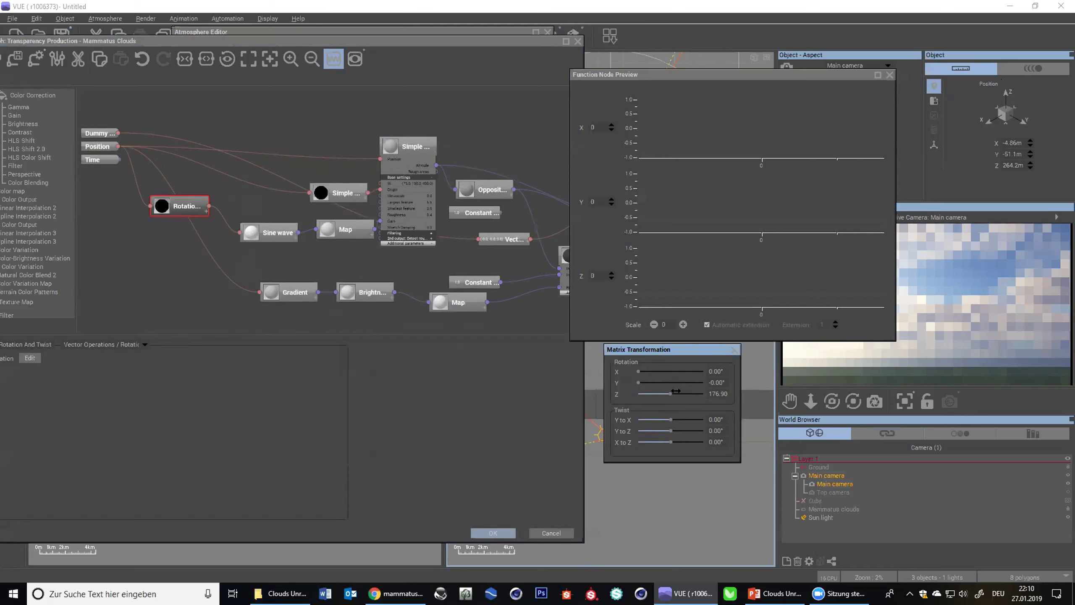
pyautogui.click(735, 349)
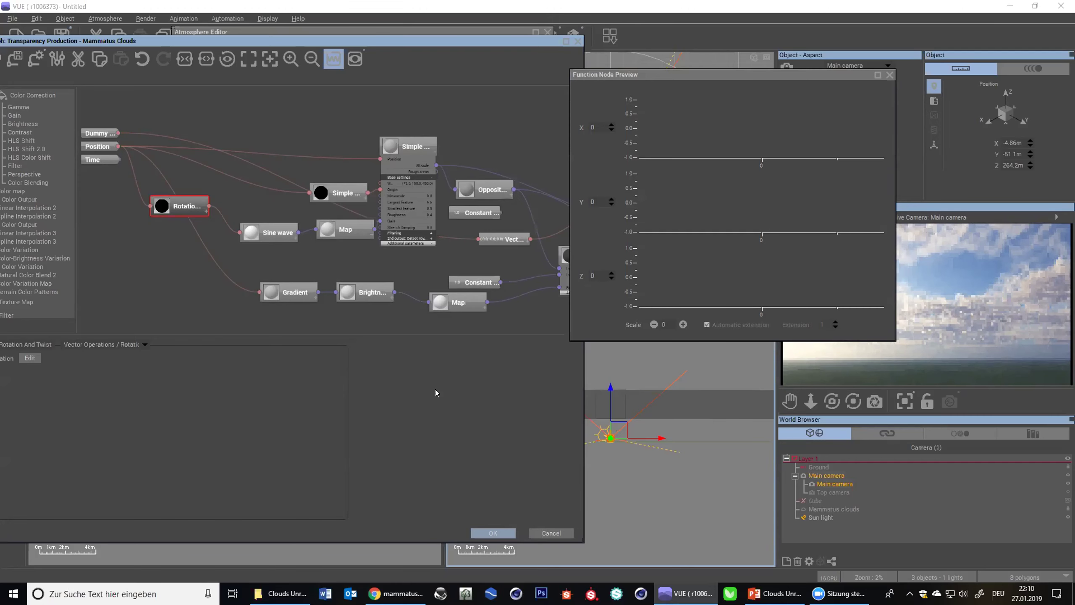
pyautogui.click(556, 535)
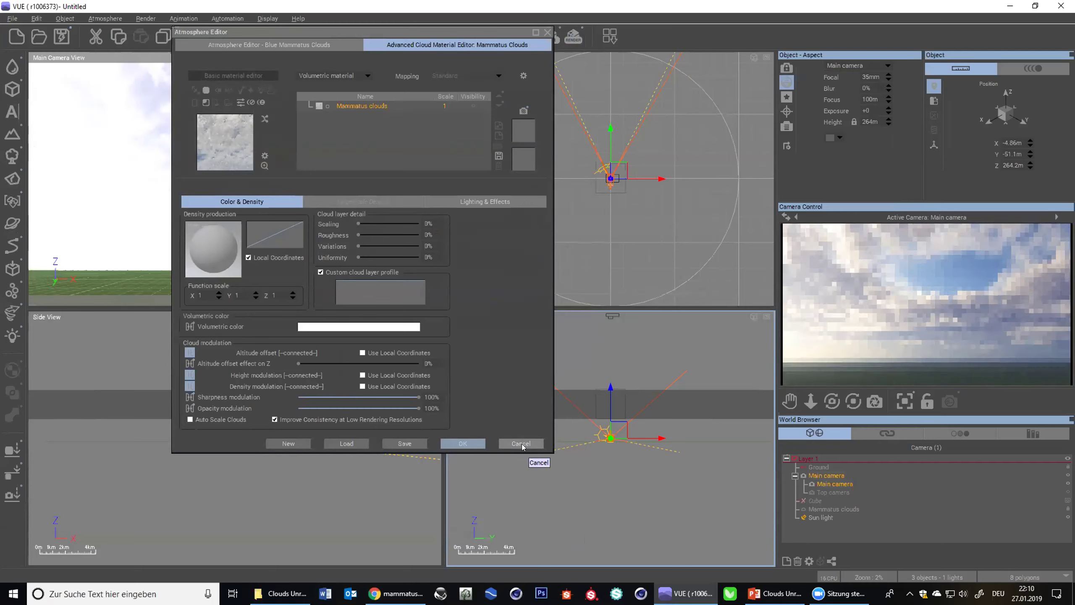
# - Cancel the Atmosphere Editor and open Rainbow cloud from Recents without saving changes
pyautogui.click(522, 444)
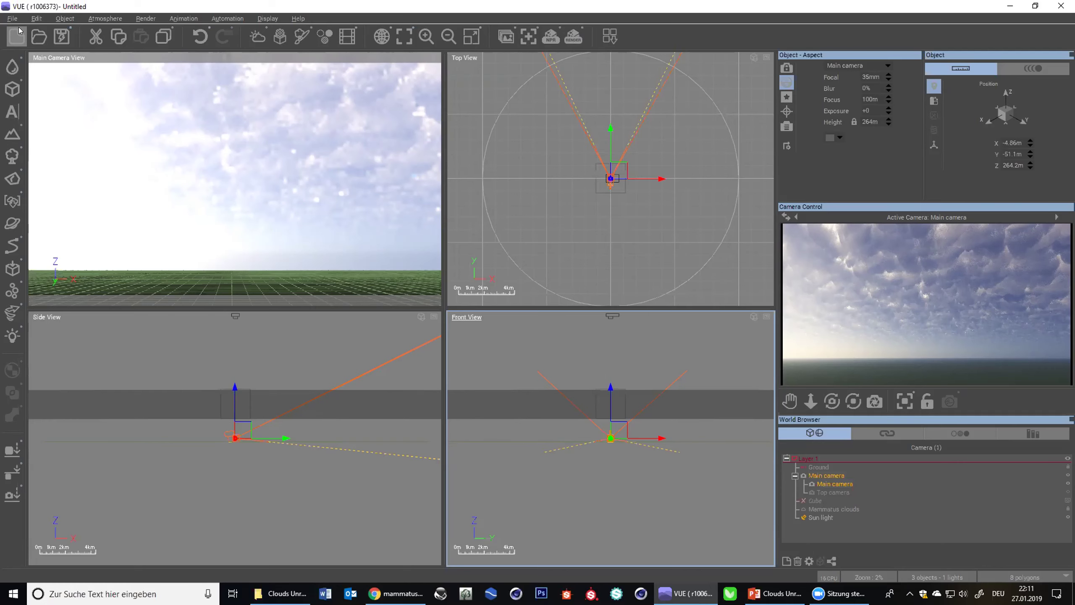
pyautogui.click(36, 31)
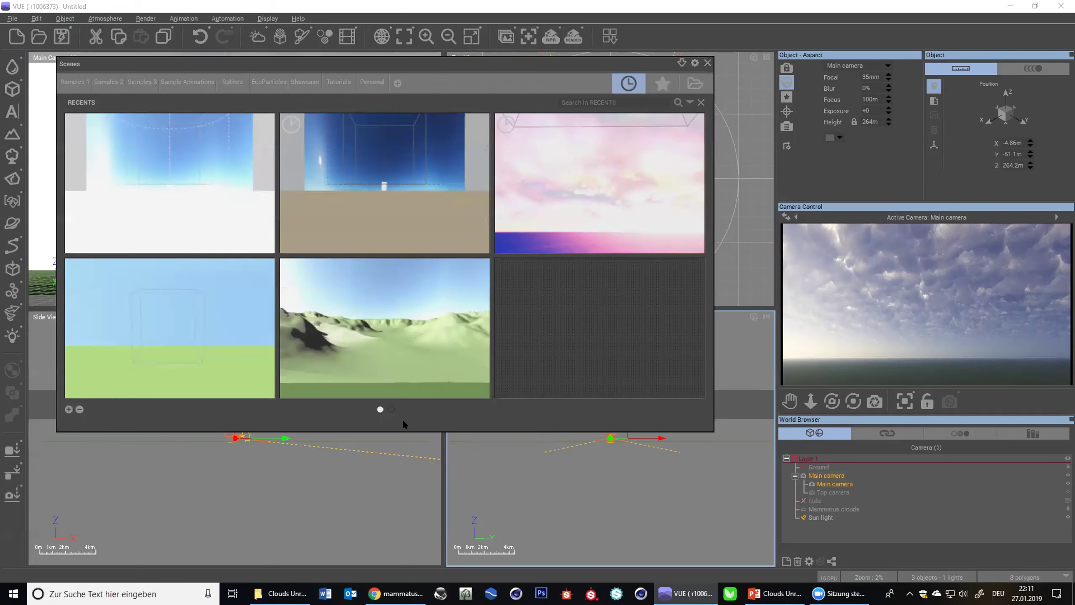
pyautogui.click(390, 409)
pyautogui.click(380, 408)
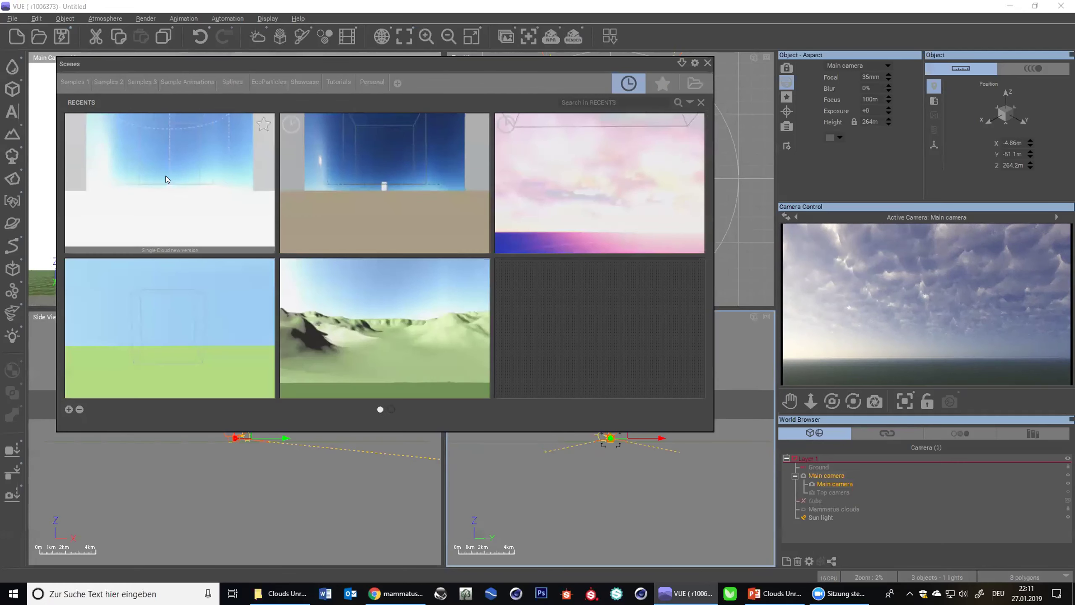
pyautogui.click(207, 334)
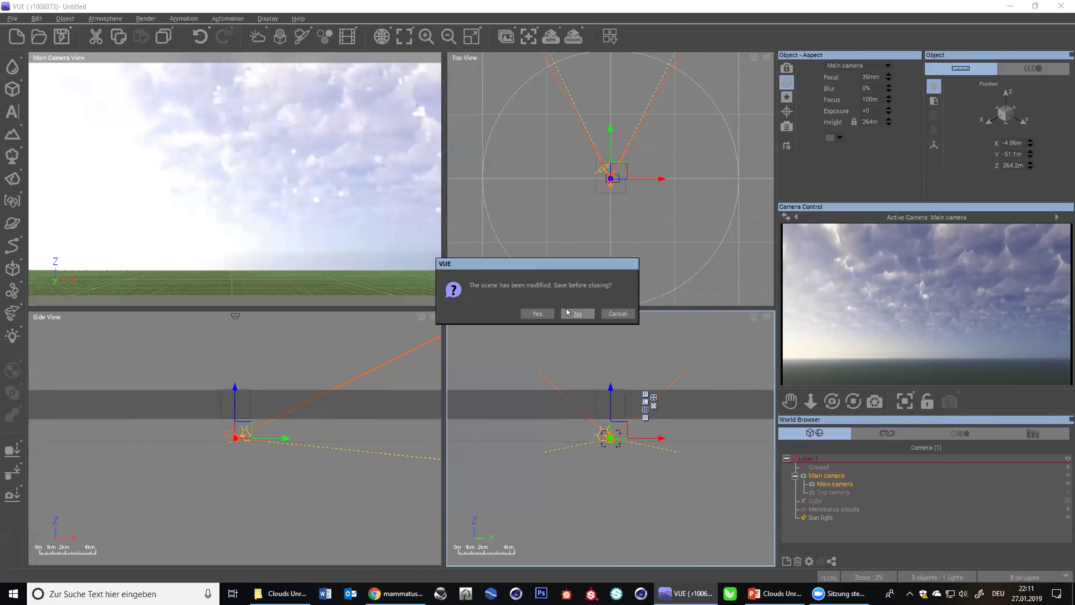
pyautogui.click(567, 312)
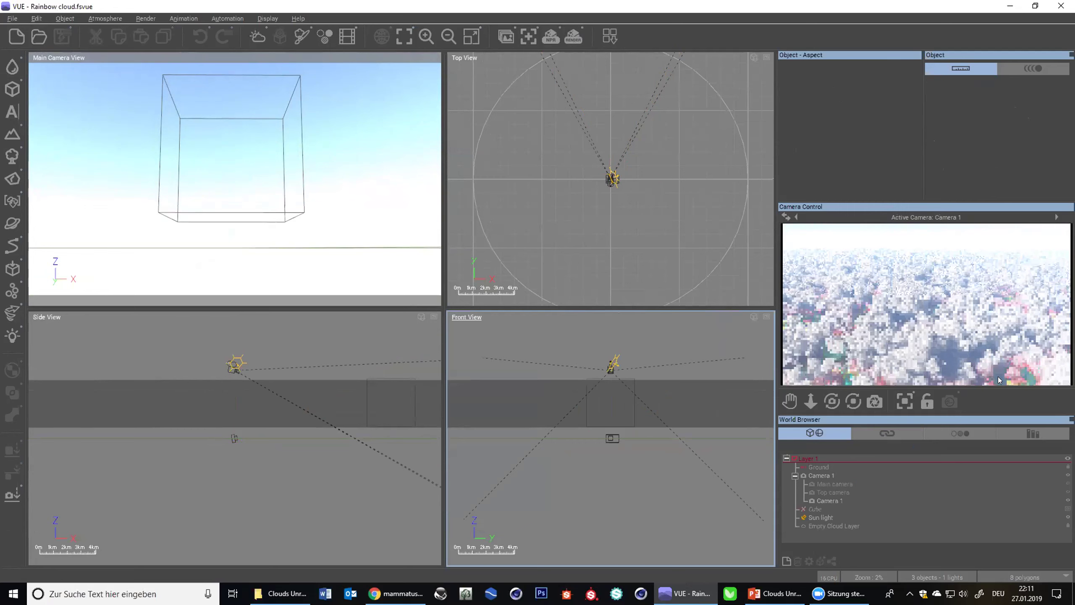
# - Activate Top camera, set Photographic Exposure Filter mid-tones to 0.42, and edit Empty Cloud Layer (Ctrl+E)
pyautogui.click(842, 485)
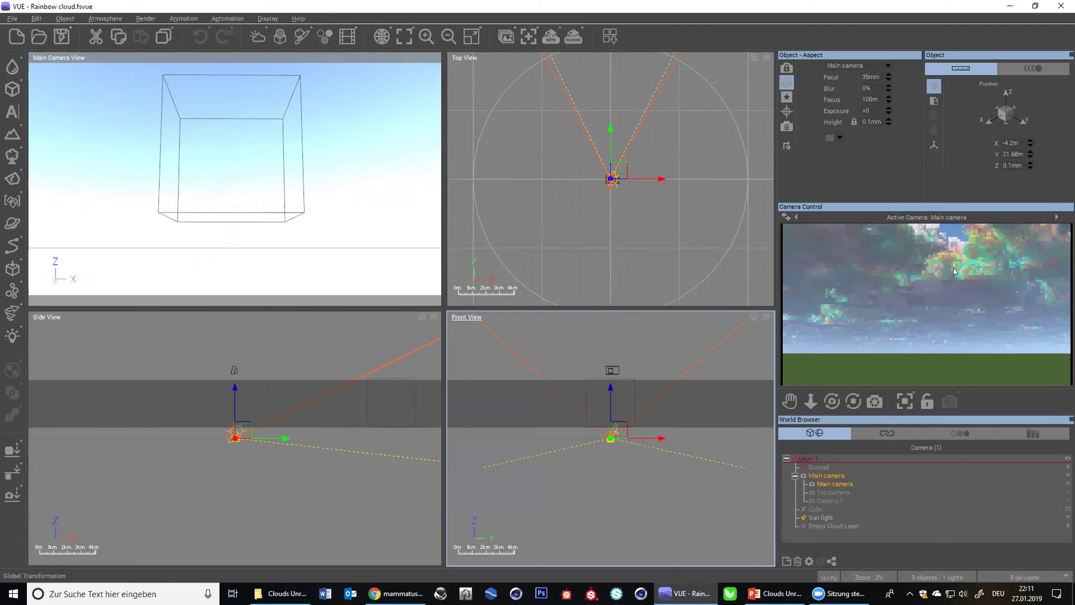
pyautogui.click(833, 491)
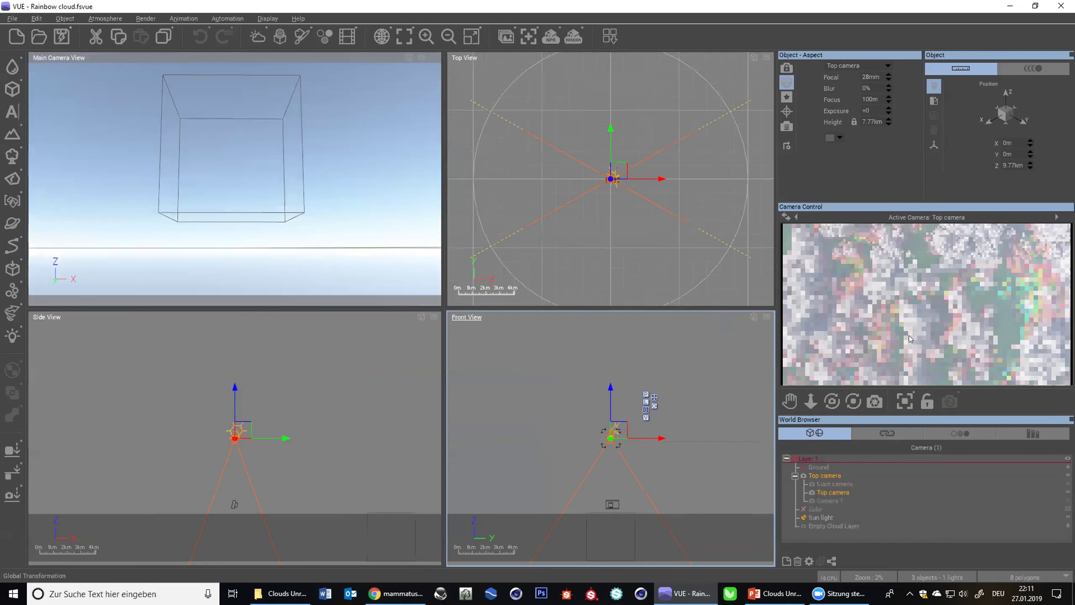
pyautogui.doubleClick(829, 491)
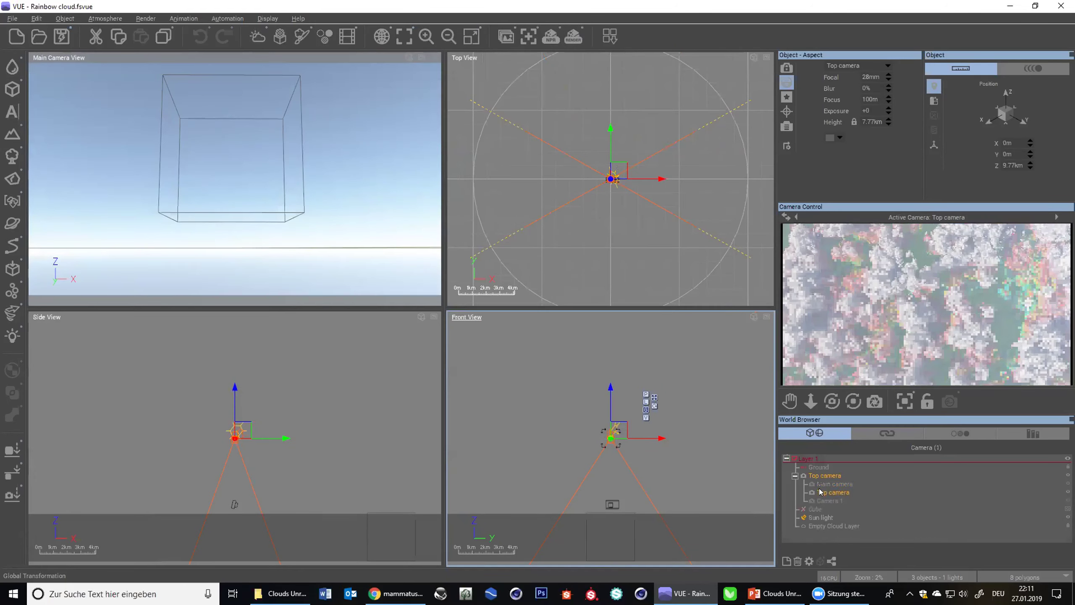
pyautogui.click(664, 128)
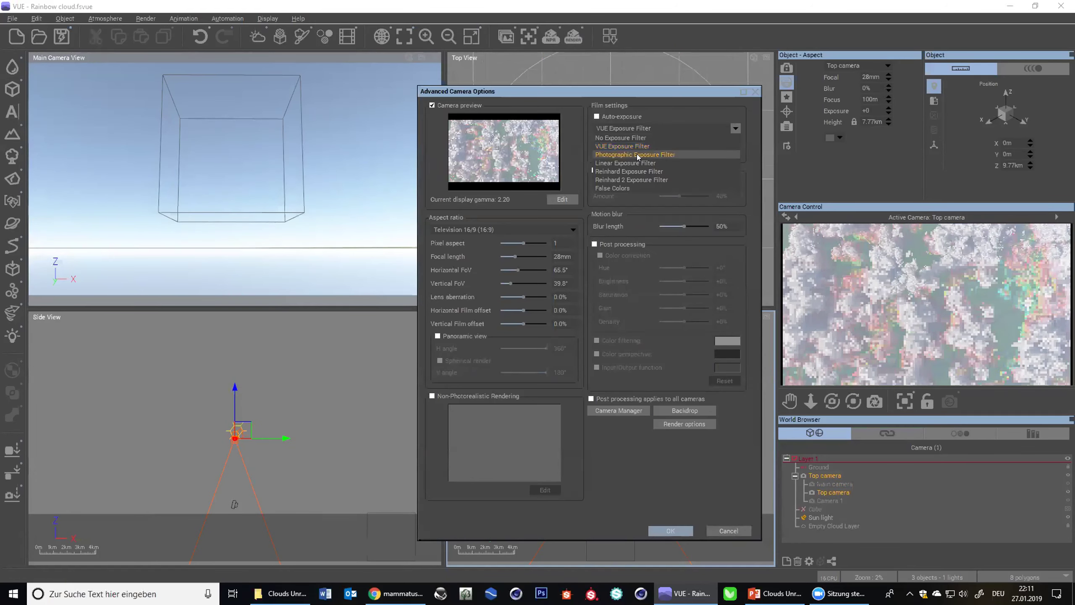
pyautogui.click(668, 157)
pyautogui.moveTo(688, 165); pyautogui.dragTo(679, 167)
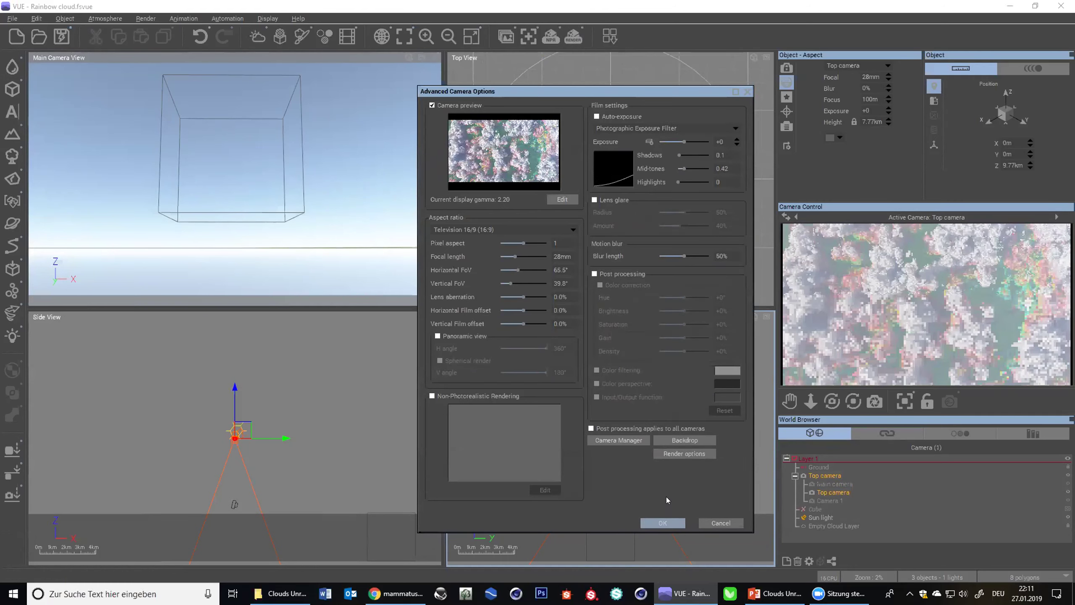
pyautogui.click(662, 523)
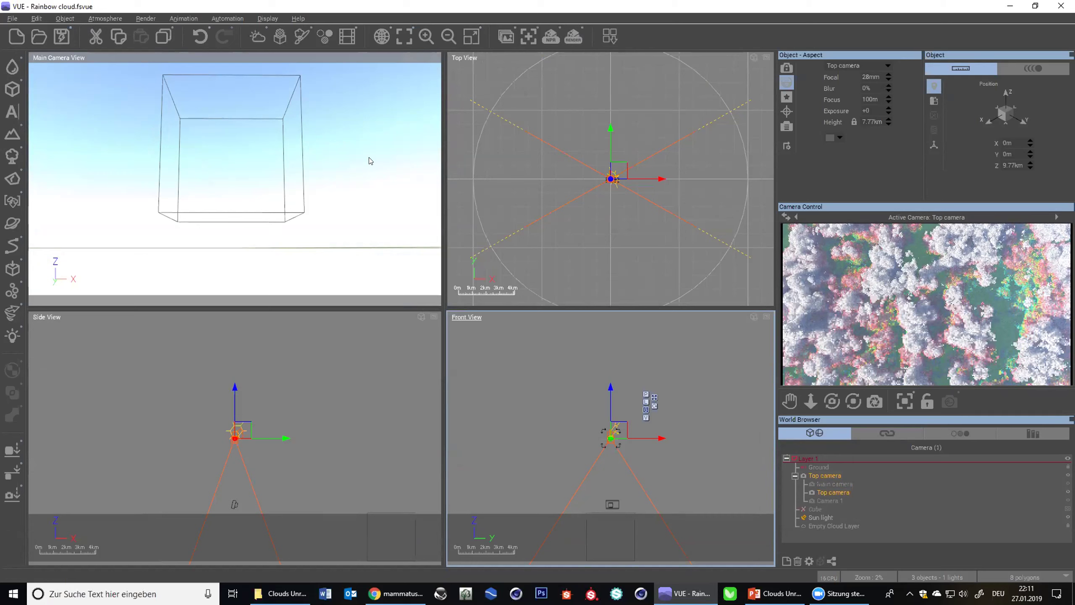
pyautogui.click(833, 526)
pyautogui.hotkey('ctrl', 'e')
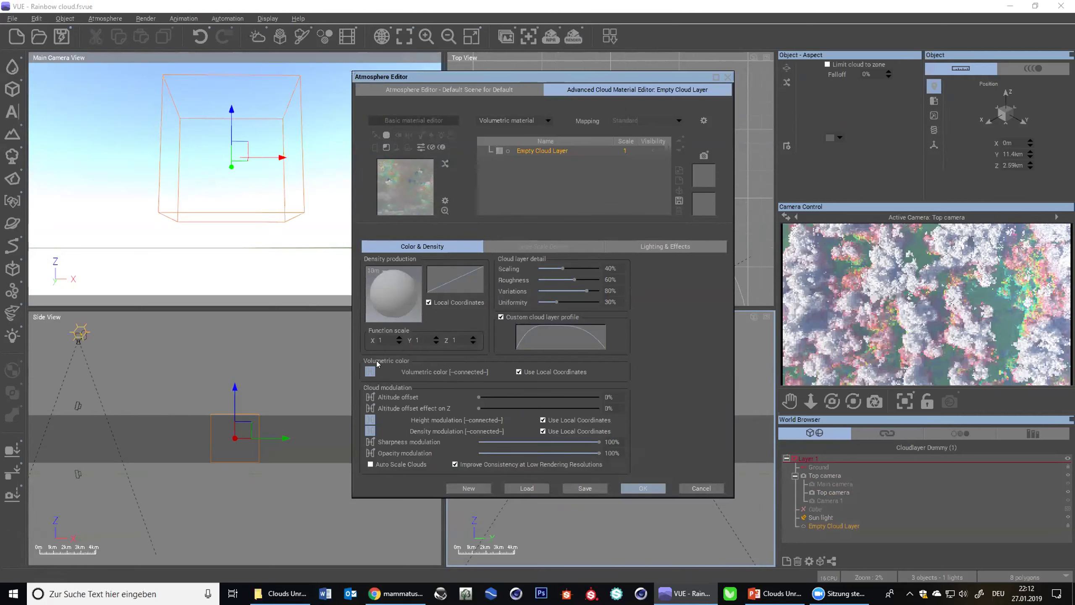
# - Check the lighting and effects settings, toggling forced ambient colour on and back off
pyautogui.click(629, 248)
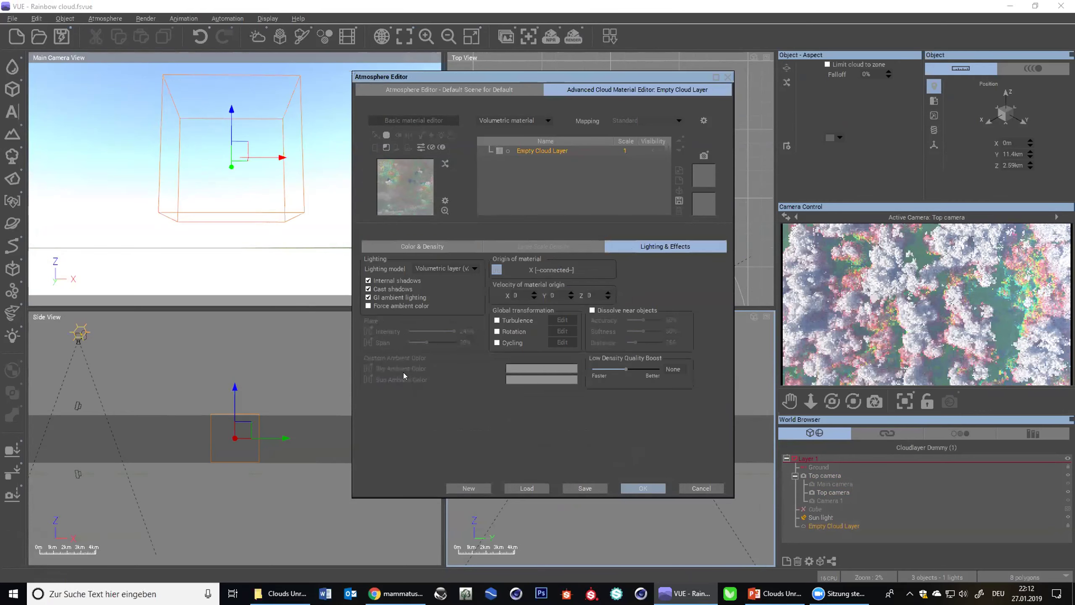
pyautogui.click(369, 305)
pyautogui.click(369, 306)
pyautogui.click(410, 246)
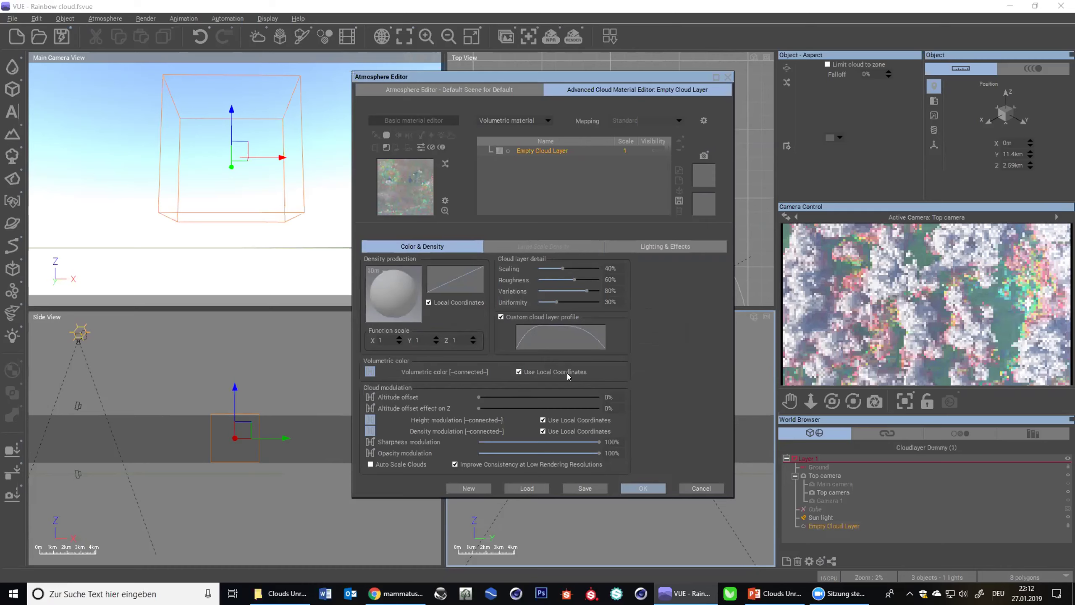
# - Open the volumetric colour graph, preview Simple Fractal, and edit the Color map node's gradient
pyautogui.click(370, 370)
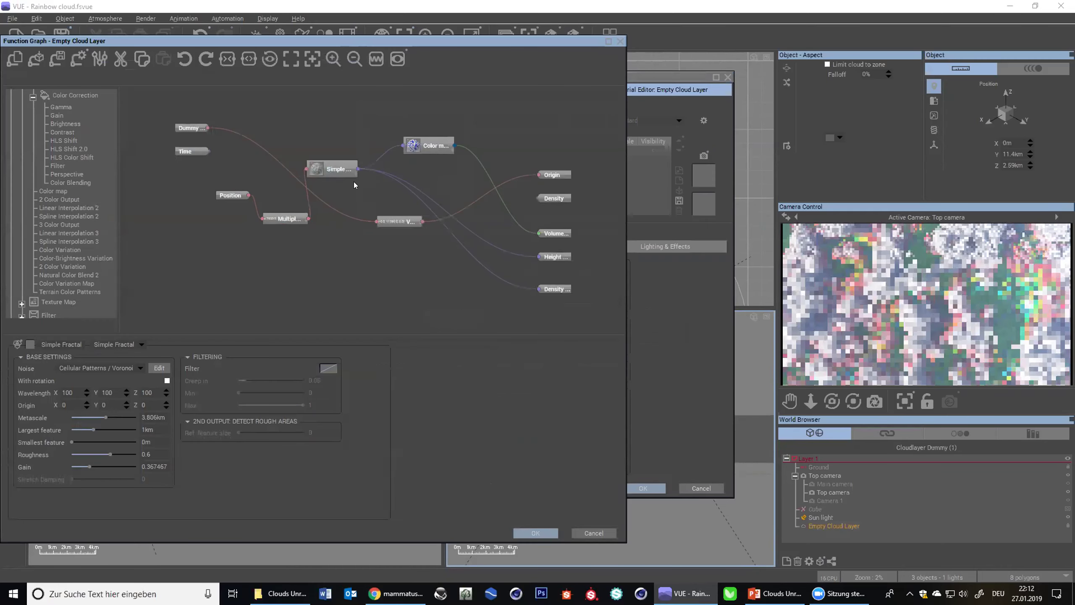
pyautogui.scroll(3, 342, 168)
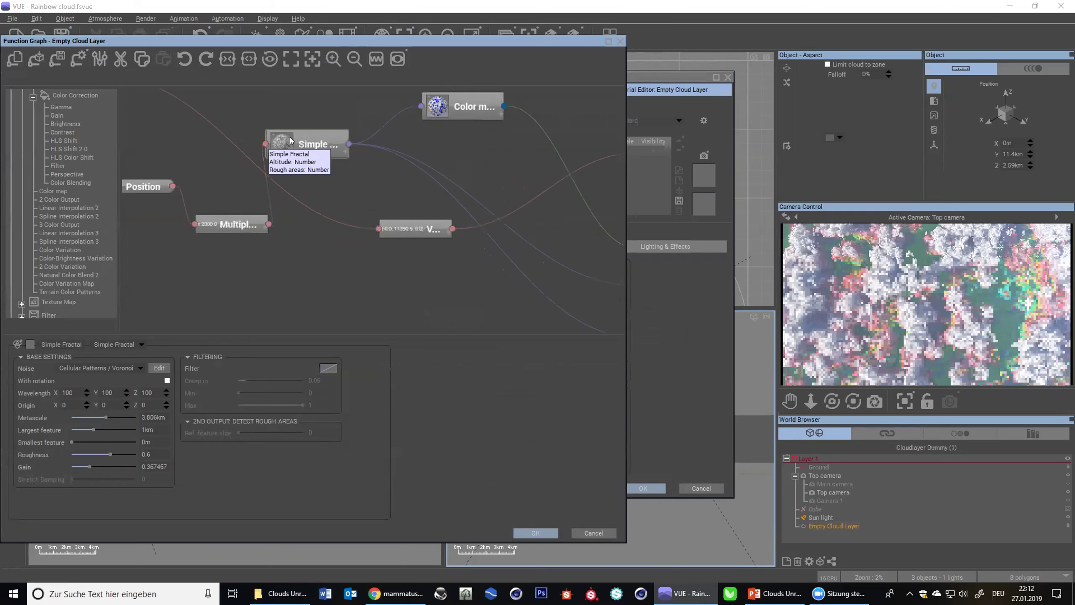
pyautogui.click(334, 156)
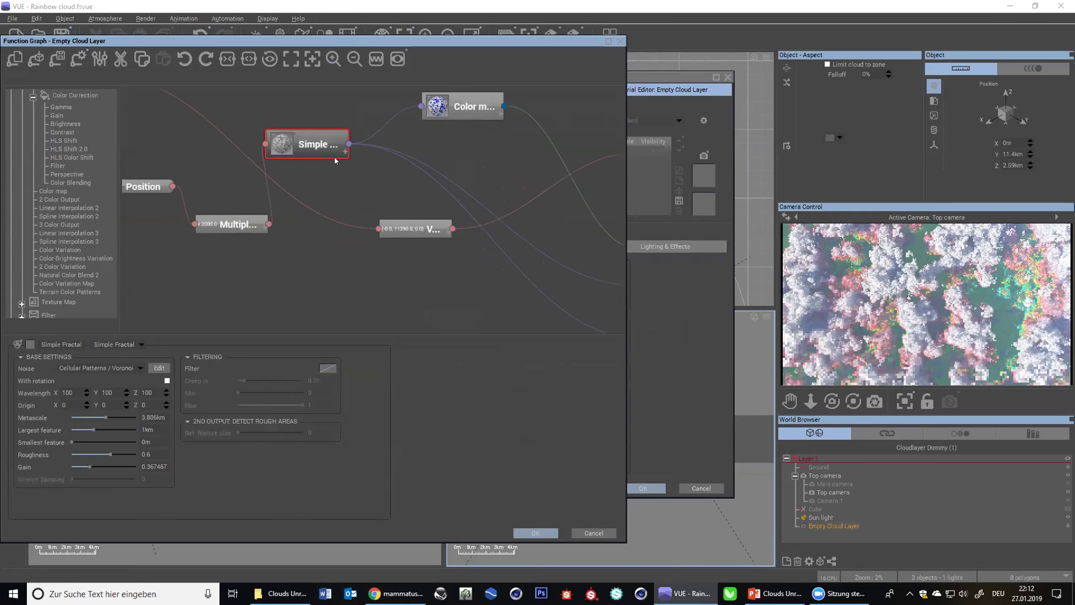
pyautogui.click(375, 60)
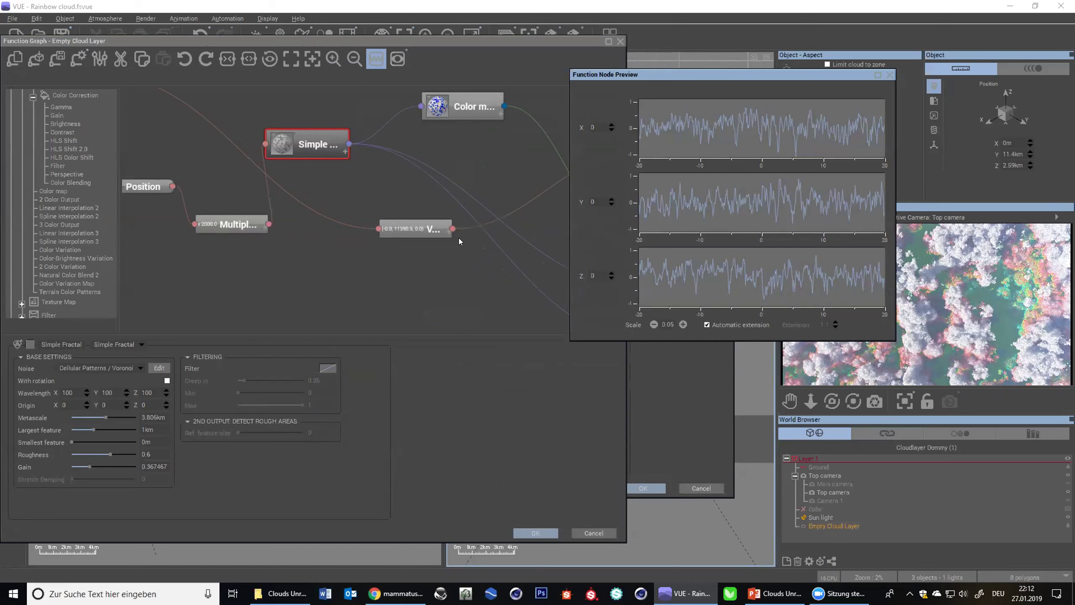
pyautogui.click(451, 110)
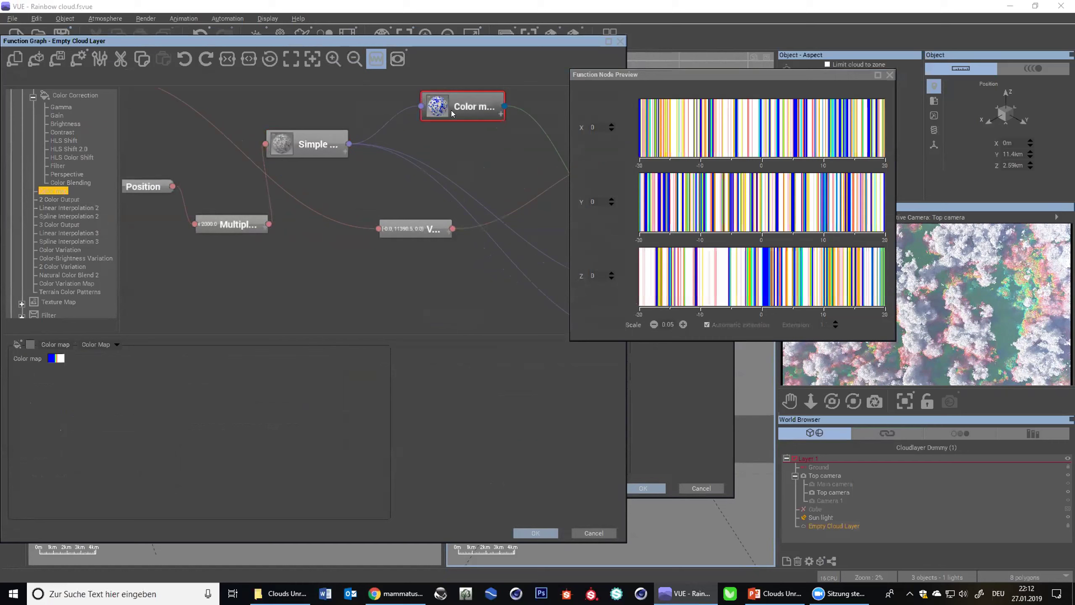
pyautogui.rightClick(60, 361)
pyautogui.click(84, 366)
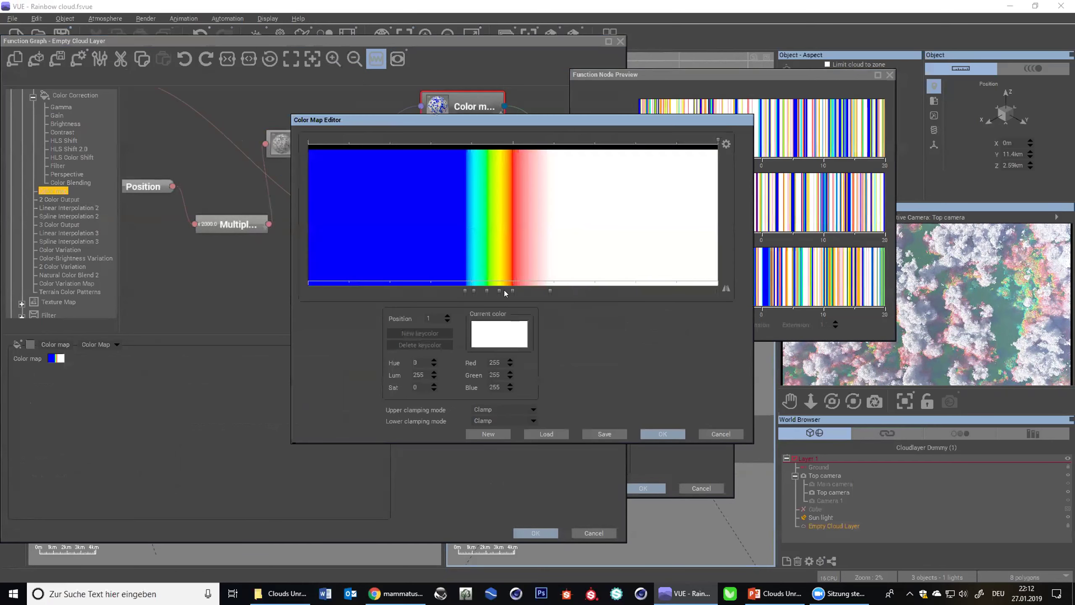
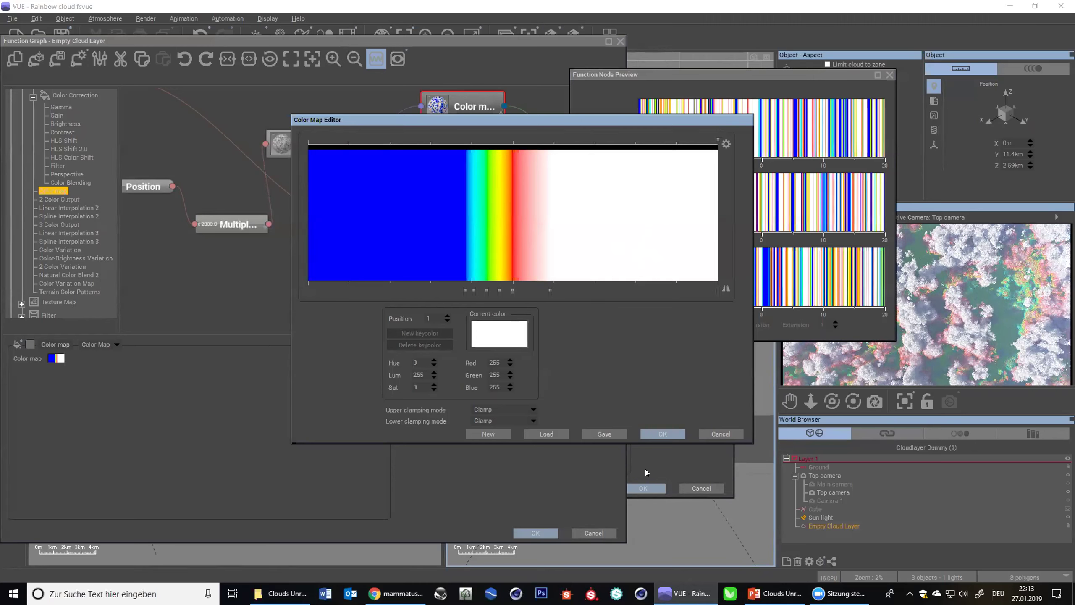
# - Cancel the Color Map Editor and the cloud layer's Function Graph, leaving both unchanged
pyautogui.click(720, 434)
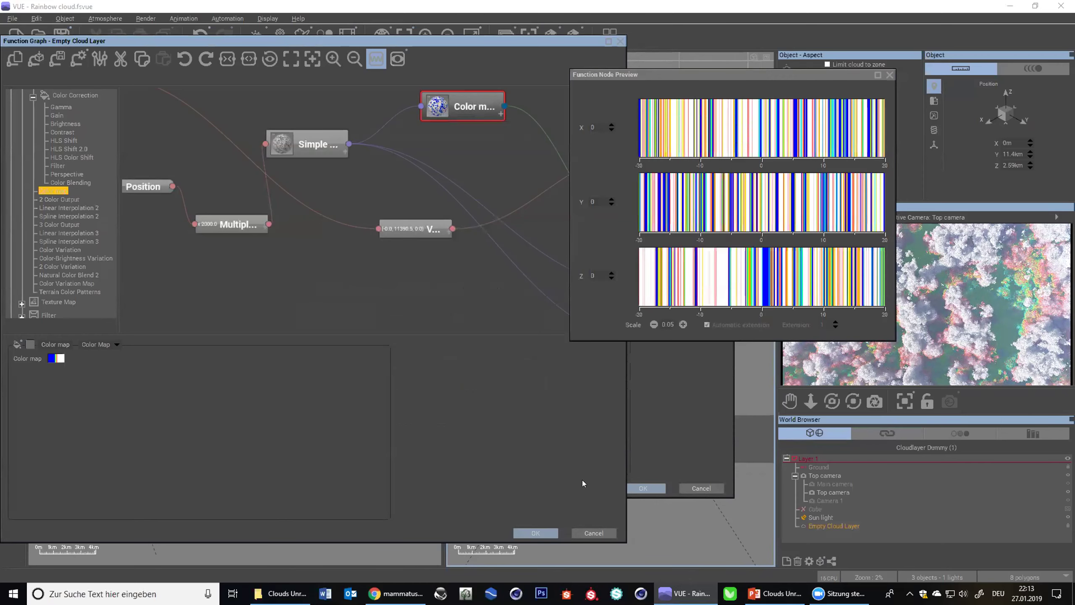
pyautogui.click(586, 532)
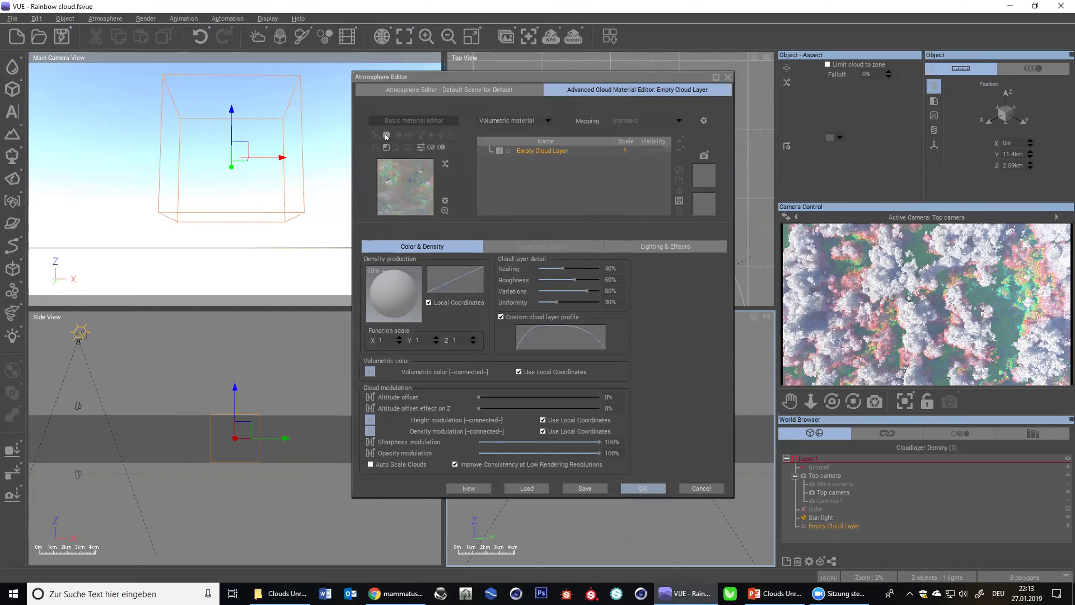
# - Cancel the Atmosphere Editor and make Main camera the active camera
pyautogui.click(696, 488)
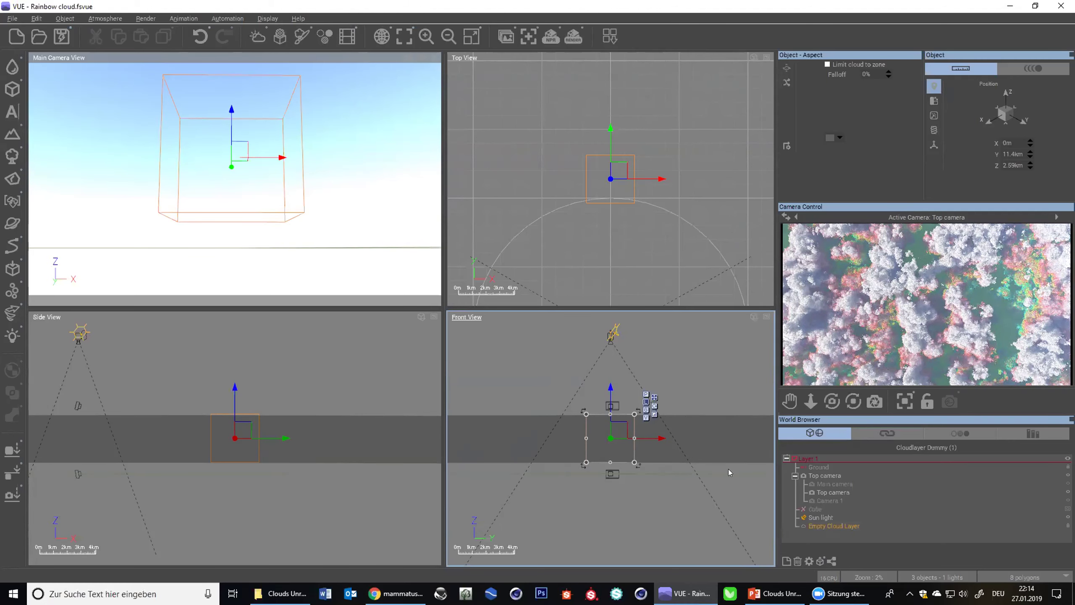
pyautogui.click(818, 483)
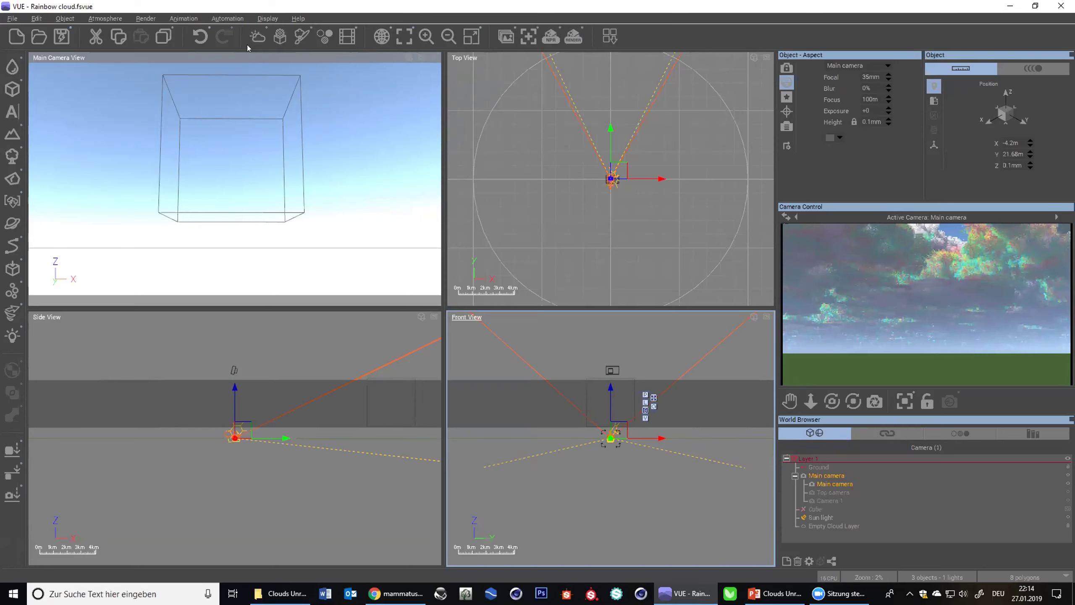
# - Open the Atmosphere Editor, check the Volumetric color graph, and go to the Clouds page
pyautogui.click(256, 37)
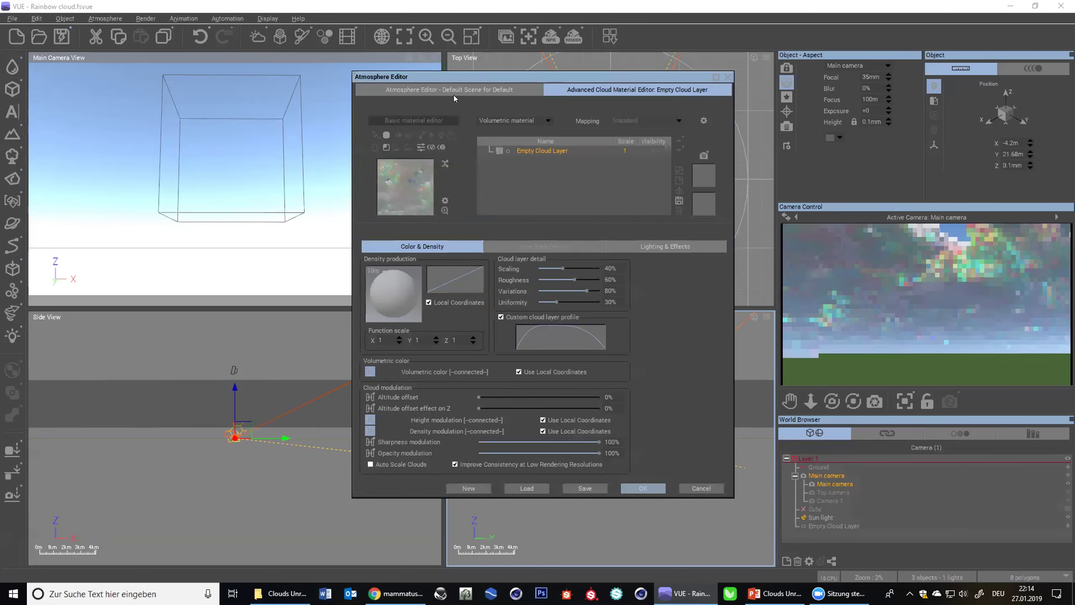
pyautogui.click(453, 89)
pyautogui.doubleClick(472, 194)
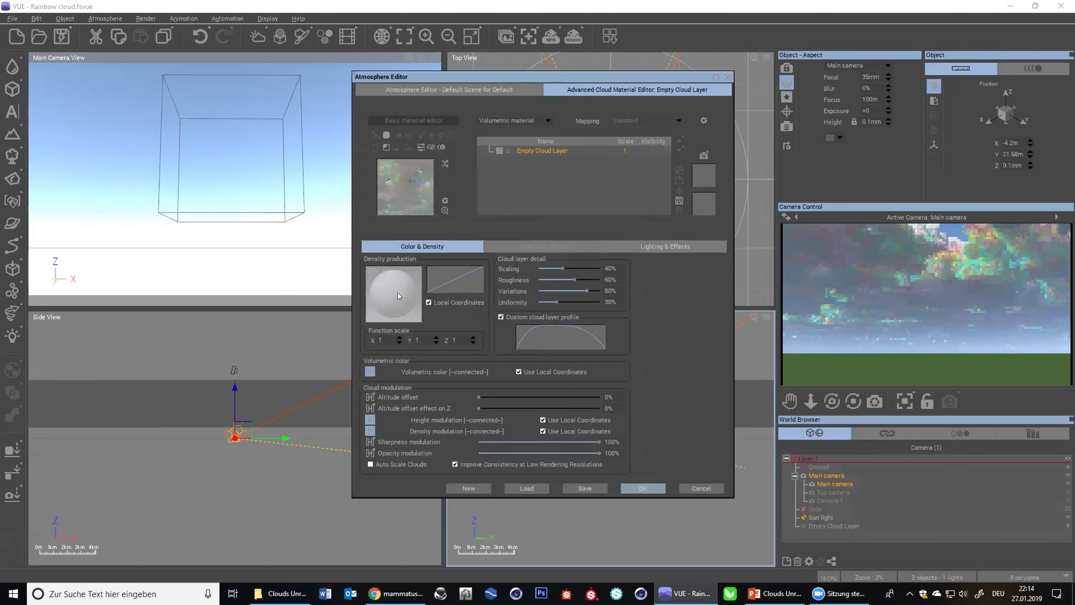
pyautogui.click(371, 371)
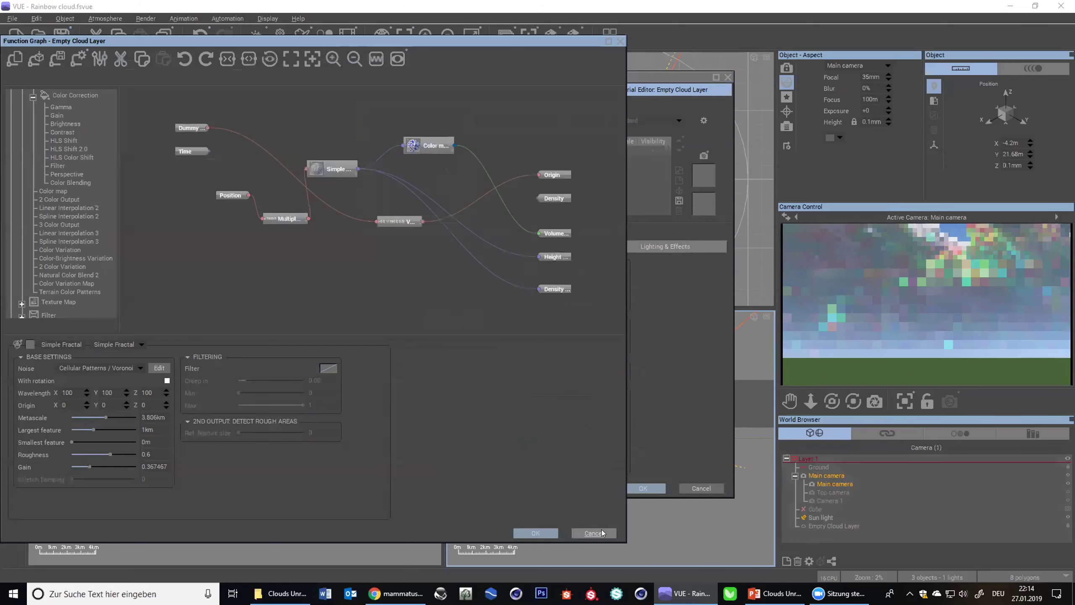
pyautogui.click(599, 532)
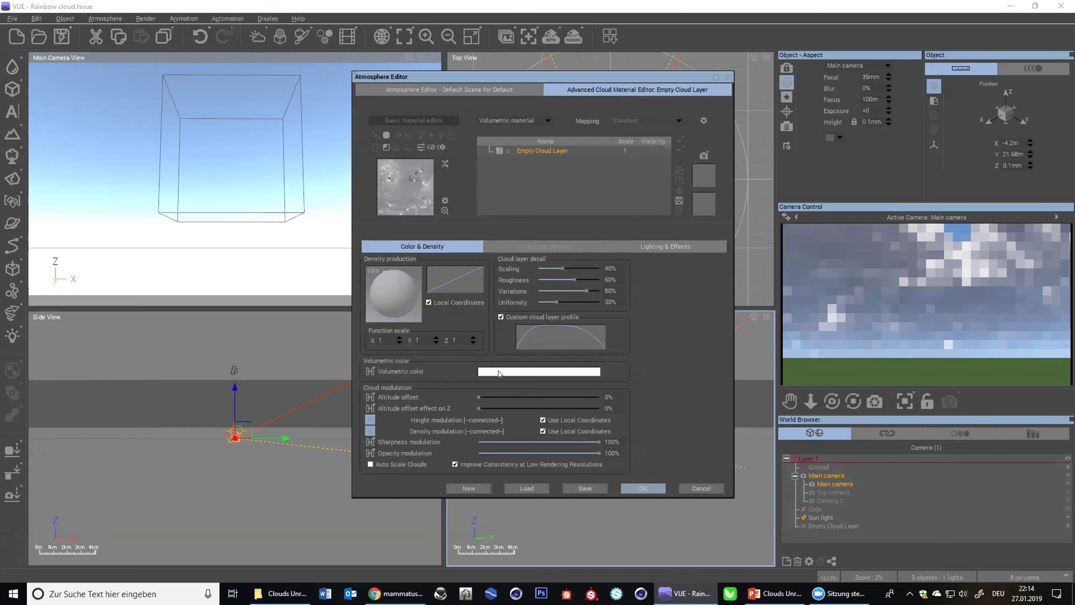
pyautogui.click(424, 90)
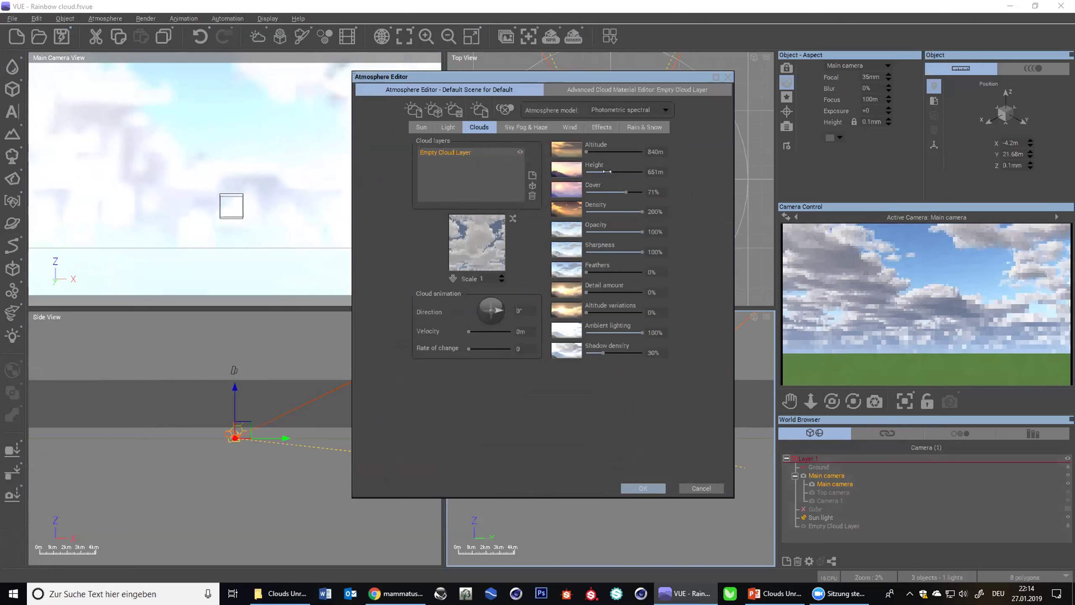
# - Add a Thick Strato-Cumulus layer at 200m altitude with ~61% cover, 100% density, 32% detail
pyautogui.click(532, 175)
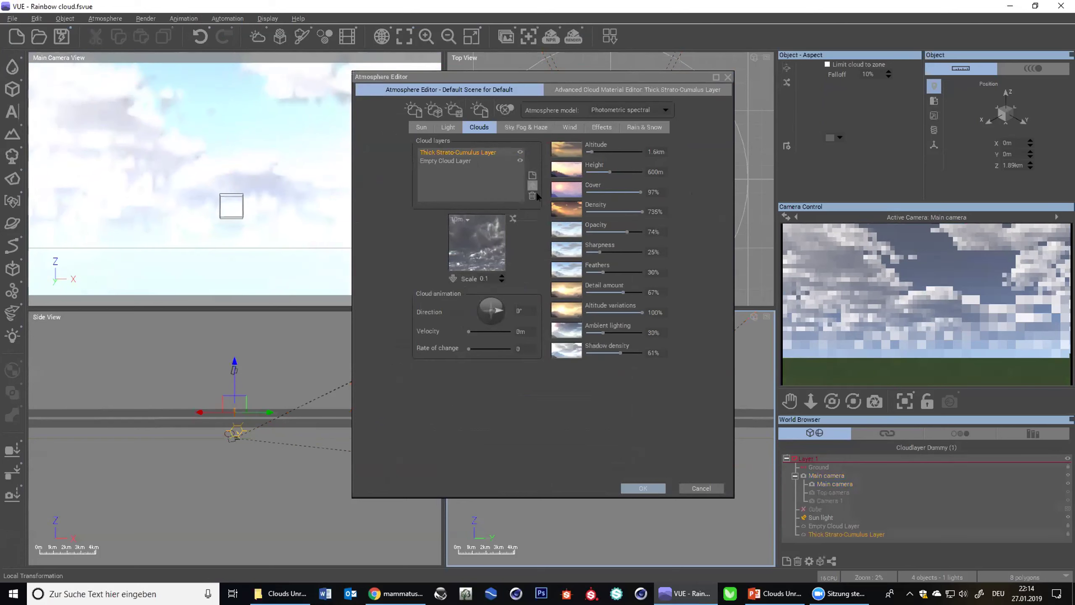
pyautogui.click(656, 151)
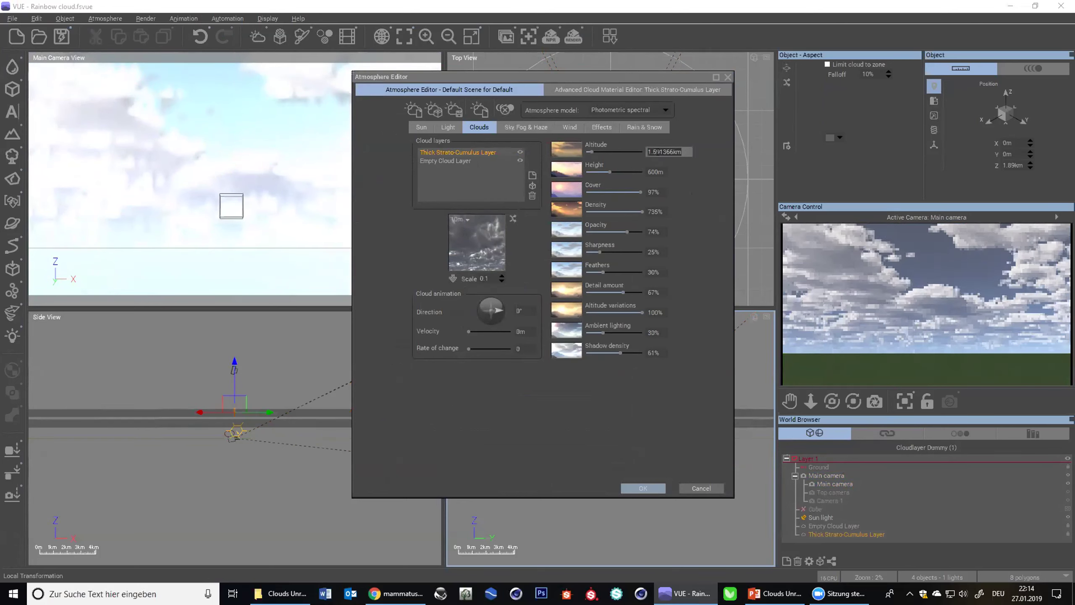
pyautogui.write('200')
pyautogui.press('Return')
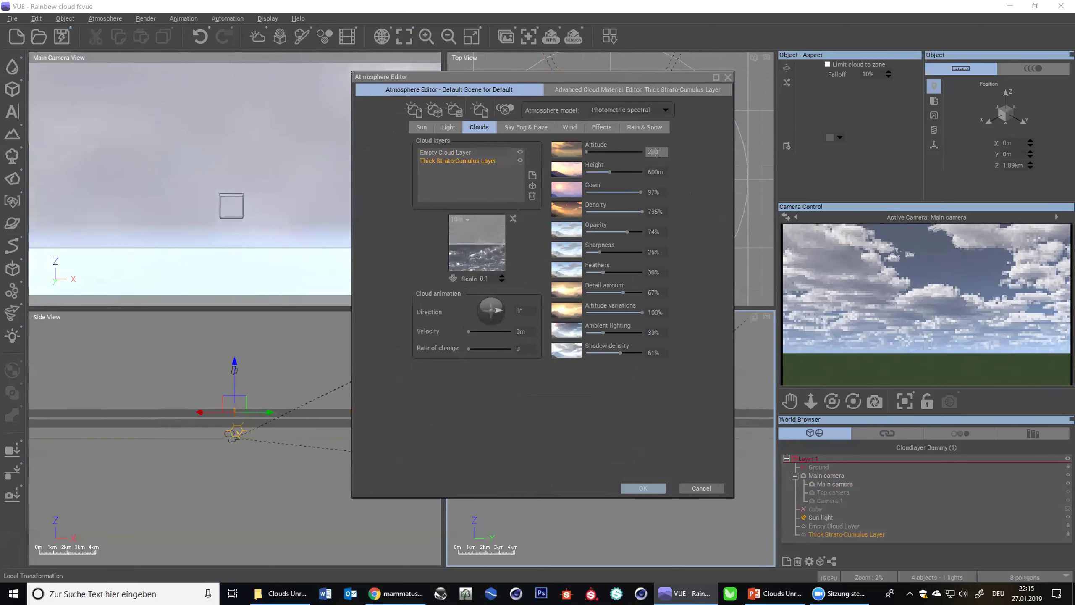
pyautogui.moveTo(640, 192); pyautogui.dragTo(605, 189)
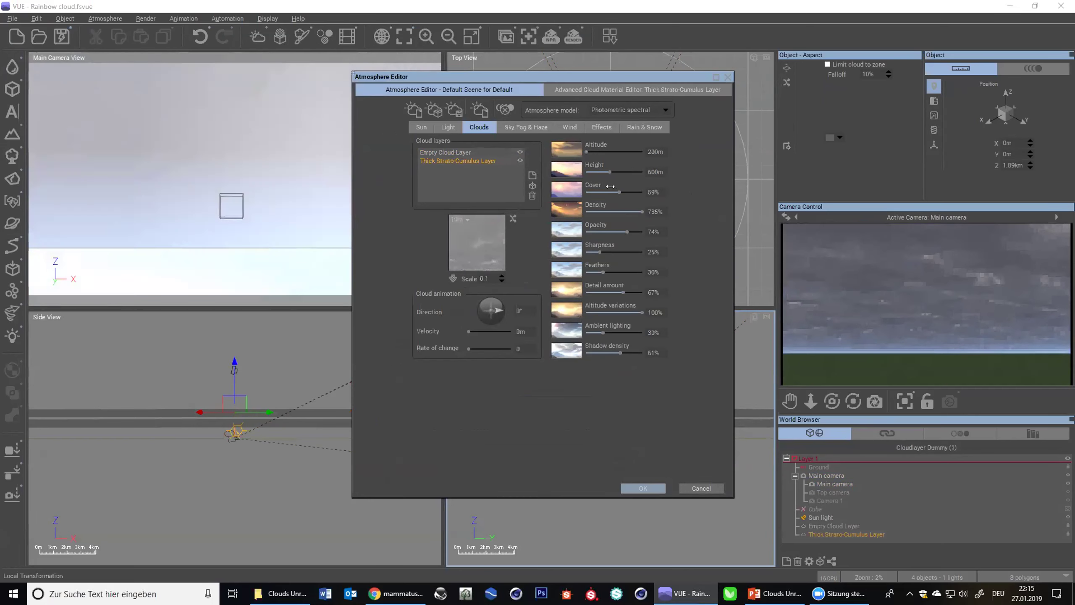
pyautogui.click(596, 210)
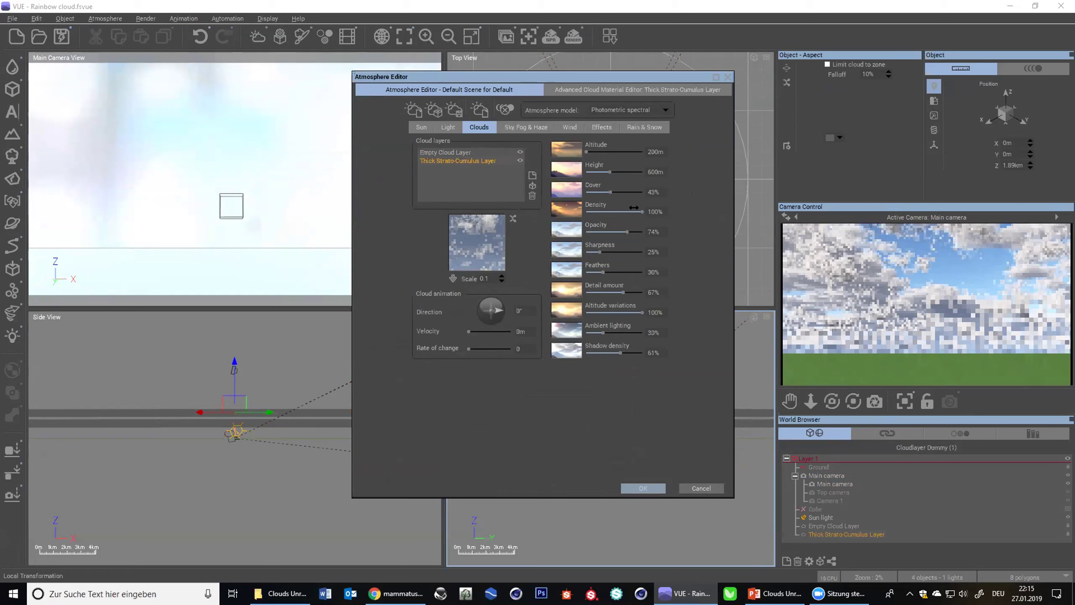
pyautogui.moveTo(595, 211); pyautogui.dragTo(614, 211)
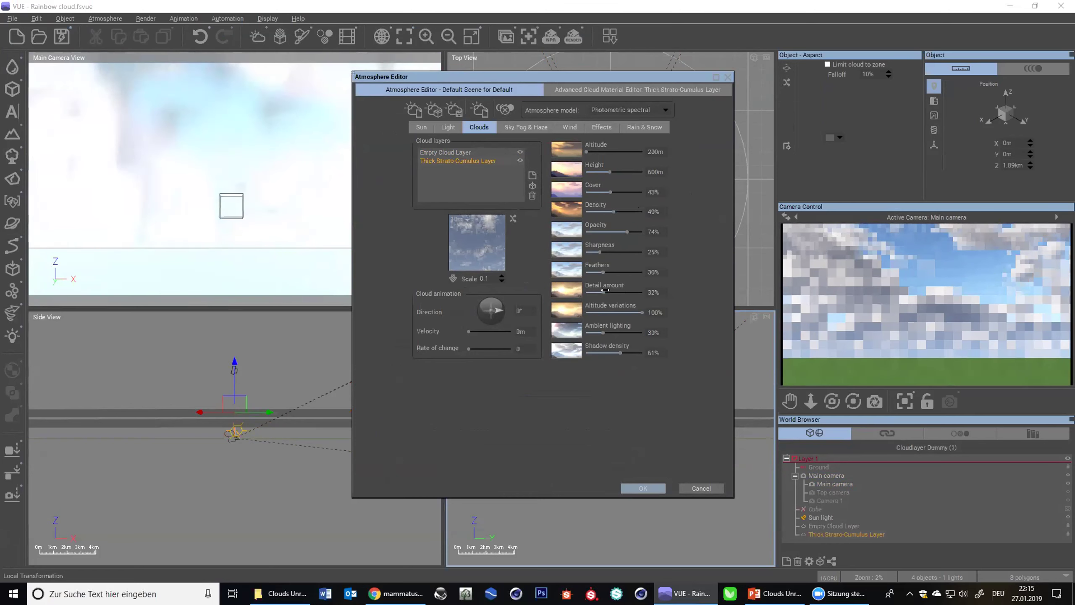
pyautogui.moveTo(622, 292); pyautogui.dragTo(592, 291)
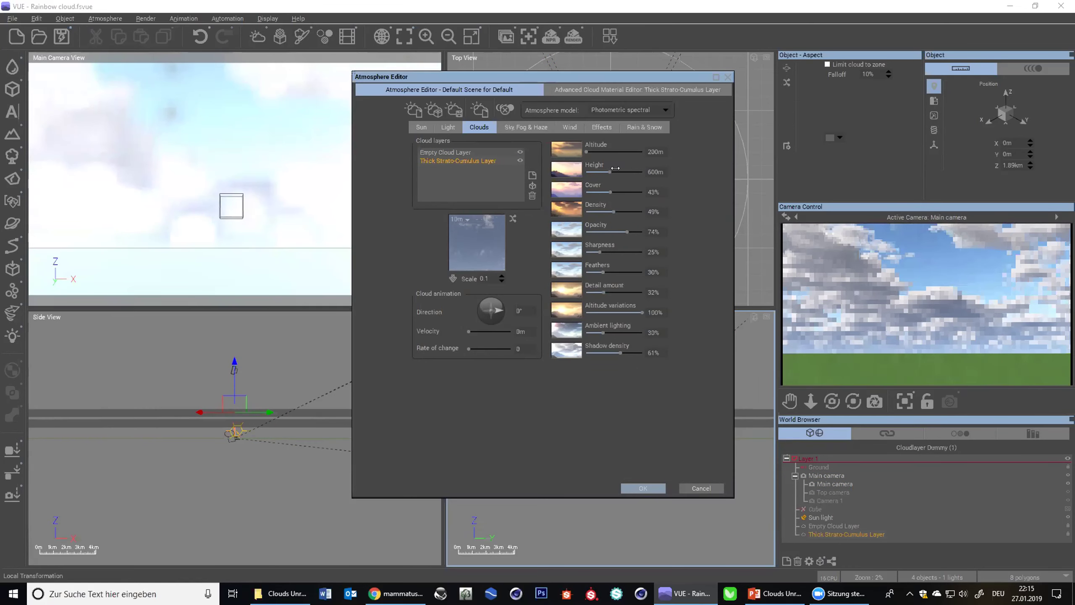
pyautogui.moveTo(617, 211)
pyautogui.mouseDown()
pyautogui.moveTo(645, 211)
pyautogui.moveTo(615, 192)
pyautogui.mouseUp()
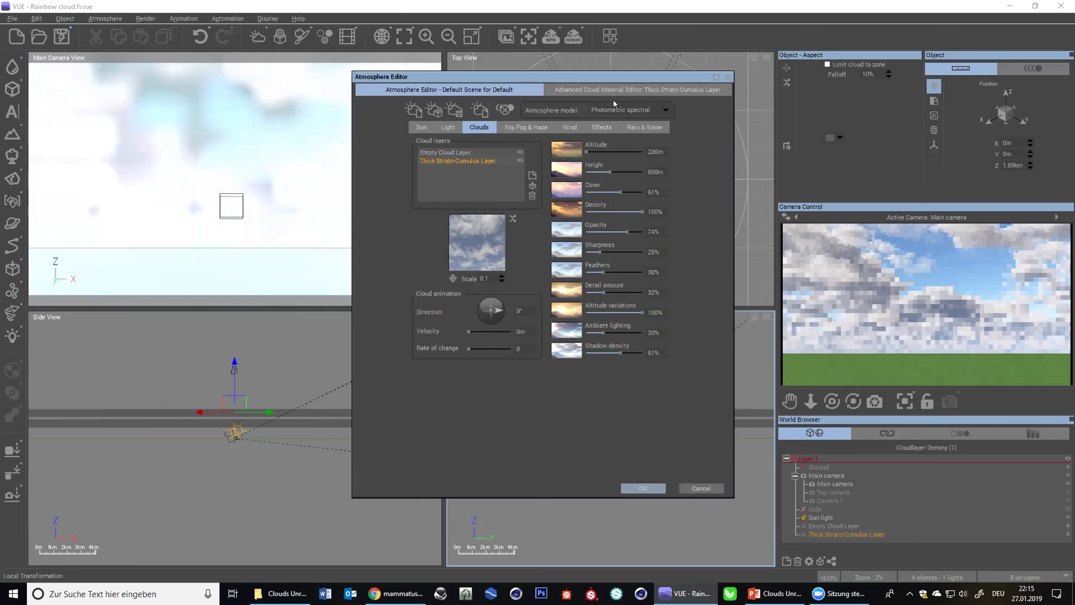
pyautogui.click(617, 88)
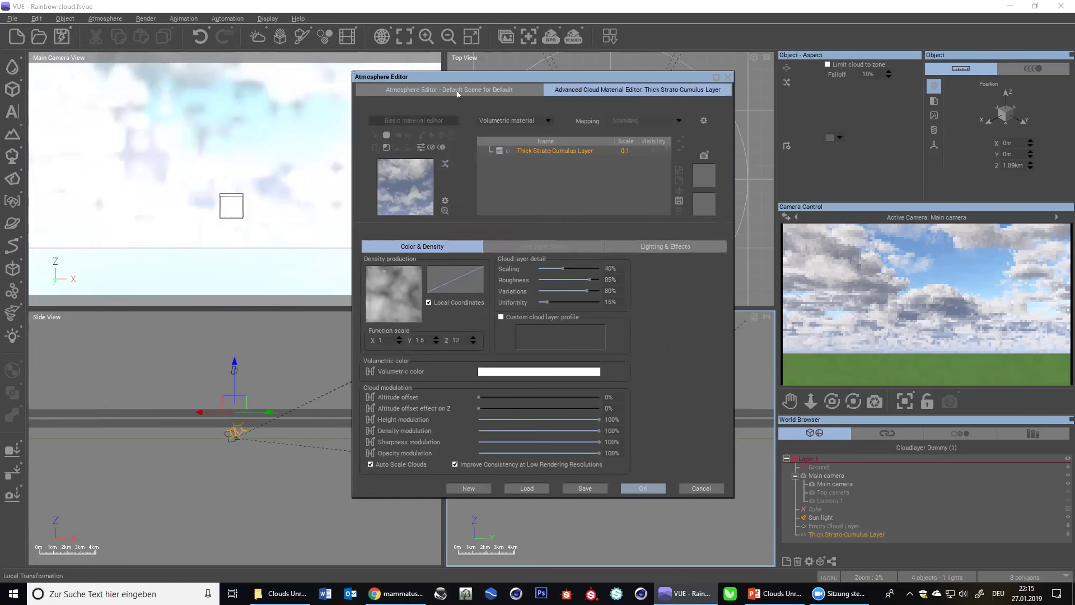
# - Set the strato-cumulus layer's volumetric colour to plain red
pyautogui.click(493, 374)
pyautogui.click(501, 380)
pyautogui.click(431, 279)
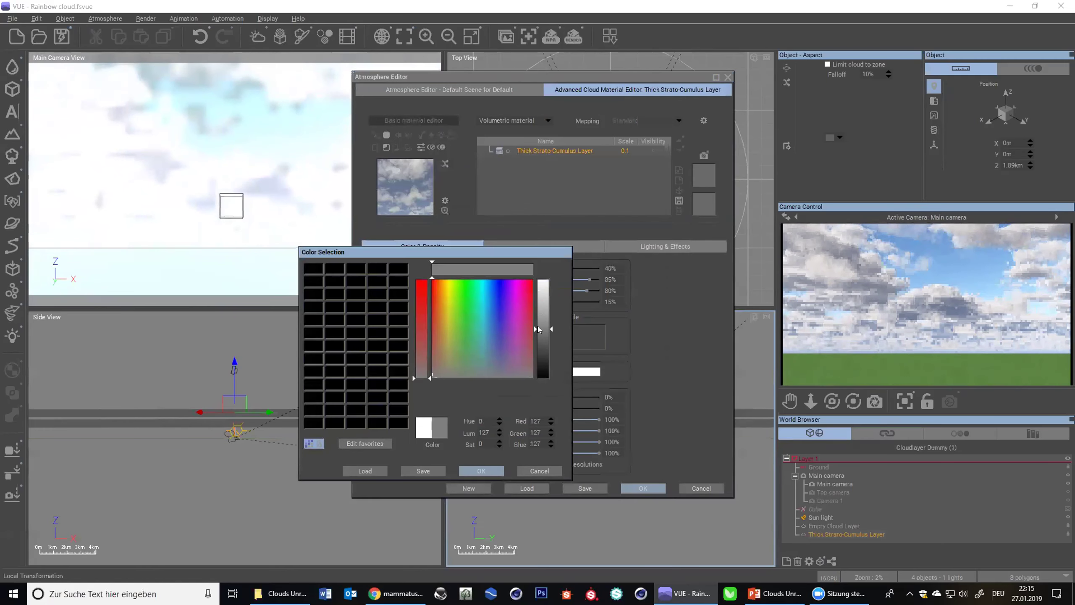
pyautogui.click(481, 470)
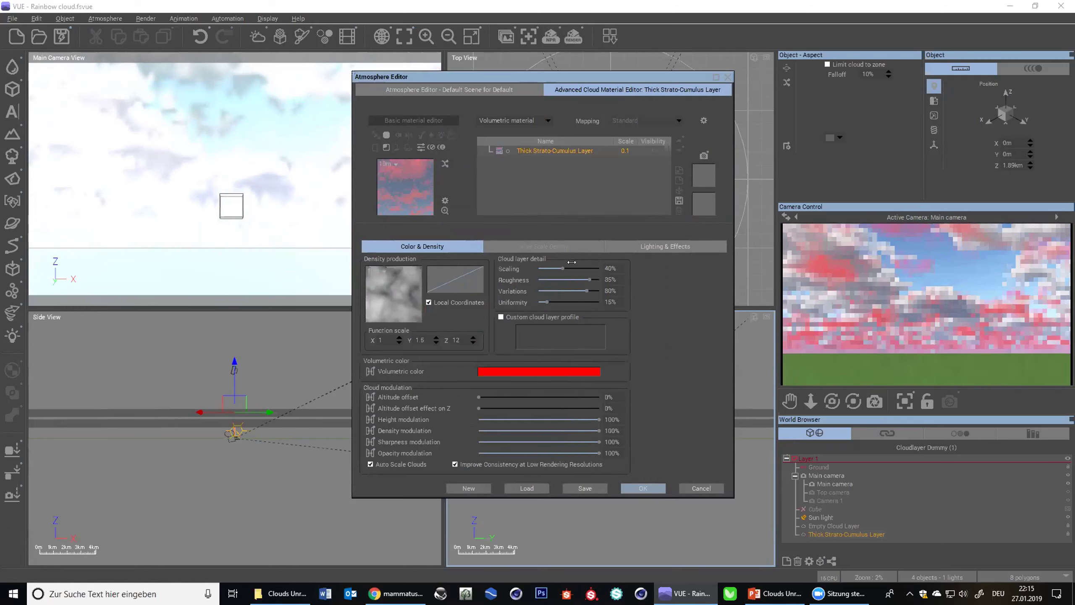
# - Raise the Empty Cloud Layer's altitude to 3.3km and set its scale to 5
pyautogui.click(443, 91)
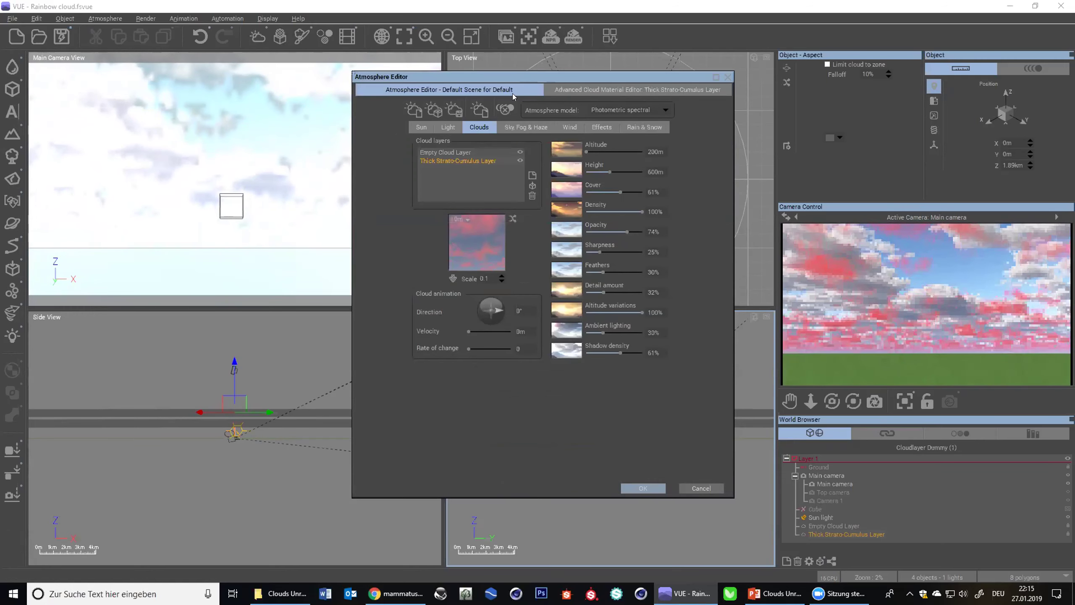
pyautogui.click(461, 151)
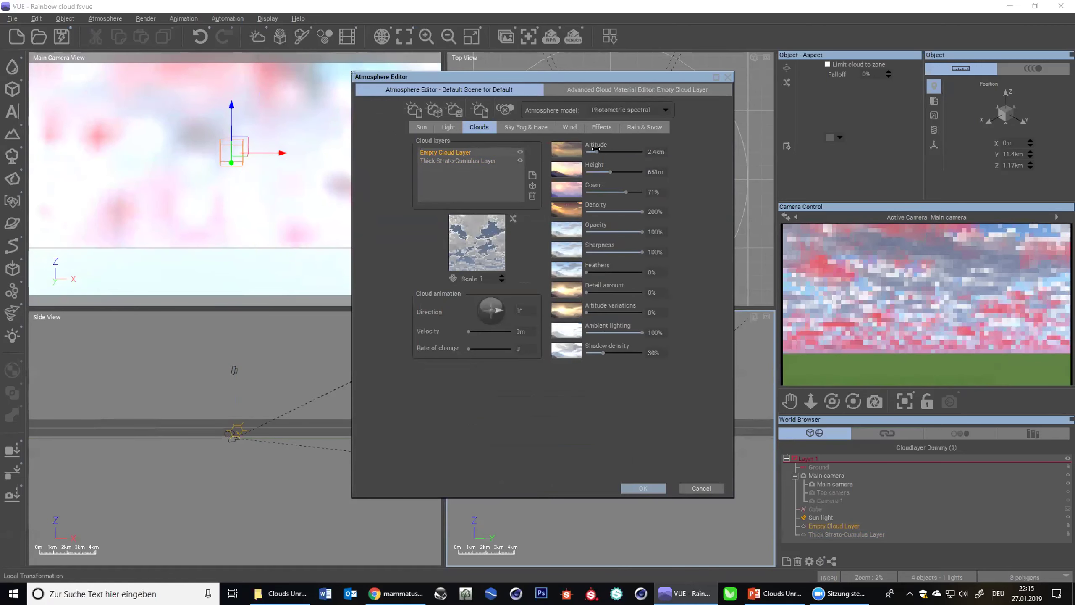
pyautogui.moveTo(595, 148); pyautogui.dragTo(600, 151)
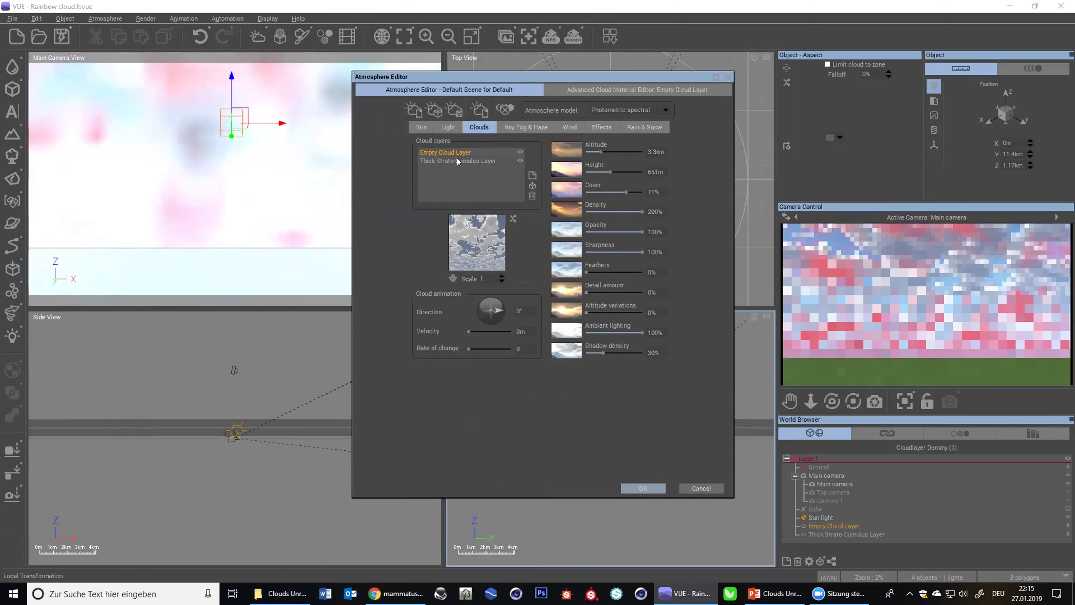
pyautogui.click(482, 278)
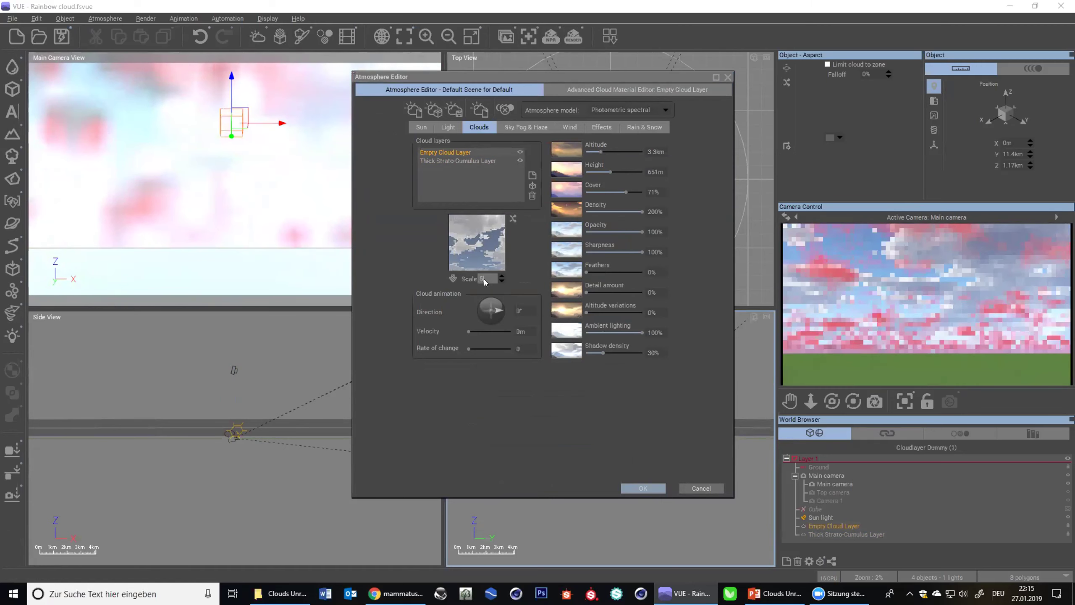
pyautogui.write('5')
pyautogui.click(1016, 297)
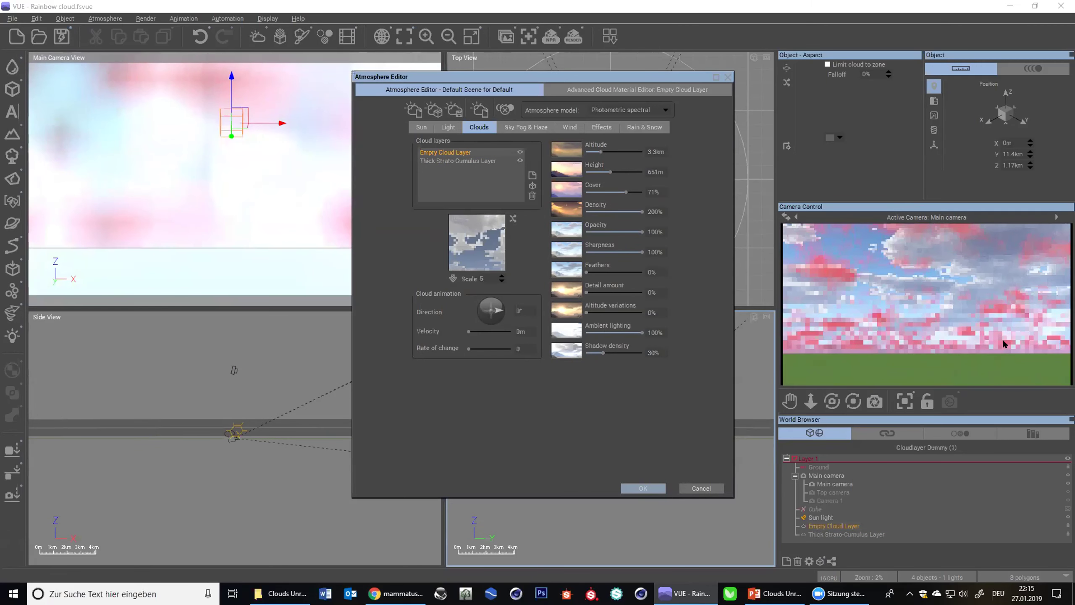
# - Refresh the camera preview render and apply the atmosphere changes with OK
pyautogui.rightClick(945, 380)
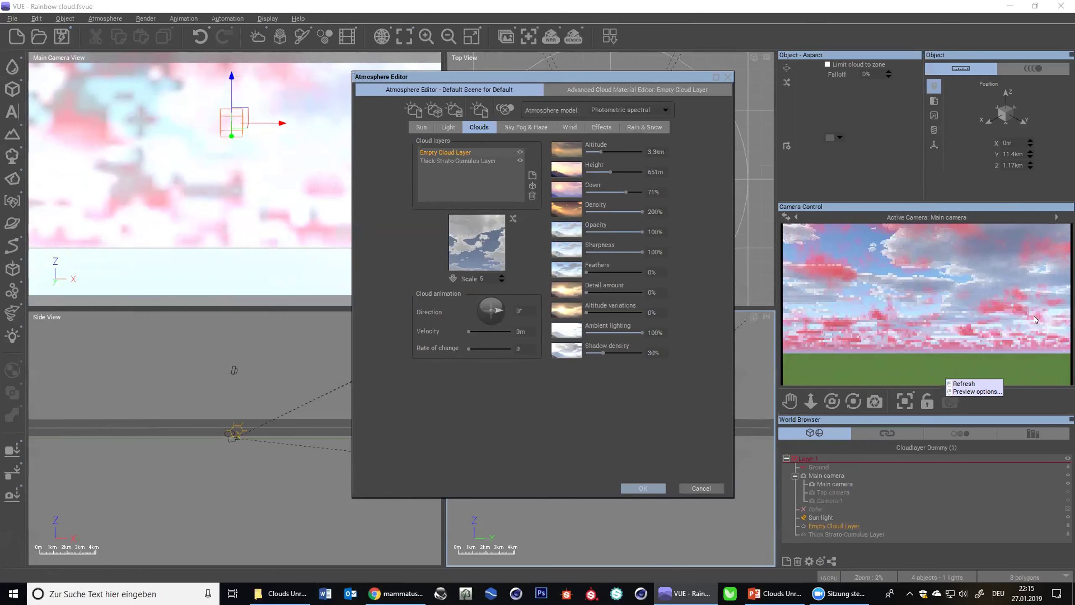
pyautogui.click(988, 293)
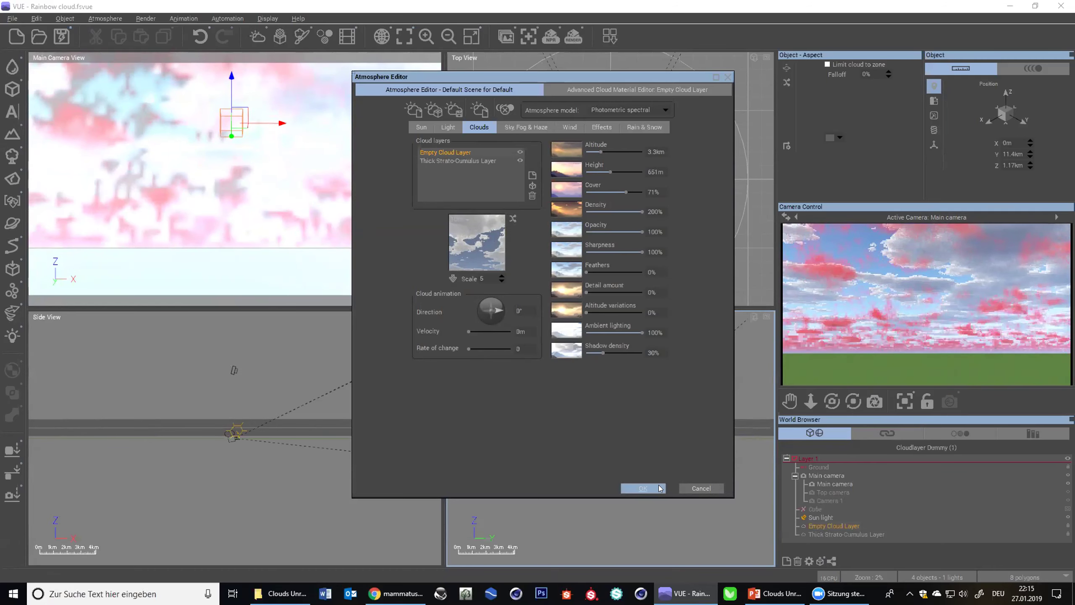
pyautogui.click(643, 488)
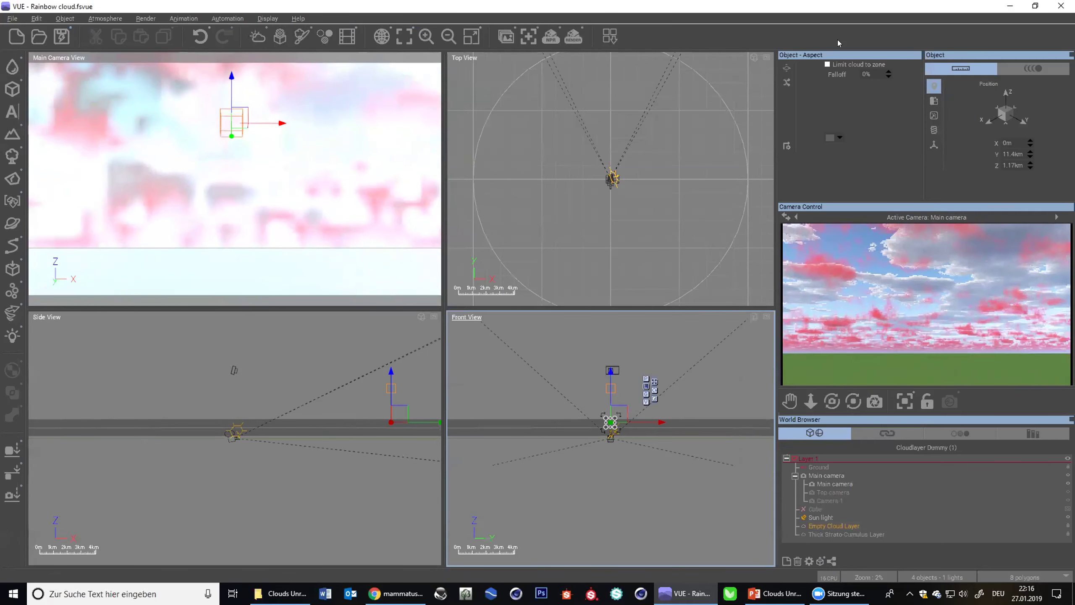
# - Limit the current cloud layer to its zone and move its zone cylinder up and right
pyautogui.click(829, 65)
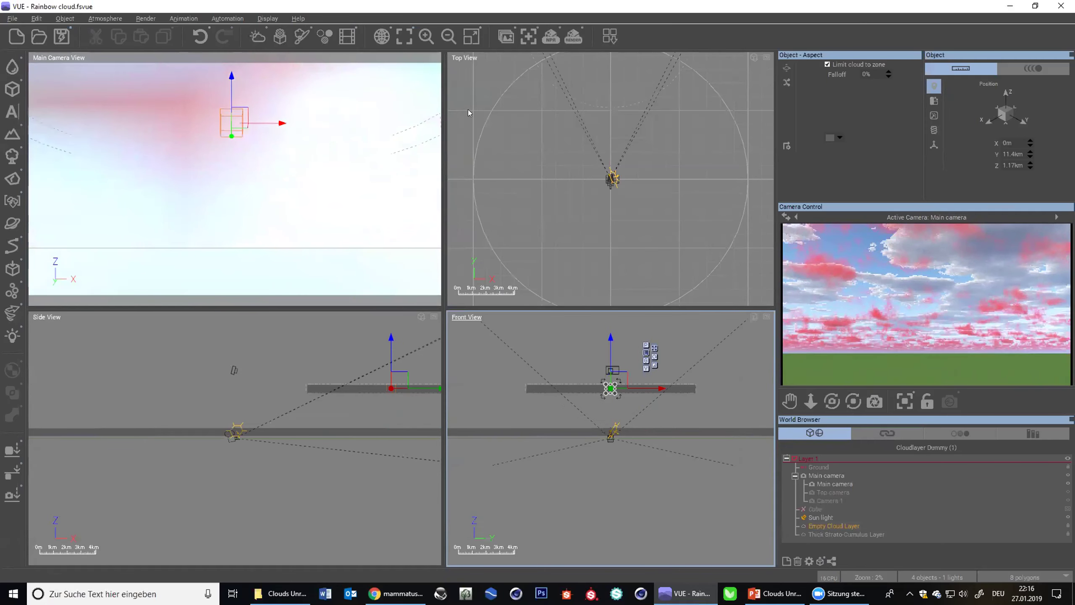
pyautogui.click(443, 40)
pyautogui.click(426, 36)
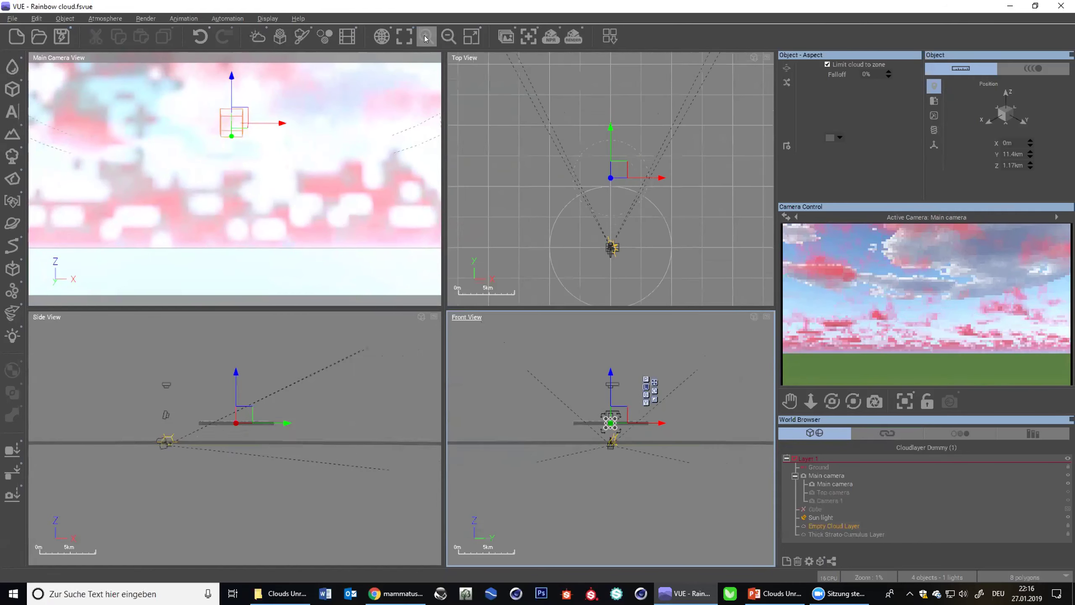
pyautogui.click(786, 70)
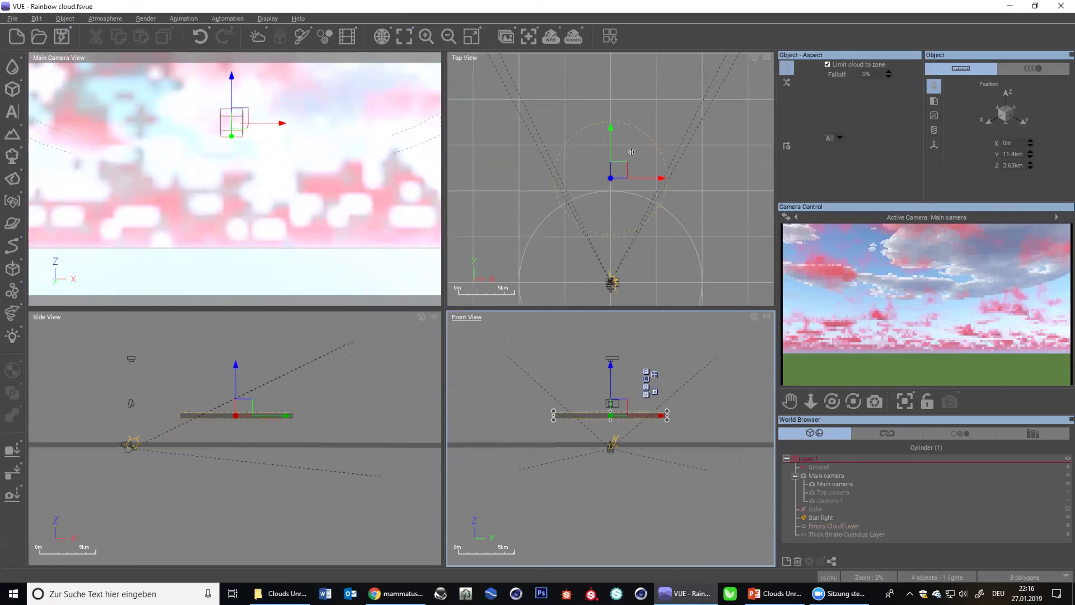
pyautogui.moveTo(617, 165); pyautogui.dragTo(678, 182)
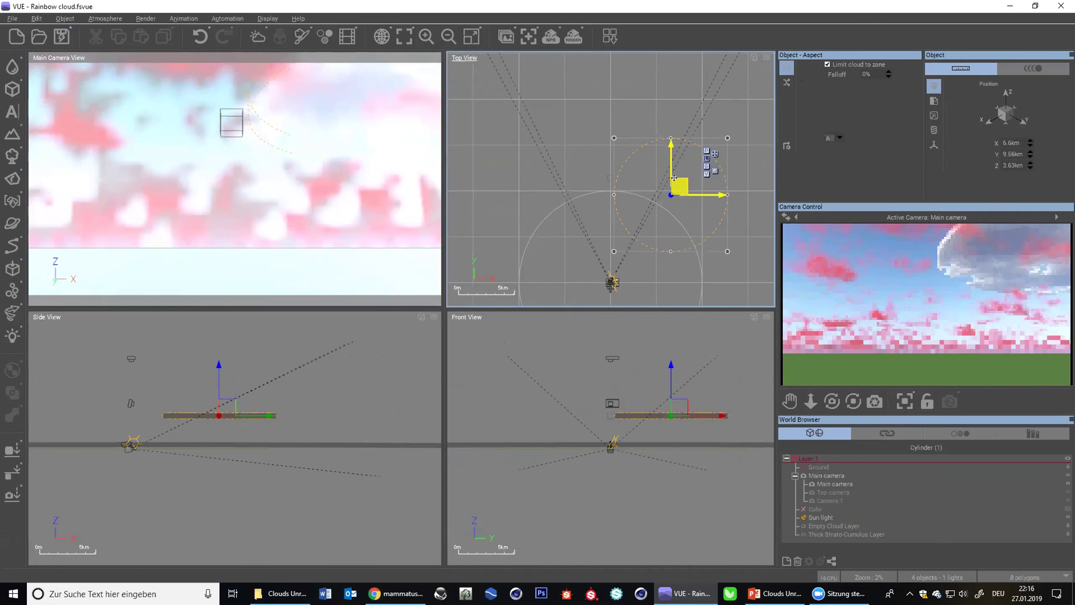
pyautogui.moveTo(674, 178); pyautogui.dragTo(608, 107)
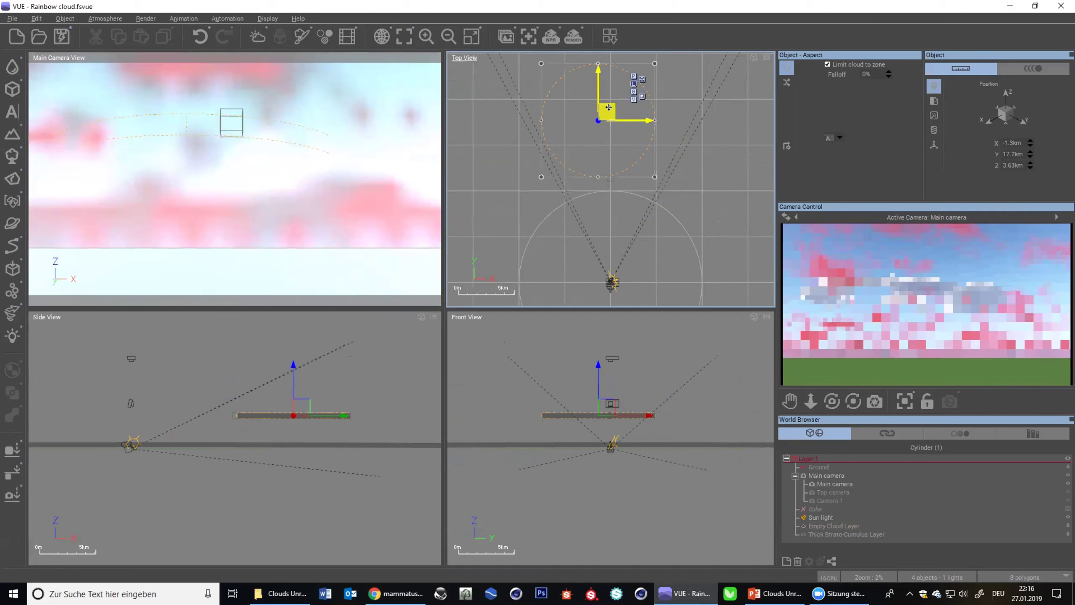
# - Confine the Thick Strato-Cumulus Layer to its zone and move that cylinder near the camera
pyautogui.click(827, 64)
pyautogui.click(835, 534)
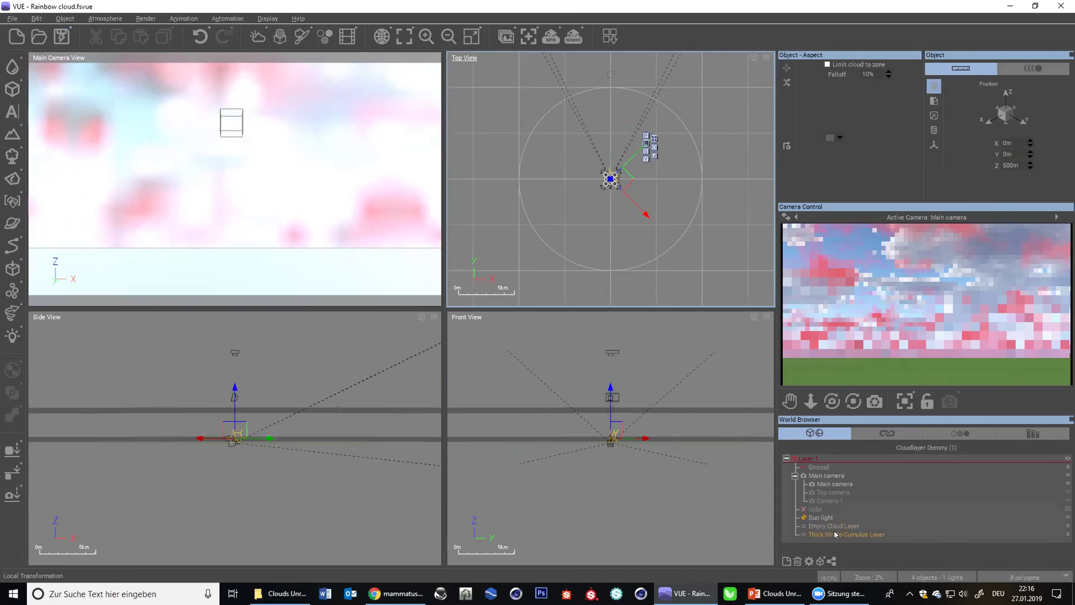
pyautogui.click(832, 65)
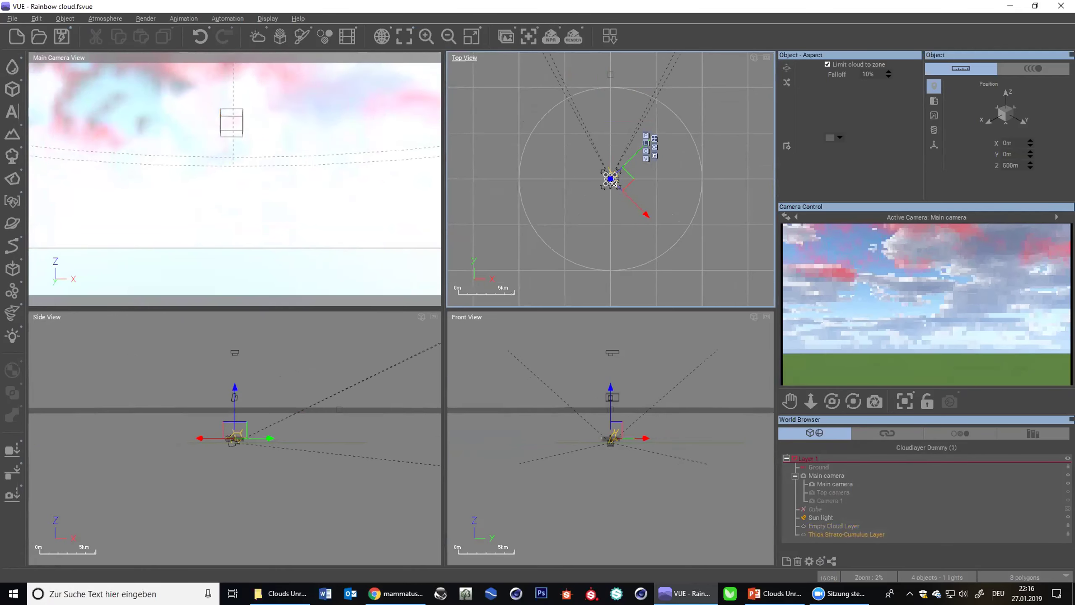
pyautogui.click(786, 70)
pyautogui.moveTo(620, 187); pyautogui.dragTo(625, 125)
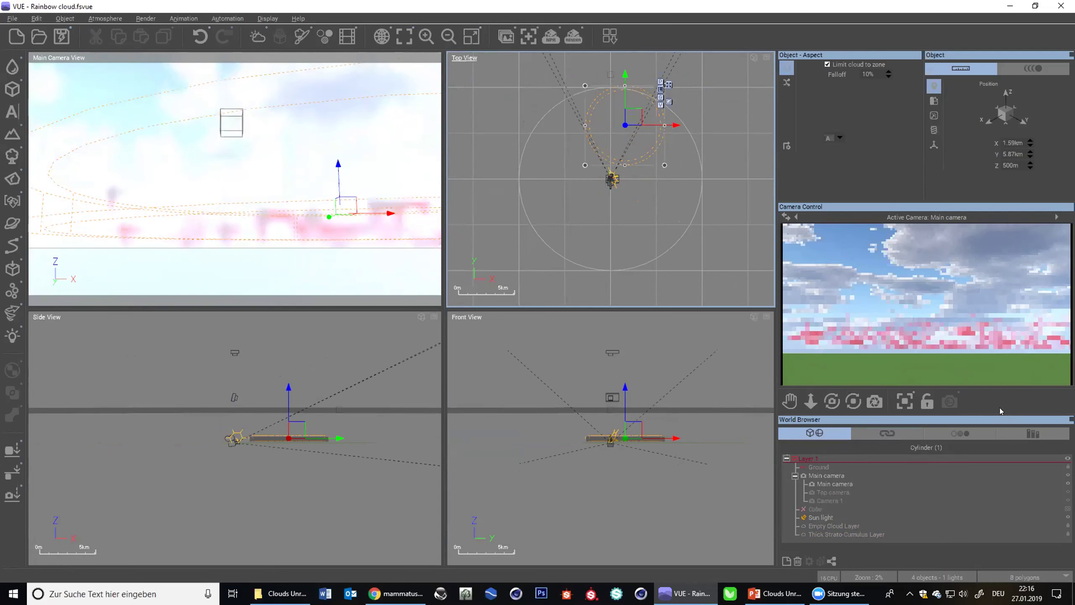
pyautogui.click(969, 345)
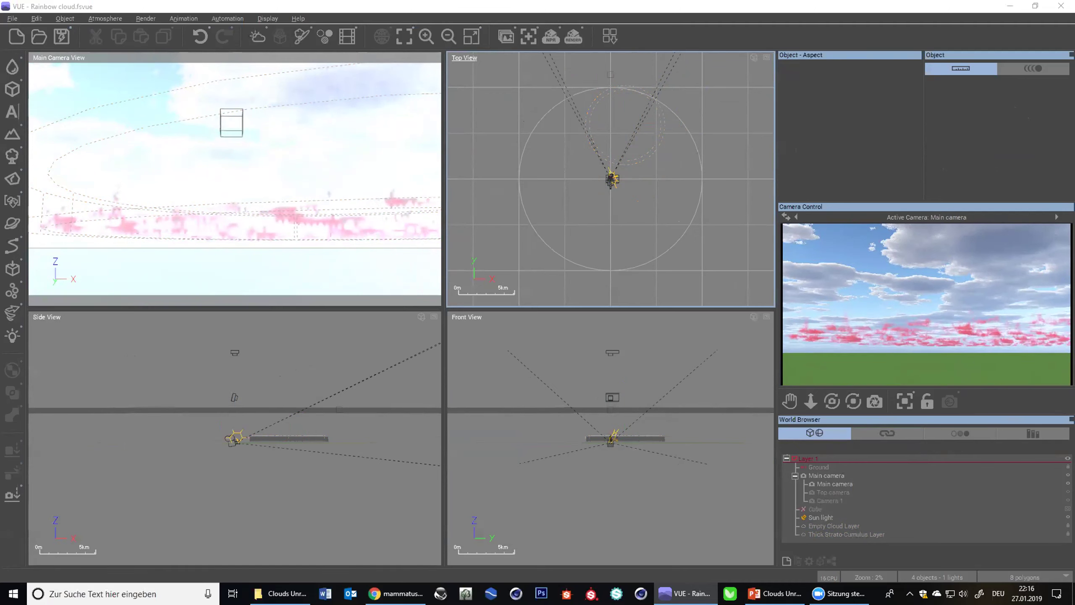
# - Add a trial Directional Light, reposition it toward the clouds, then delete it
pyautogui.click(12, 336)
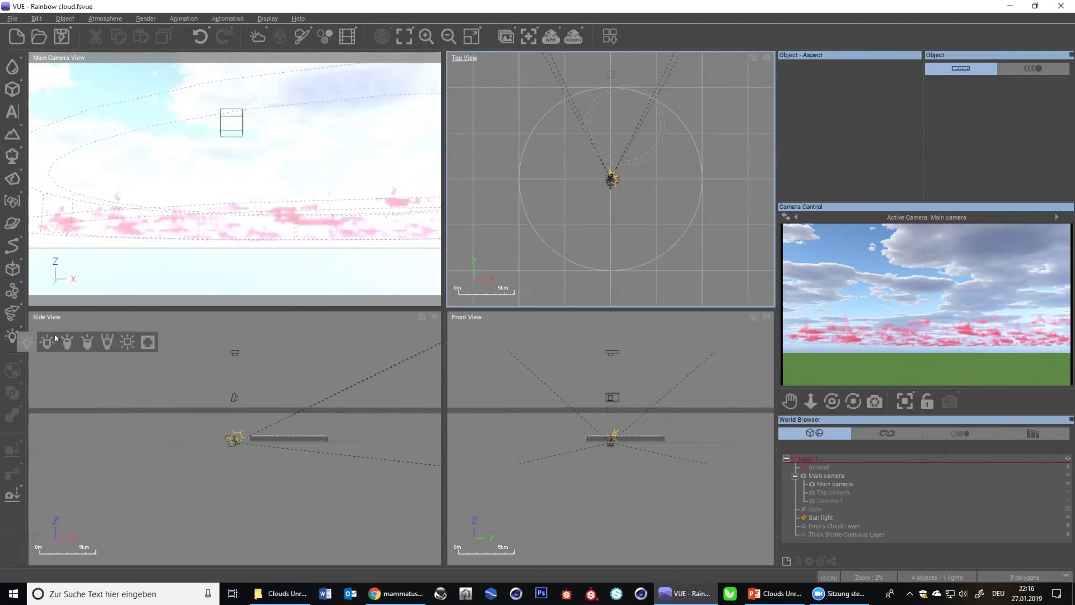
pyautogui.click(104, 339)
pyautogui.moveTo(618, 169); pyautogui.dragTo(658, 128)
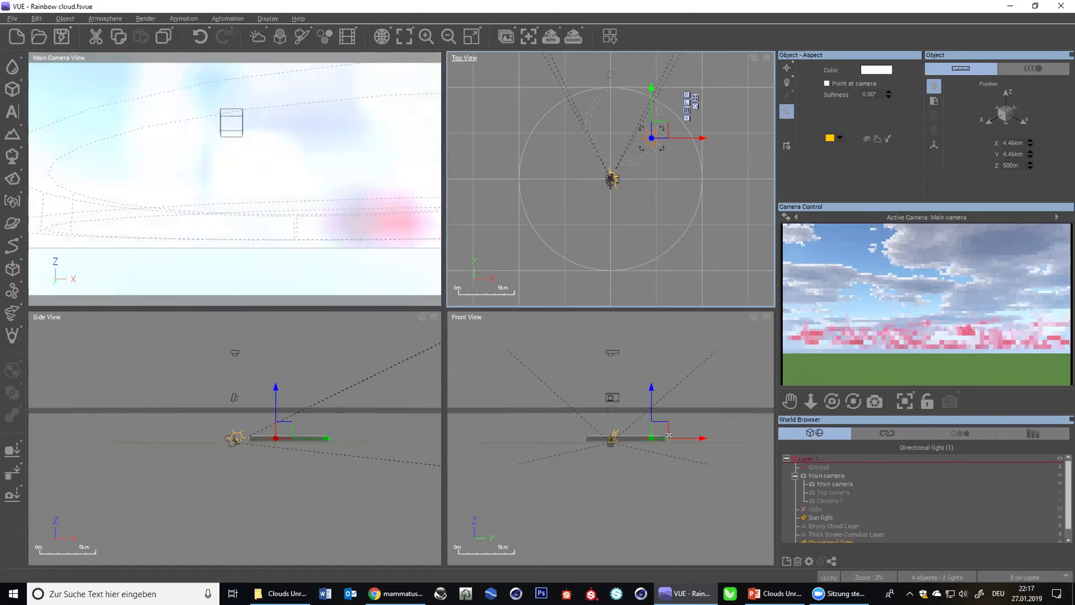
pyautogui.moveTo(669, 435); pyautogui.dragTo(642, 418)
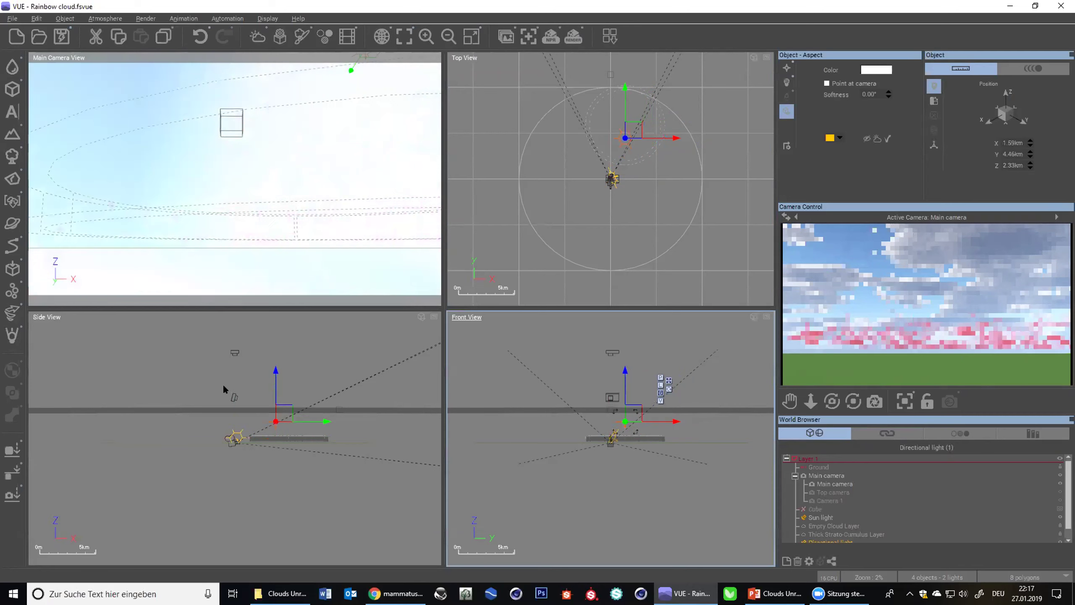
pyautogui.click(267, 435)
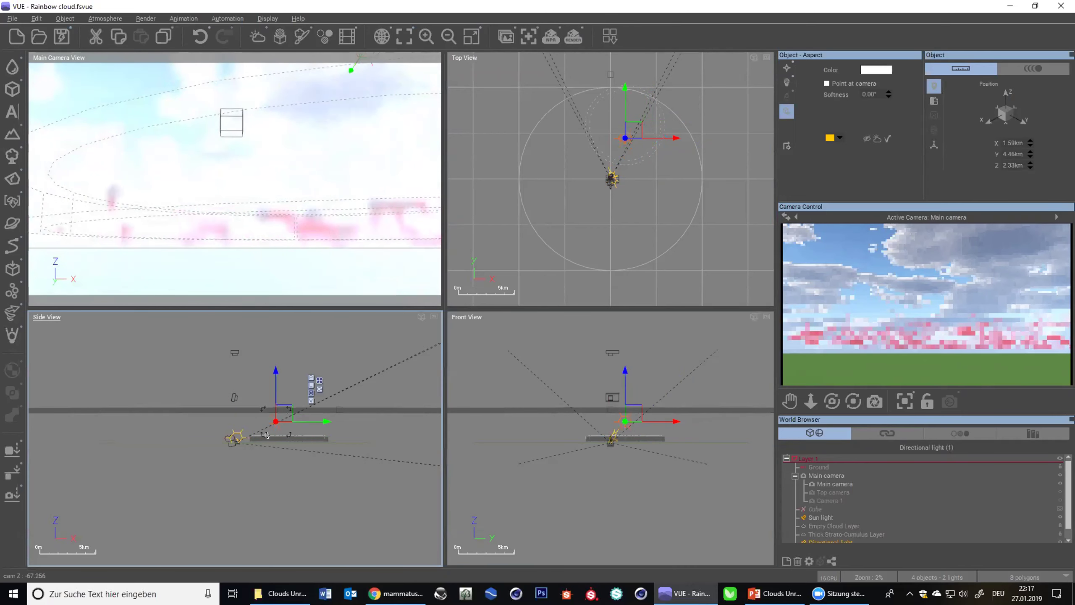
pyautogui.moveTo(266, 435); pyautogui.dragTo(267, 444)
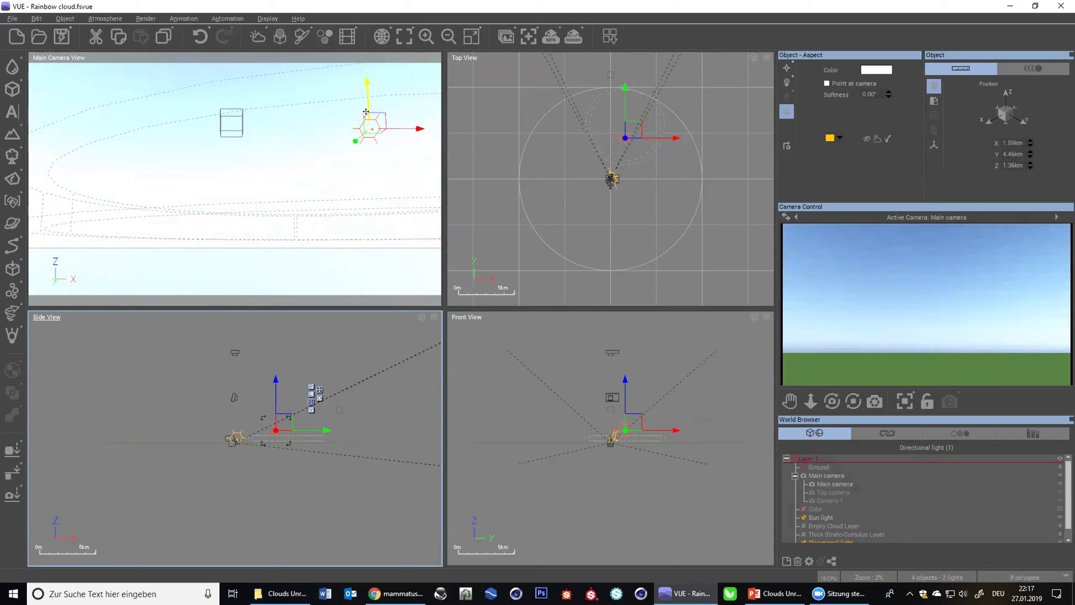
pyautogui.moveTo(373, 114); pyautogui.dragTo(401, 174)
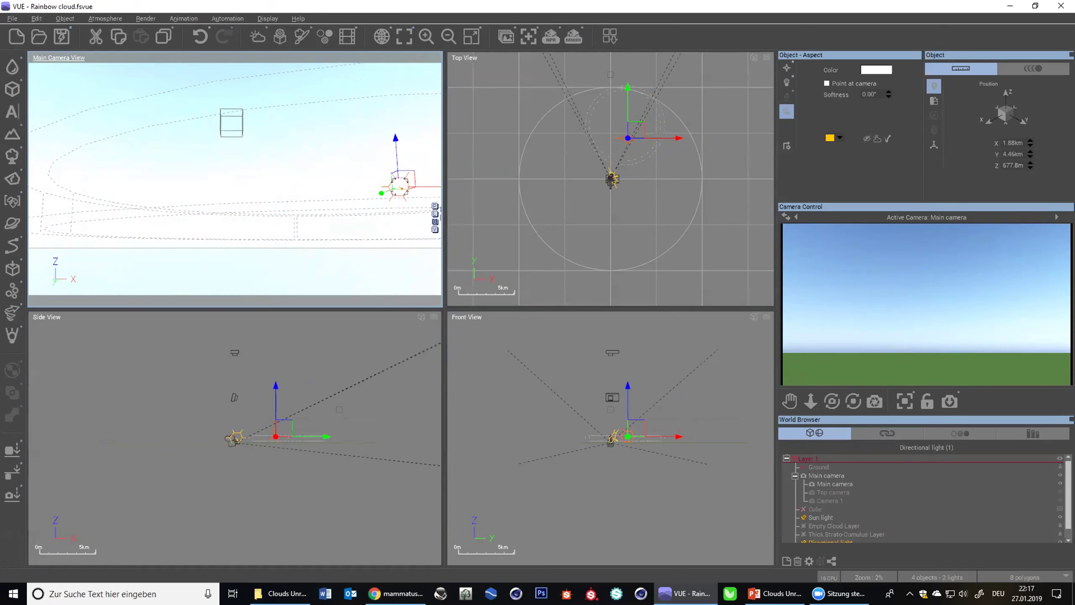
pyautogui.scroll(-1, 896, 545)
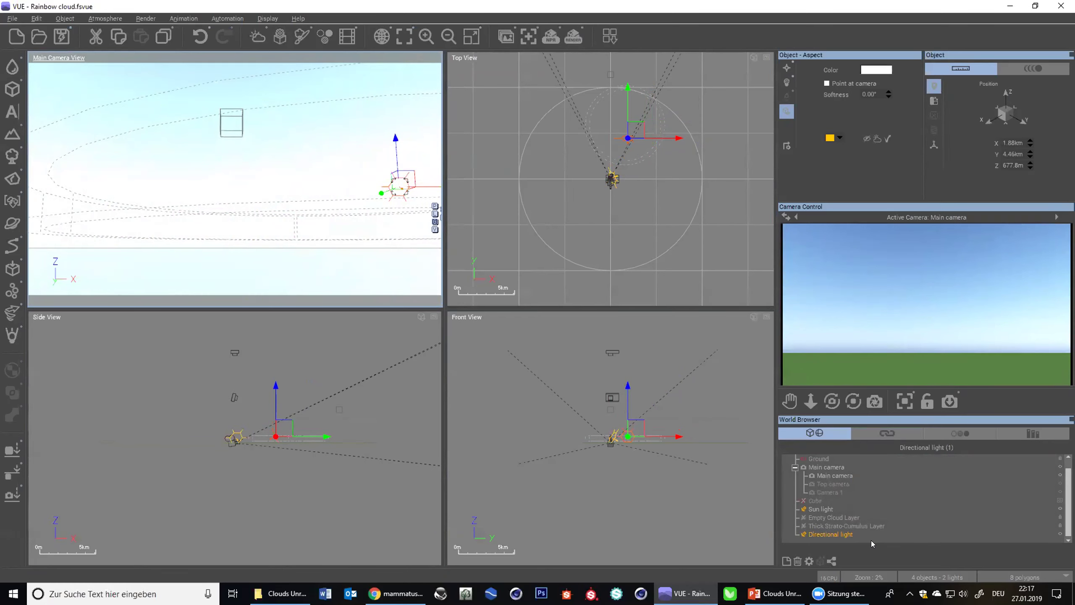
pyautogui.click(817, 535)
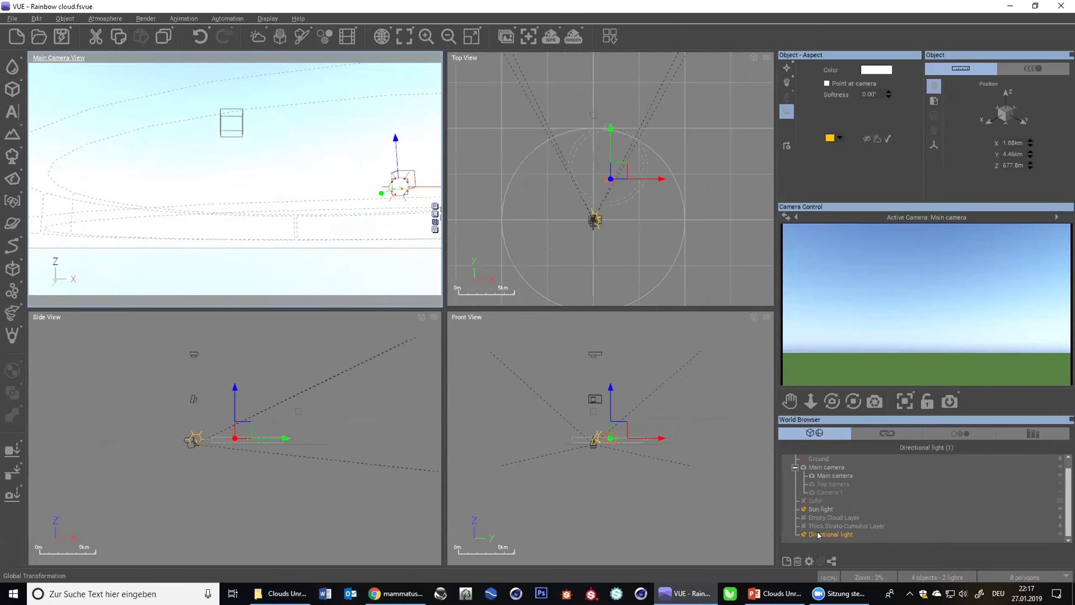
pyautogui.press('Delete')
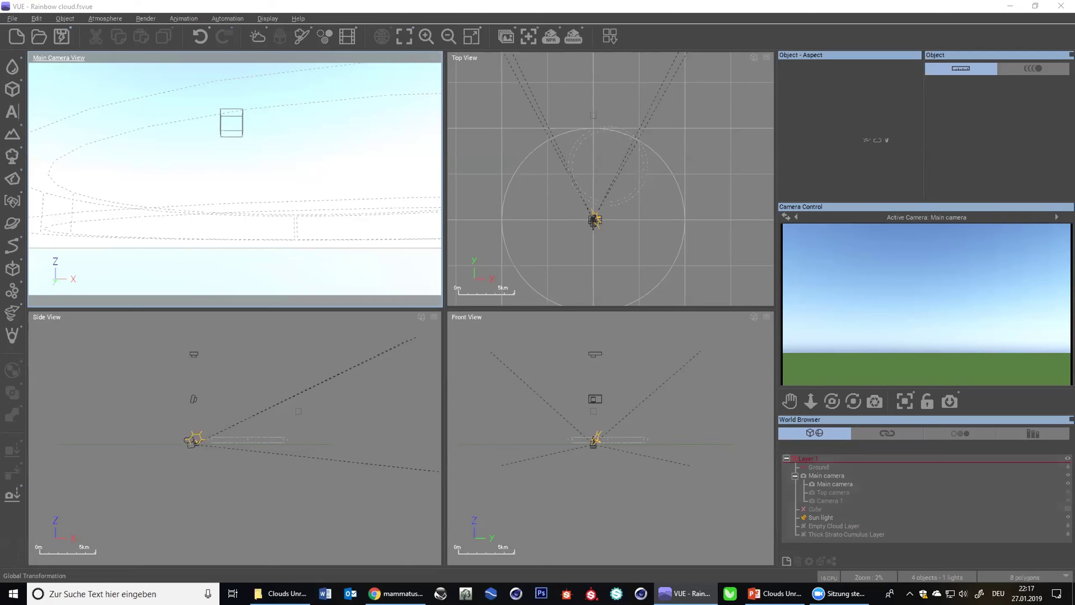
# - Delete the Thick Strato-Cumulus and Empty Cloud layers from the Atmosphere Editor's Clouds page
pyautogui.click(258, 36)
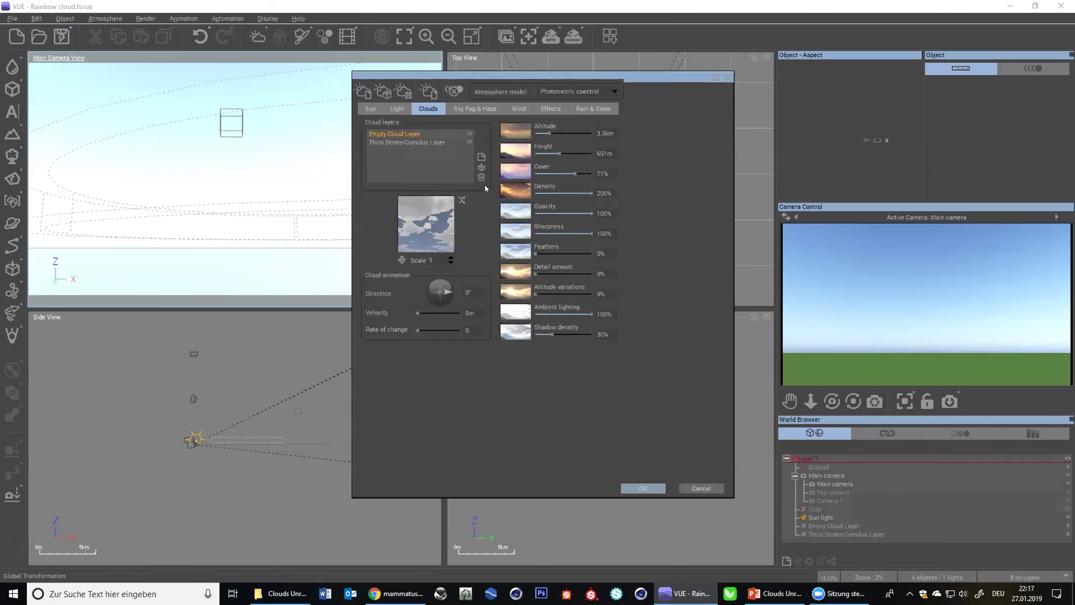
pyautogui.click(586, 94)
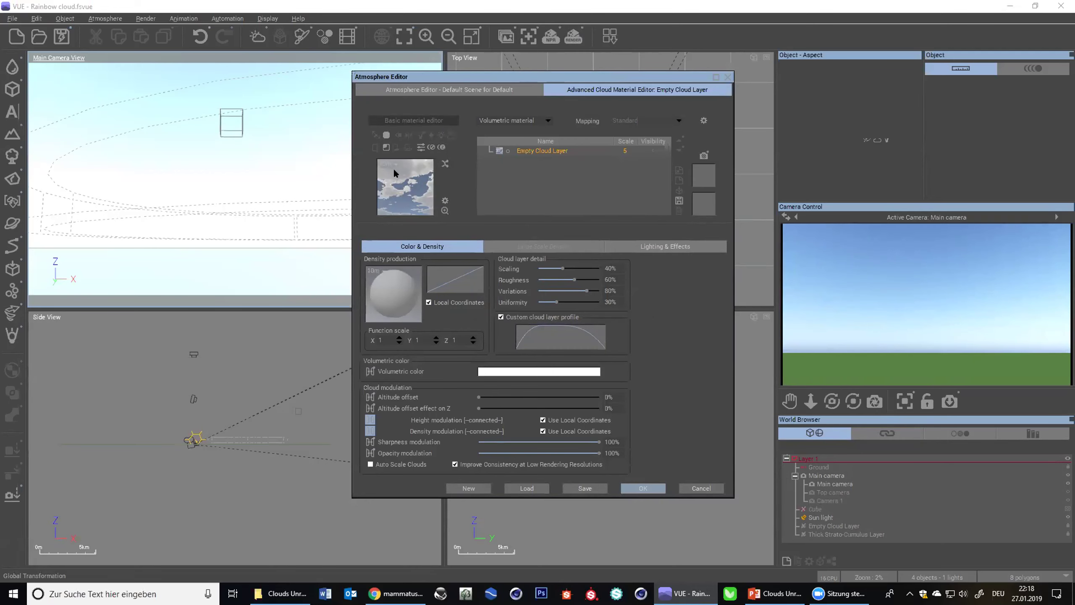
pyautogui.click(475, 90)
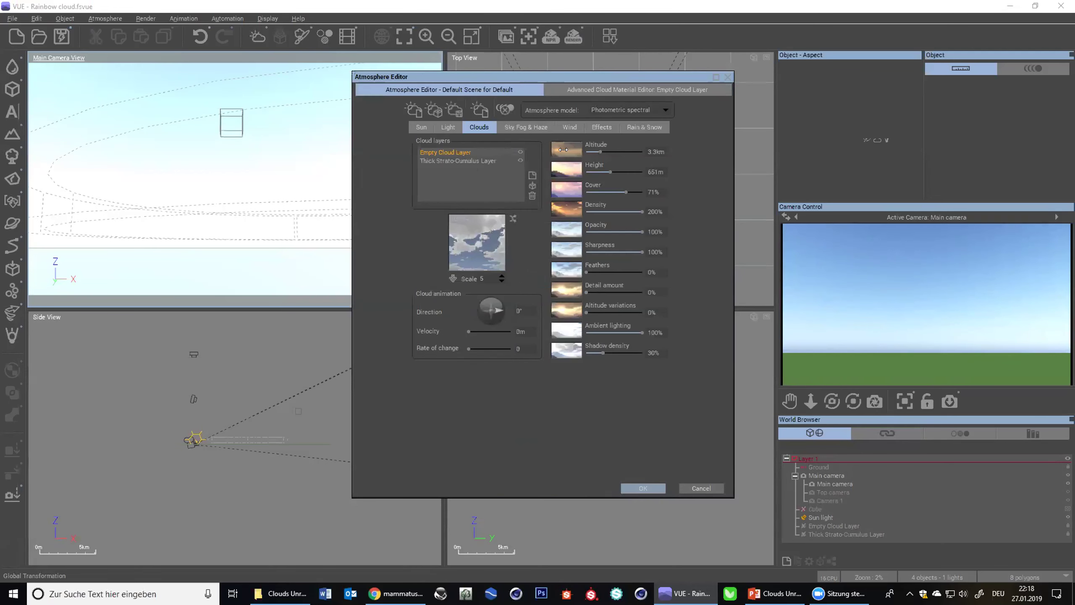
pyautogui.click(466, 159)
pyautogui.click(532, 196)
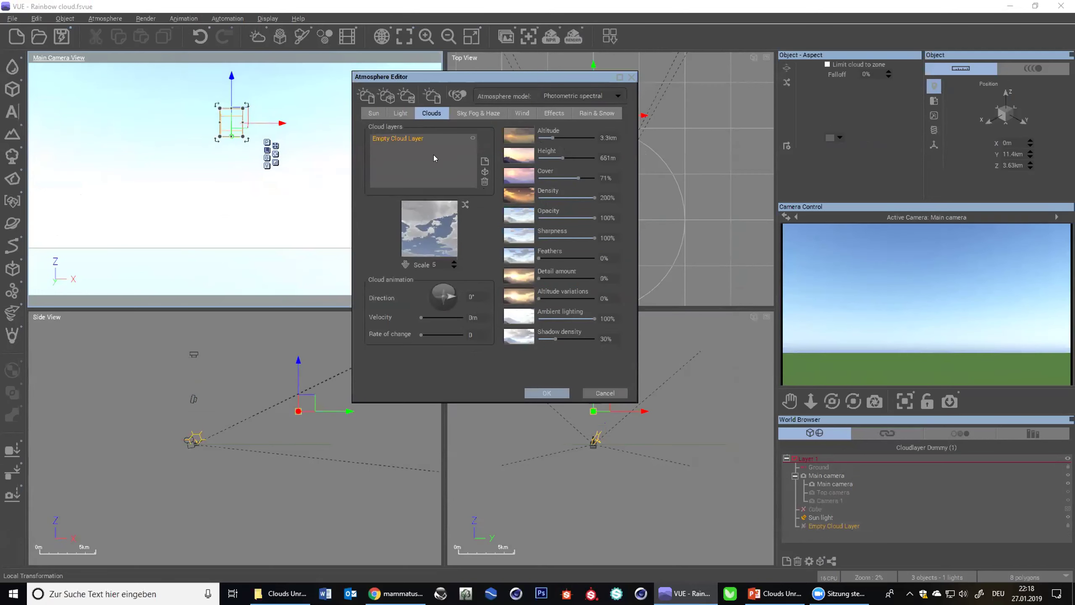
pyautogui.click(485, 184)
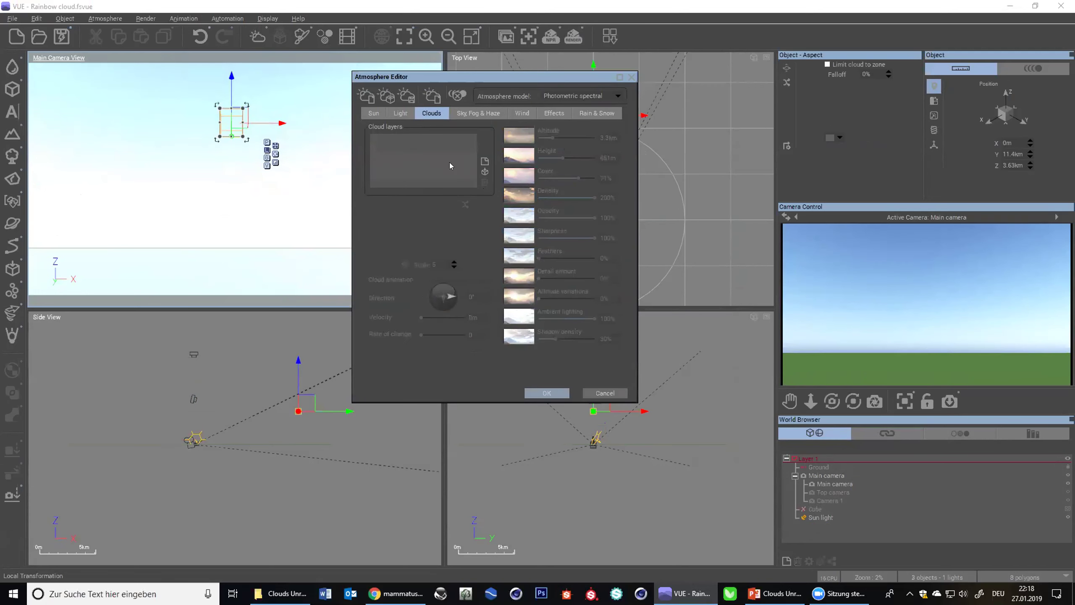
pyautogui.click(485, 161)
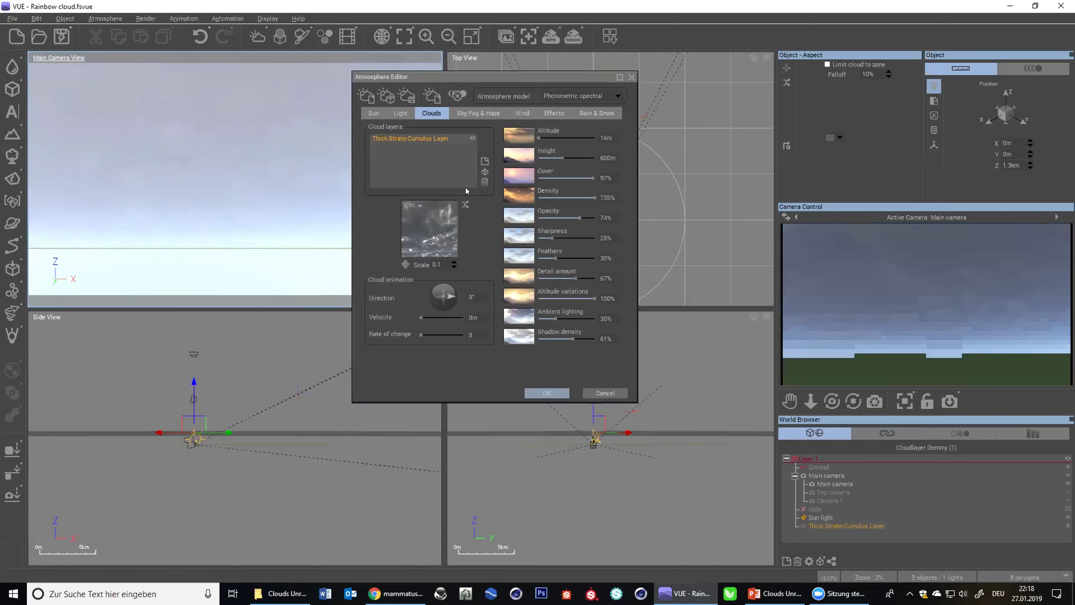
pyautogui.click(485, 183)
# - Add the plain grey cloud material as a new layer and edit its advanced material
pyautogui.click(484, 161)
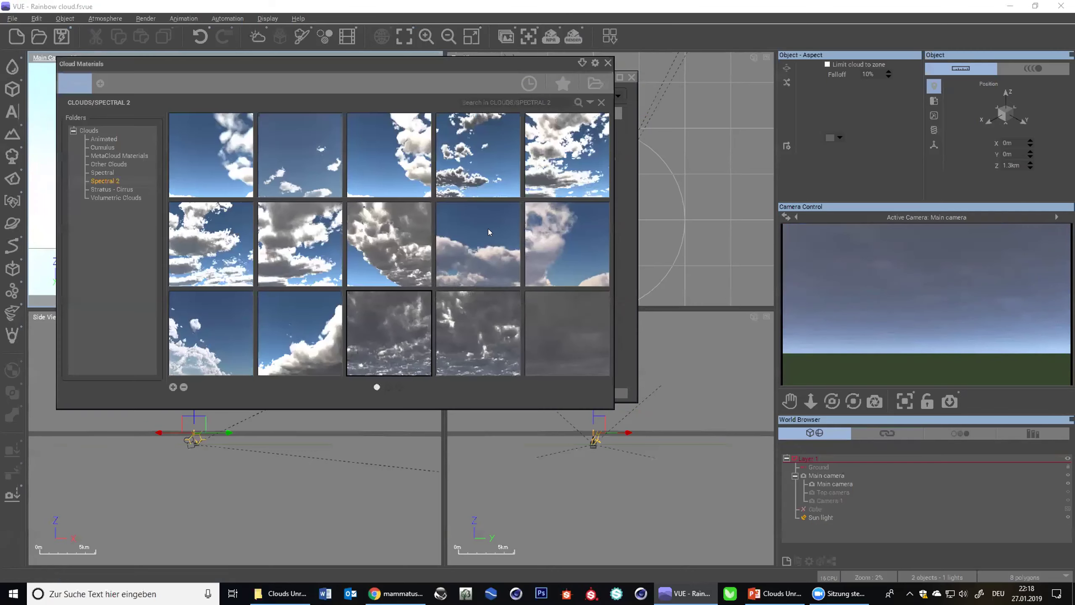
pyautogui.click(388, 387)
pyautogui.doubleClick(364, 254)
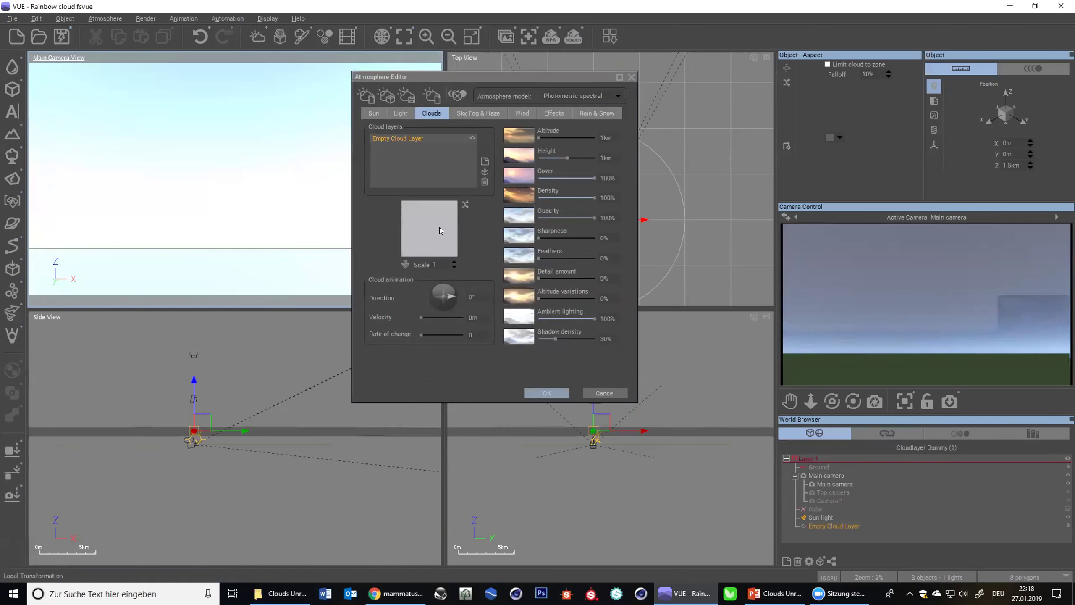
pyautogui.rightClick(435, 214)
pyautogui.click(448, 220)
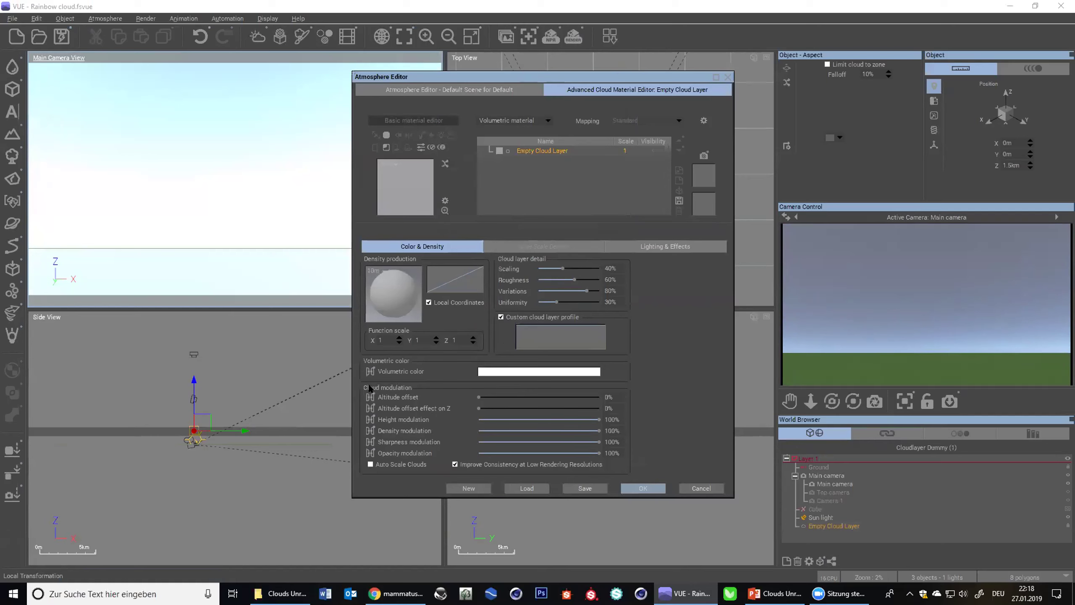
# - In the cloud function graph, add a fractal node and change it to Grainy Fractal
pyautogui.click(370, 429)
pyautogui.moveTo(412, 163); pyautogui.dragTo(585, 264)
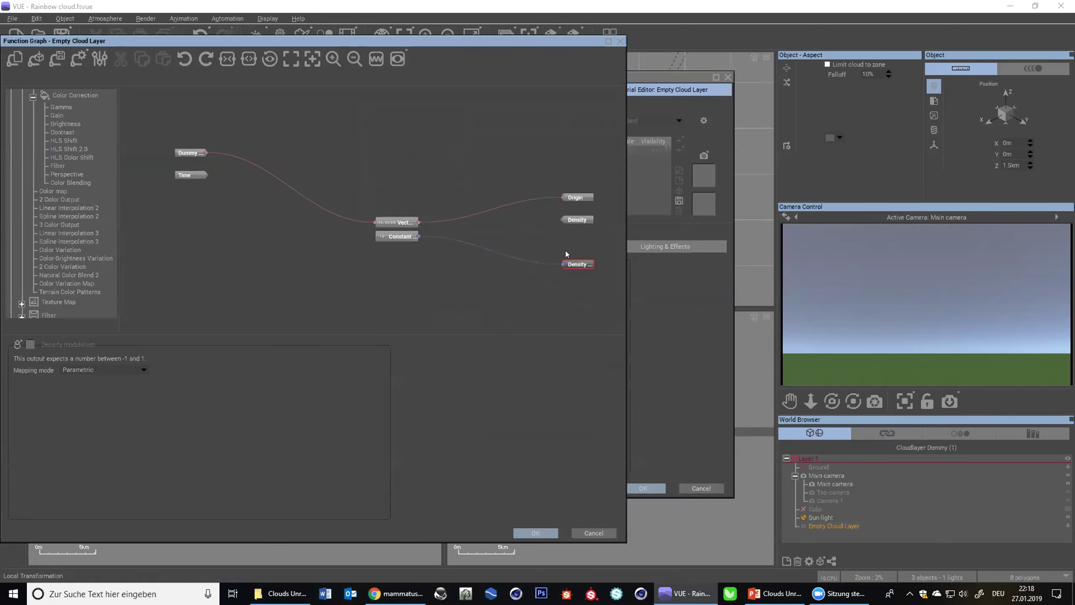
pyautogui.rightClick(397, 129)
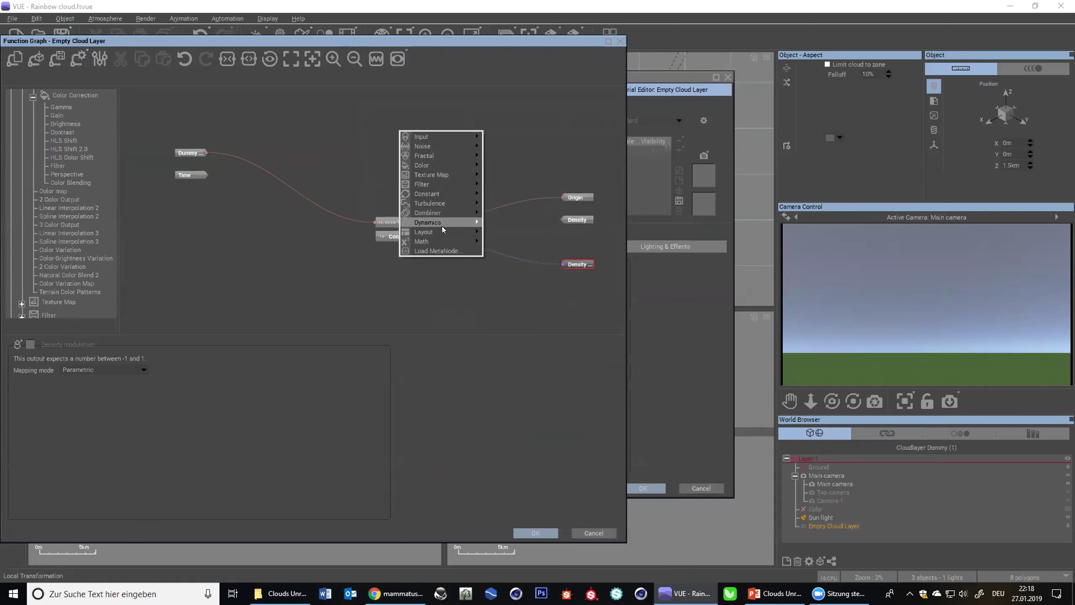
pyautogui.moveTo(456, 240)
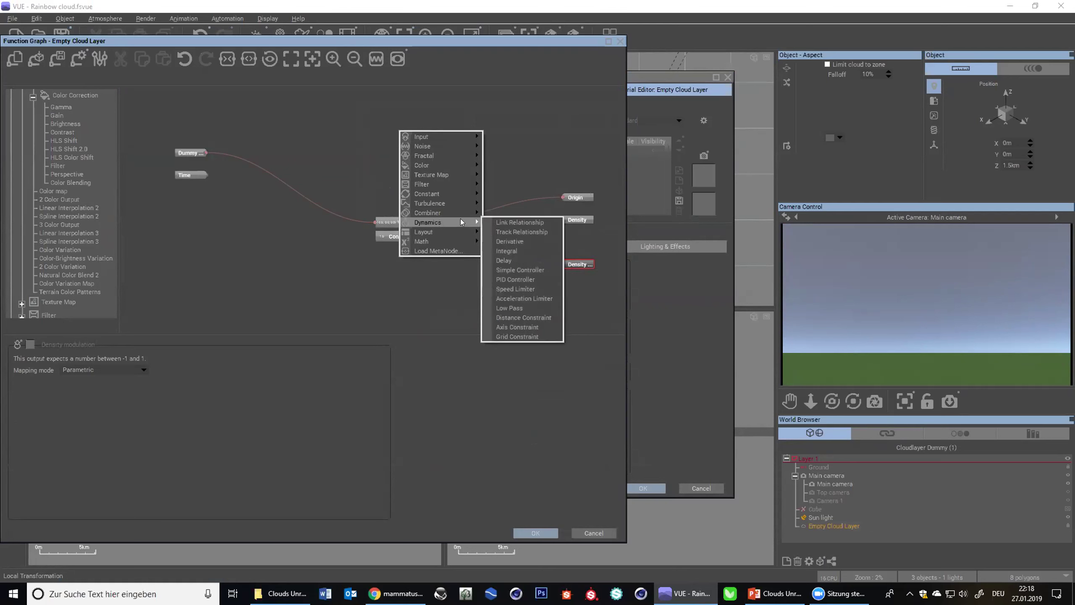
pyautogui.moveTo(449, 153)
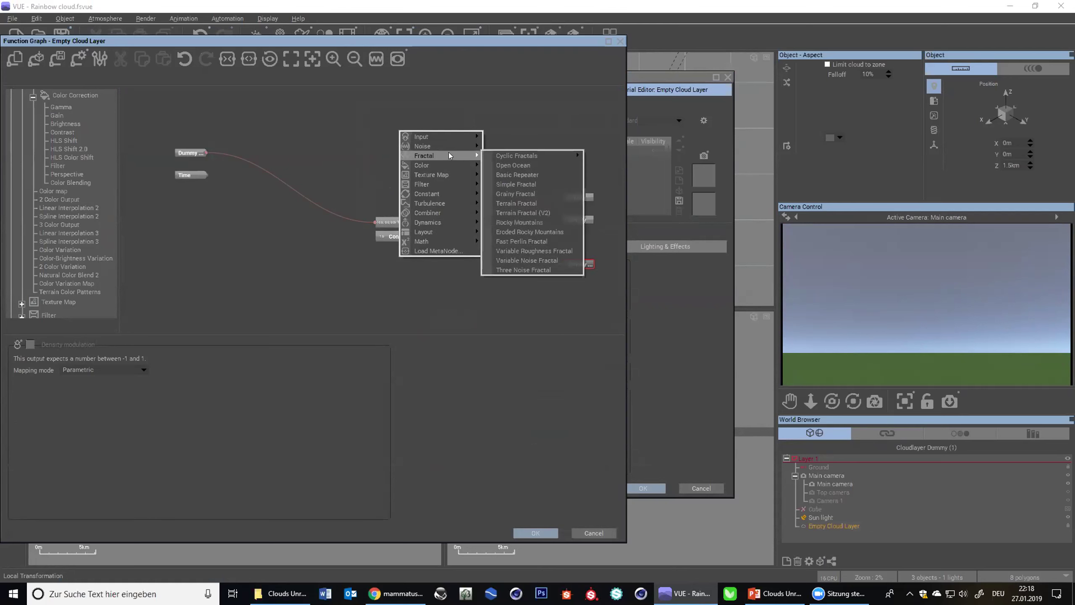
pyautogui.click(513, 184)
pyautogui.moveTo(298, 39); pyautogui.dragTo(459, 43)
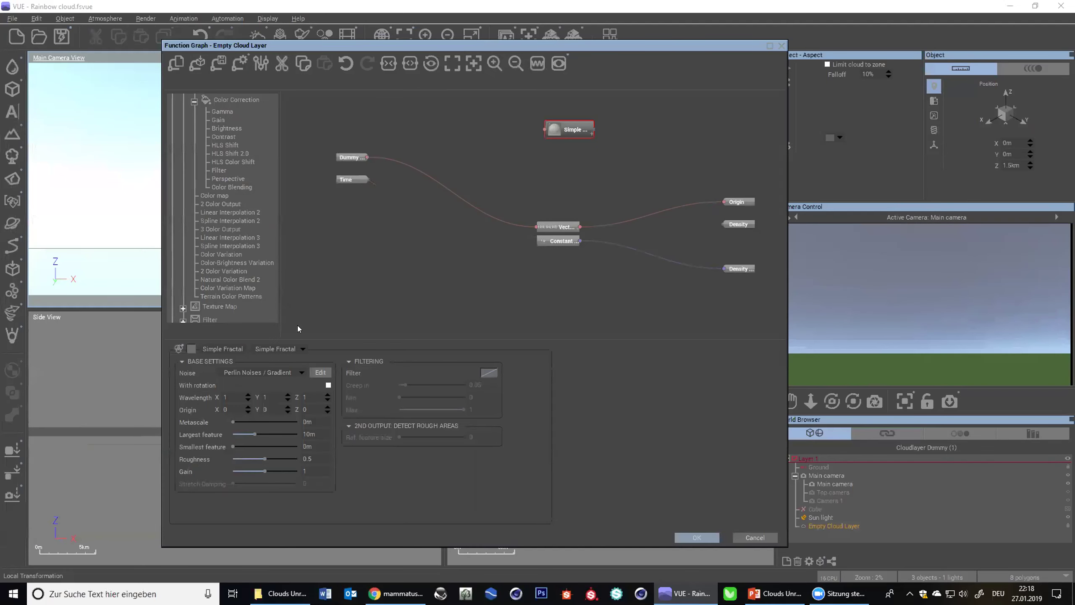
pyautogui.click(291, 347)
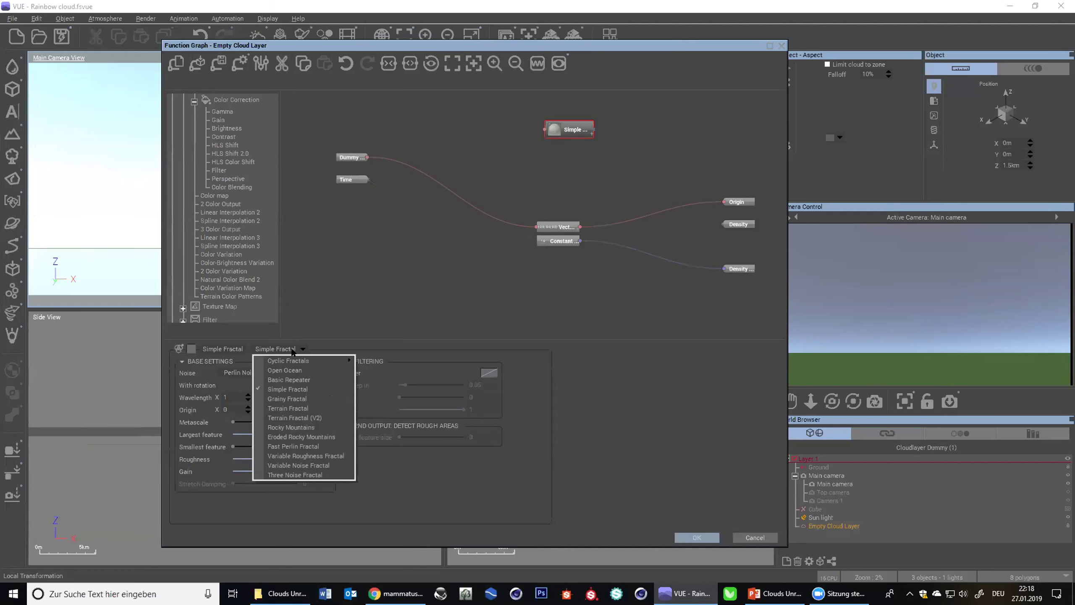
pyautogui.click(283, 398)
# - Connect a new Position input node into the Grainy Fractal's input
pyautogui.moveTo(544, 130); pyautogui.dragTo(424, 166)
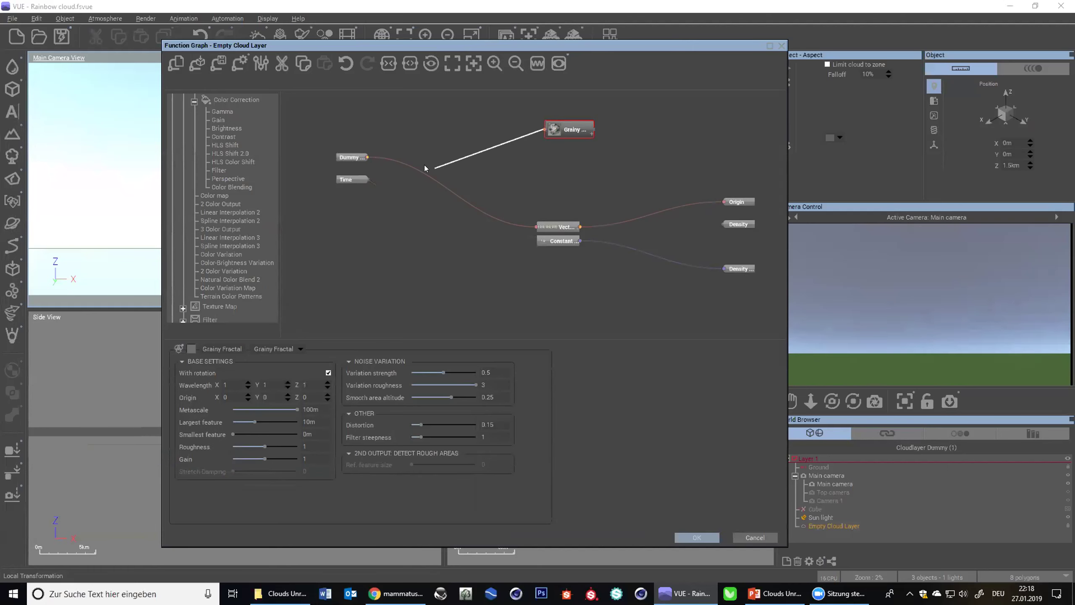
pyautogui.rightClick(415, 137)
pyautogui.moveTo(457, 144)
pyautogui.click(536, 169)
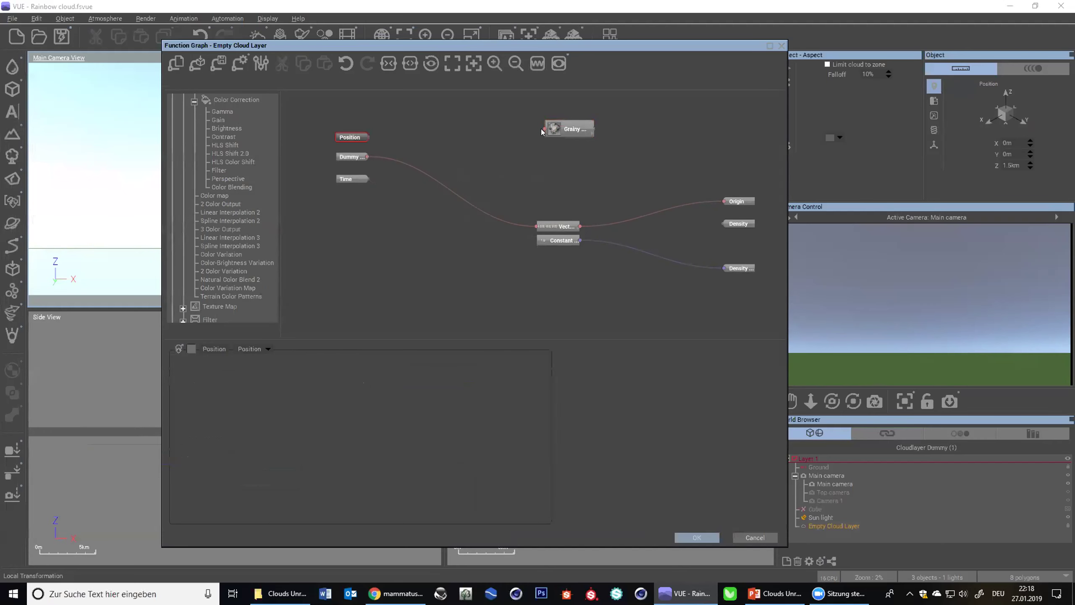
pyautogui.click(570, 137)
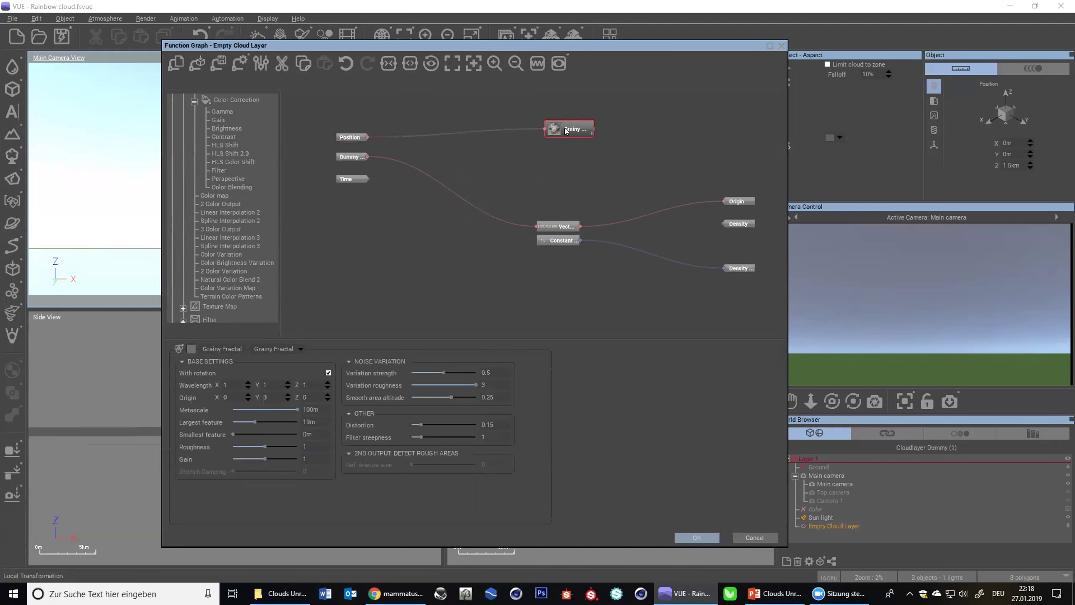
pyautogui.moveTo(566, 131); pyautogui.dragTo(543, 139)
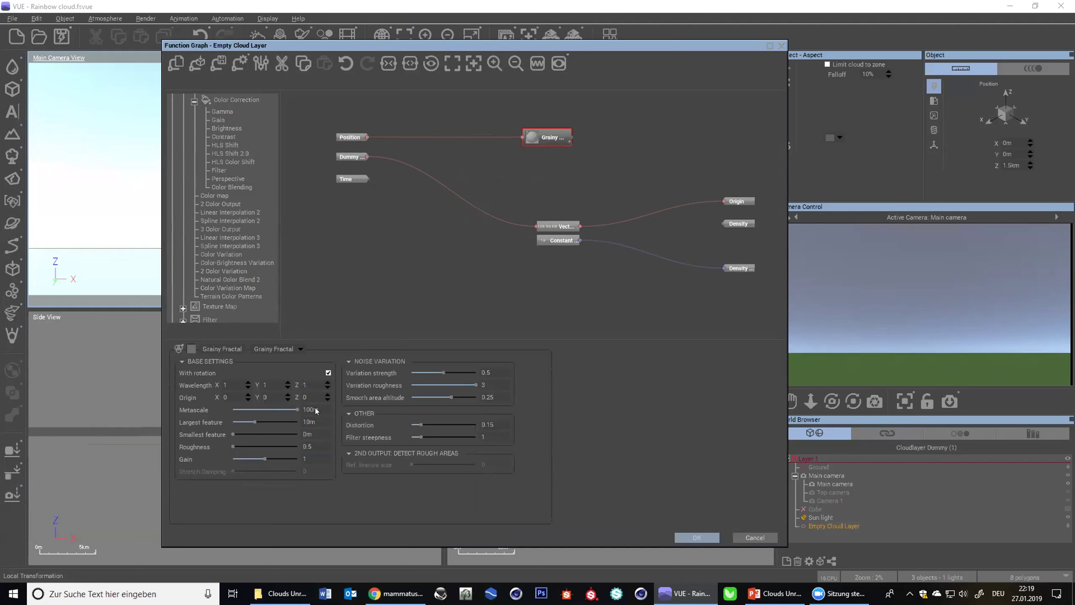
# - Set the Grainy Fractal's metascale to 0m and its X and Y wavelengths to 100
pyautogui.moveTo(316, 411); pyautogui.dragTo(245, 396)
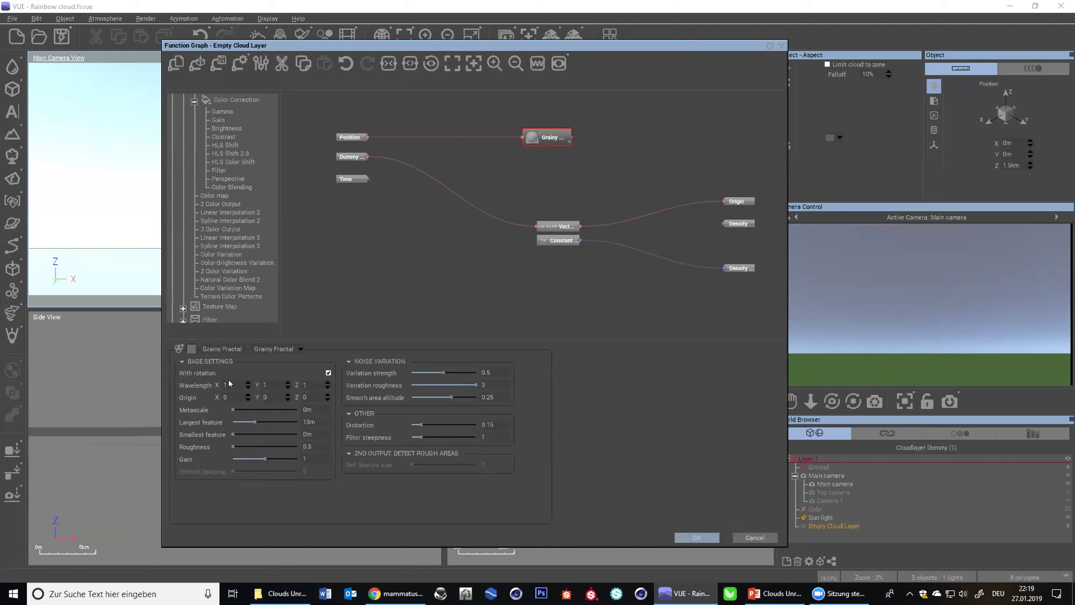
pyautogui.click(229, 384)
pyautogui.write('00')
pyautogui.click(272, 384)
pyautogui.write('00')
pyautogui.click(308, 384)
pyautogui.write('00')
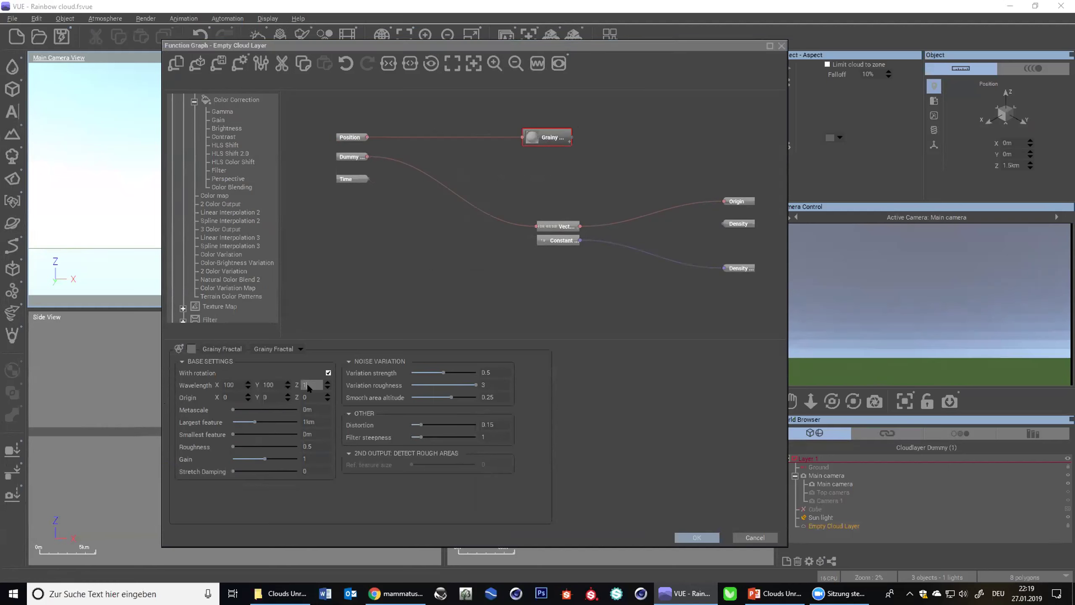
# - Raise the fractal's gain and connect the Density output to Grainy's Altitude output
pyautogui.click(538, 62)
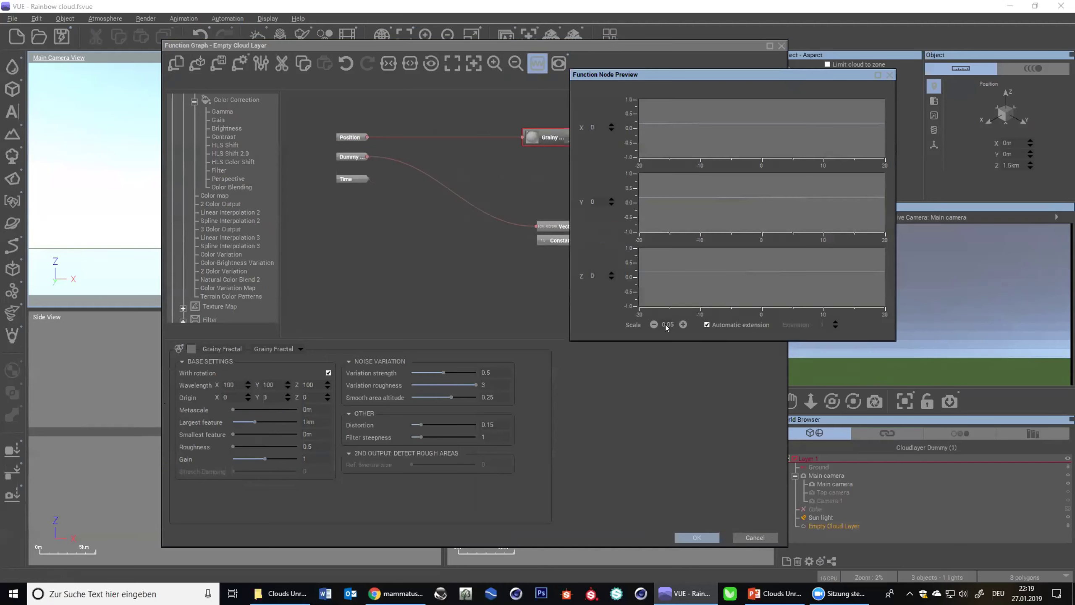
pyautogui.click(648, 323)
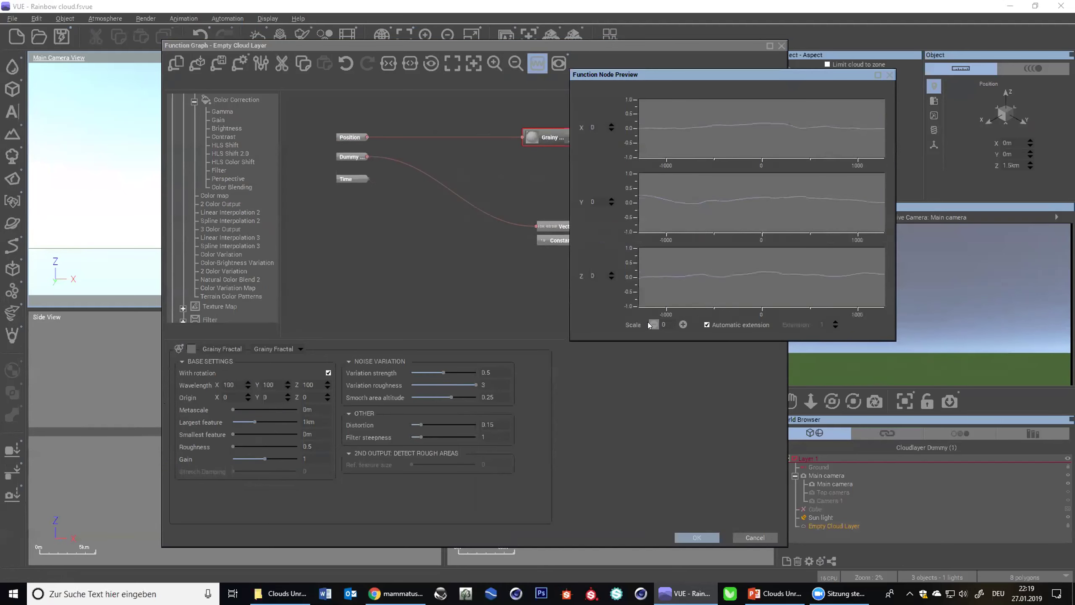
pyautogui.moveTo(272, 455); pyautogui.dragTo(283, 459)
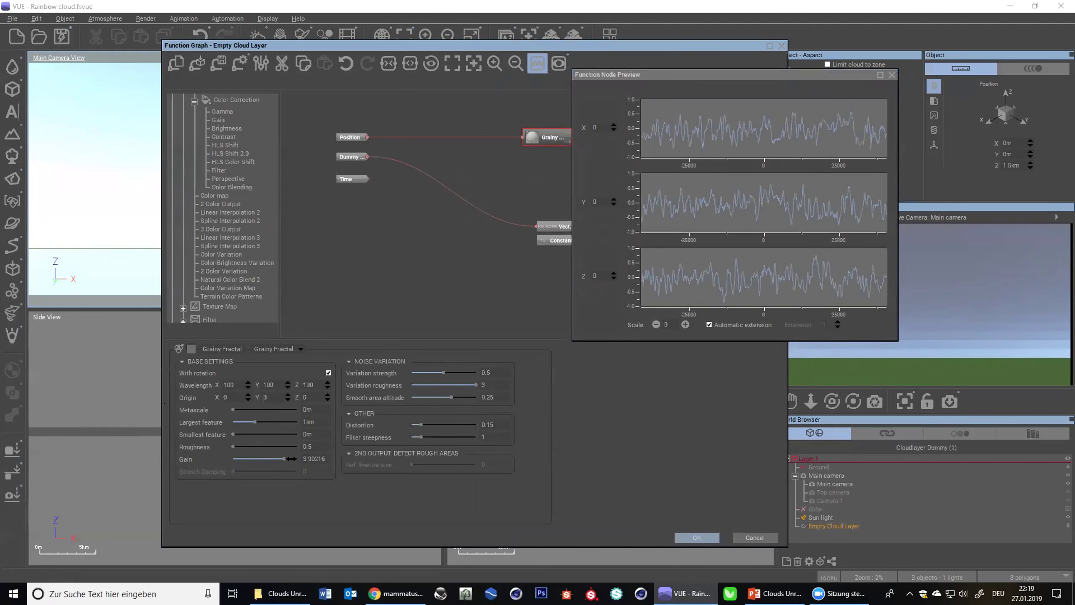
pyautogui.moveTo(681, 76); pyautogui.dragTo(684, 319)
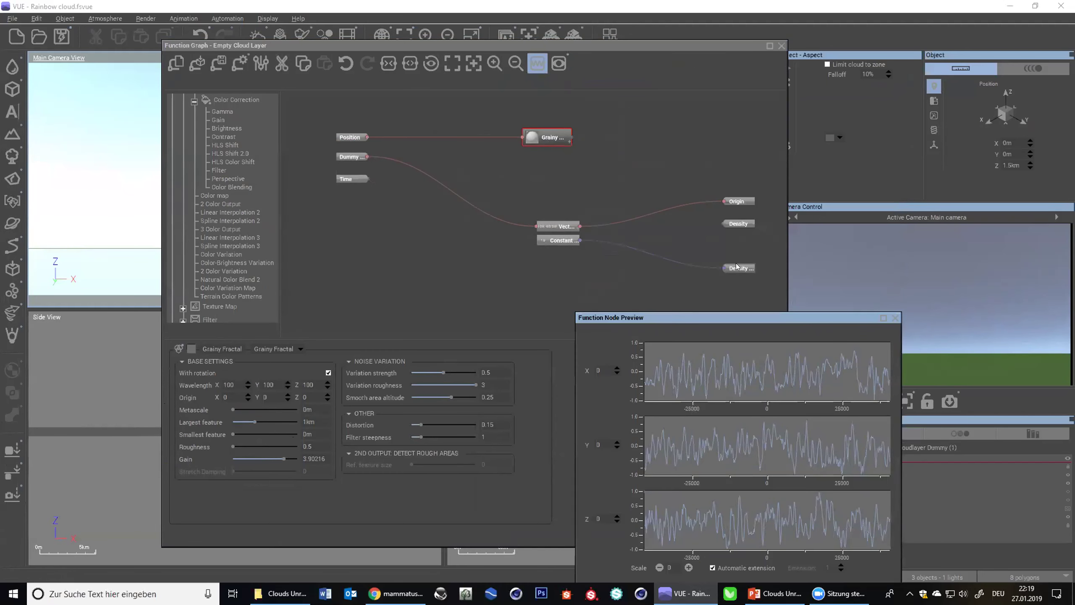
pyautogui.moveTo(725, 268); pyautogui.dragTo(556, 137)
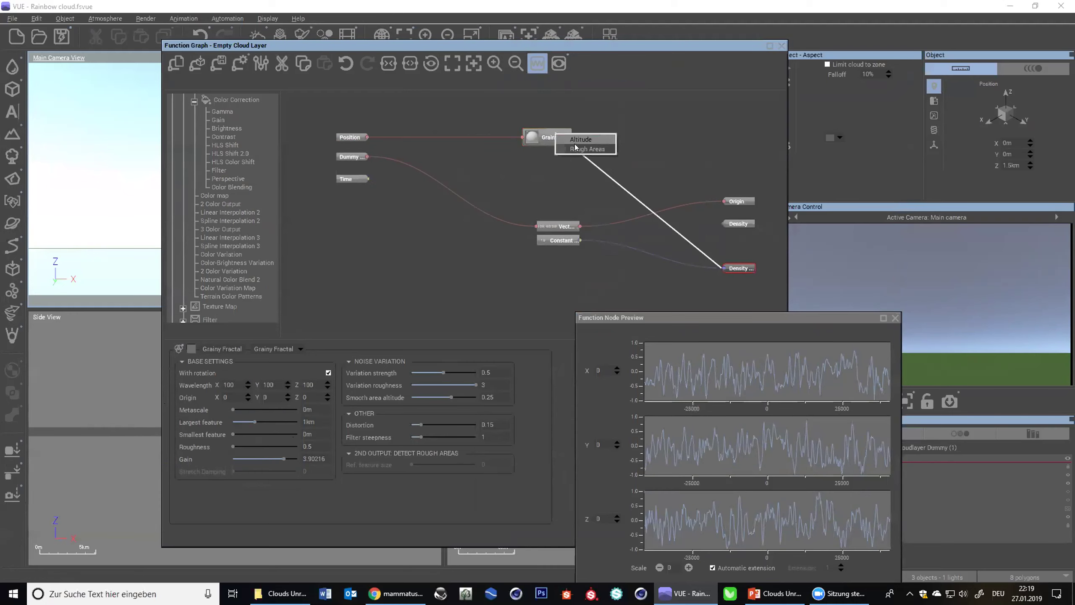
pyautogui.click(580, 139)
pyautogui.moveTo(447, 43); pyautogui.dragTo(457, 2)
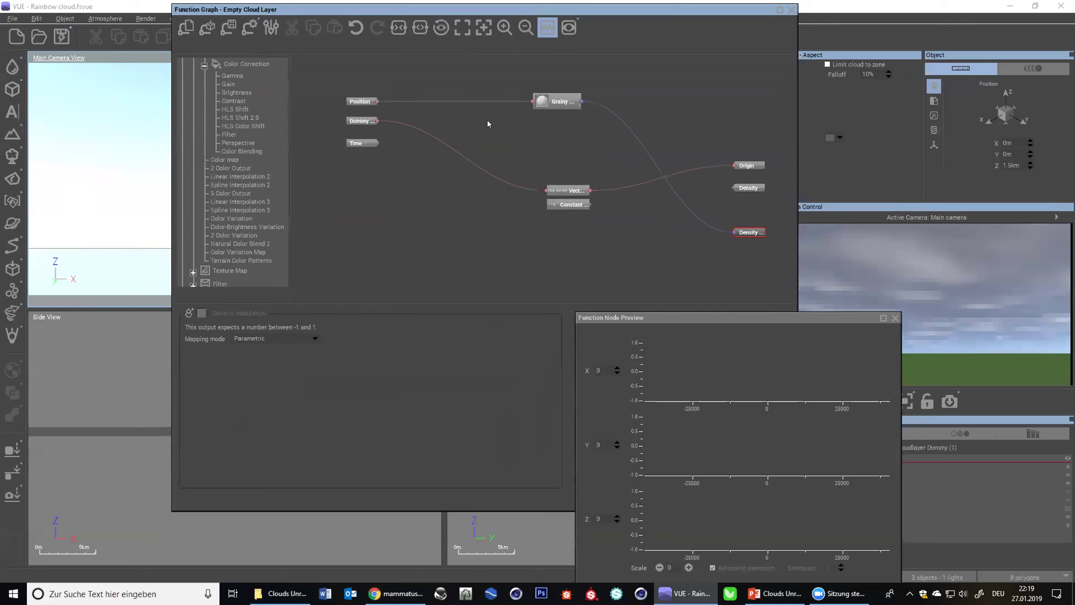
# - Set roughness 0.7, distortion 1, filter steepness 100, then apply the function graph
pyautogui.click(553, 107)
pyautogui.moveTo(274, 409); pyautogui.dragTo(270, 408)
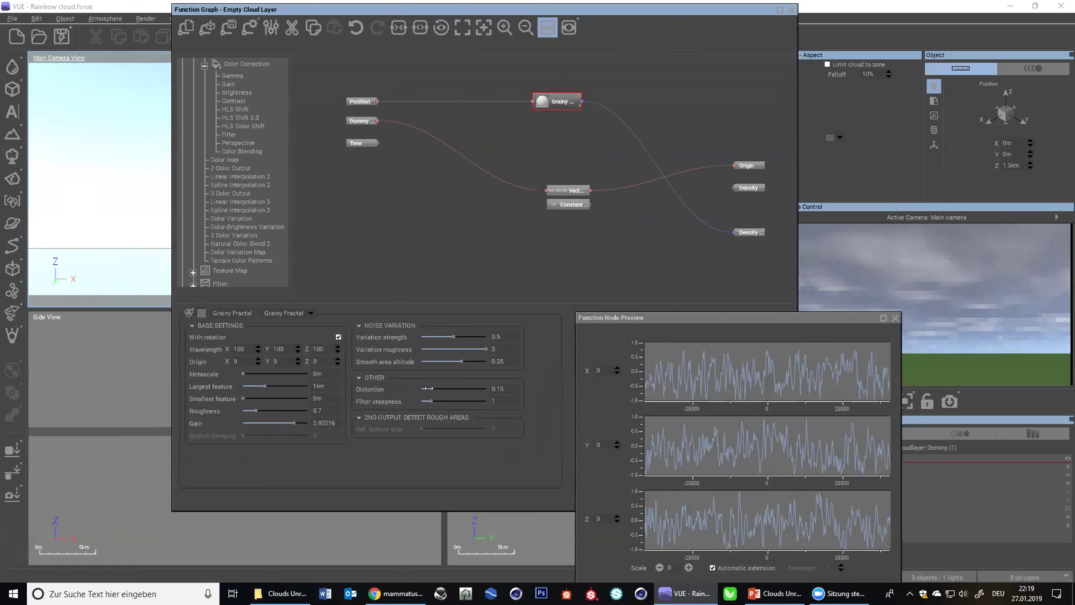
pyautogui.moveTo(497, 388); pyautogui.dragTo(498, 390)
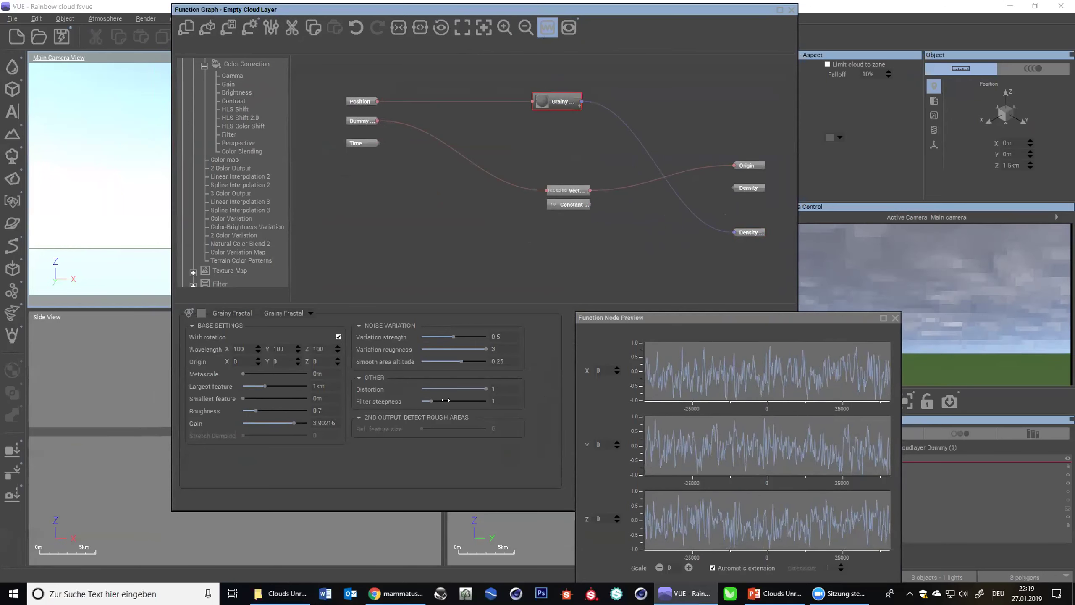
pyautogui.moveTo(526, 396); pyautogui.dragTo(711, 355)
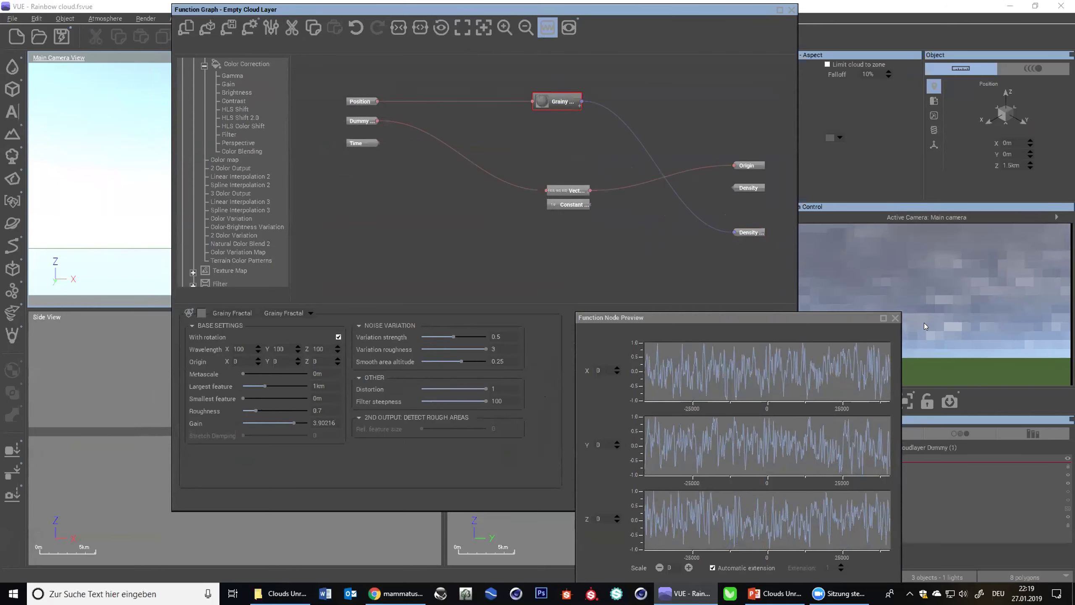
pyautogui.click(894, 318)
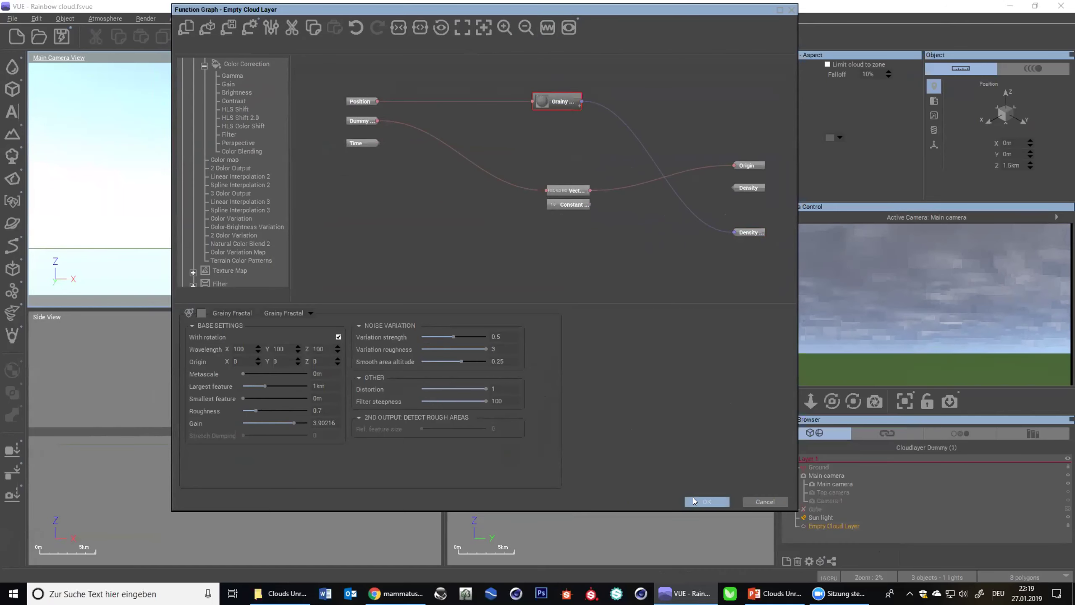
pyautogui.click(694, 500)
# - Lower the Empty Cloud Layer to 37.6m height and about 69% cover, then return to its advanced material
pyautogui.click(433, 89)
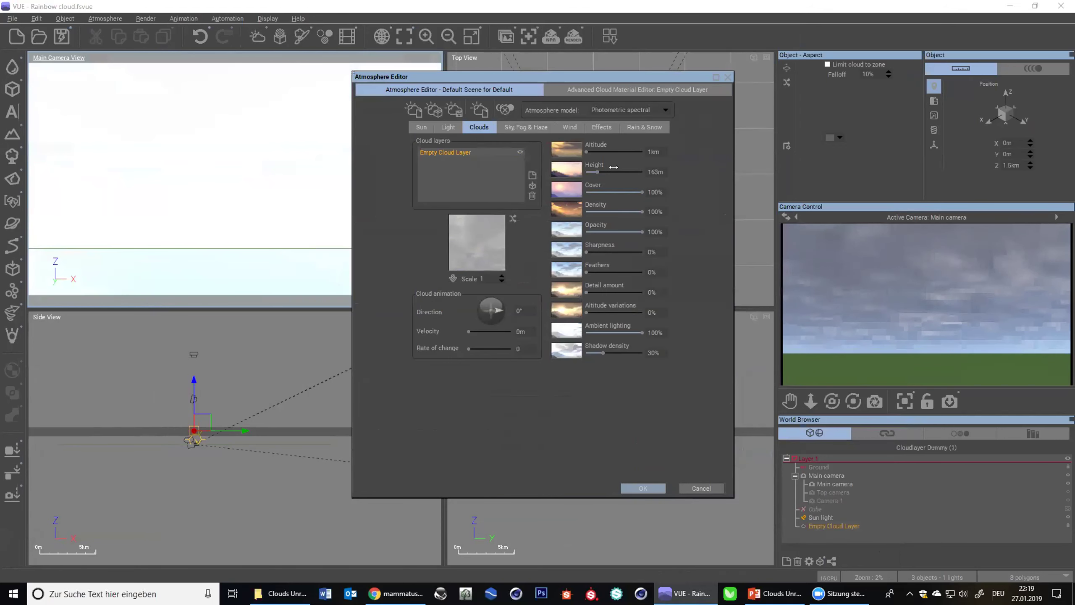
pyautogui.moveTo(613, 167); pyautogui.dragTo(610, 166)
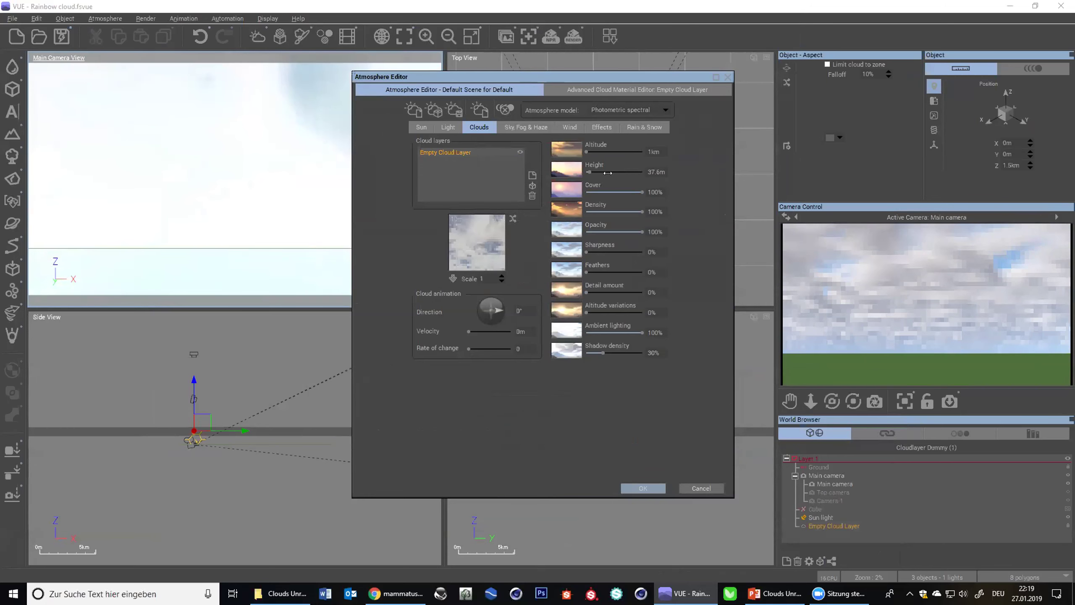
pyautogui.moveTo(635, 190)
pyautogui.mouseDown()
pyautogui.moveTo(608, 189)
pyautogui.moveTo(625, 191)
pyautogui.mouseUp()
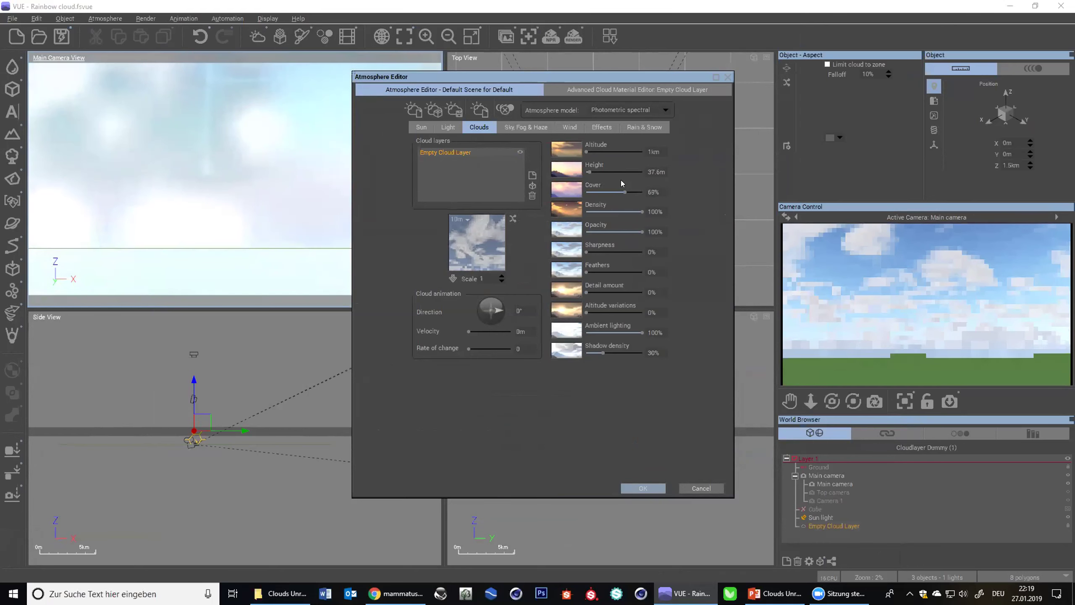
pyautogui.click(619, 87)
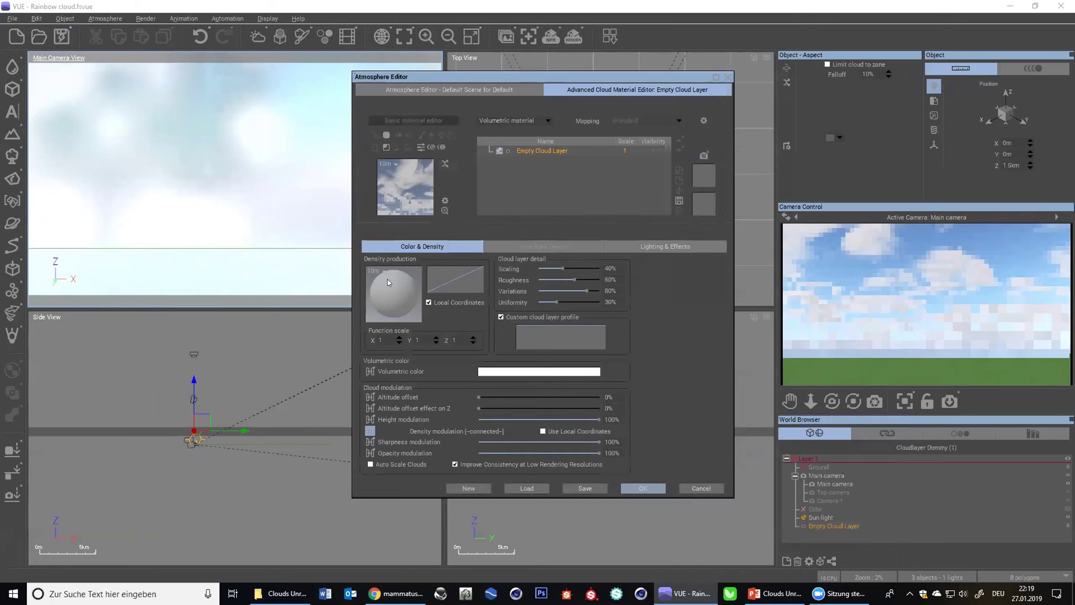
# - Give the density's Grainy Fractal gain 6.30958, metascale 951.7m and roughness about 0.87, then apply the graph
pyautogui.rightClick(402, 300)
pyautogui.click(423, 306)
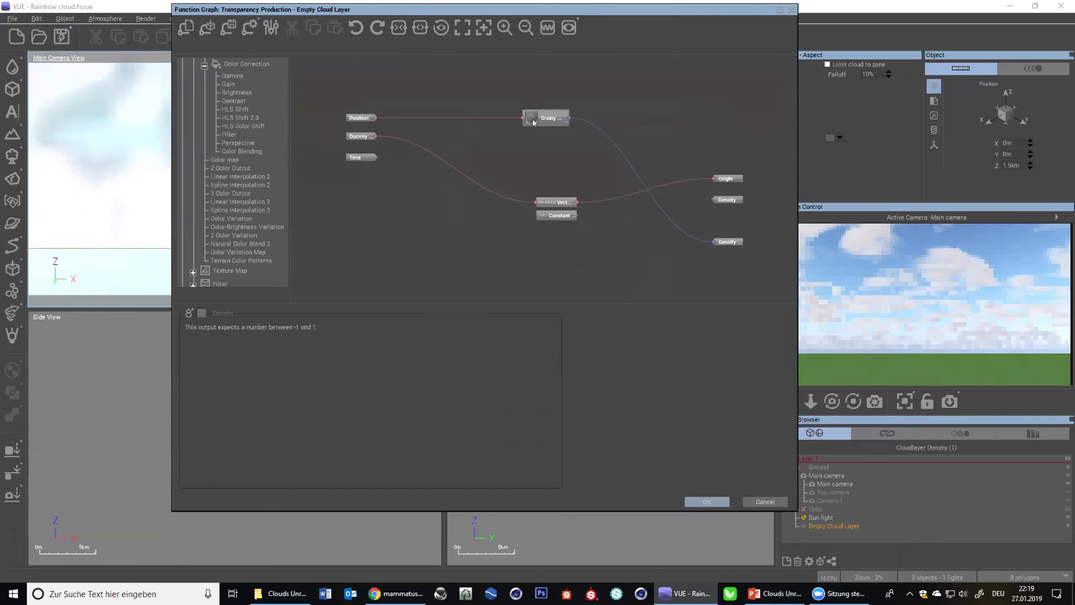
pyautogui.click(532, 121)
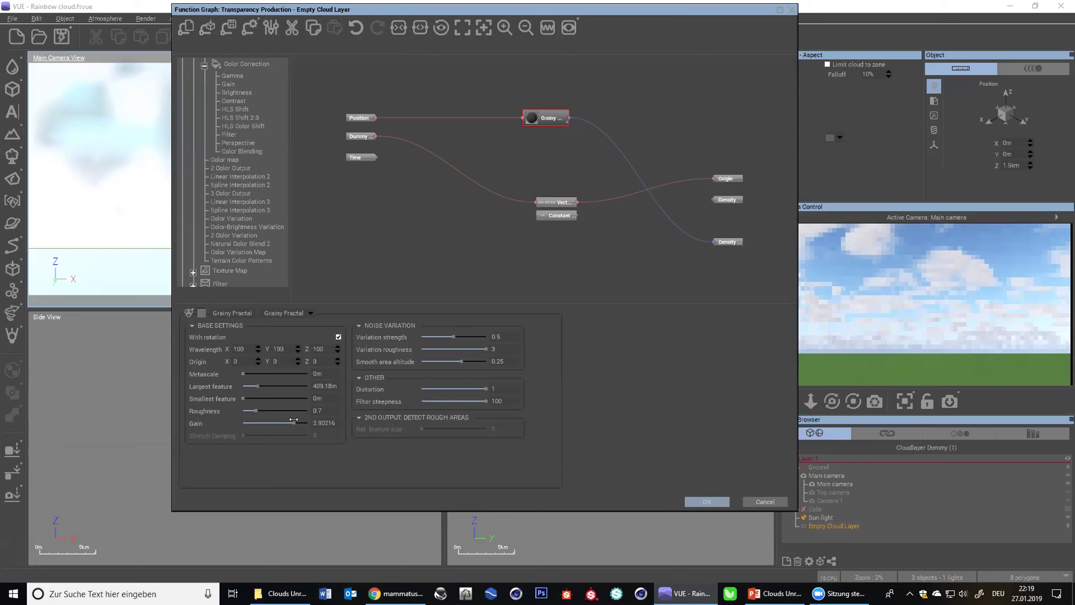
pyautogui.moveTo(293, 419); pyautogui.dragTo(300, 419)
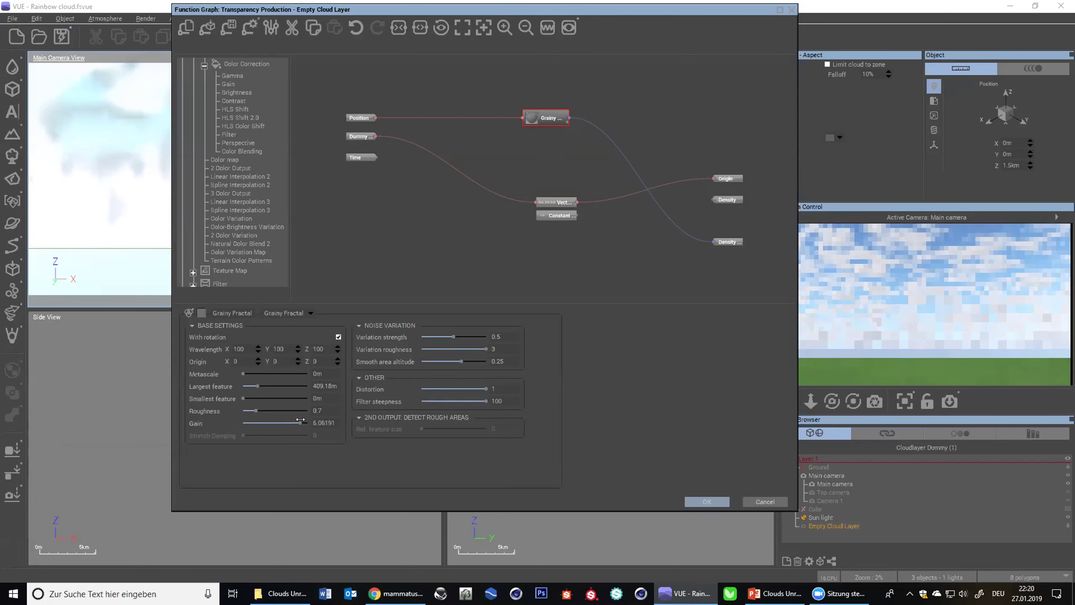
pyautogui.moveTo(292, 370); pyautogui.dragTo(265, 377)
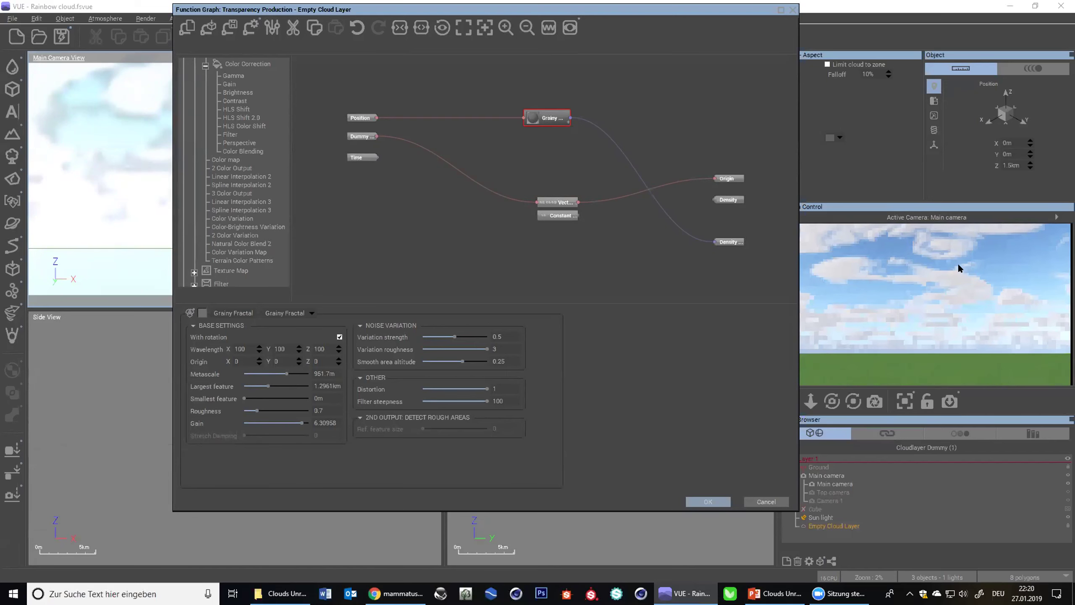
pyautogui.moveTo(266, 406); pyautogui.dragTo(267, 404)
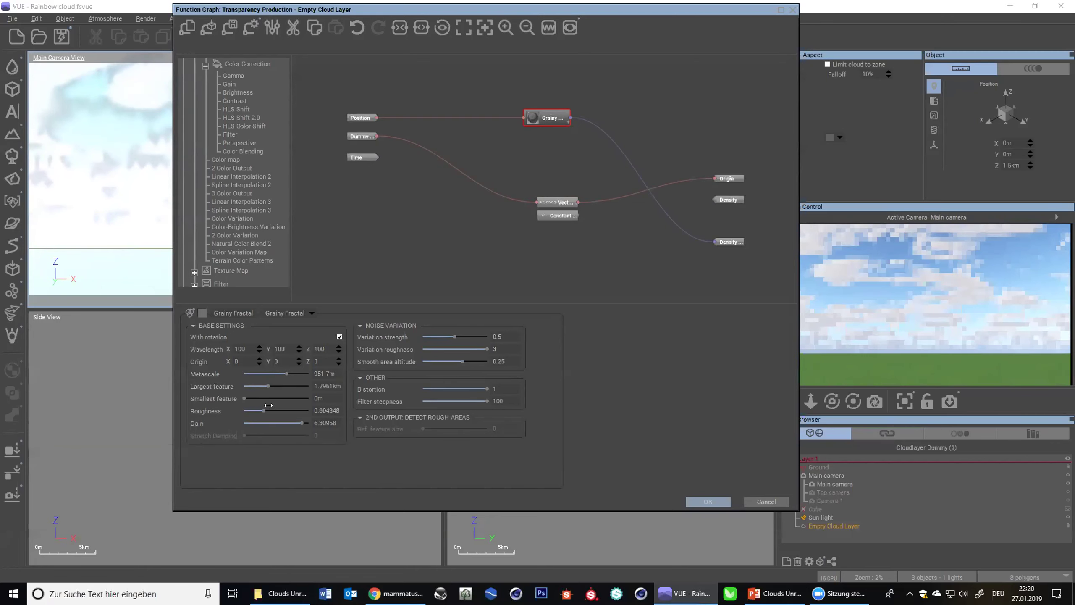
pyautogui.moveTo(270, 407); pyautogui.dragTo(542, 400)
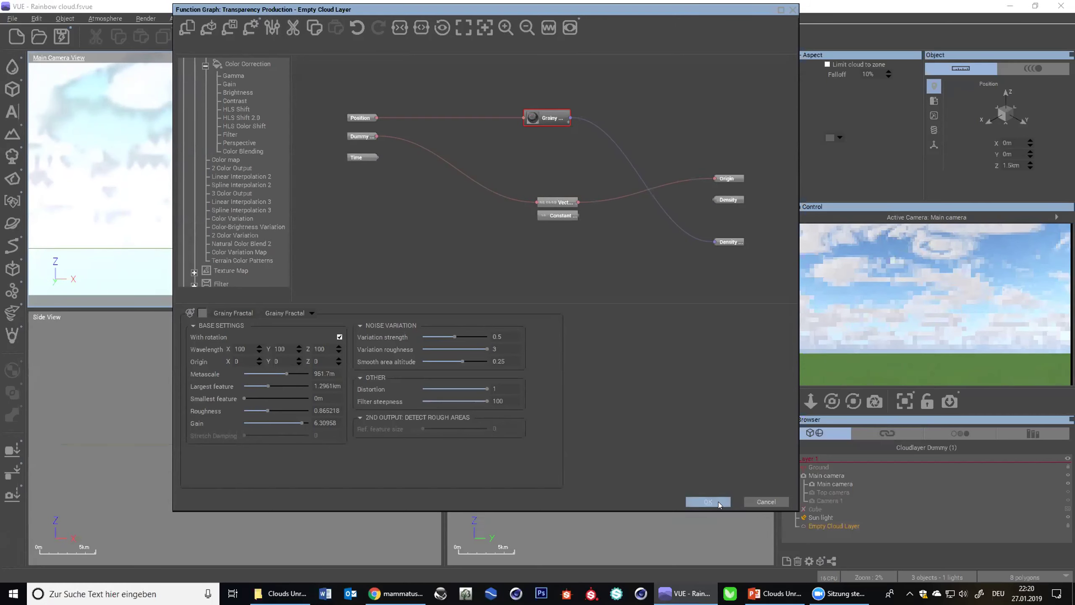
pyautogui.click(718, 502)
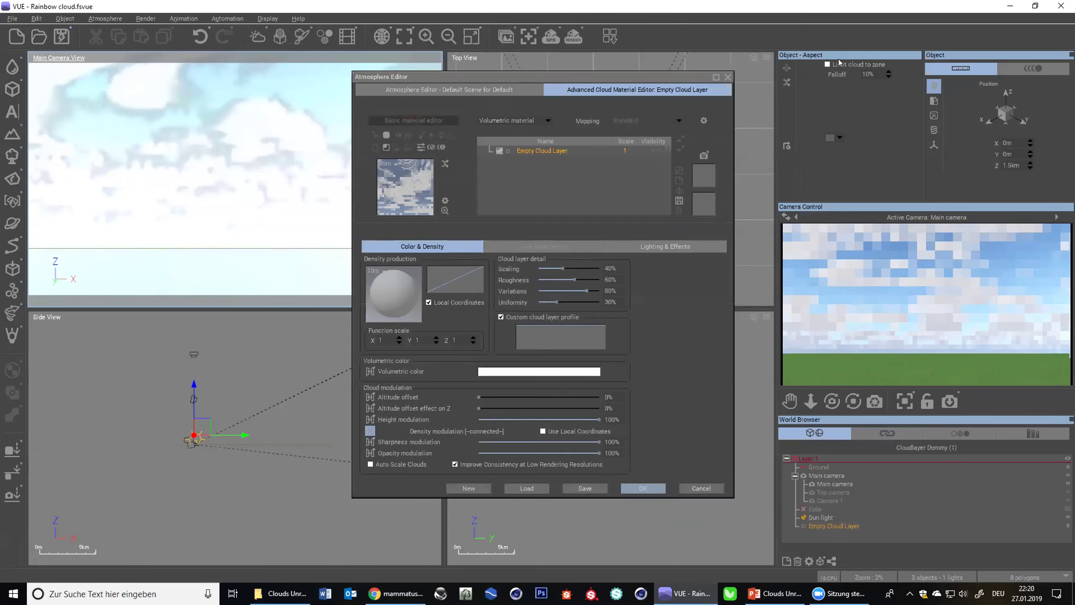
# - Confine the clouds to a zone, enlarge it and move it to about X 1.47 km, Y 13 km
pyautogui.click(826, 64)
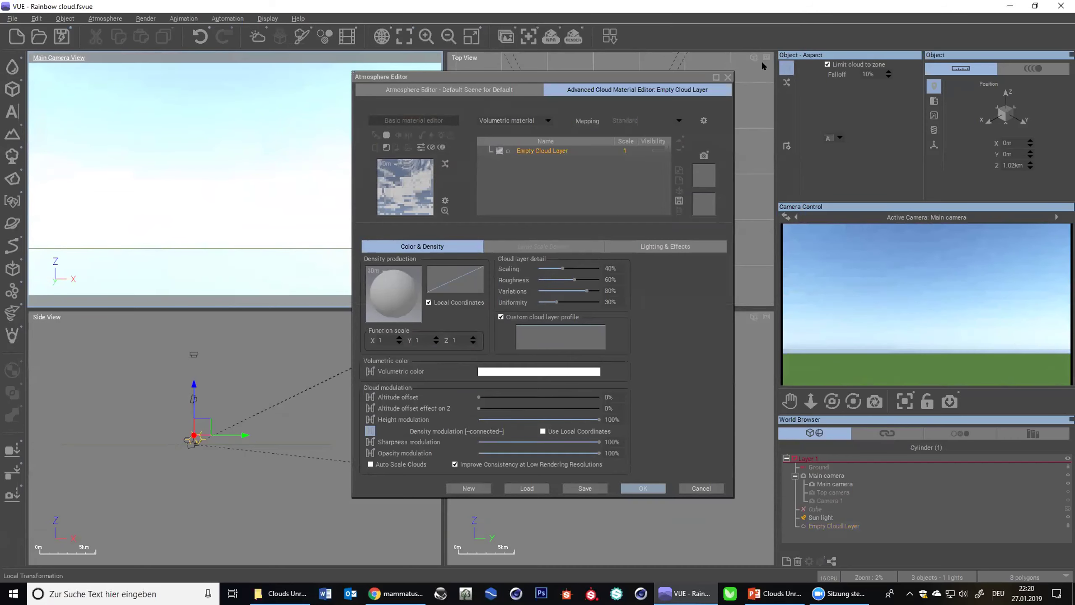
pyautogui.moveTo(529, 77); pyautogui.dragTo(308, 166)
pyautogui.click(597, 214)
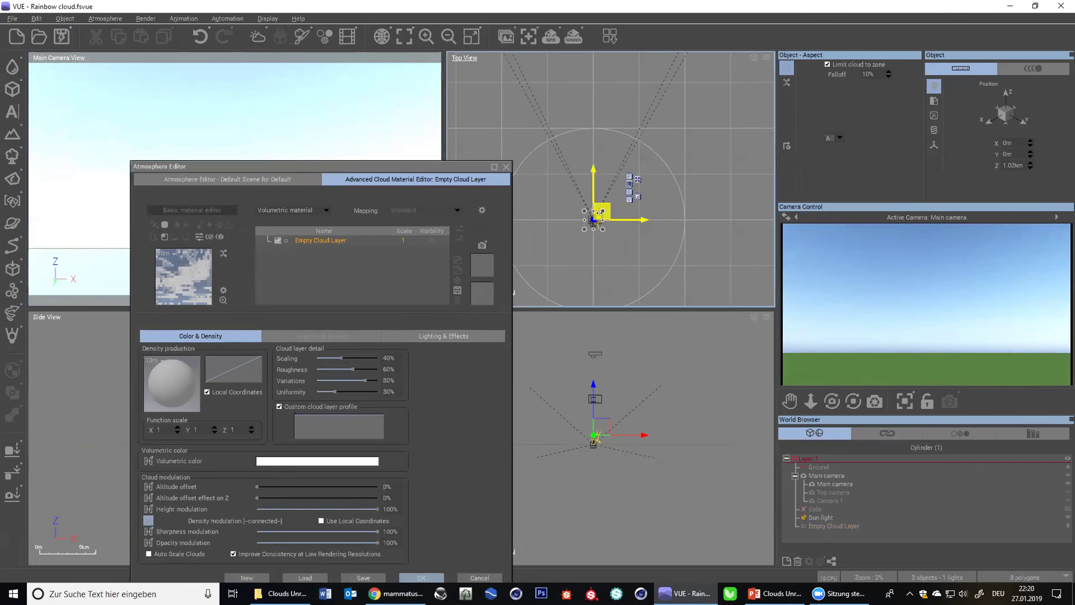
pyautogui.moveTo(613, 229); pyautogui.dragTo(569, 60)
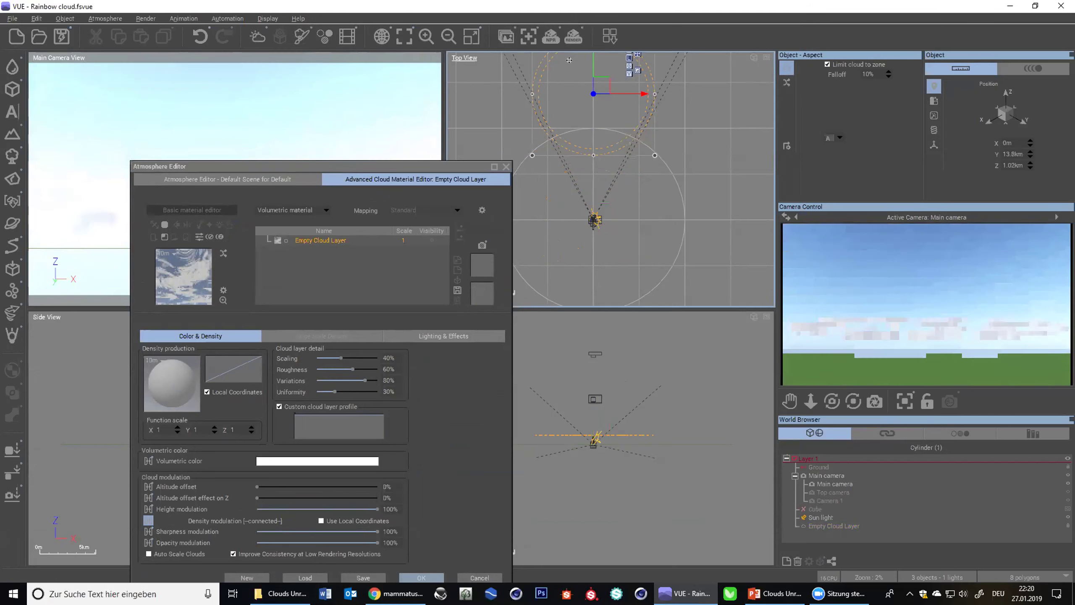
pyautogui.moveTo(656, 156); pyautogui.dragTo(690, 190)
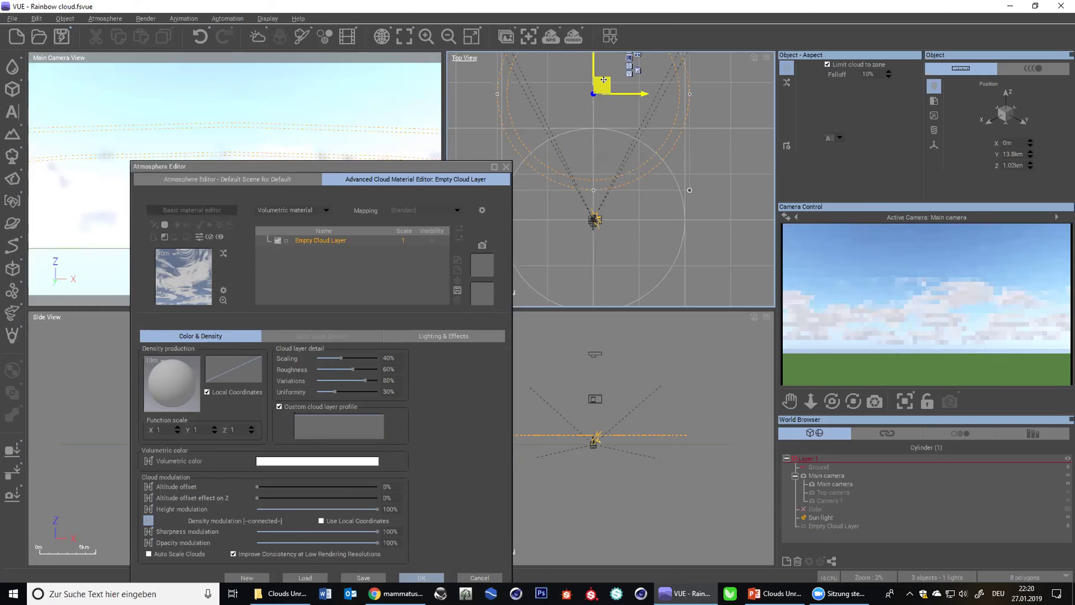
pyautogui.moveTo(607, 85); pyautogui.dragTo(622, 92)
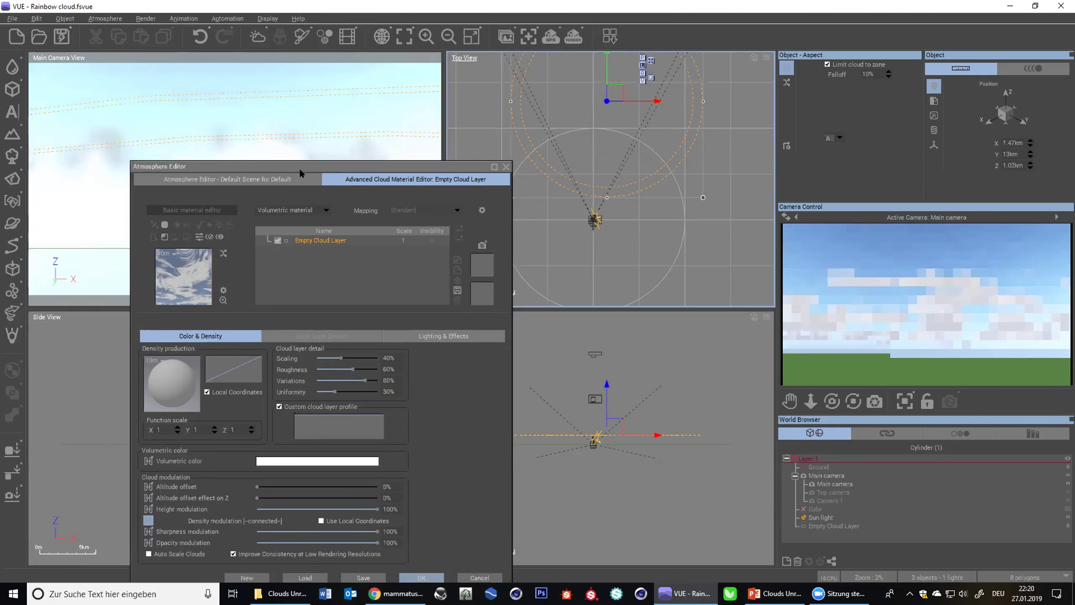
pyautogui.moveTo(299, 168); pyautogui.dragTo(395, 75)
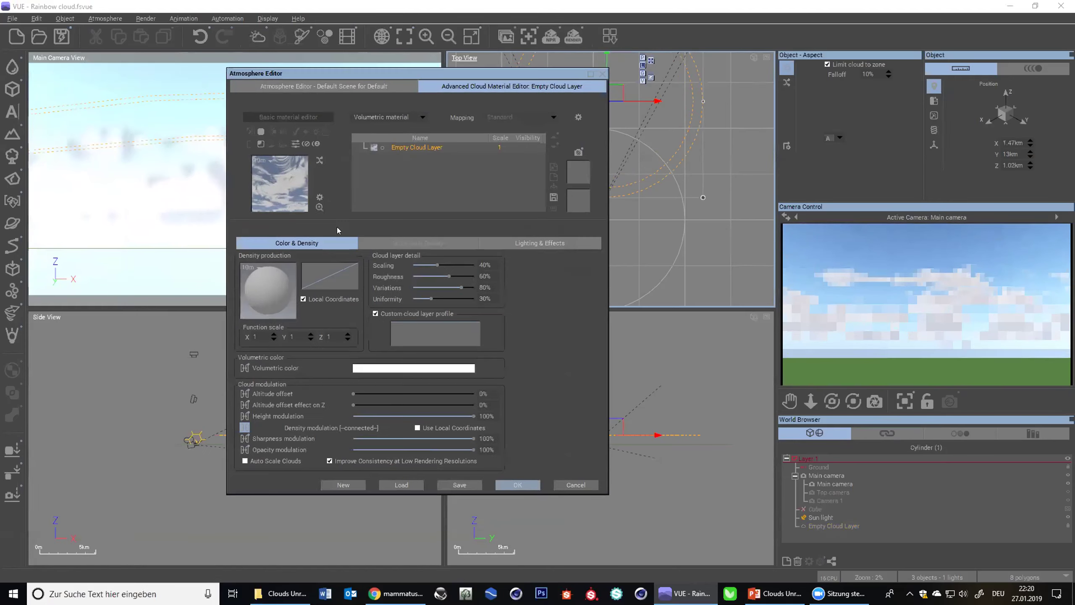
# - Add a Color Map node to the cloud layer's function graph
pyautogui.click(245, 368)
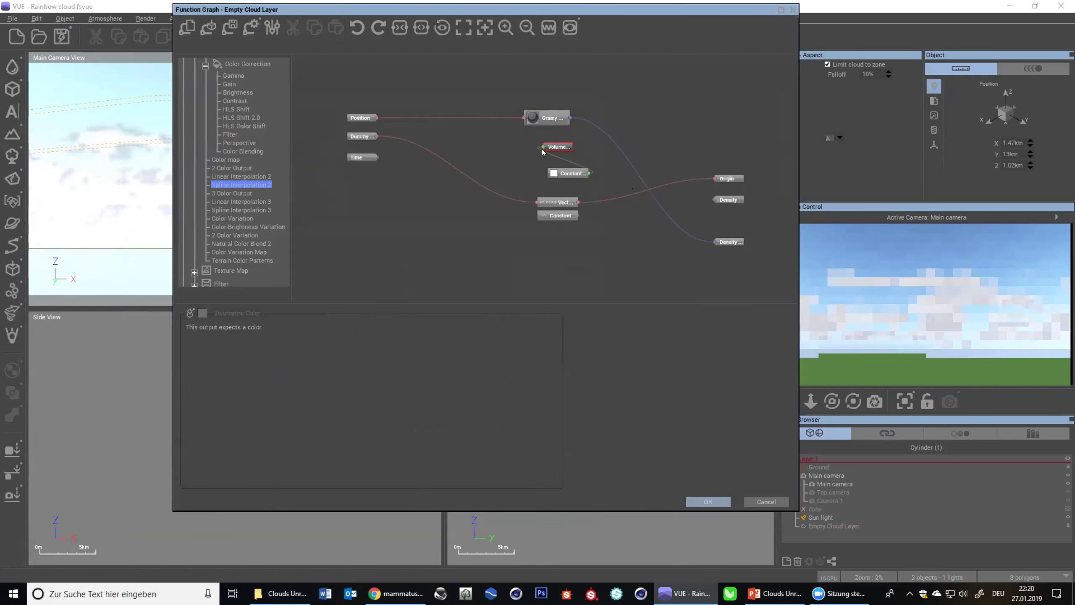
pyautogui.moveTo(544, 148); pyautogui.dragTo(753, 127)
pyautogui.rightClick(681, 97)
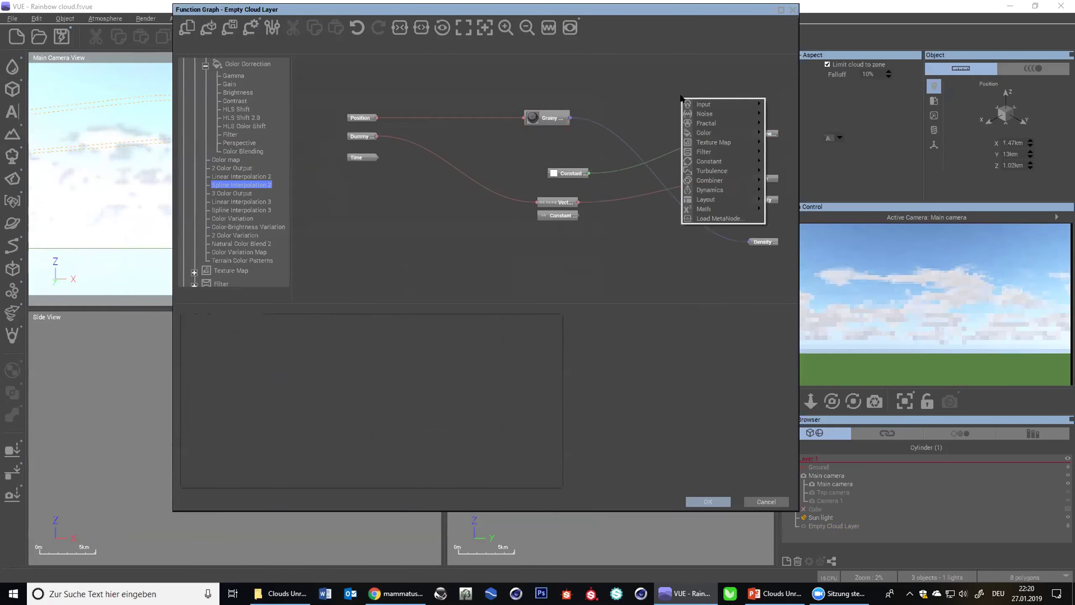
pyautogui.moveTo(739, 134)
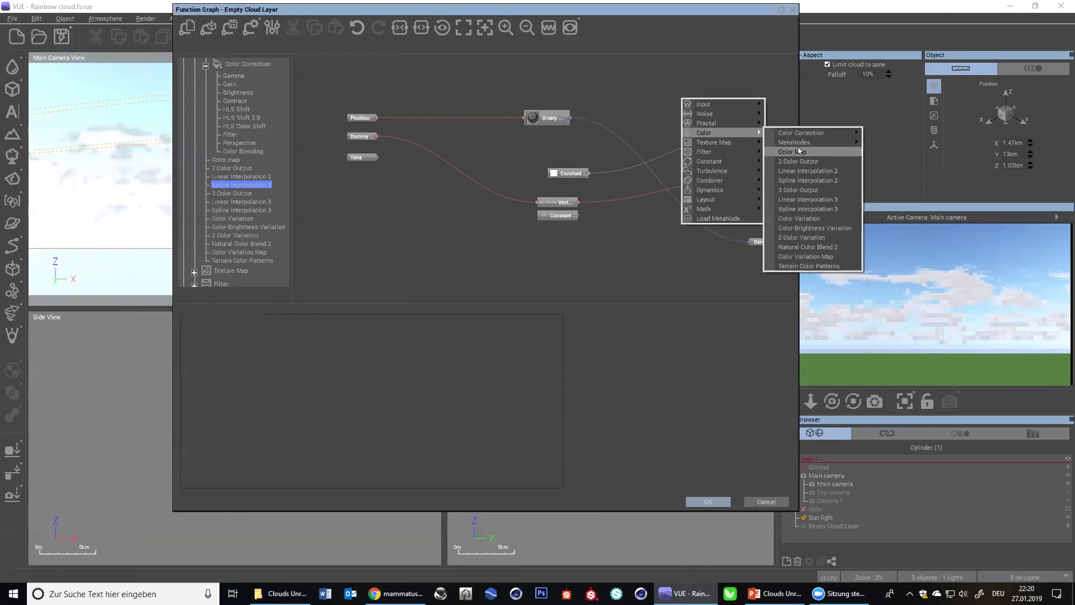
pyautogui.click(797, 149)
# - Set the Color map gradient's starting keycolor to magenta
pyautogui.click(229, 327)
pyautogui.click(250, 332)
pyautogui.click(480, 333)
pyautogui.click(499, 339)
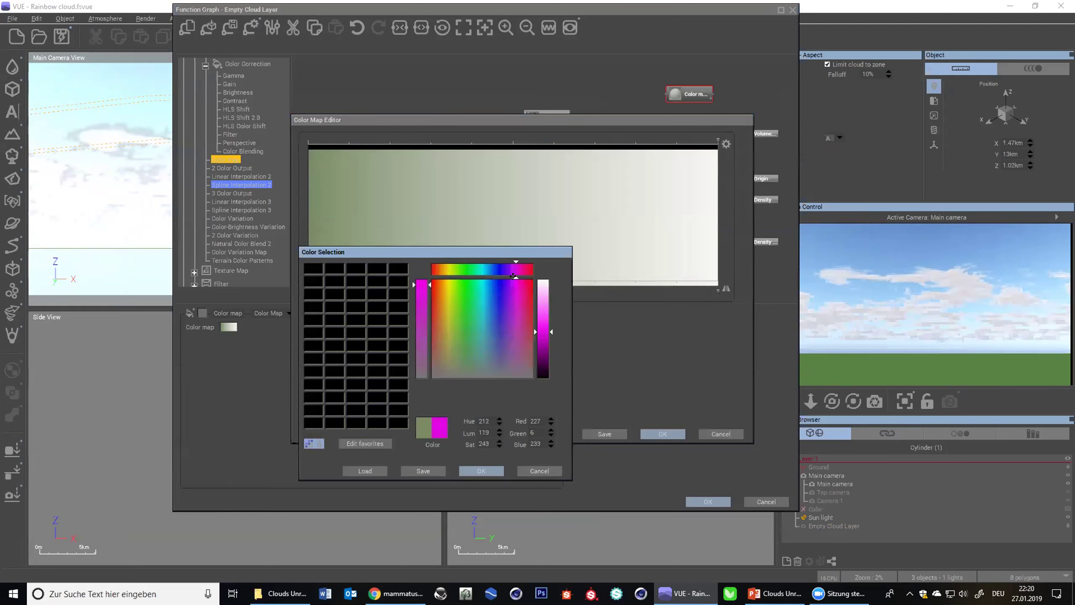
pyautogui.click(488, 471)
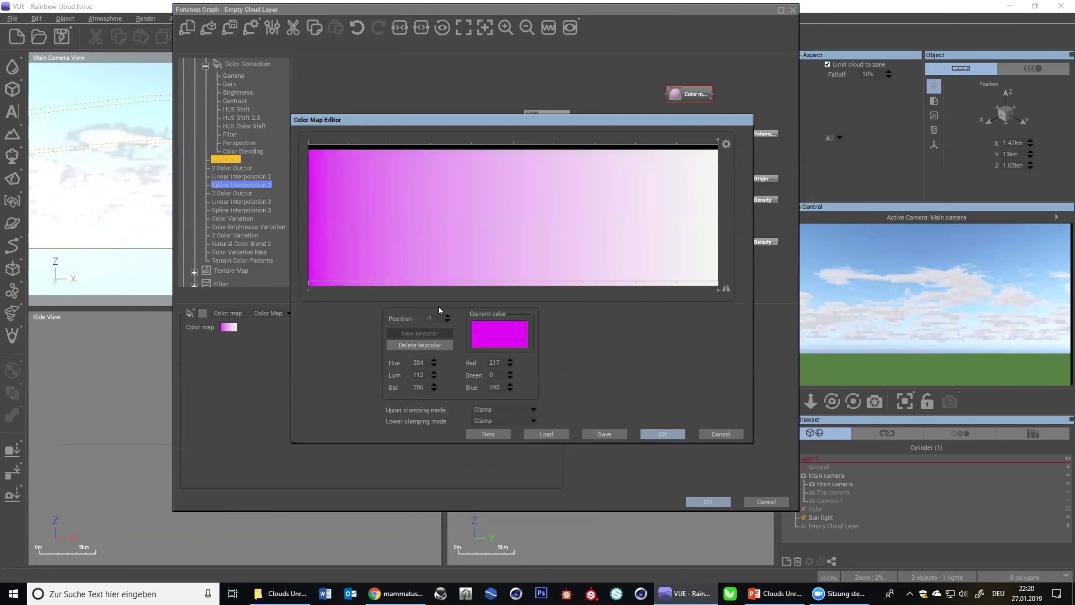
# - Add a bright, saturated green keycolor in the middle of the gradient
pyautogui.click(475, 291)
pyautogui.click(430, 333)
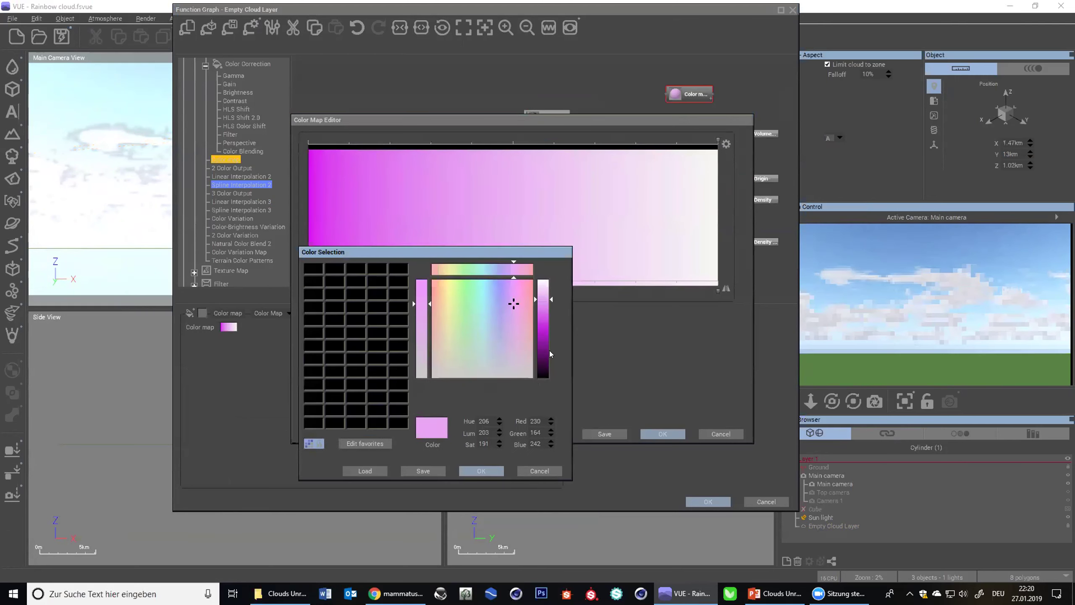
pyautogui.moveTo(549, 353); pyautogui.dragTo(550, 338)
pyautogui.click(460, 348)
pyautogui.moveTo(460, 345); pyautogui.dragTo(469, 300)
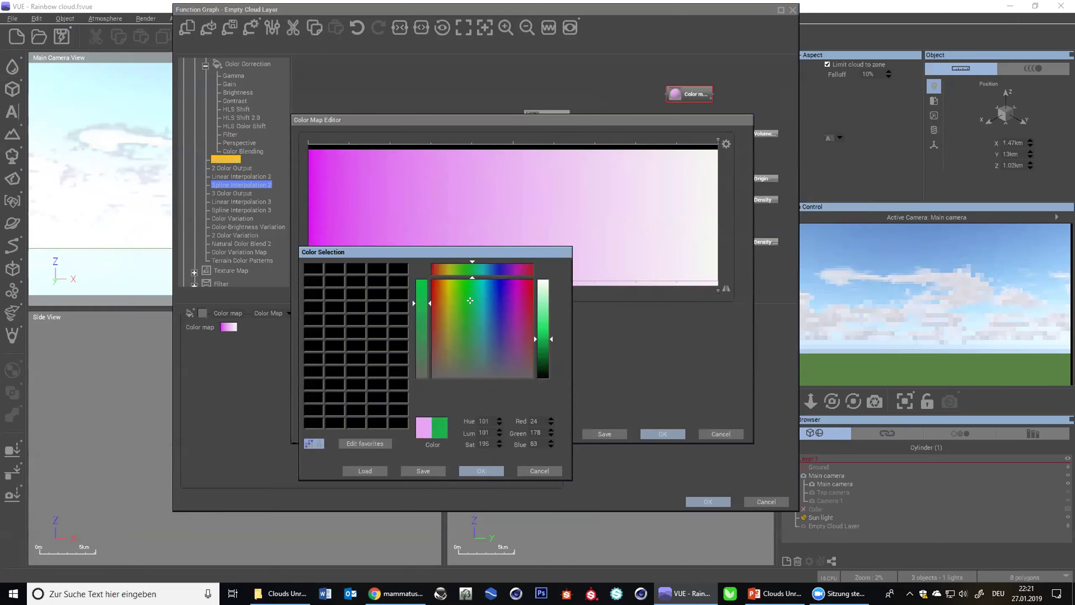
pyautogui.click(477, 468)
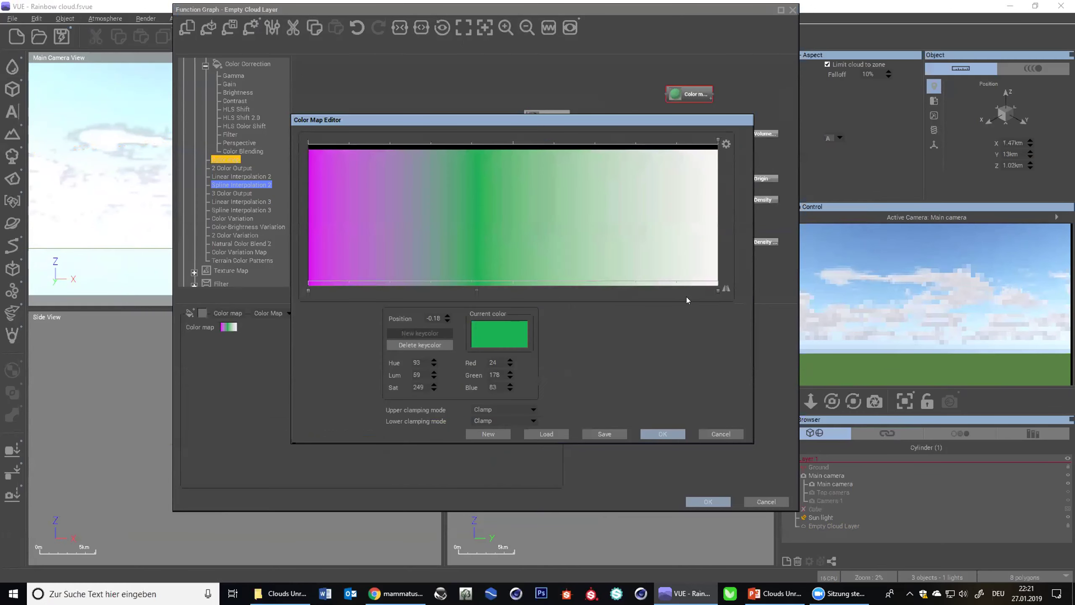
# - Make the gradient's end keycolor cyan and confirm the colour map
pyautogui.click(716, 290)
pyautogui.rightClick(483, 336)
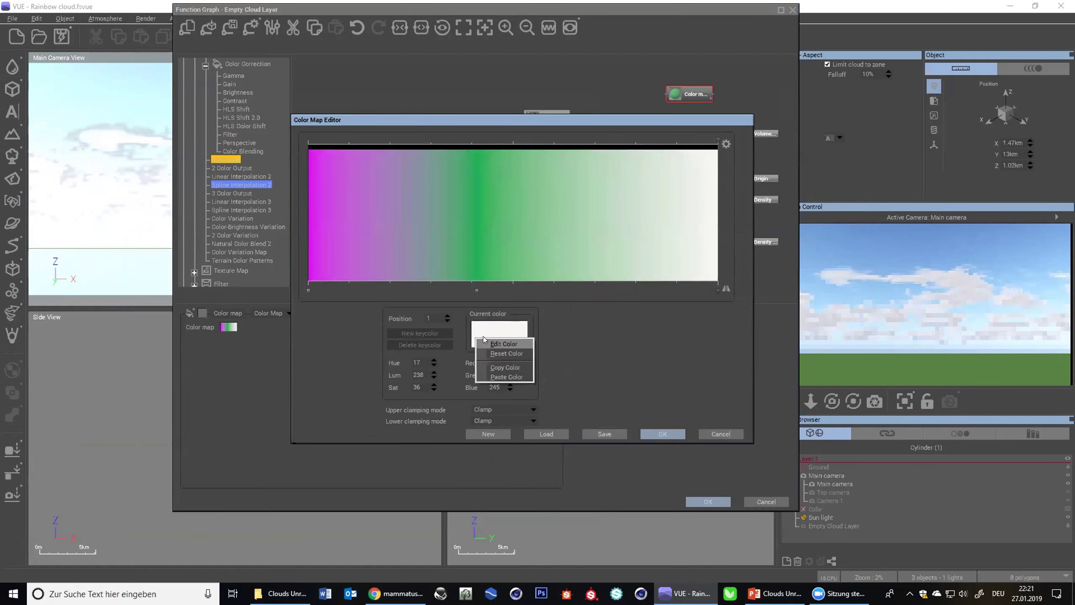
pyautogui.click(490, 343)
pyautogui.click(546, 344)
pyautogui.click(480, 276)
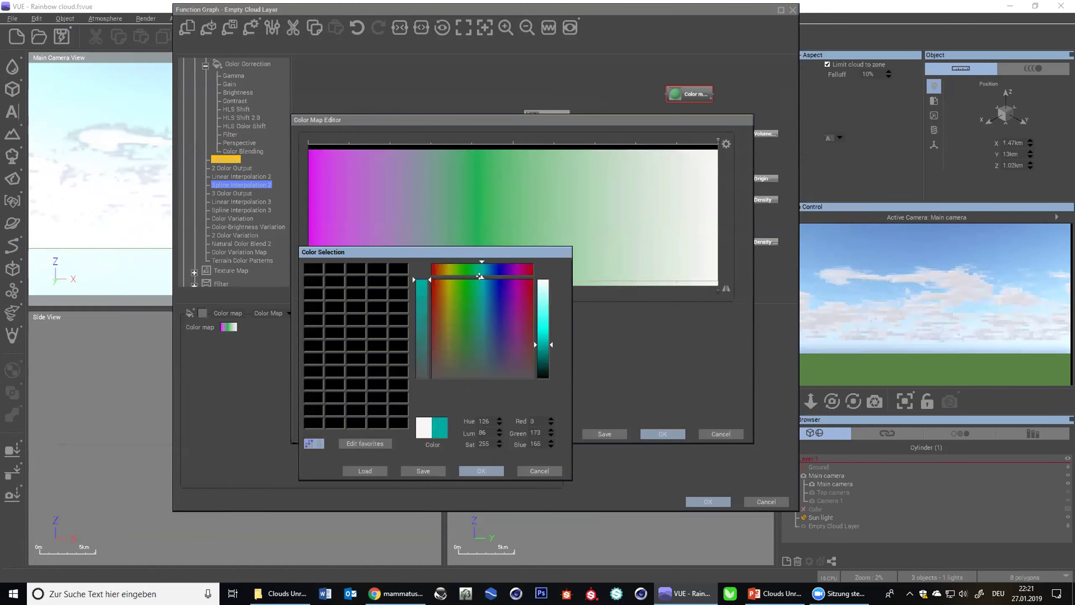
pyautogui.click(482, 297)
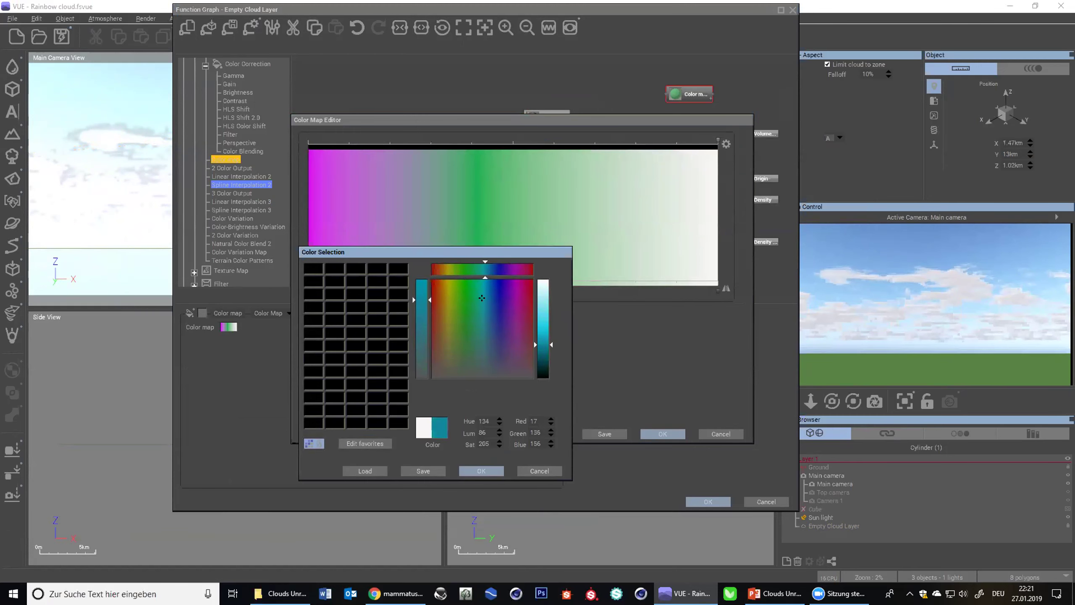
pyautogui.click(546, 336)
pyautogui.click(482, 470)
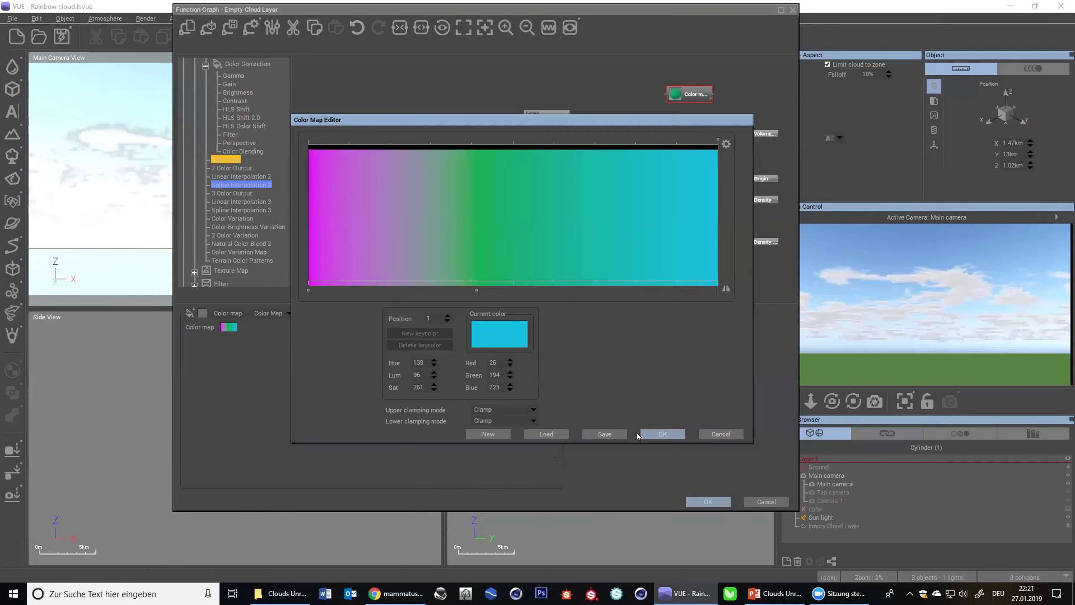
pyautogui.click(658, 434)
# - Feed Grainy into the Color map node and the Color map into Volumetric Color, previewing it
pyautogui.moveTo(667, 95); pyautogui.dragTo(570, 117)
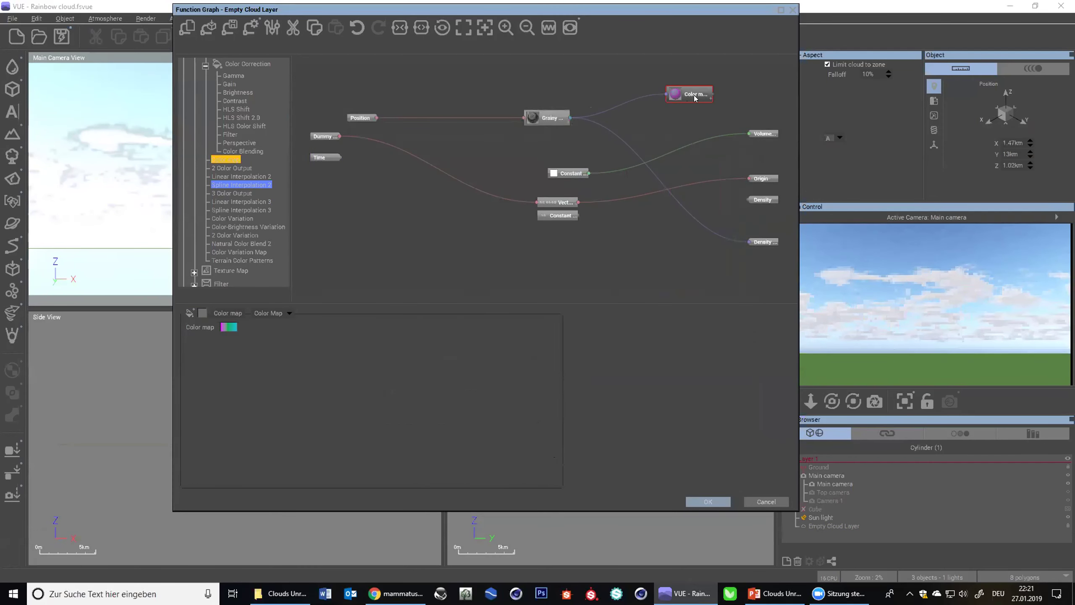
pyautogui.moveTo(684, 93); pyautogui.dragTo(668, 98)
pyautogui.click(548, 27)
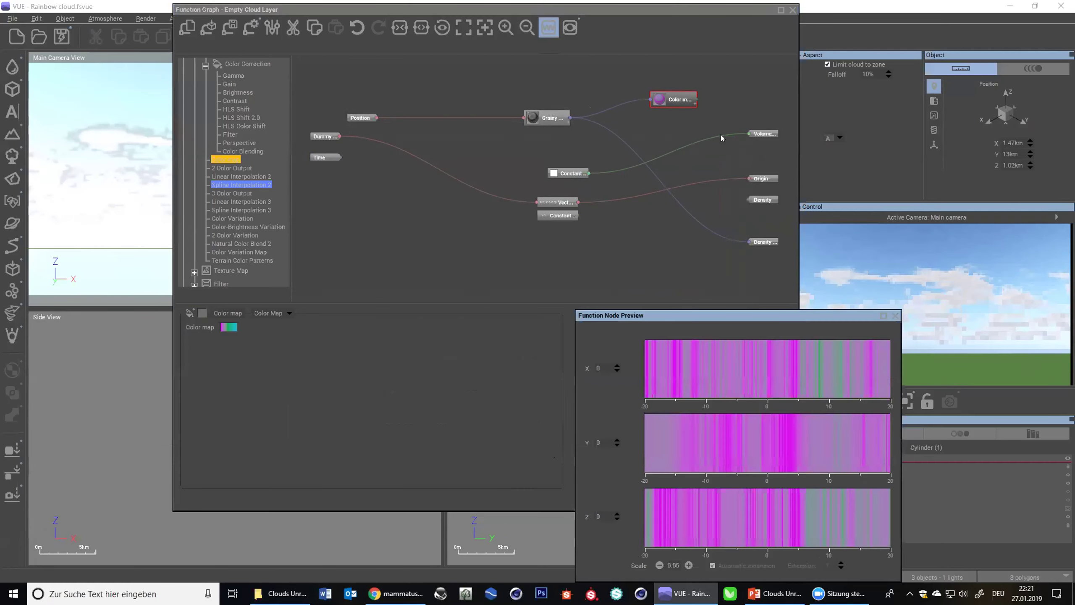
pyautogui.click(746, 132)
pyautogui.moveTo(688, 102); pyautogui.dragTo(690, 101)
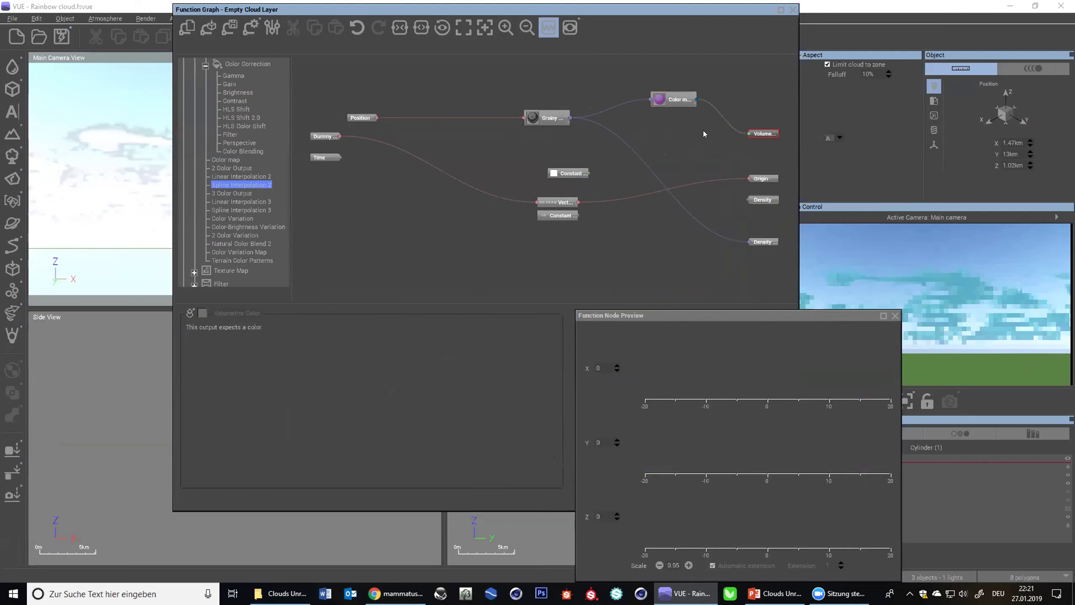
# - Reposition the Color map node and the function graph window, then reselect the Color map node
pyautogui.moveTo(668, 105); pyautogui.dragTo(676, 118)
pyautogui.moveTo(557, 12)
pyautogui.mouseDown()
pyautogui.moveTo(419, 453)
pyautogui.moveTo(533, 8)
pyautogui.moveTo(561, 14)
pyautogui.mouseUp()
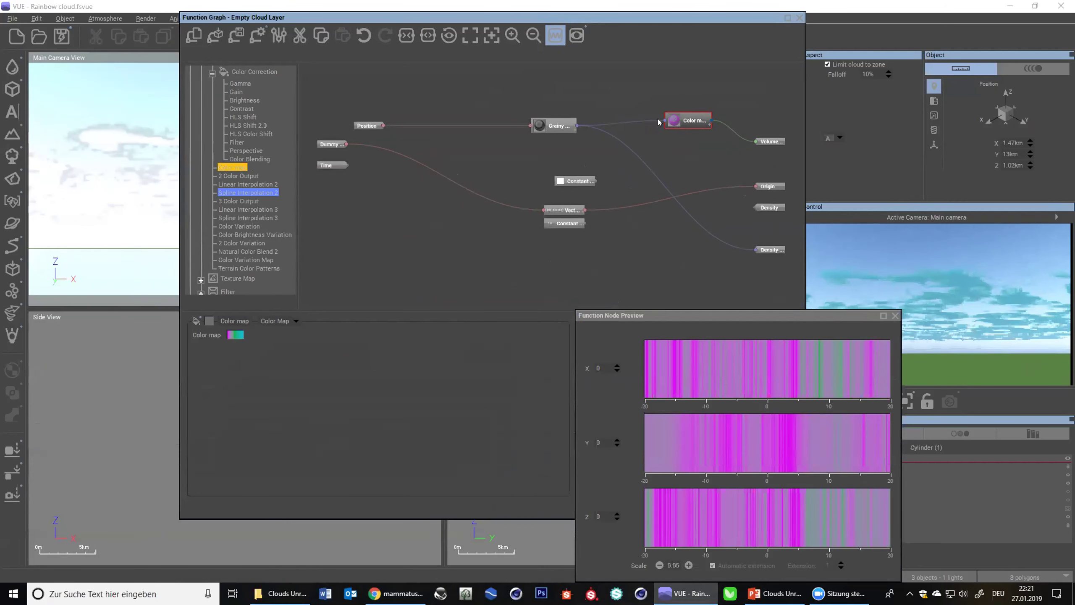
pyautogui.moveTo(687, 120); pyautogui.dragTo(704, 104)
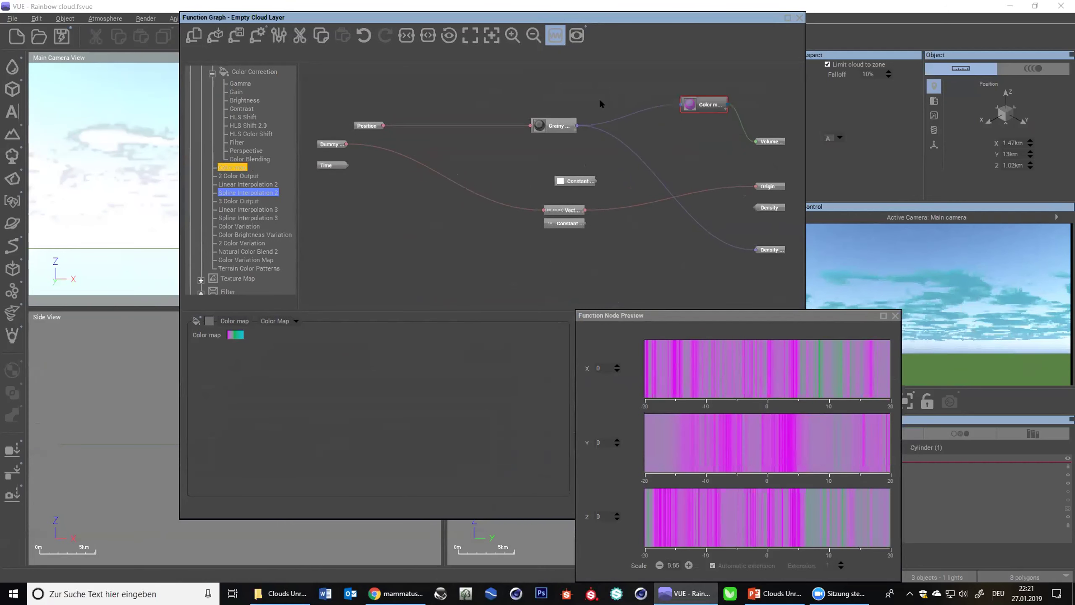
pyautogui.click(637, 118)
pyautogui.rightClick(636, 118)
pyautogui.moveTo(682, 169)
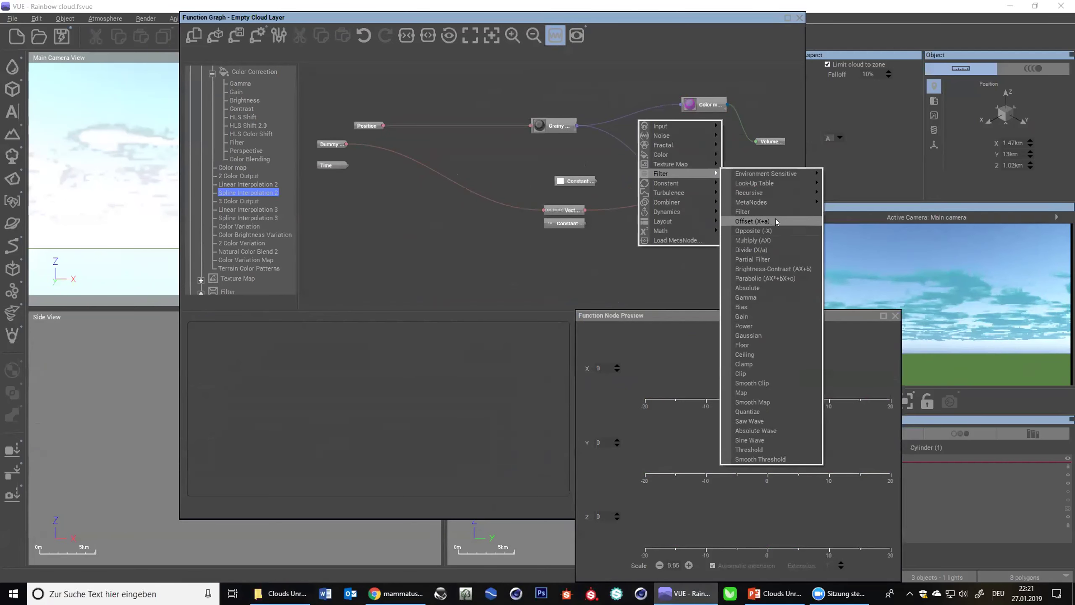
pyautogui.click(696, 132)
pyautogui.click(703, 104)
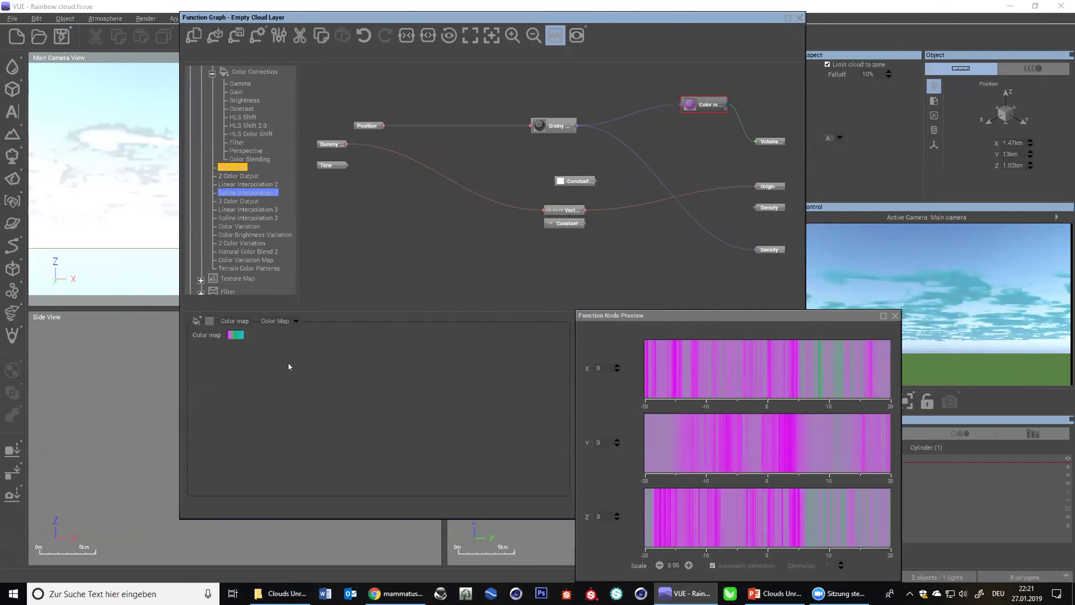
# - Slide the green and magenta keycolors right so magenta holds until about 0.54, then apply the graph
pyautogui.click(236, 334)
pyautogui.click(262, 351)
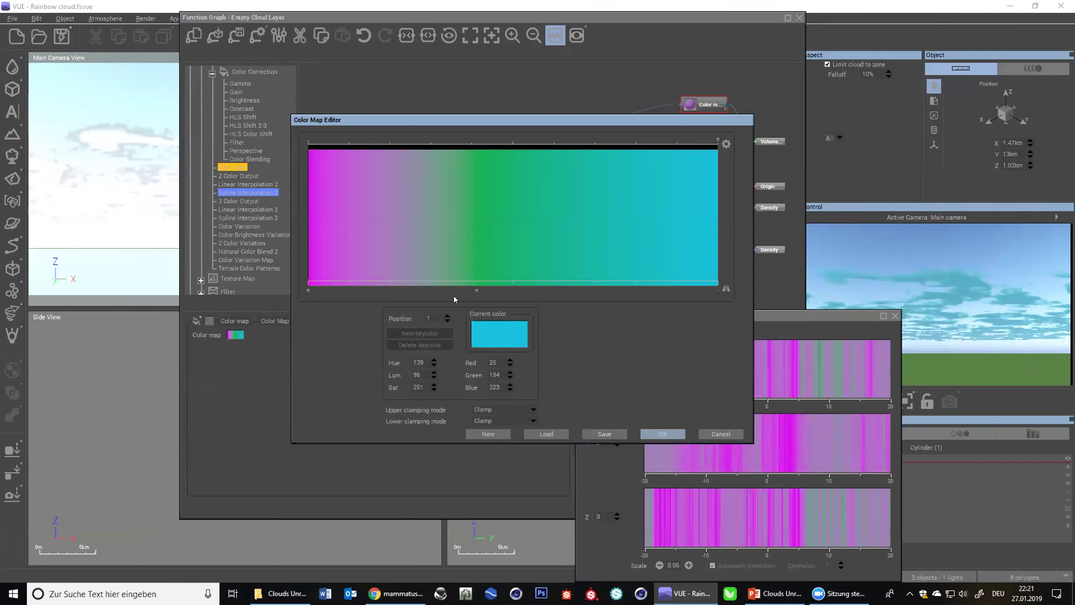
pyautogui.moveTo(465, 284); pyautogui.dragTo(668, 290)
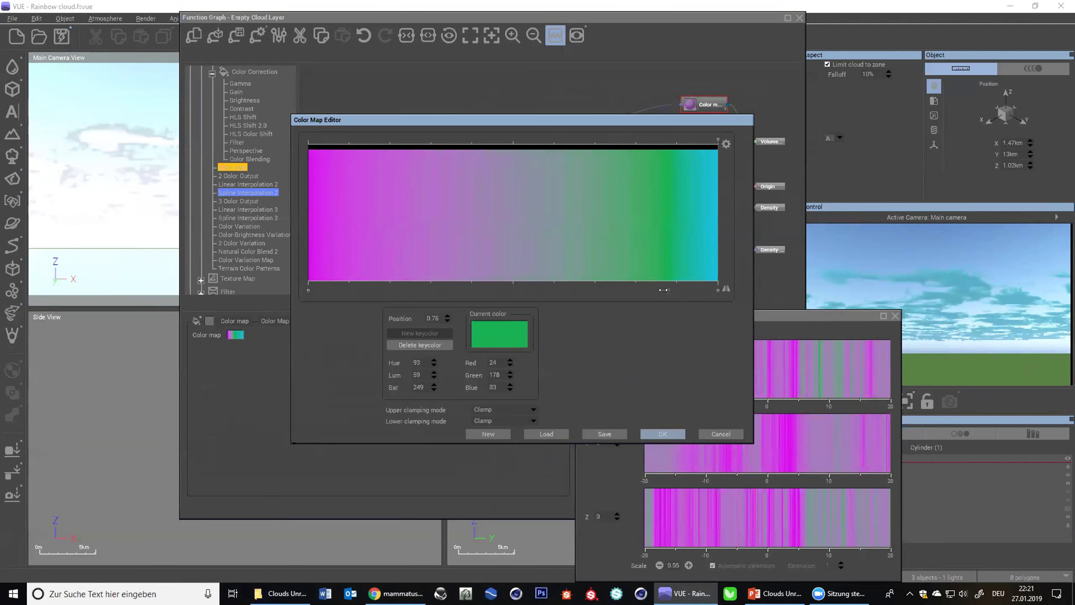
pyautogui.moveTo(308, 290); pyautogui.dragTo(678, 288)
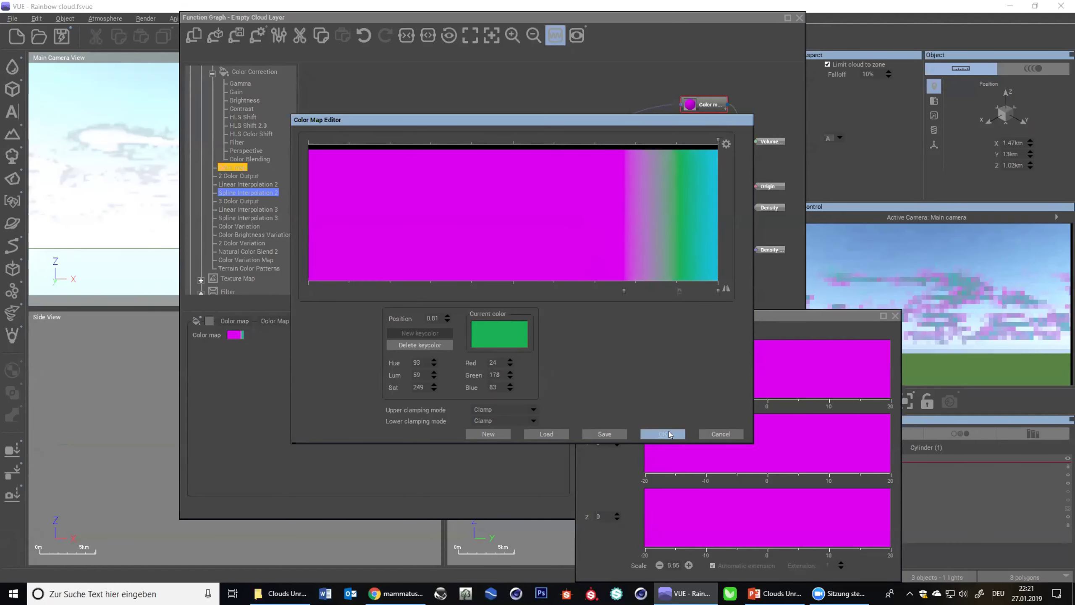
pyautogui.click(669, 434)
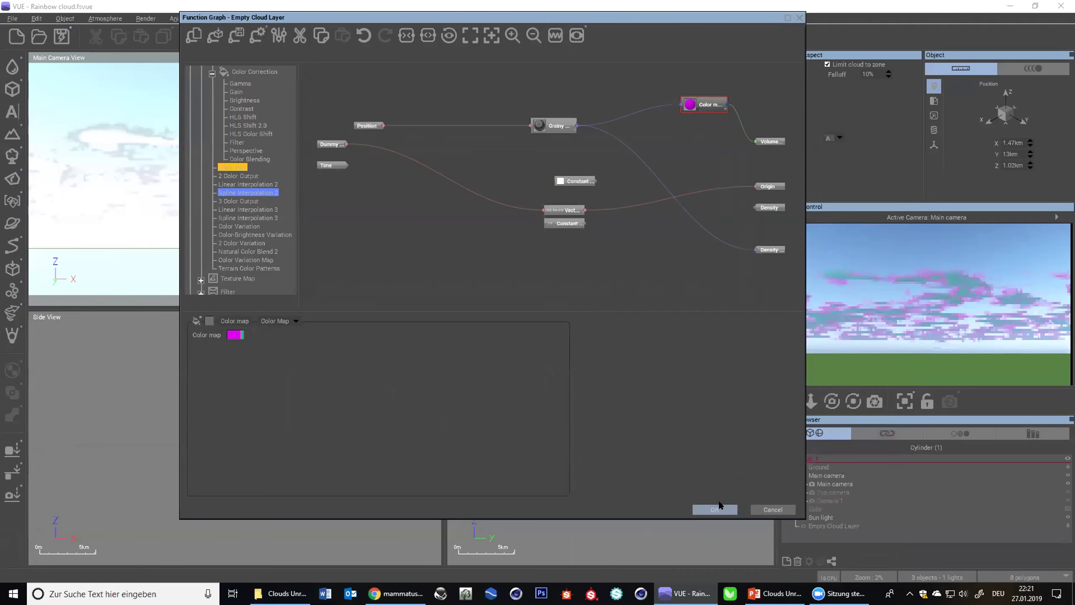
pyautogui.click(714, 509)
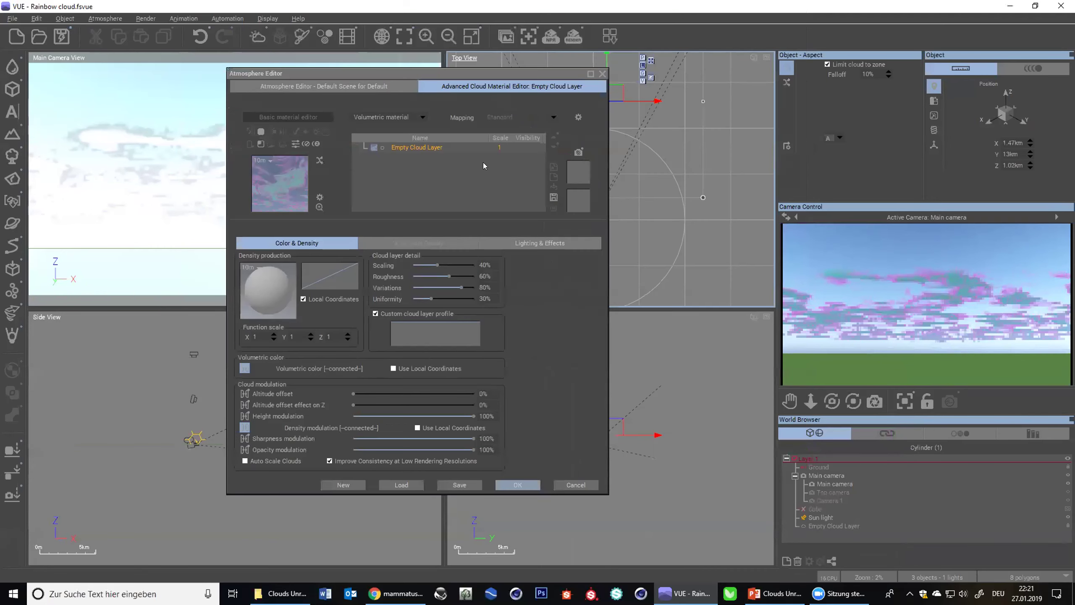
# - Lower the cloud density to 46% and the sun's pitch to about 3°
pyautogui.click(324, 86)
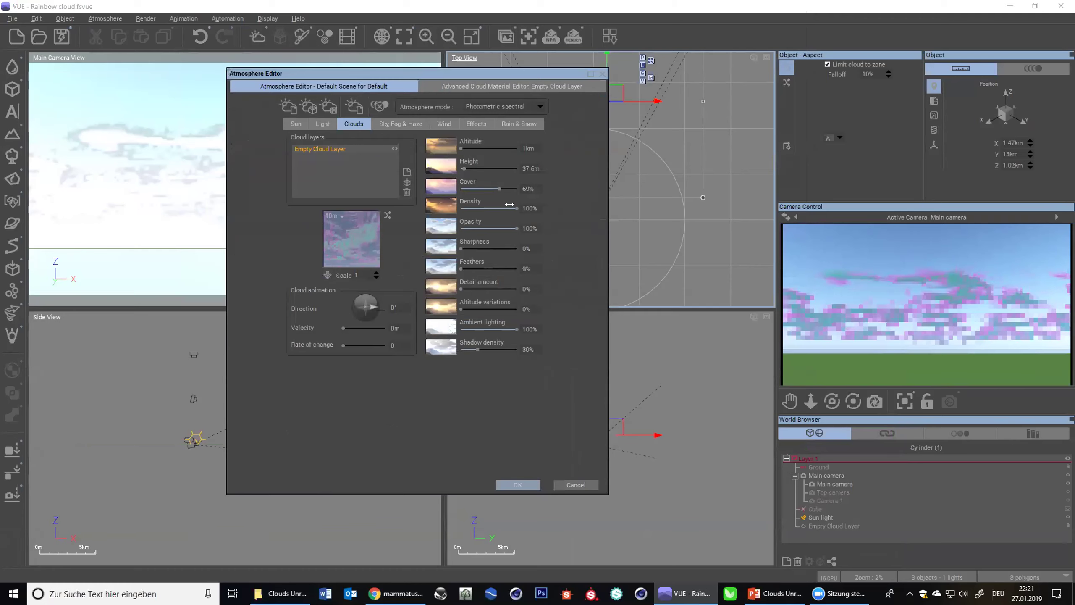
pyautogui.moveTo(516, 208); pyautogui.dragTo(485, 209)
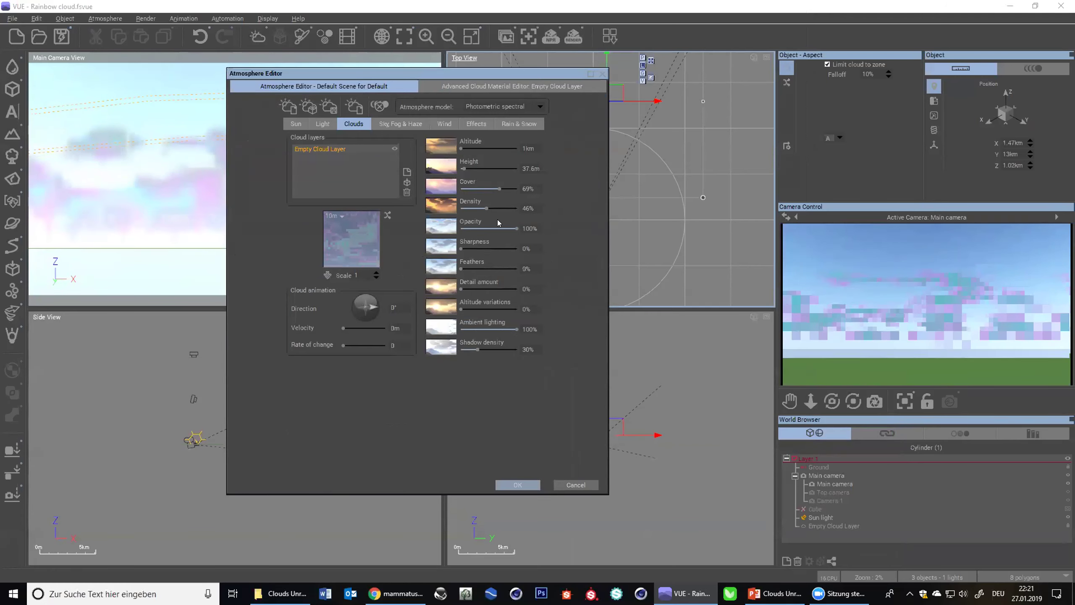
pyautogui.click(296, 123)
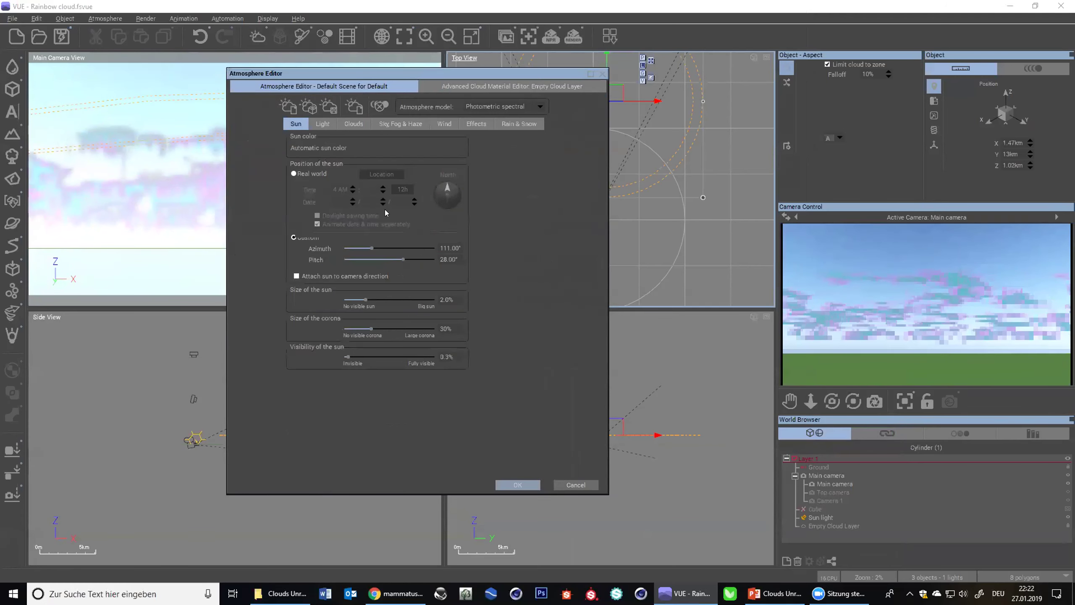
pyautogui.moveTo(403, 258); pyautogui.dragTo(391, 256)
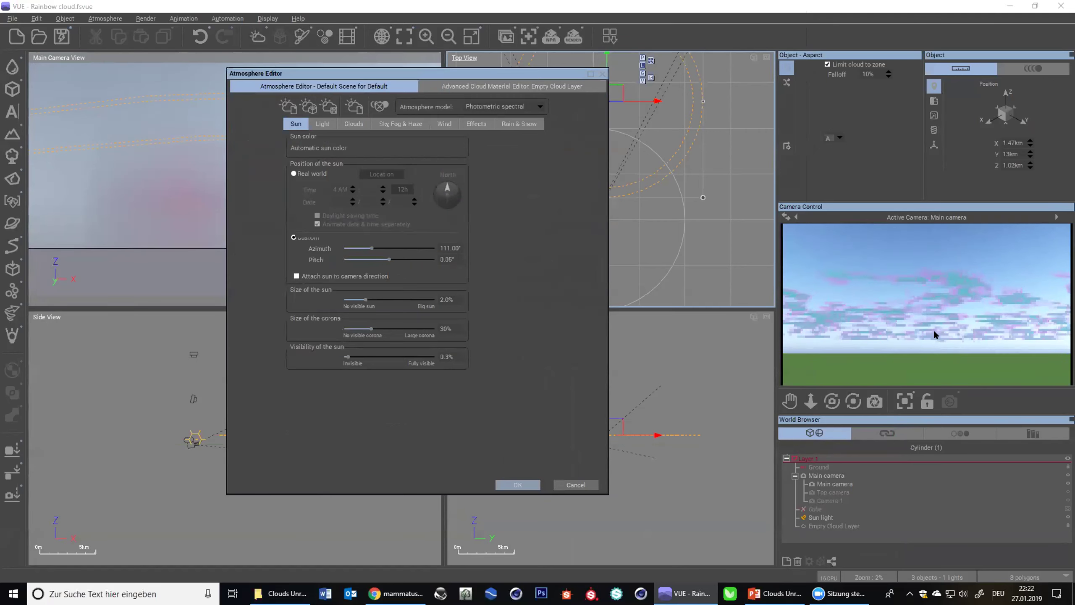
# - Bring up the list of atmosphere models in the Atmosphere Editor
pyautogui.rightClick(900, 306)
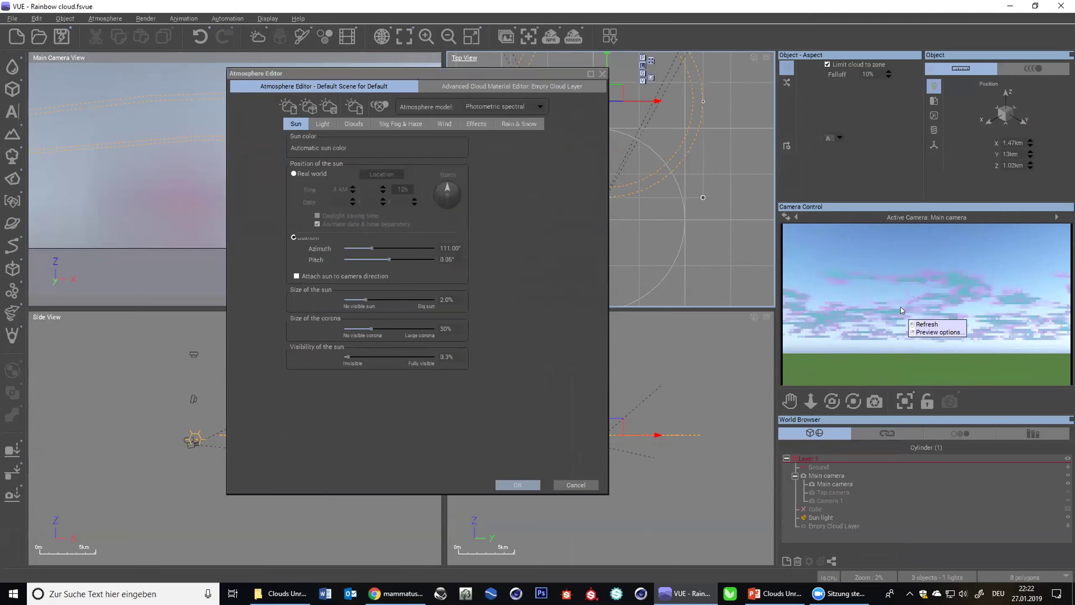
pyautogui.click(887, 270)
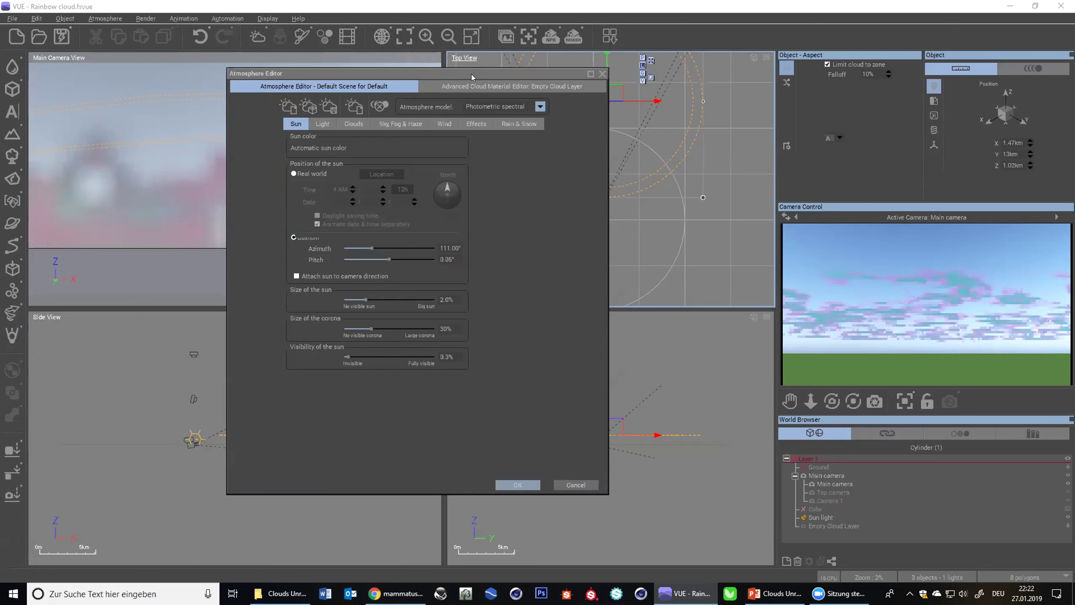
pyautogui.click(540, 107)
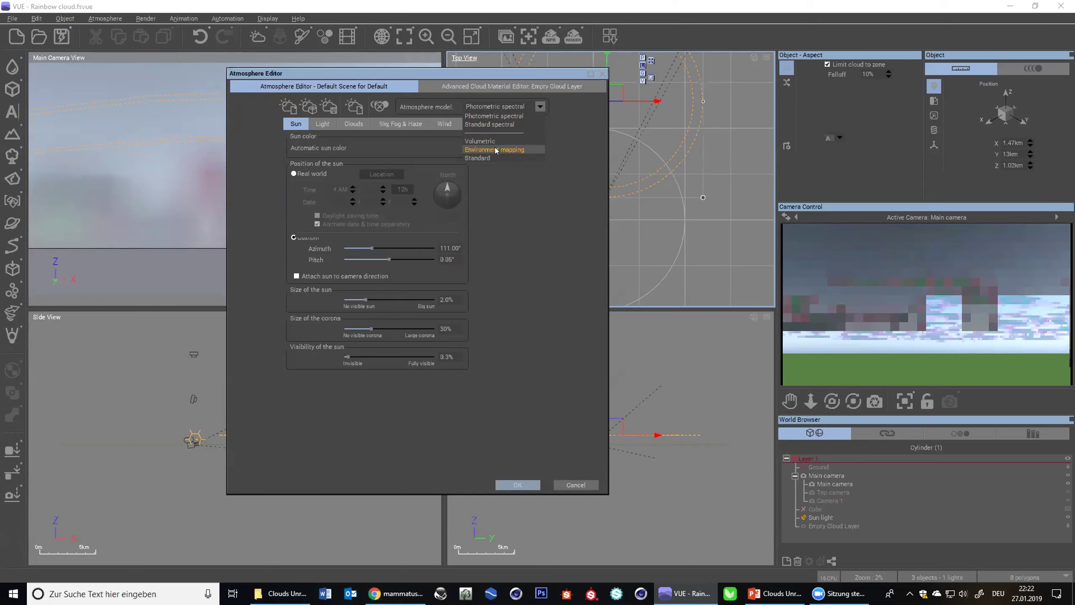
# - Choose Environment mapping keeping current exposure, close the editor, and open Main camera's advanced options
pyautogui.click(512, 149)
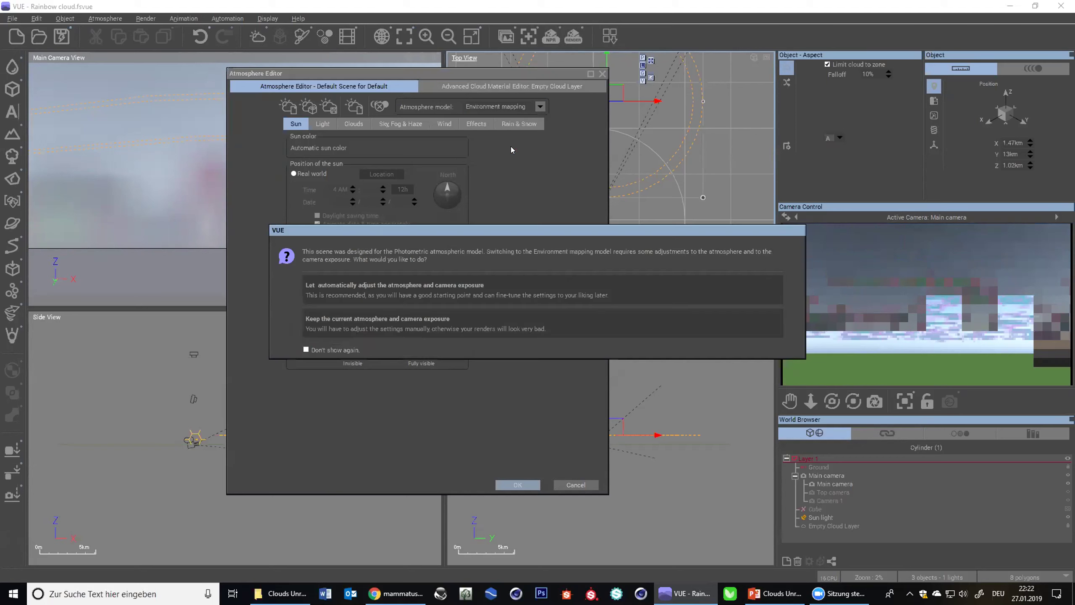
pyautogui.click(359, 319)
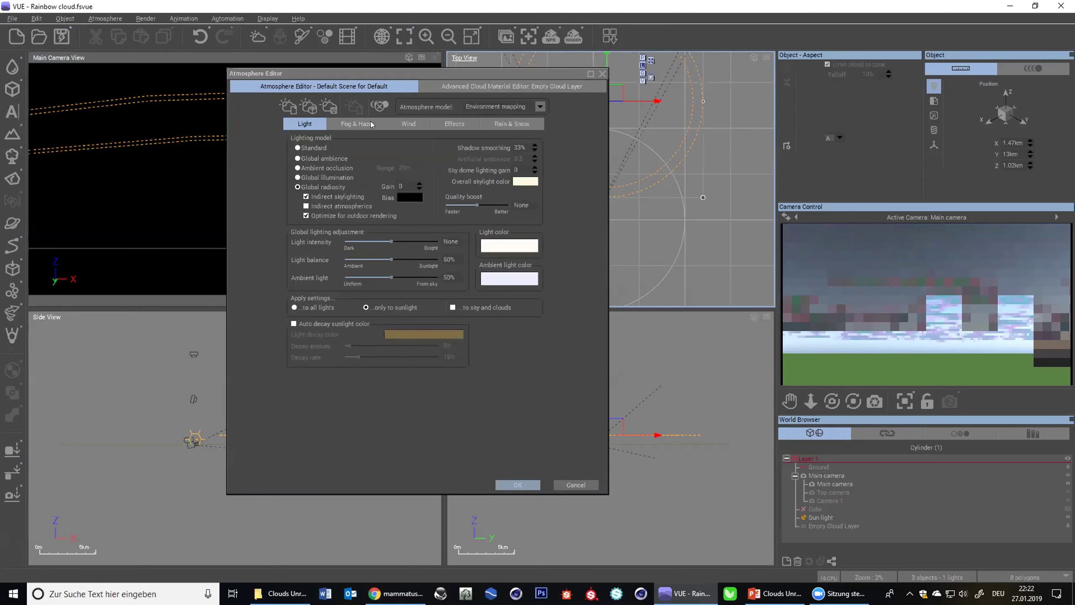
pyautogui.click(576, 485)
pyautogui.doubleClick(838, 485)
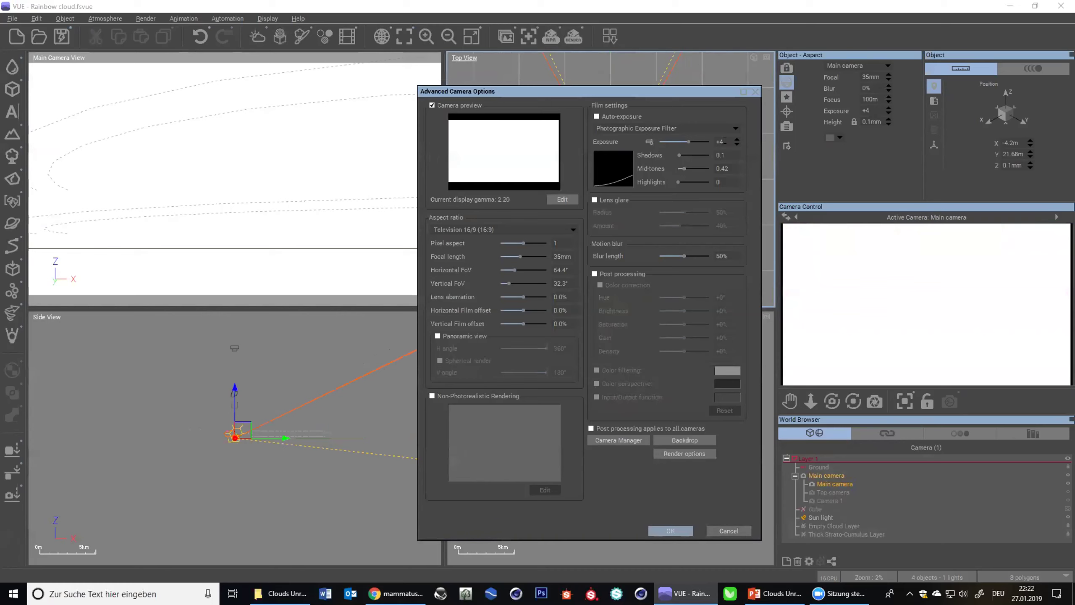
# - Set the main camera's exposure from +4 to 0
pyautogui.doubleClick(725, 142)
pyautogui.write('0')
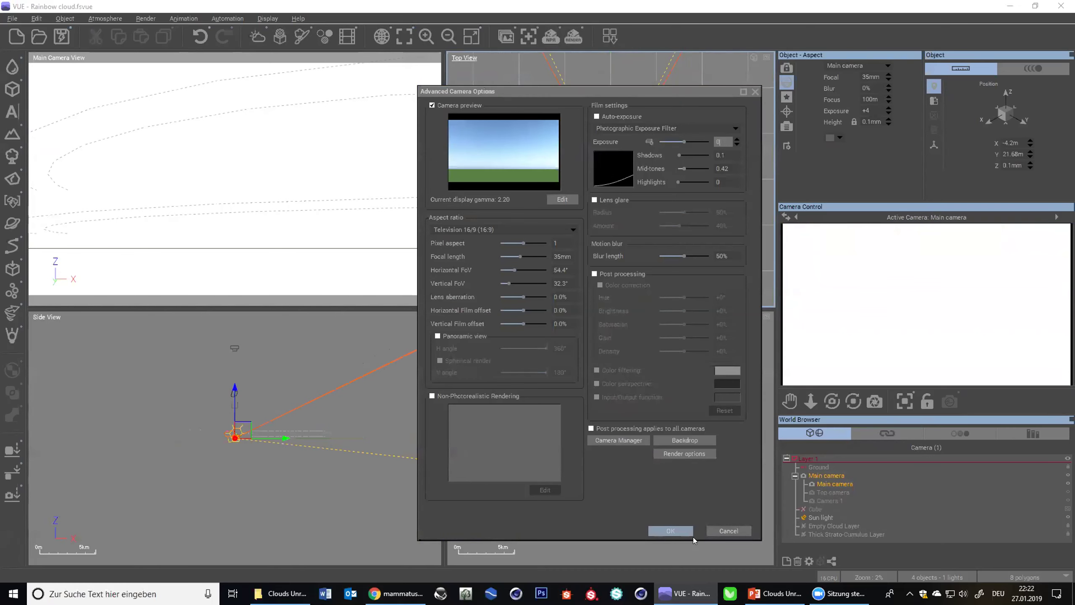
pyautogui.click(671, 531)
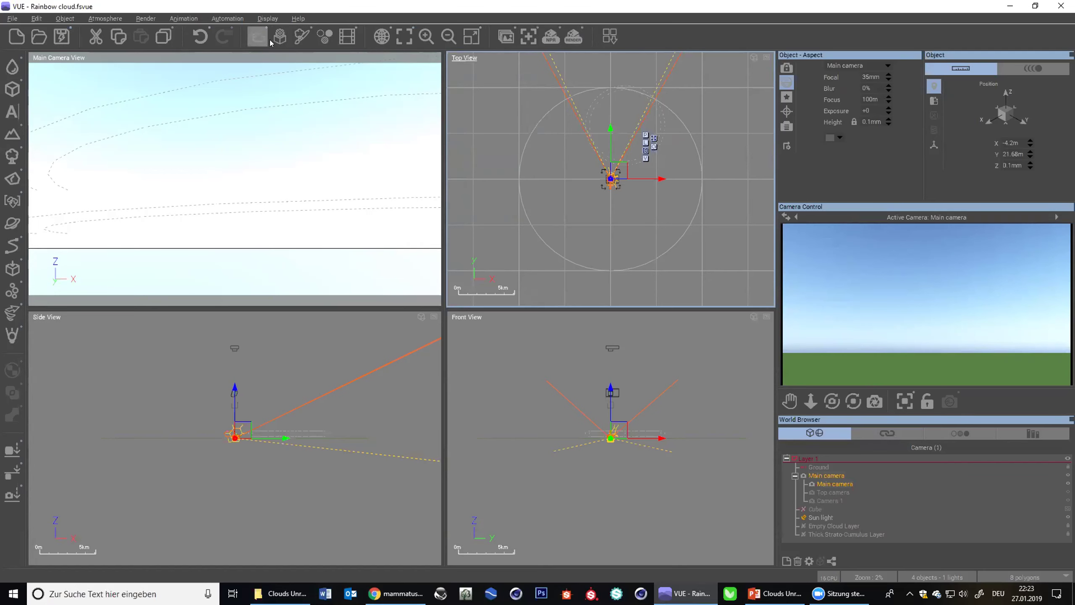
# - Delete the Thick Strato-Cumulus Layer from the Atmosphere Editor's cloud layers
pyautogui.click(257, 36)
pyautogui.click(362, 123)
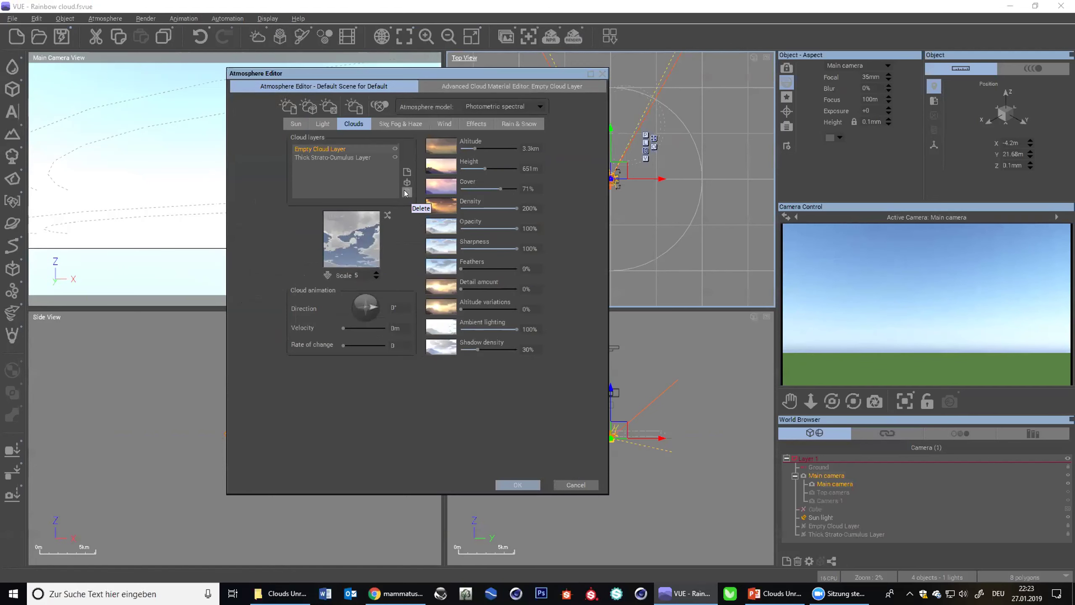
pyautogui.click(344, 158)
pyautogui.click(407, 192)
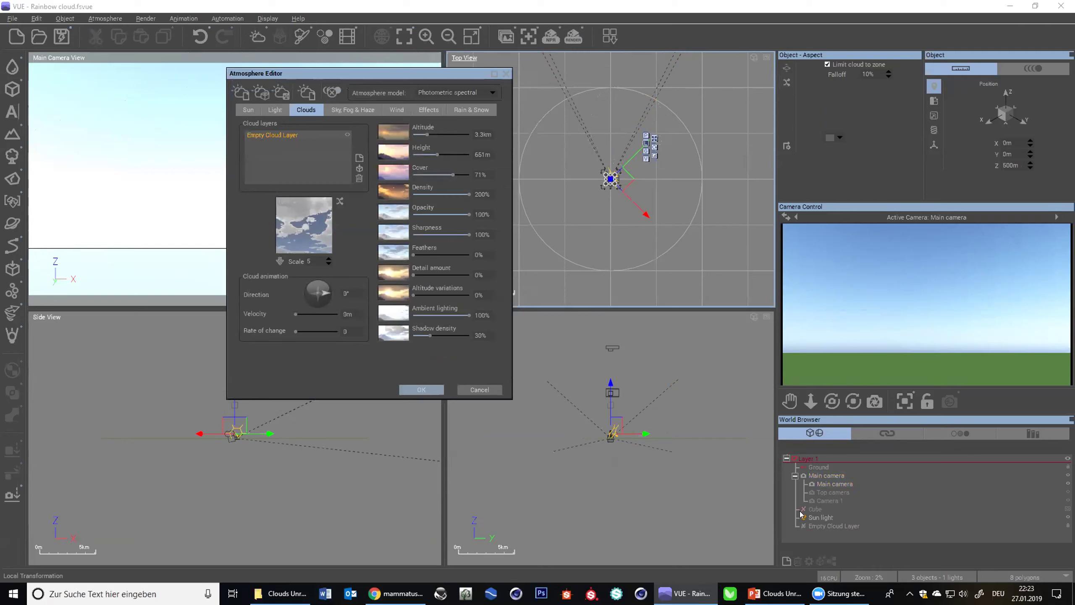
# - Refresh the camera preview, then open the Empty Cloud Layer material and edit its volumetric colour
pyautogui.click(861, 301)
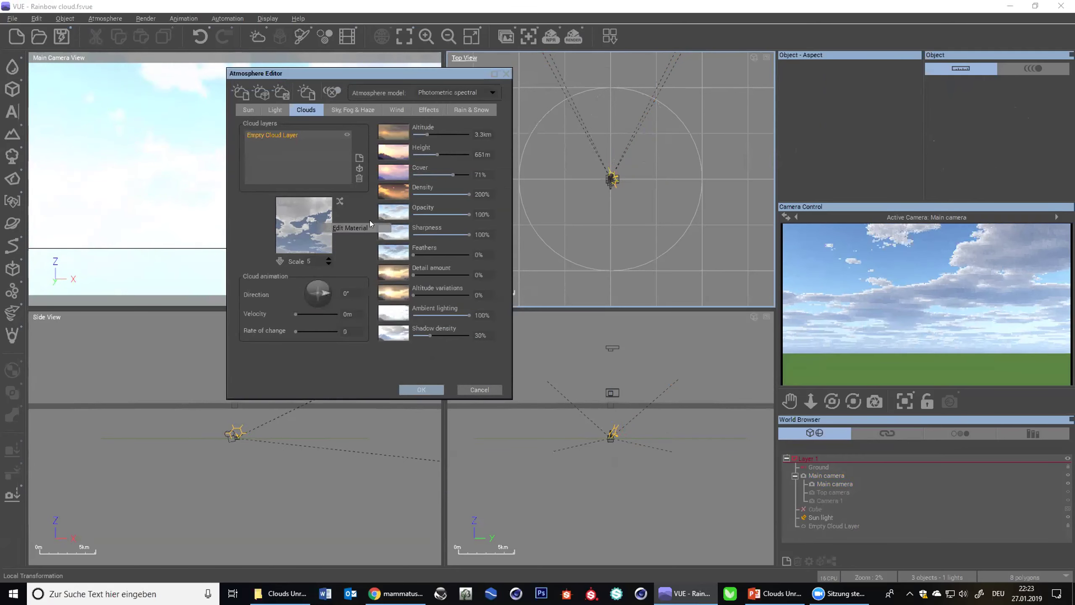
pyautogui.doubleClick(321, 223)
pyautogui.rightClick(385, 371)
pyautogui.click(413, 376)
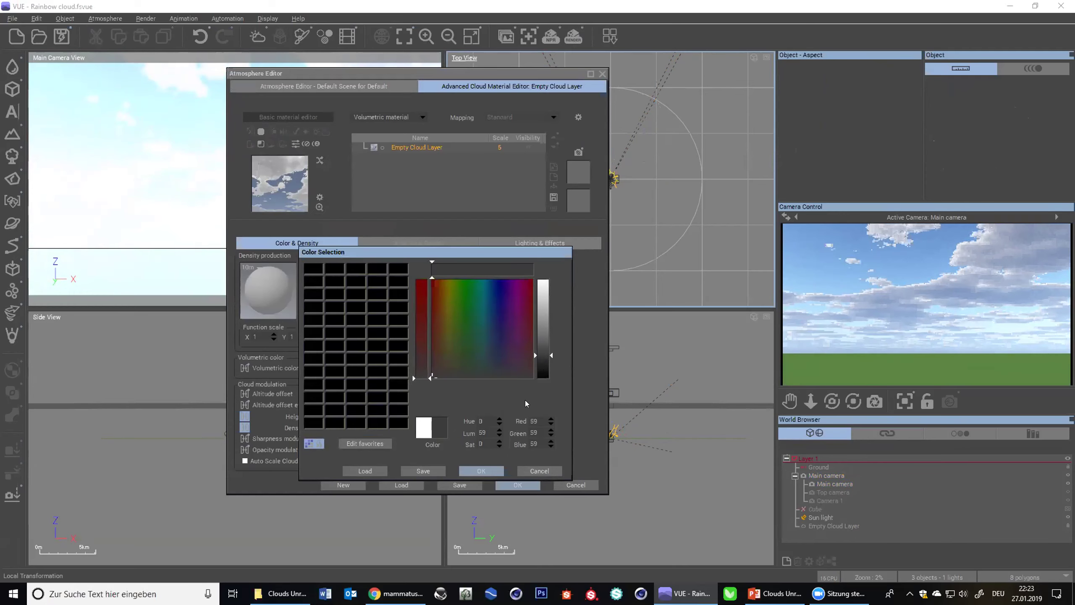
pyautogui.click(481, 471)
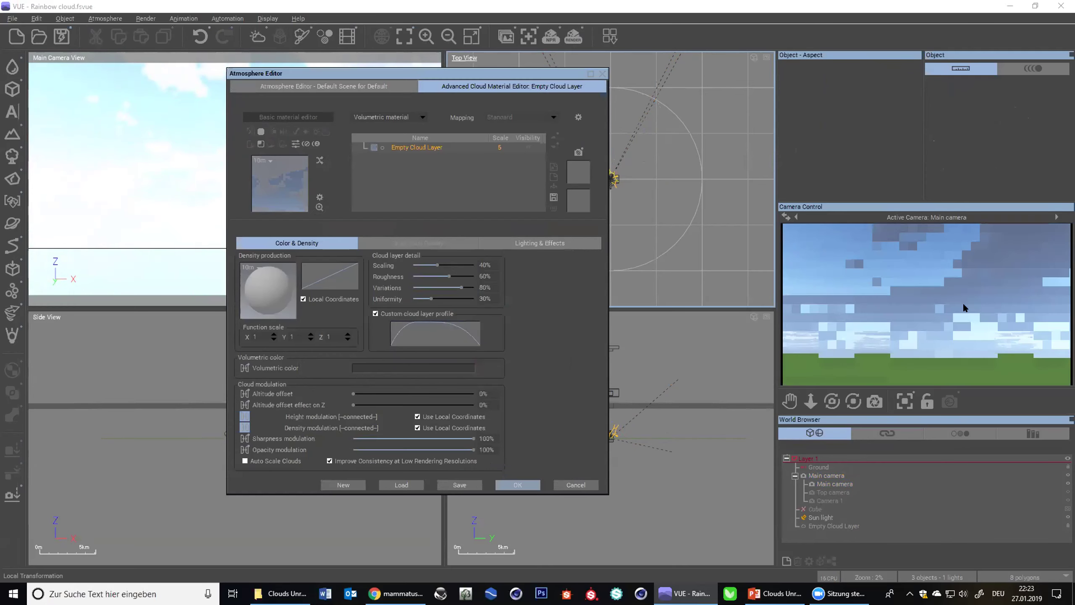
pyautogui.click(323, 86)
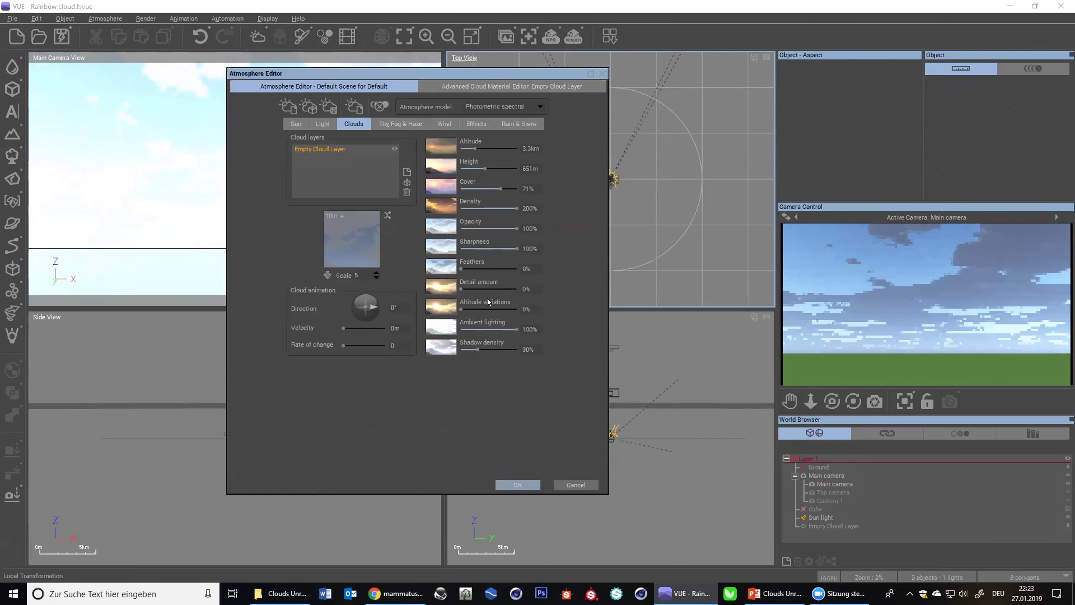
# - Set the Empty Cloud Layer's ambient lighting to 650% and its density to 100%
pyautogui.click(527, 329)
pyautogui.write('500')
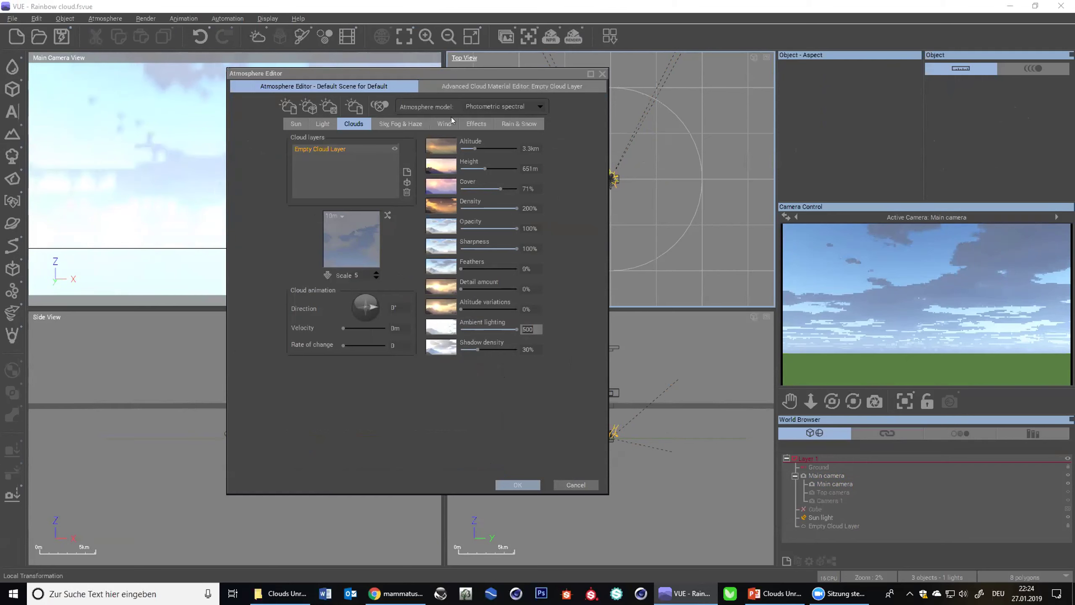
pyautogui.write('650')
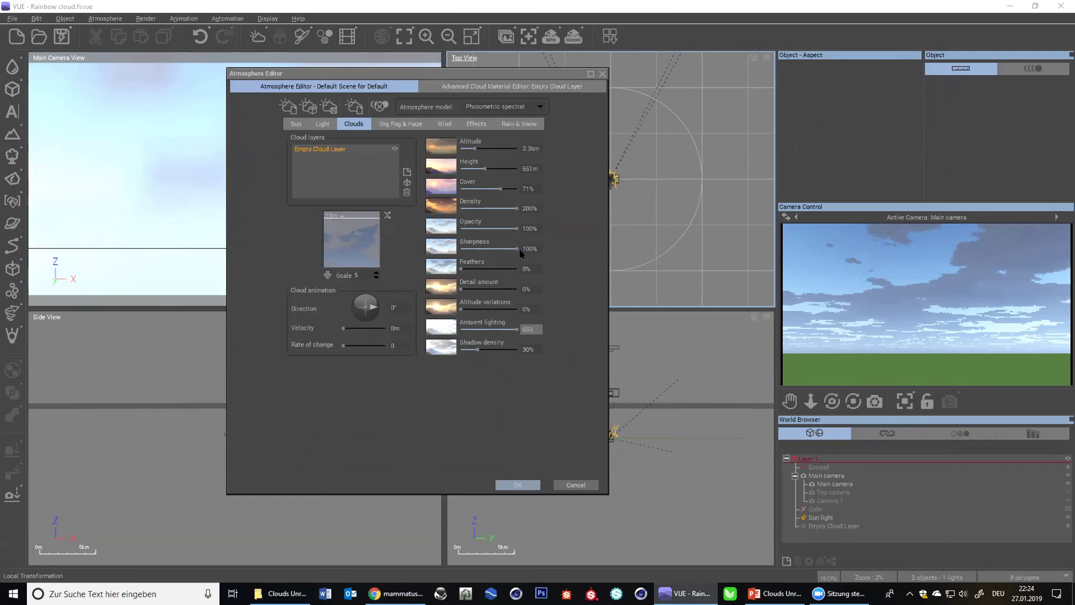
pyautogui.moveTo(517, 208); pyautogui.dragTo(484, 228)
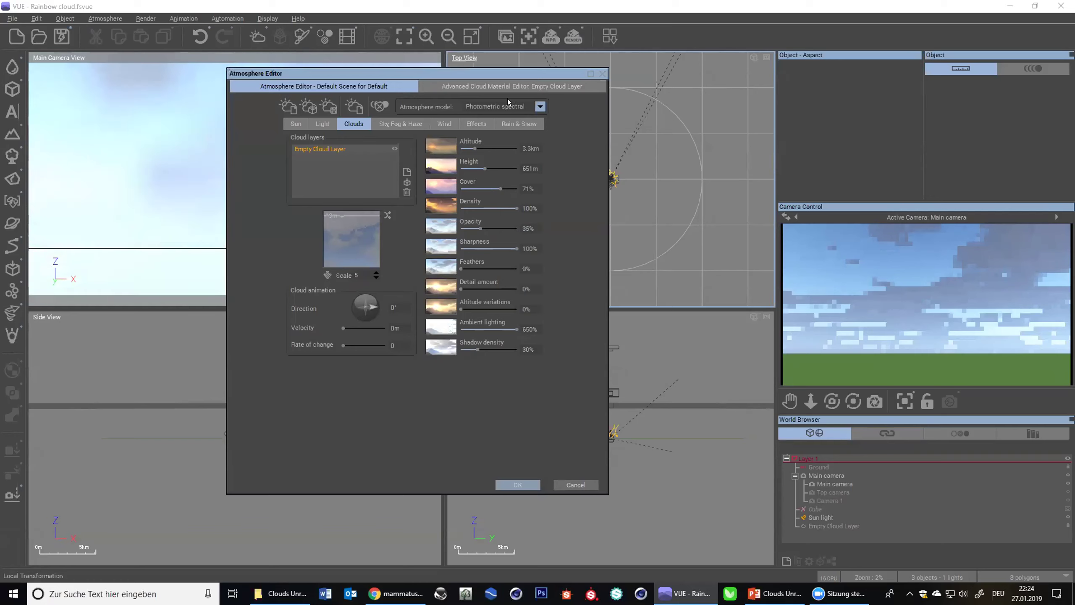
pyautogui.click(507, 87)
# - Lighten the Empty Cloud Layer's volumetric colour to a grey of luminance 136
pyautogui.rightClick(377, 367)
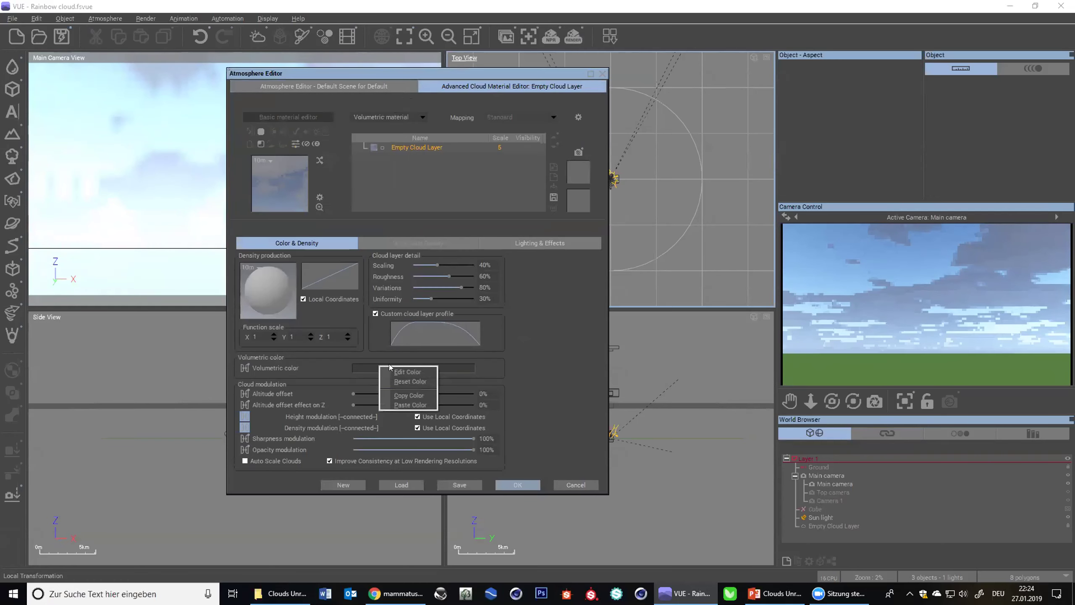
pyautogui.click(406, 372)
pyautogui.click(543, 325)
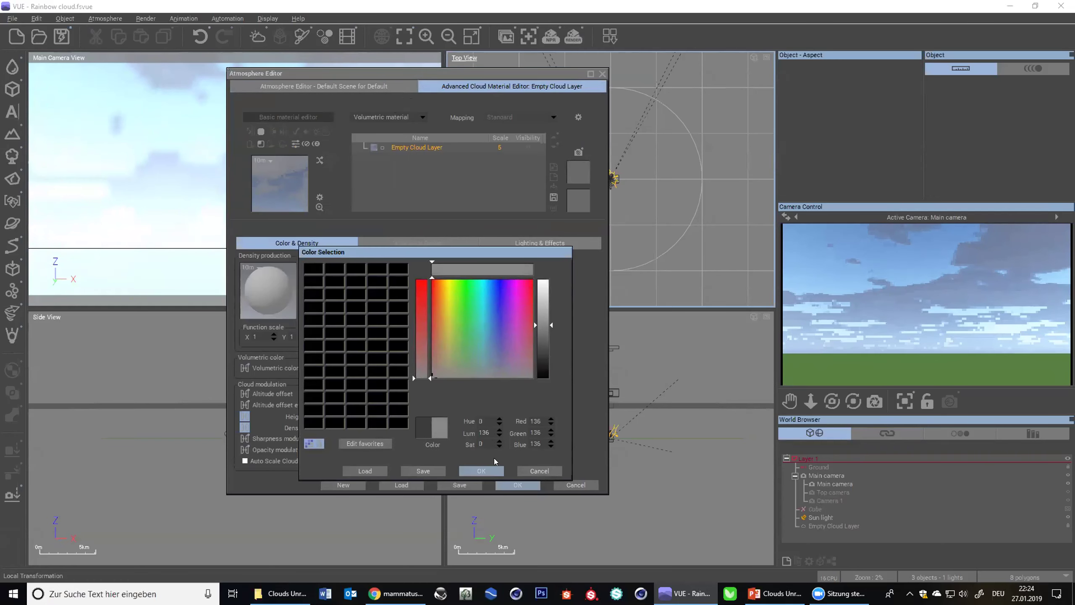
pyautogui.click(482, 471)
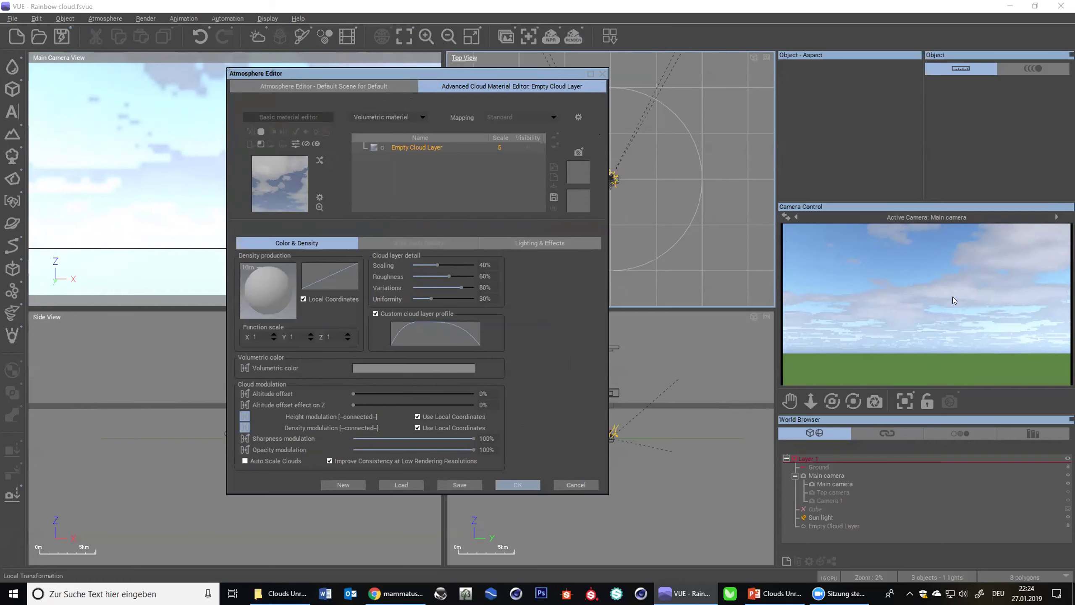
pyautogui.click(335, 87)
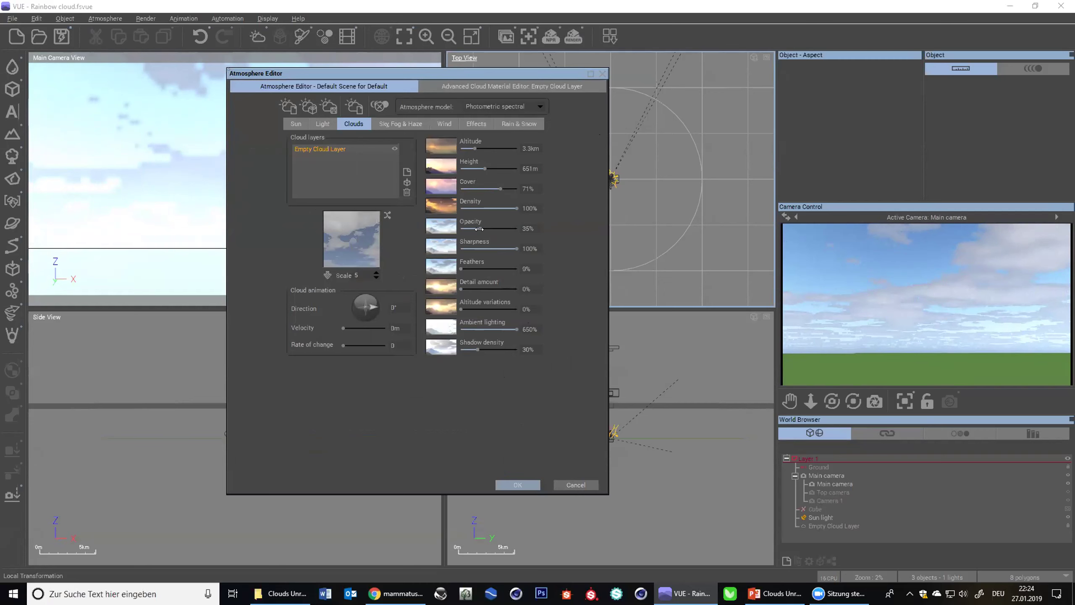
# - Drag the Empty Cloud Layer's Opacity slider up to 100% on the Clouds tab
pyautogui.moveTo(479, 229); pyautogui.dragTo(520, 230)
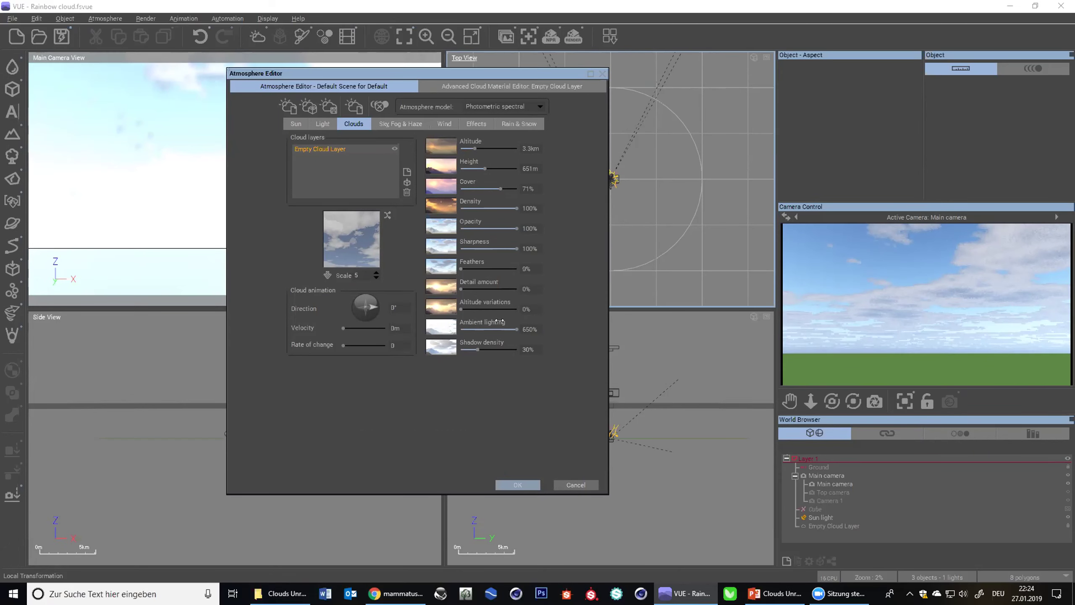
pyautogui.click(512, 86)
pyautogui.click(333, 86)
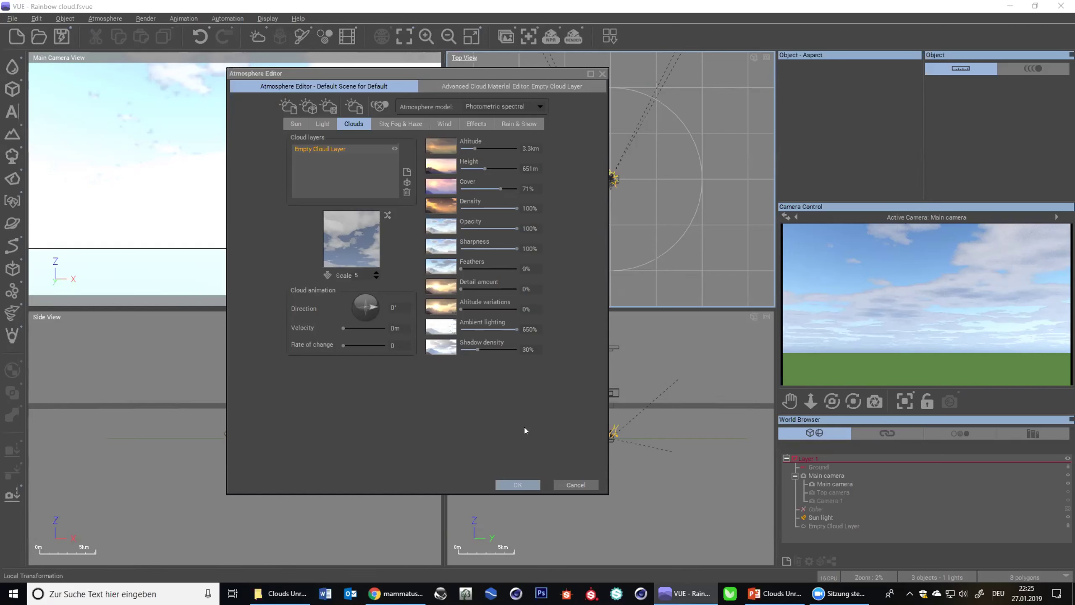
# - Delete the Empty Cloud Layer and add Nimbostratus pannus from the Spectral 2 cloud materials
pyautogui.click(406, 191)
pyautogui.click(360, 168)
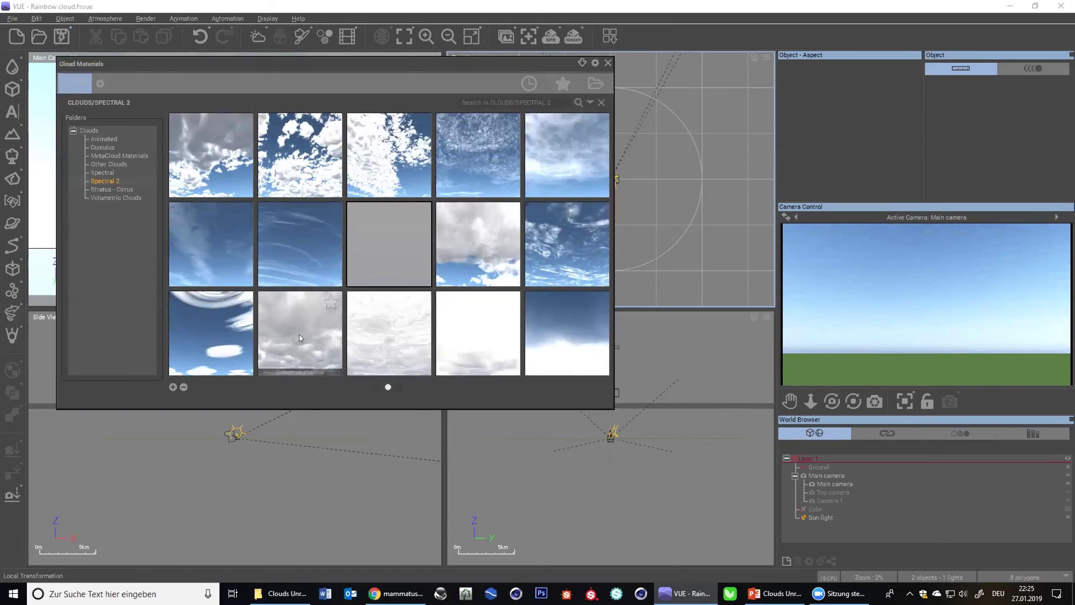
pyautogui.click(292, 327)
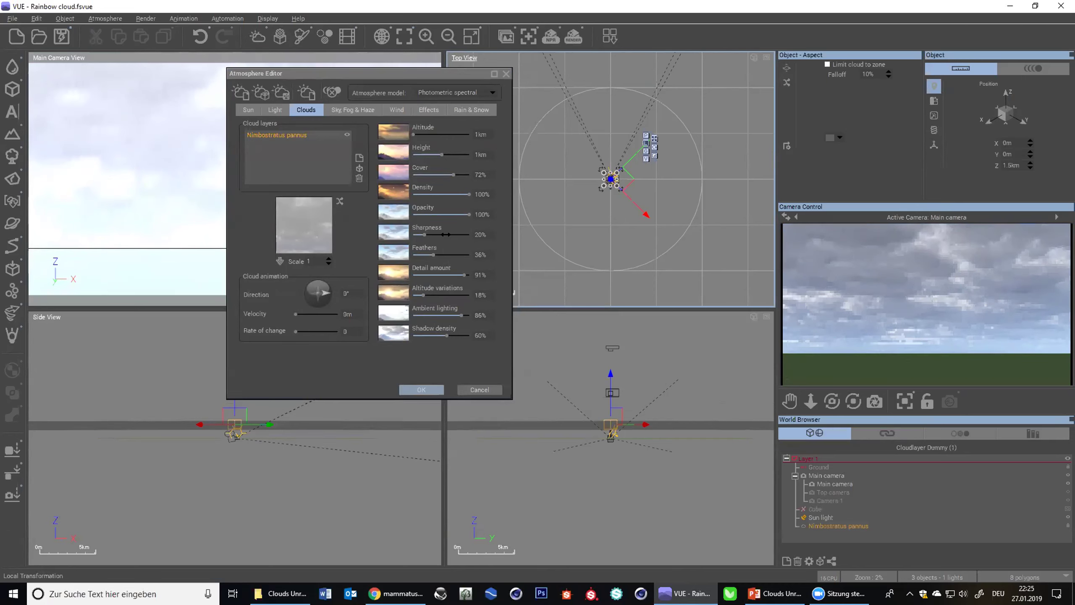
# - Raise the Nimbostratus pannus cover to 100% and adjust its ambient lighting
pyautogui.moveTo(435, 173); pyautogui.dragTo(471, 174)
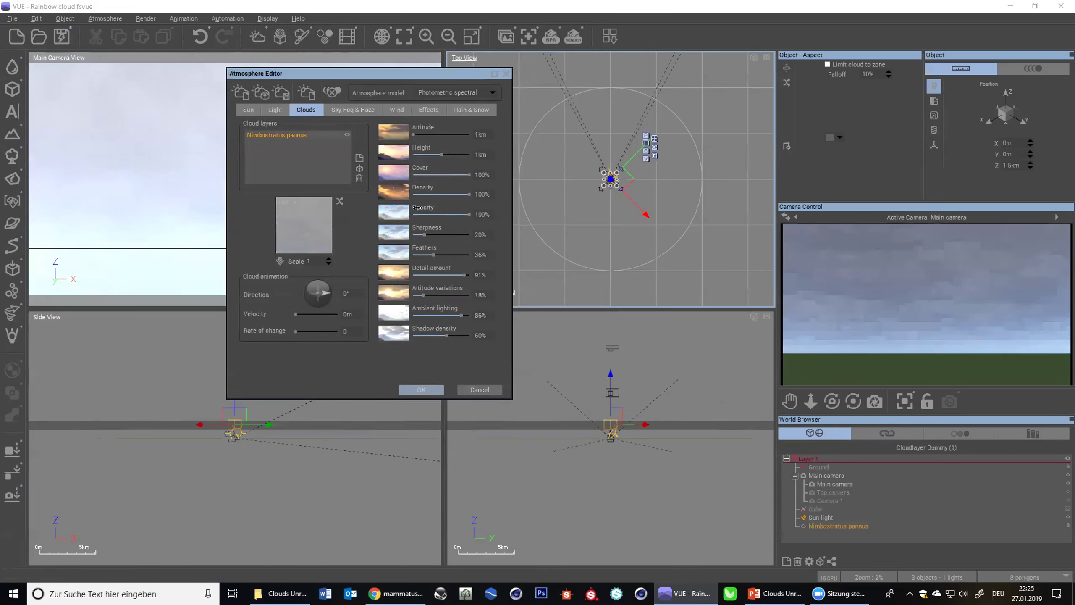
pyautogui.moveTo(461, 315); pyautogui.dragTo(414, 234)
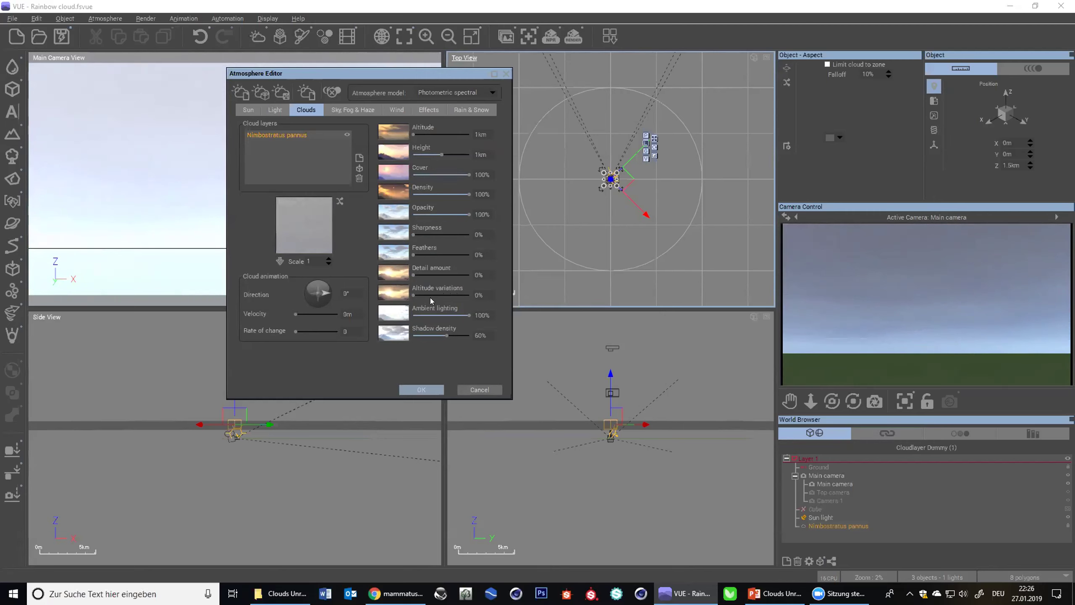
# - Apply the first BRUSH preset filter to the Nimbostratus Pannus layer profile
pyautogui.rightClick(318, 223)
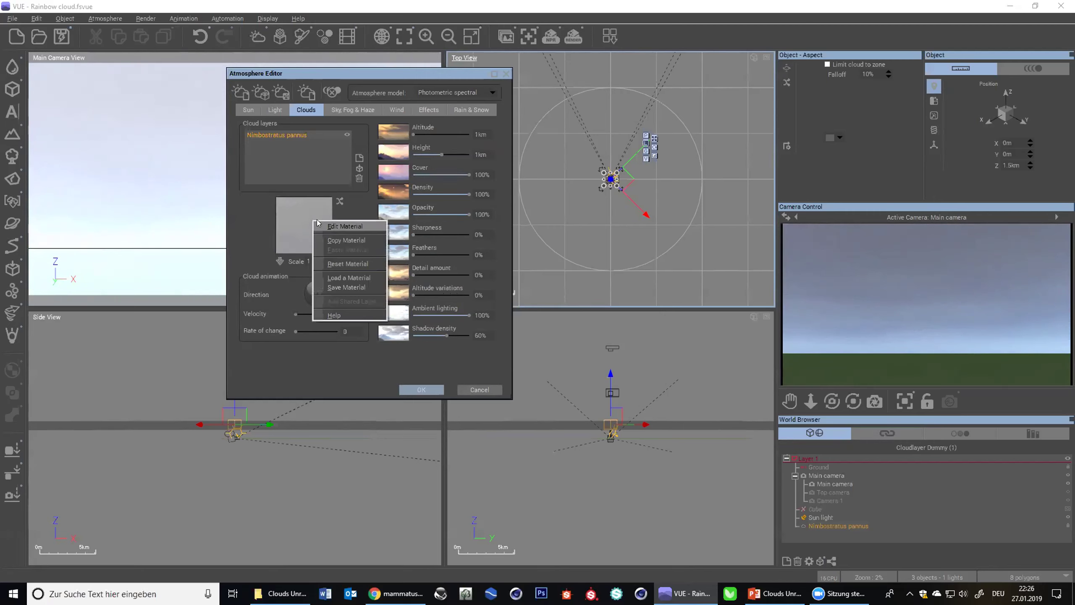
pyautogui.click(339, 226)
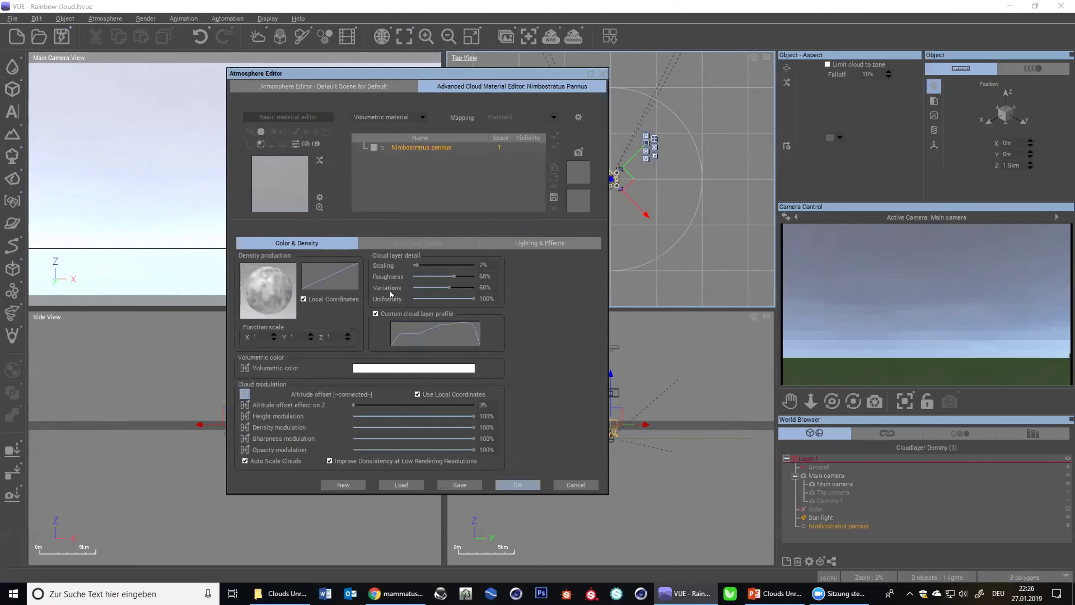
pyautogui.rightClick(404, 325)
pyautogui.click(449, 382)
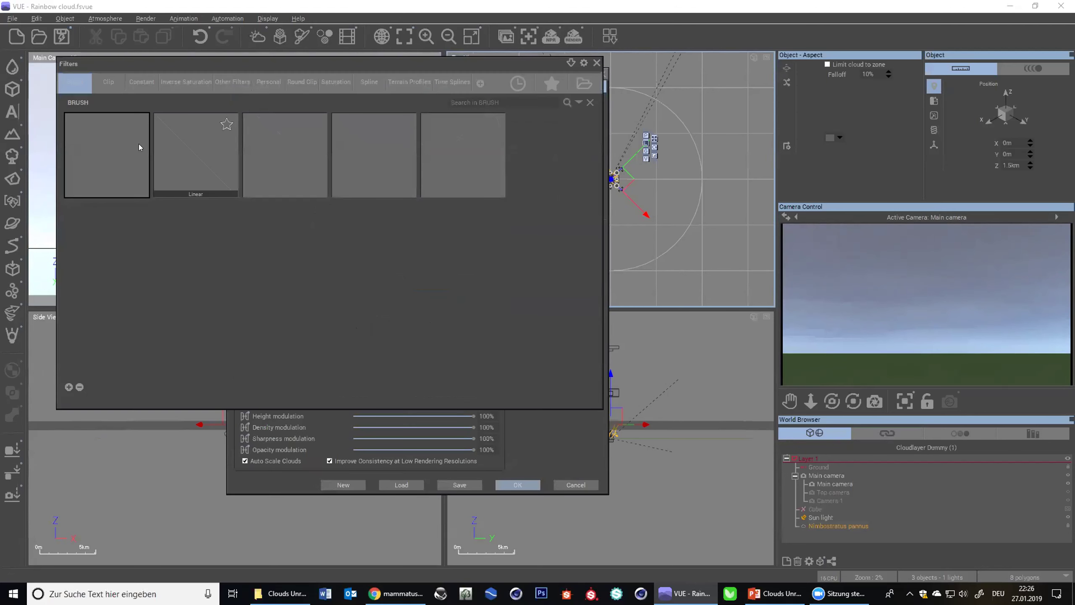
pyautogui.doubleClick(104, 146)
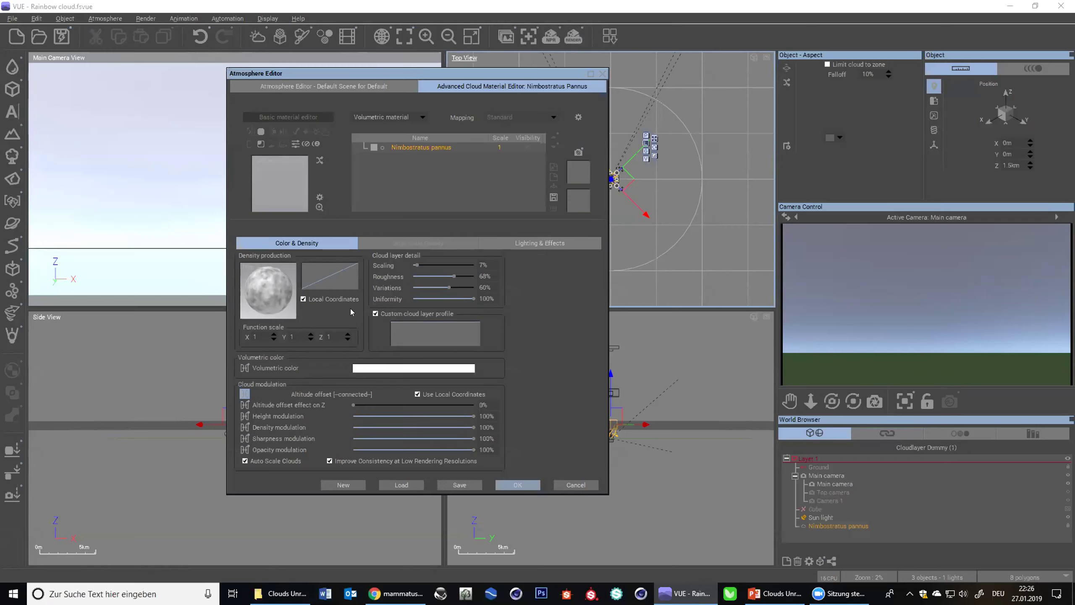
# - Reset the density function to a plain one, disconnect Altitude offset's function, and show Large Scale Density
pyautogui.rightClick(270, 291)
pyautogui.click(297, 336)
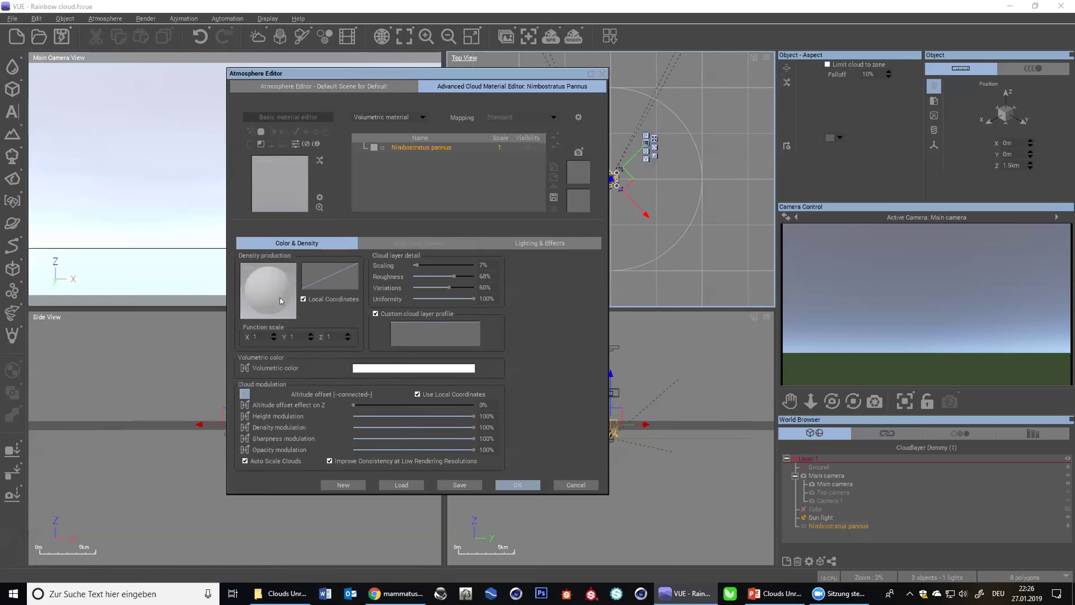
pyautogui.click(244, 394)
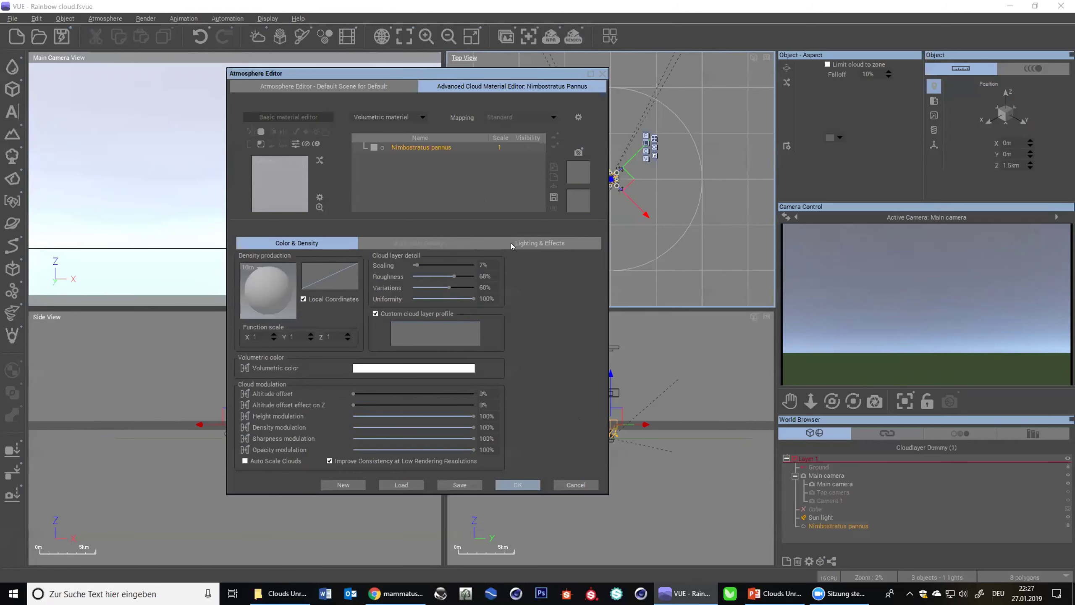
pyautogui.click(306, 88)
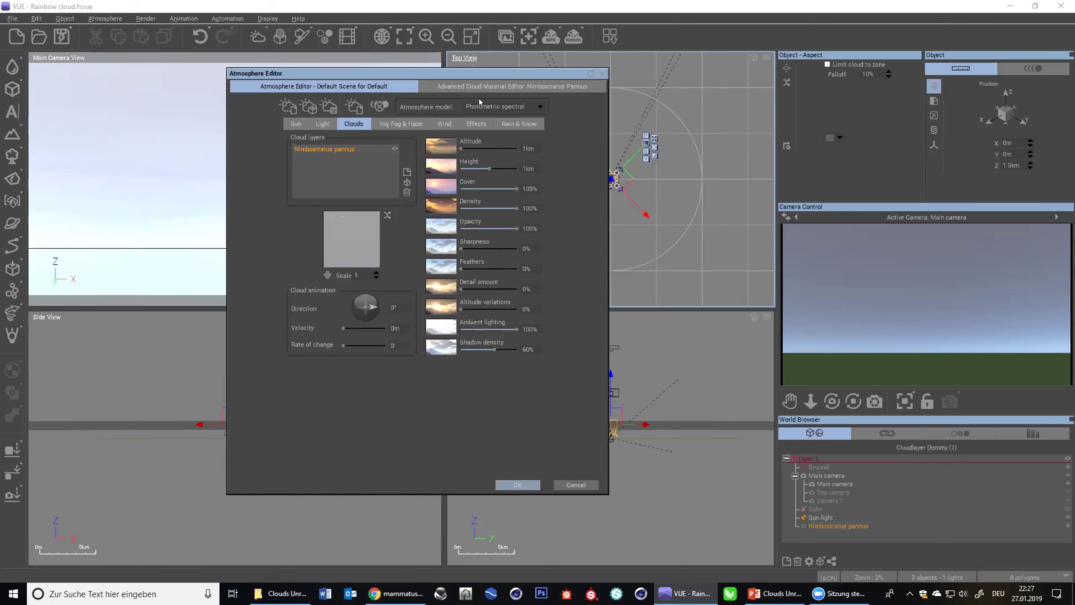
pyautogui.click(486, 87)
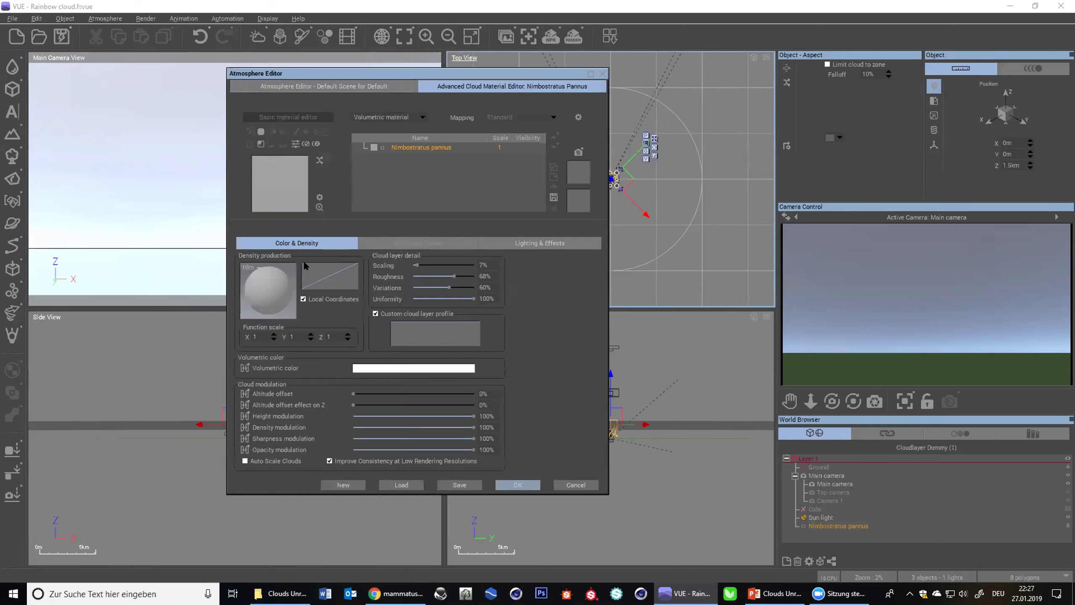
pyautogui.click(378, 241)
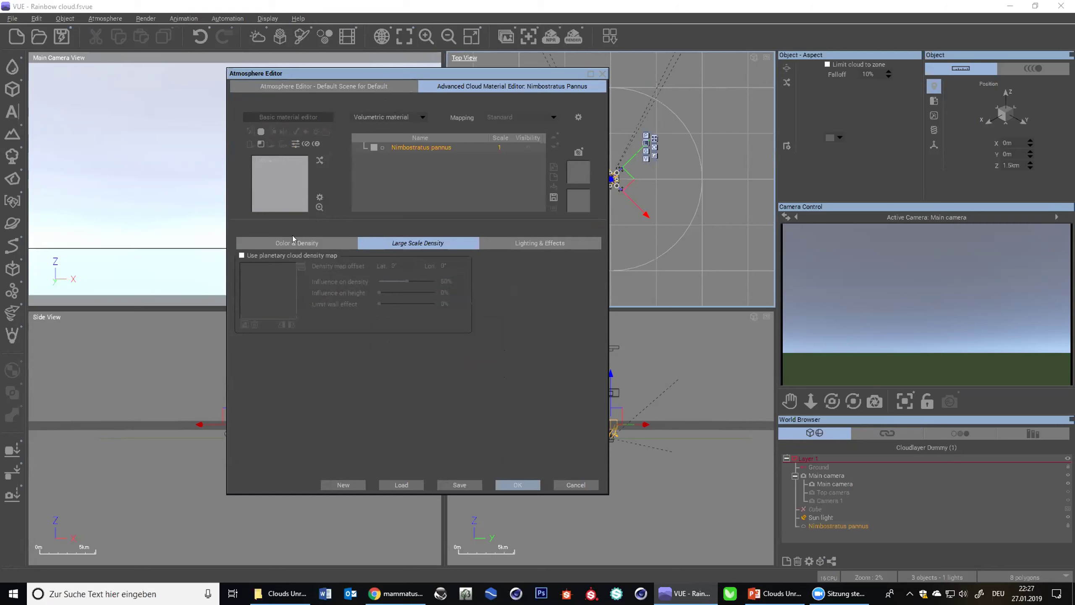
# - Tick Spherical scene and Use planetary terrains in Options, then close the Atmosphere Editor
pyautogui.click(12, 19)
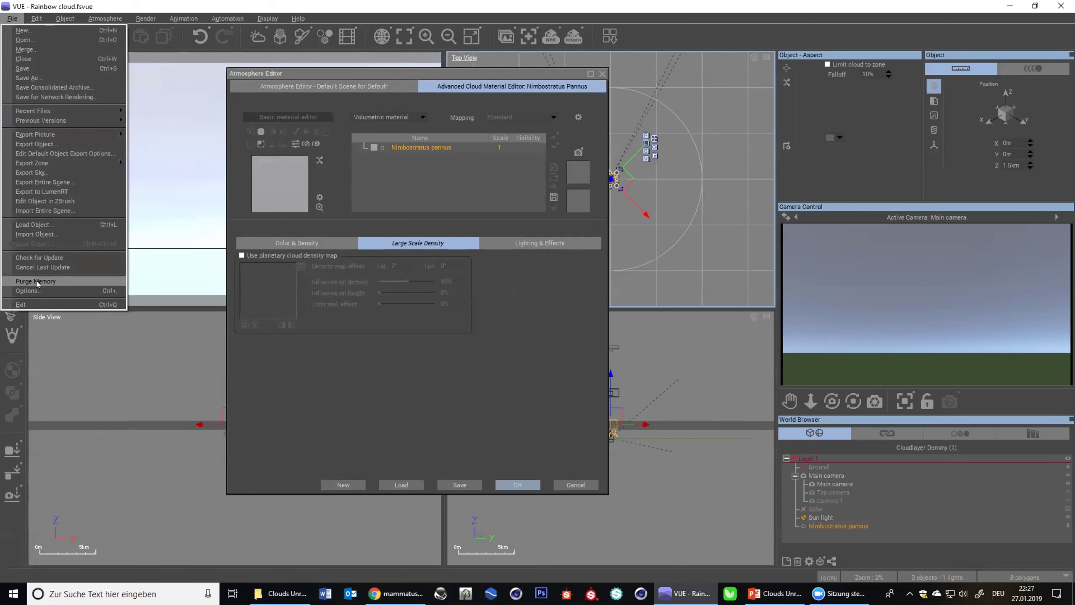
pyautogui.click(27, 291)
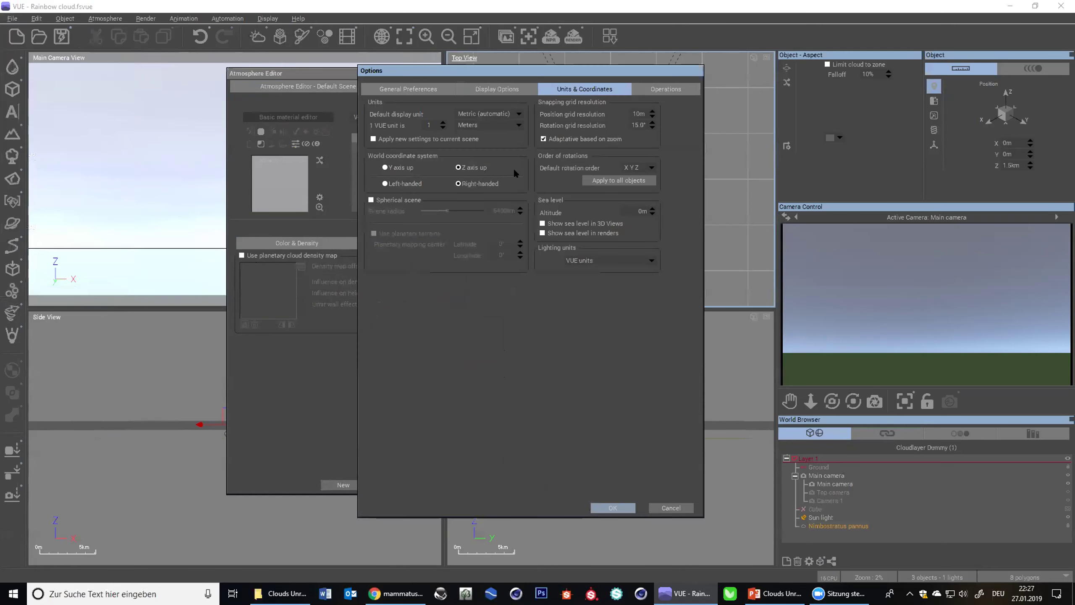
pyautogui.click(370, 200)
pyautogui.click(398, 234)
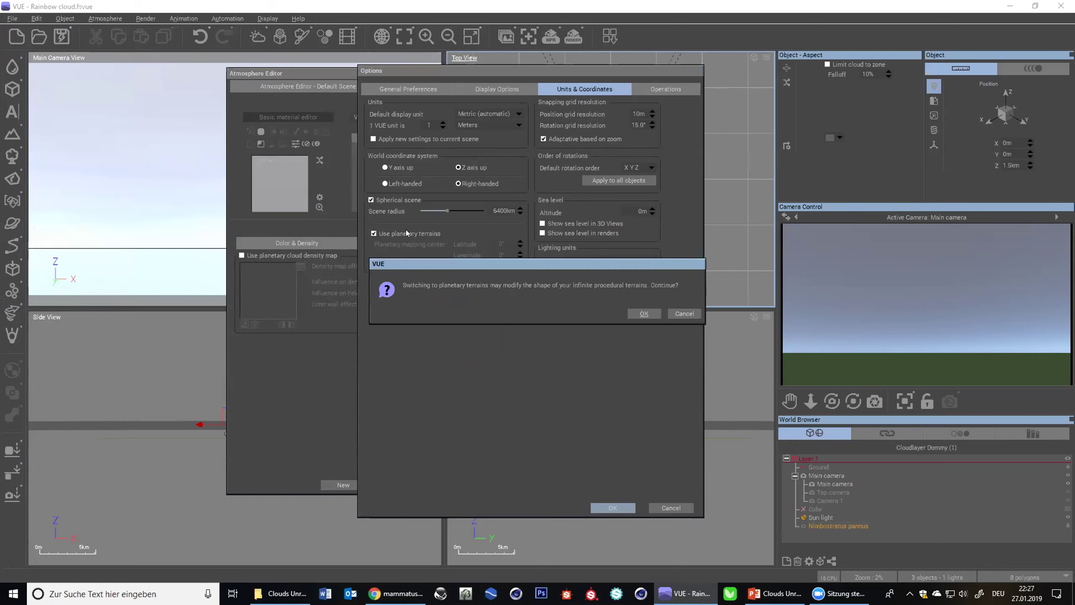
pyautogui.click(643, 316)
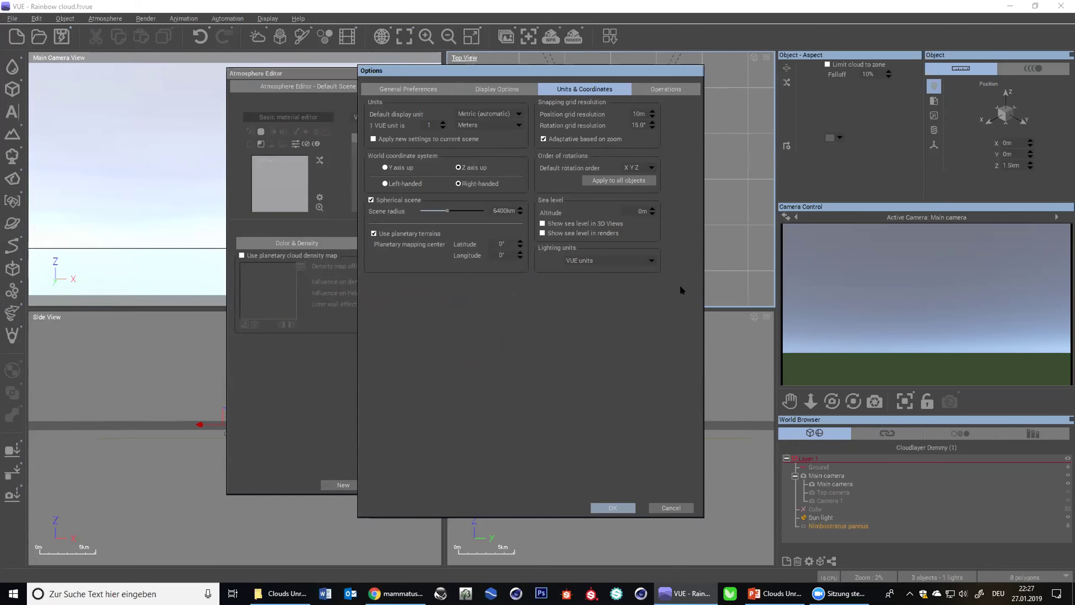
pyautogui.click(612, 508)
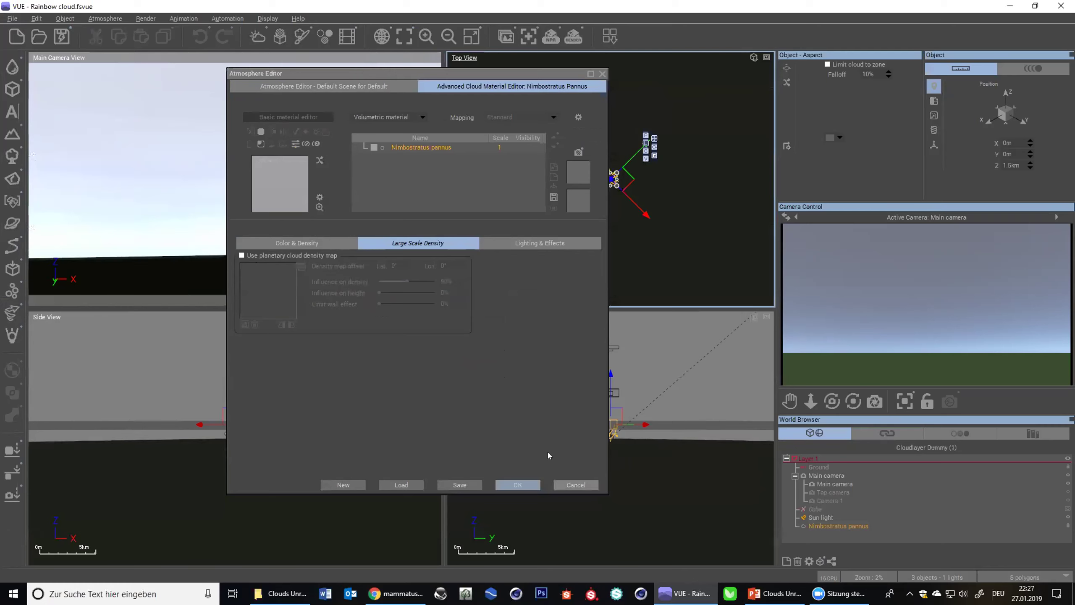
pyautogui.click(515, 483)
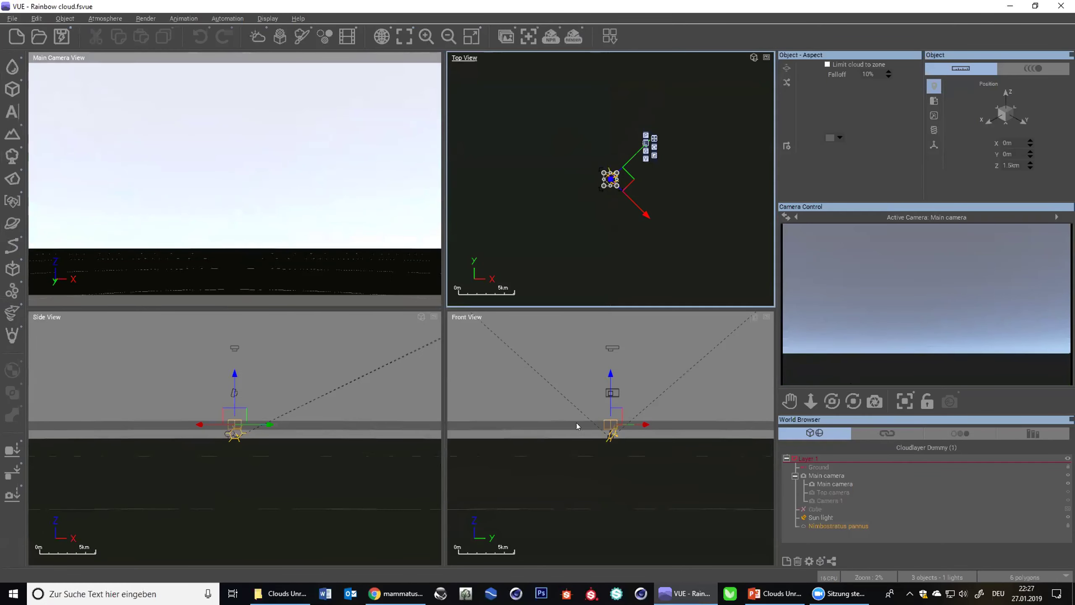
# - Lift the Main camera about 1.5 km up its Z axis
pyautogui.scroll(-10, 576, 422)
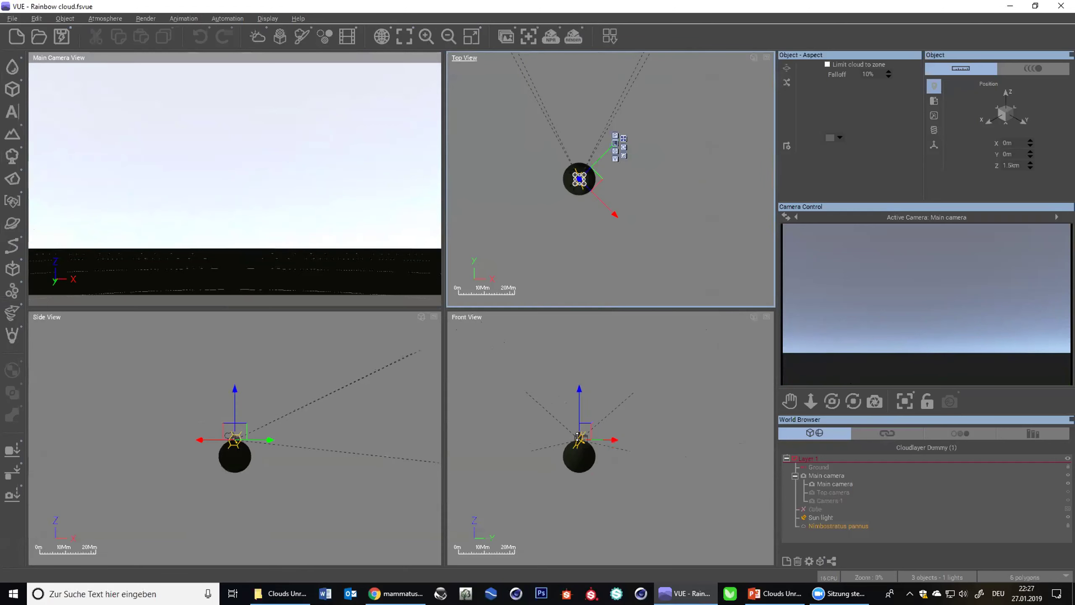
pyautogui.scroll(5, 577, 436)
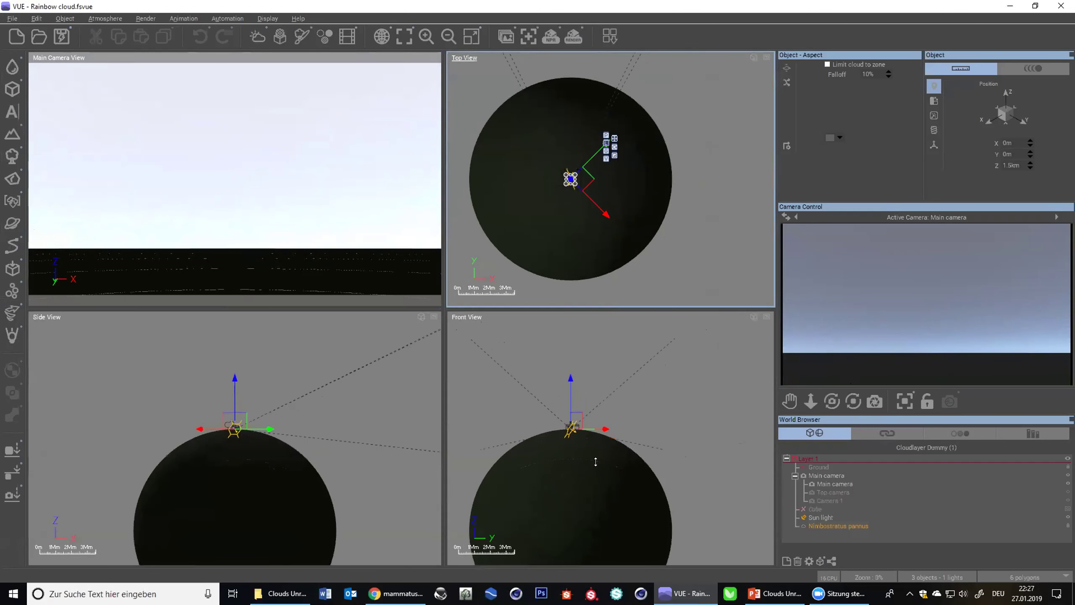
pyautogui.scroll(1, 595, 461)
pyautogui.moveTo(565, 390); pyautogui.dragTo(560, 343)
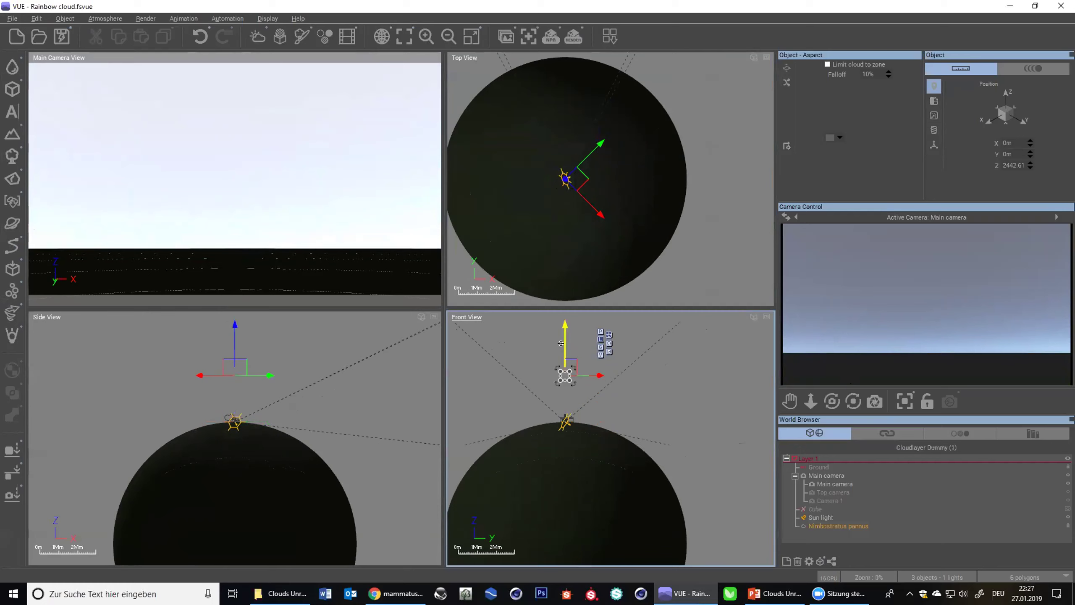
pyautogui.hotkey('ctrl', 'z')
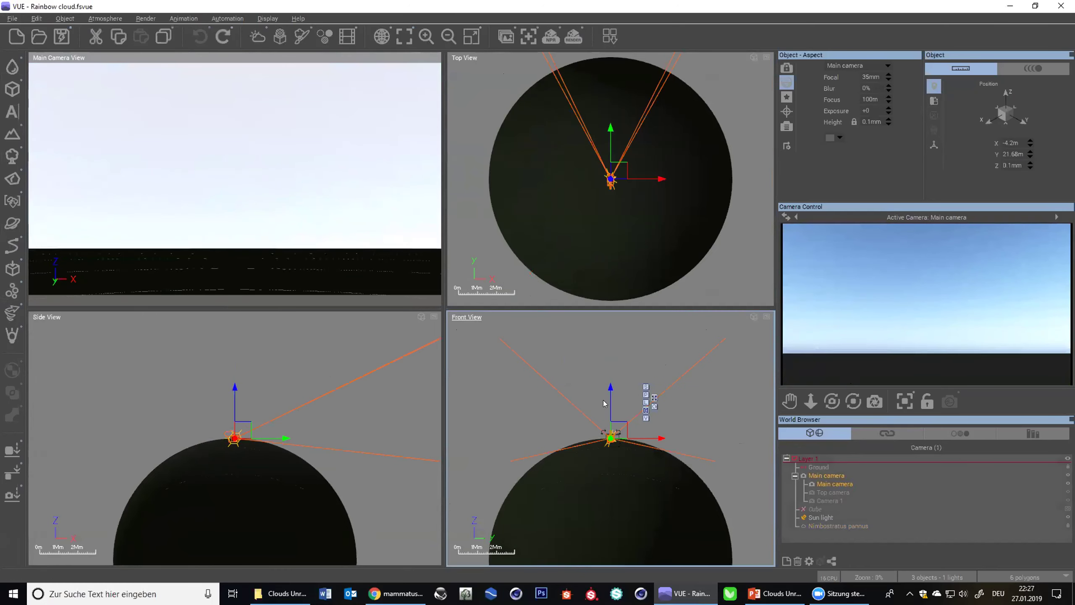
pyautogui.moveTo(608, 402); pyautogui.dragTo(599, 375)
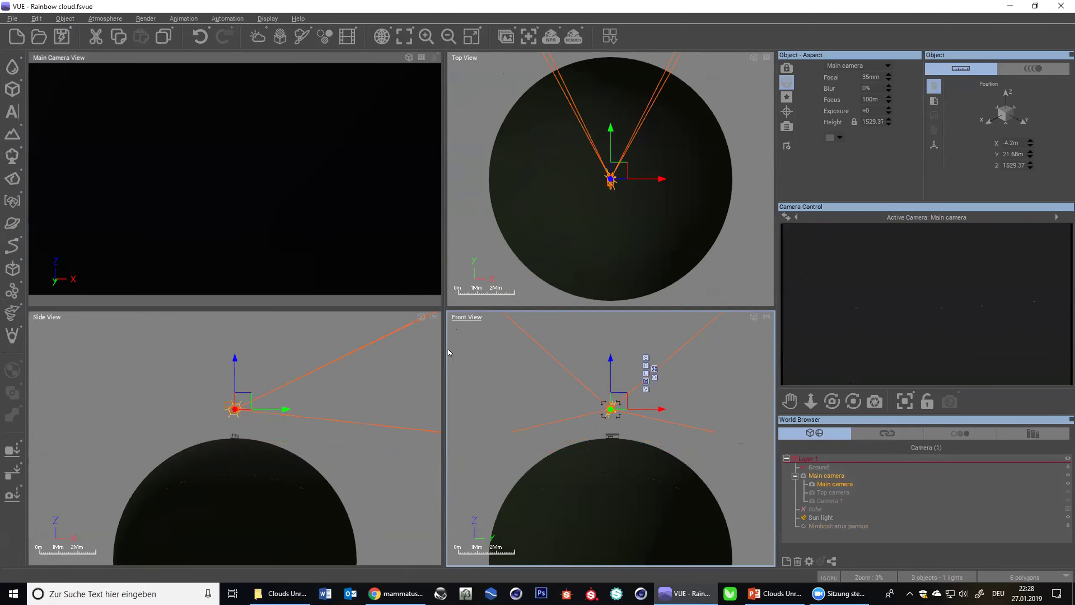
# - Tilt the Main camera down toward the curved horizon, pull it back along Y, and reopen atmosphere settings
pyautogui.moveTo(240, 415); pyautogui.dragTo(237, 447)
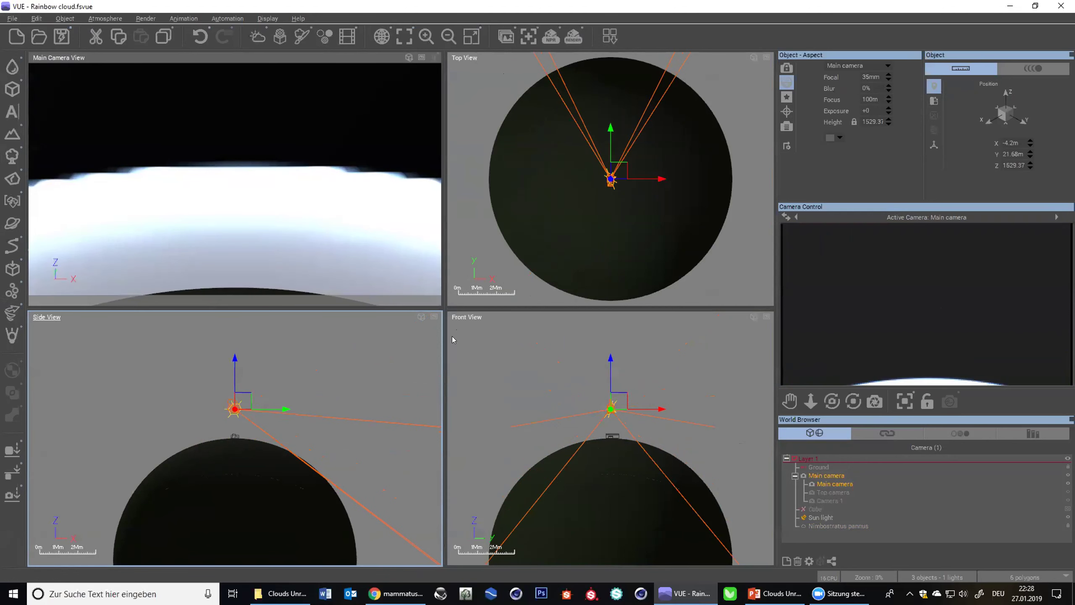
pyautogui.moveTo(236, 372)
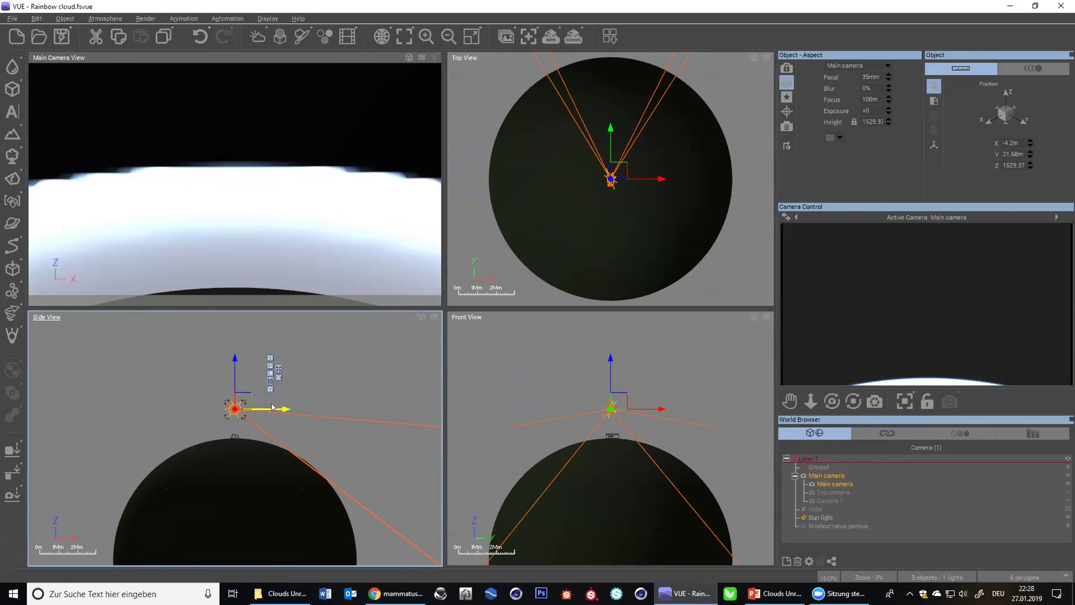
pyautogui.moveTo(276, 406); pyautogui.dragTo(236, 437)
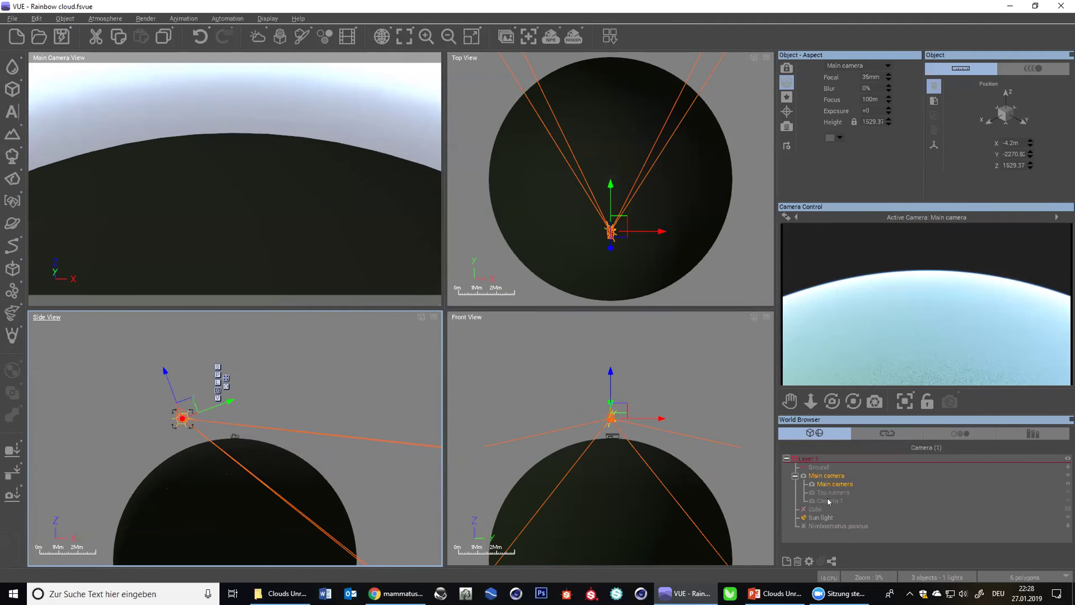
pyautogui.doubleClick(832, 483)
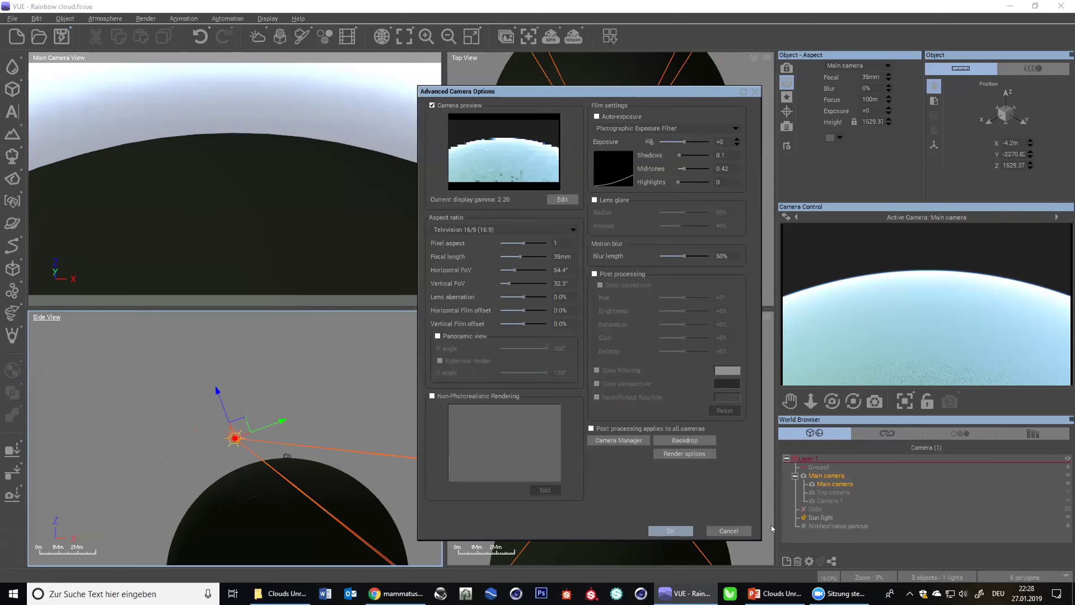
pyautogui.click(728, 531)
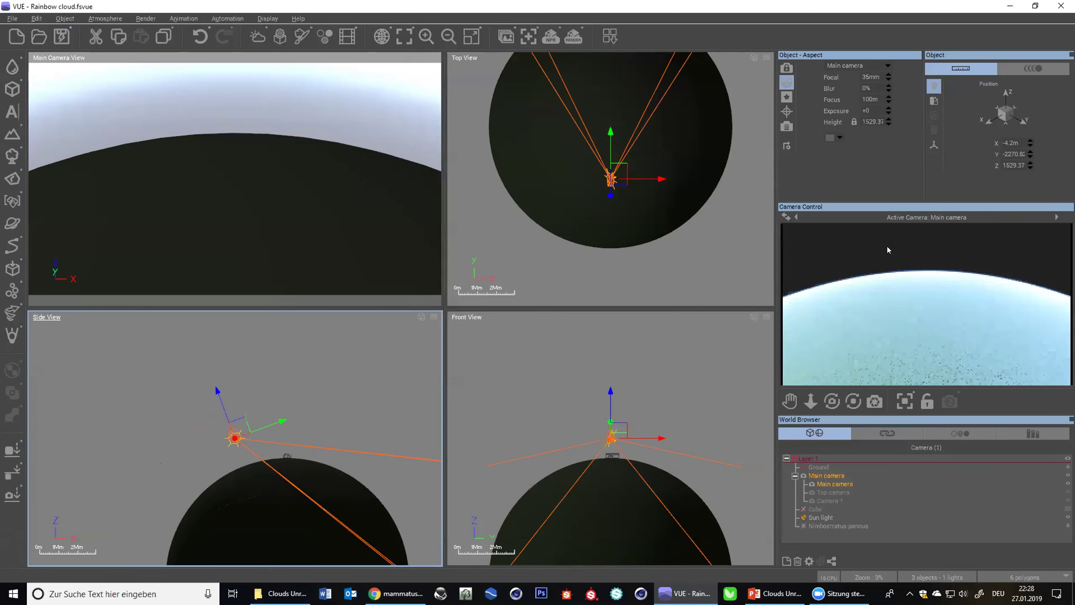
pyautogui.click(255, 34)
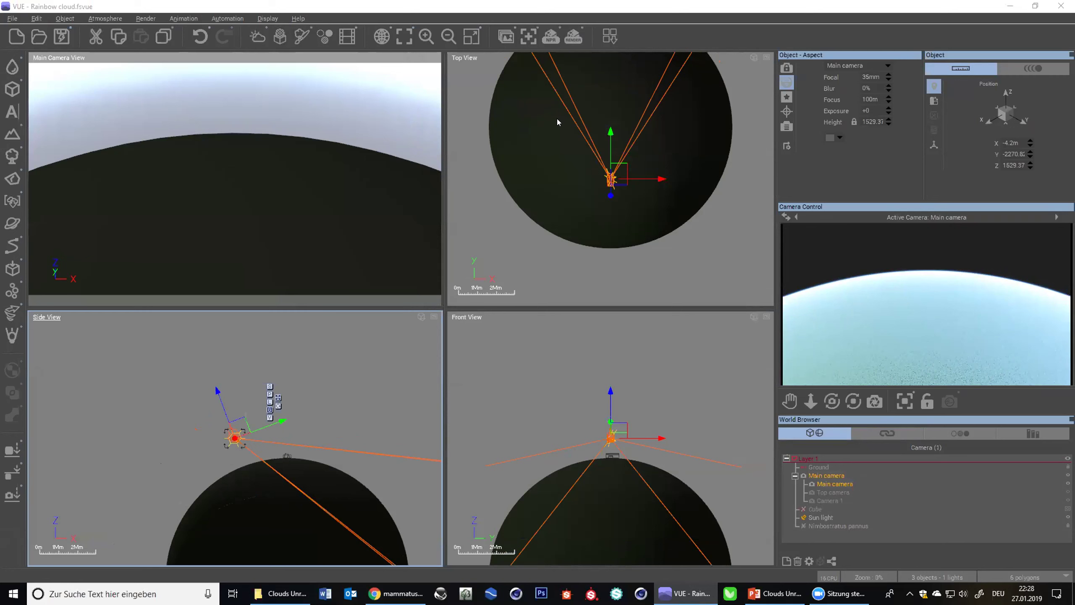
# - Look over the sky and material settings, then drag the cloud Detail amount up to 100%
pyautogui.click(355, 86)
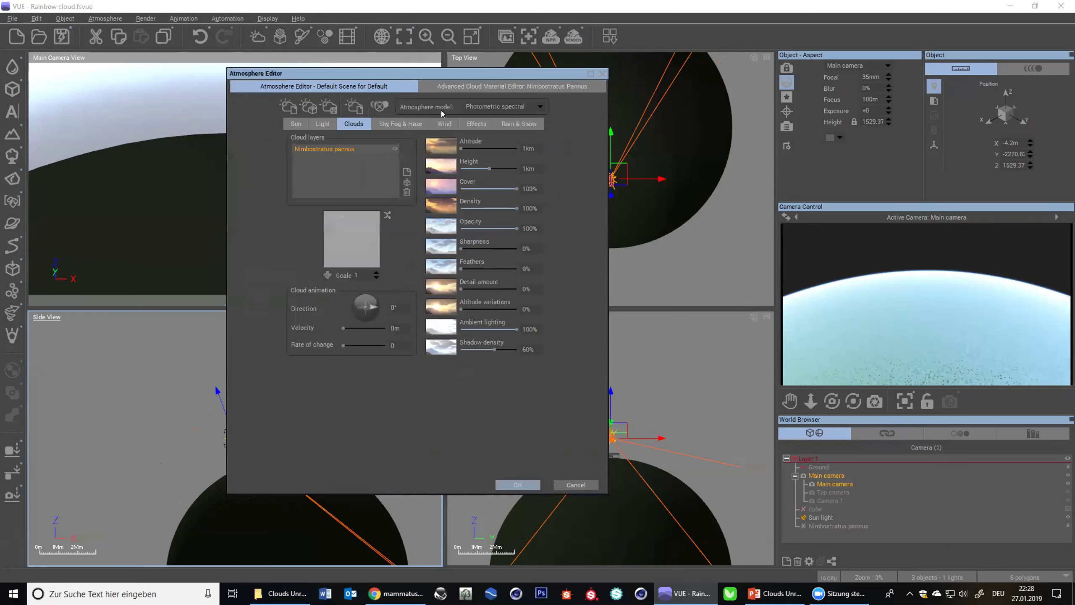
pyautogui.click(406, 124)
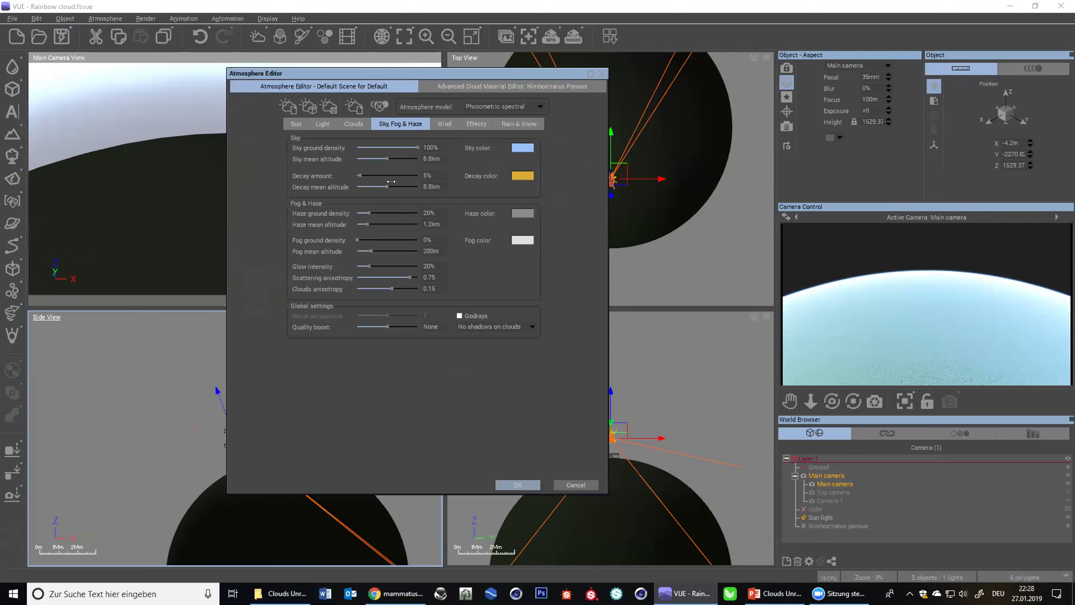
pyautogui.click(466, 89)
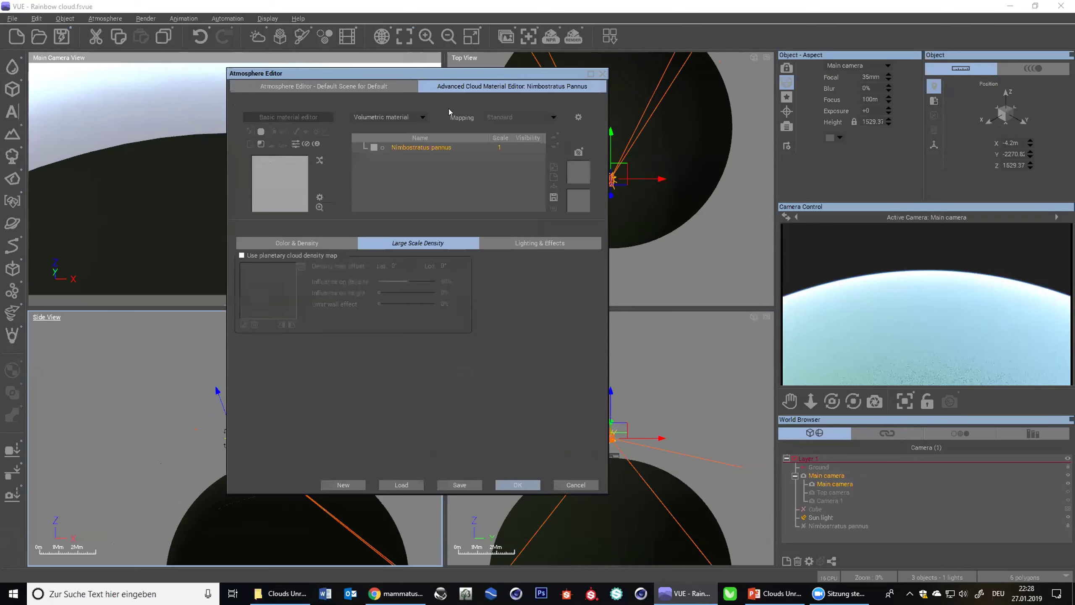
pyautogui.click(271, 242)
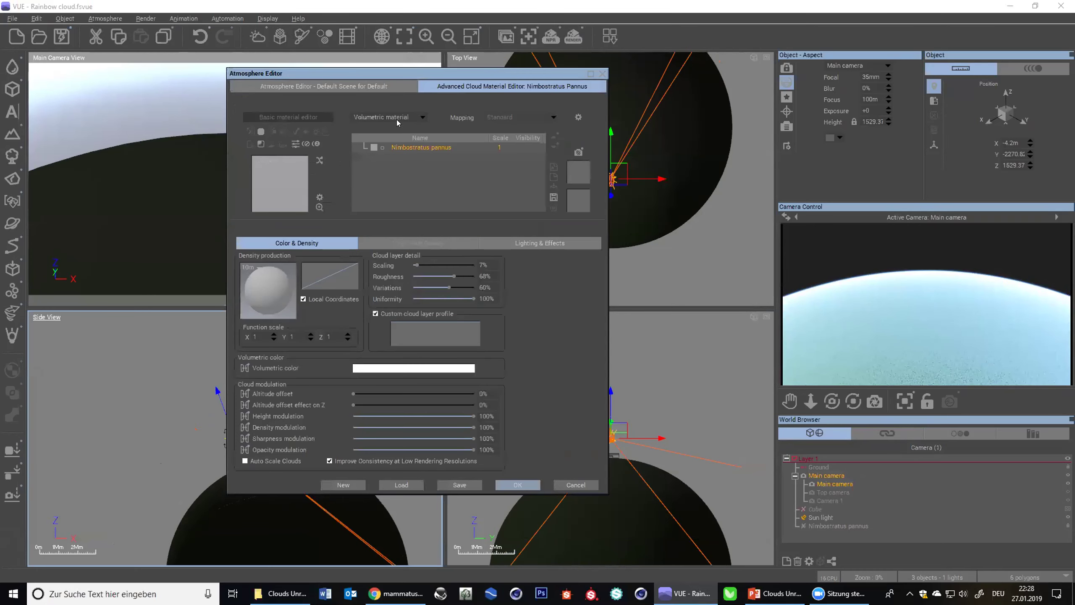
pyautogui.click(394, 87)
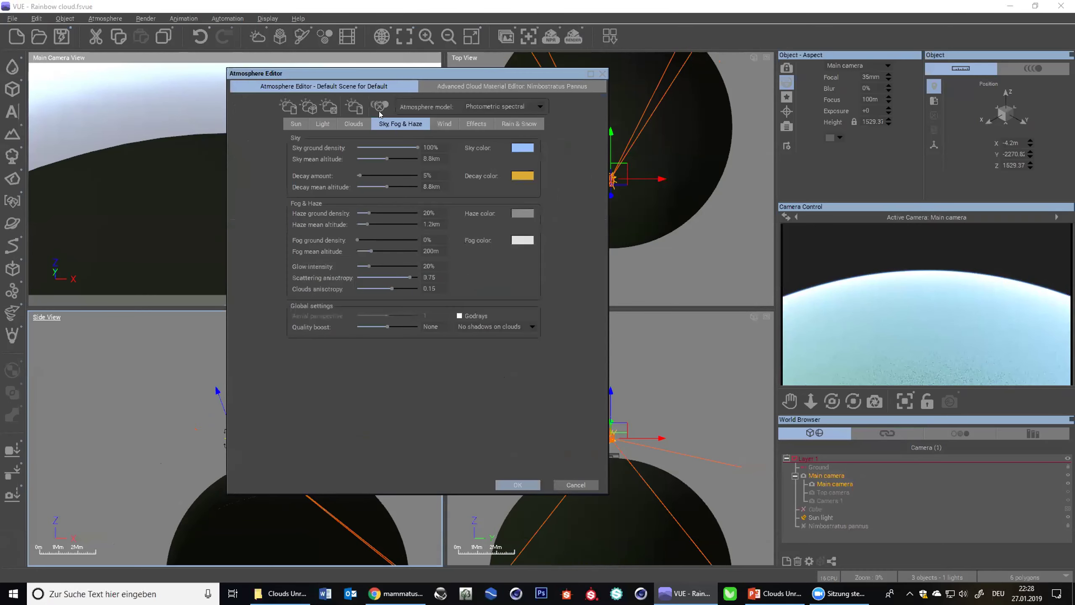
pyautogui.click(352, 124)
pyautogui.moveTo(472, 290); pyautogui.dragTo(519, 290)
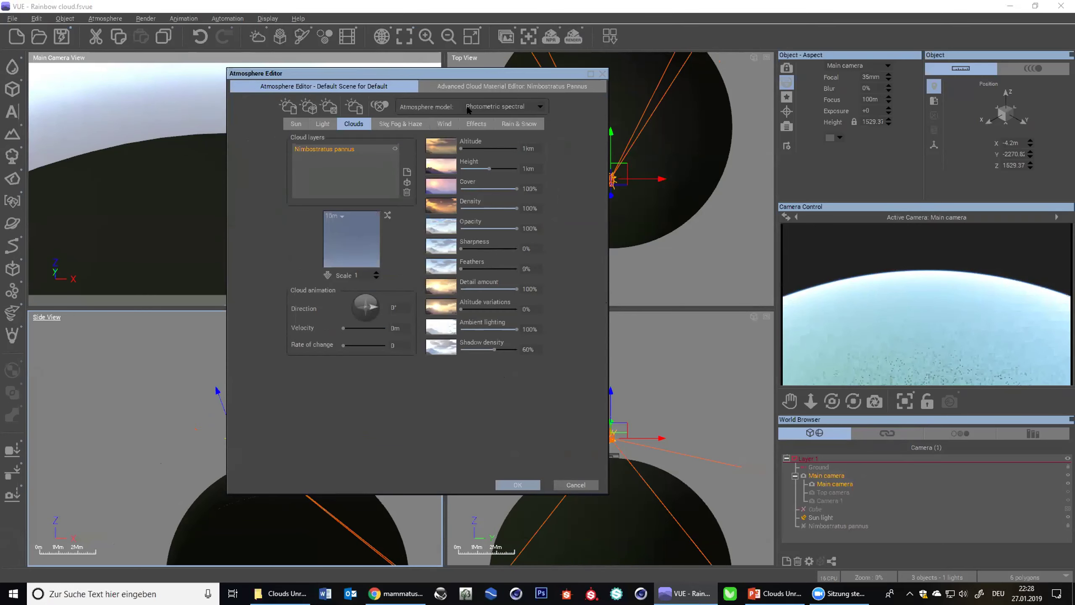
# - Set the detail Scaling to 39% and enter 300 as the Detail amount
pyautogui.click(442, 85)
pyautogui.moveTo(430, 264); pyautogui.dragTo(443, 263)
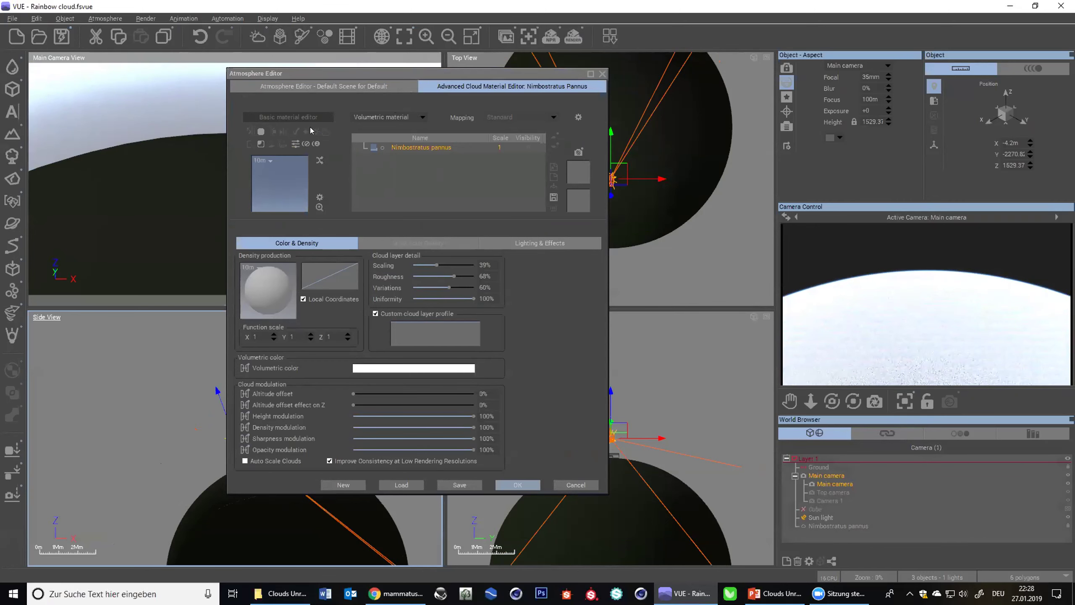
pyautogui.click(325, 86)
pyautogui.click(532, 289)
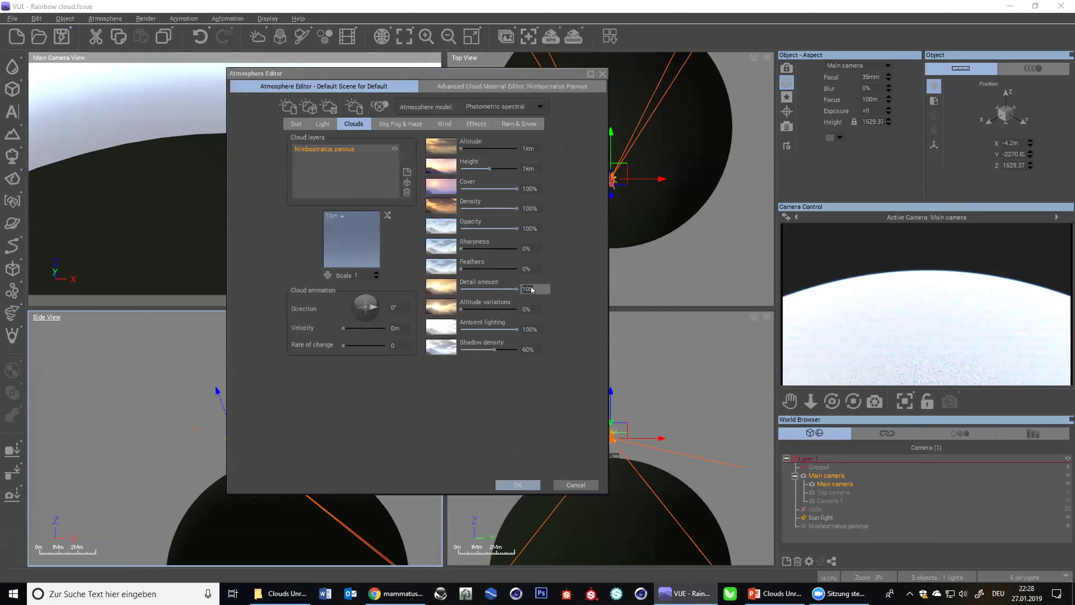
pyautogui.write('300')
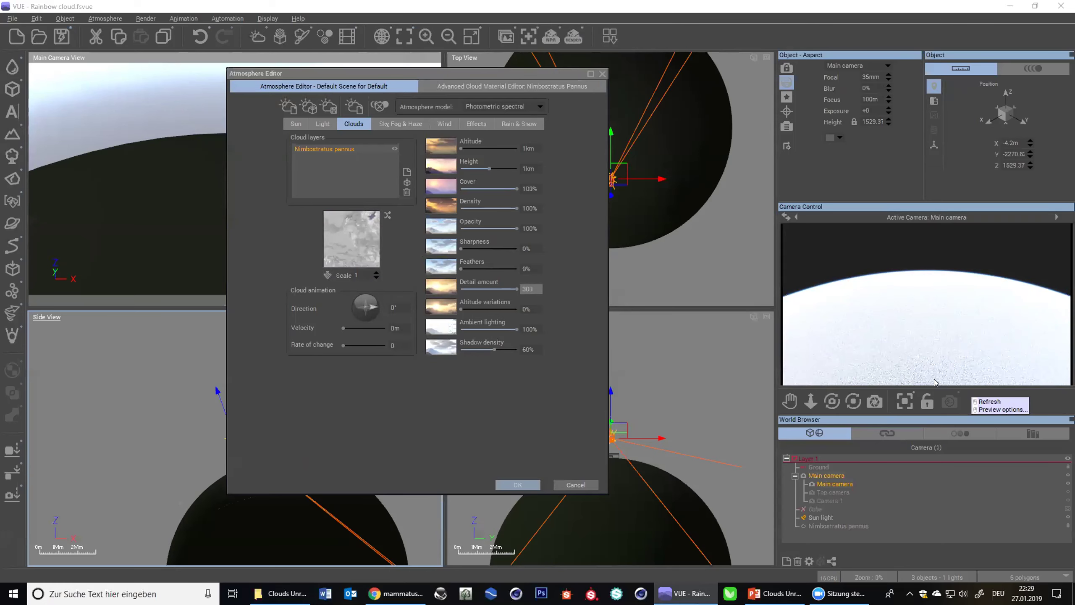
# - Raise the cloud detail Scaling to 100% and show the Nimbostratus Pannus Large Scale Density settings
pyautogui.click(508, 86)
pyautogui.moveTo(436, 265); pyautogui.dragTo(476, 266)
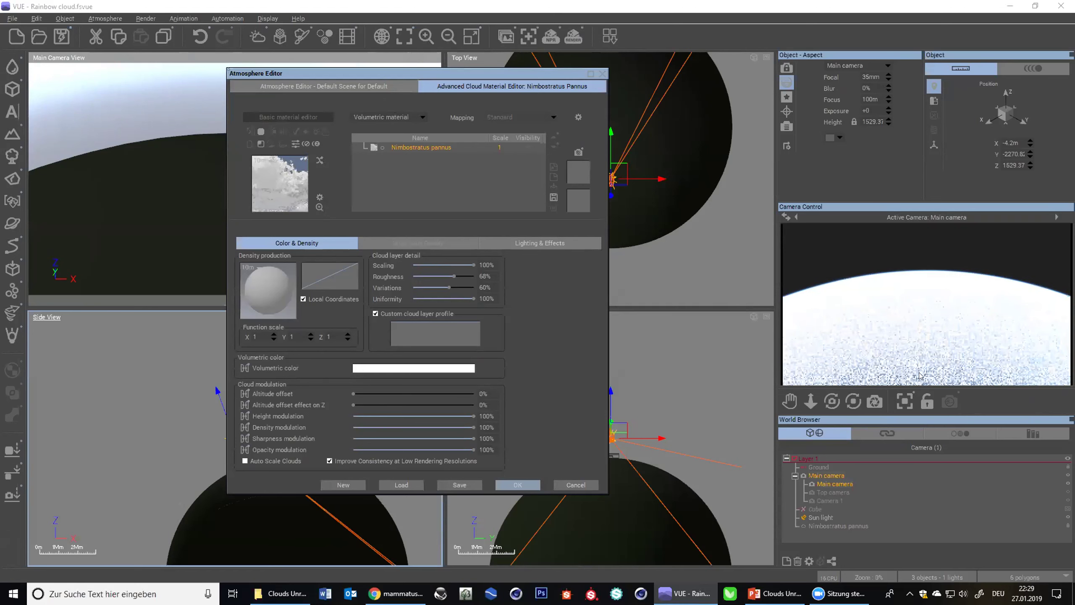
pyautogui.click(427, 240)
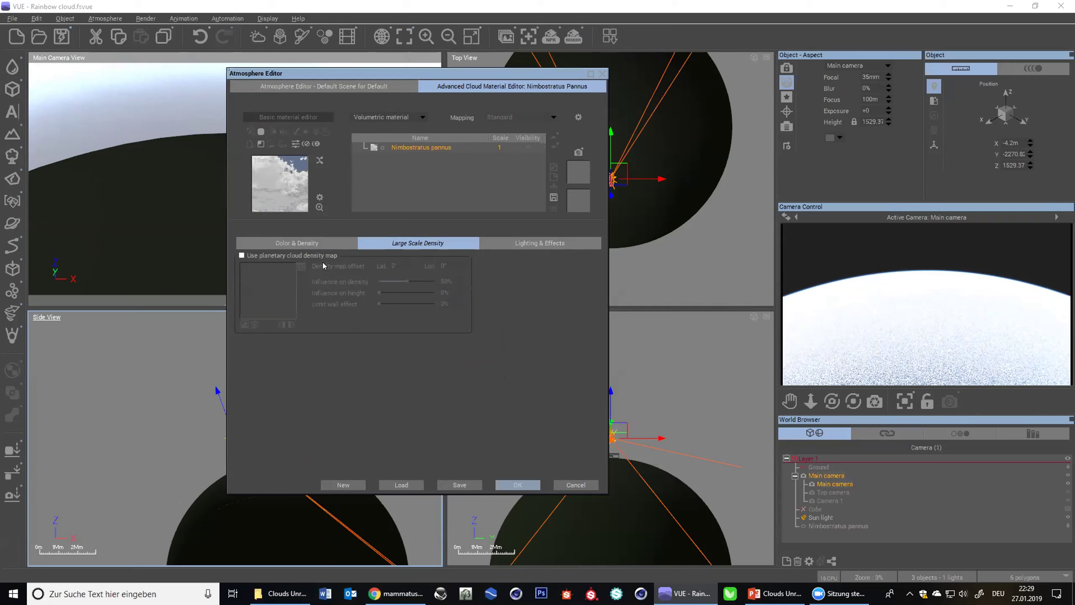
# - Enable the planetary cloud density map and set it to the planet_clouds bitmap from the Bitmaps collection
pyautogui.click(293, 256)
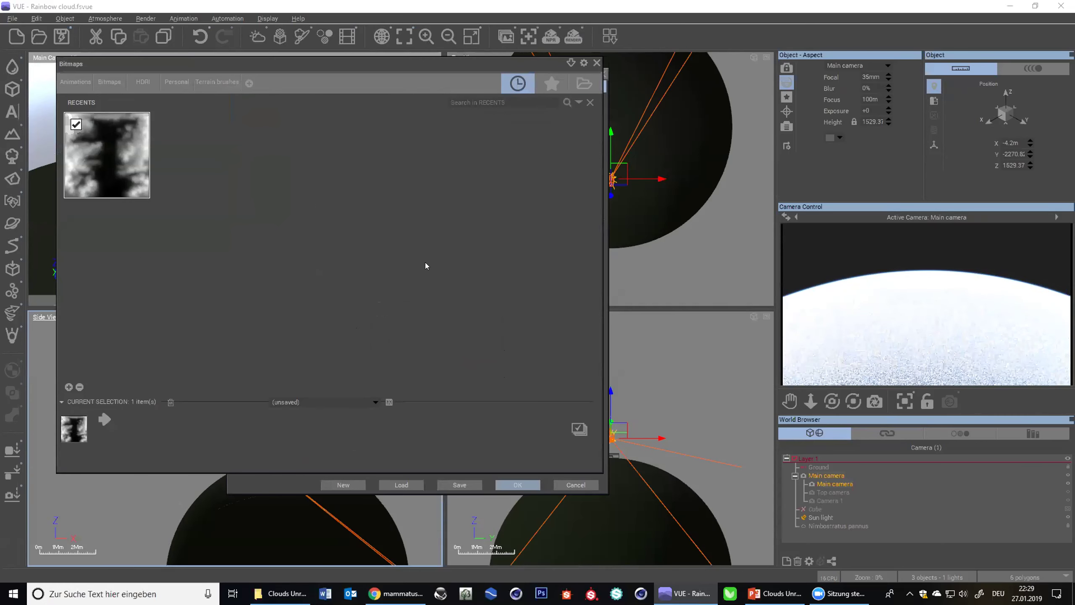
pyautogui.click(108, 82)
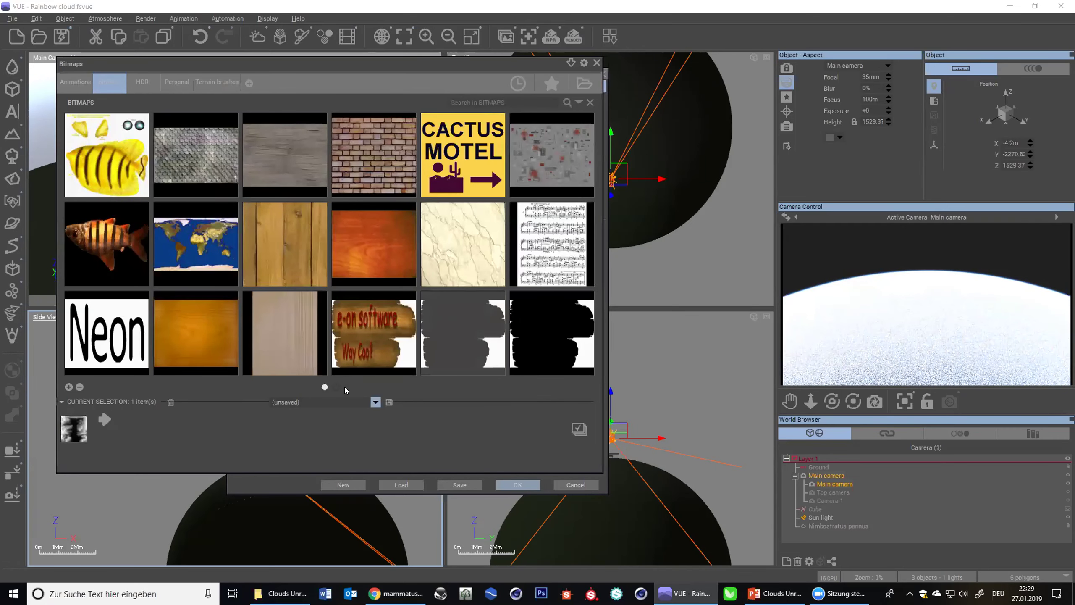
pyautogui.scroll(-5, 259, 356)
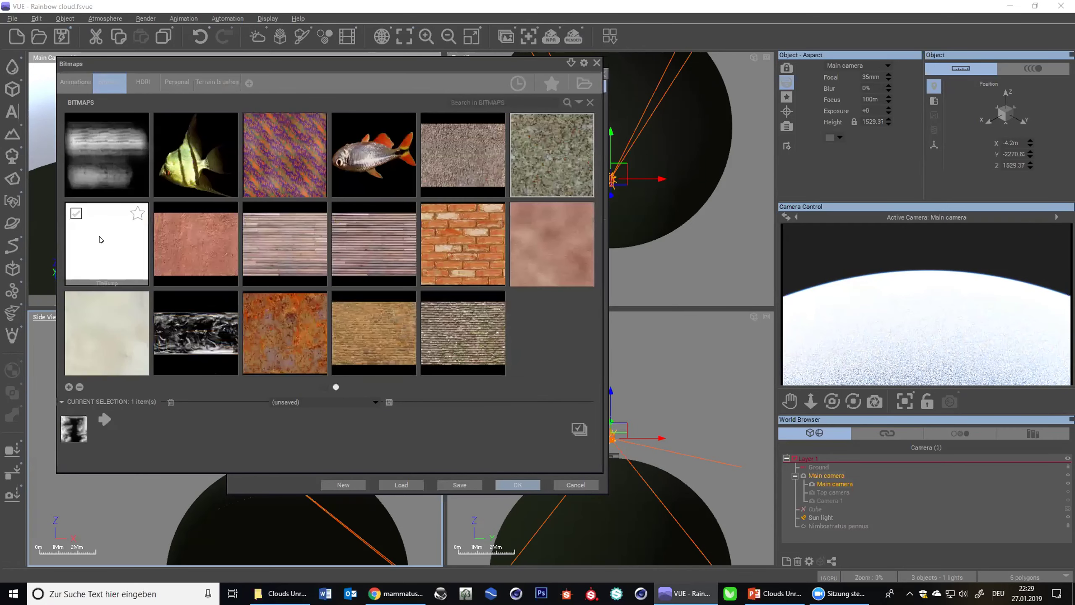
pyautogui.click(191, 321)
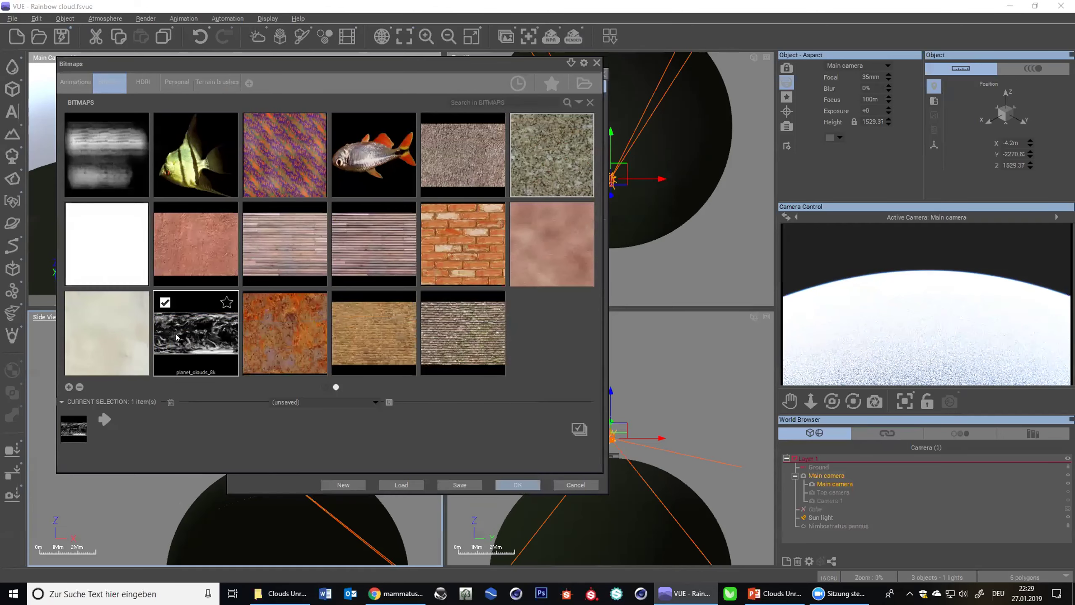
pyautogui.click(578, 427)
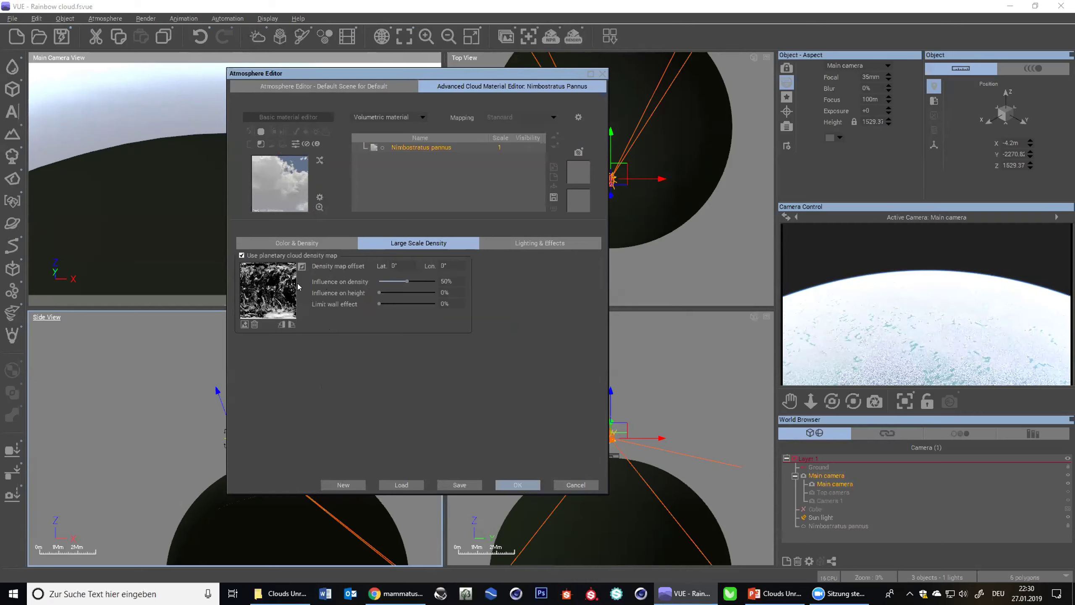
# - Raise the Large Scale Density map's influence on density to 100%
pyautogui.click(294, 244)
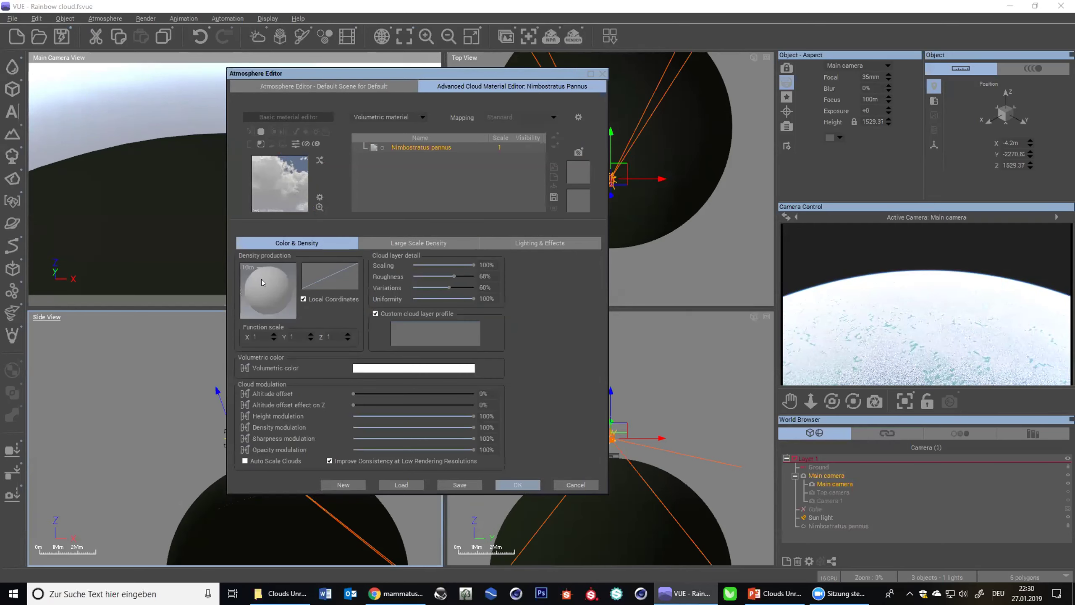
pyautogui.click(353, 86)
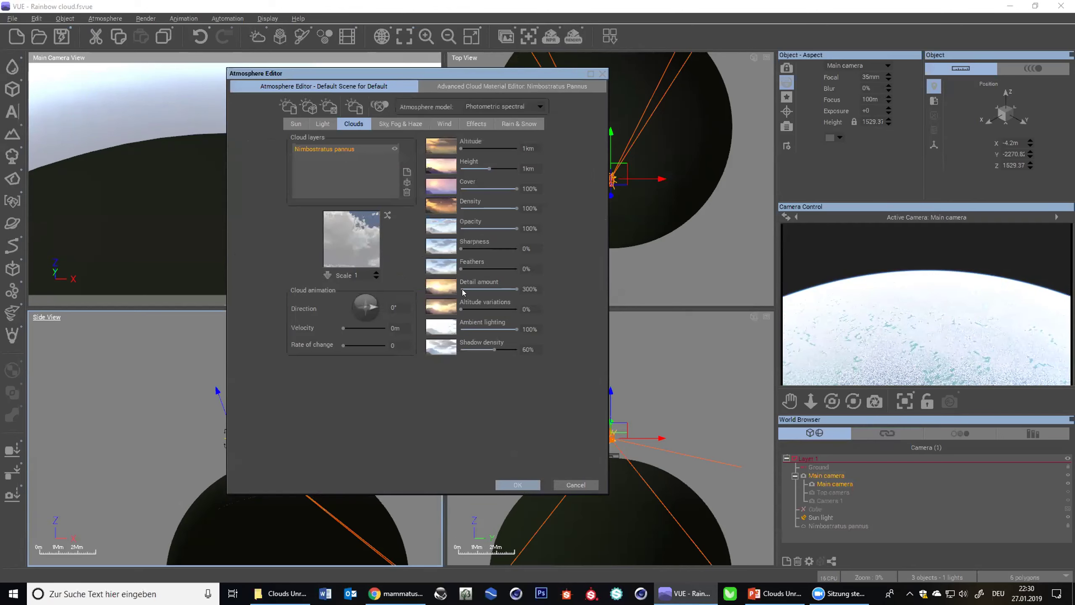
pyautogui.click(442, 86)
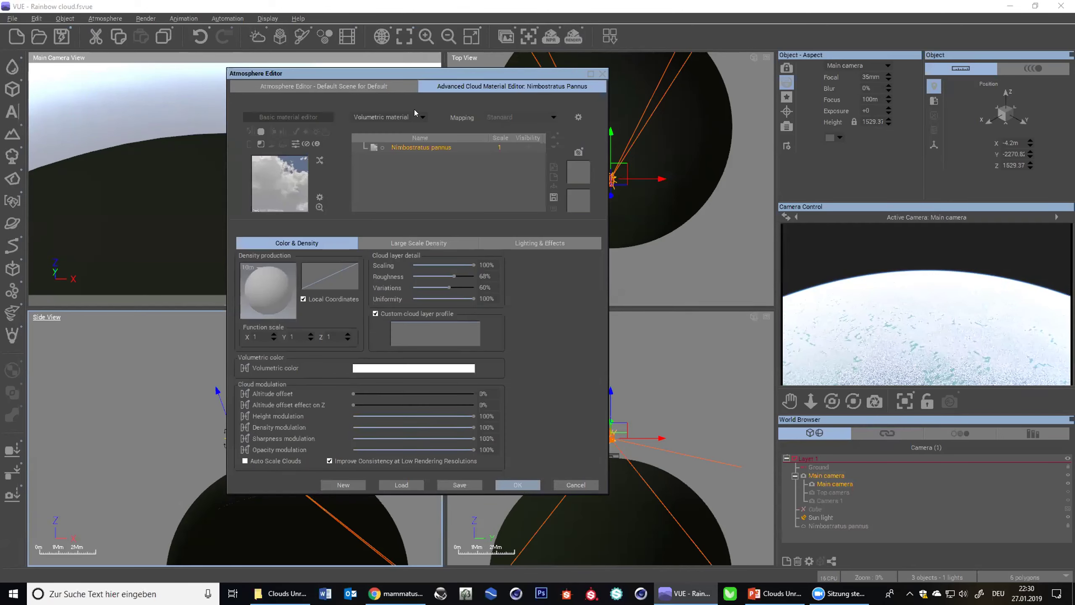
pyautogui.click(399, 245)
pyautogui.moveTo(399, 275); pyautogui.dragTo(518, 278)
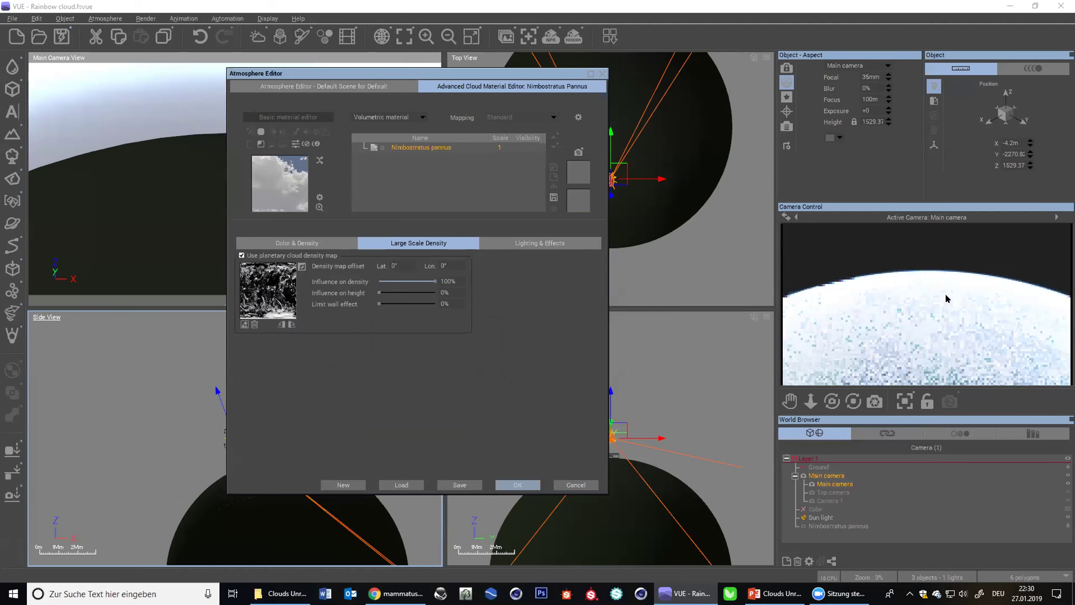
# - Lower the sun pitch to 6.76° in the atmosphere's Sun settings
pyautogui.click(346, 87)
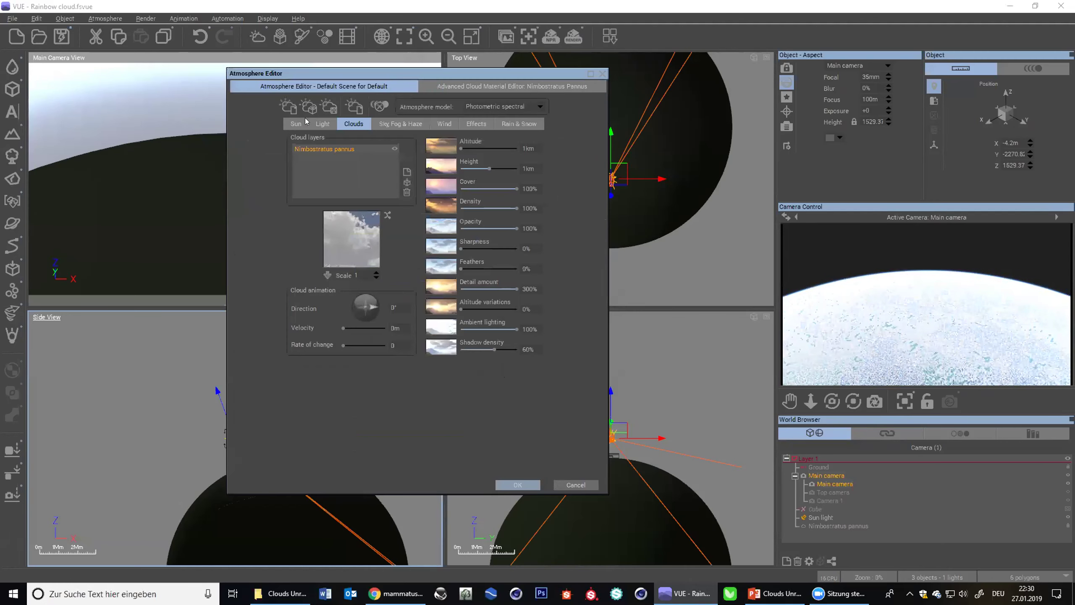
pyautogui.click(297, 123)
pyautogui.moveTo(401, 259); pyautogui.dragTo(386, 258)
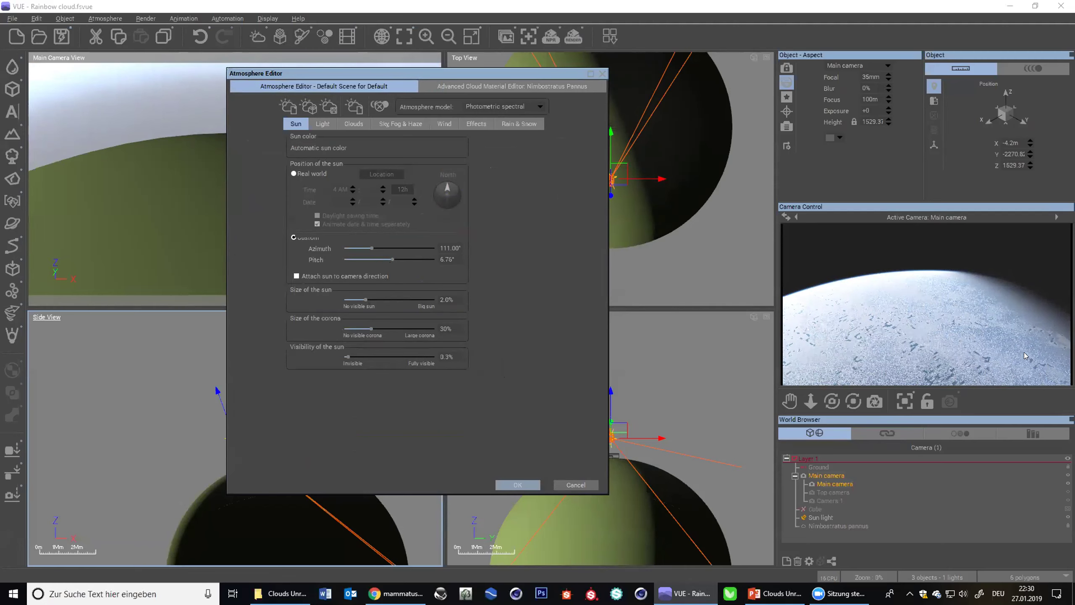
# - Set the Nimbostratus pannus density map's influence on height to 100%
pyautogui.click(453, 86)
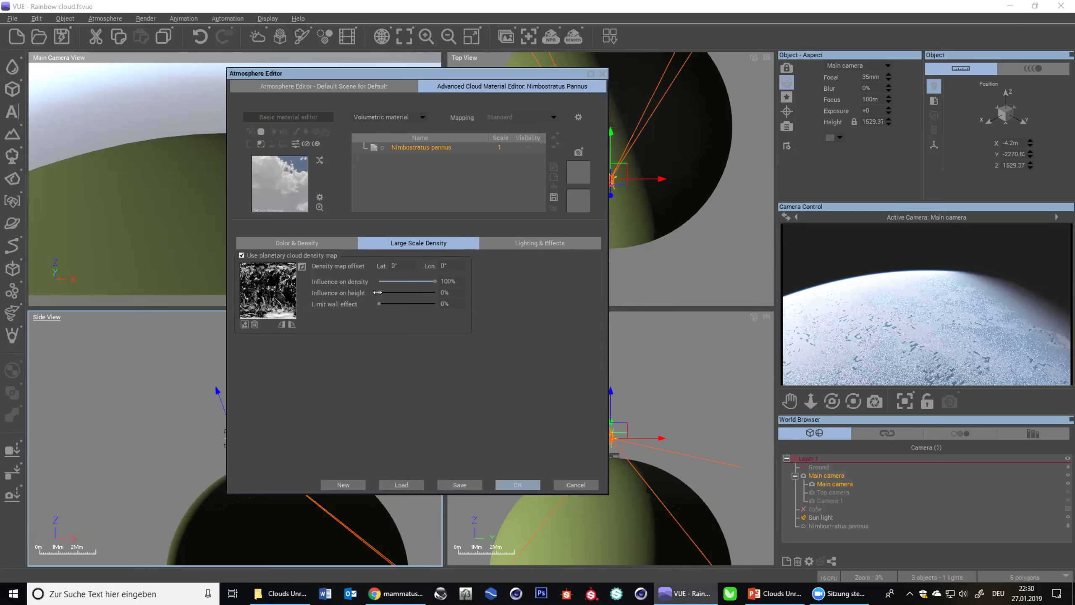
pyautogui.moveTo(382, 292); pyautogui.dragTo(436, 292)
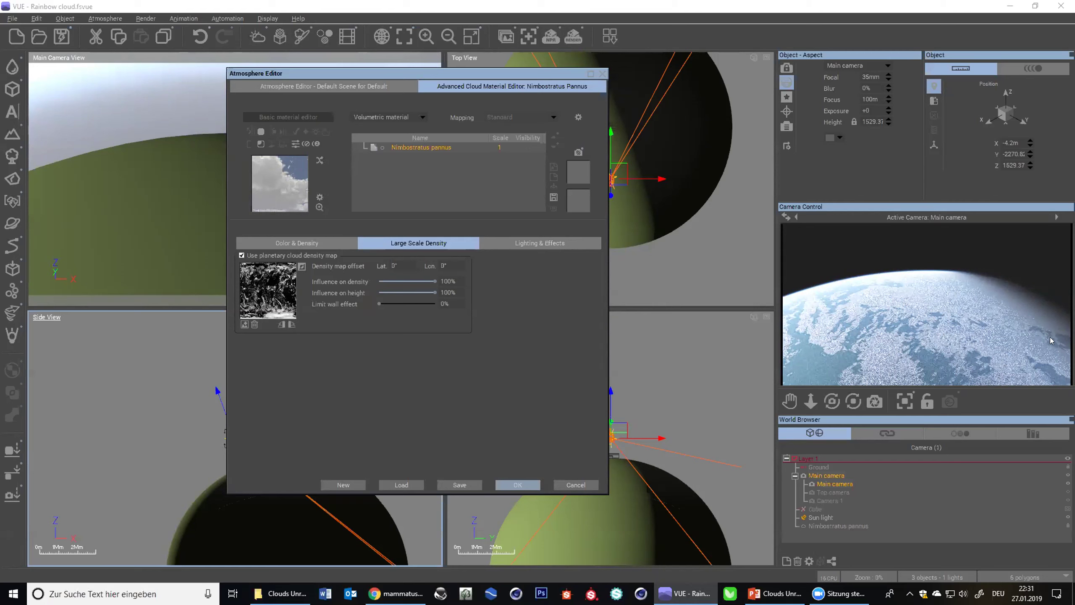
# - Lower the cloud layer's height on the Clouds page
pyautogui.click(398, 87)
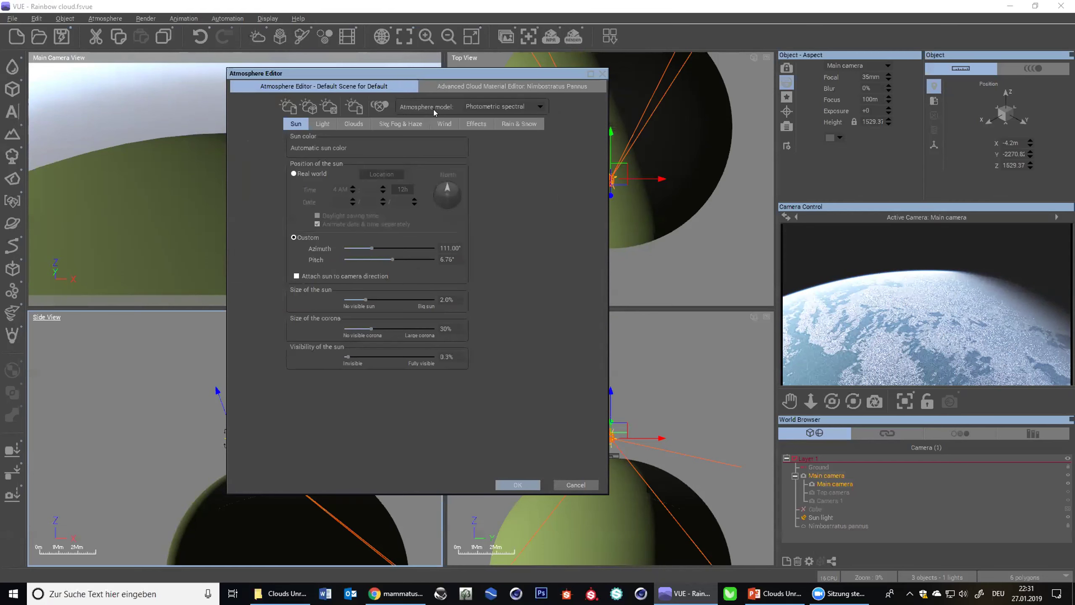
pyautogui.click(353, 124)
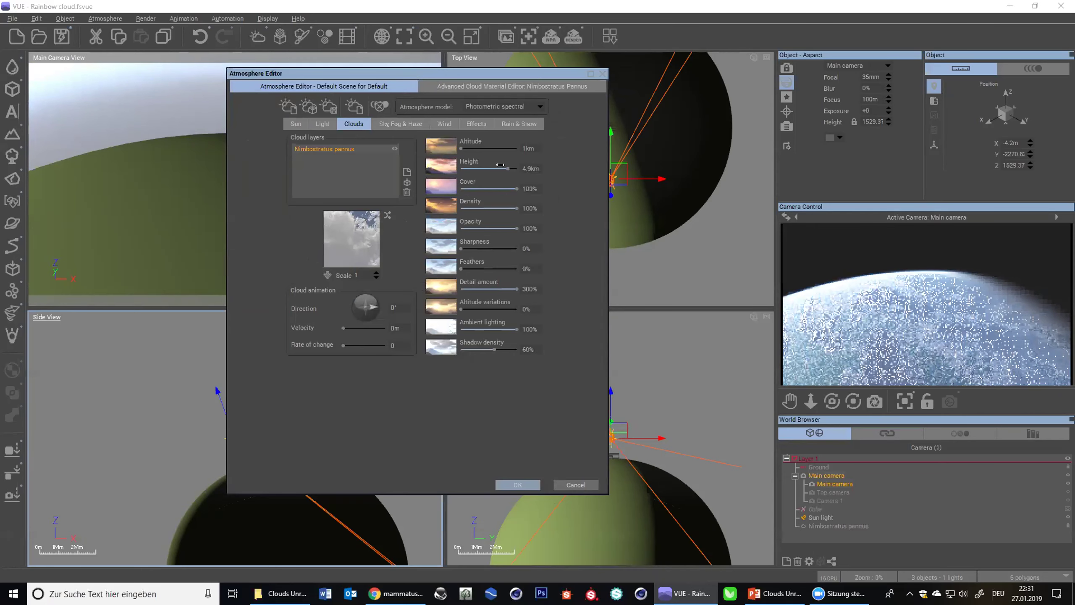
pyautogui.moveTo(499, 165); pyautogui.dragTo(491, 165)
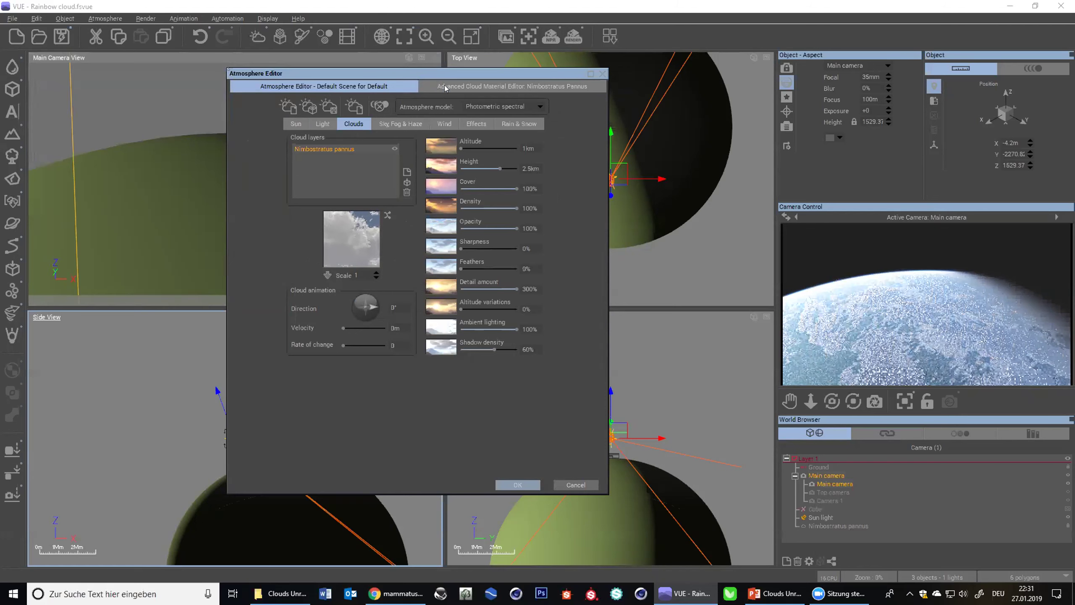
# - Push the density map's limit wall effect to 100% and go back to Color & Density
pyautogui.click(457, 86)
pyautogui.moveTo(381, 298); pyautogui.dragTo(435, 299)
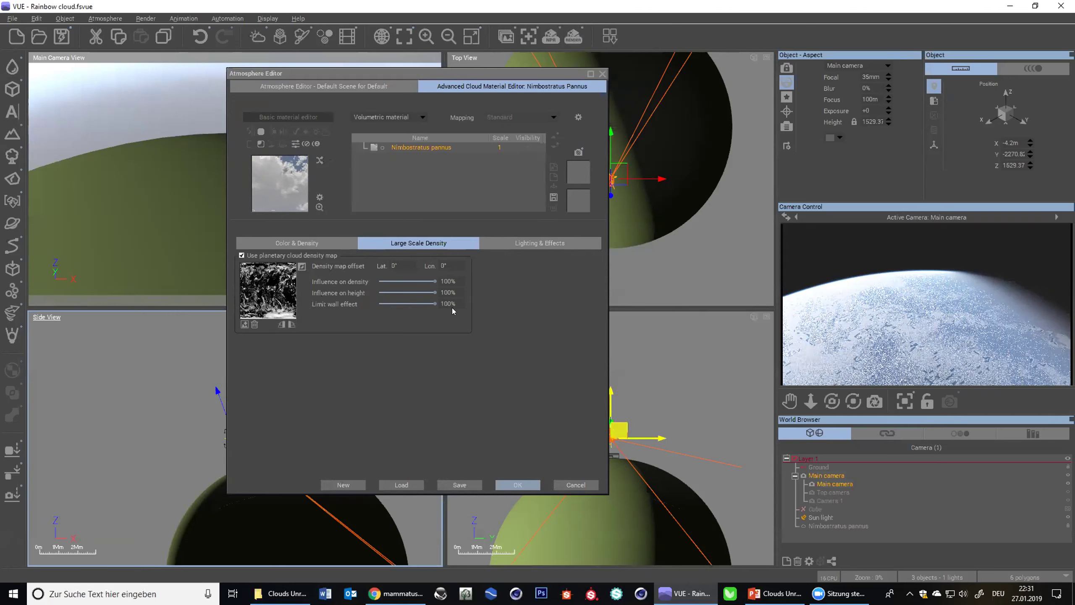
pyautogui.click(292, 240)
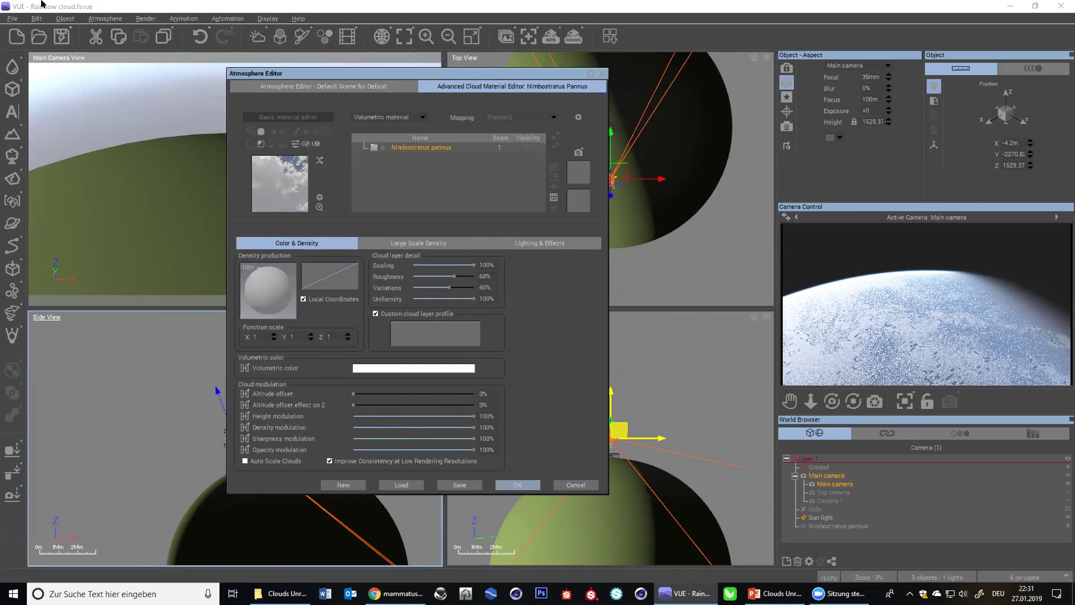
# - Switch off Spherical scene in File > Options and apply the atmosphere changes
pyautogui.click(12, 19)
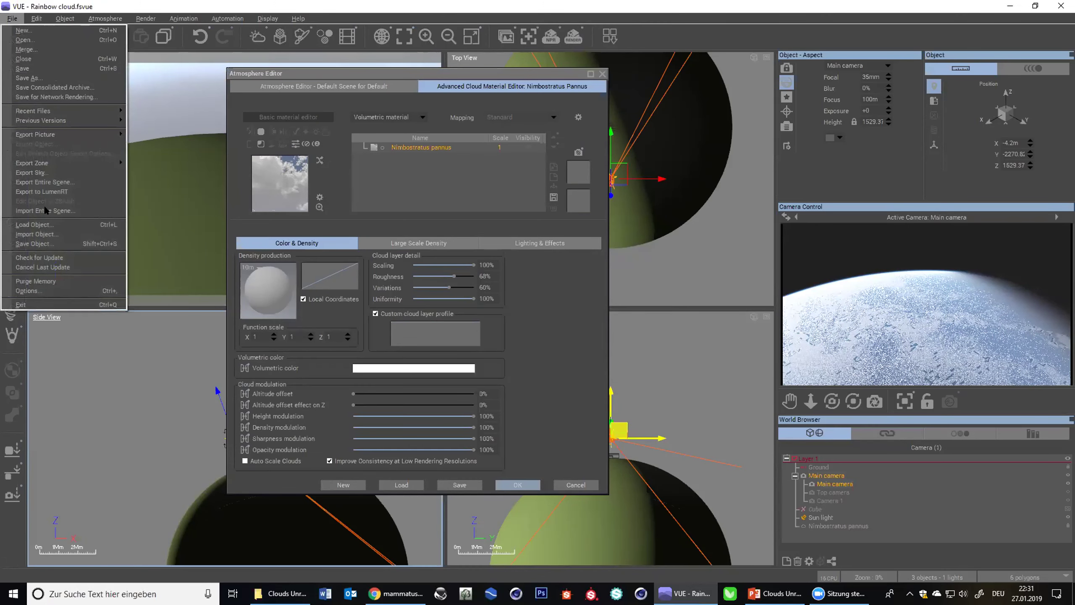
pyautogui.click(29, 291)
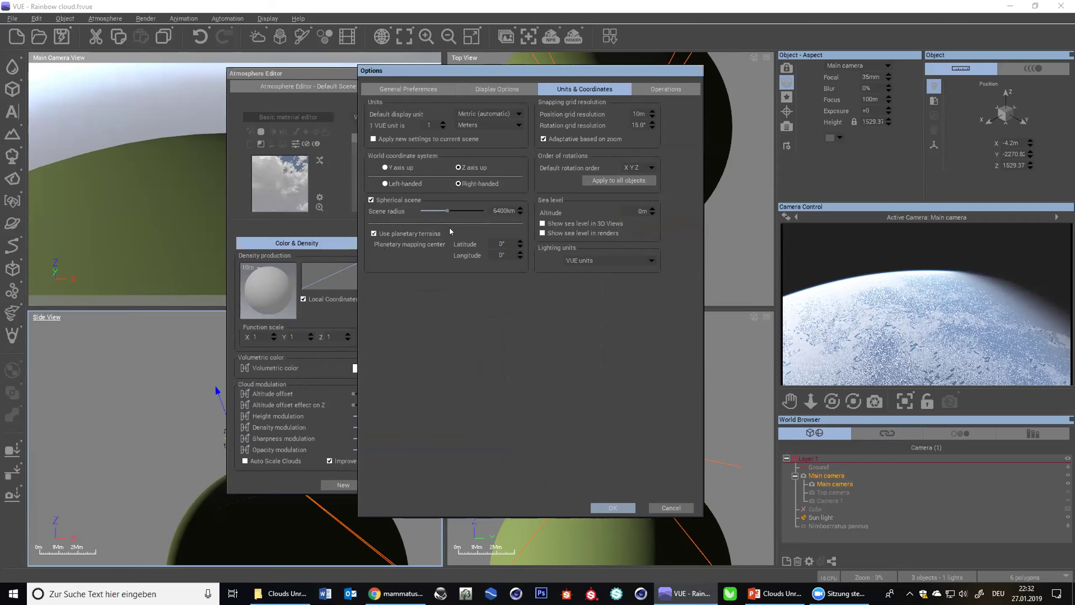
pyautogui.click(388, 201)
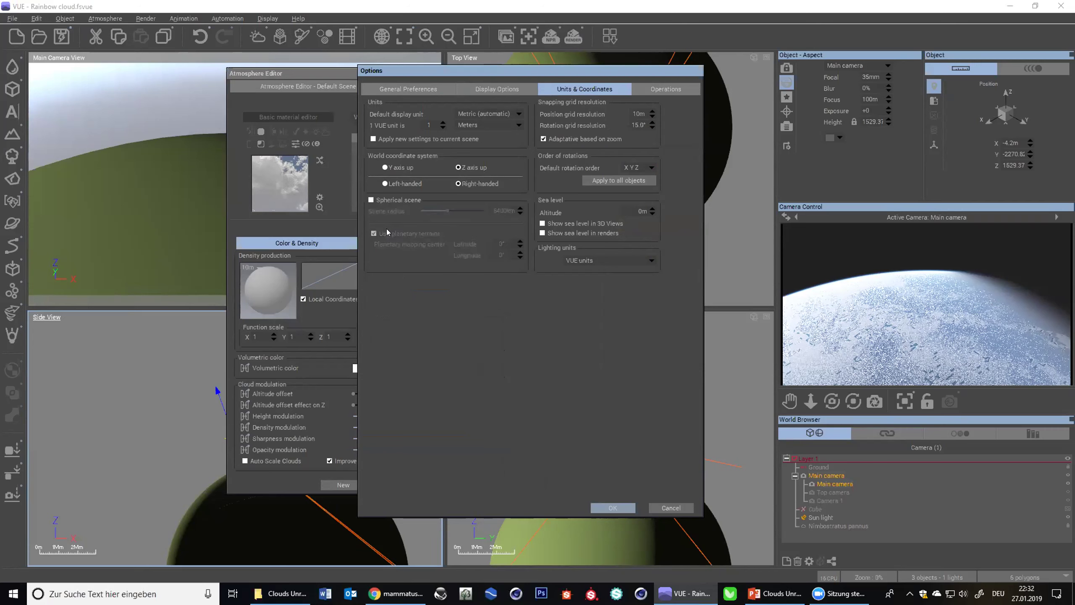
pyautogui.click(605, 507)
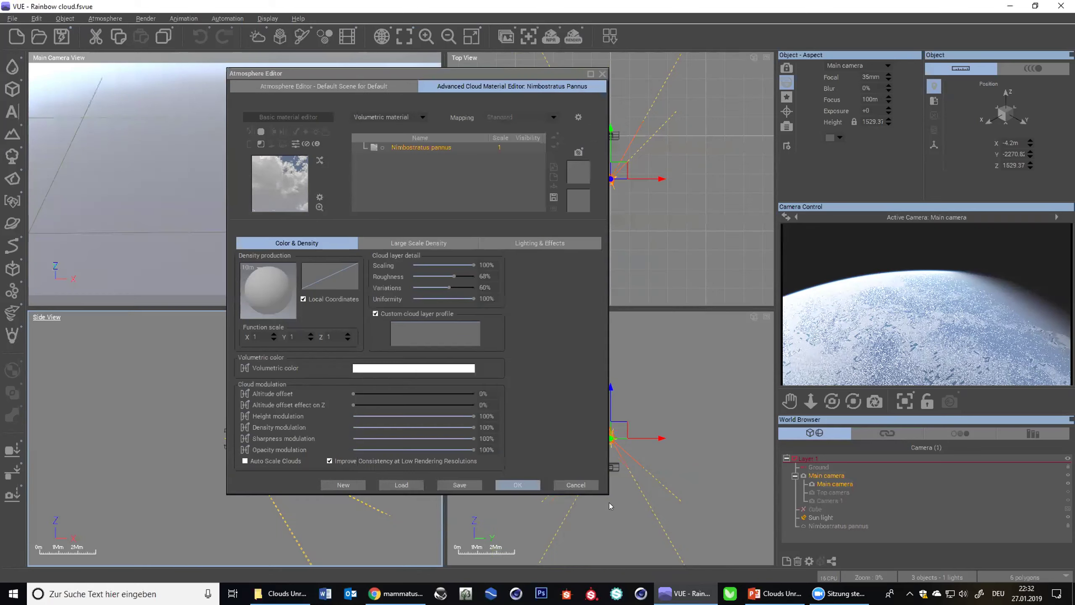
pyautogui.click(530, 484)
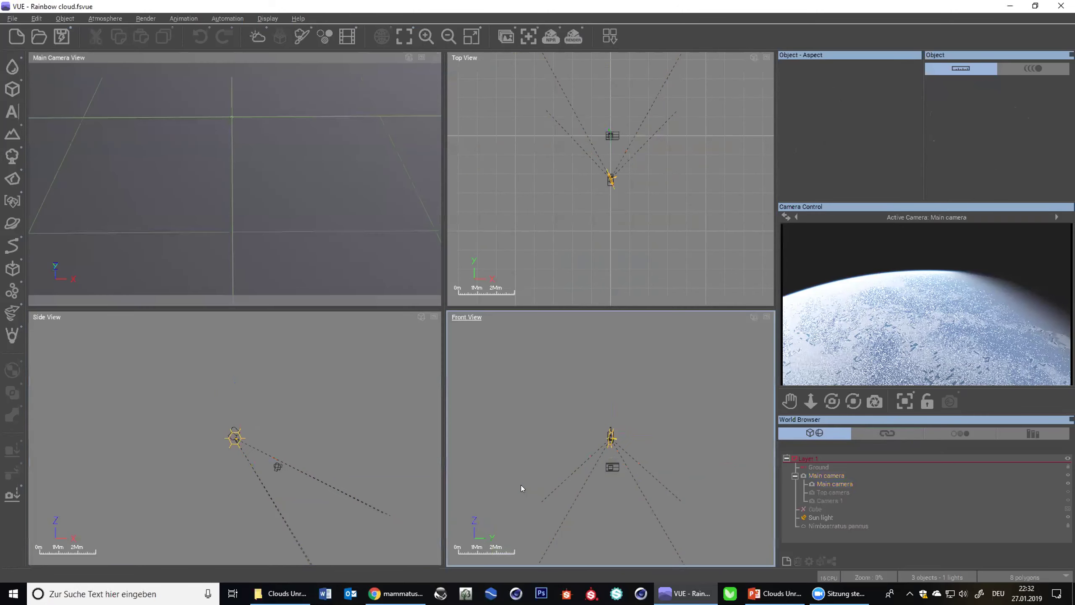
# - Lower the Main camera toward the ground and delete the Nimbostratus pannus cloud layer
pyautogui.click(826, 477)
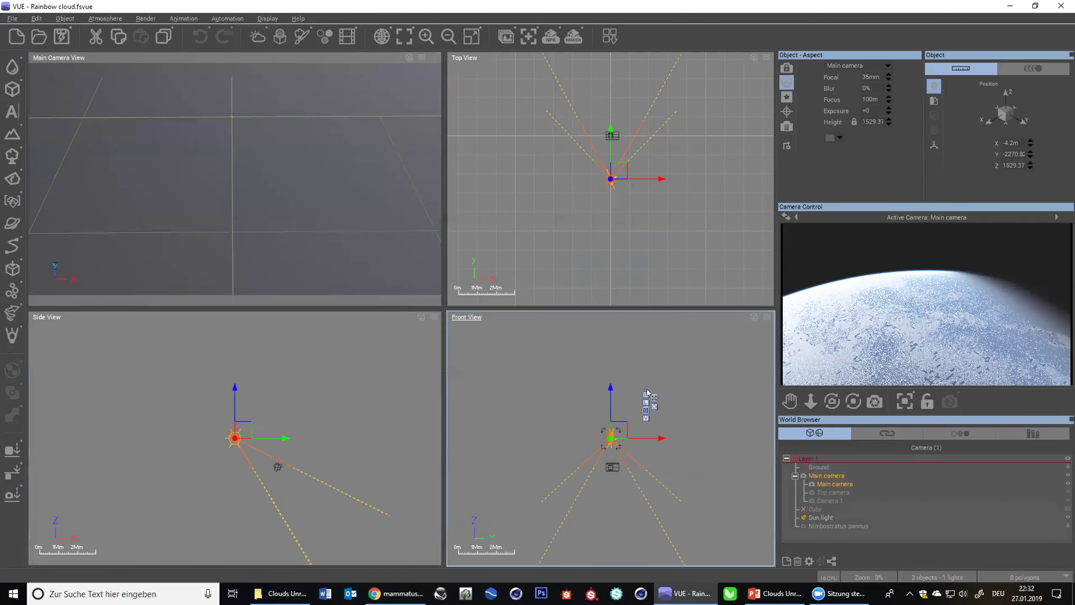
pyautogui.moveTo(607, 389); pyautogui.dragTo(619, 486)
pyautogui.click(810, 525)
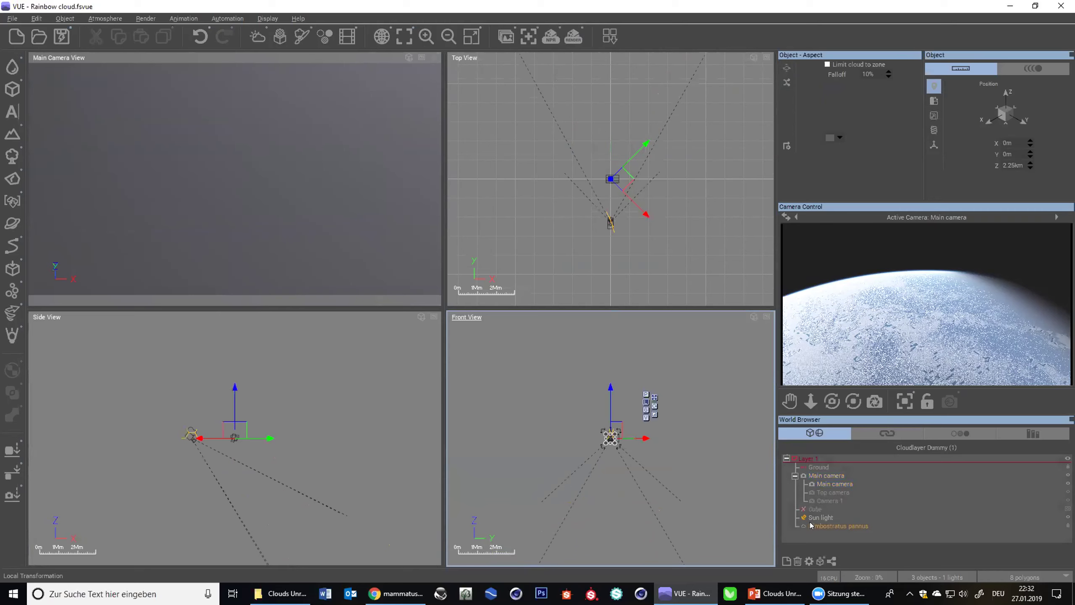
pyautogui.press('Delete')
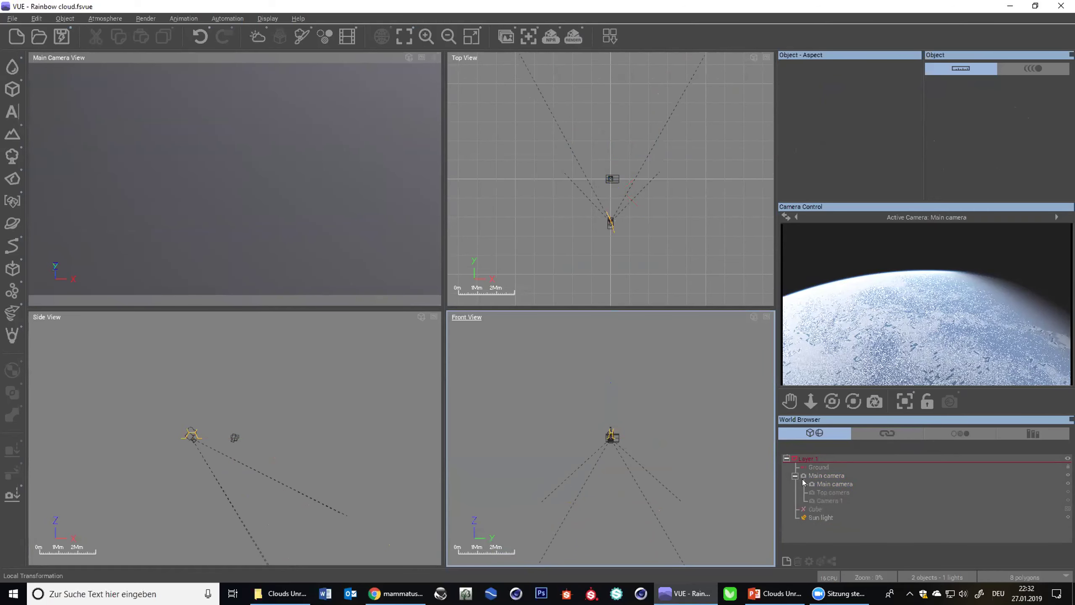
# - Tilt the Main camera up in Side View so it faces the horizon
pyautogui.click(831, 484)
pyautogui.click(240, 437)
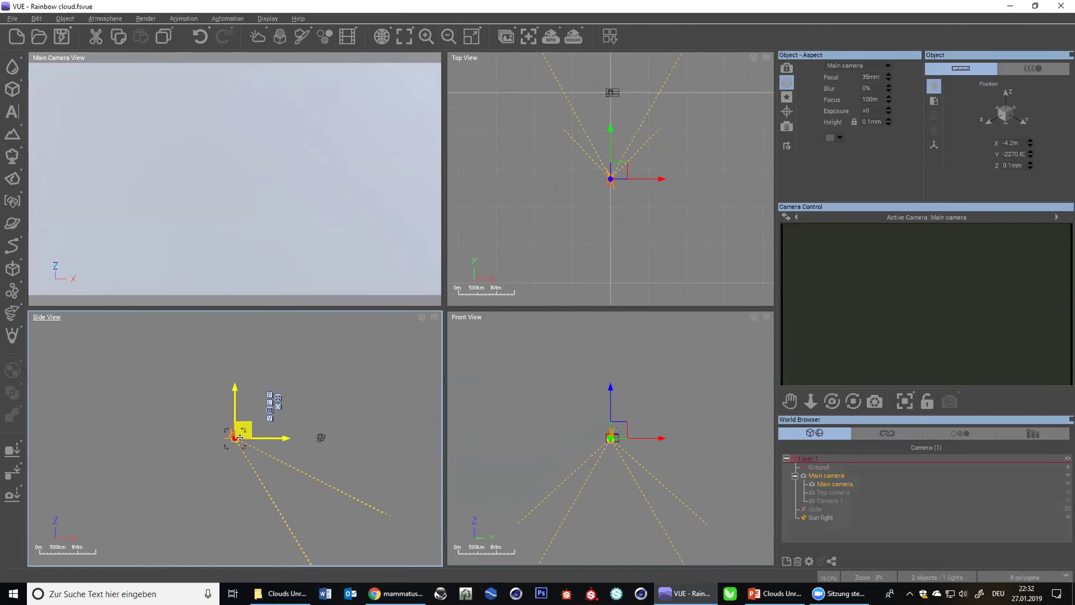
pyautogui.moveTo(242, 444); pyautogui.dragTo(254, 430)
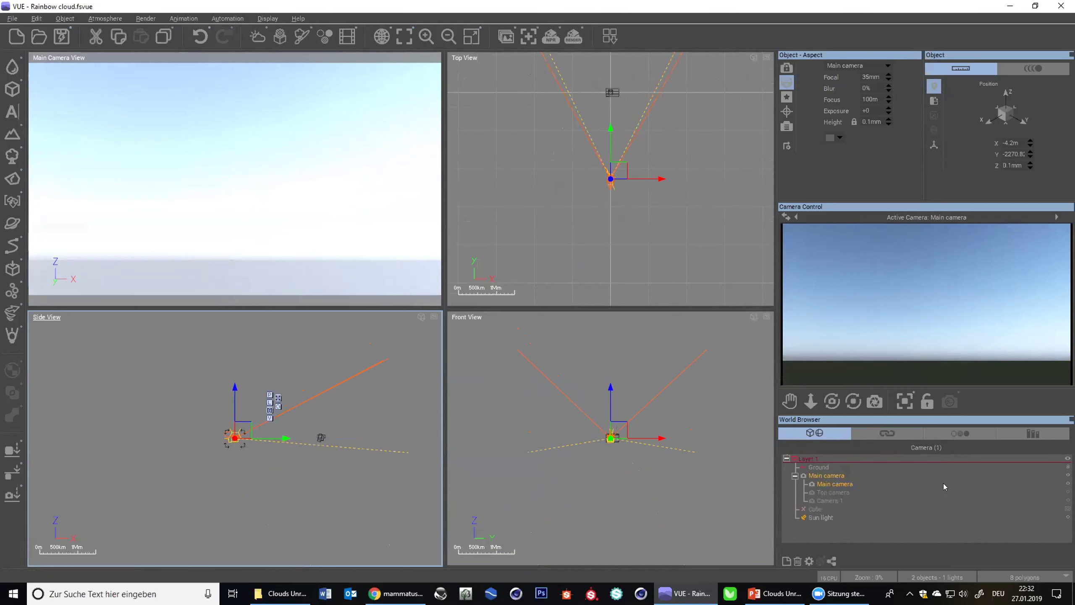
pyautogui.rightClick(845, 337)
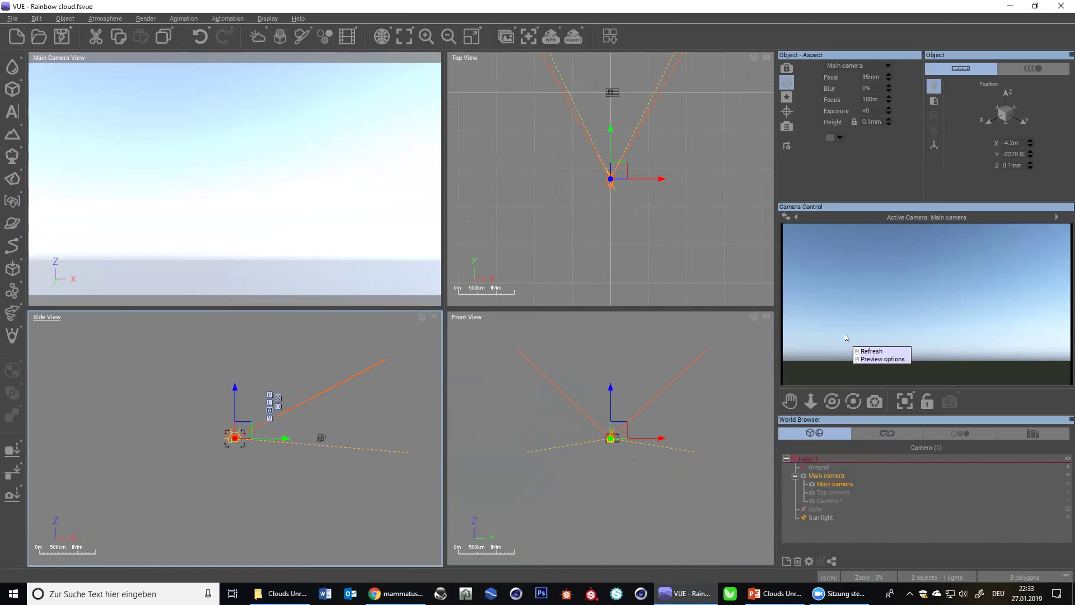
# - Dismiss the camera preview options and return from Chrome to the VUE Rainbow cloud scene
pyautogui.click(846, 335)
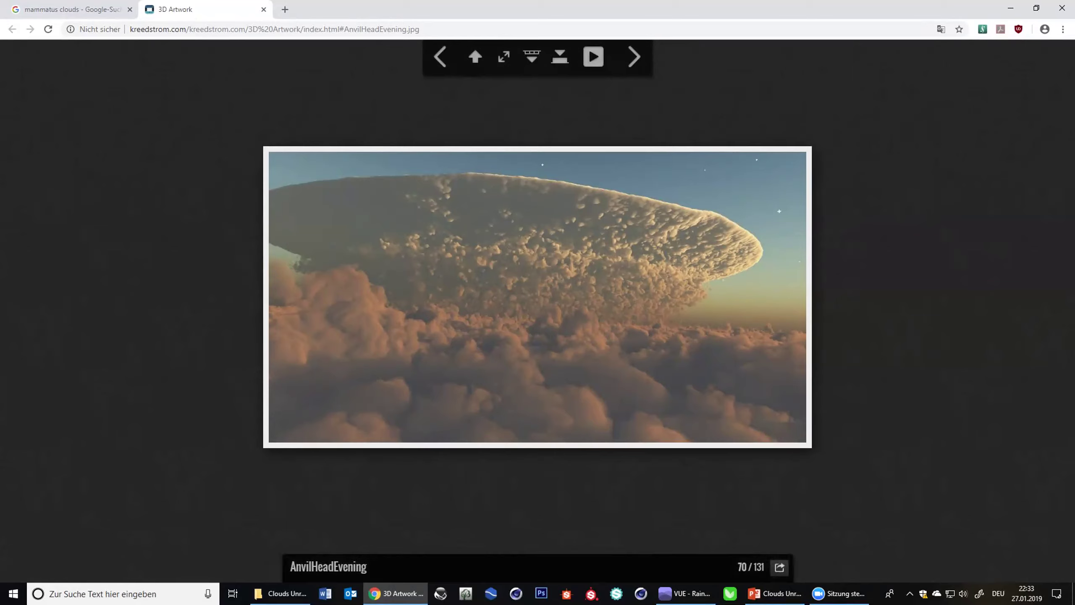
pyautogui.click(684, 593)
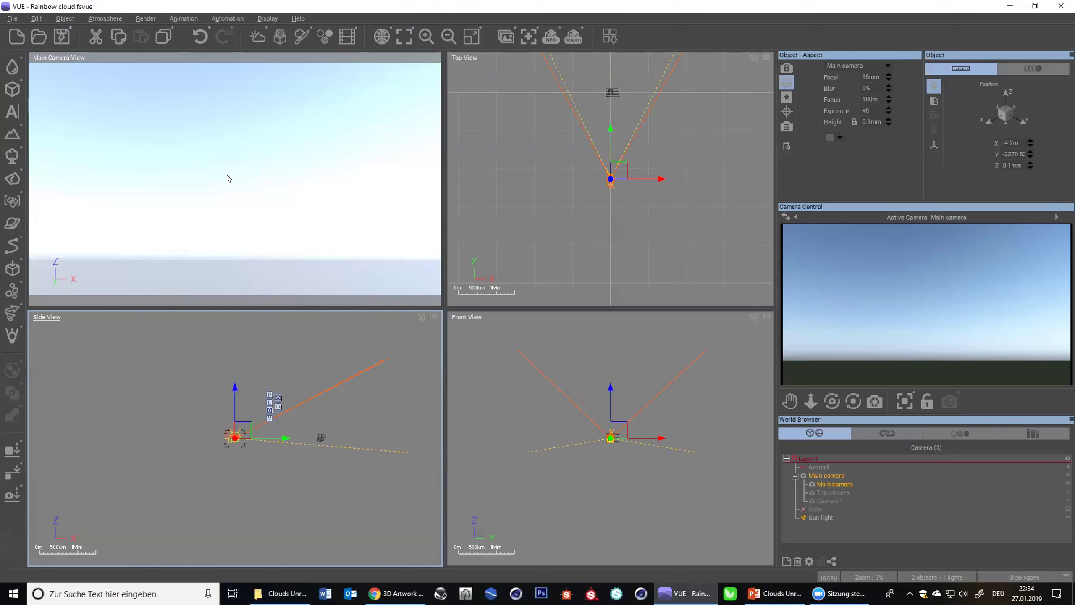
# - Open the Atmosphere Editor, cancel it, then reopen it on the empty Clouds page
pyautogui.click(257, 37)
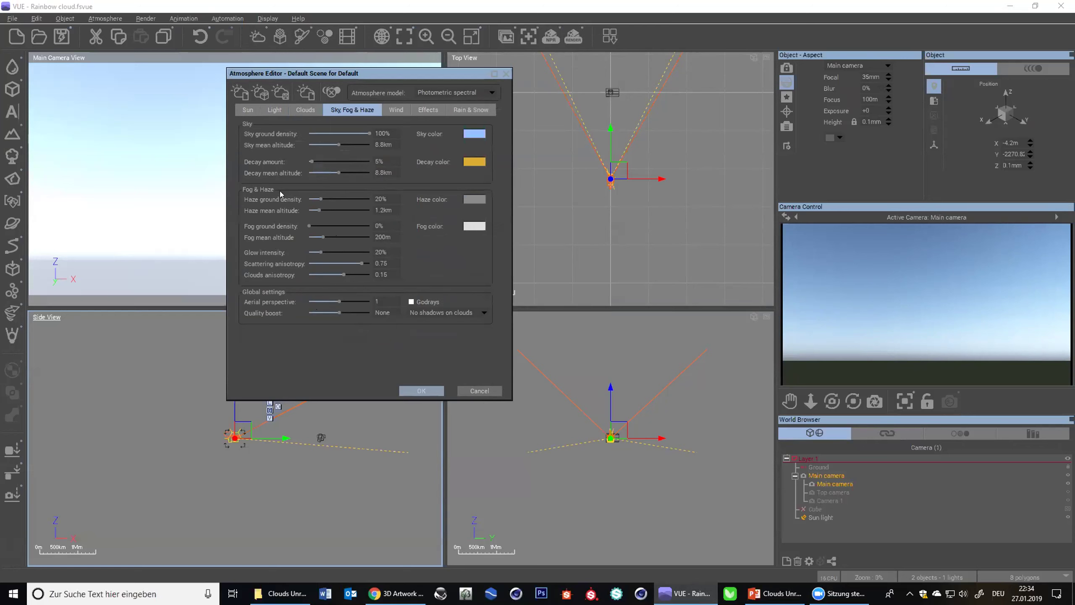
pyautogui.click(482, 390)
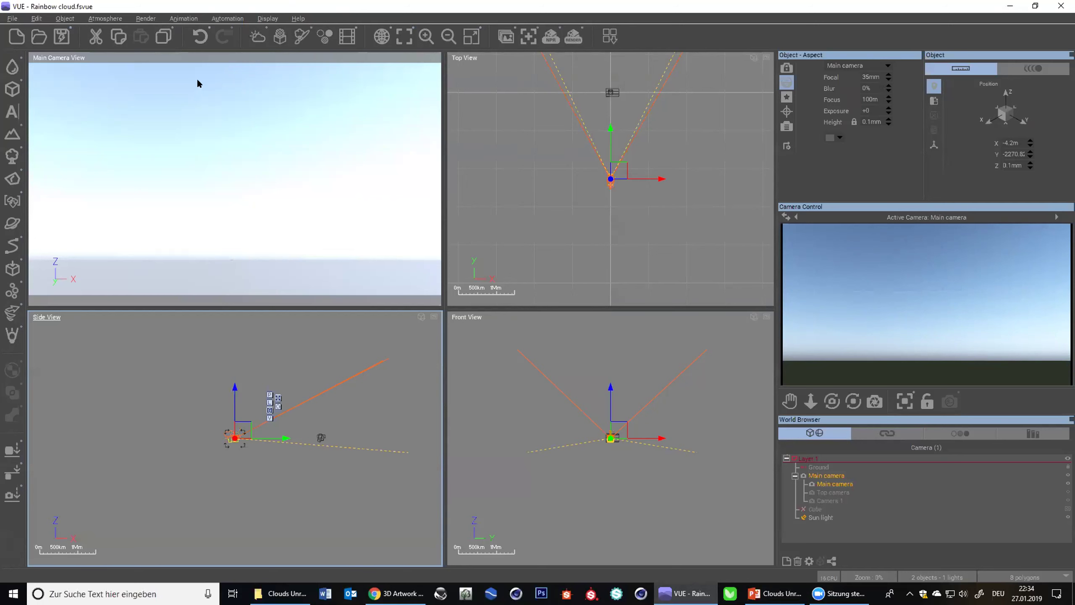
pyautogui.click(258, 37)
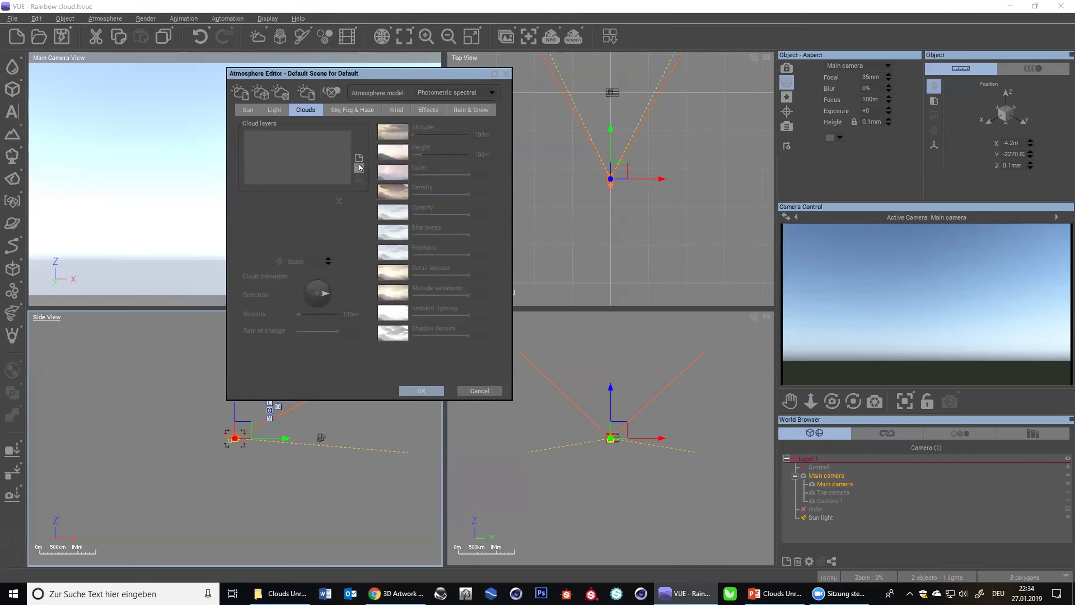
# - Add a preset cloud layer with detail amount 100%, cover about 34% and drift direction around 45°
pyautogui.click(359, 168)
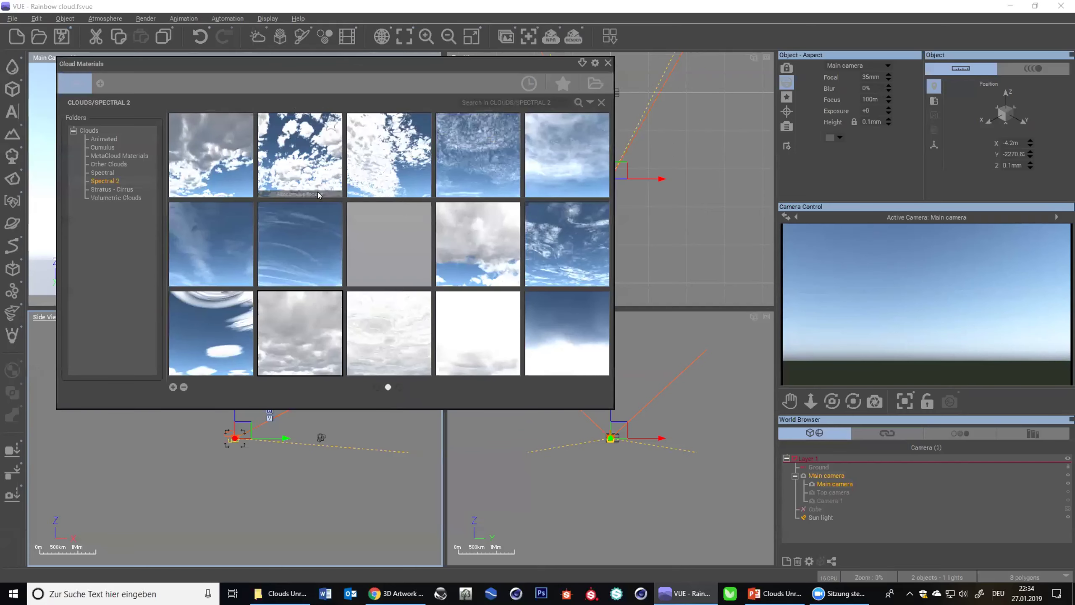
pyautogui.doubleClick(389, 243)
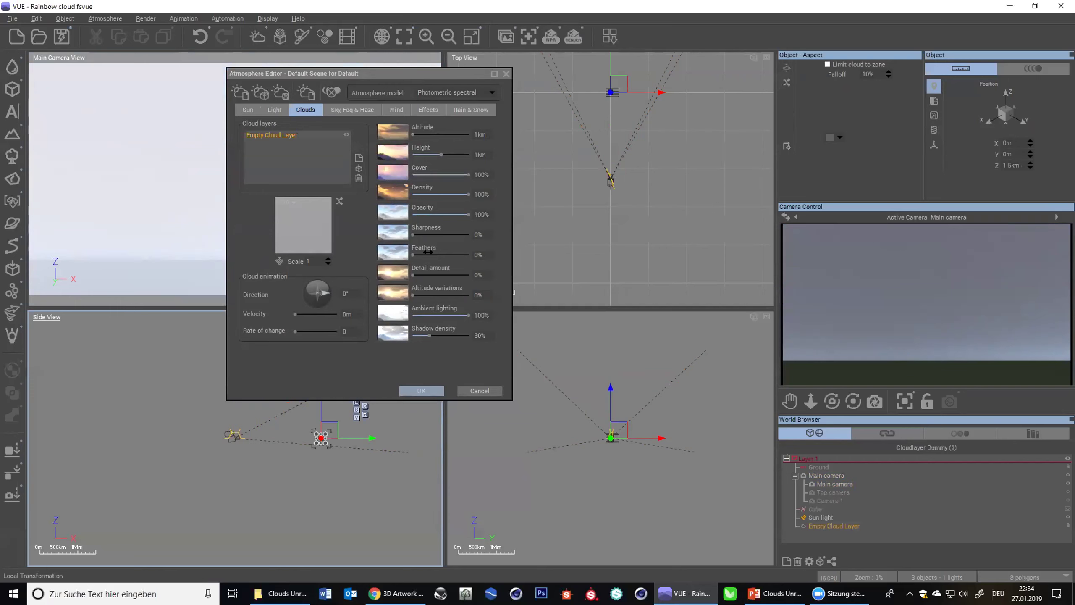
pyautogui.moveTo(413, 275); pyautogui.dragTo(516, 281)
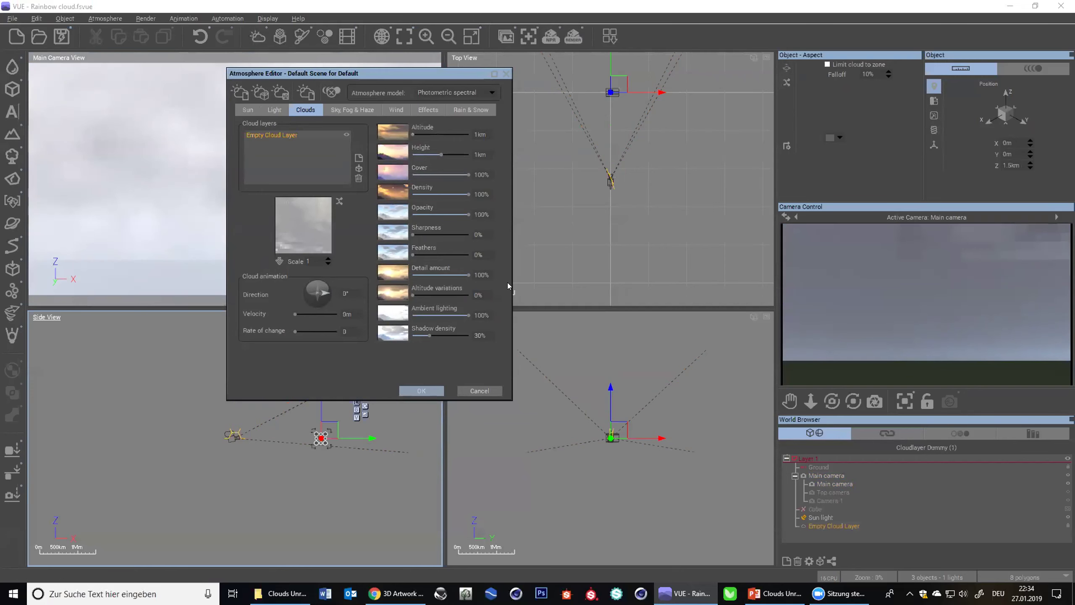
pyautogui.moveTo(442, 174); pyautogui.dragTo(427, 174)
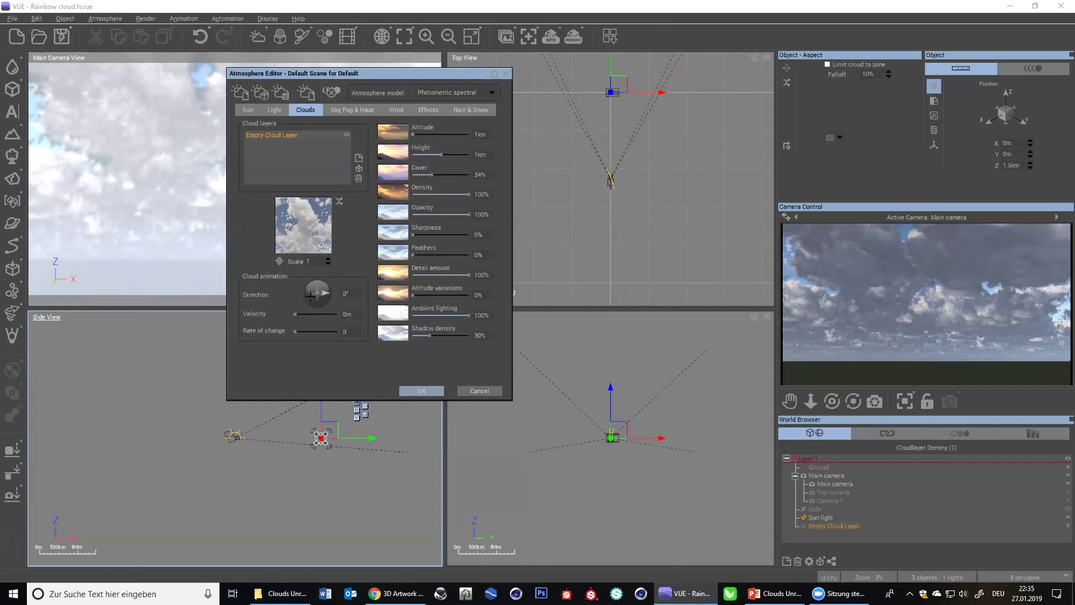
pyautogui.moveTo(317, 292)
pyautogui.mouseDown()
pyautogui.moveTo(313, 270)
pyautogui.moveTo(311, 293)
pyautogui.moveTo(327, 291)
pyautogui.moveTo(316, 301)
pyautogui.moveTo(310, 282)
pyautogui.moveTo(324, 281)
pyautogui.mouseUp()
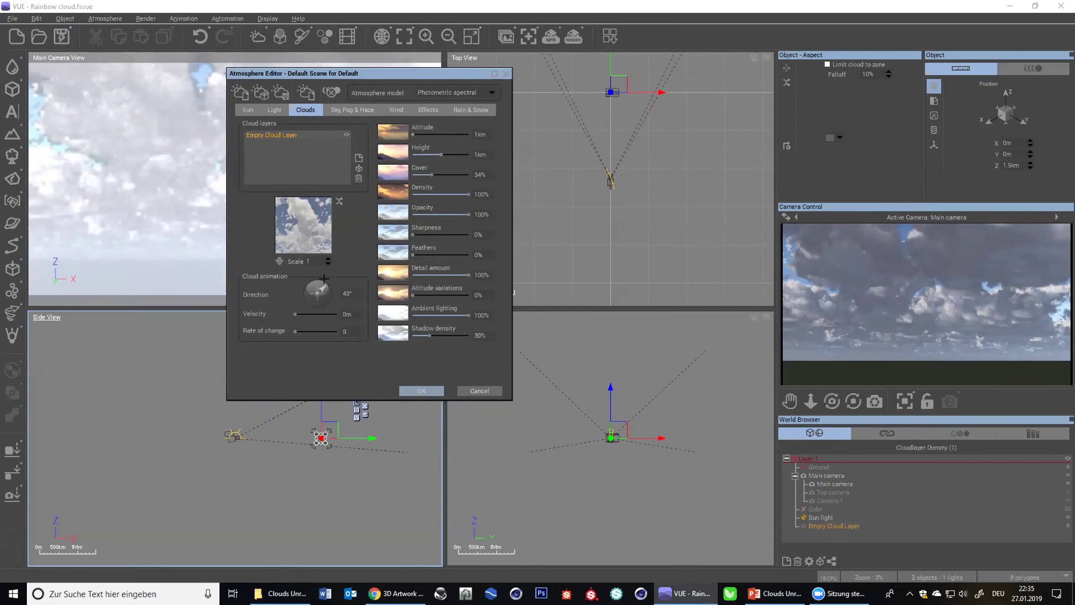
# - Try higher cloud velocity and rate of change values, then leave both at zero
pyautogui.moveTo(295, 312); pyautogui.dragTo(310, 312)
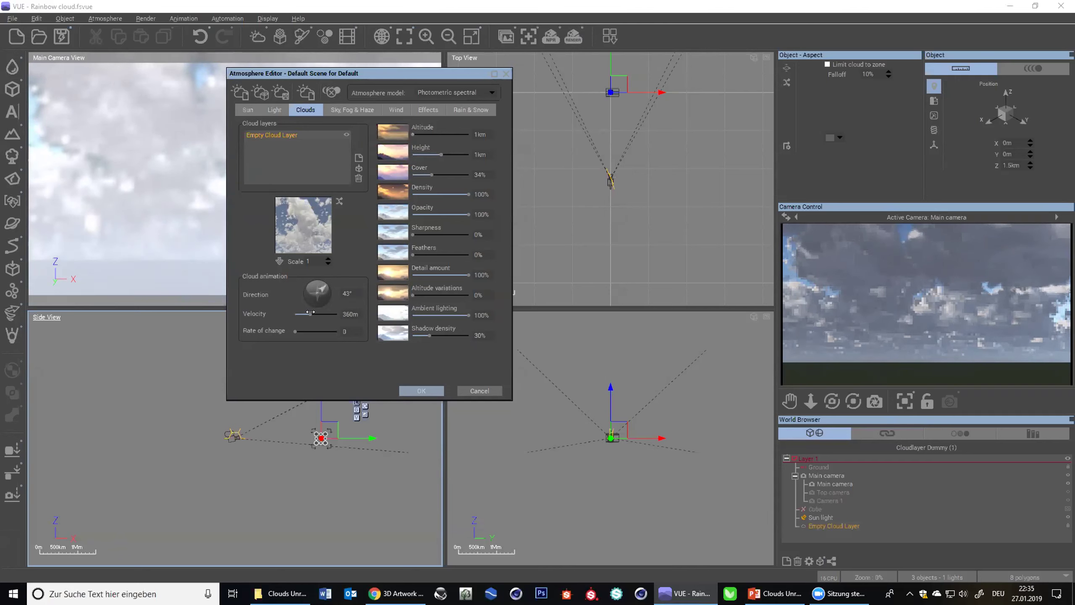
pyautogui.moveTo(310, 312); pyautogui.dragTo(295, 314)
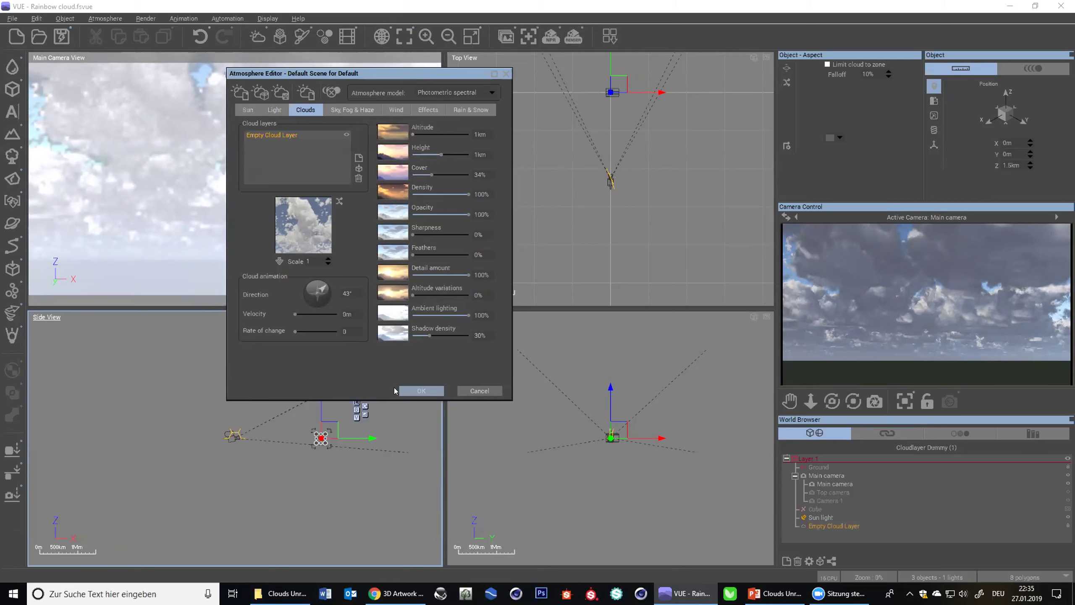
pyautogui.moveTo(292, 311); pyautogui.dragTo(308, 313)
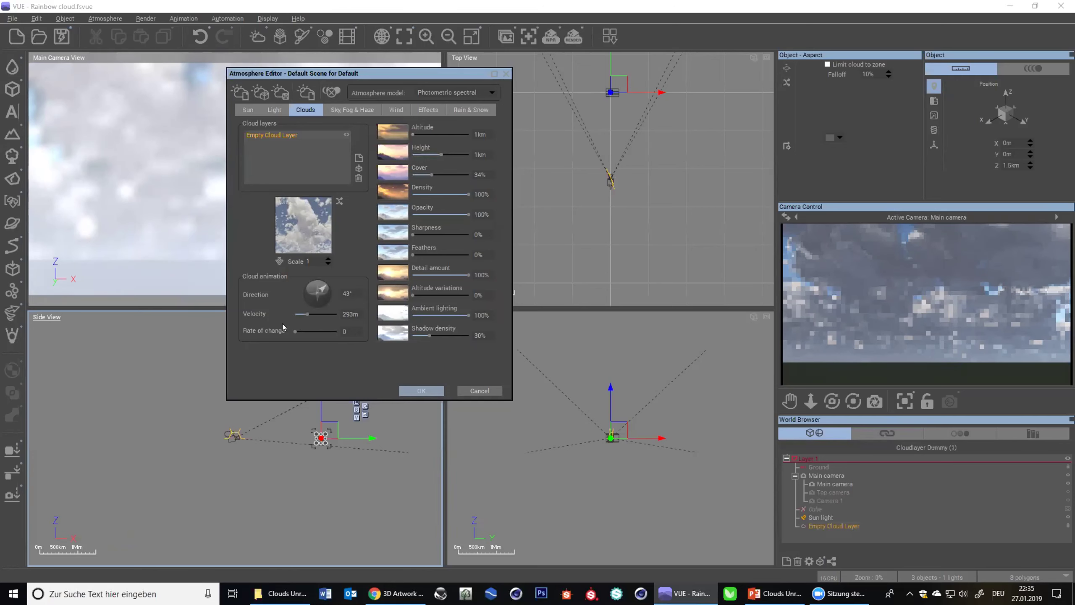
pyautogui.moveTo(305, 312); pyautogui.dragTo(282, 316)
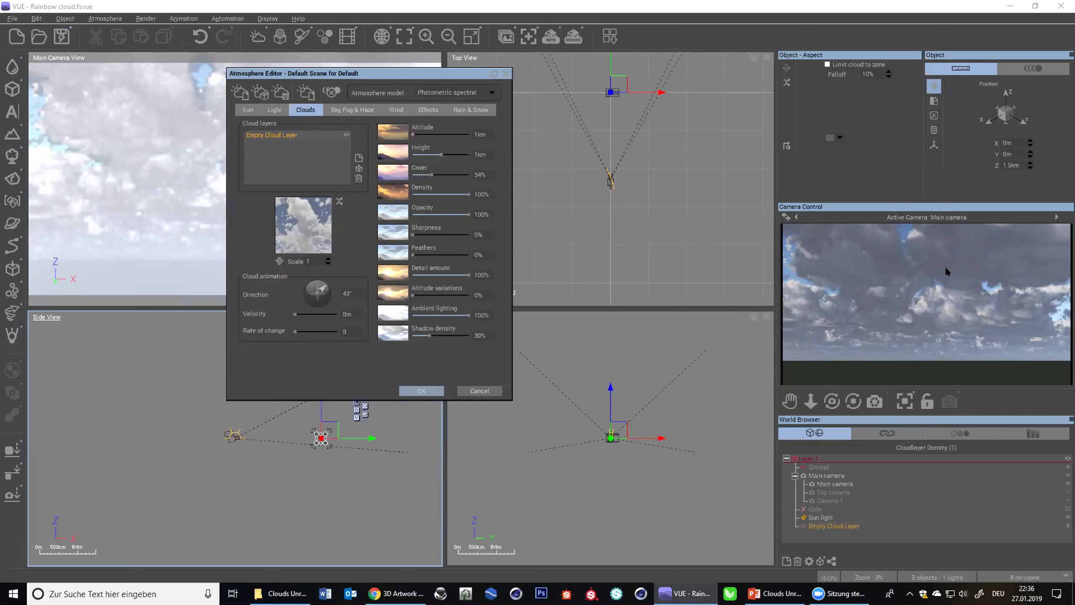
pyautogui.moveTo(298, 332)
pyautogui.mouseDown()
pyautogui.moveTo(333, 332)
pyautogui.moveTo(310, 333)
pyautogui.mouseUp()
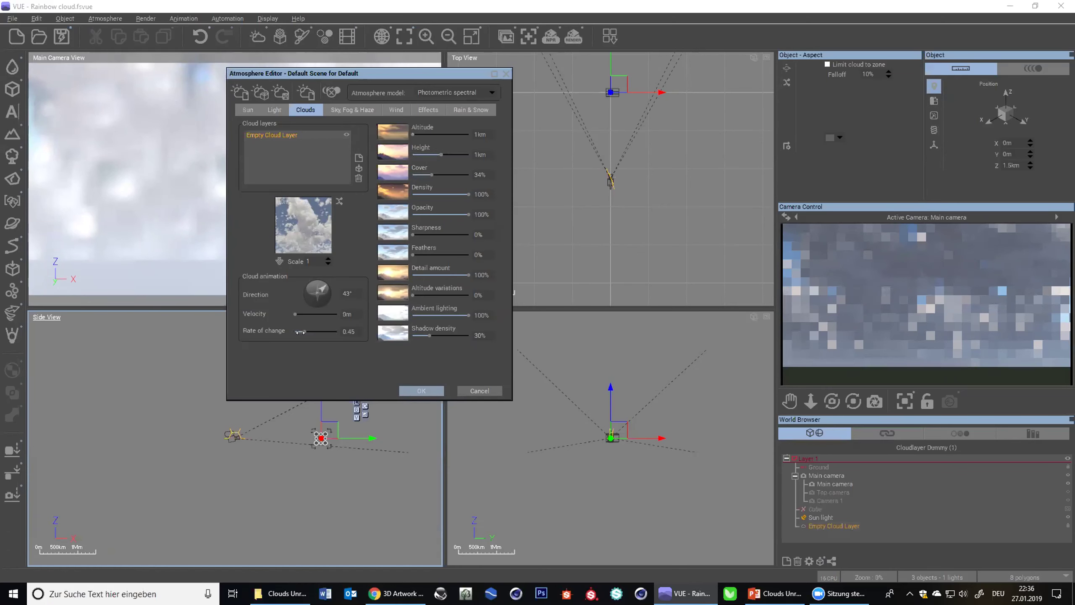
pyautogui.moveTo(300, 332); pyautogui.dragTo(294, 332)
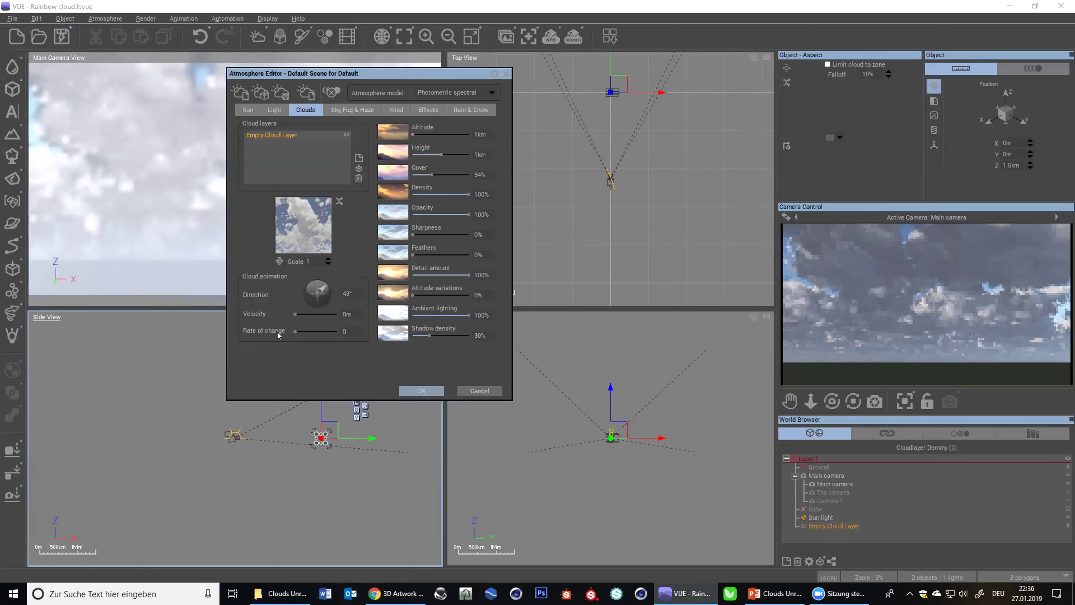
# - Drop the detail amount to 0% and replace the cloud material with a blank one
pyautogui.moveTo(467, 275); pyautogui.dragTo(380, 269)
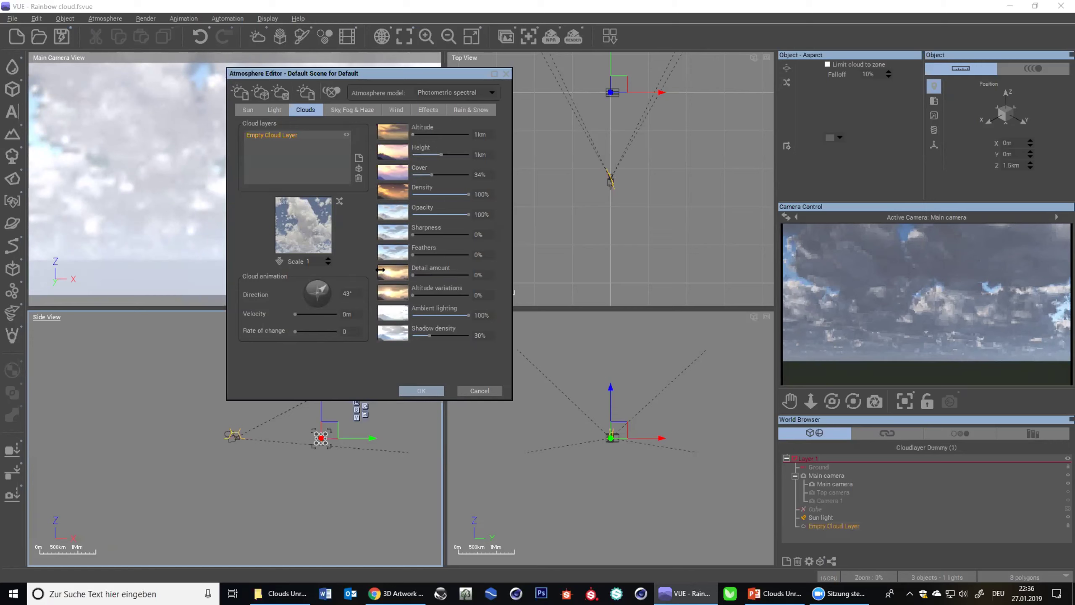
pyautogui.rightClick(305, 233)
pyautogui.click(320, 236)
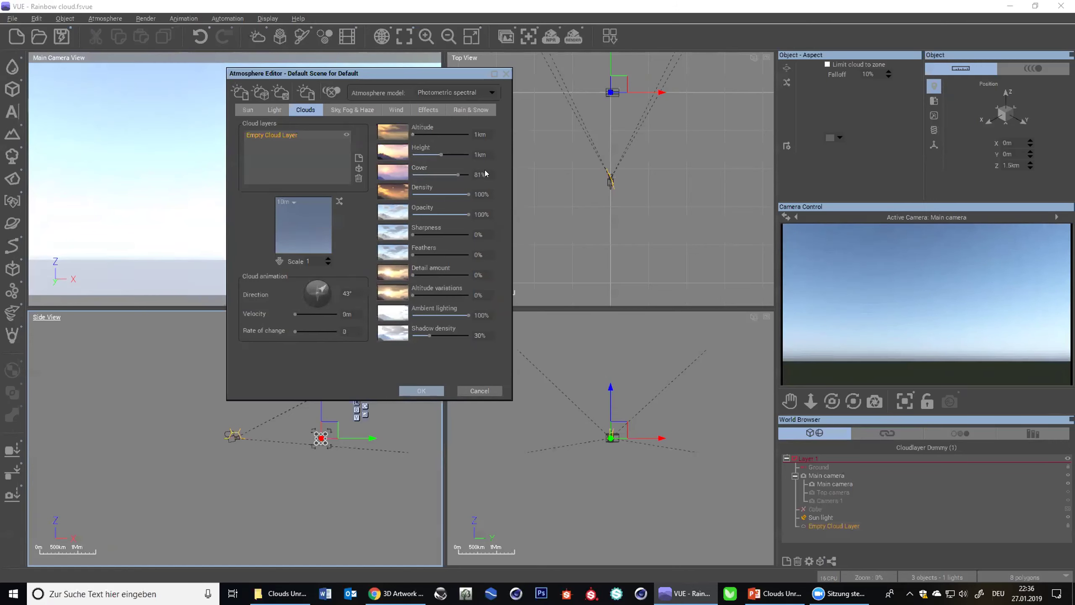
pyautogui.rightClick(316, 229)
# - In the density graph, add a Position-fed Simple Fractal node and link its Altitude output to Density
pyautogui.click(352, 237)
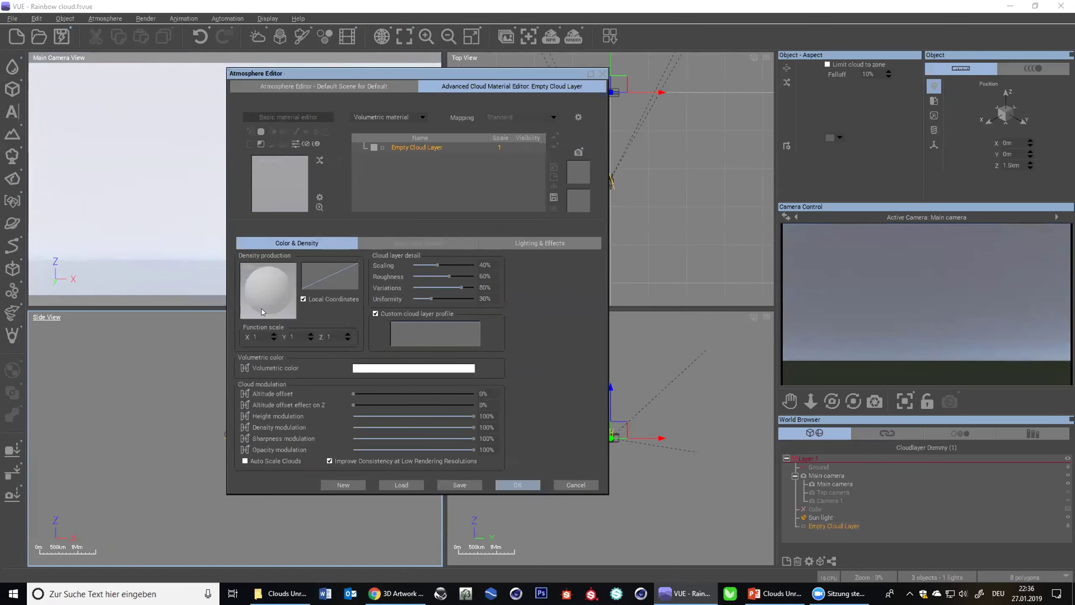
pyautogui.rightClick(262, 292)
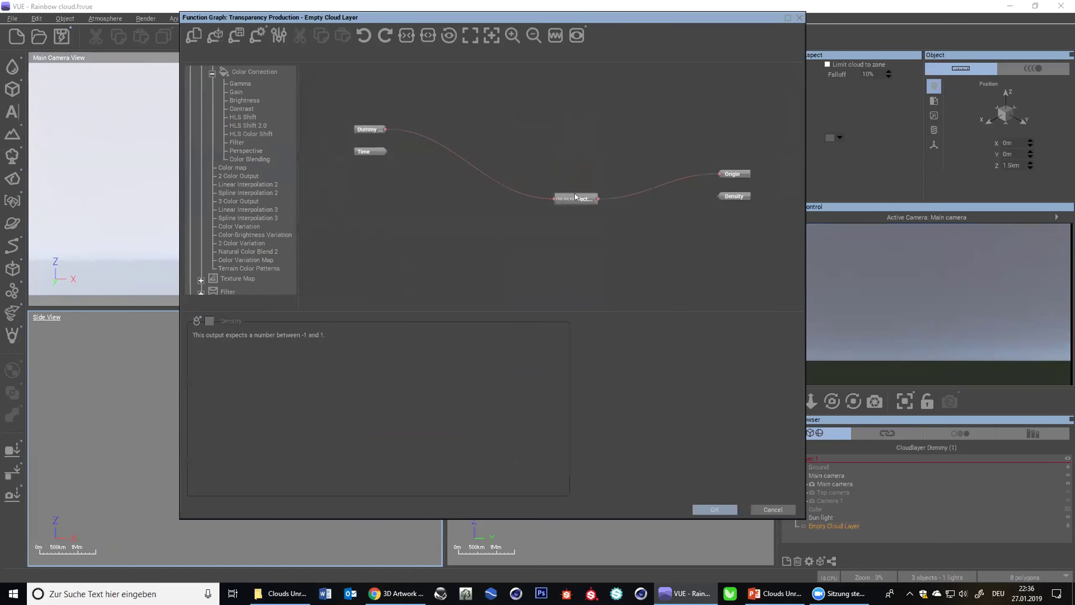
pyautogui.click(575, 196)
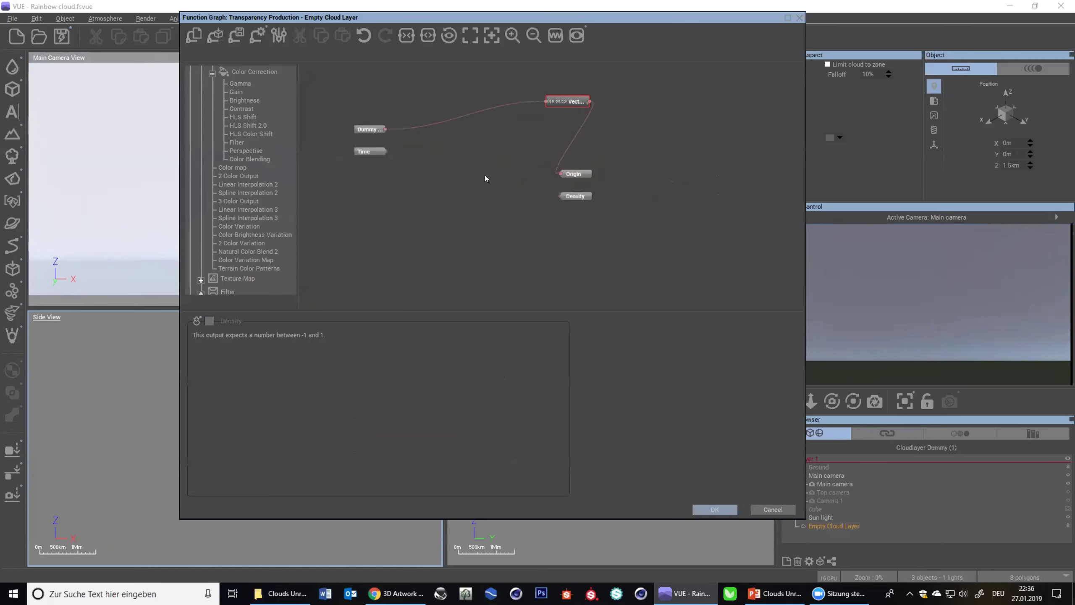
pyautogui.rightClick(484, 175)
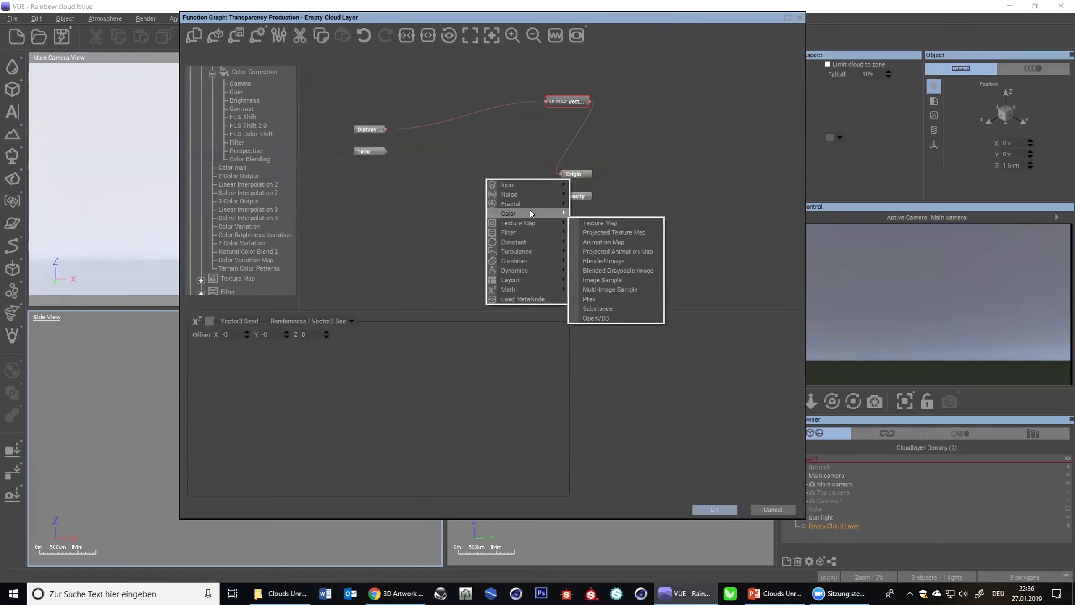
pyautogui.moveTo(530, 206)
pyautogui.click(602, 232)
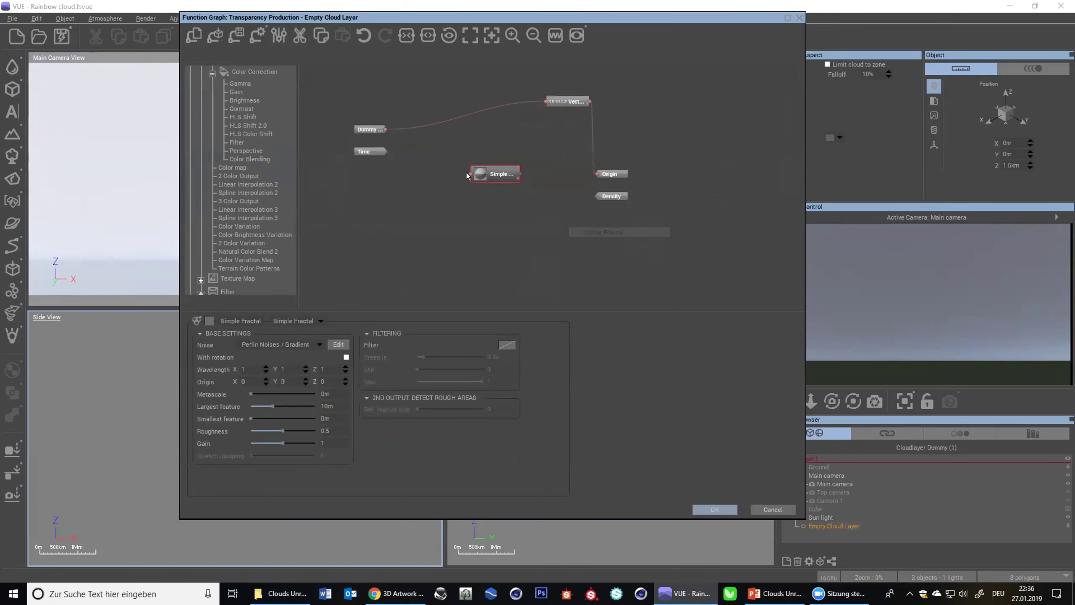
pyautogui.rightClick(404, 175)
pyautogui.moveTo(426, 181)
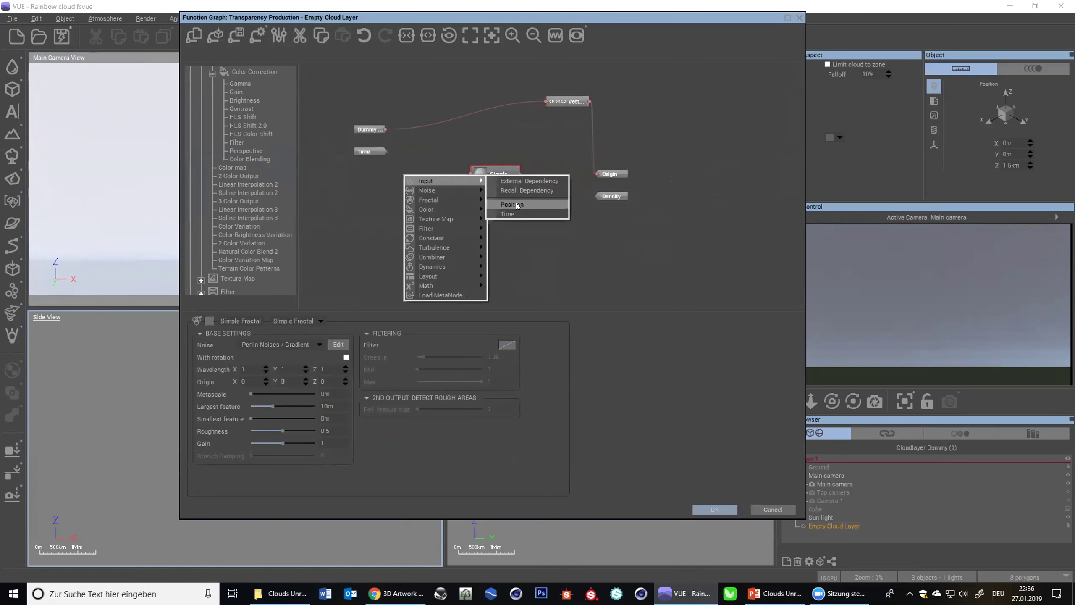
pyautogui.click(512, 204)
pyautogui.moveTo(469, 174); pyautogui.dragTo(364, 173)
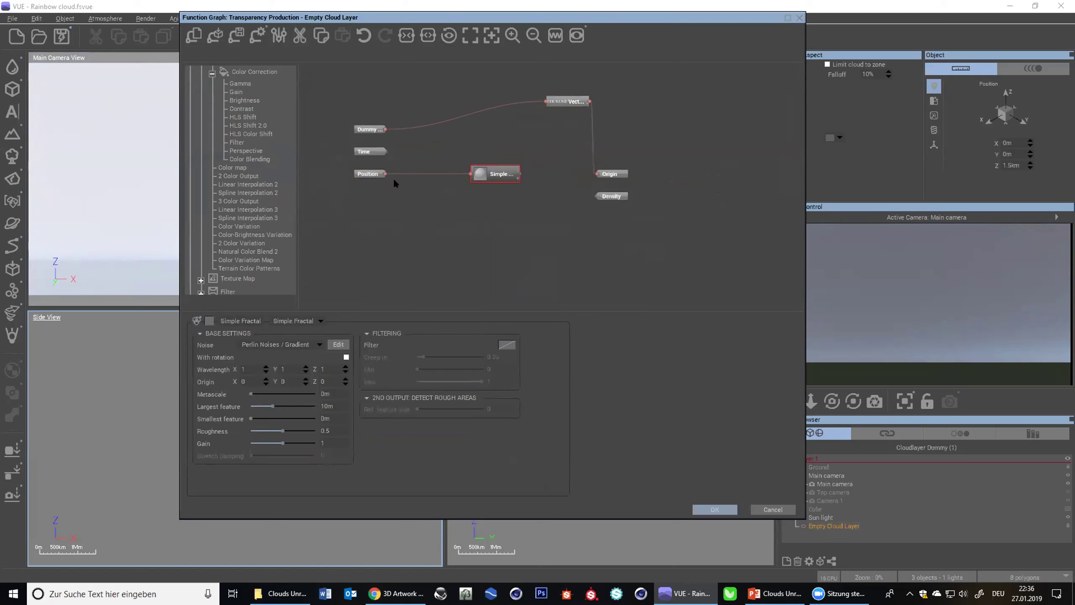
pyautogui.moveTo(594, 194); pyautogui.dragTo(516, 179)
pyautogui.click(535, 180)
# - Set fractal gain 10, roughness 0.647826, largest feature 2.0068m, and lower cloud cover to 60%
pyautogui.click(495, 173)
pyautogui.moveTo(283, 443); pyautogui.dragTo(301, 442)
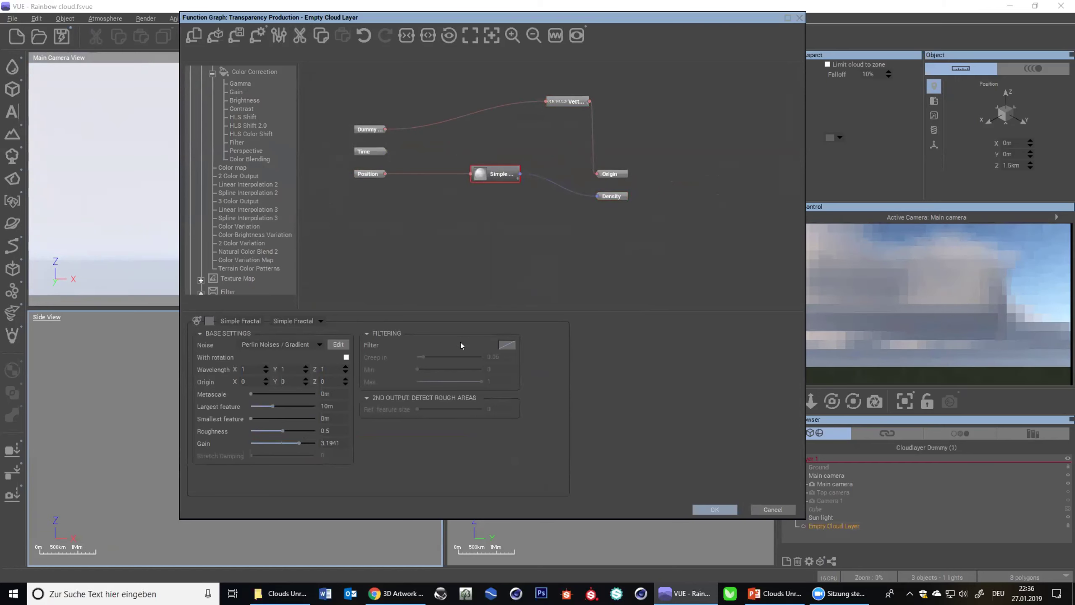
pyautogui.click(292, 431)
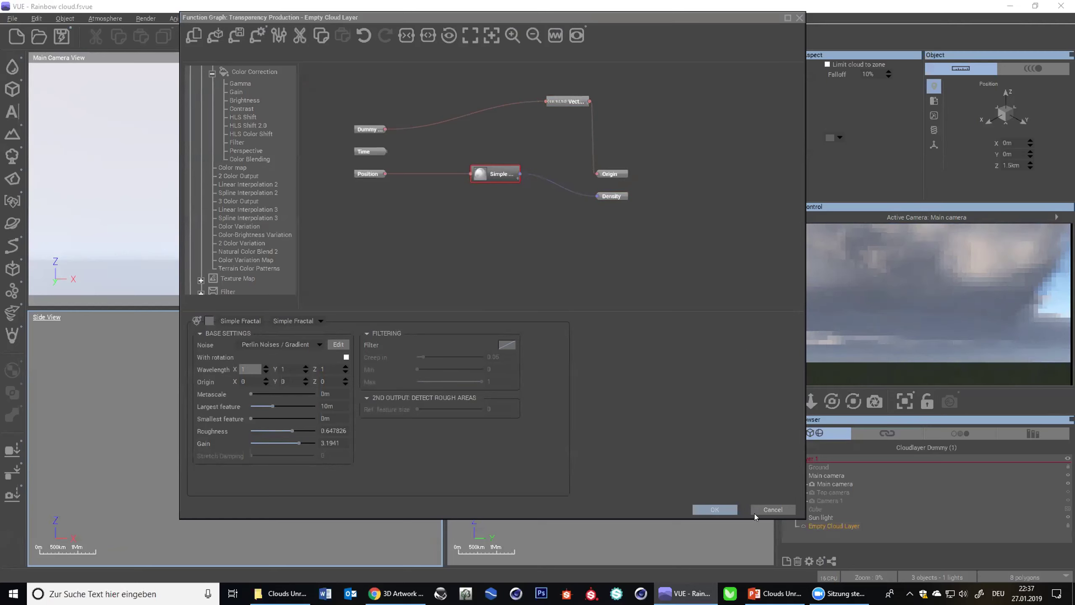
pyautogui.moveTo(272, 406)
pyautogui.mouseDown()
pyautogui.moveTo(259, 406)
pyautogui.moveTo(273, 406)
pyautogui.mouseUp()
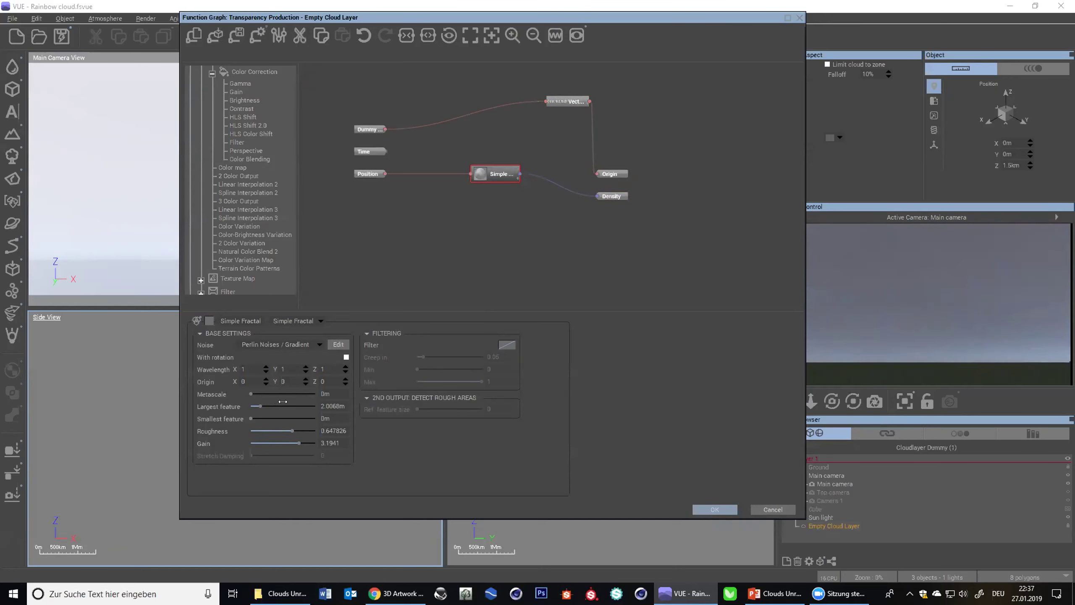
pyautogui.doubleClick(339, 442)
pyautogui.write('10')
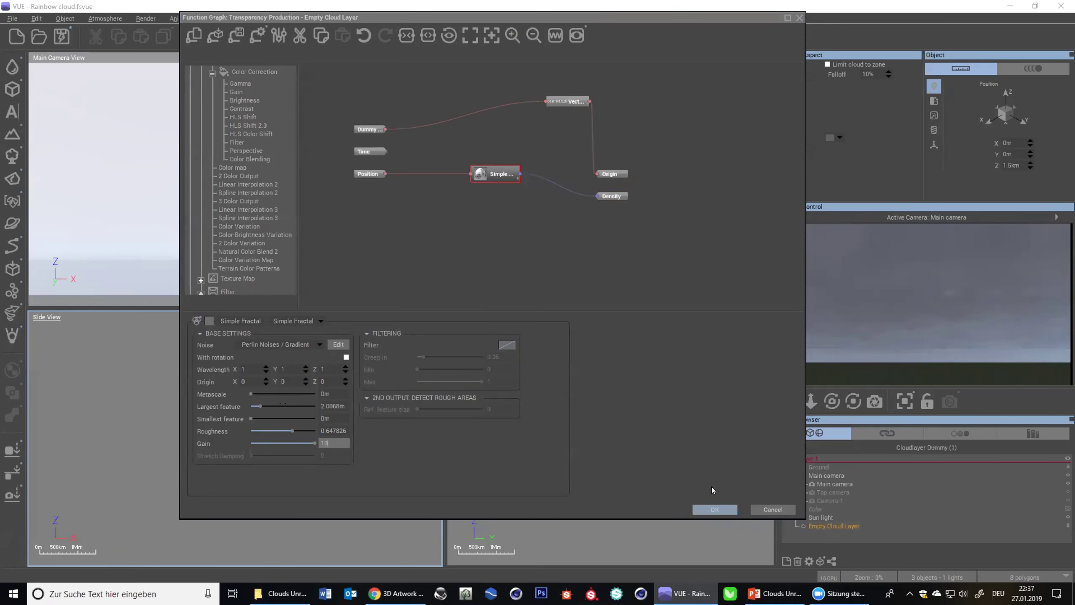
pyautogui.press('Return')
pyautogui.click(324, 86)
pyautogui.moveTo(512, 190); pyautogui.dragTo(490, 189)
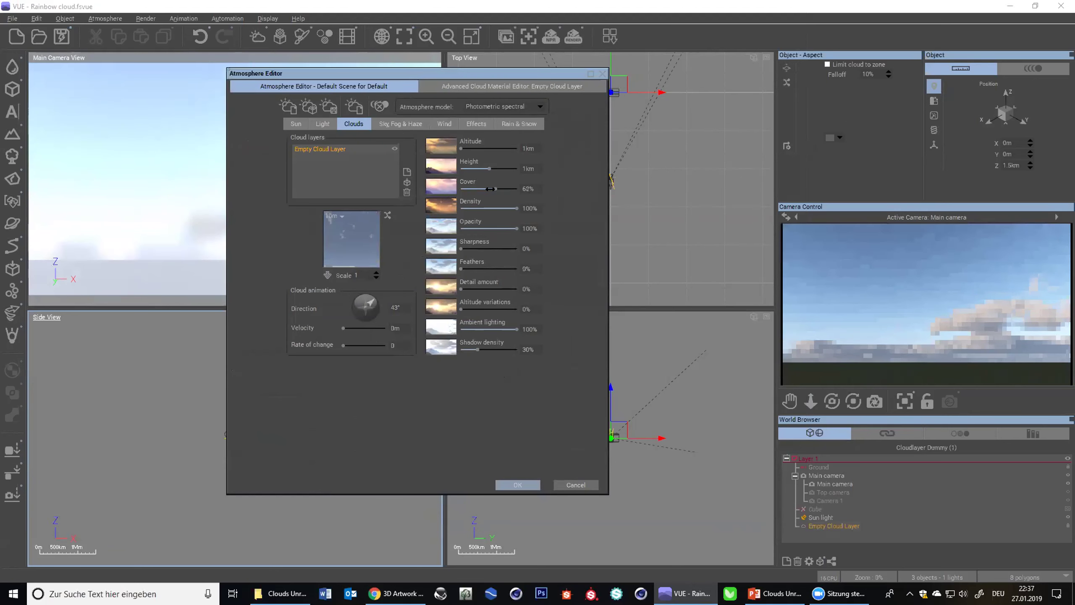
# - Reopen the density function graph from the advanced cloud material editor and reposition its window
pyautogui.click(421, 87)
pyautogui.rightClick(266, 289)
pyautogui.click(272, 295)
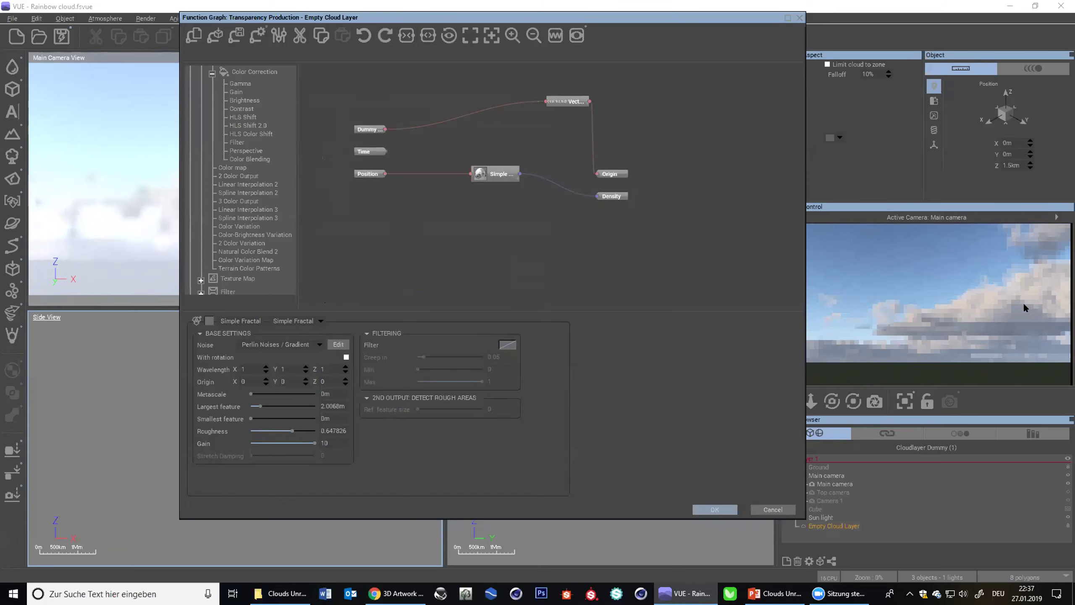
pyautogui.rightClick(998, 338)
pyautogui.moveTo(211, 17); pyautogui.dragTo(385, 130)
pyautogui.click(385, 88)
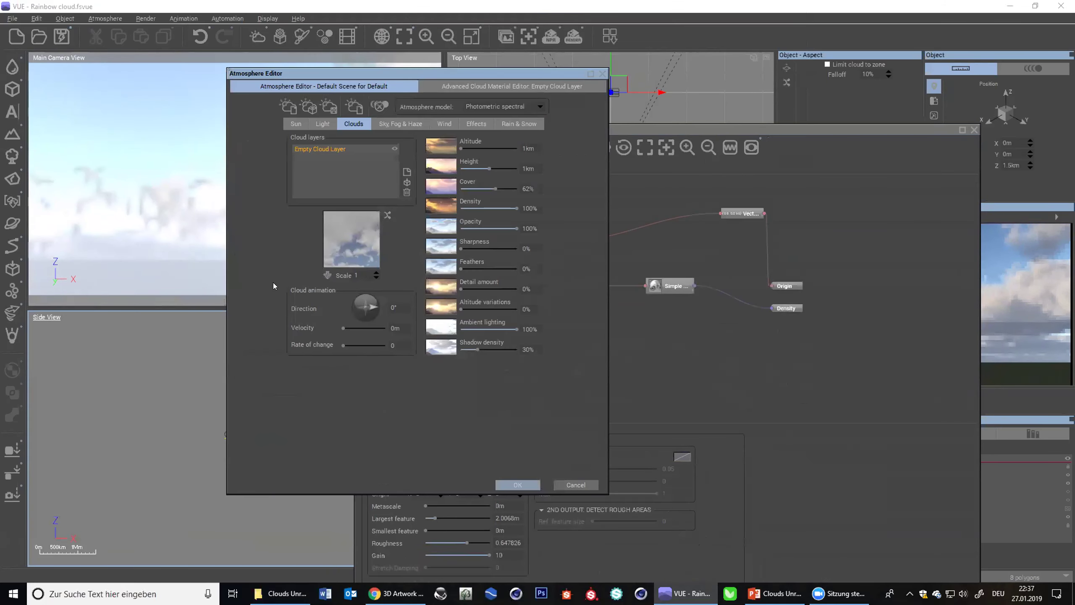
pyautogui.click(657, 127)
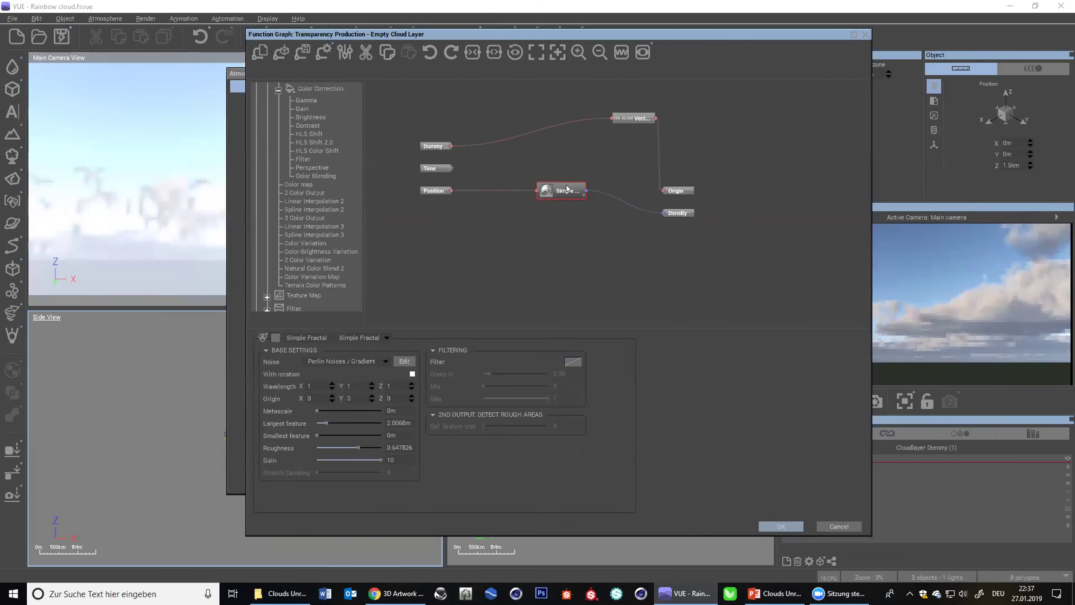
# - Expand the Simple Fractal node's base settings and move the Time input below Position
pyautogui.moveTo(560, 190); pyautogui.dragTo(596, 173)
pyautogui.click(618, 179)
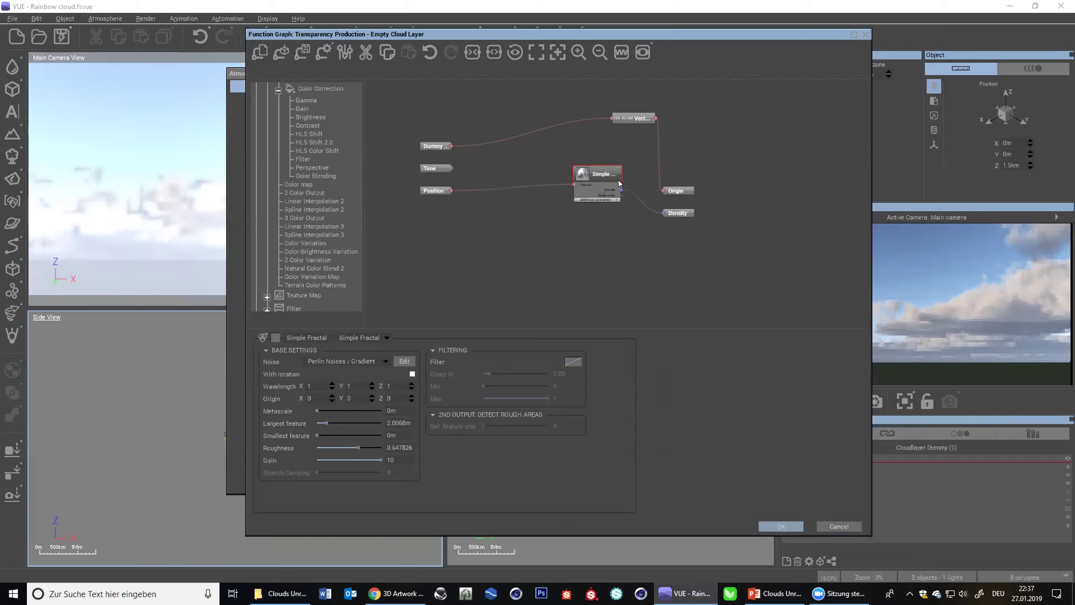
pyautogui.click(616, 200)
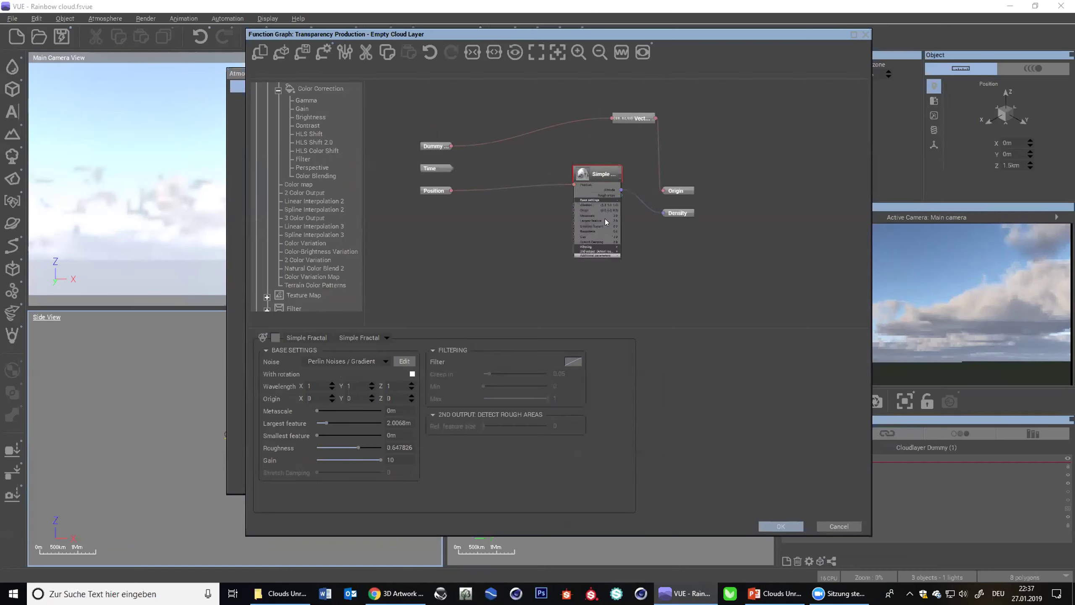
pyautogui.scroll(2, 626, 242)
pyautogui.moveTo(649, 249); pyautogui.dragTo(681, 251)
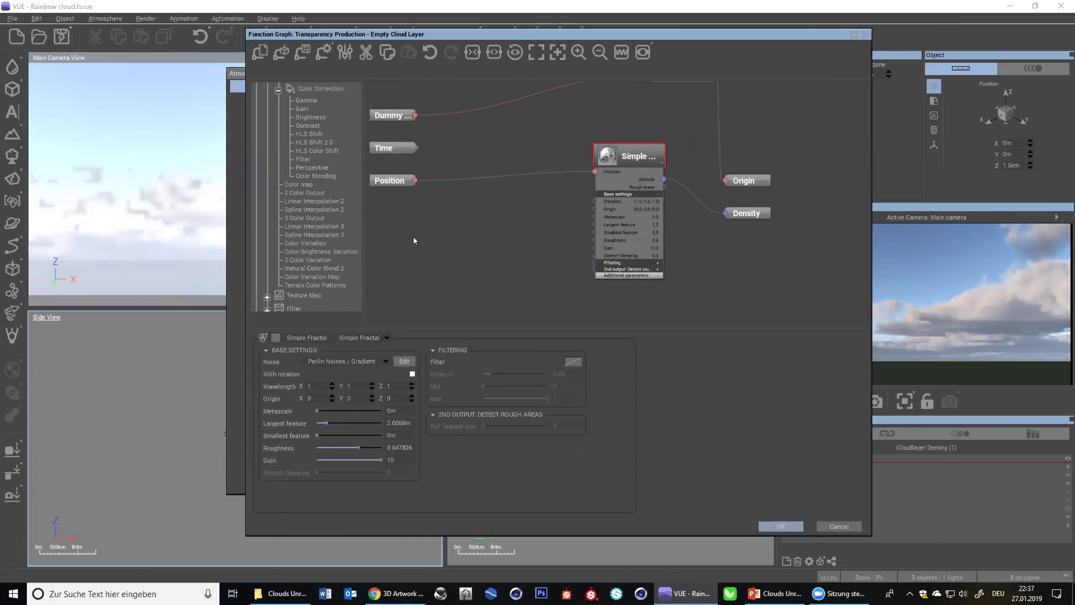
pyautogui.moveTo(455, 236); pyautogui.dragTo(519, 245)
pyautogui.moveTo(453, 162); pyautogui.dragTo(406, 228)
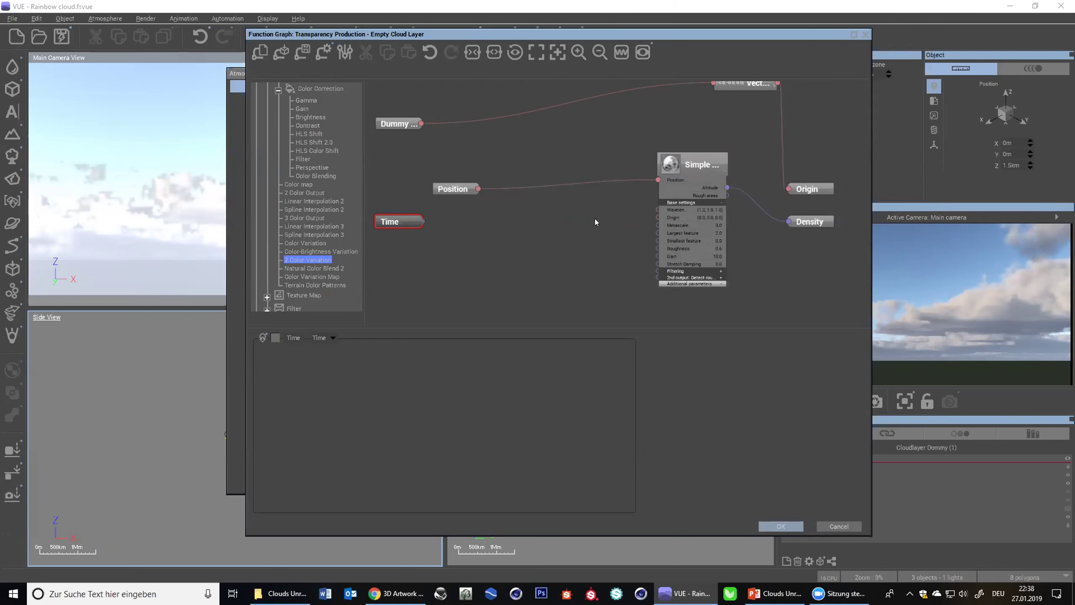
# - Add an Offset (Separate Parameters) node and a Constant Vector input on the fractal's Origin
pyautogui.rightClick(480, 223)
pyautogui.moveTo(496, 229)
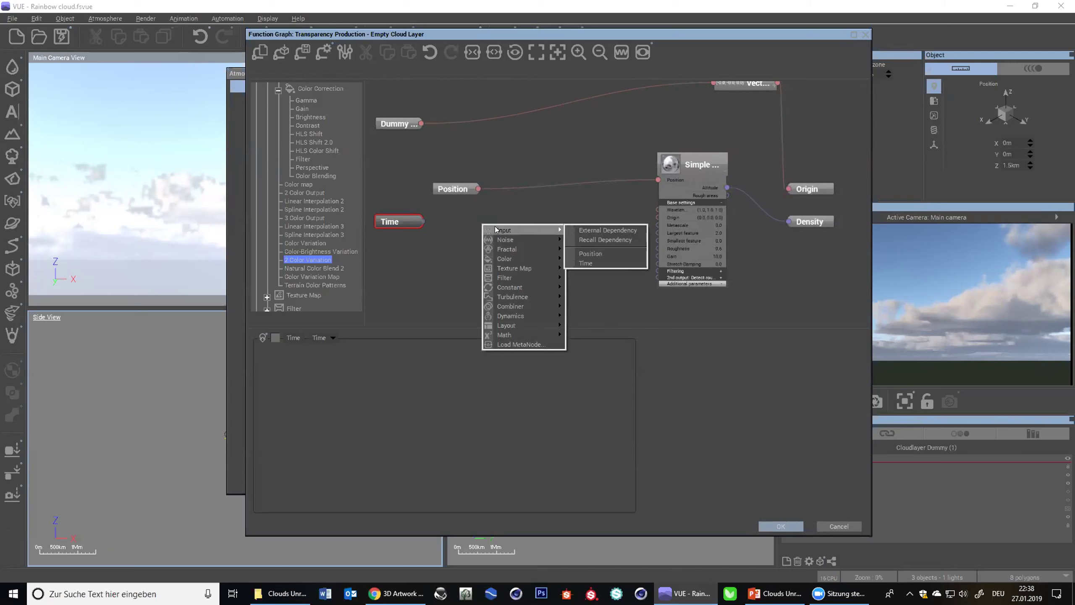
pyautogui.moveTo(515, 317)
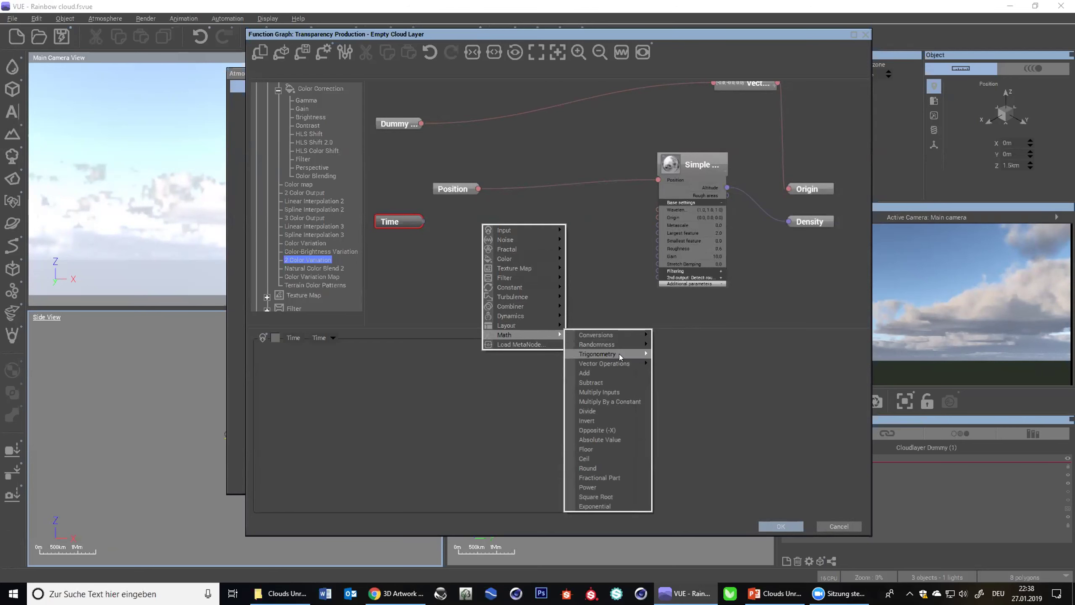
pyautogui.moveTo(618, 361)
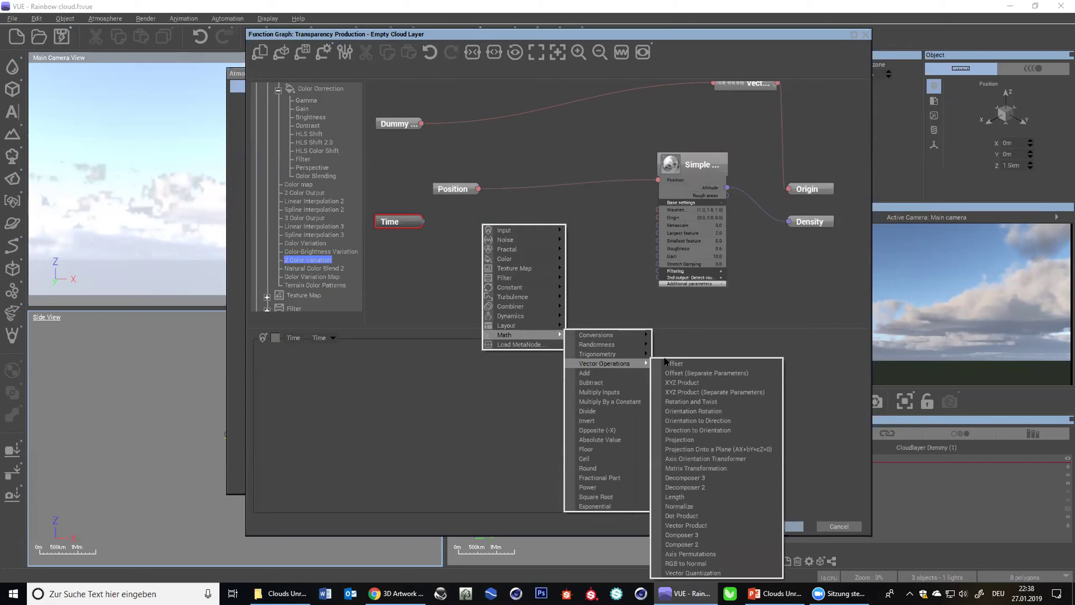
pyautogui.click(721, 372)
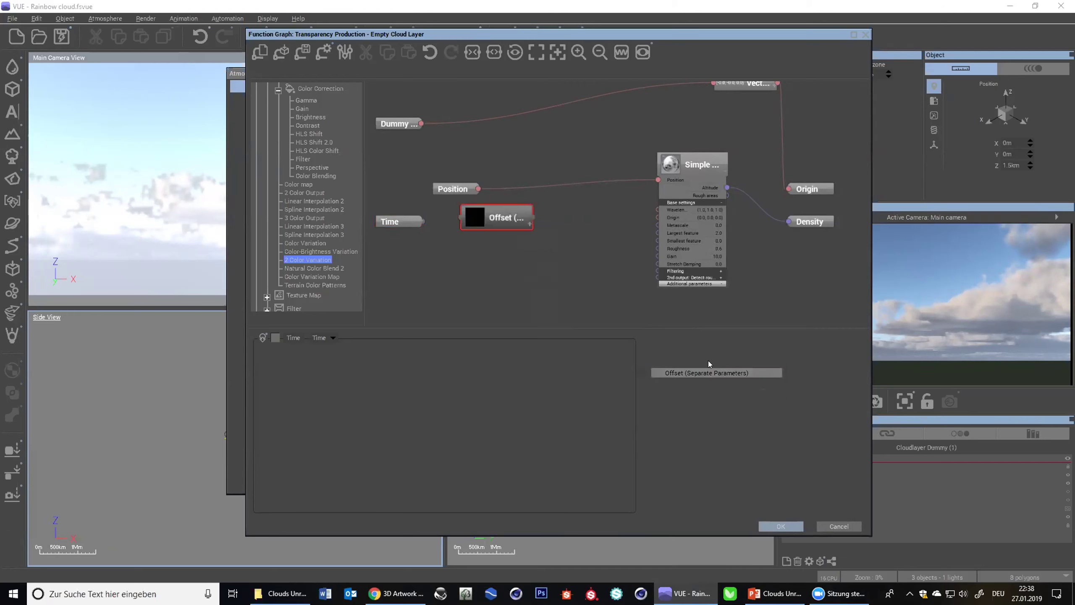
pyautogui.moveTo(532, 225); pyautogui.dragTo(603, 215)
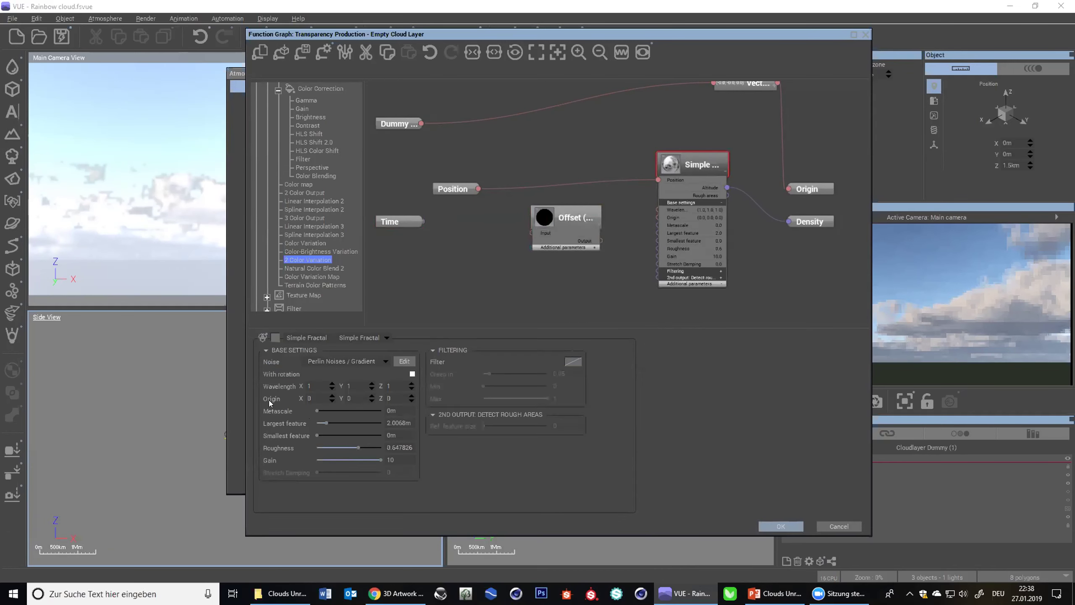
pyautogui.rightClick(269, 398)
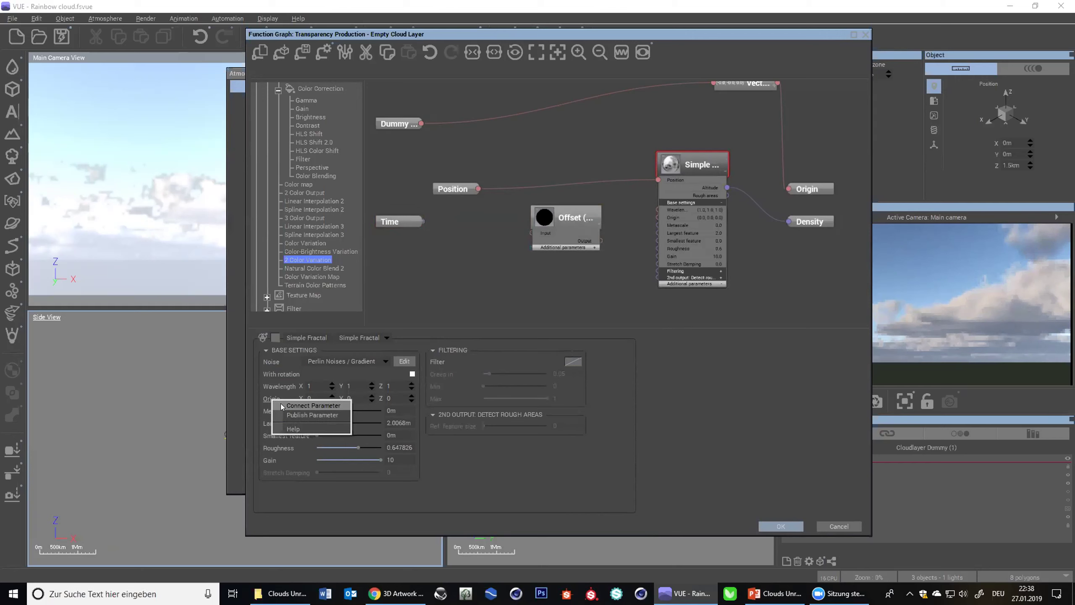
pyautogui.click(281, 404)
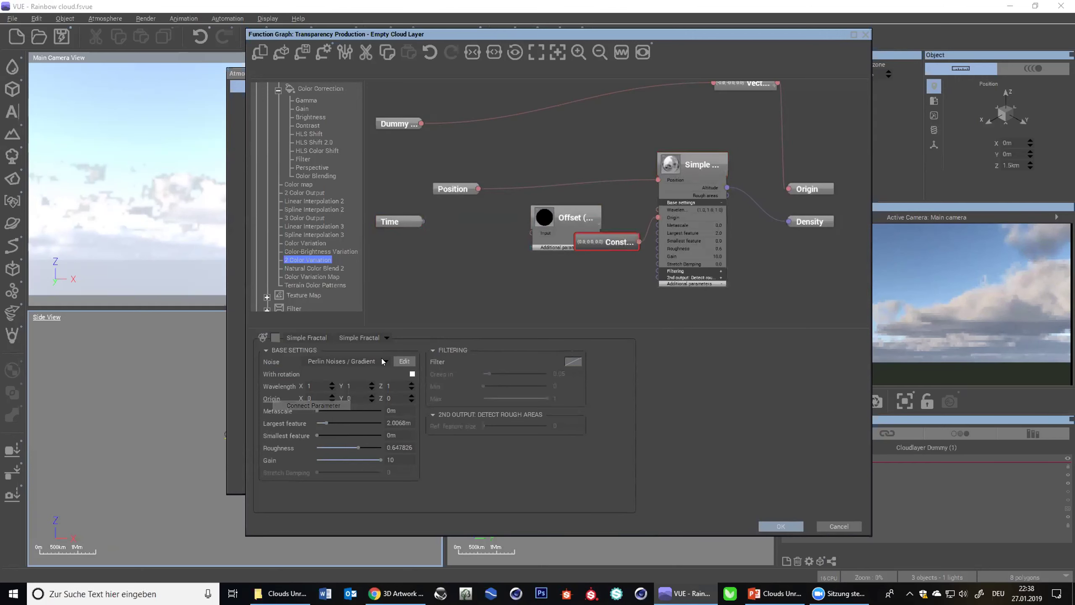
pyautogui.moveTo(594, 244); pyautogui.dragTo(536, 165)
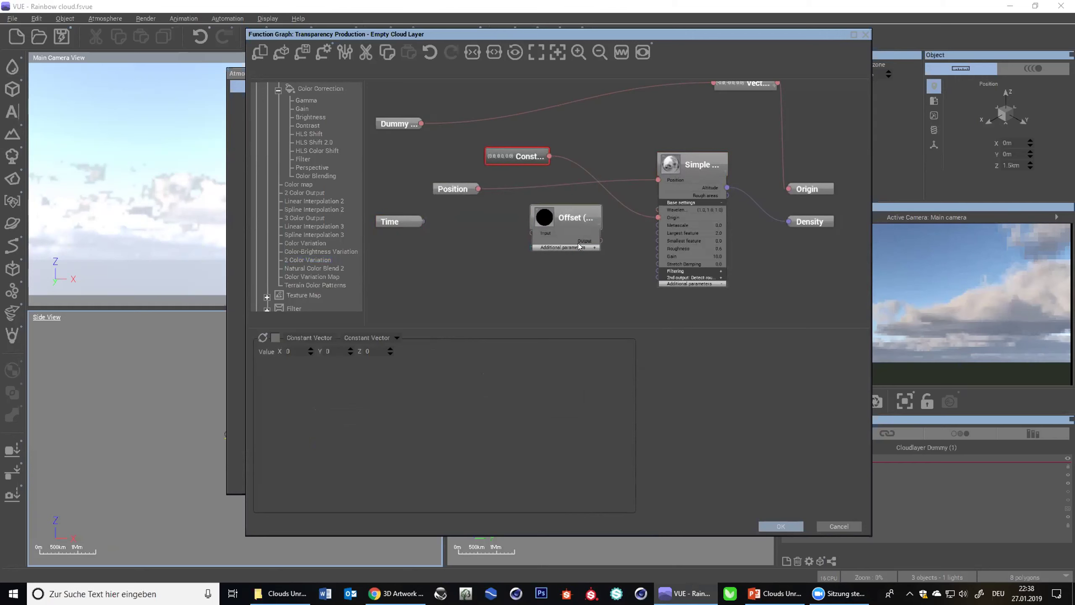
# - Route Const through Offset, wire Time into its X, Y and Z, and feed Offset into Origin
pyautogui.click(599, 181)
pyautogui.press('Delete')
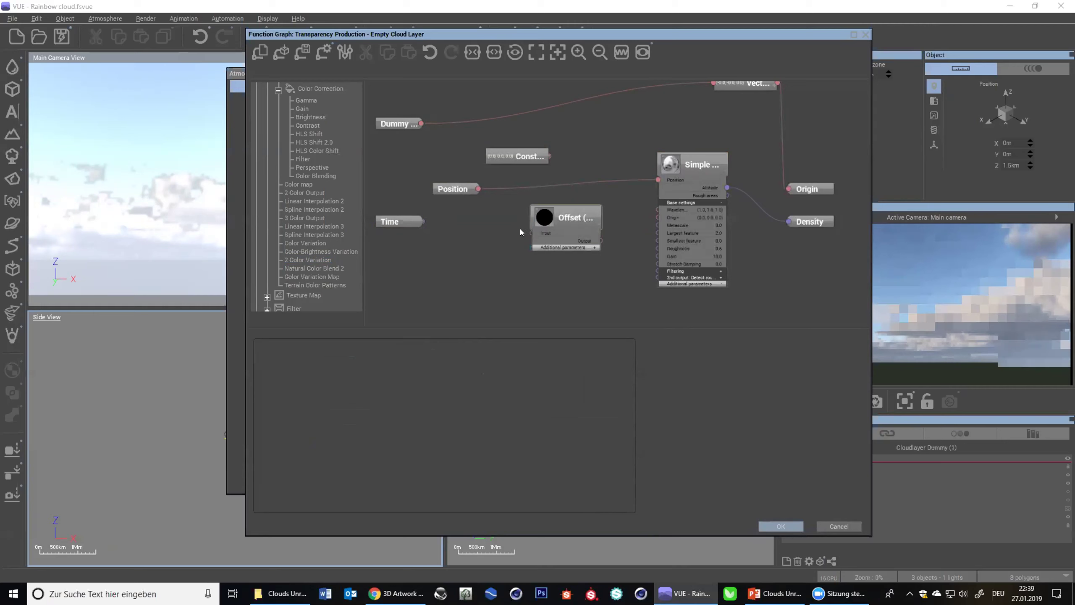
pyautogui.click(550, 218)
pyautogui.moveTo(568, 217); pyautogui.dragTo(603, 160)
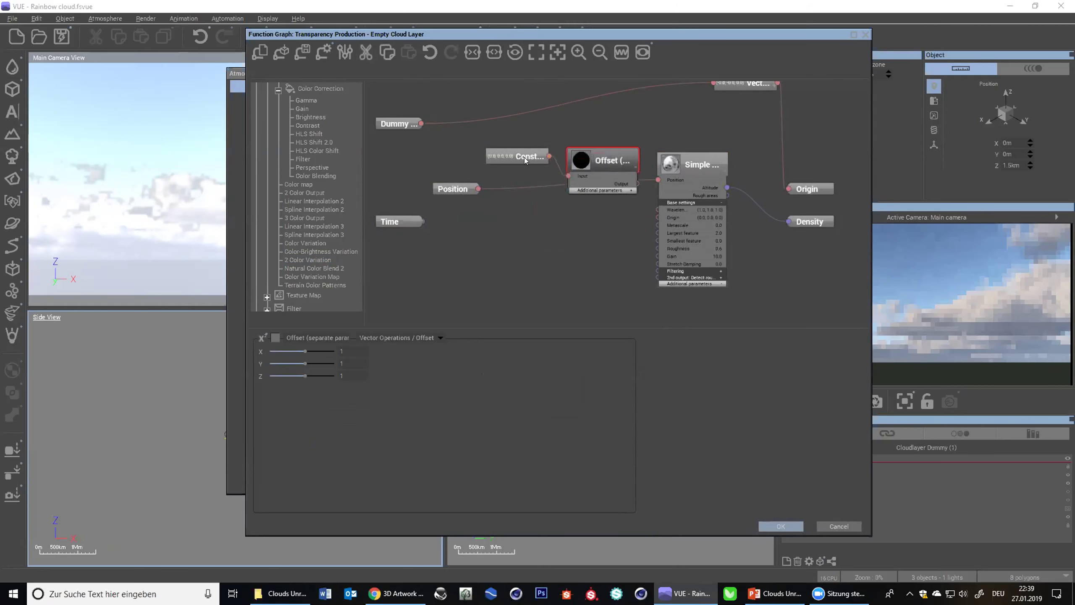
pyautogui.click(631, 190)
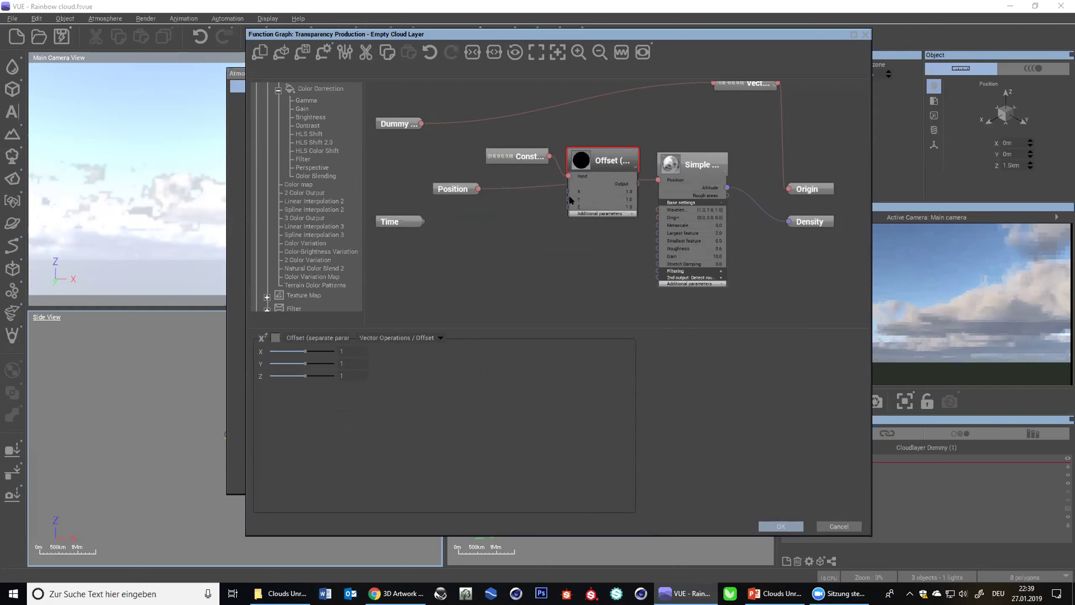
pyautogui.moveTo(568, 191); pyautogui.dragTo(421, 221)
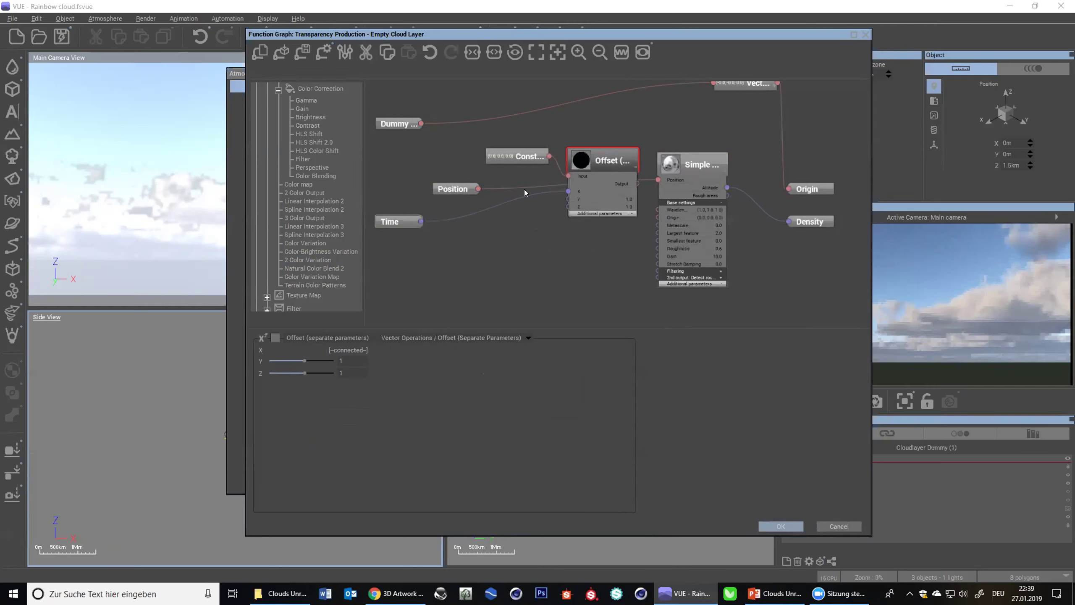
pyautogui.moveTo(568, 199); pyautogui.dragTo(421, 220)
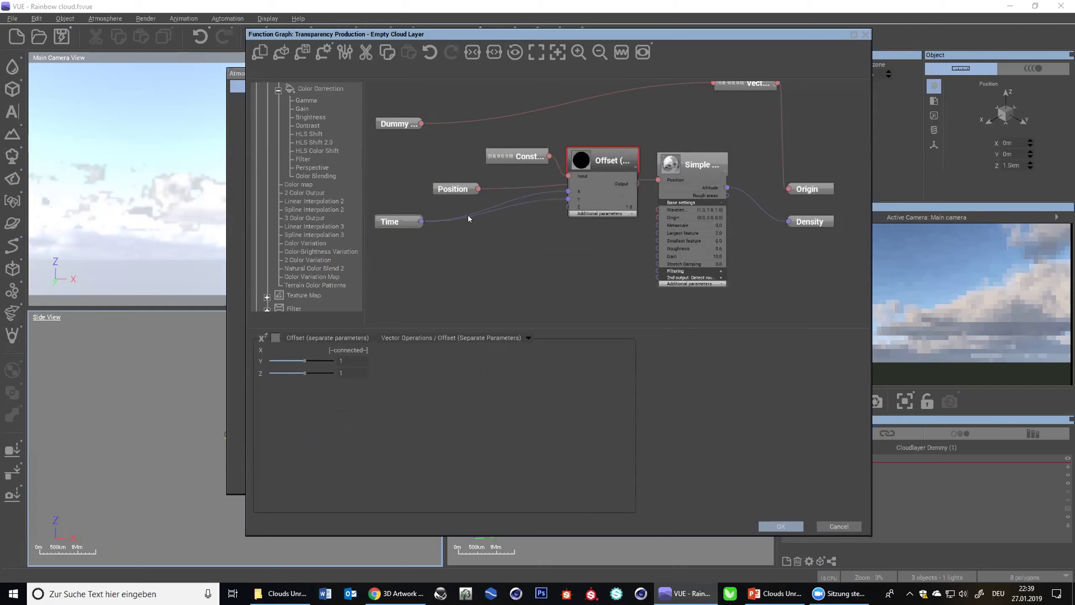
pyautogui.moveTo(568, 207); pyautogui.dragTo(421, 221)
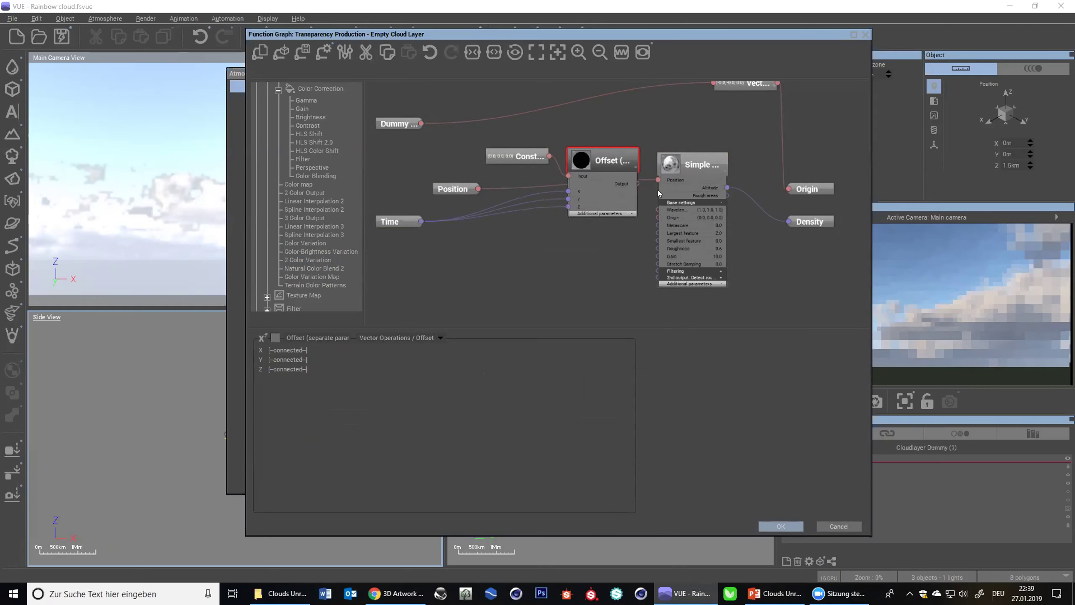
pyautogui.moveTo(592, 164); pyautogui.dragTo(658, 217)
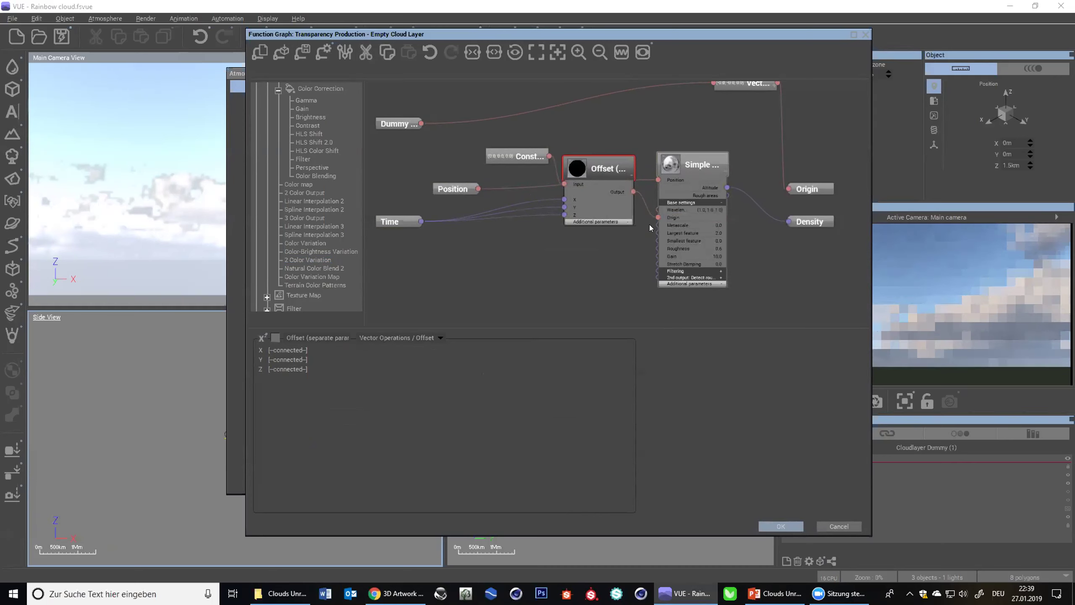
pyautogui.moveTo(699, 165); pyautogui.dragTo(702, 145)
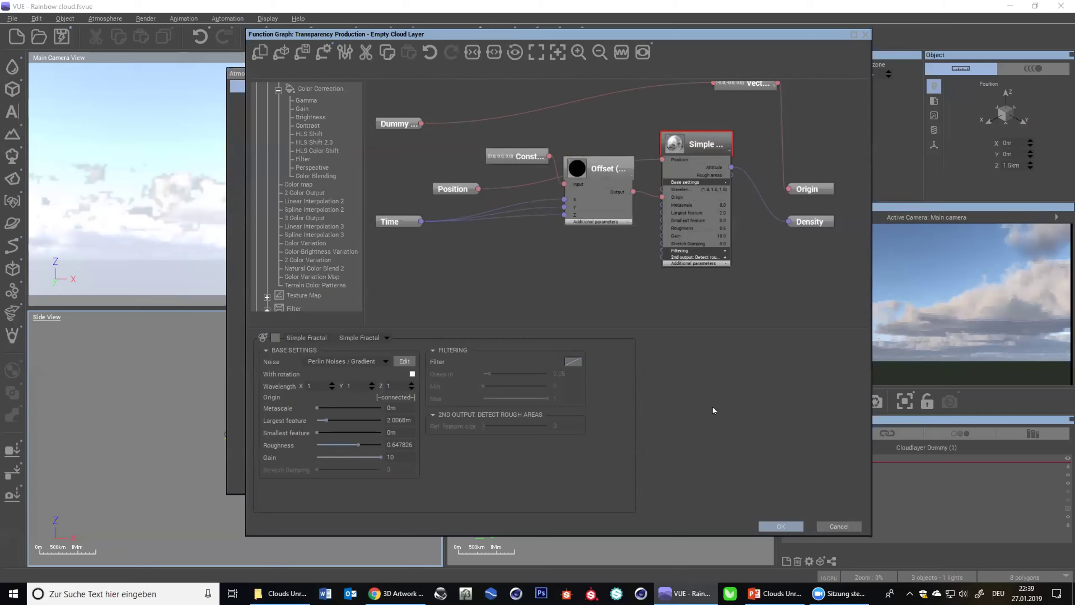
pyautogui.click(282, 593)
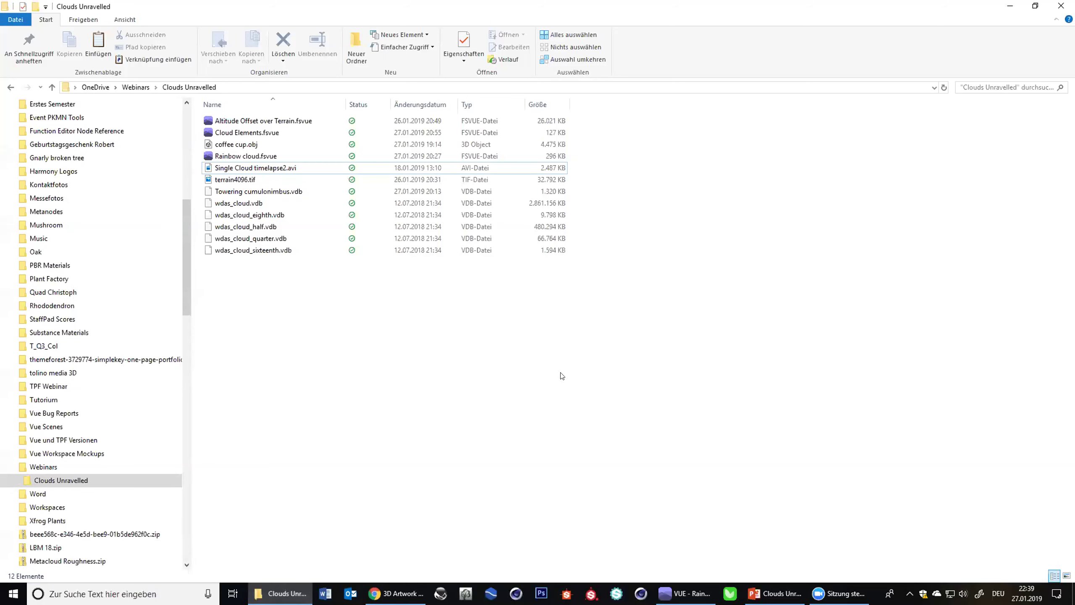
# - Play Single Cloud timelapse2.avi in Movies & TV with Wiederholen (repeat) on, in full screen
pyautogui.doubleClick(263, 168)
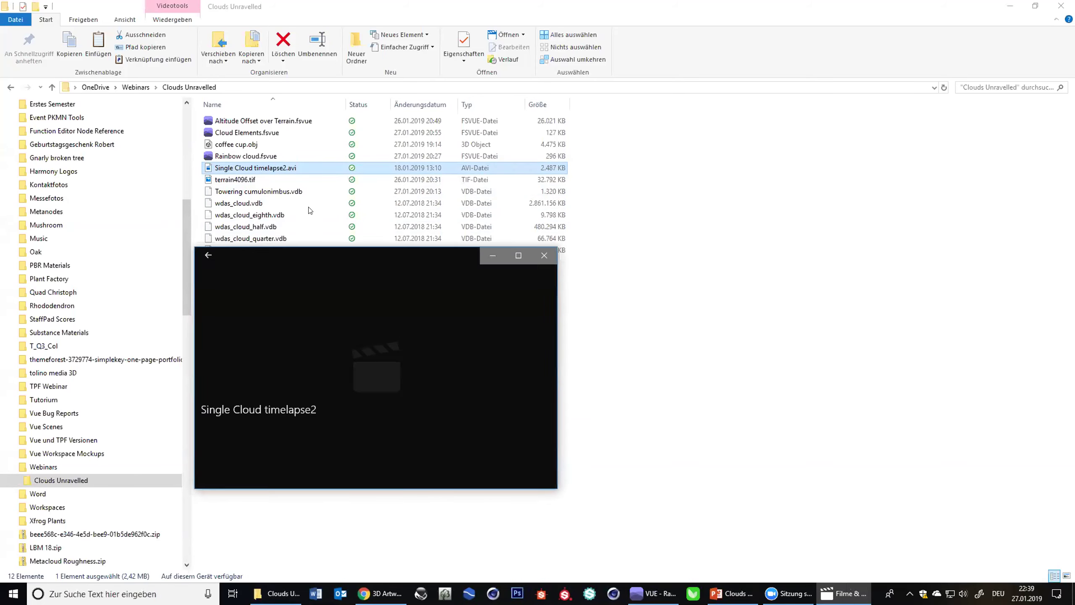
pyautogui.doubleClick(451, 353)
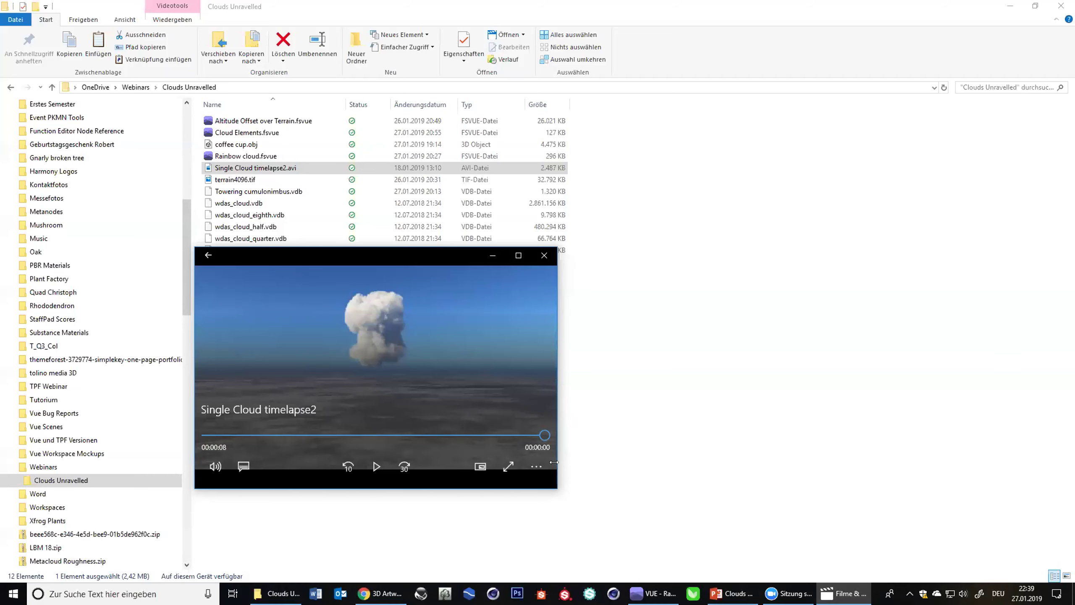
pyautogui.click(537, 466)
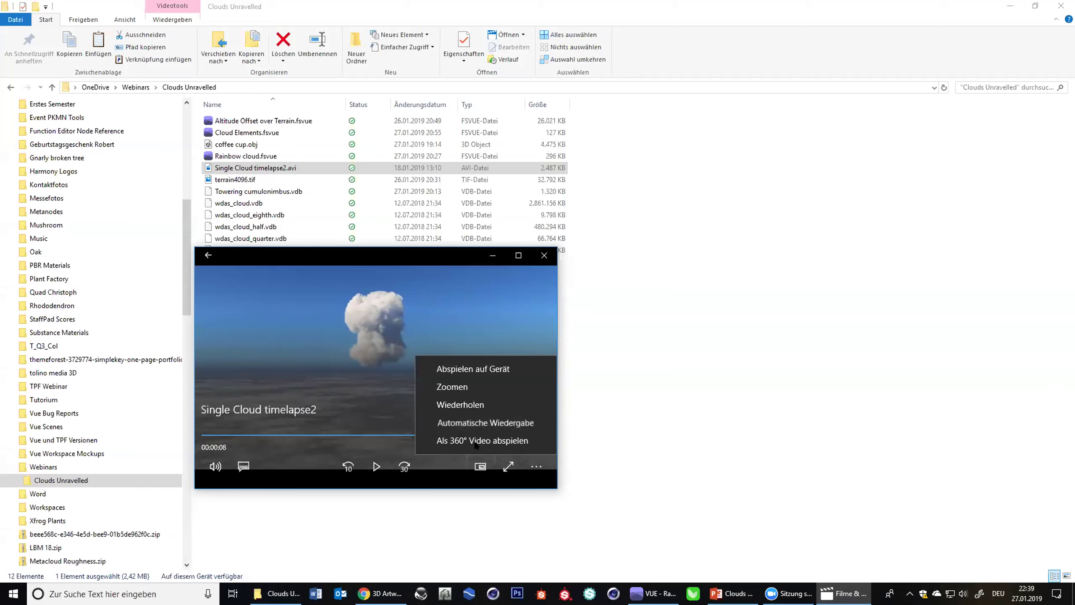
pyautogui.click(466, 405)
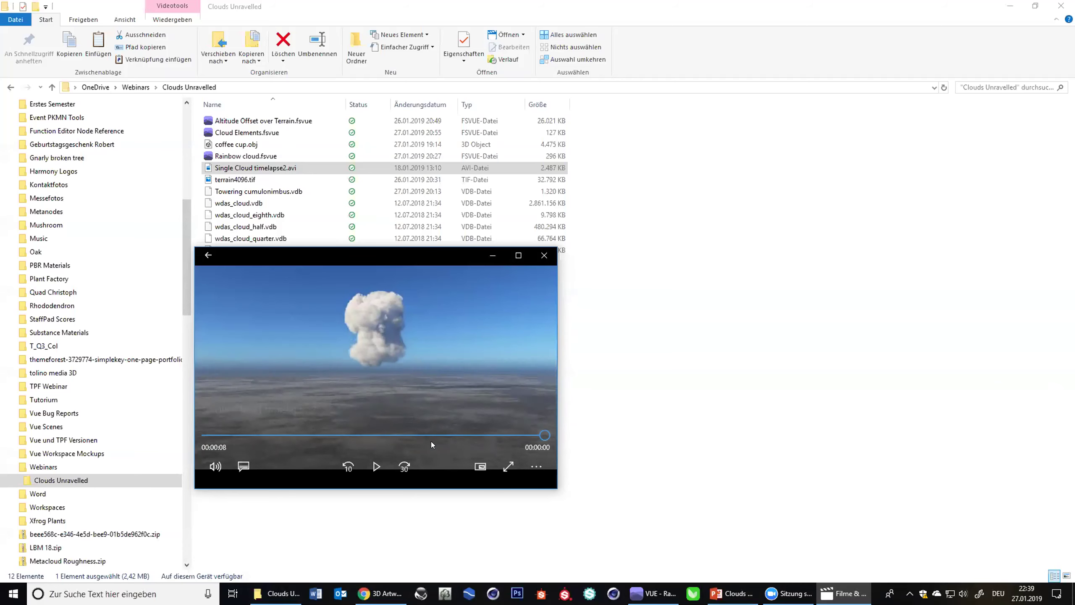
pyautogui.doubleClick(455, 368)
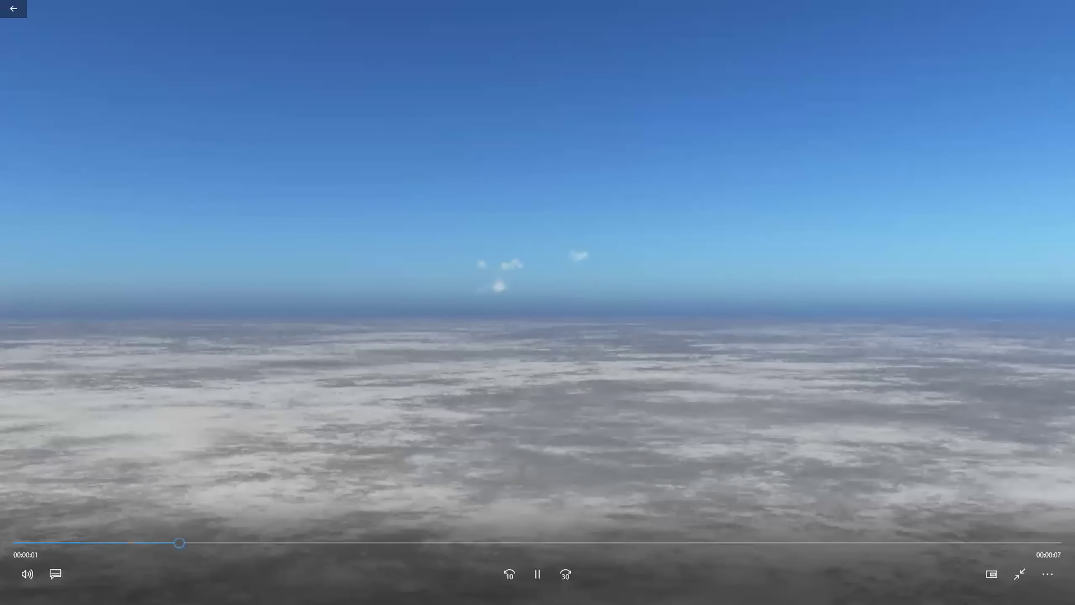
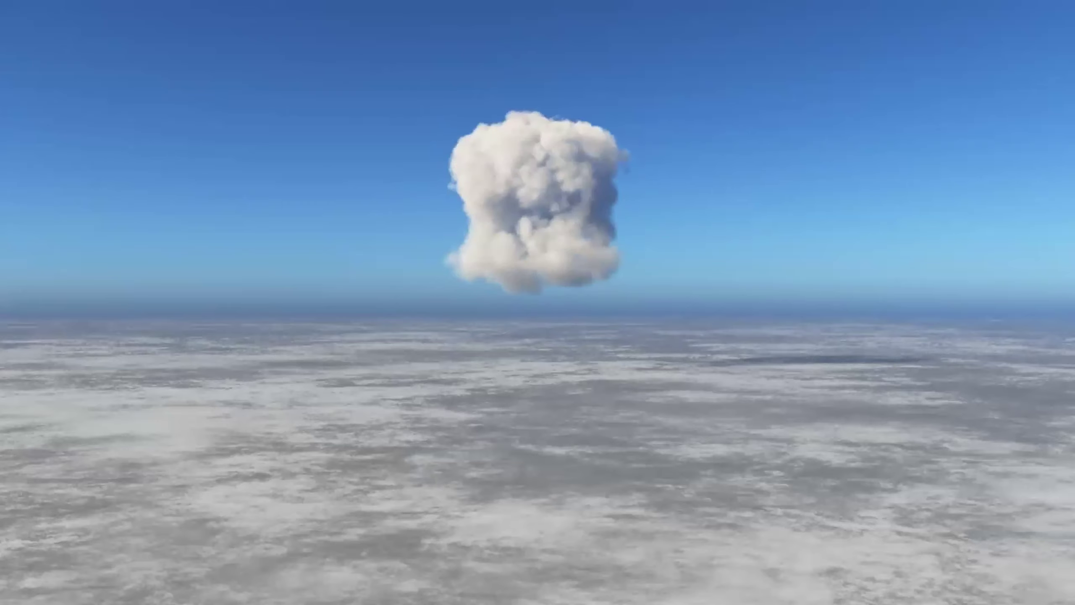
# - Close the cloud timelapse video and cancel VUE's Function Graph and Atmosphere Editor dialogs
pyautogui.press('Escape')
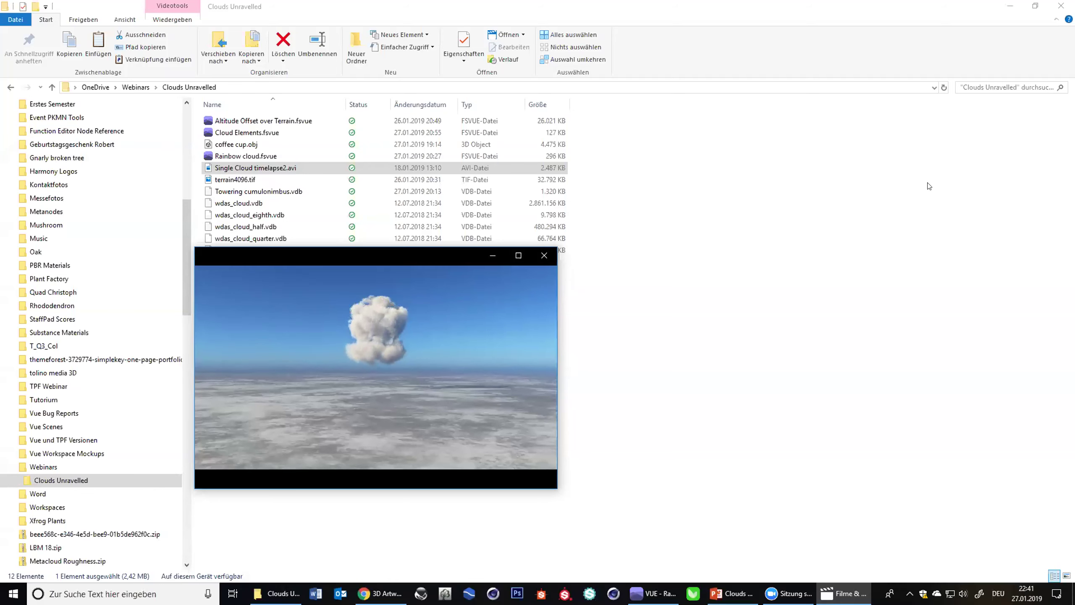
pyautogui.click(546, 256)
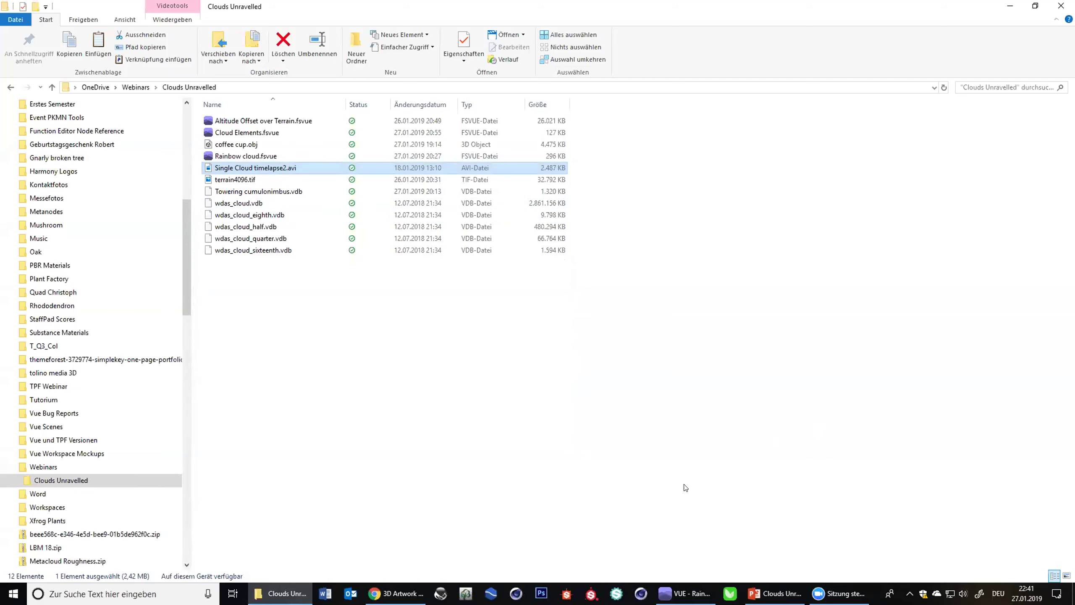
pyautogui.hotkey('alt', 'Tab')
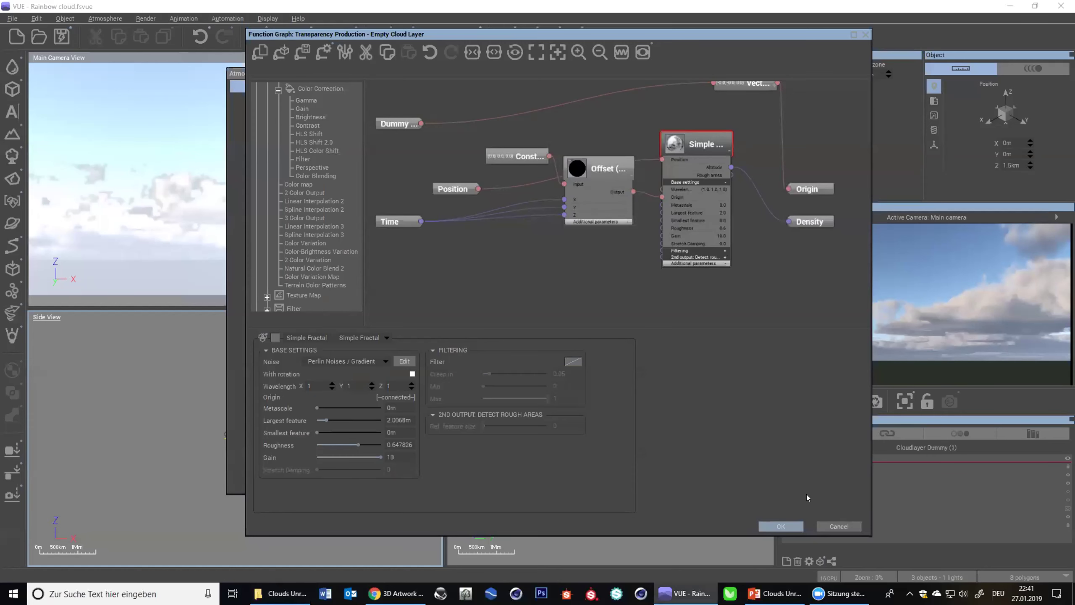
pyautogui.click(839, 526)
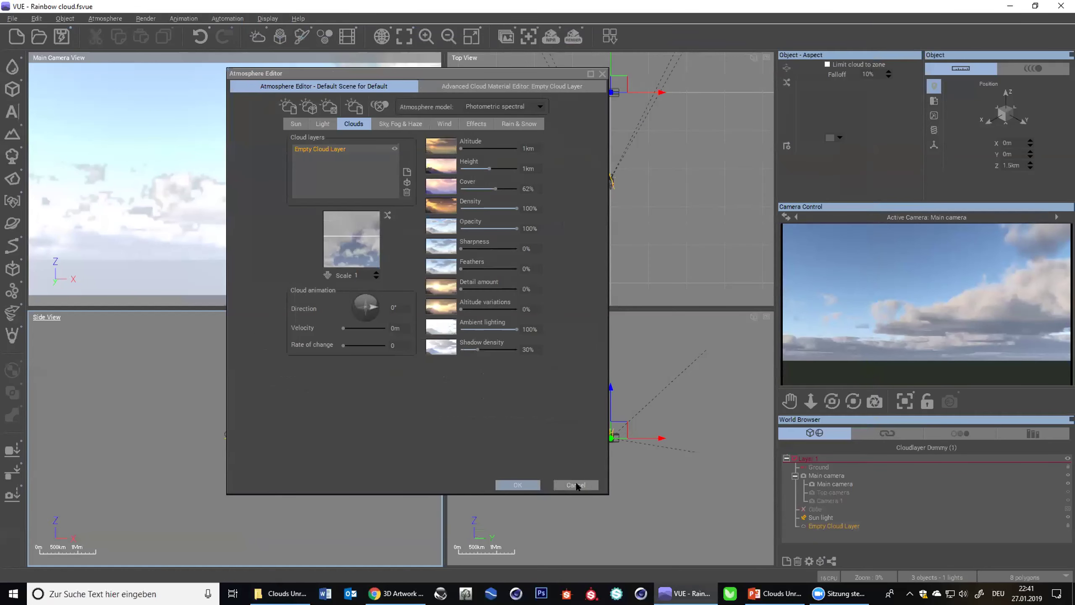
pyautogui.click(576, 482)
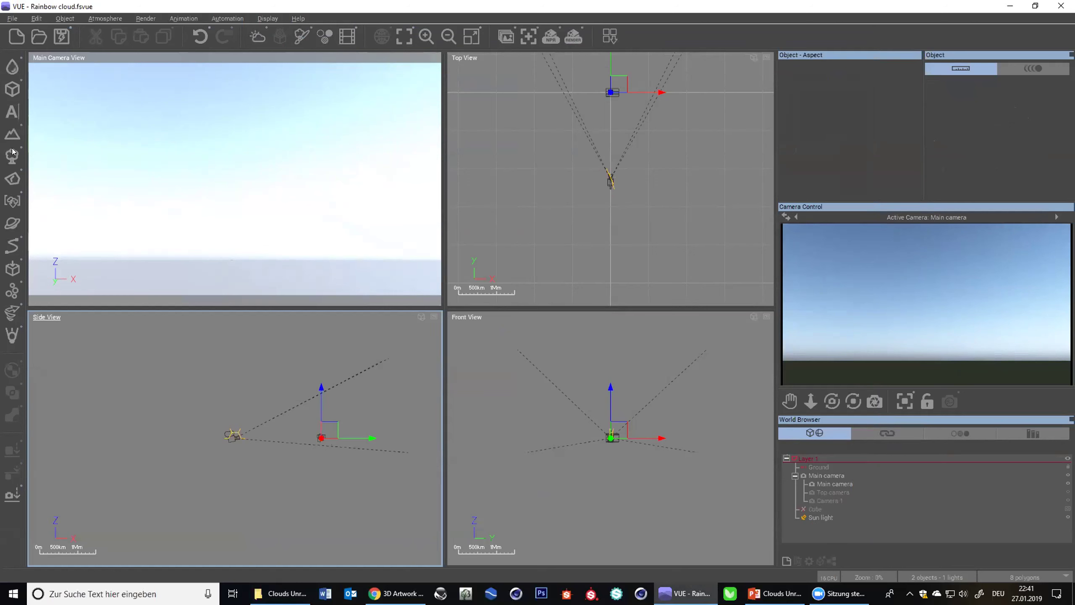
# - Add the Cumulonimbus3 MetaCloud preset and look through its list of spheres
pyautogui.click(13, 201)
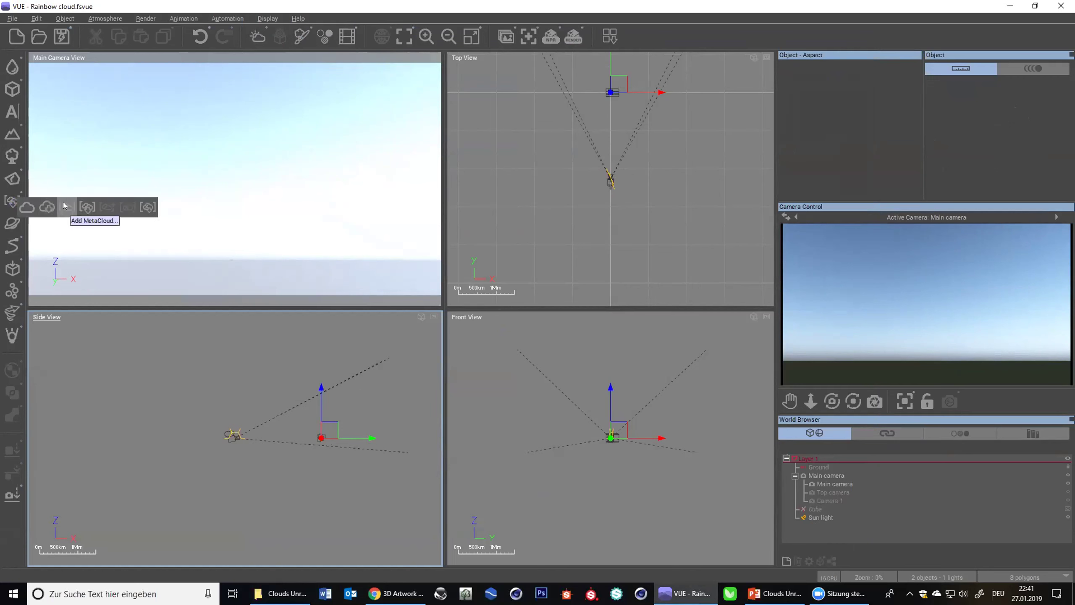
pyautogui.click(87, 207)
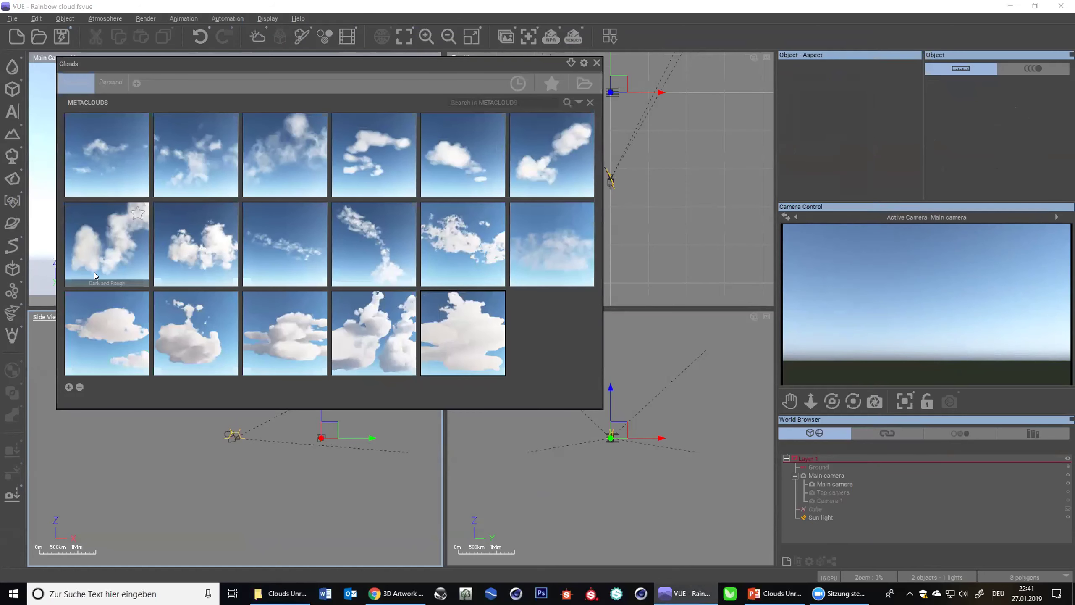
pyautogui.doubleClick(452, 315)
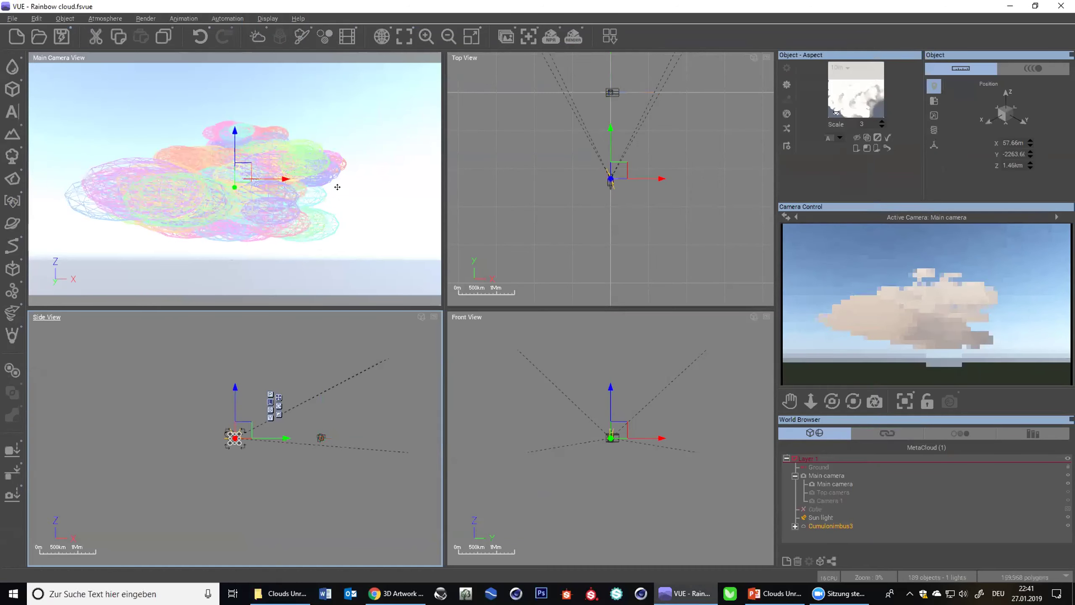
pyautogui.click(794, 525)
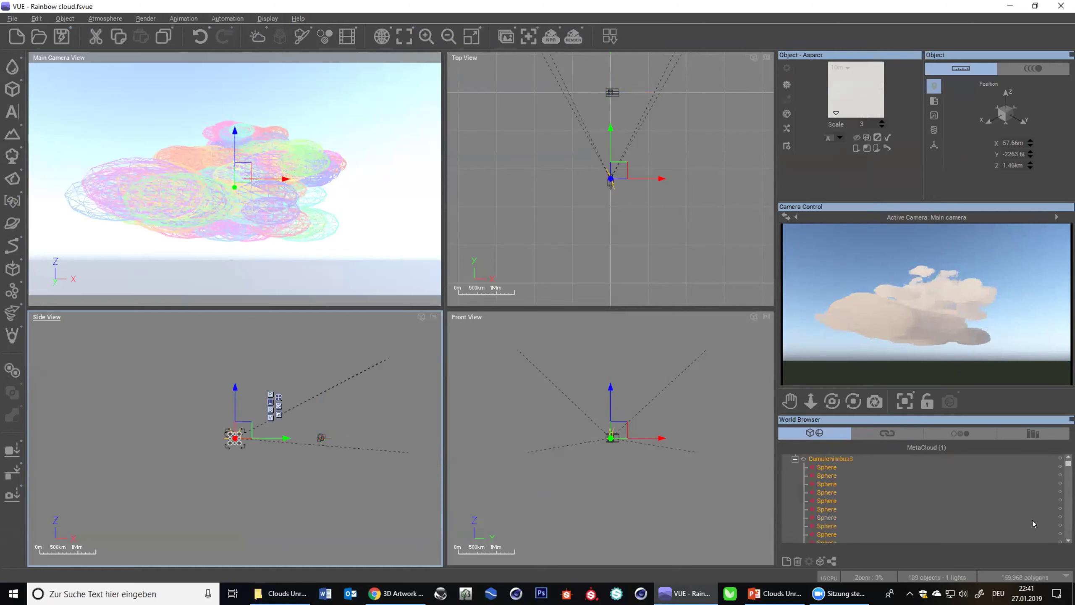
pyautogui.scroll(-10, 923, 498)
pyautogui.scroll(10, 922, 497)
pyautogui.click(795, 525)
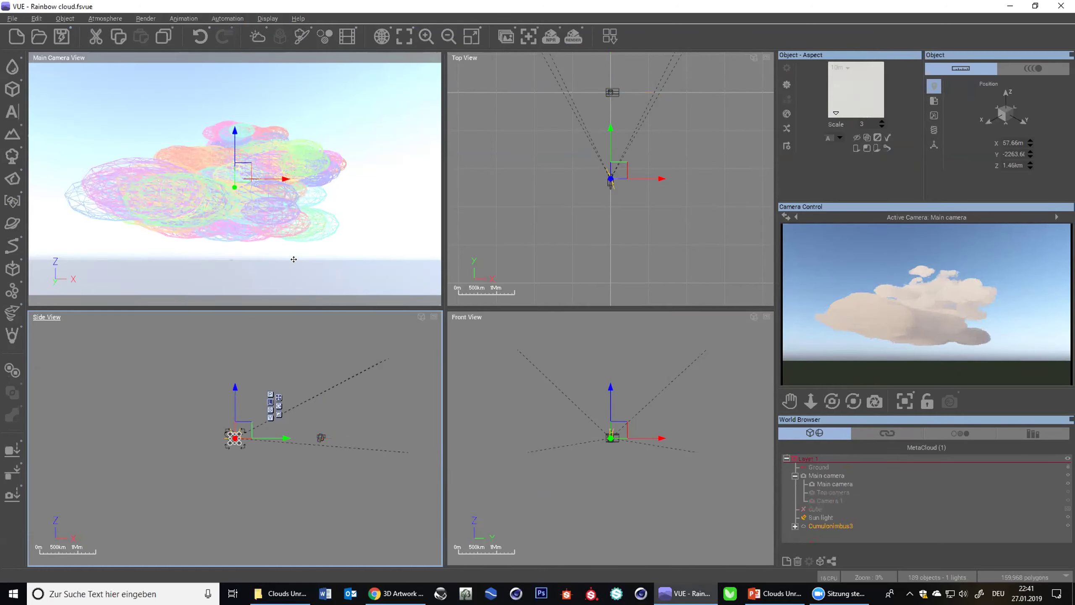
# - Scale the cloud to several kilometres wide and lift it to about 6.36 km altitude
pyautogui.scroll(4, 631, 199)
pyautogui.scroll(6, 638, 274)
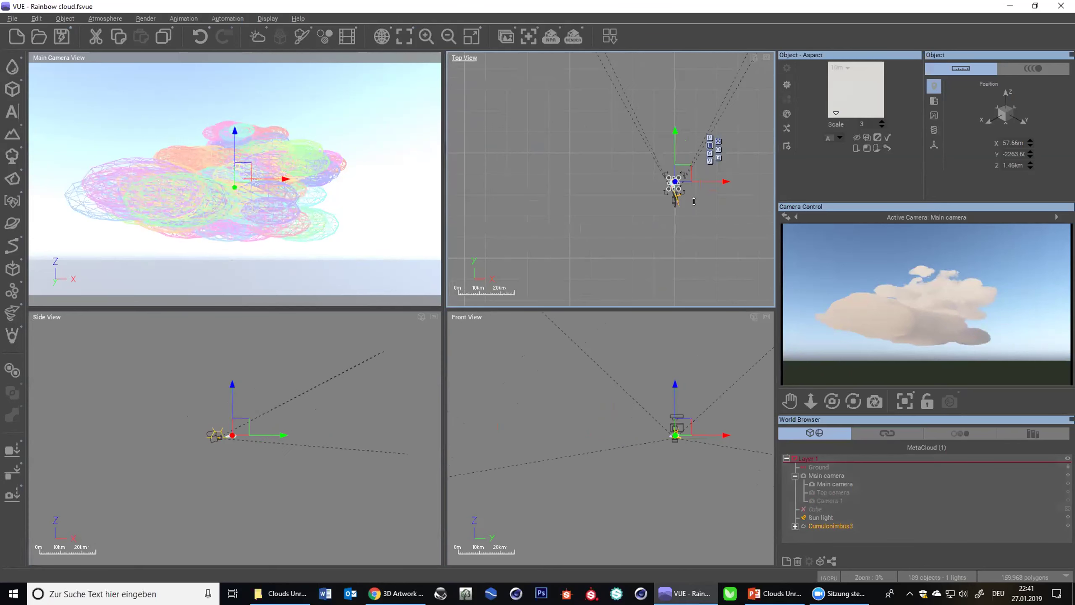
pyautogui.scroll(5, 693, 202)
pyautogui.moveTo(585, 220); pyautogui.dragTo(579, 122)
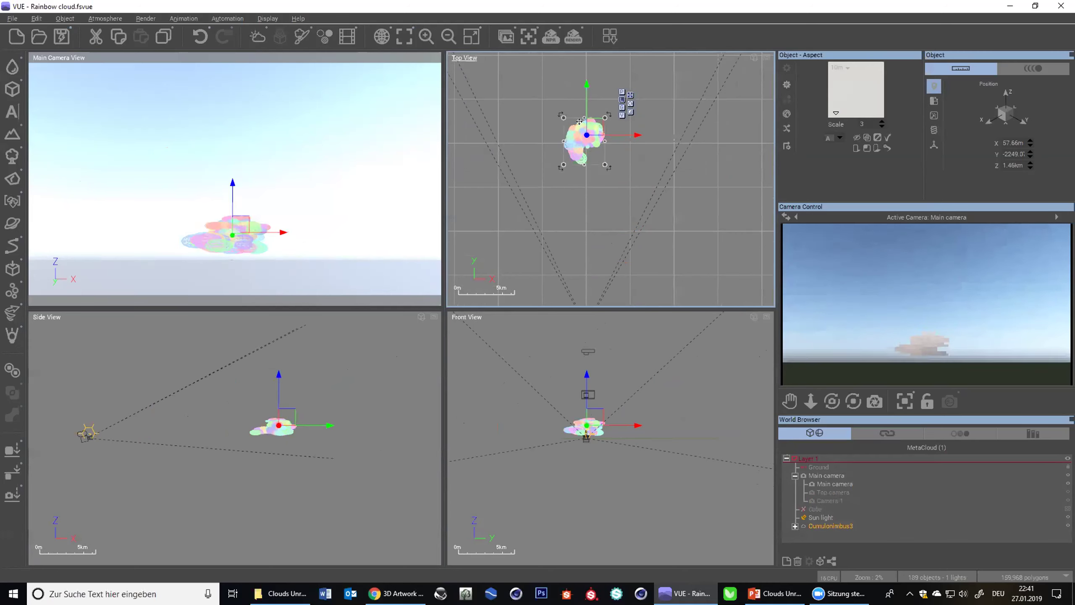
pyautogui.moveTo(605, 165); pyautogui.dragTo(613, 102)
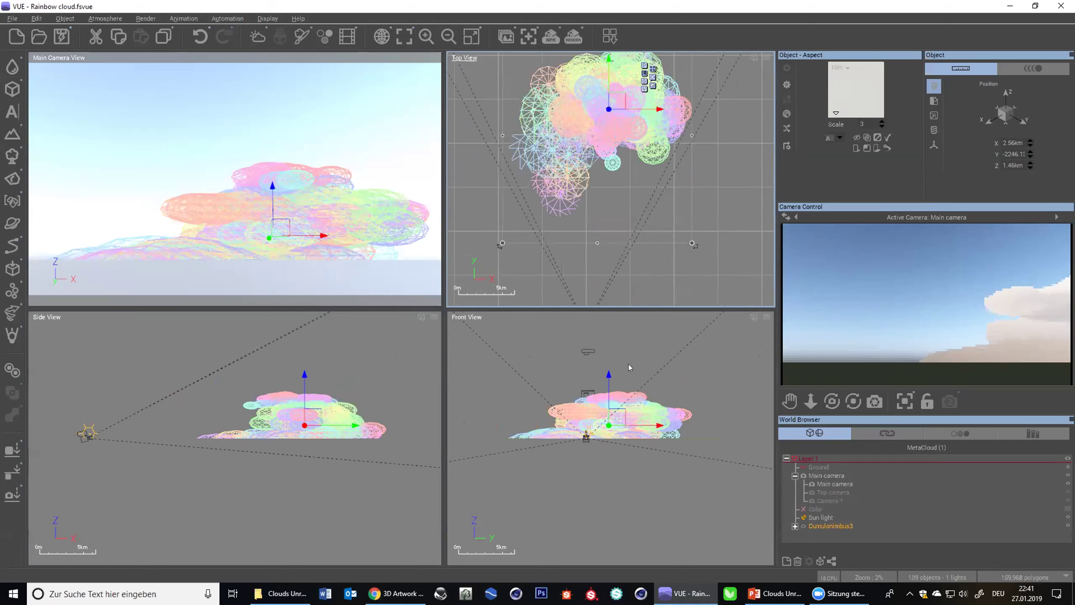
pyautogui.moveTo(605, 378); pyautogui.dragTo(602, 335)
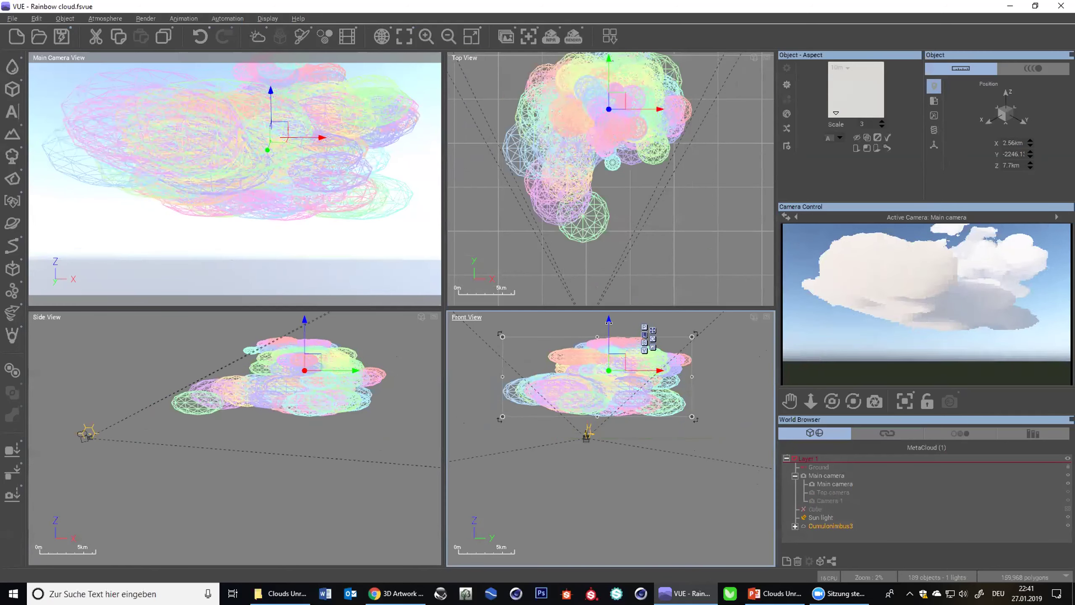
pyautogui.moveTo(608, 320); pyautogui.dragTo(608, 335)
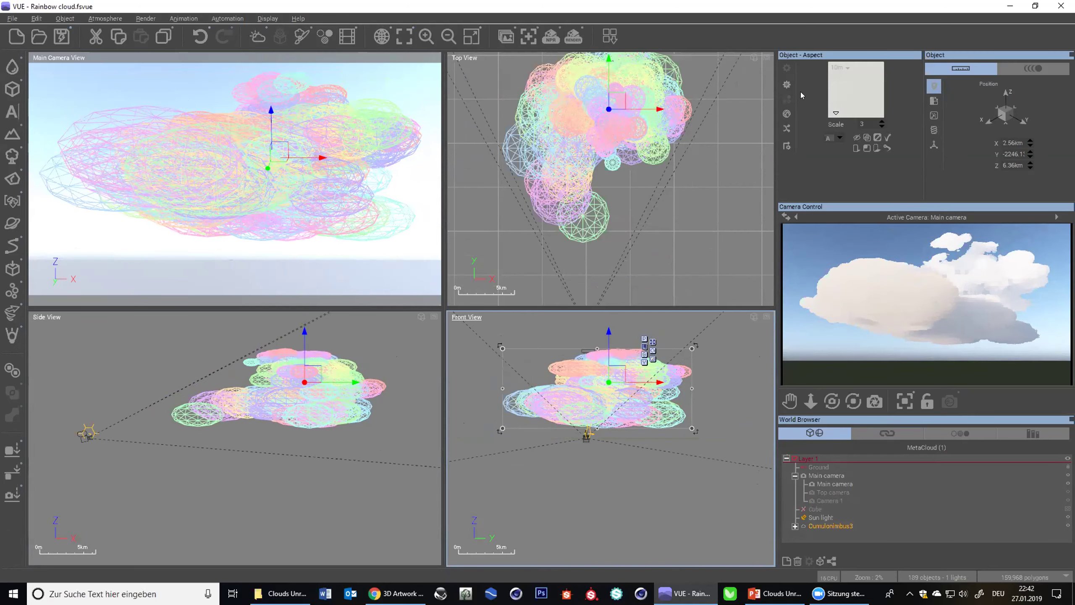
# - Open the Dense Distant 2 cloud material and turn off Auto Scale Clouds
pyautogui.doubleClick(873, 84)
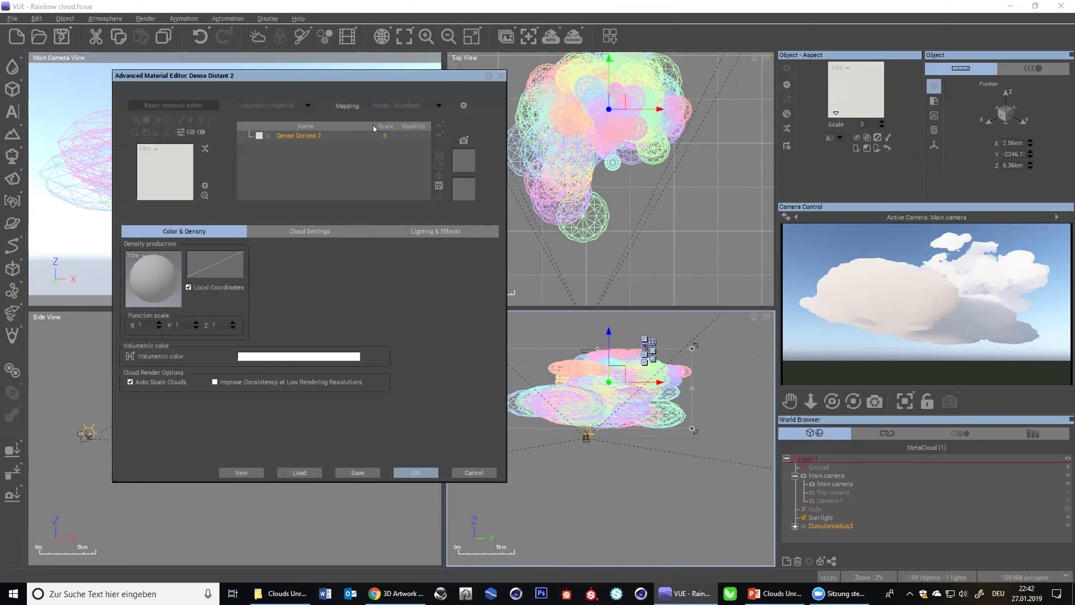
pyautogui.click(130, 382)
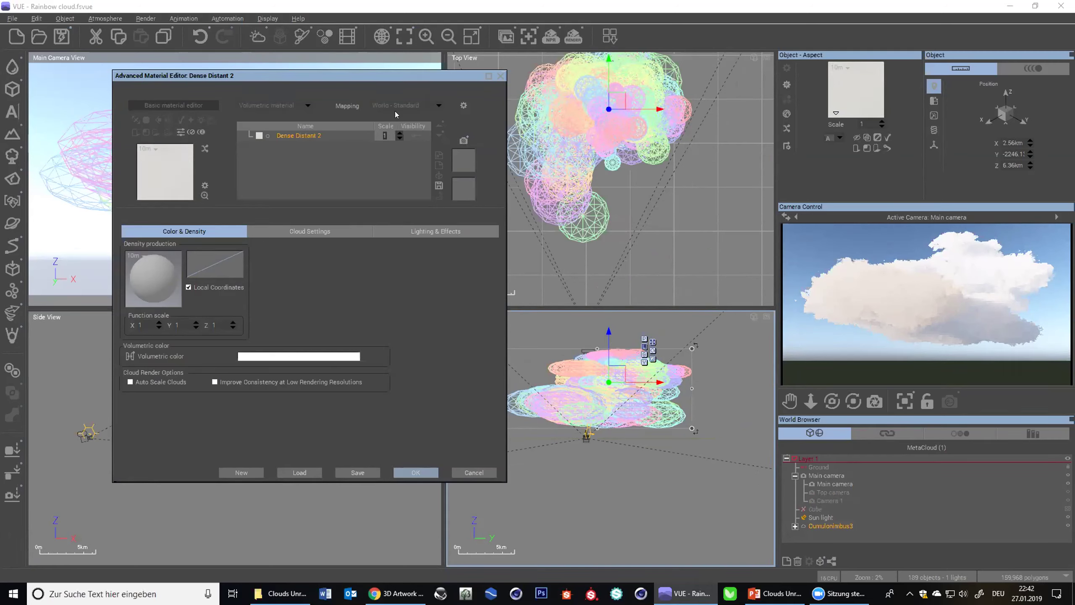
pyautogui.moveTo(631, 260); pyautogui.dragTo(625, 214, button='right')
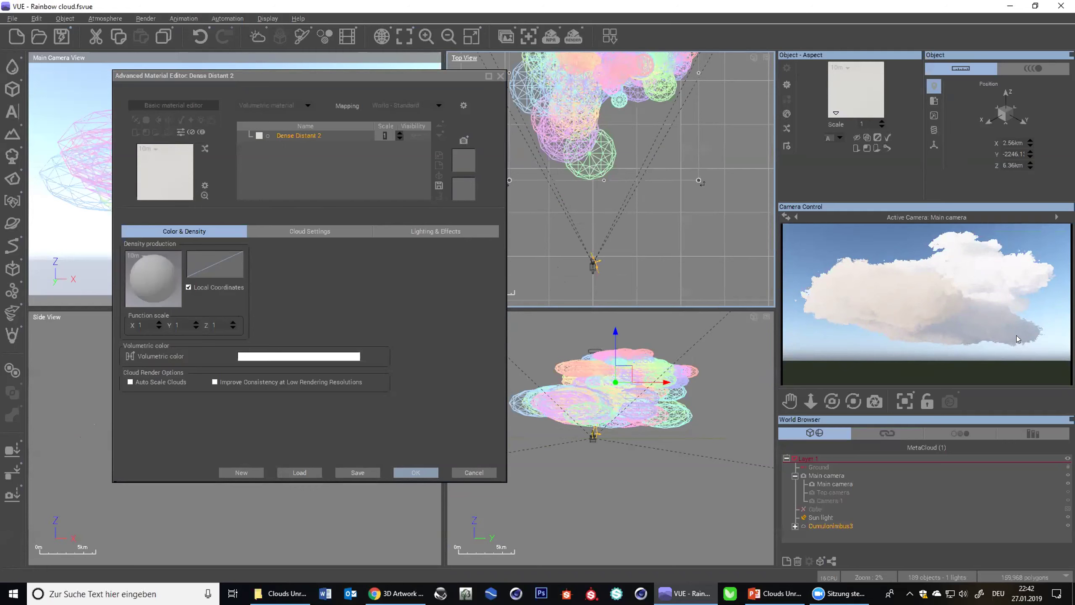
# - Raise the cloud density to 91%, keeping the detail amount at 100%
pyautogui.click(282, 232)
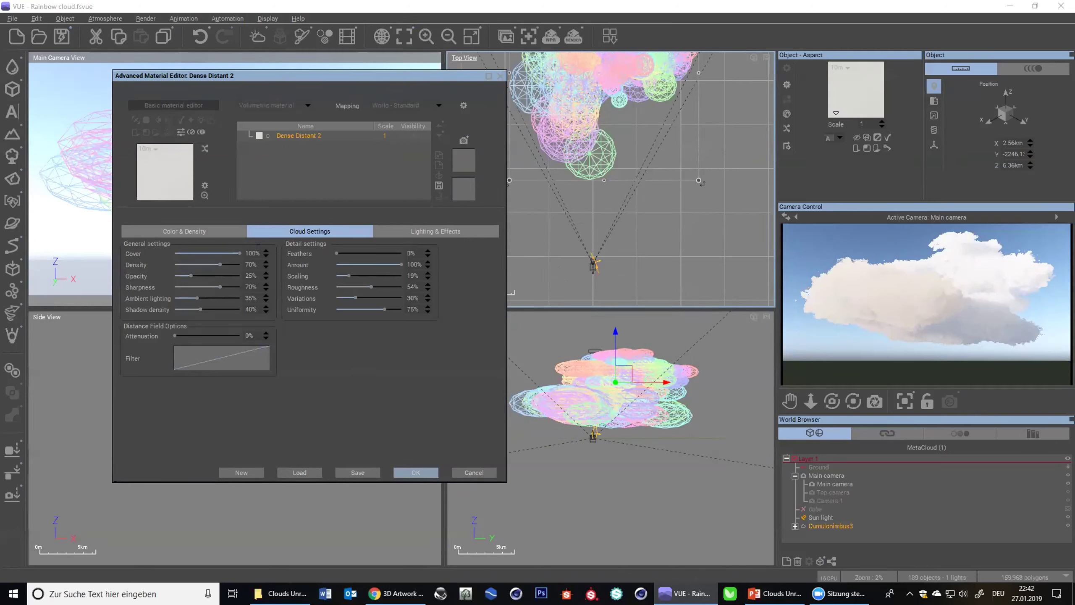
pyautogui.moveTo(219, 262); pyautogui.dragTo(239, 275)
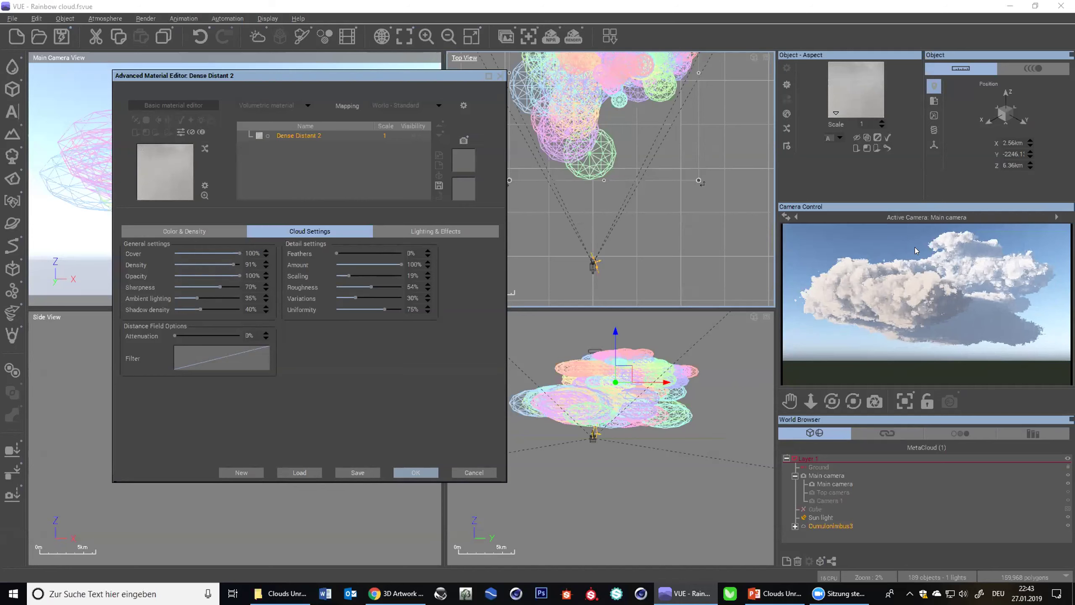
pyautogui.moveTo(356, 257); pyautogui.dragTo(336, 264)
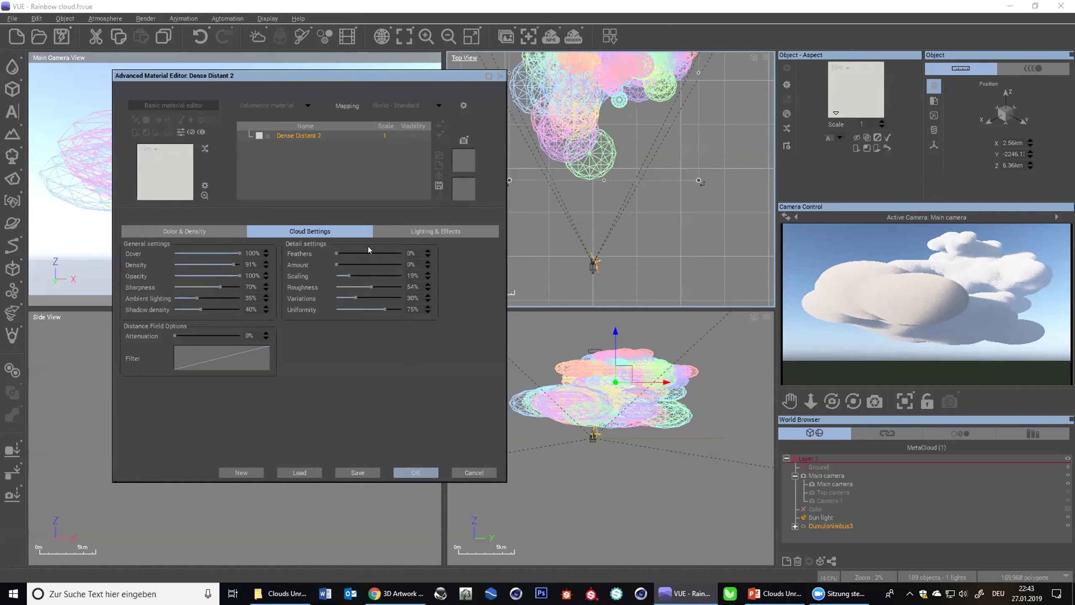
pyautogui.moveTo(336, 265); pyautogui.dragTo(455, 274)
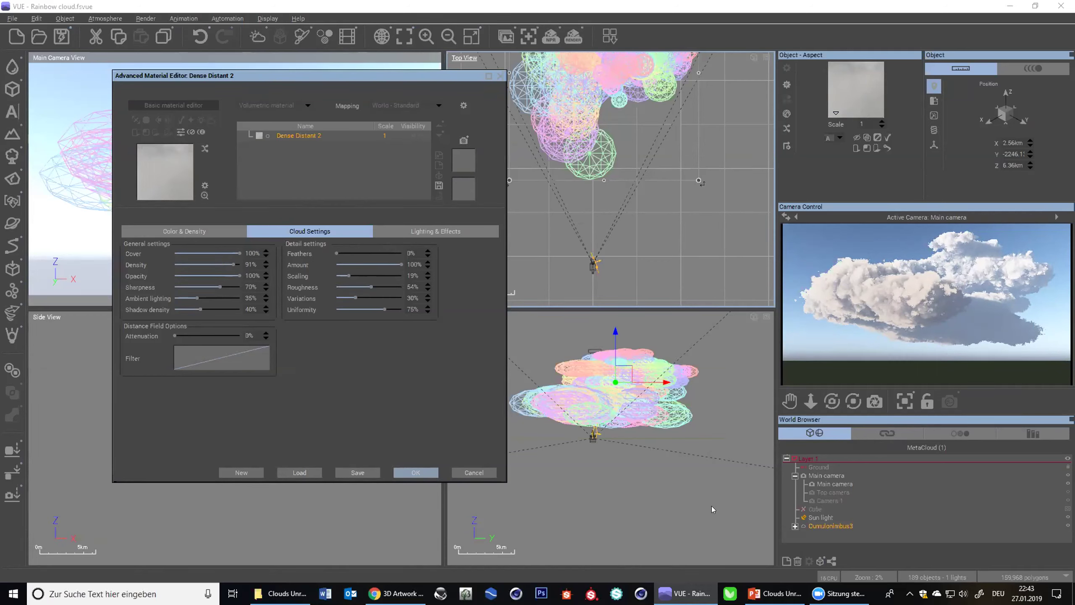
# - Select one sphere of Cumulonimbus3 and raise it to about 5.2 km
pyautogui.click(793, 525)
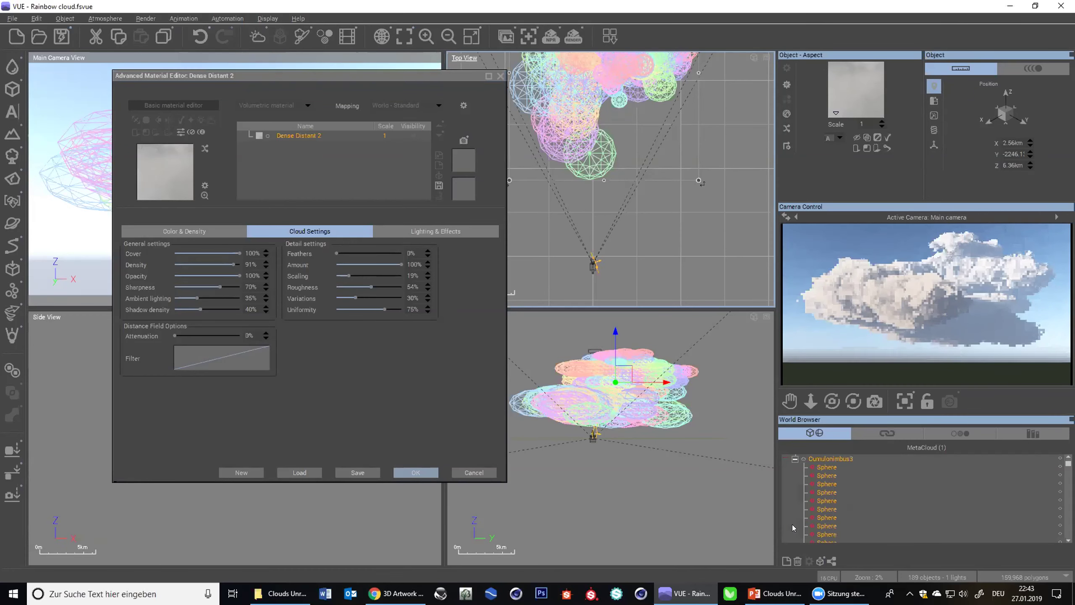
pyautogui.click(825, 526)
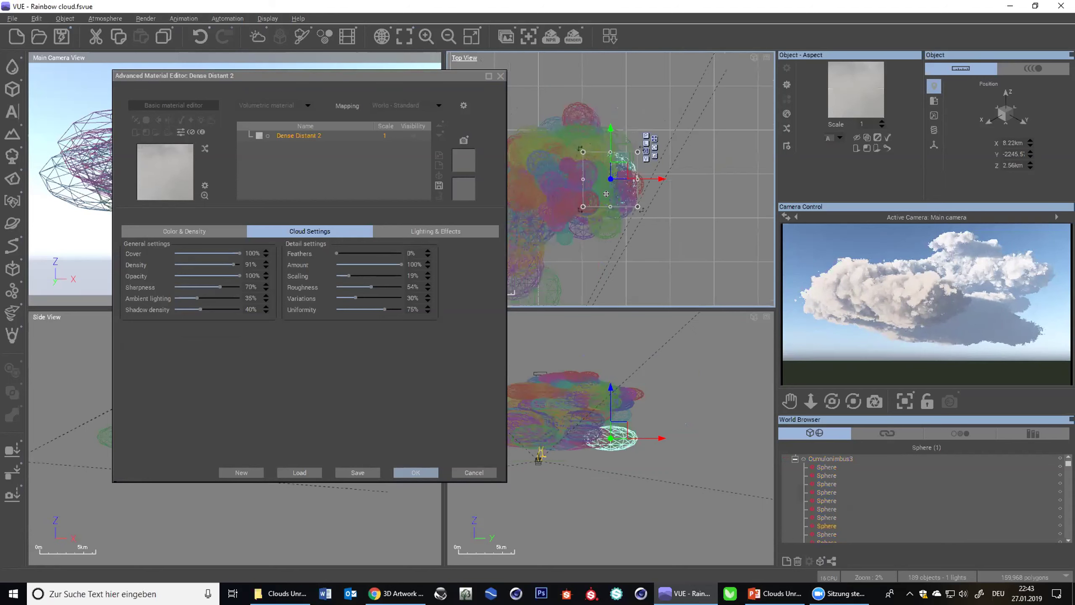
pyautogui.moveTo(615, 470); pyautogui.dragTo(607, 461)
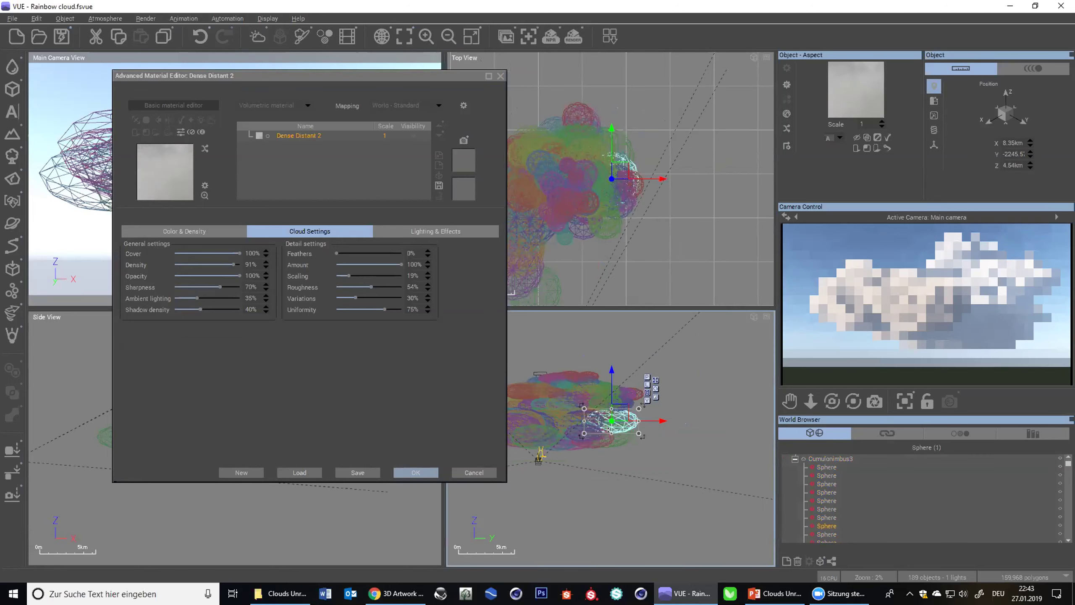
pyautogui.moveTo(627, 419); pyautogui.dragTo(624, 406)
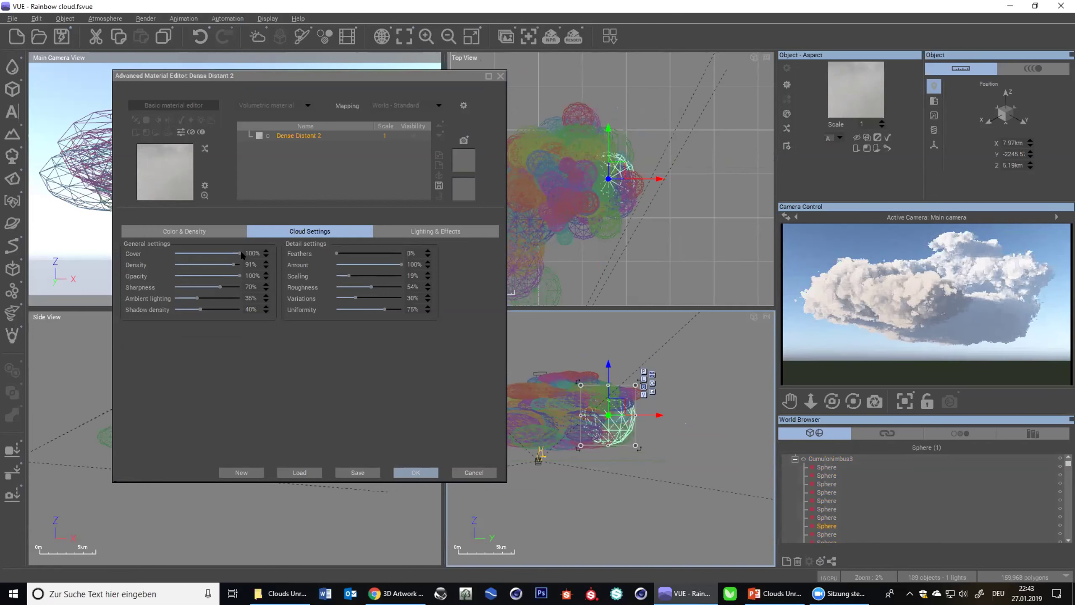
# - Adjust the Dense Distant 2 cloud cover slider, then return to the color and density settings
pyautogui.moveTo(232, 252); pyautogui.dragTo(195, 253)
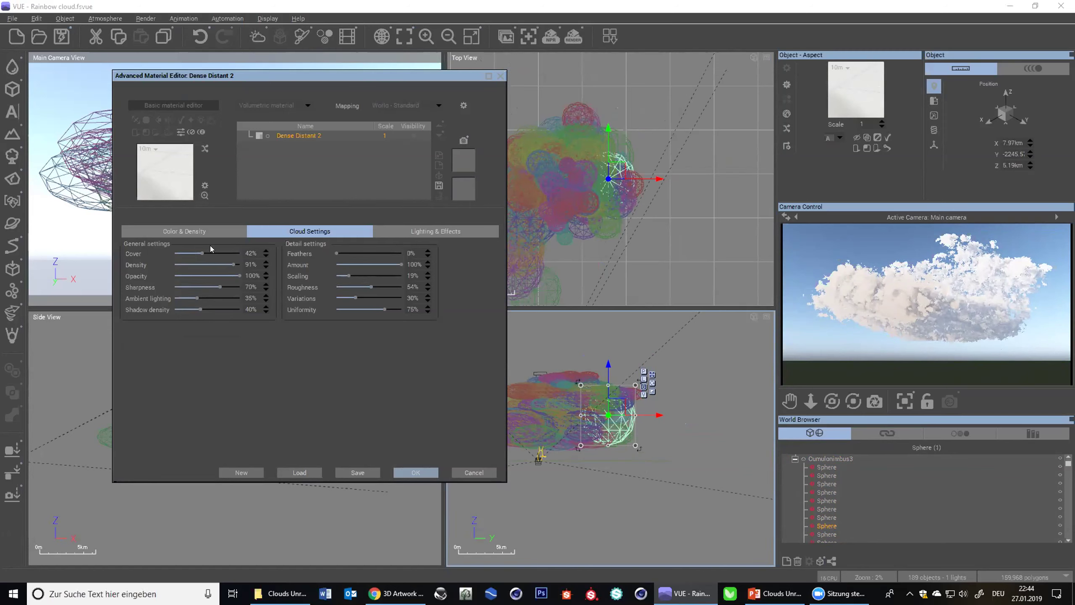
pyautogui.moveTo(210, 253); pyautogui.dragTo(279, 251)
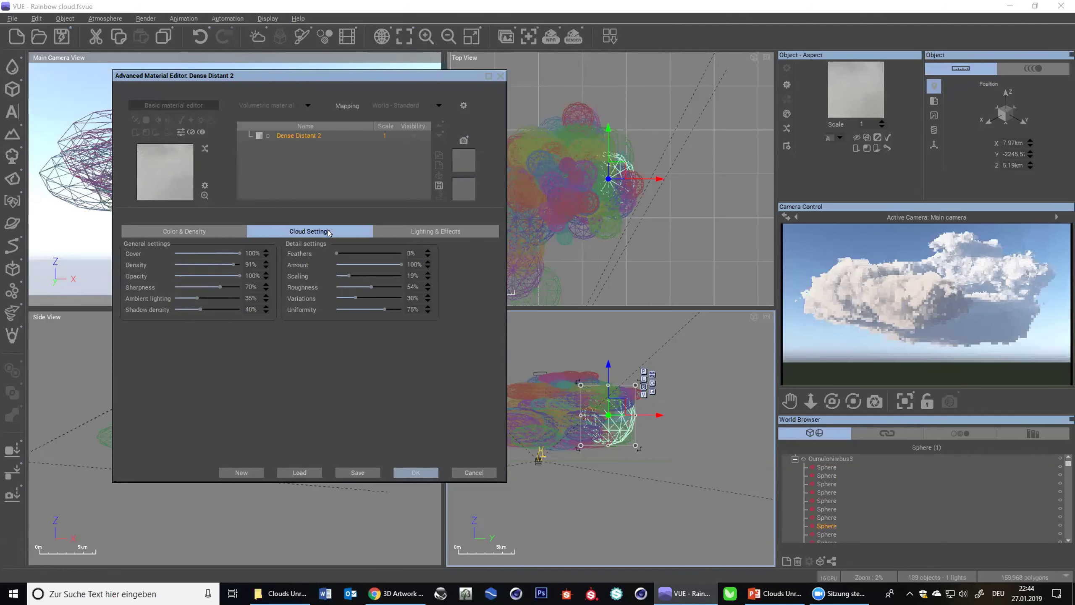
pyautogui.click(225, 229)
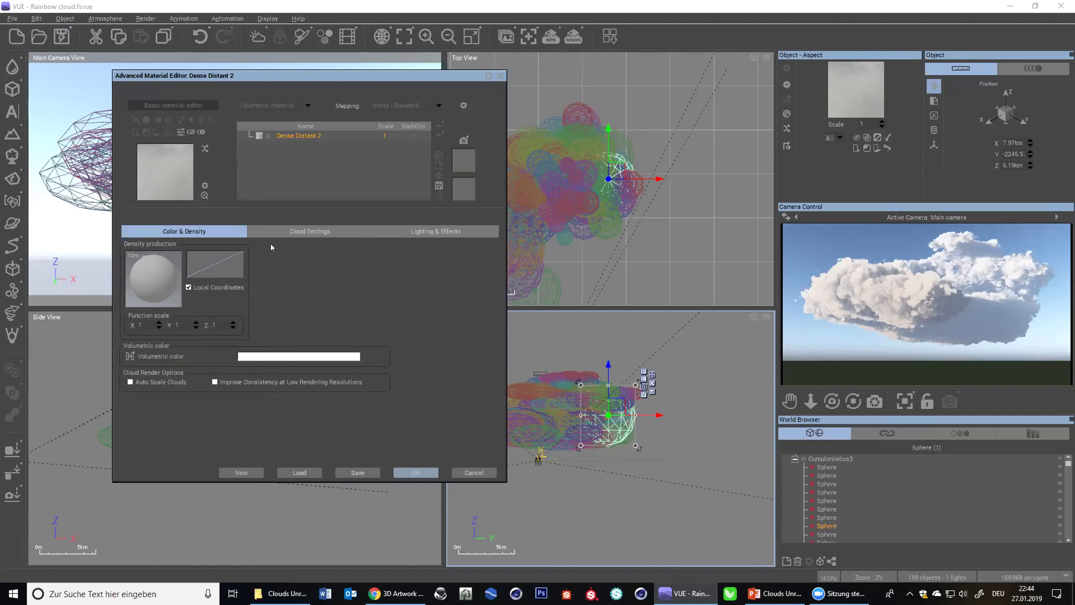
# - Discard the material edits and delete the Cumulonimbus3 cloud from the scene
pyautogui.click(475, 473)
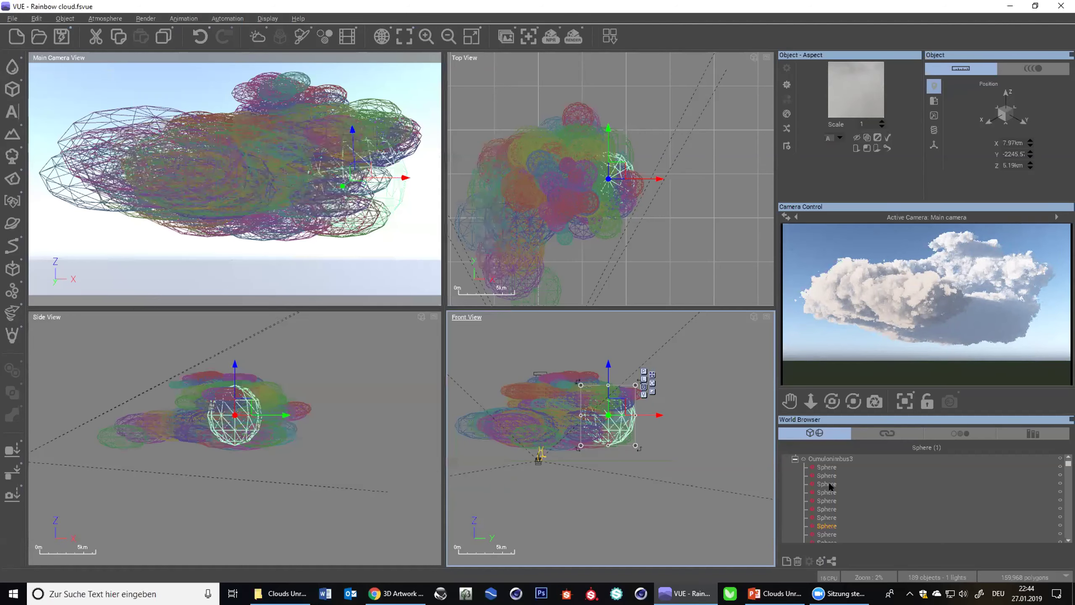
pyautogui.click(809, 526)
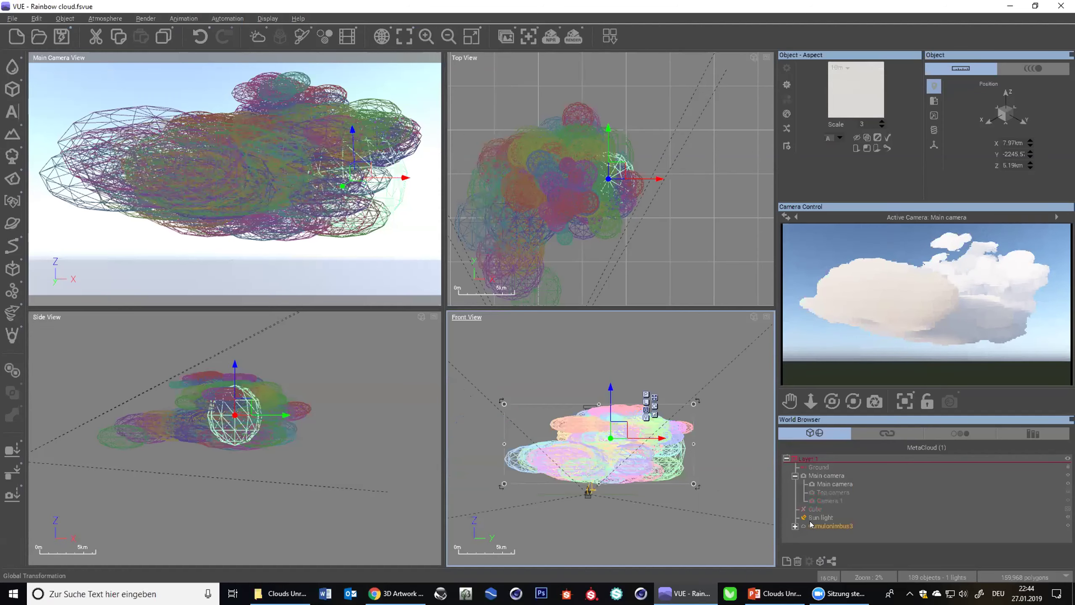
pyautogui.press('Delete')
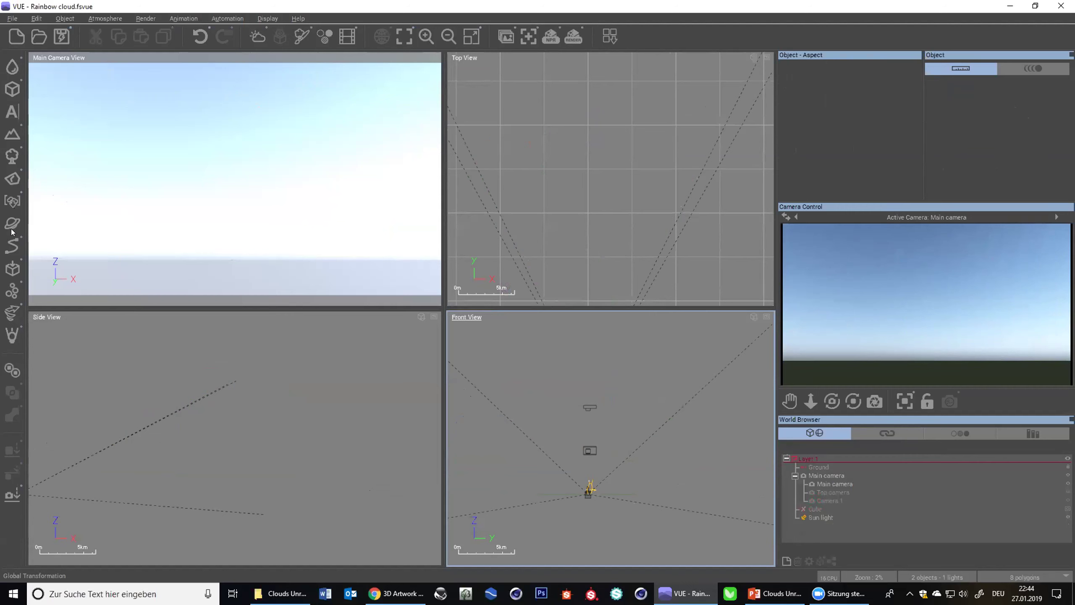
# - Create a bold Arial '?' 3D text object
pyautogui.click(19, 112)
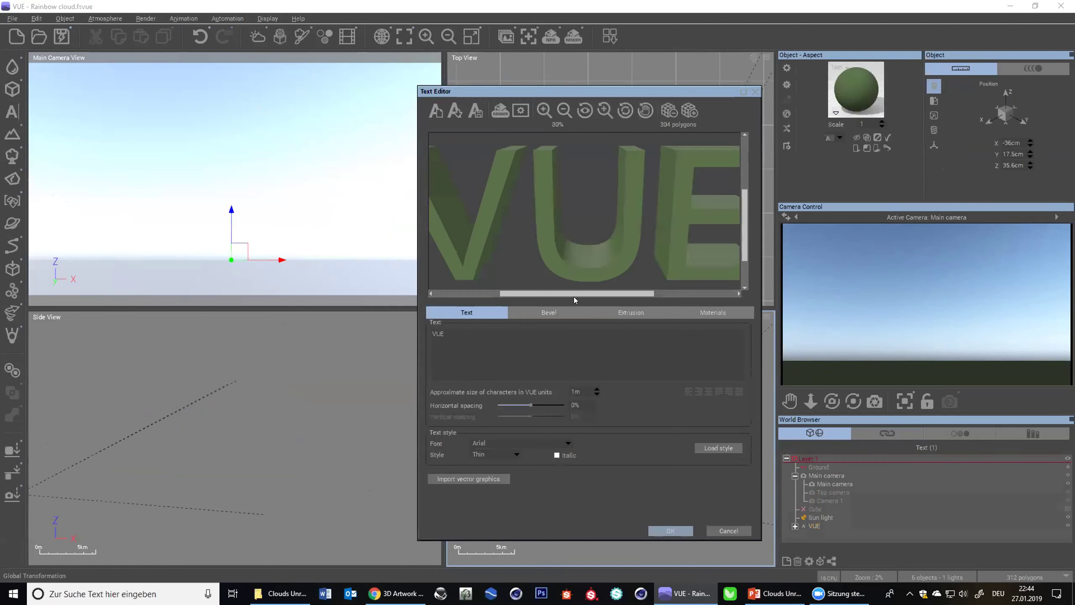
pyautogui.write('?')
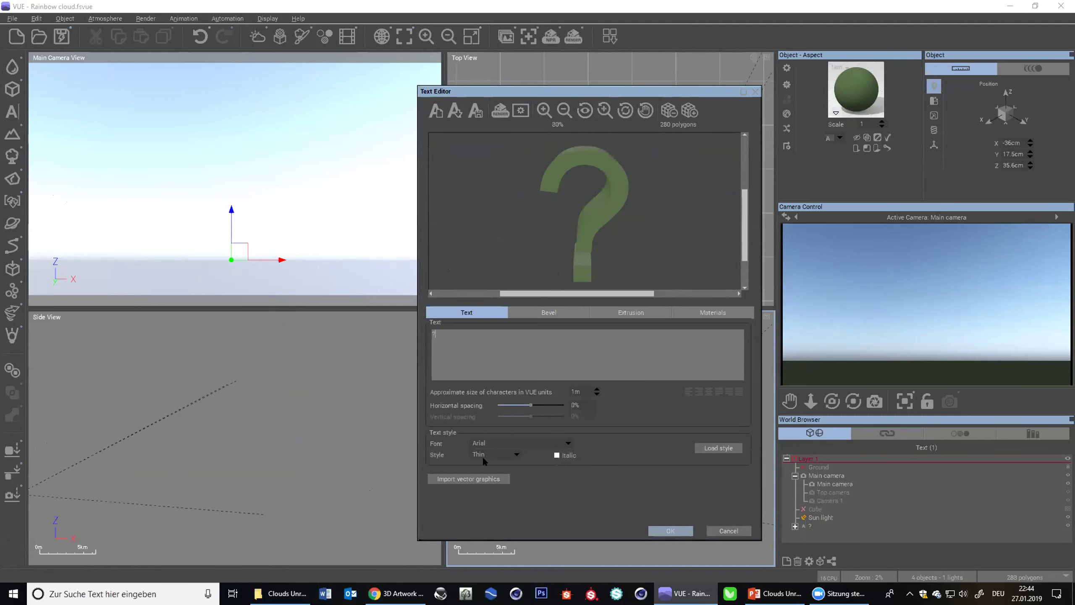
pyautogui.click(517, 454)
pyautogui.click(483, 478)
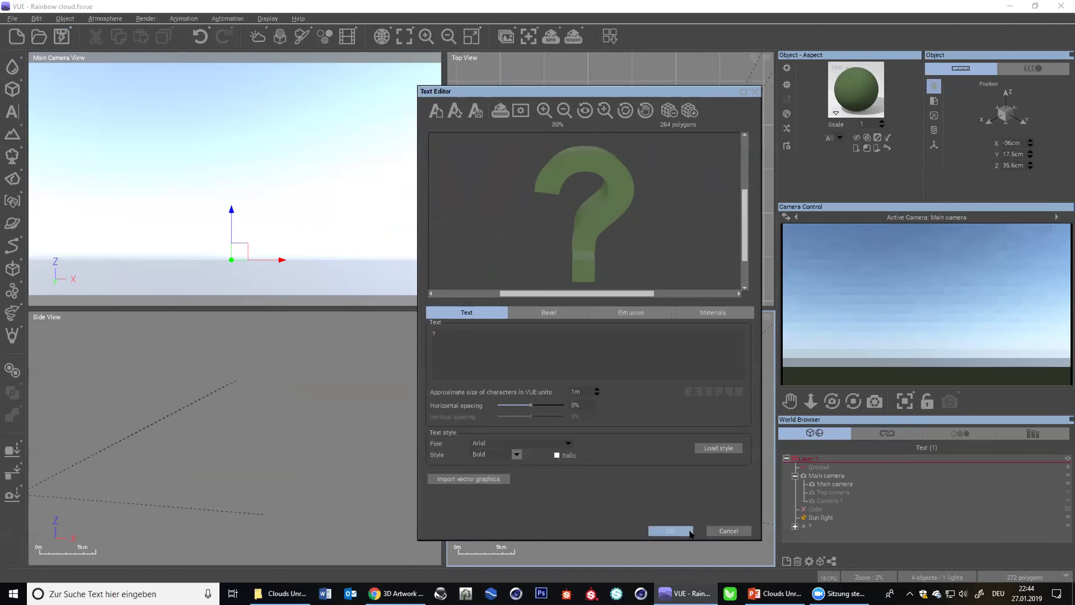
pyautogui.click(671, 531)
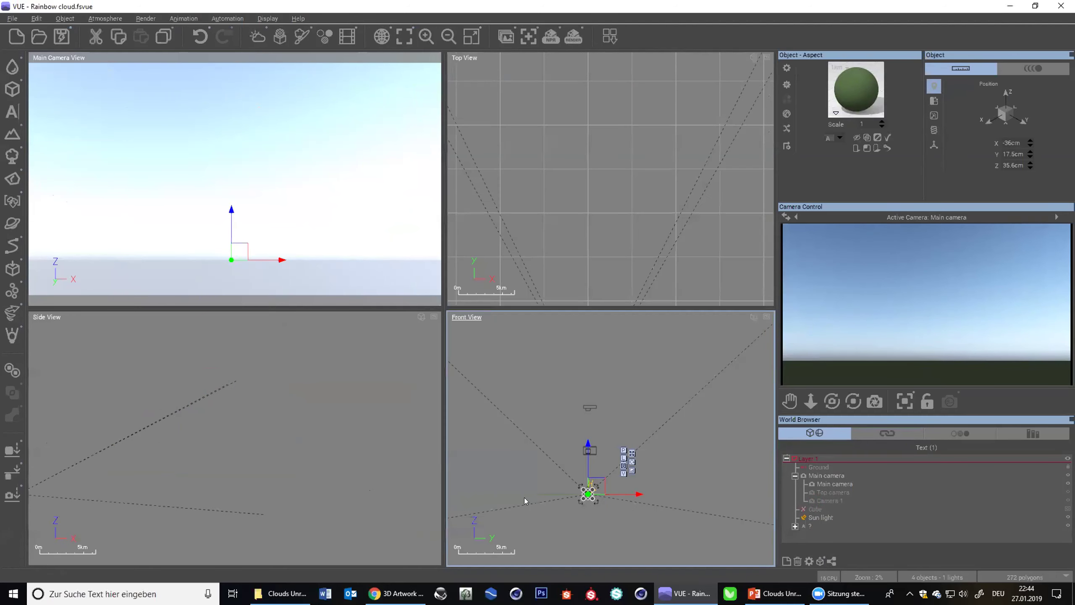
# - Select the question-mark text and raise it high above the ground
pyautogui.click(568, 237)
pyautogui.scroll(5, 568, 237)
pyautogui.moveTo(530, 270); pyautogui.dragTo(568, 229, button='right')
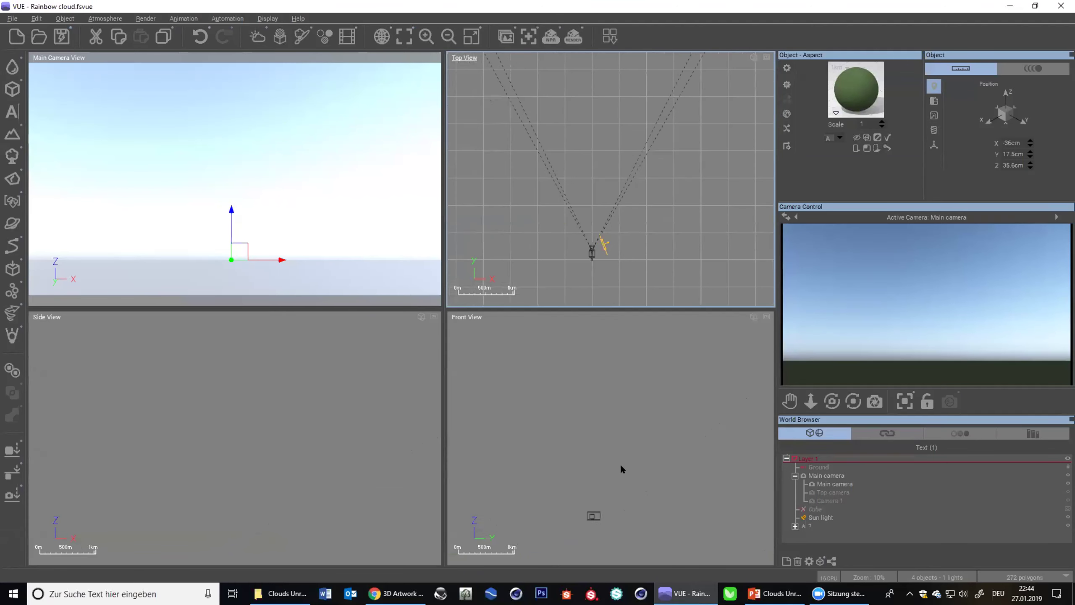
pyautogui.scroll(-4, 300, 235)
pyautogui.scroll(-2, 345, 266)
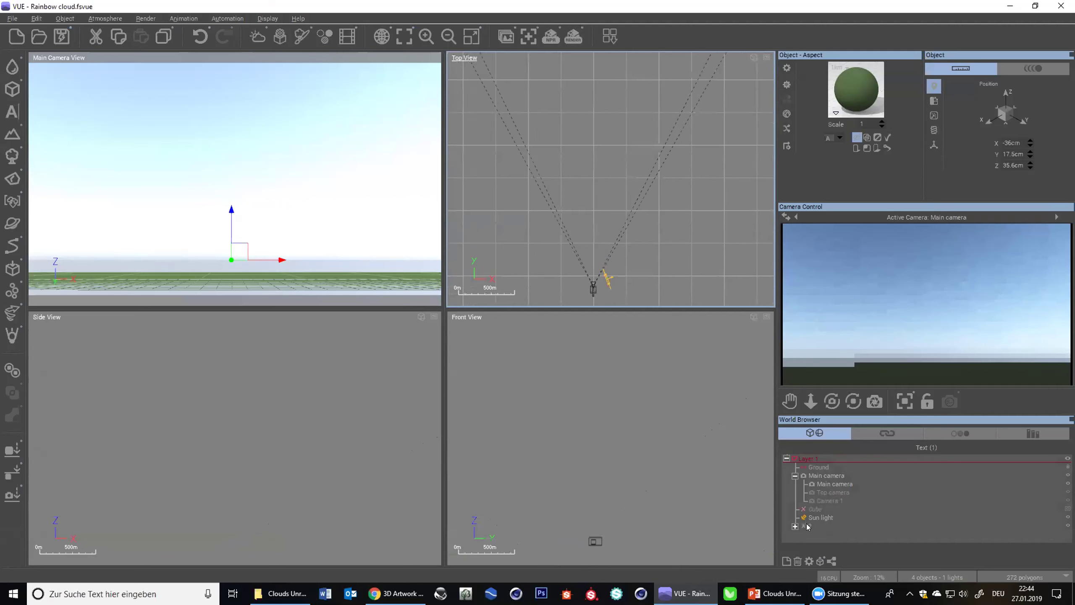
pyautogui.click(807, 526)
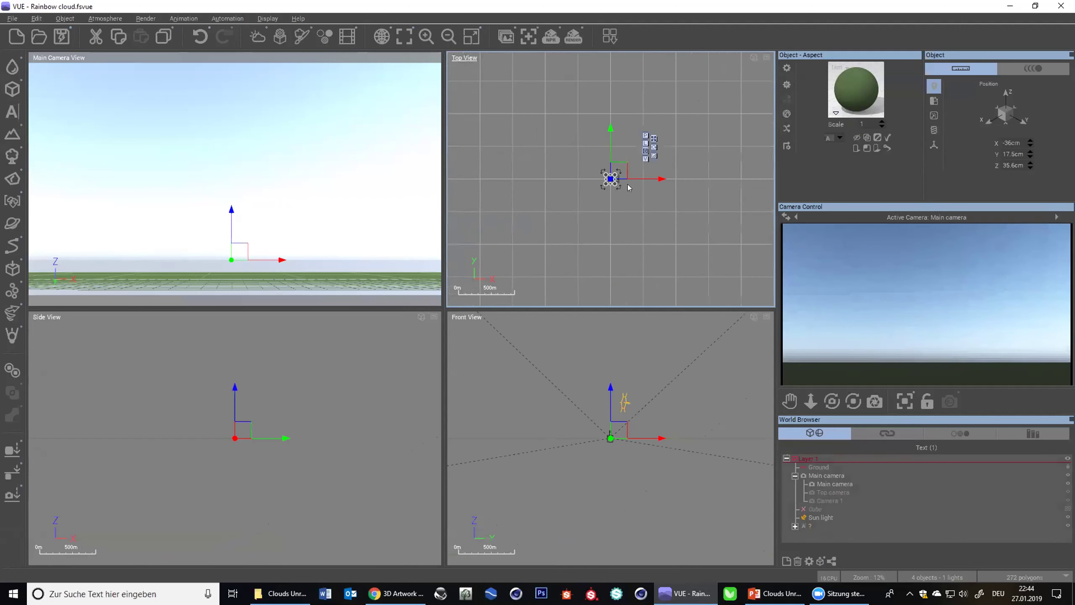
pyautogui.moveTo(612, 182); pyautogui.dragTo(615, 184)
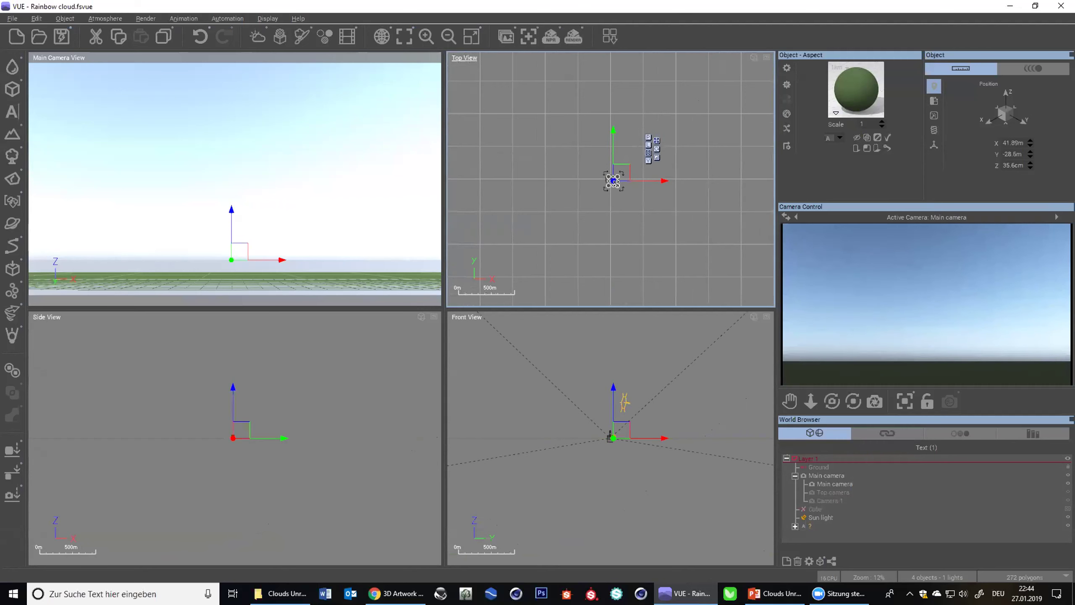
pyautogui.moveTo(253, 236); pyautogui.dragTo(236, 182)
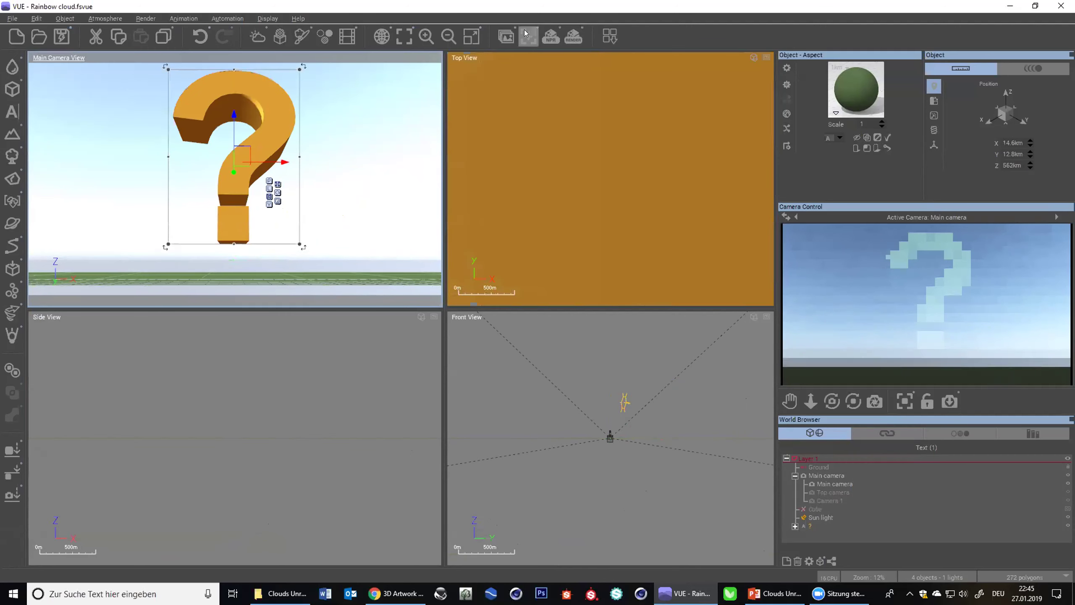
# - Move the question mark in front of the camera, to about Y −1096 and Z 300 km
pyautogui.click(448, 36)
pyautogui.click(446, 36)
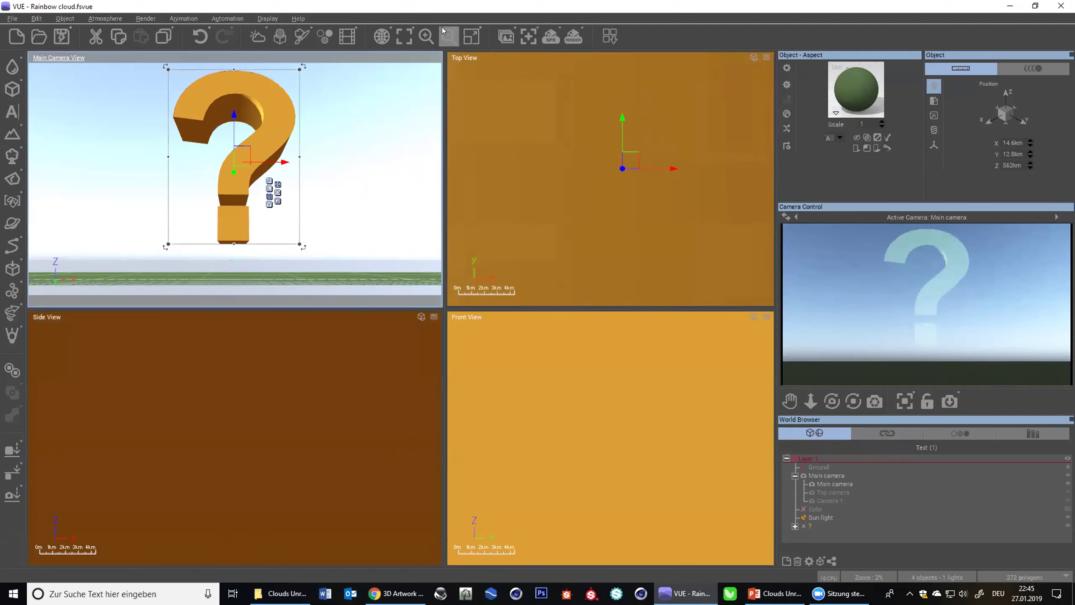
pyautogui.click(443, 31)
pyautogui.click(443, 30)
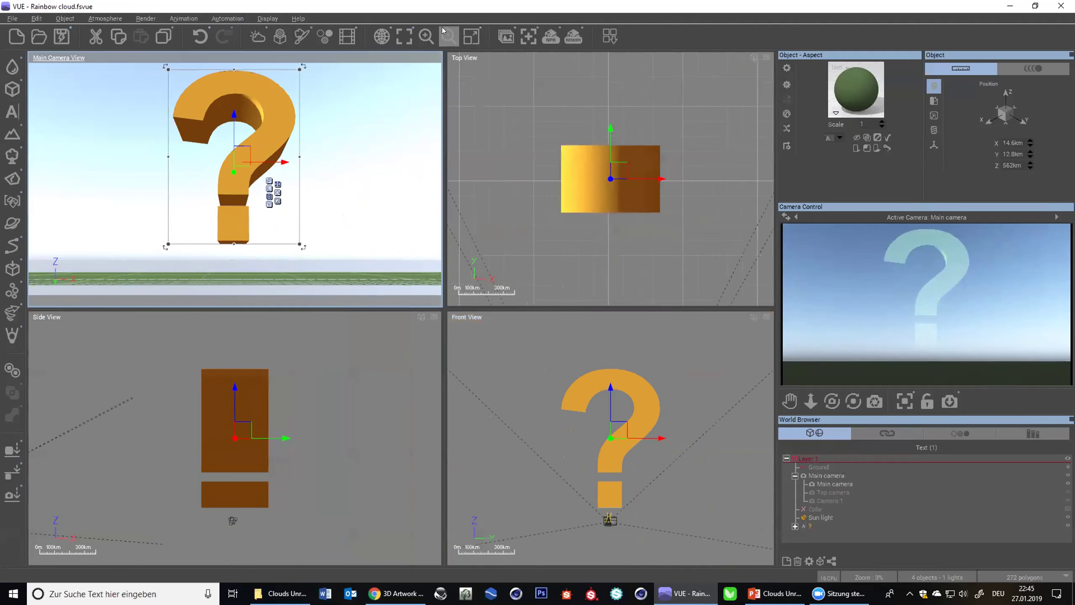
pyautogui.click(443, 31)
pyautogui.moveTo(605, 124); pyautogui.dragTo(605, 178)
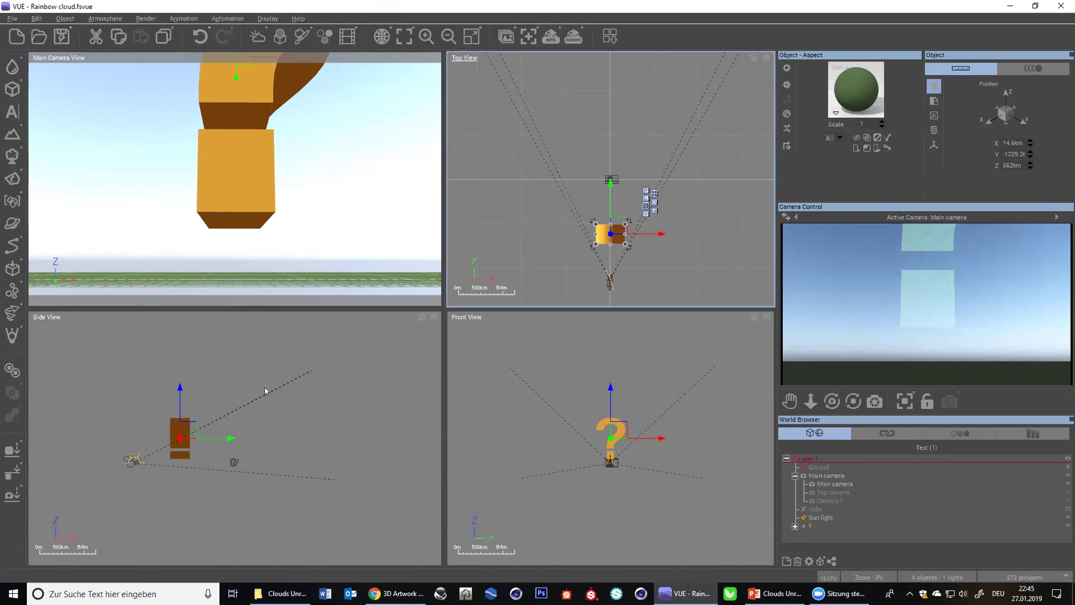
pyautogui.moveTo(174, 432)
pyautogui.mouseDown()
pyautogui.moveTo(171, 423)
pyautogui.moveTo(182, 433)
pyautogui.mouseUp()
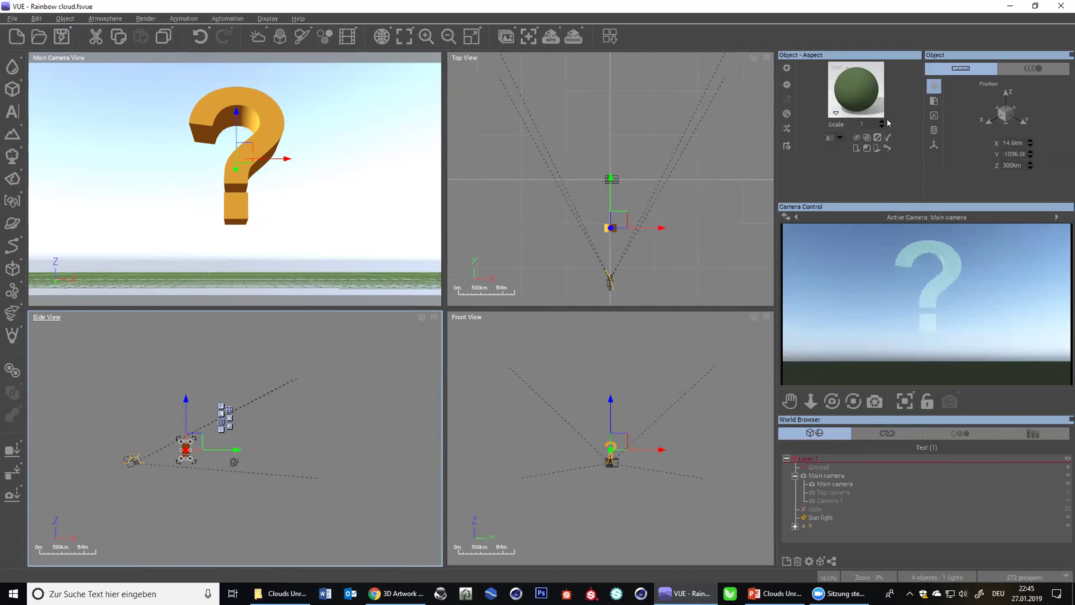
# - Convert the '?' text to a MetaCloud with 50% sphere density and 50% inflation
pyautogui.rightClick(807, 526)
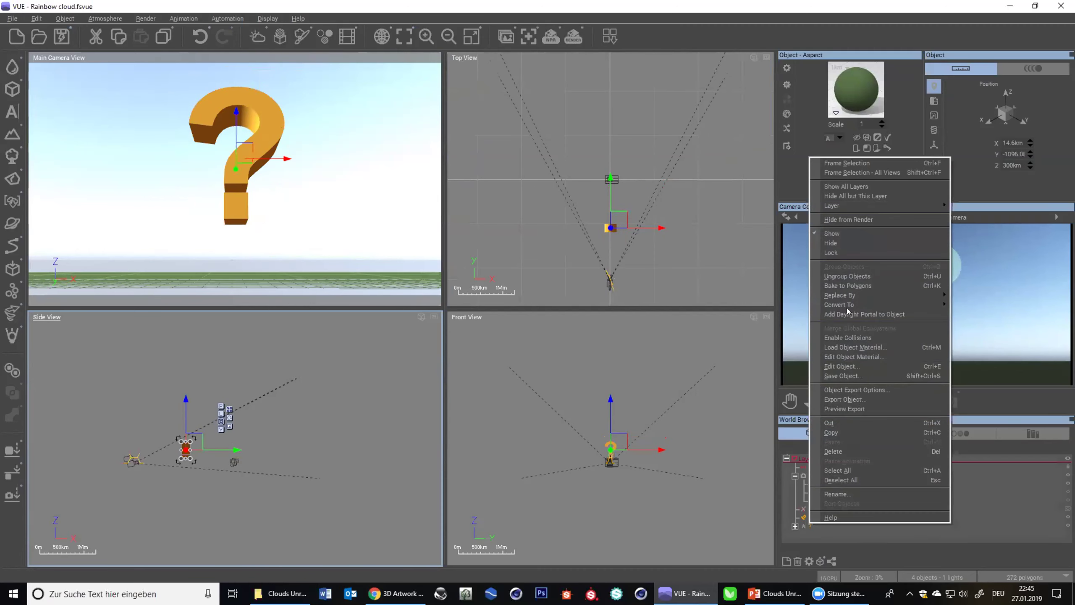
pyautogui.moveTo(837, 304)
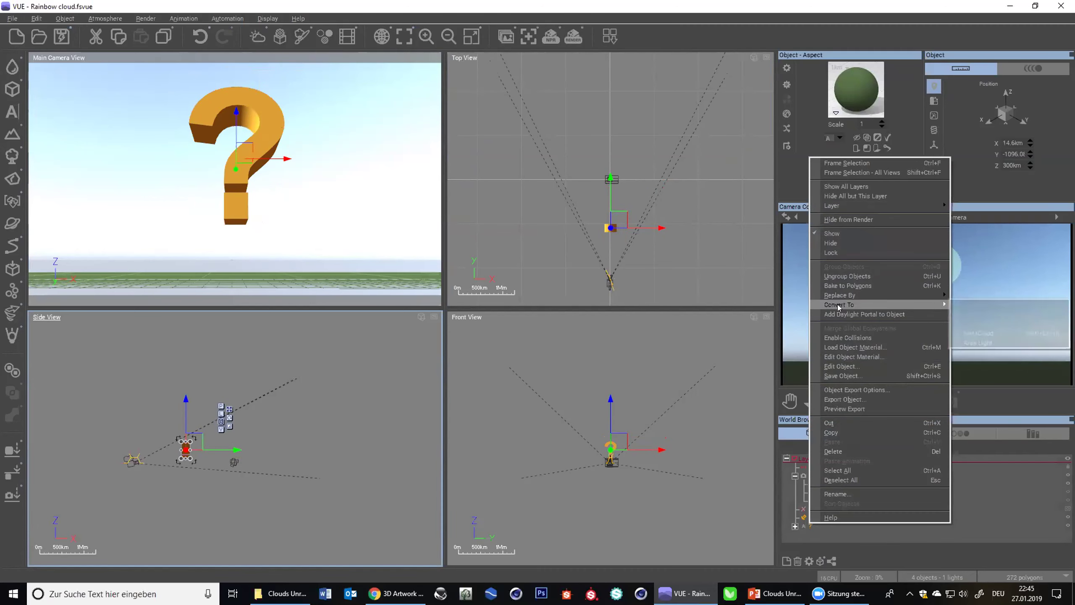
pyautogui.click(986, 335)
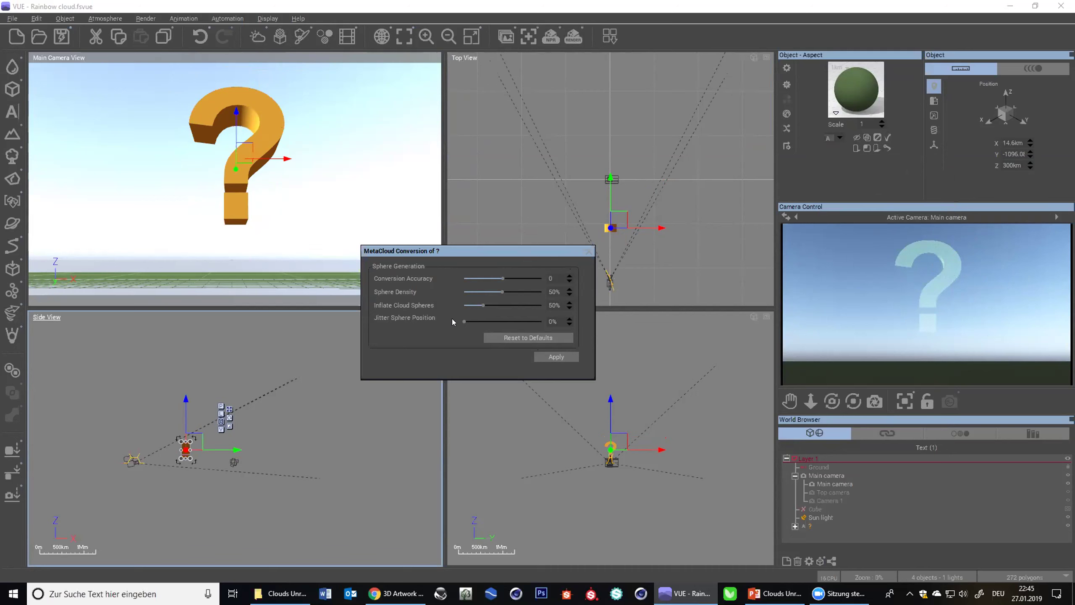
pyautogui.click(541, 357)
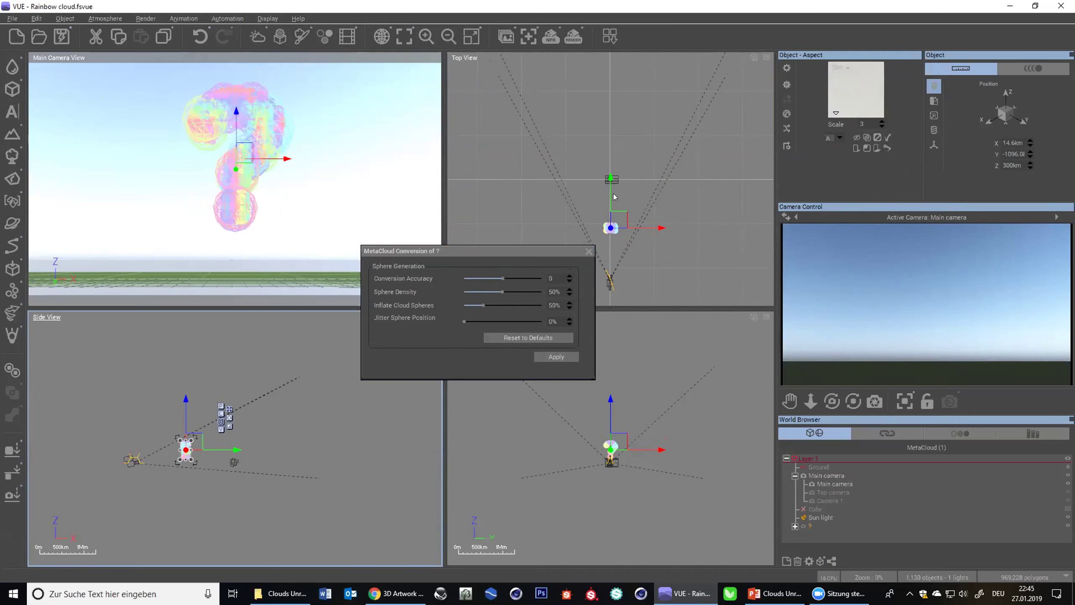
# - Move the question-mark cloud toward the camera and lower it to about 160 km
pyautogui.moveTo(604, 186); pyautogui.dragTo(605, 218)
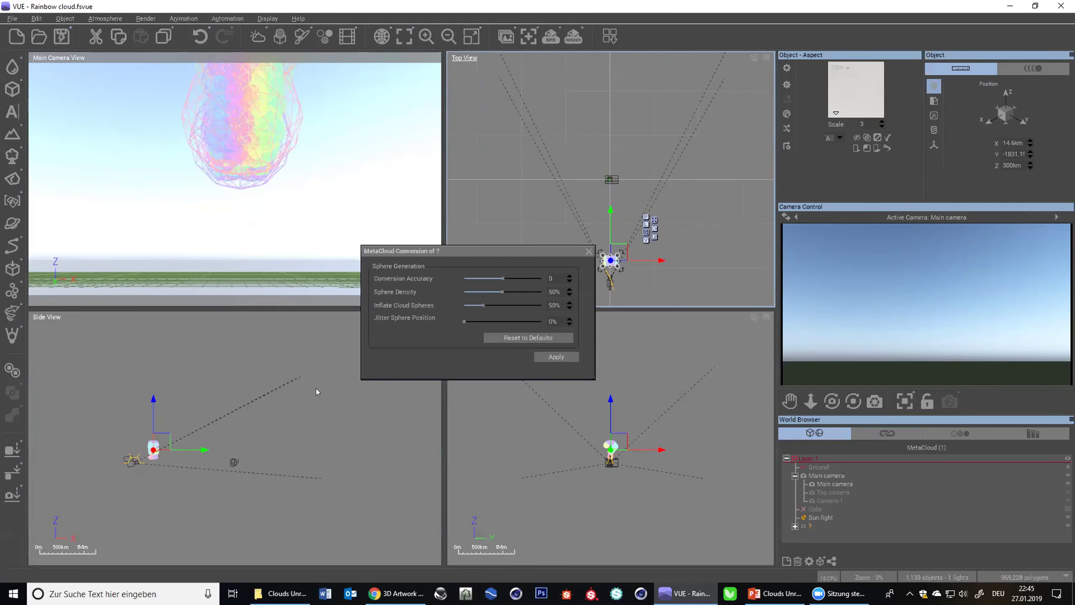
pyautogui.moveTo(154, 402); pyautogui.dragTo(157, 409)
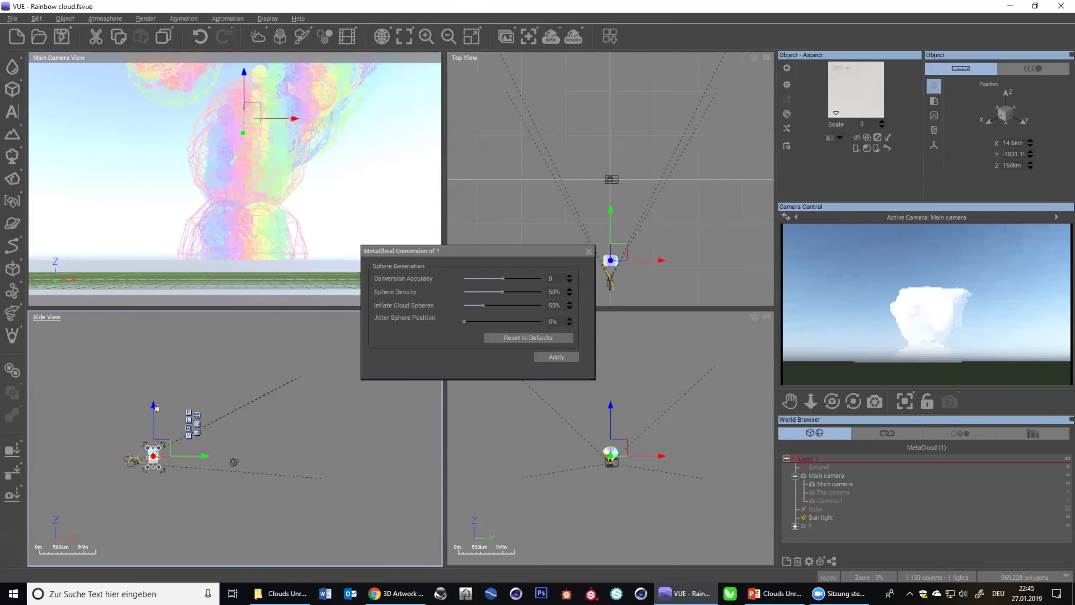
pyautogui.rightClick(865, 101)
pyautogui.click(889, 106)
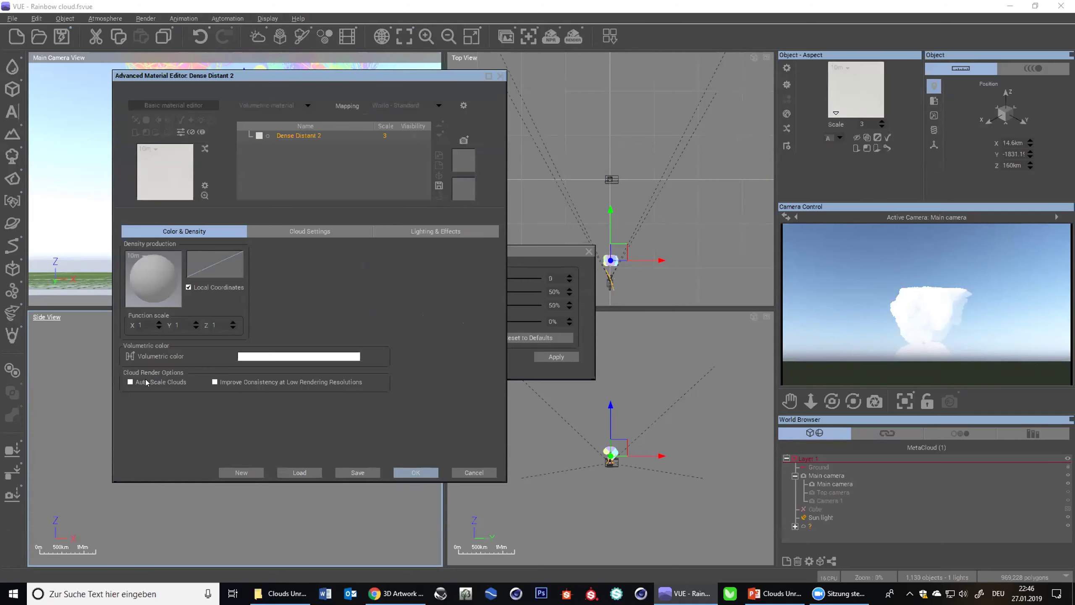
pyautogui.click(400, 468)
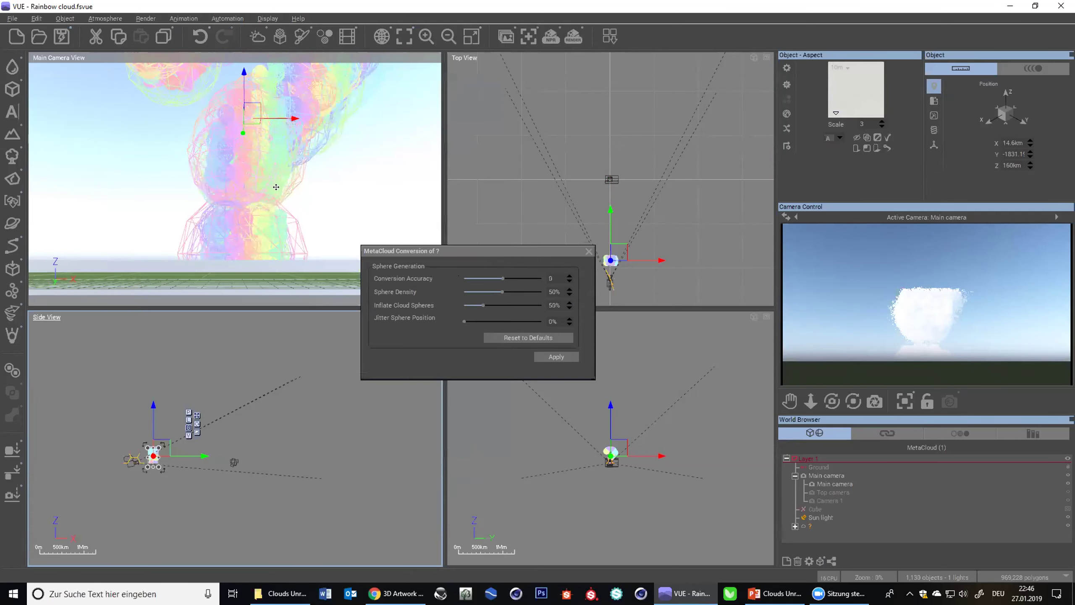
# - Place the cloud in front of the camera at about 122 km and set conversion accuracy to 1.6
pyautogui.moveTo(611, 260); pyautogui.dragTo(610, 258)
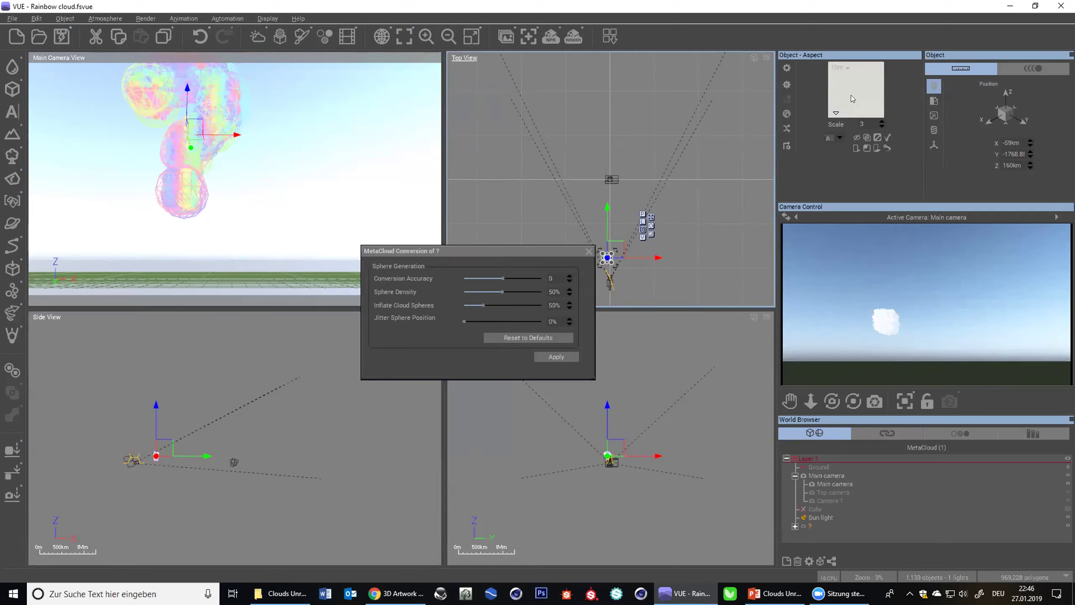
pyautogui.scroll(5, 603, 281)
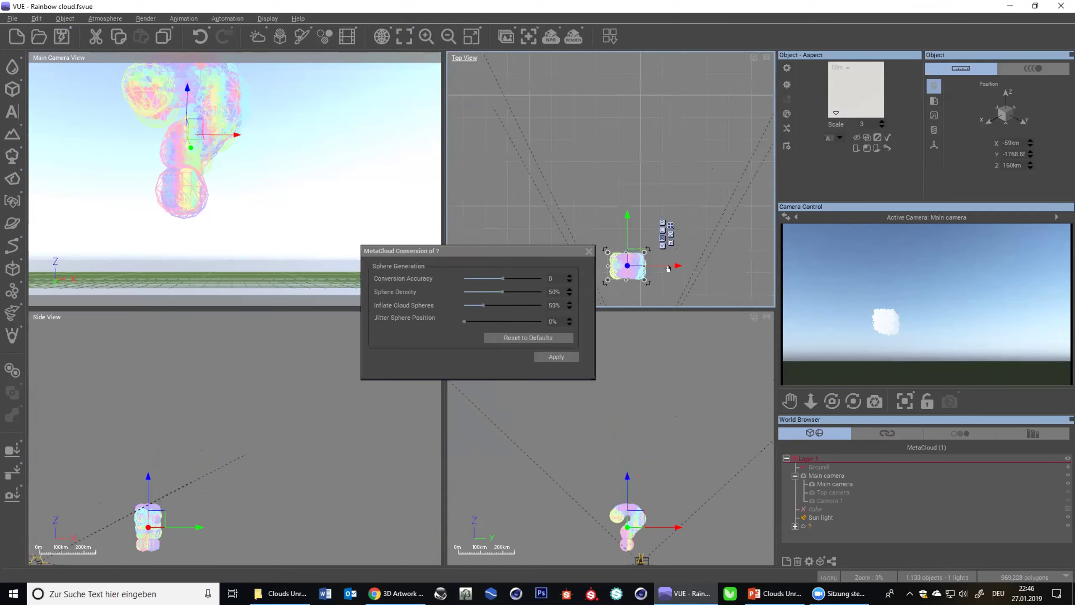
pyautogui.moveTo(633, 136); pyautogui.dragTo(648, 204)
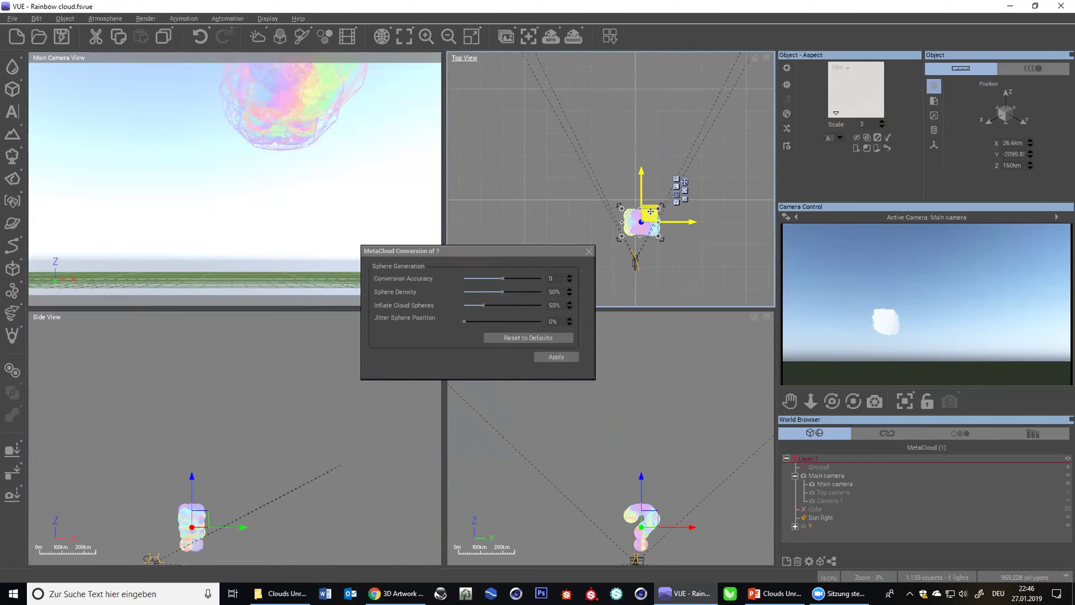
pyautogui.moveTo(246, 522); pyautogui.dragTo(220, 425, button='right')
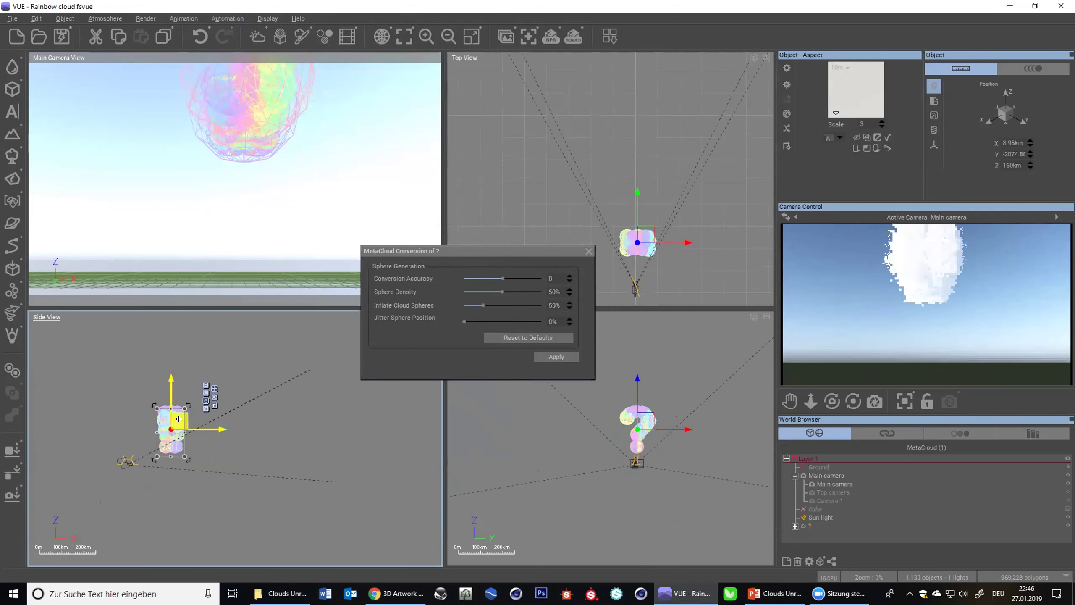
pyautogui.moveTo(201, 422); pyautogui.dragTo(237, 428)
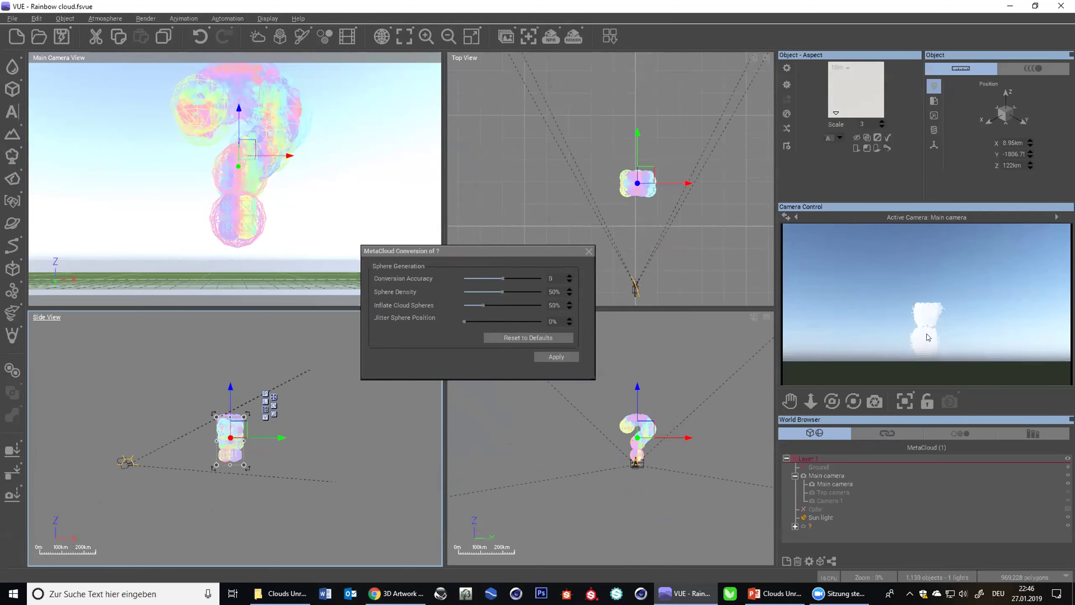
pyautogui.moveTo(491, 278); pyautogui.dragTo(520, 279)
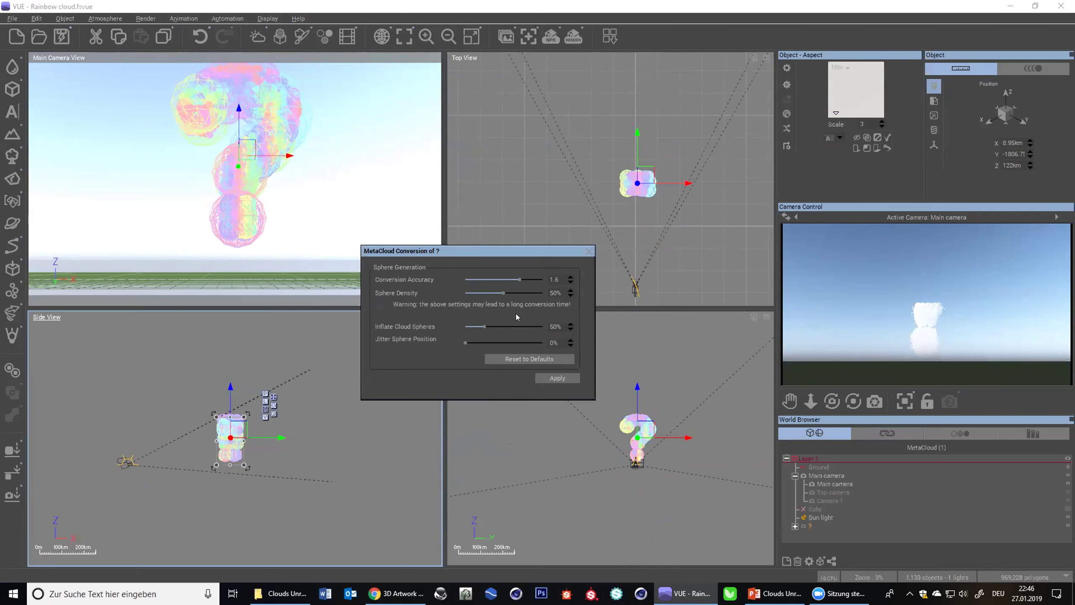
# - Regenerate the MetaCloud at 1.6 accuracy (about 11,089 objects) and set material scale to 1
pyautogui.click(541, 378)
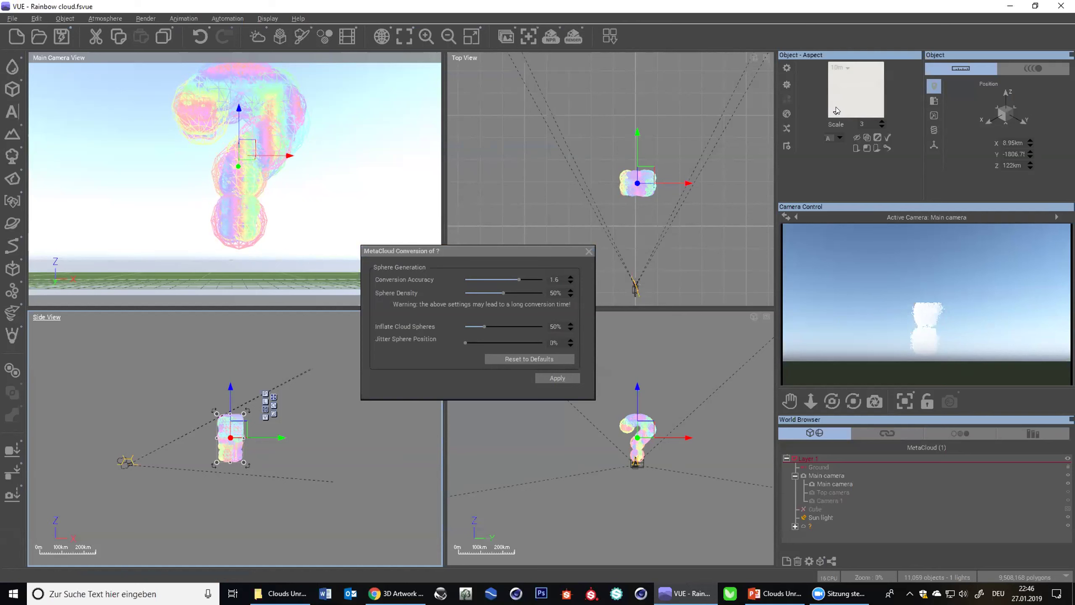
pyautogui.write('1')
pyautogui.rightClick(844, 106)
pyautogui.click(868, 111)
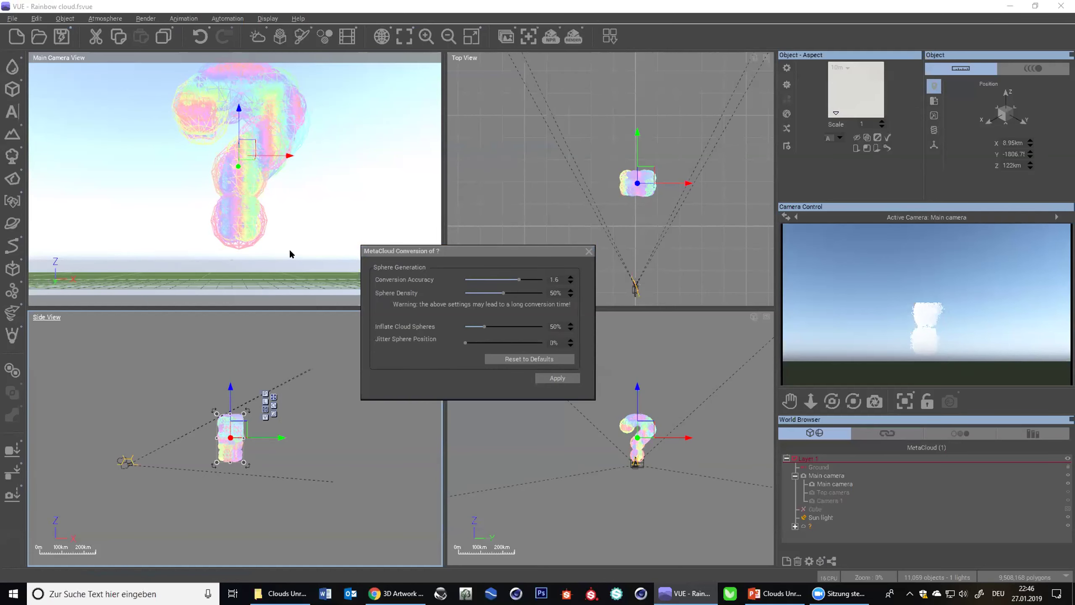
# - Set the cloud material's detail Amount to 0% and accept the changes
pyautogui.click(381, 233)
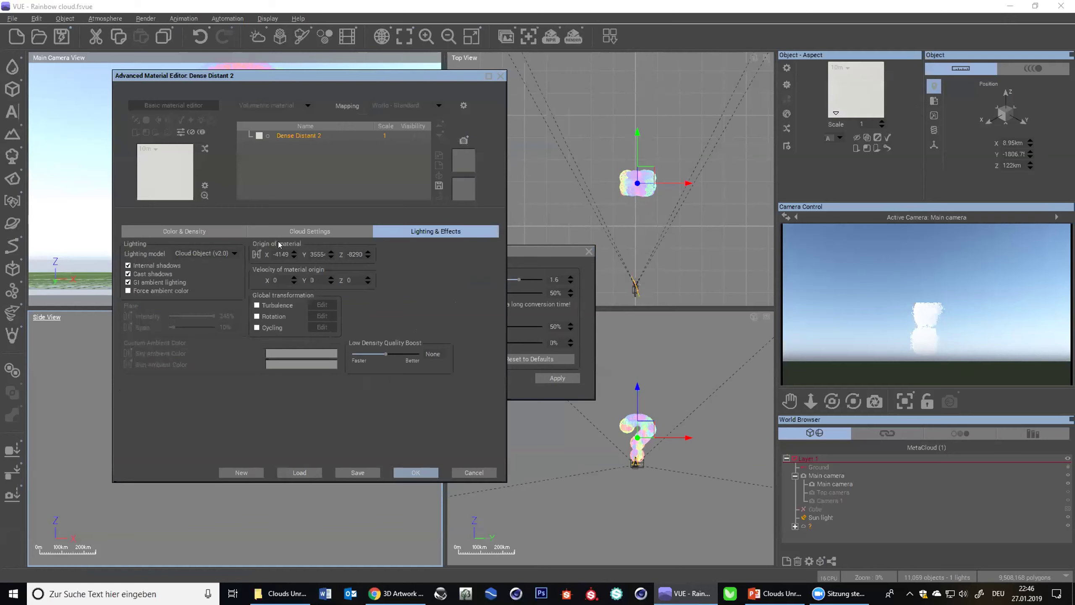
pyautogui.click(265, 236)
pyautogui.moveTo(401, 264); pyautogui.dragTo(337, 265)
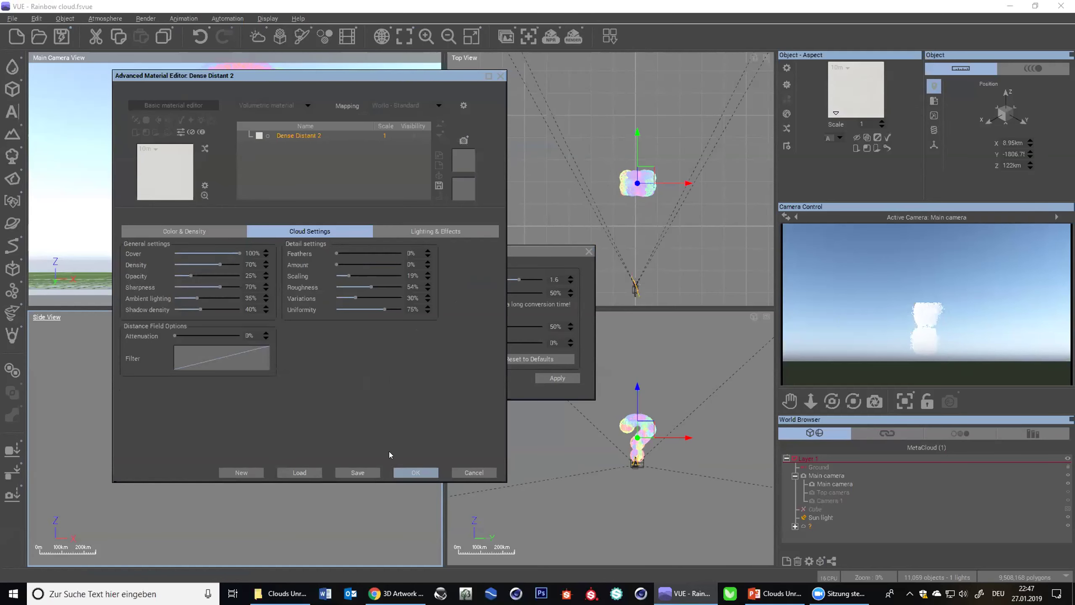
pyautogui.click(405, 471)
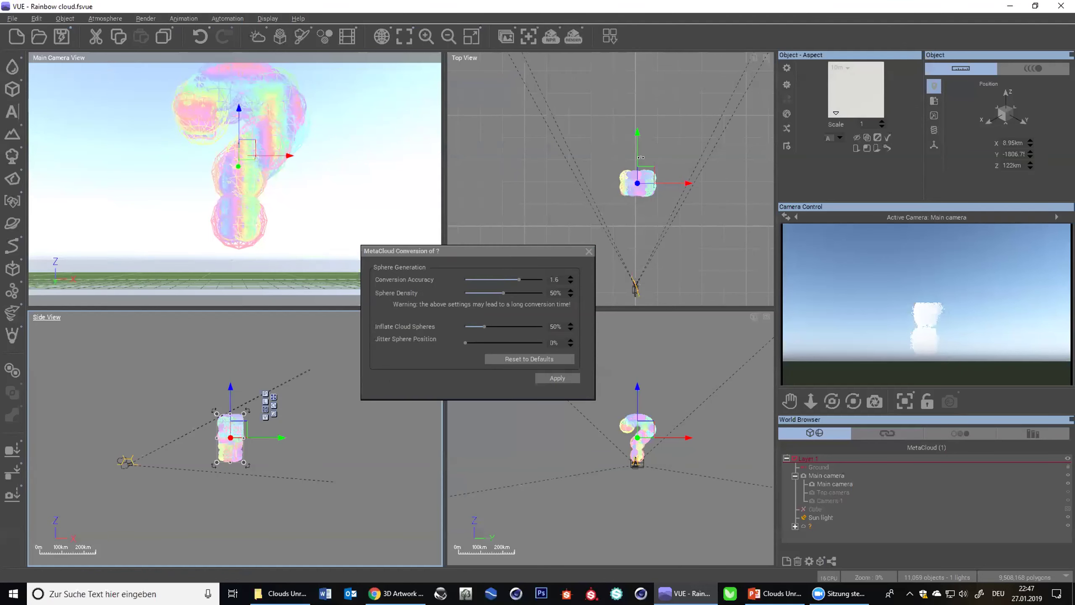
# - Render an 800x450 test image of the question-mark cloud
pyautogui.click(572, 37)
pyautogui.click(729, 482)
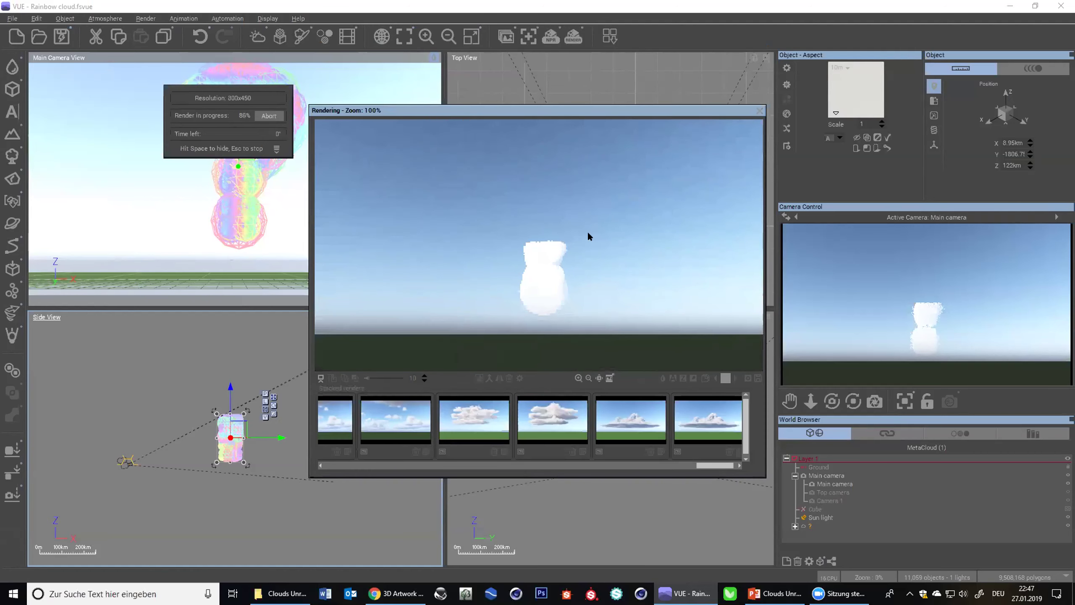
pyautogui.click(761, 111)
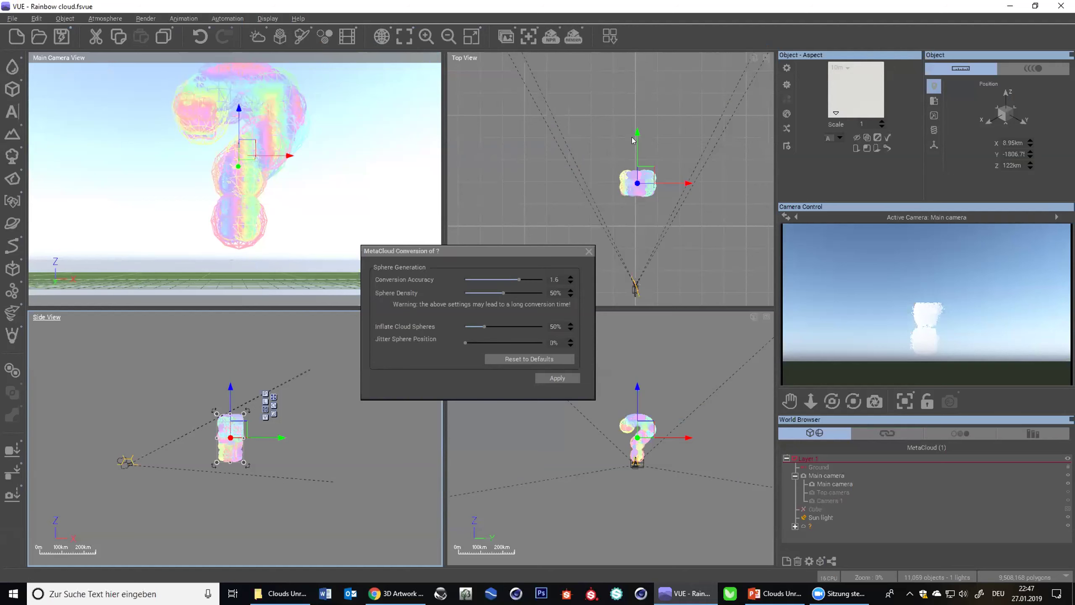
# - Select the question-mark cloud, pull it closer to the camera and show its size values
pyautogui.click(637, 184)
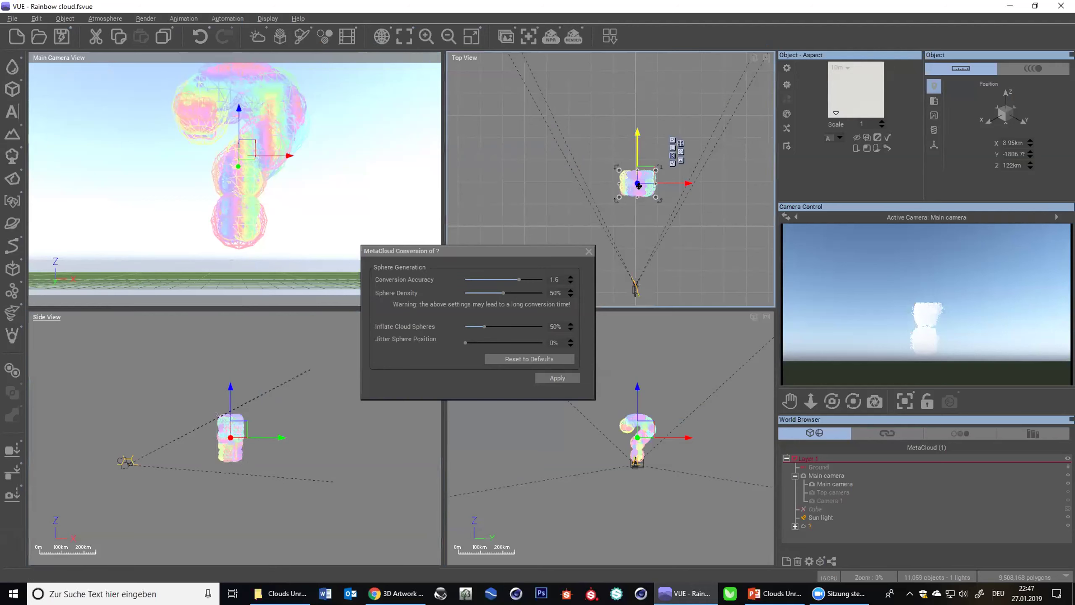
pyautogui.moveTo(638, 186); pyautogui.dragTo(637, 234)
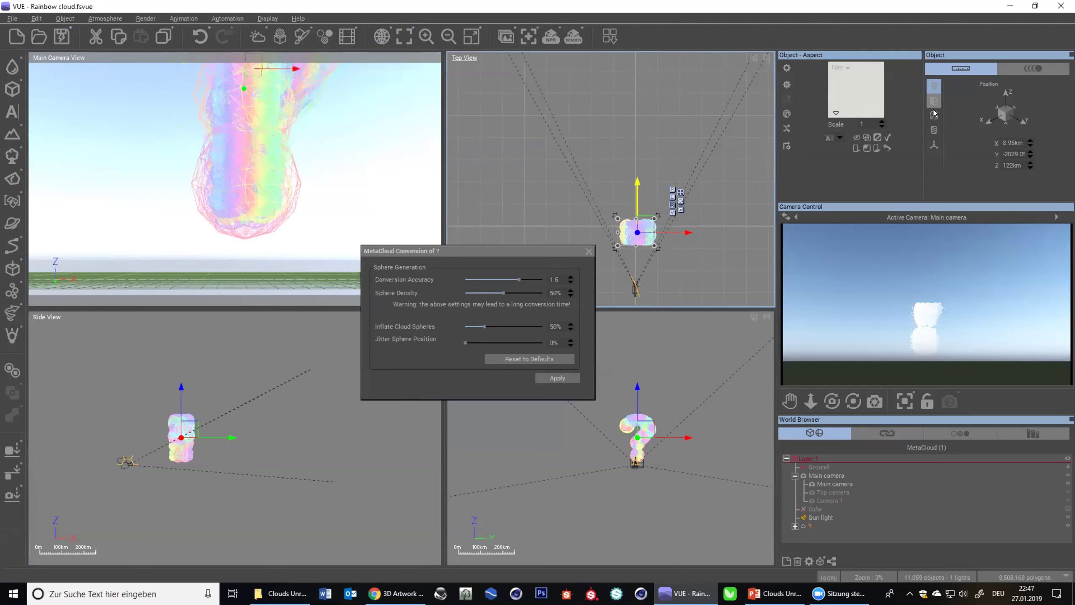
pyautogui.click(934, 114)
pyautogui.moveTo(697, 224); pyautogui.dragTo(715, 135, button='right')
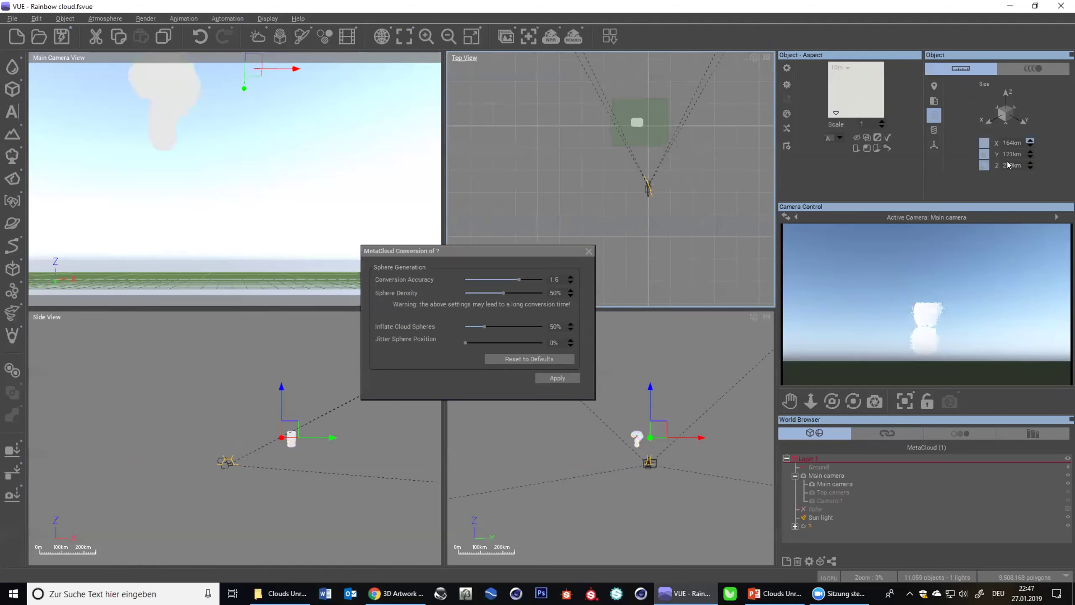
# - Set the cloud's Z size to 2 km, shrinking it to about 1.5 × 1.11 × 2 km
pyautogui.click(637, 122)
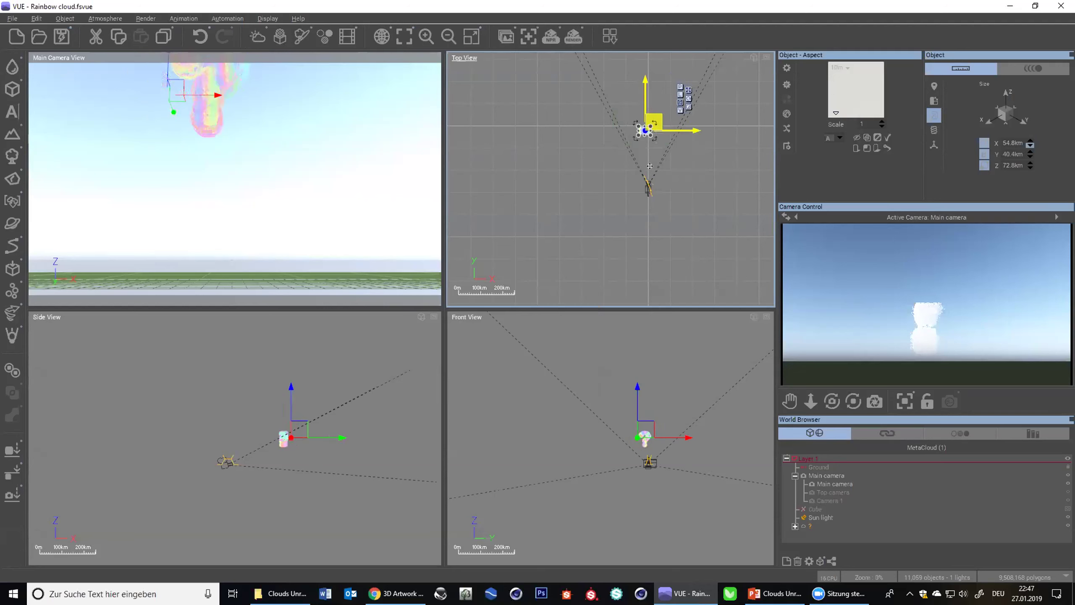
pyautogui.hotkey('ctrl', 'z')
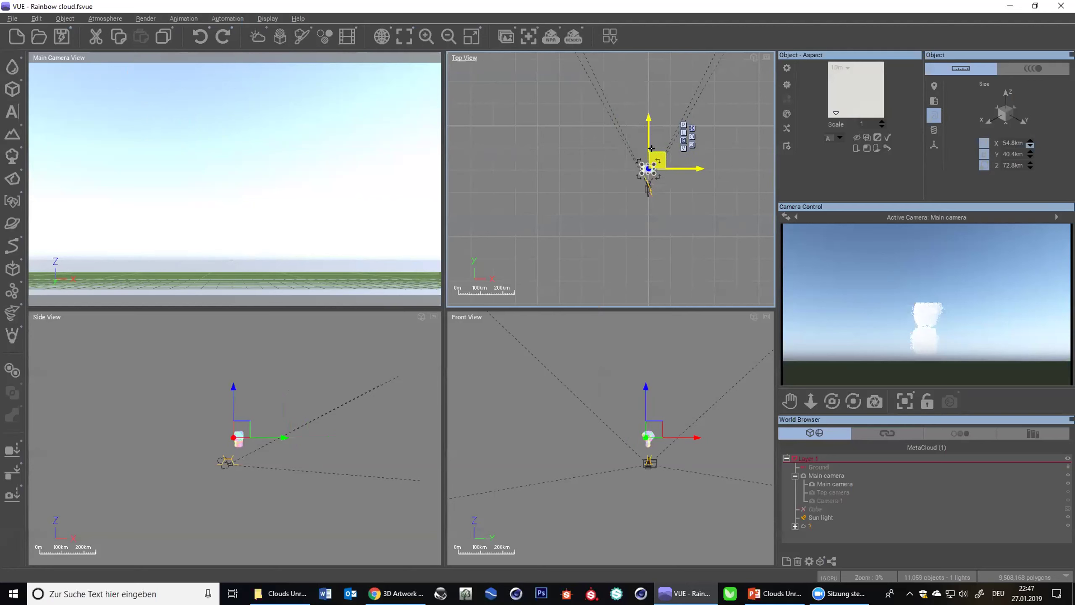
pyautogui.hotkey('ctrl', 'y')
pyautogui.scroll(5, 665, 190)
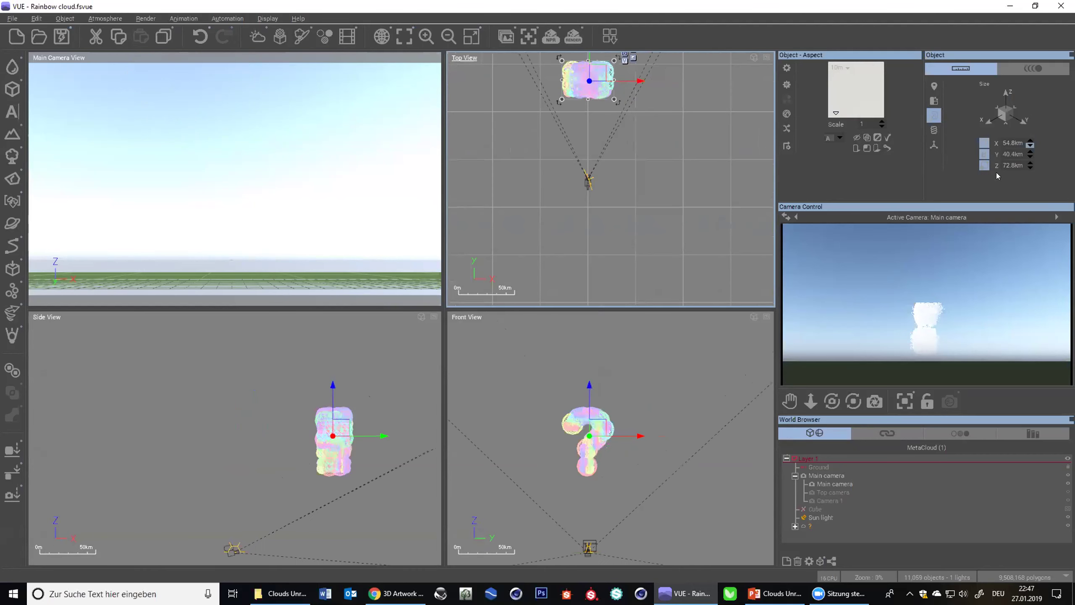
pyautogui.click(1010, 161)
pyautogui.press('Return')
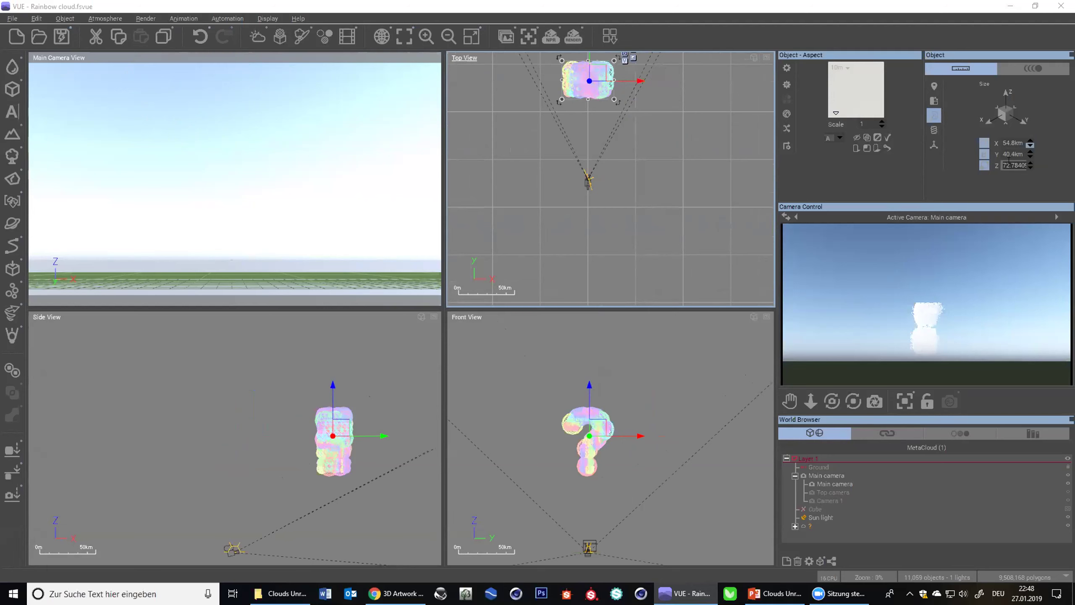
pyautogui.press('Return')
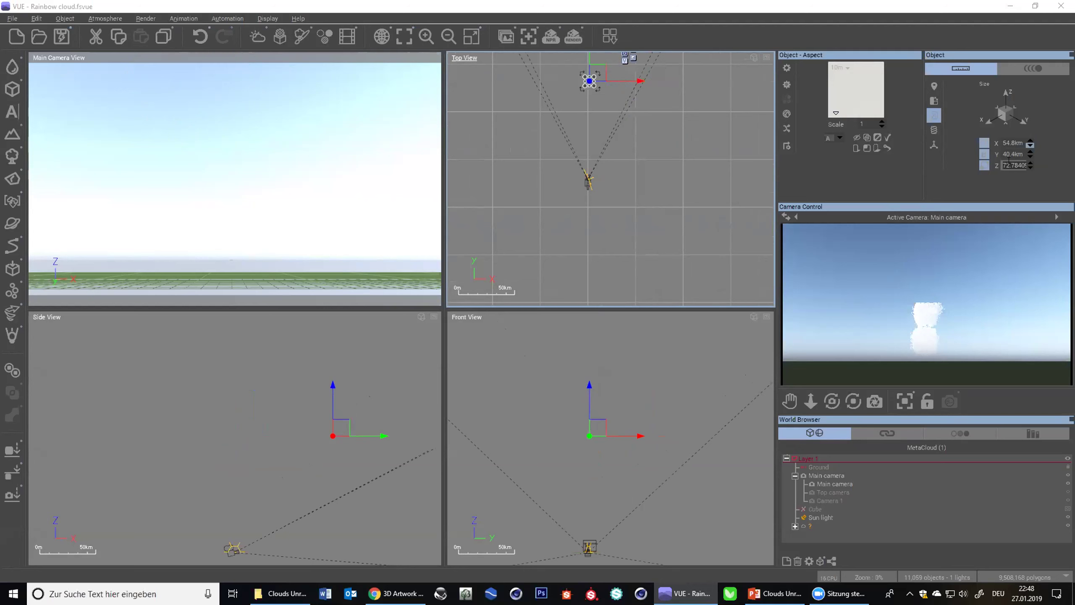
pyautogui.hotkey('ctrl', 'z')
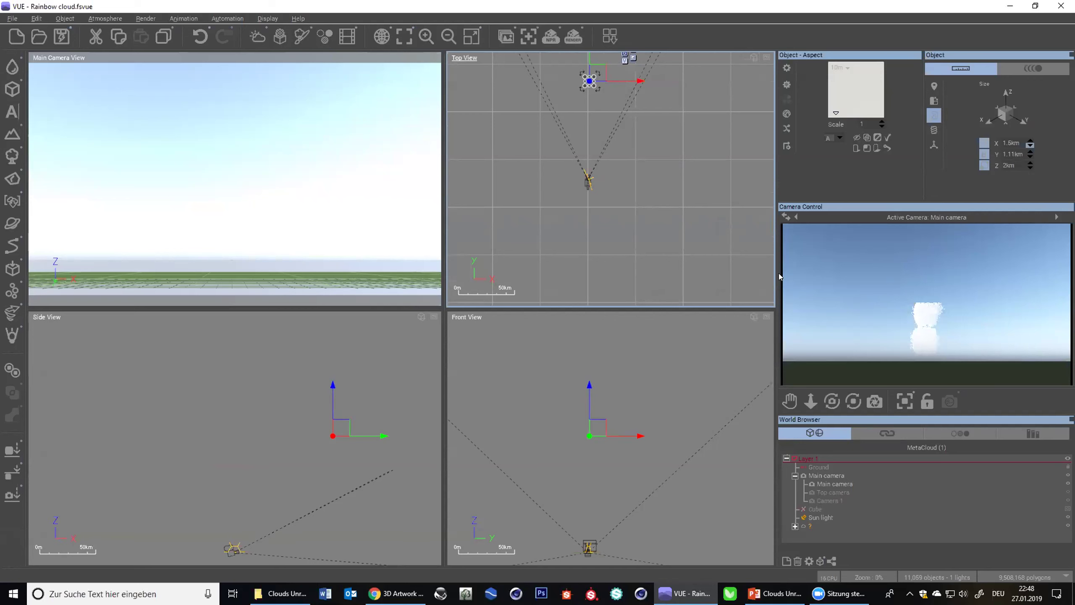
# - Delete the question-mark cloud from the scene
pyautogui.click(807, 526)
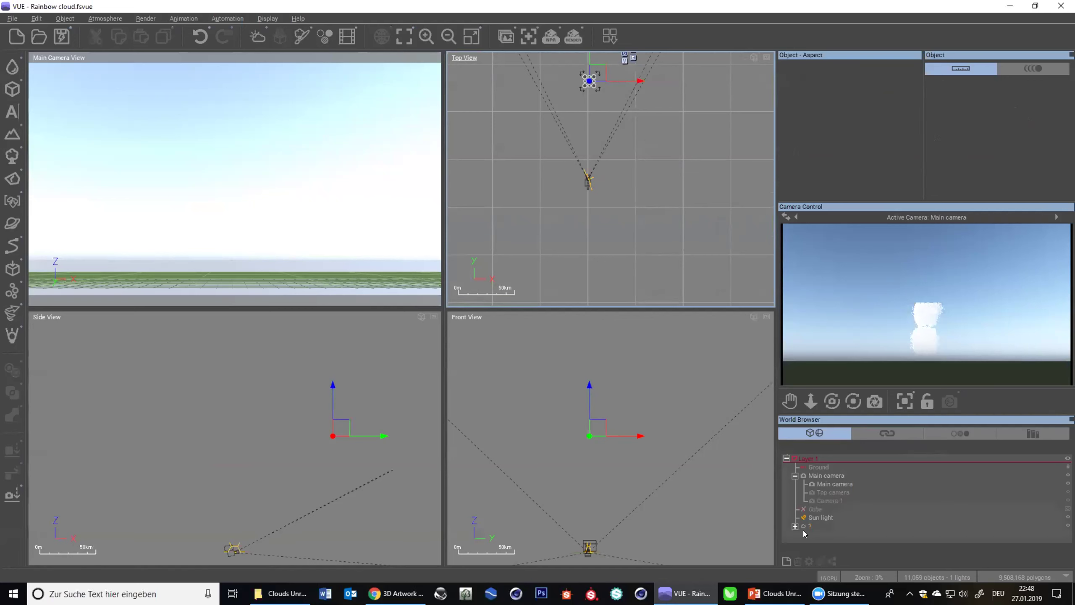
pyautogui.click(809, 526)
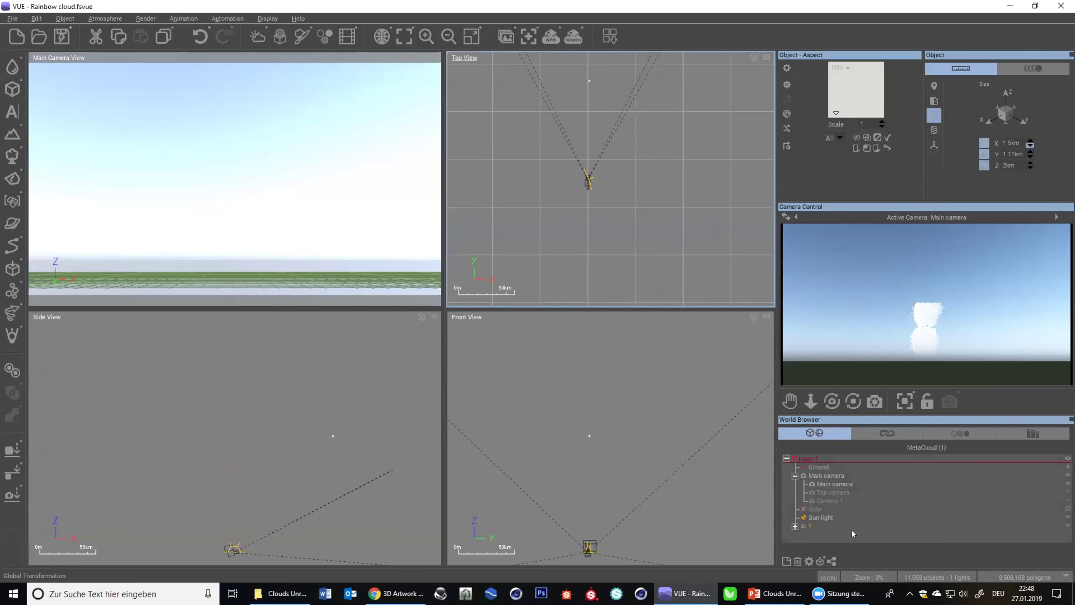
pyautogui.press('Delete')
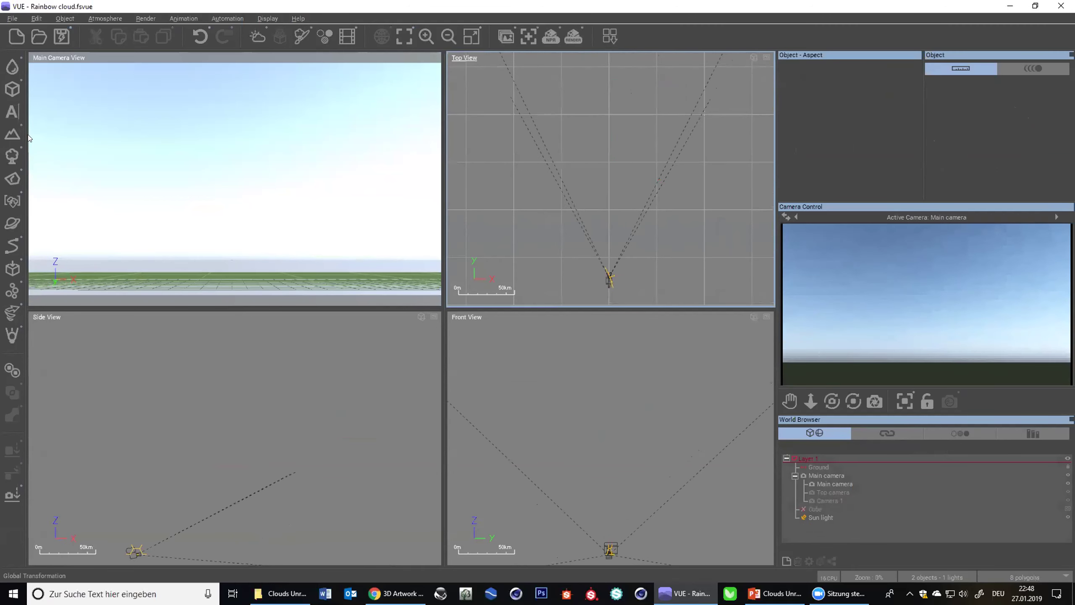
# - Add a Text object reading '?' in the Thick style
pyautogui.click(11, 114)
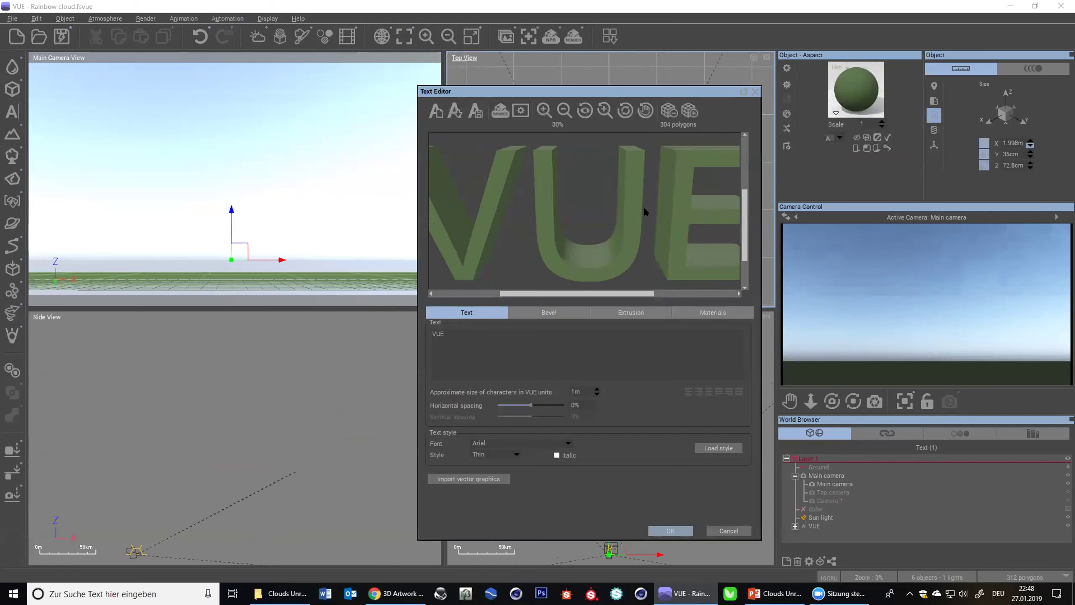
pyautogui.write('?')
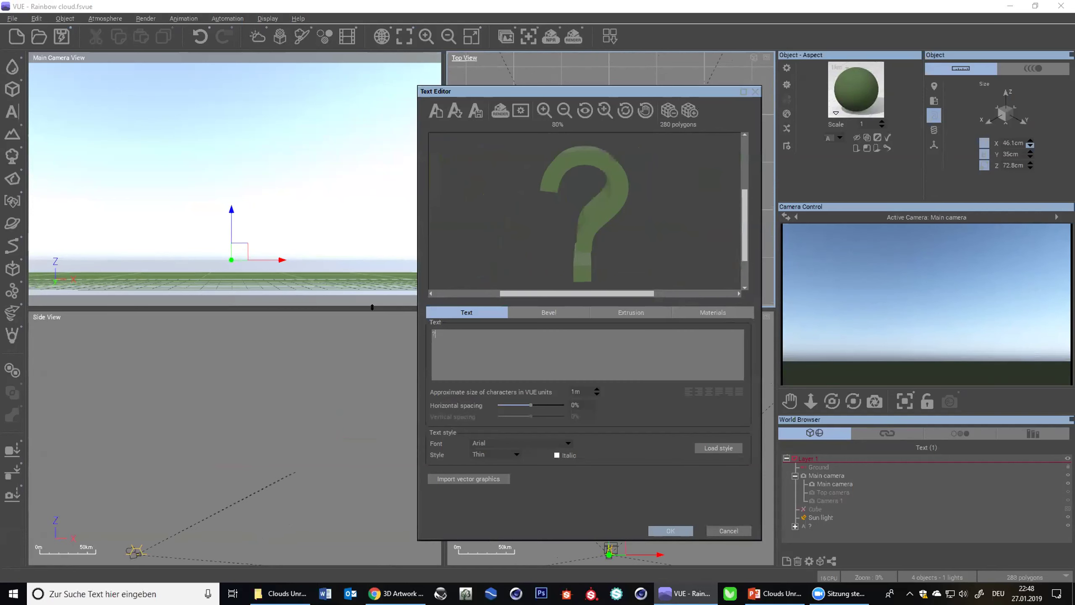
pyautogui.click(516, 455)
pyautogui.click(479, 489)
pyautogui.click(670, 531)
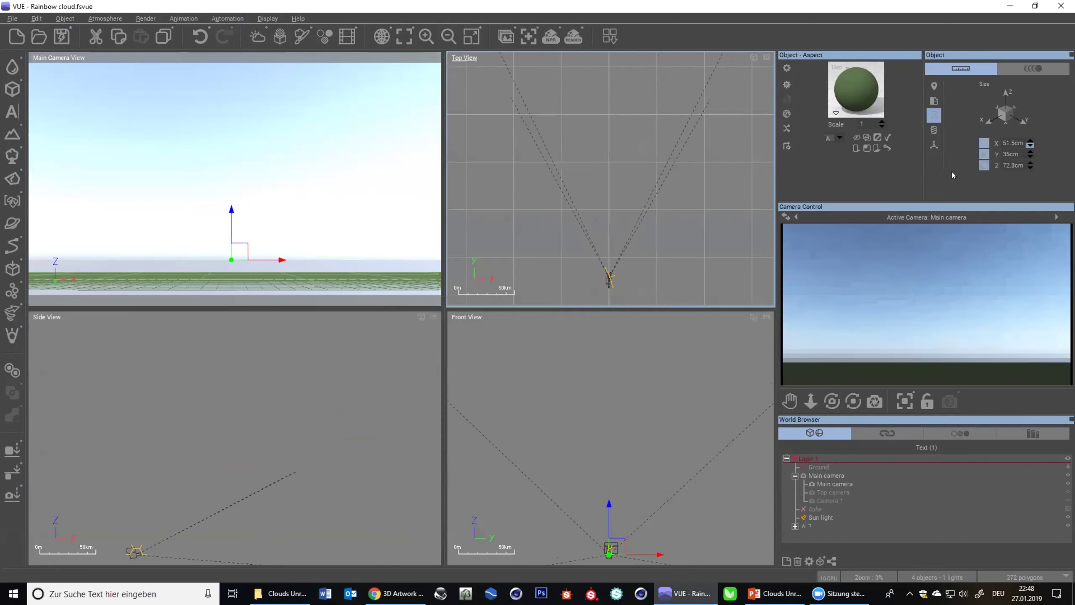
# - Set the text object's Z size to 2 km and reframe the top view toward the camera
pyautogui.write('2km')
pyautogui.press('Return')
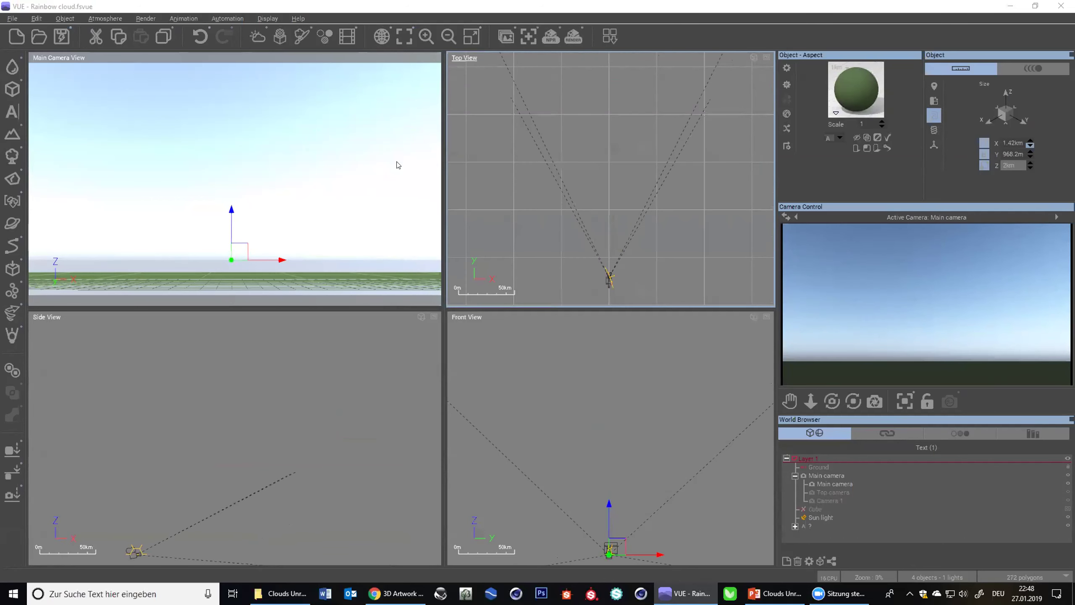
pyautogui.scroll(5, 631, 257)
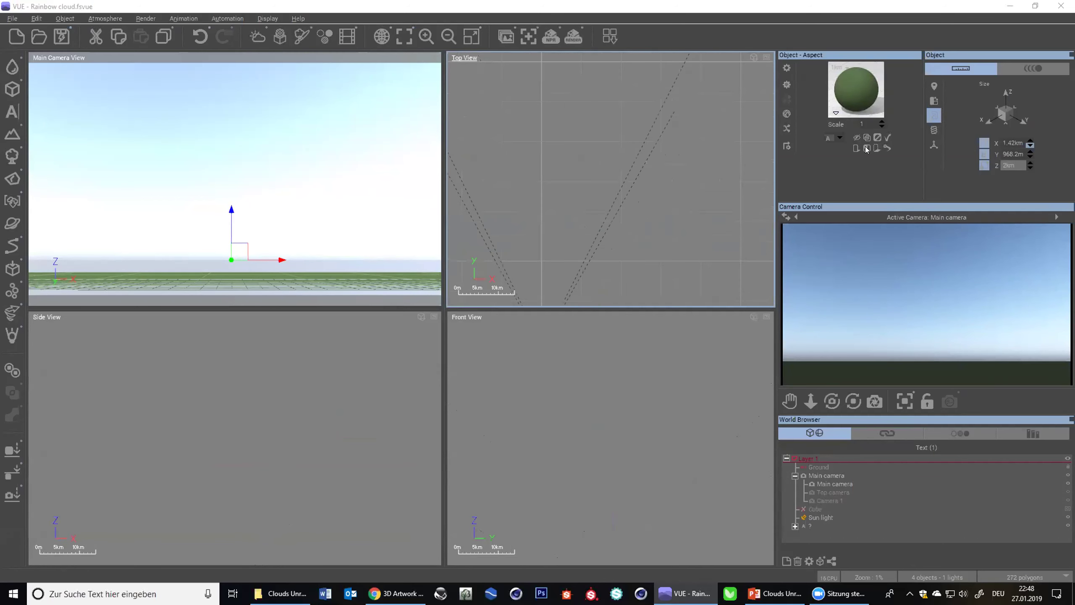
pyautogui.click(934, 86)
pyautogui.scroll(-2, 584, 165)
pyautogui.moveTo(597, 259); pyautogui.dragTo(640, 158, button='right')
pyautogui.scroll(4, 640, 158)
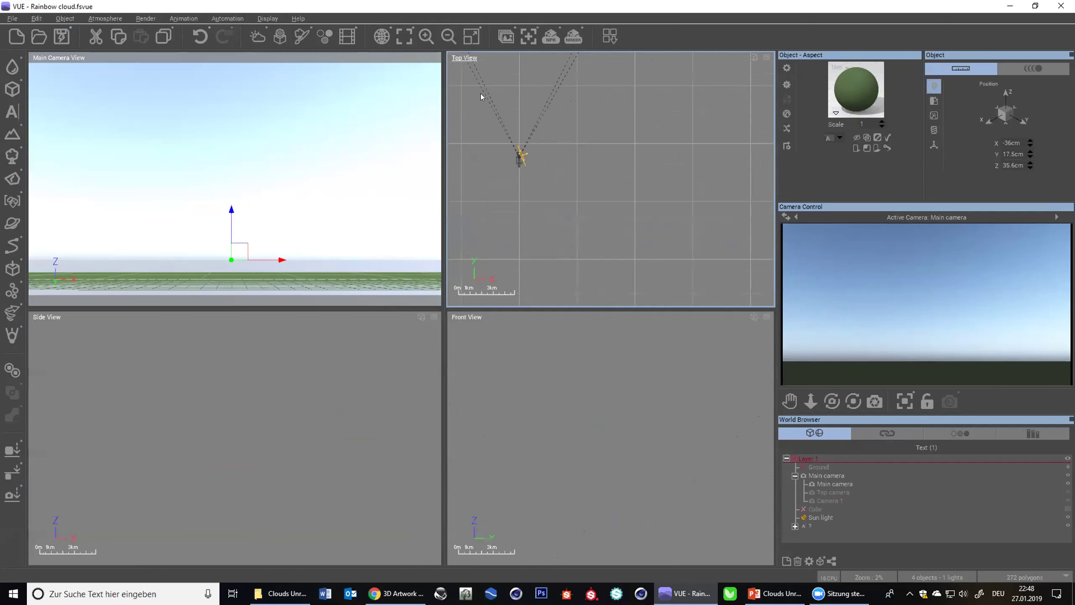
# - Select the Main camera and set its position to X 0, Y 0, Z 0
pyautogui.click(396, 33)
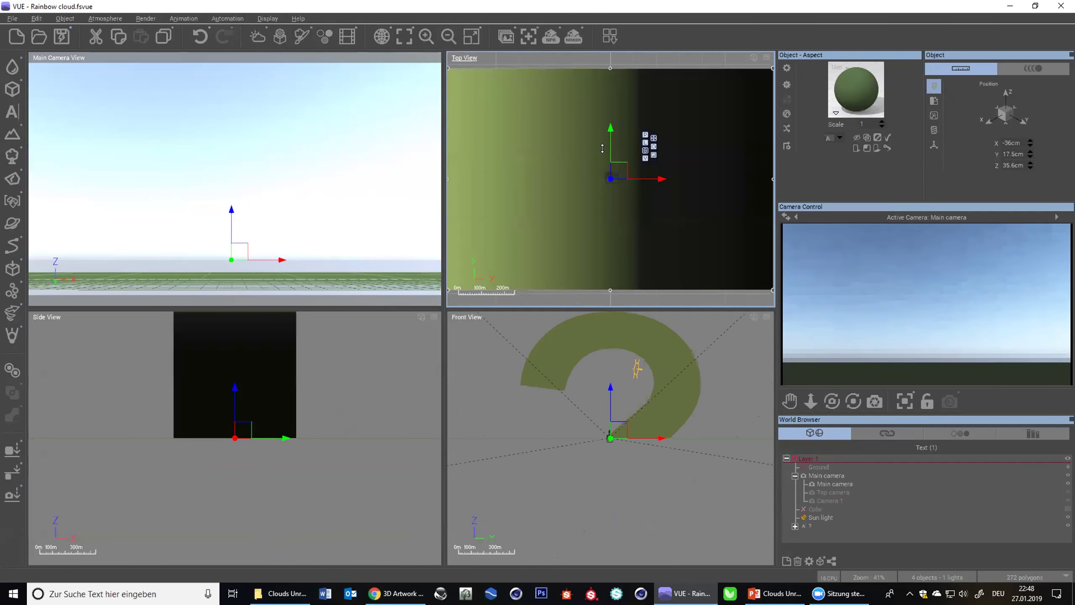
pyautogui.scroll(-8, 602, 148)
pyautogui.scroll(-3, 606, 148)
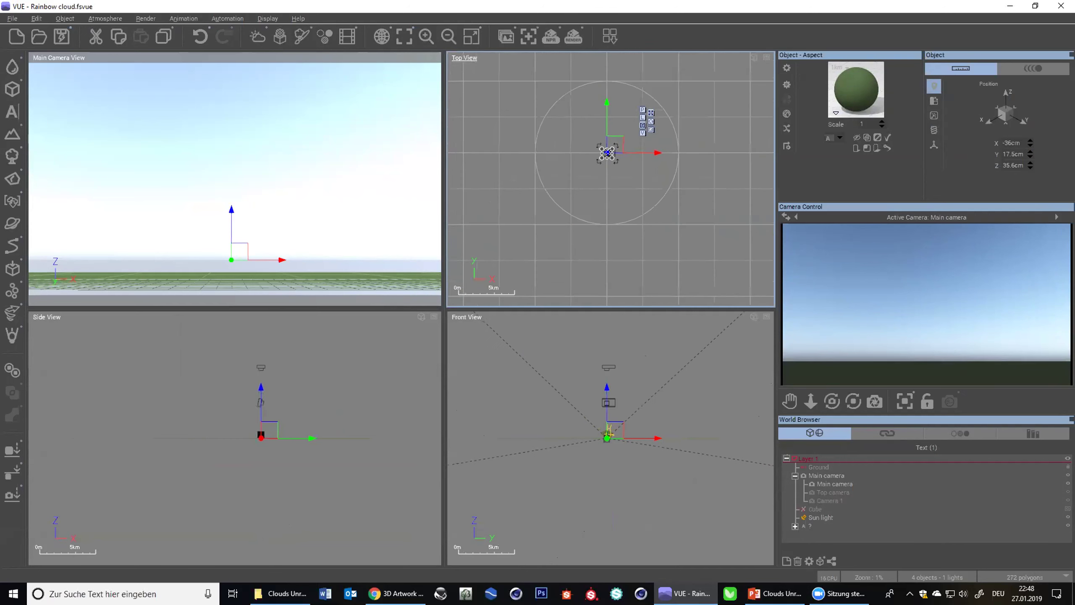
pyautogui.click(837, 480)
pyautogui.scroll(-2, 596, 245)
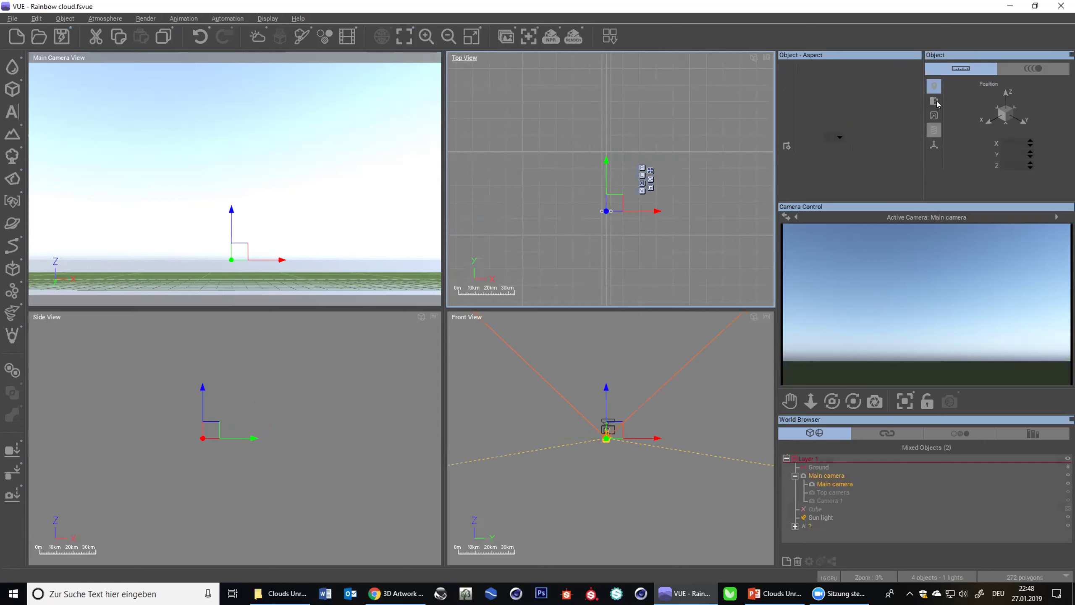
pyautogui.click(849, 485)
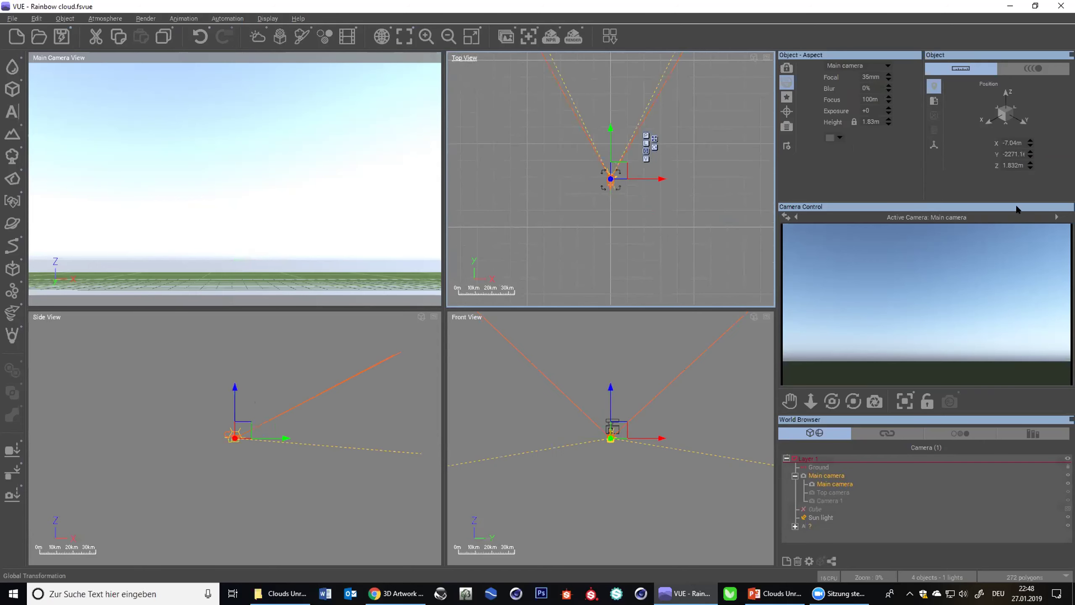
pyautogui.doubleClick(1011, 143)
pyautogui.write('0')
pyautogui.doubleClick(1013, 154)
pyautogui.write('0')
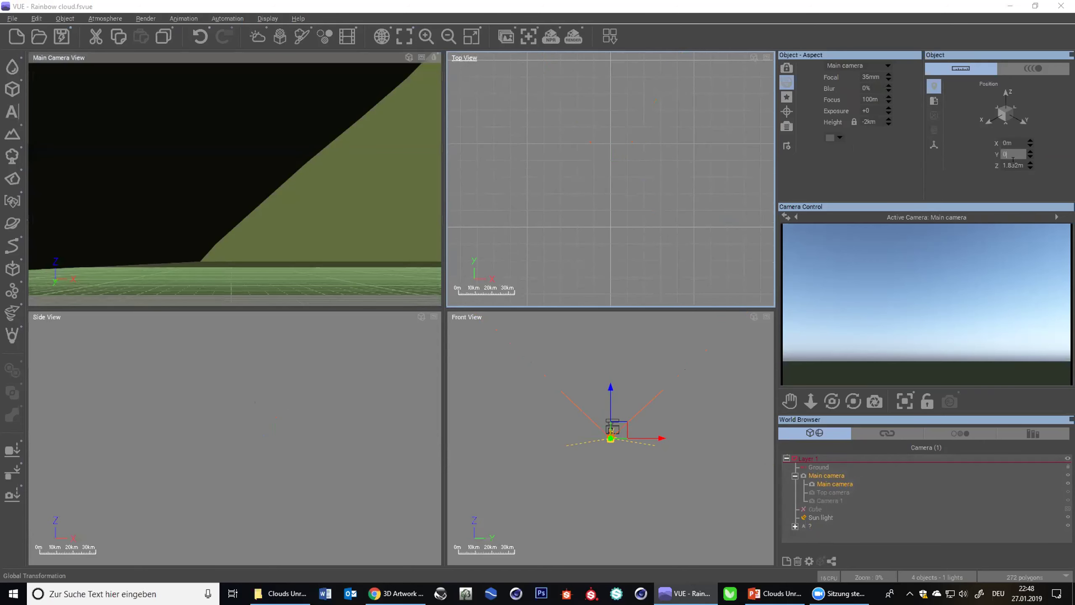
pyautogui.doubleClick(1013, 165)
pyautogui.write('0')
pyautogui.press('Return')
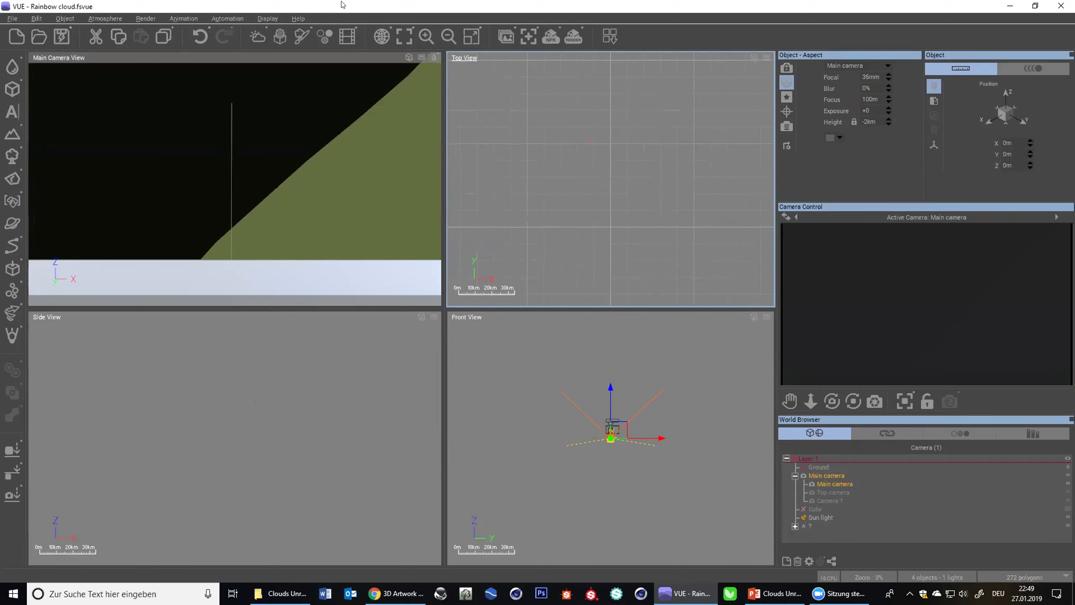
# - Zoom the views out until the camera is visible, and select the ? text object
pyautogui.click(448, 36)
pyautogui.click(448, 36)
pyautogui.click(448, 36)
pyautogui.click(448, 36)
pyautogui.click(448, 36)
pyautogui.click(447, 35)
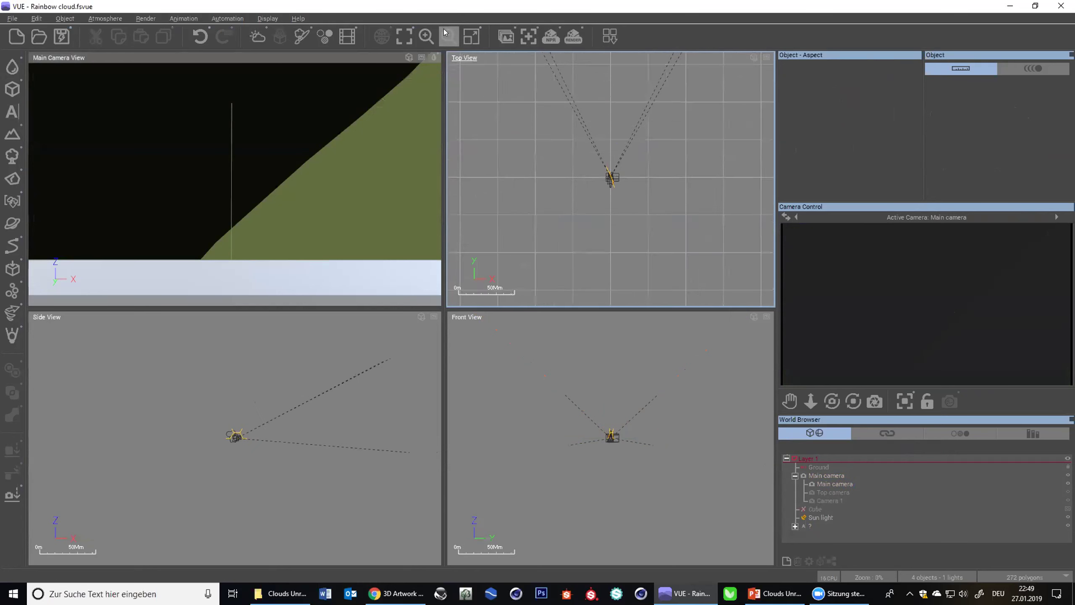
pyautogui.click(806, 526)
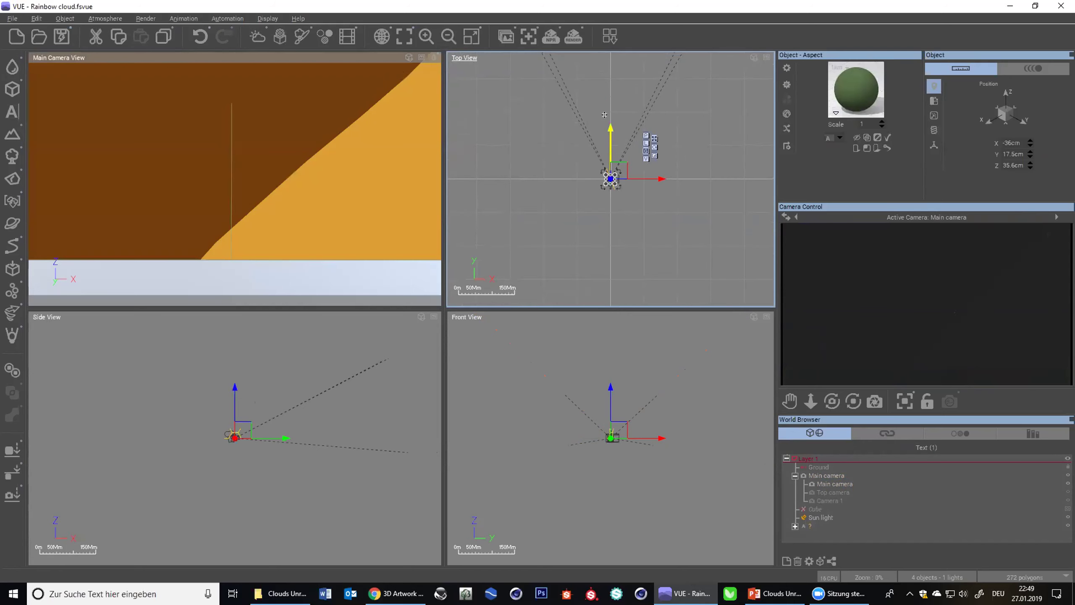
# - Lift the text object 800 km up on Z and start dragging it toward the camera
pyautogui.moveTo(605, 138); pyautogui.dragTo(605, 121)
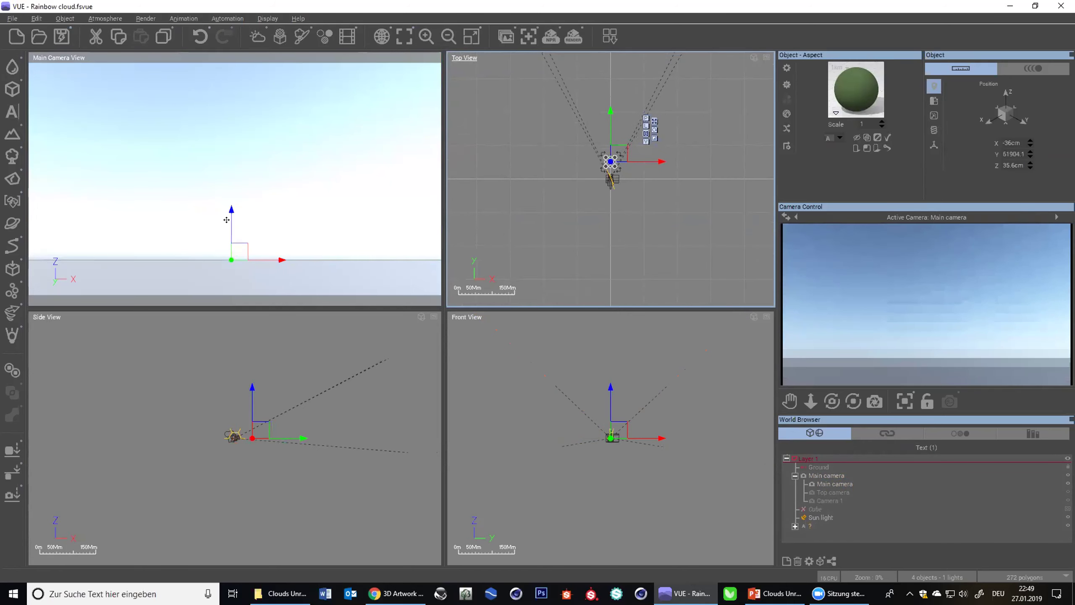
pyautogui.moveTo(229, 216); pyautogui.dragTo(229, 210)
pyautogui.scroll(5, 567, 211)
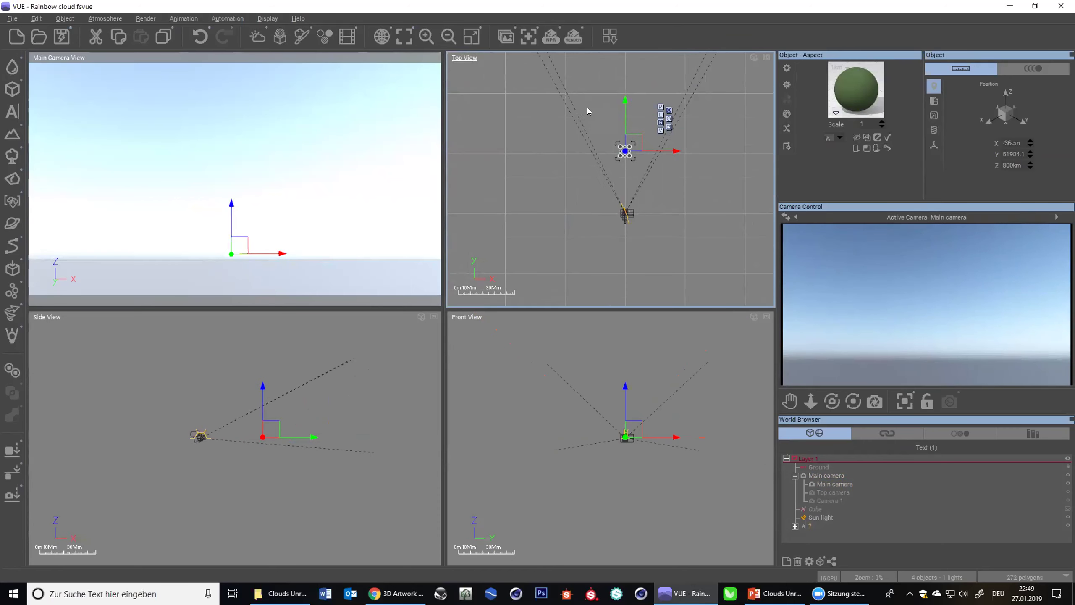
pyautogui.moveTo(622, 103); pyautogui.dragTo(619, 224)
pyautogui.scroll(5, 619, 224)
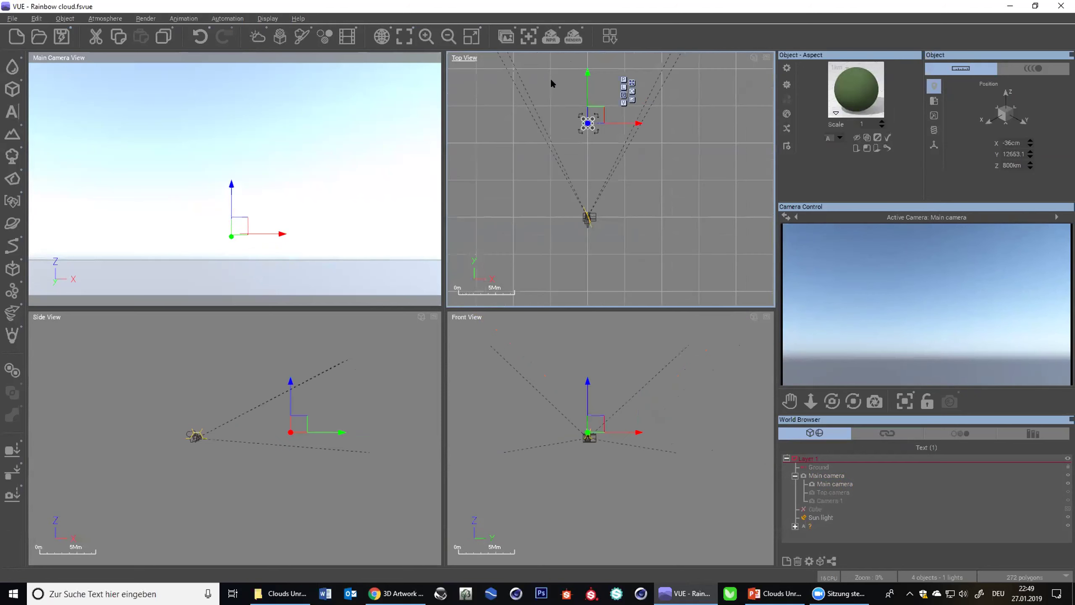
pyautogui.moveTo(585, 74); pyautogui.dragTo(585, 187)
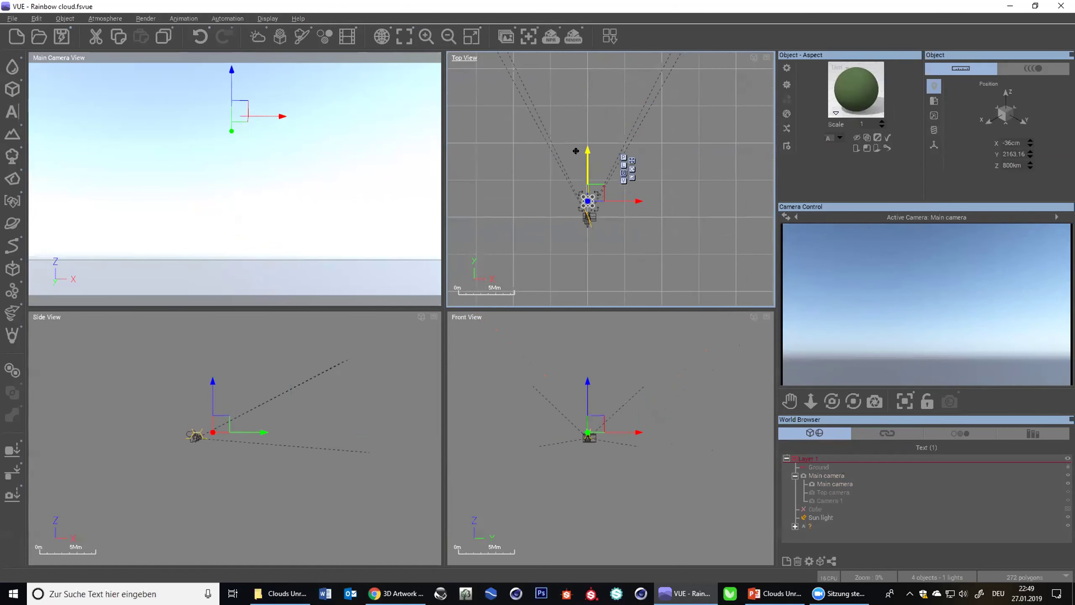
pyautogui.scroll(4, 585, 187)
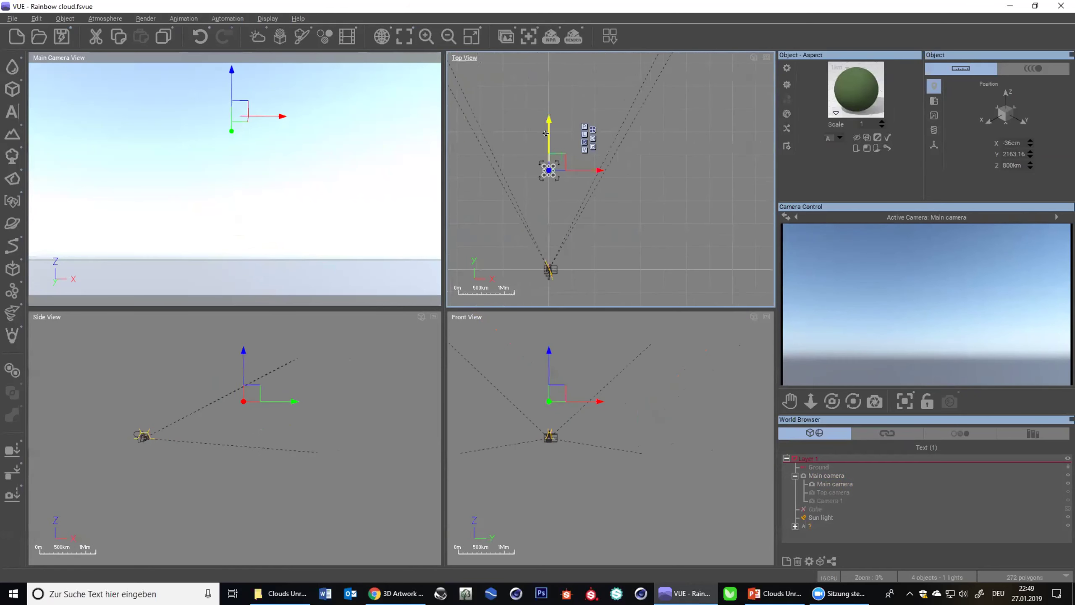
pyautogui.moveTo(545, 193); pyautogui.dragTo(546, 214)
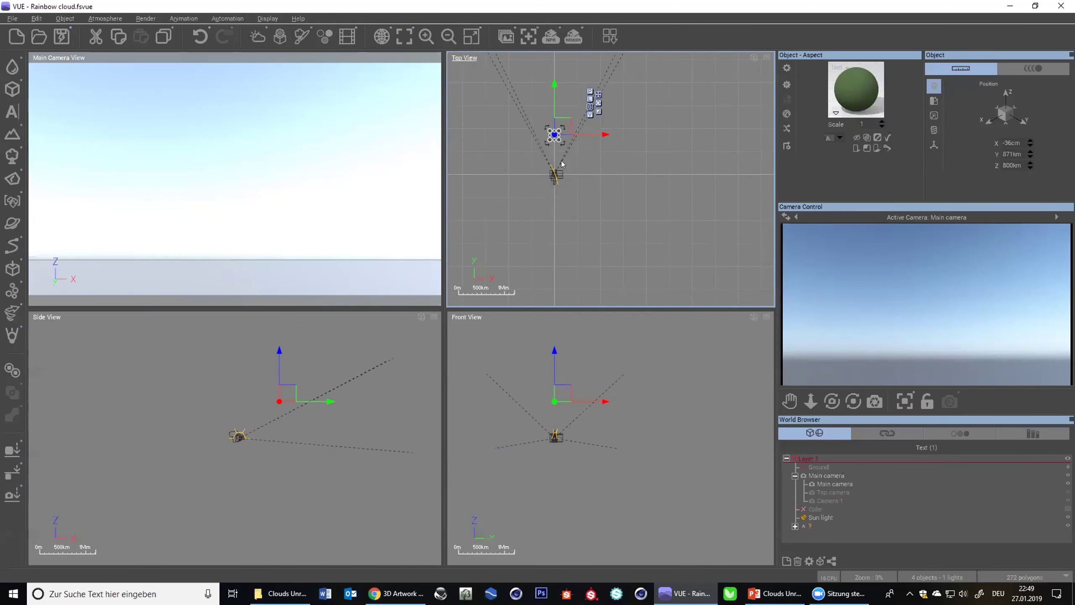
# - Pull the text object in along Y from 138 km and 24.5 km down to 4.89 km
pyautogui.moveTo(550, 66); pyautogui.dragTo(550, 123)
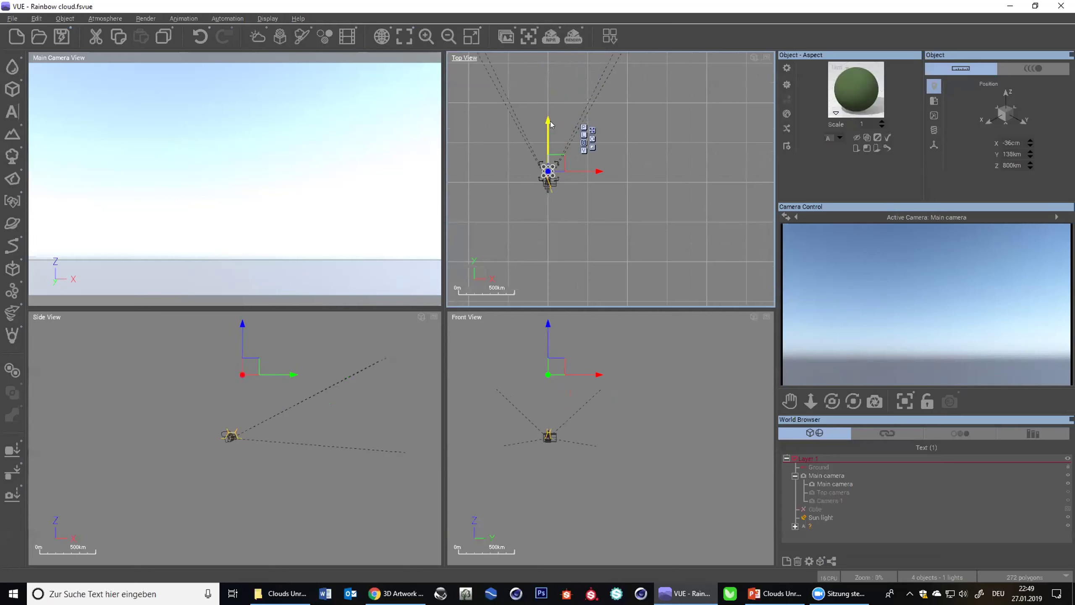
pyautogui.scroll(2, 561, 202)
pyautogui.scroll(5, 568, 101)
pyautogui.moveTo(567, 102); pyautogui.dragTo(568, 181)
pyautogui.scroll(3, 580, 115)
pyautogui.hotkey('ctrl', 'z')
pyautogui.moveTo(586, 105); pyautogui.dragTo(585, 172)
pyautogui.scroll(4, 586, 194)
pyautogui.moveTo(586, 195); pyautogui.dragTo(669, 177, button='right')
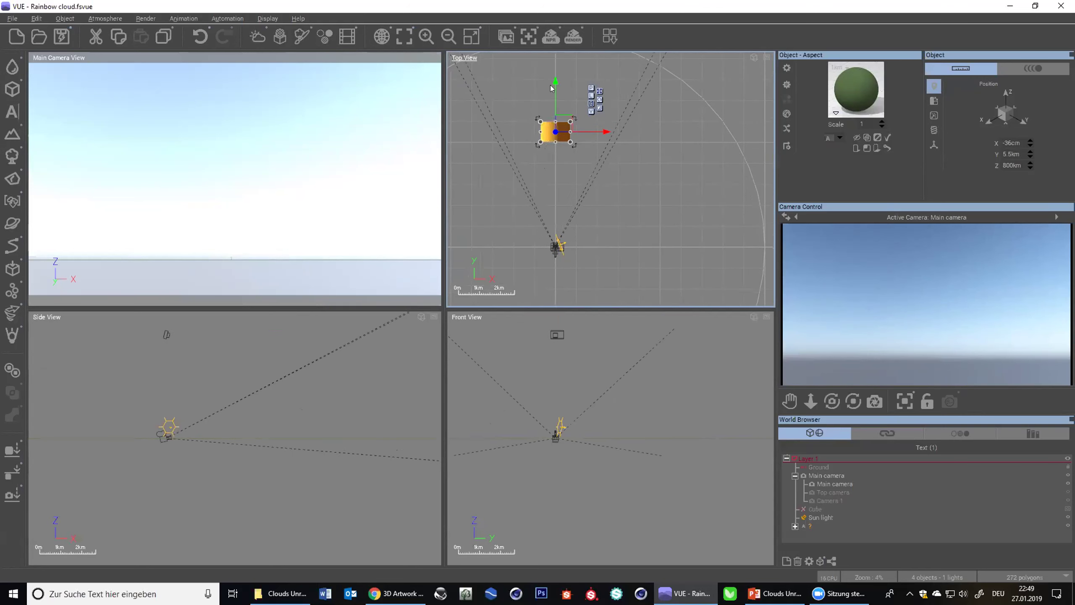
pyautogui.moveTo(555, 89); pyautogui.dragTo(554, 102)
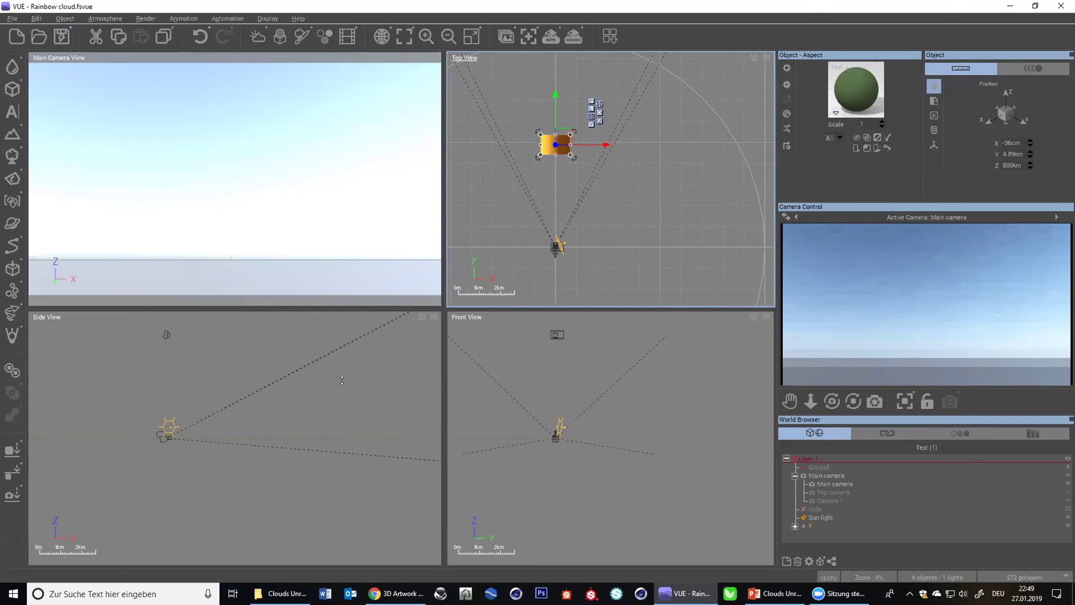
pyautogui.scroll(-4, 342, 380)
pyautogui.moveTo(408, 370); pyautogui.dragTo(296, 461, button='right')
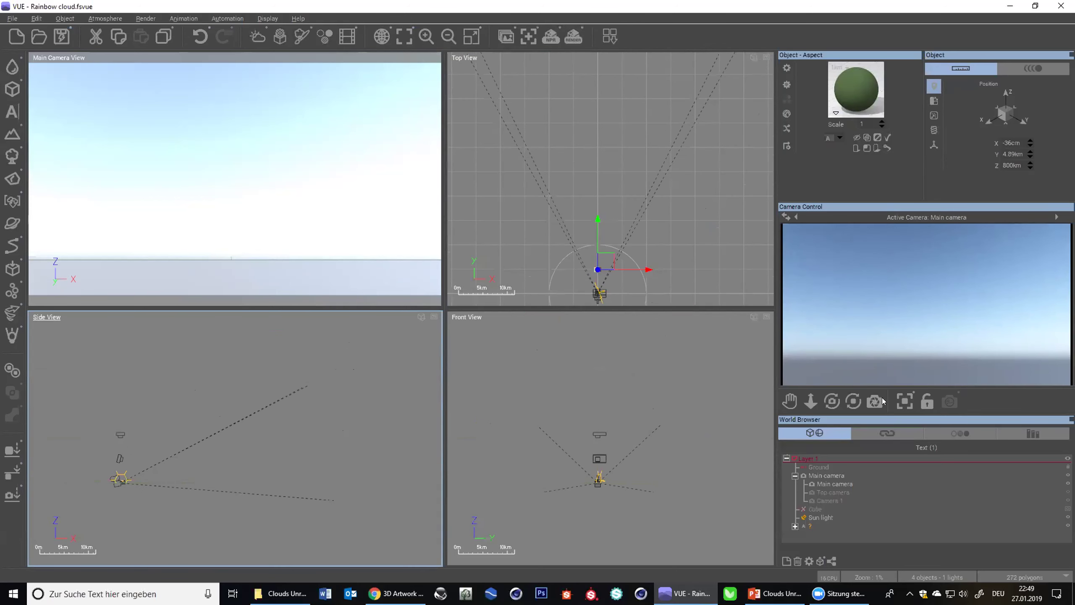
# - Set the text object's Y and Z positions to 0 m and zoom the views around it
pyautogui.doubleClick(1016, 153)
pyautogui.write('0m')
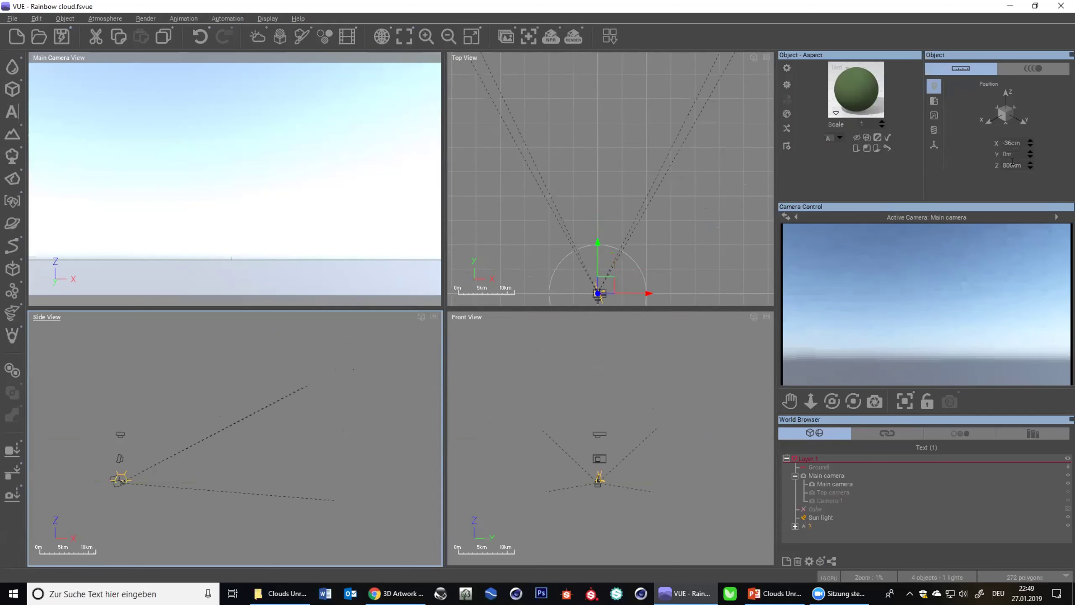
pyautogui.doubleClick(1012, 164)
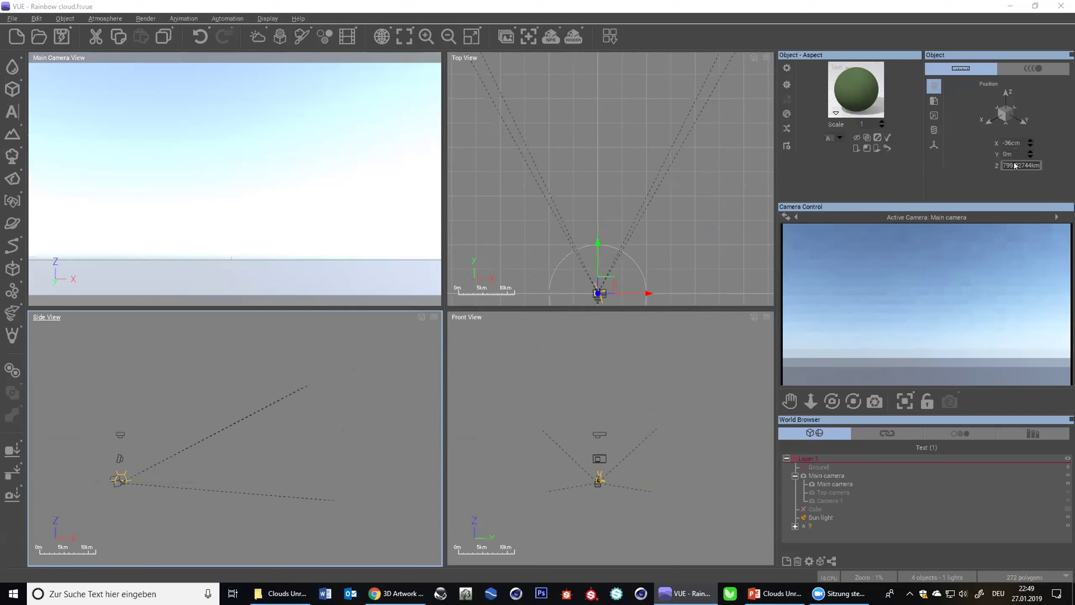
pyautogui.write('0')
pyautogui.press('Return')
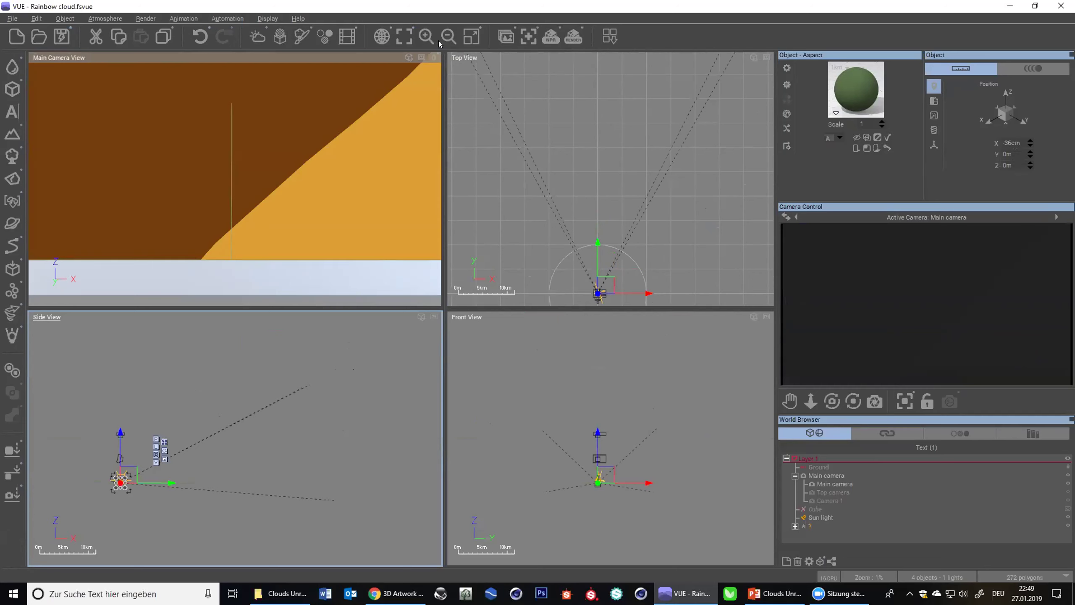
pyautogui.click(446, 35)
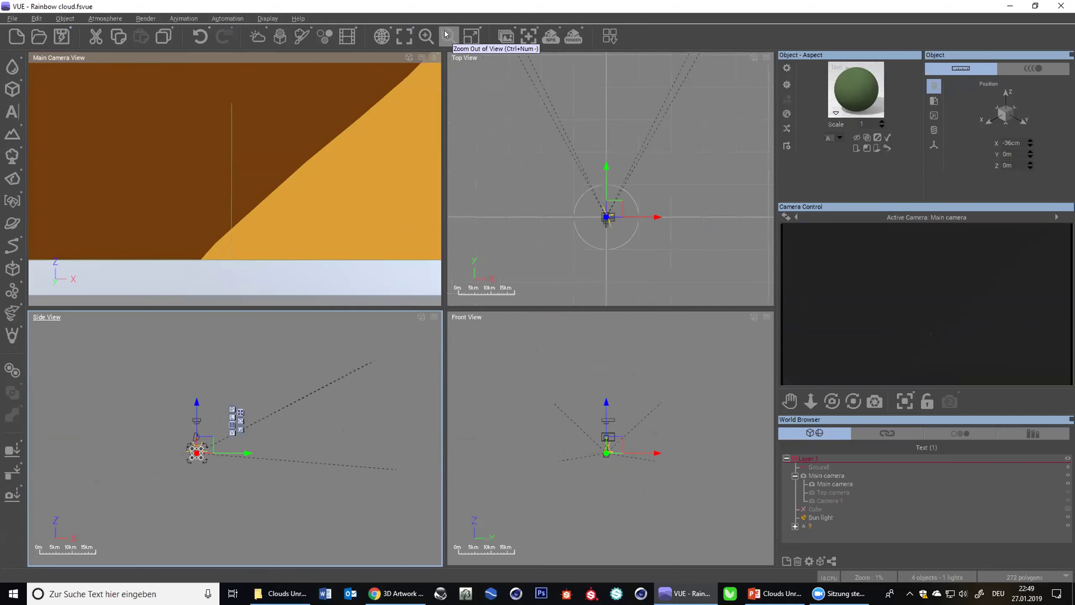
pyautogui.click(418, 32)
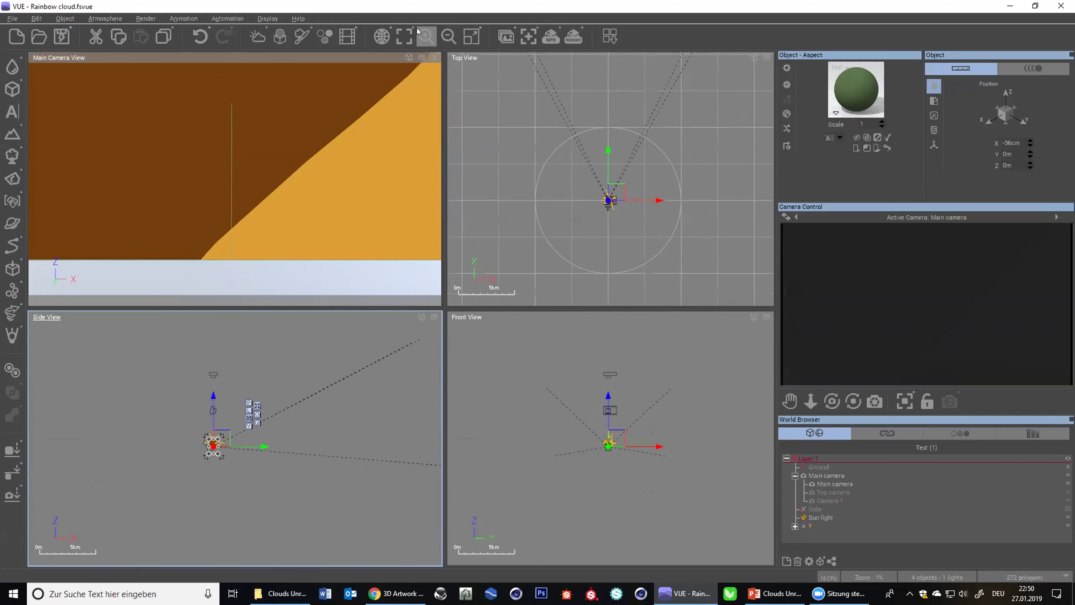
pyautogui.click(607, 150)
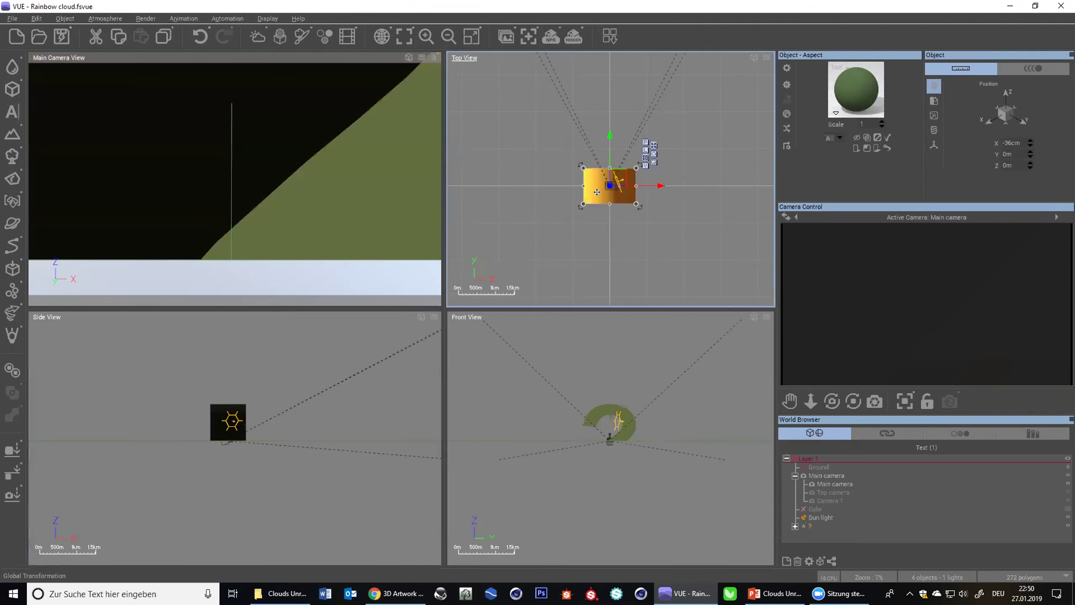
# - Drag the question mark to 5.18 km along Y and 1.5 km up, framed by the camera
pyautogui.moveTo(608, 158); pyautogui.dragTo(610, 37)
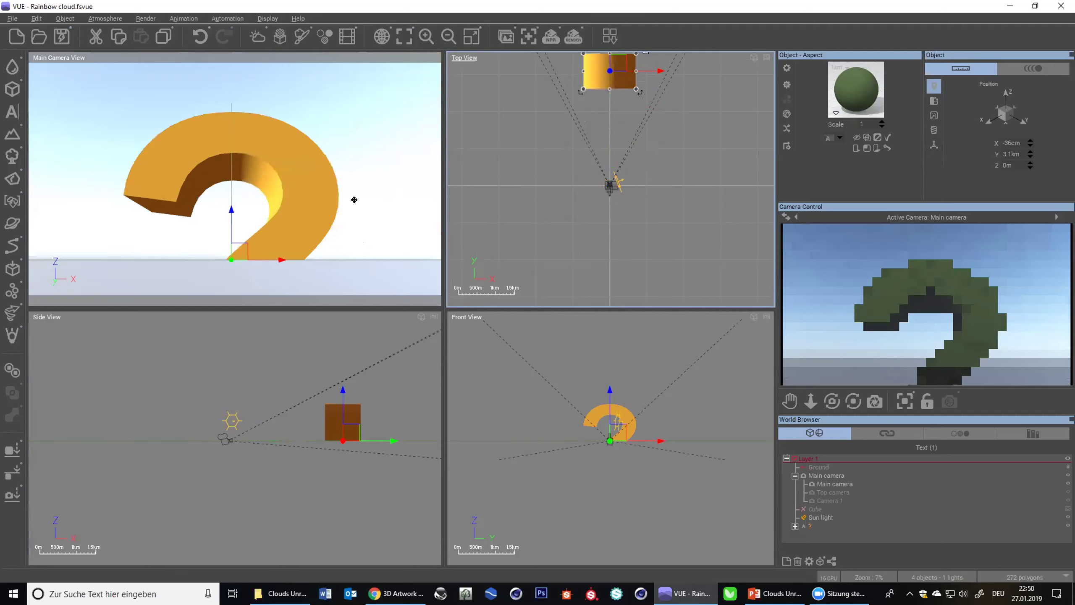
pyautogui.moveTo(231, 219); pyautogui.dragTo(254, 165)
pyautogui.scroll(-2, 638, 152)
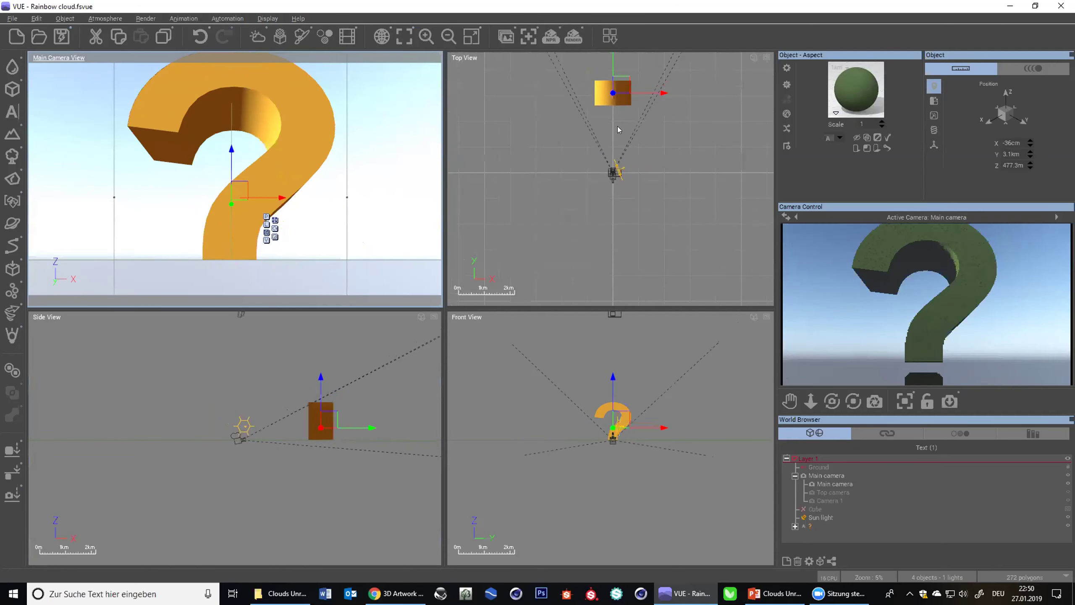
pyautogui.click(638, 152)
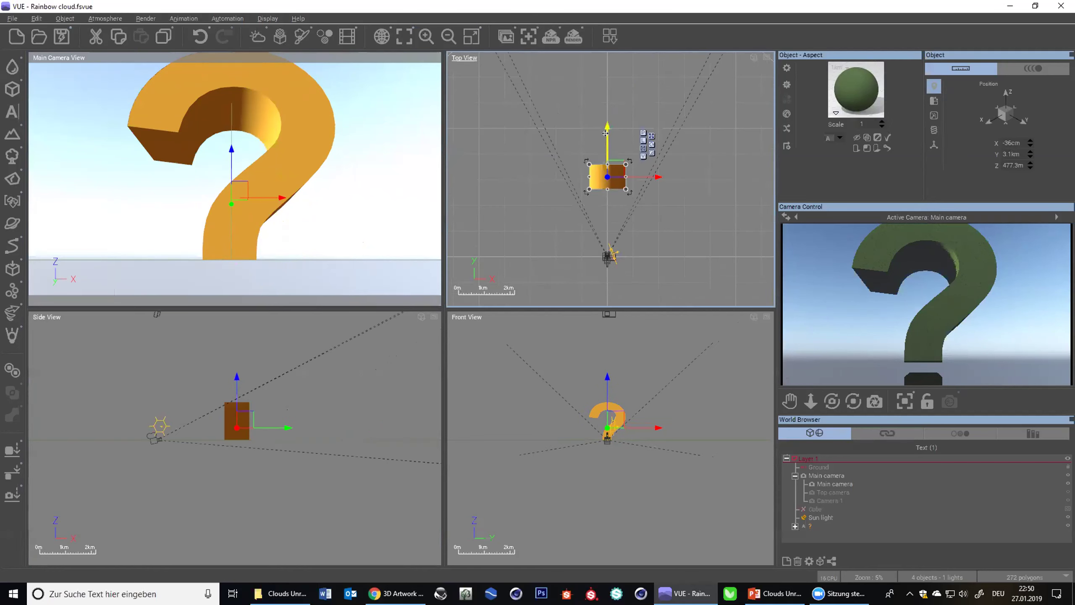
pyautogui.moveTo(611, 197); pyautogui.dragTo(611, 187)
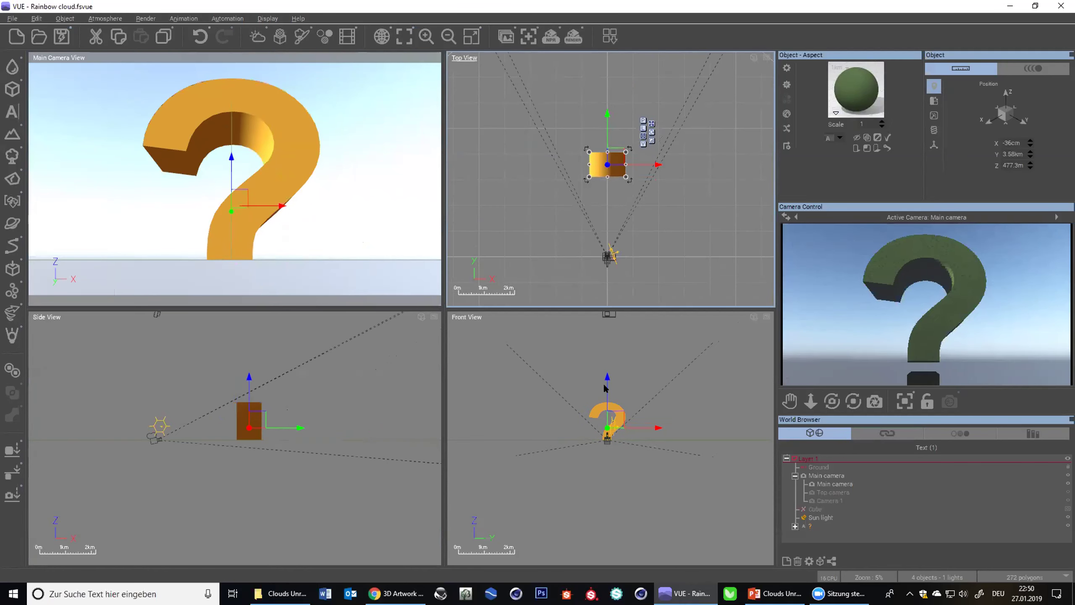
pyautogui.moveTo(605, 382); pyautogui.dragTo(599, 354)
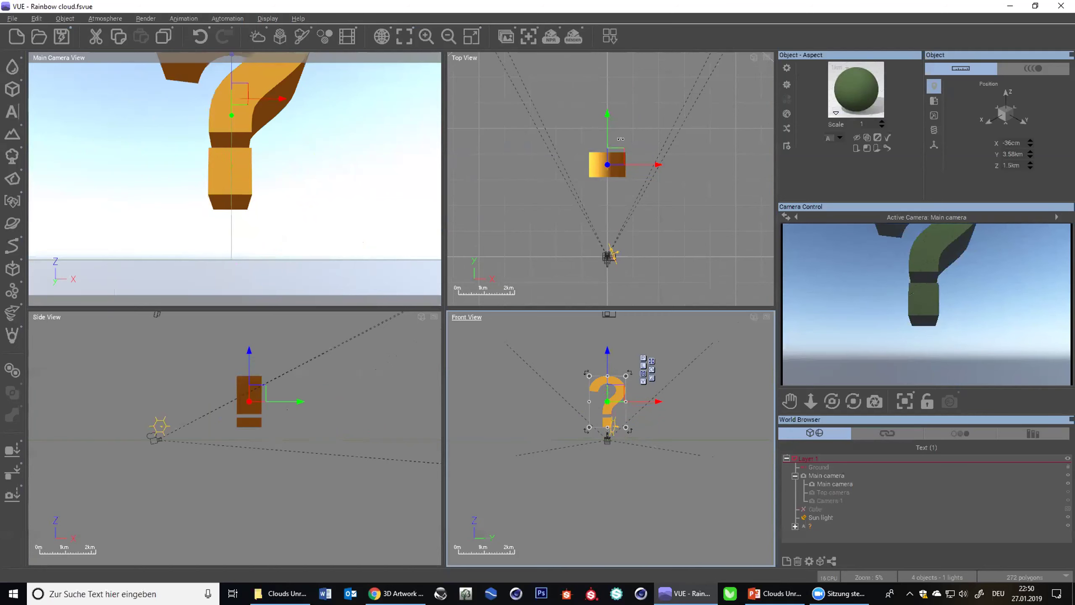
pyautogui.moveTo(607, 126); pyautogui.dragTo(605, 85)
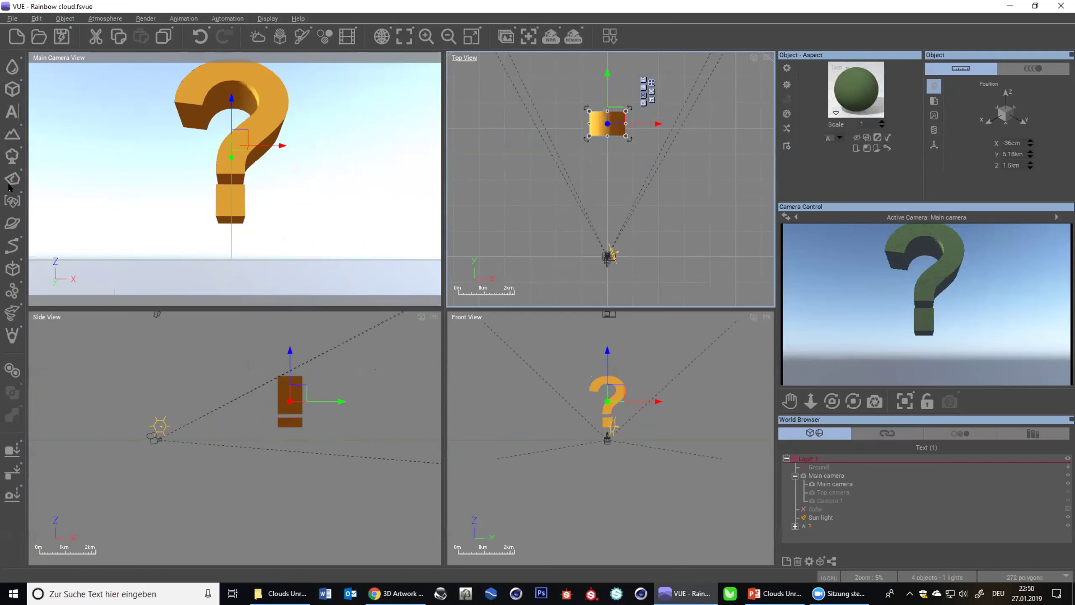
pyautogui.rightClick(11, 200)
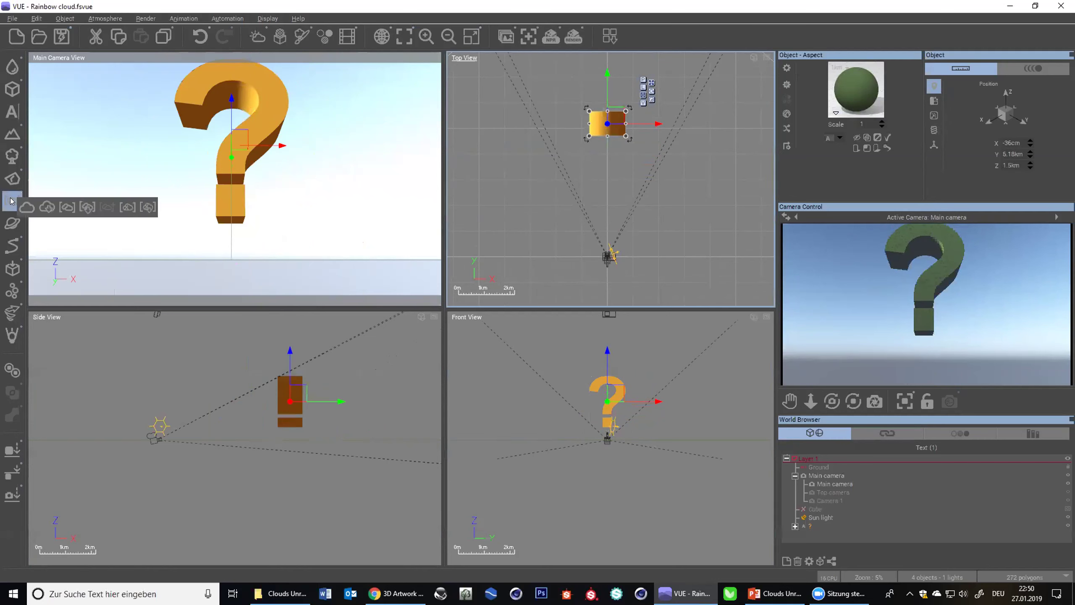
# - Convert the question mark to a MetaCloud with reset default settings and close the conversion window
pyautogui.click(131, 206)
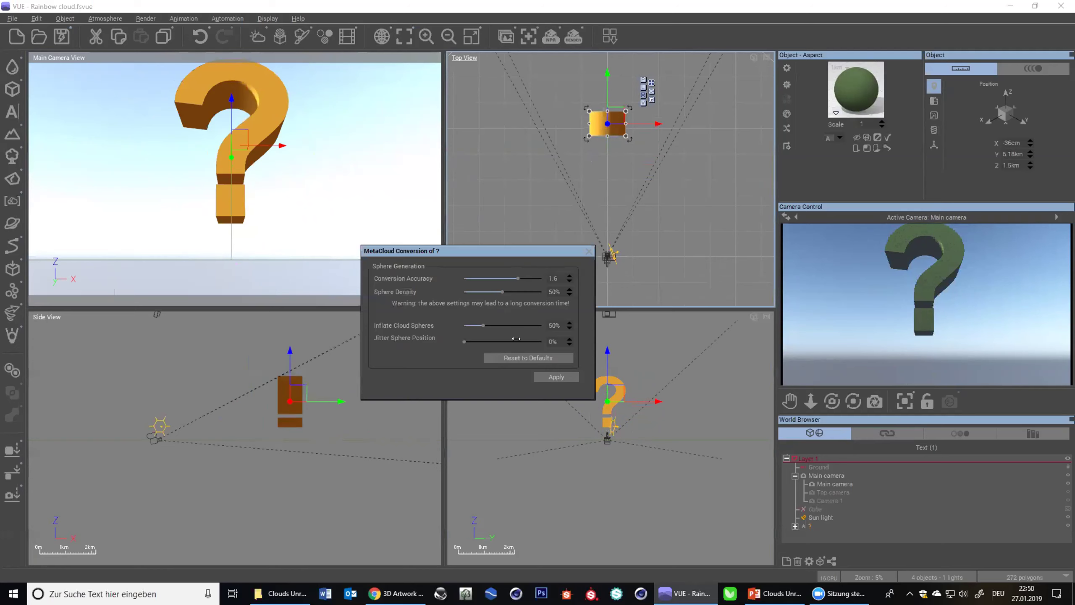
pyautogui.click(528, 357)
pyautogui.click(549, 376)
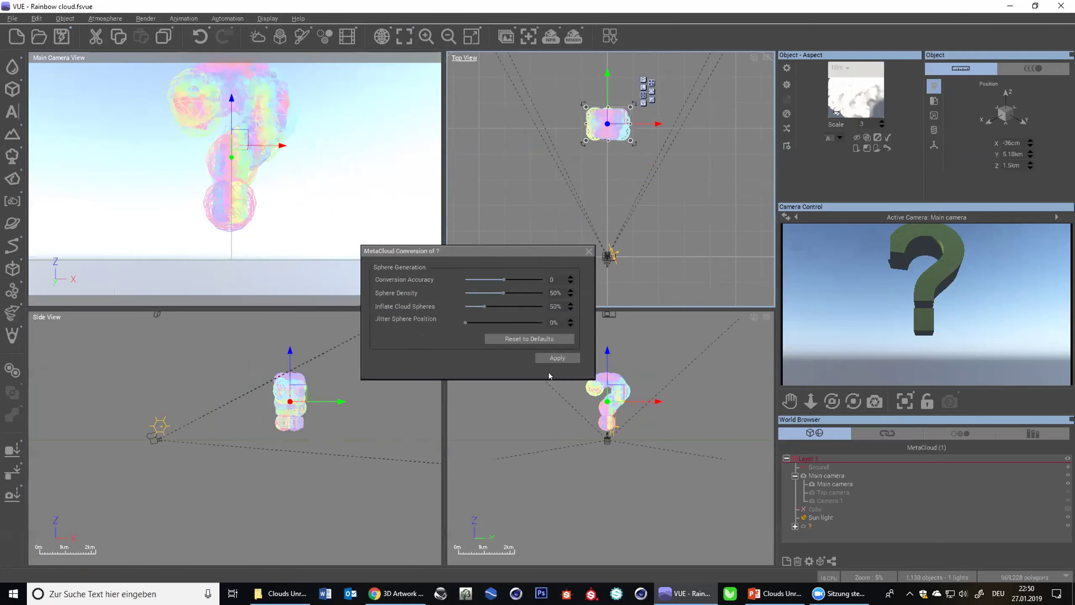
pyautogui.rightClick(951, 323)
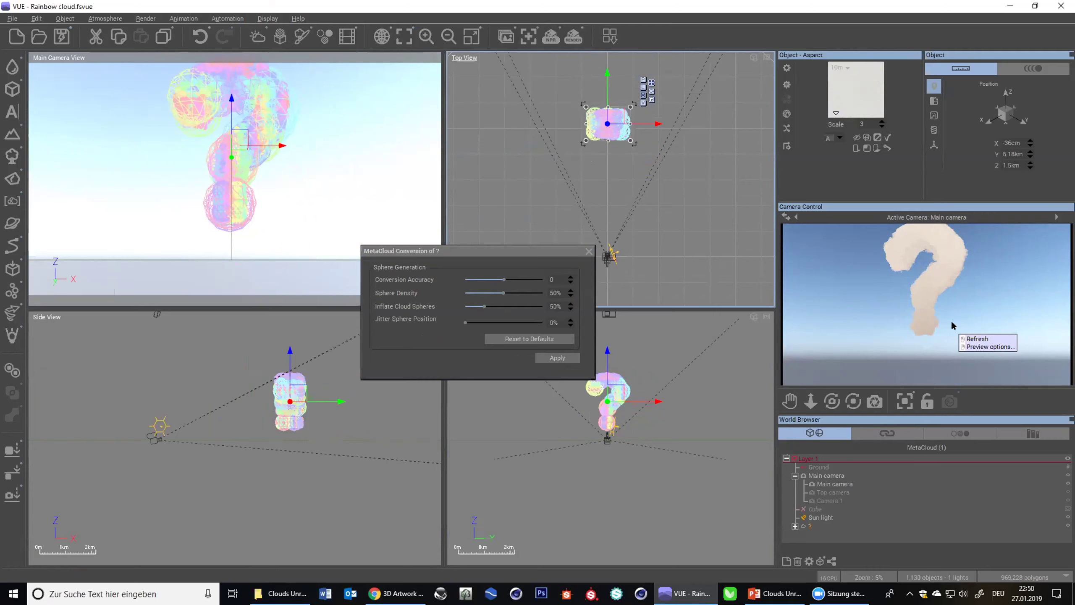
pyautogui.press('Escape')
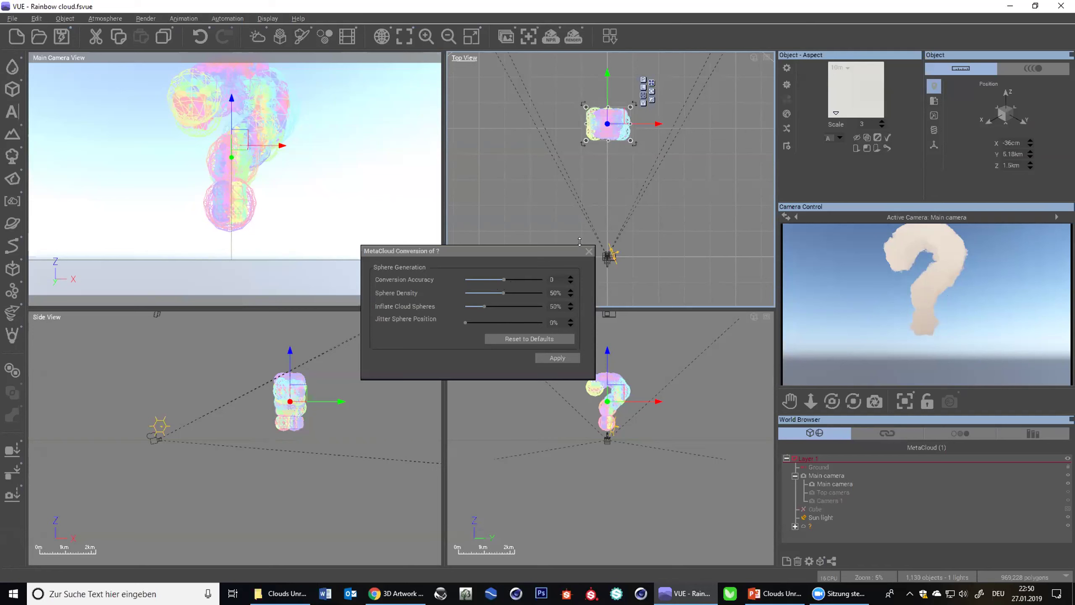
pyautogui.click(864, 330)
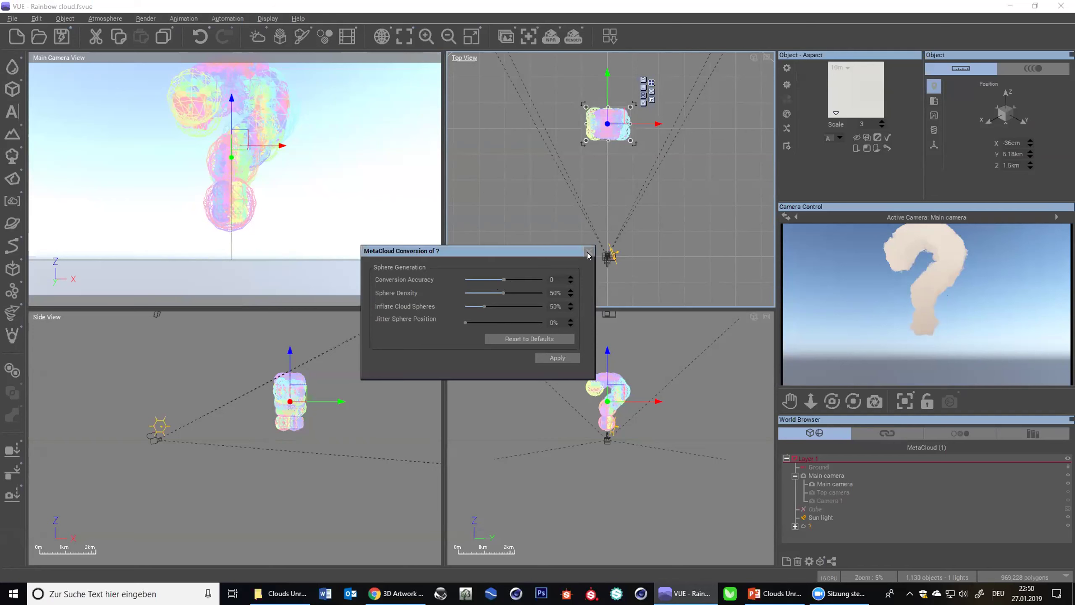
pyautogui.rightClick(838, 272)
pyautogui.click(848, 308)
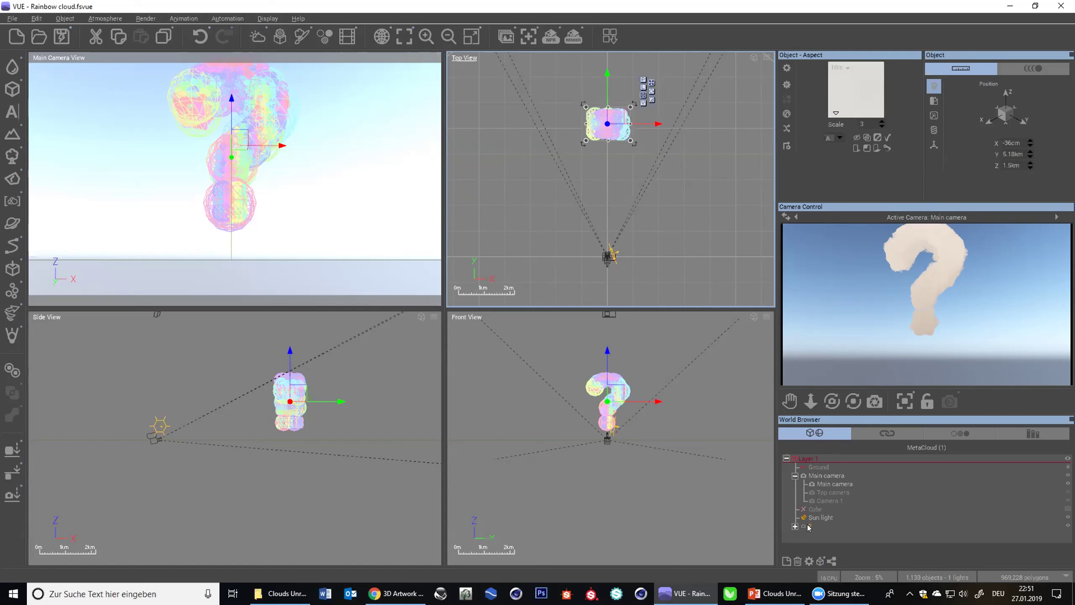
# - In the MetaCloud's export options, rename the file path's 'filename' part to 'Question Mark'
pyautogui.rightClick(808, 527)
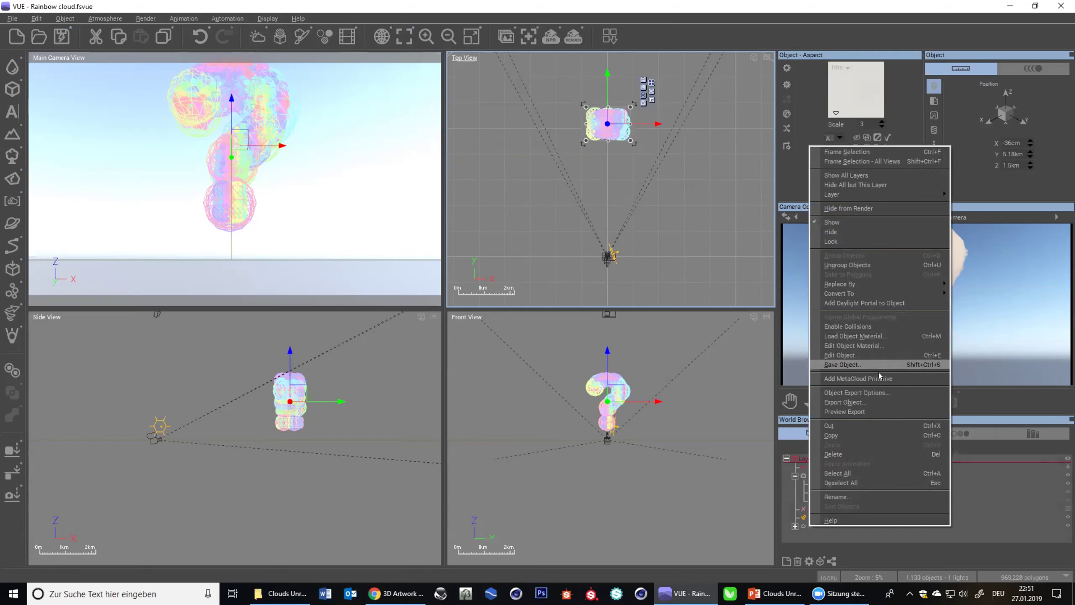
pyautogui.click(855, 403)
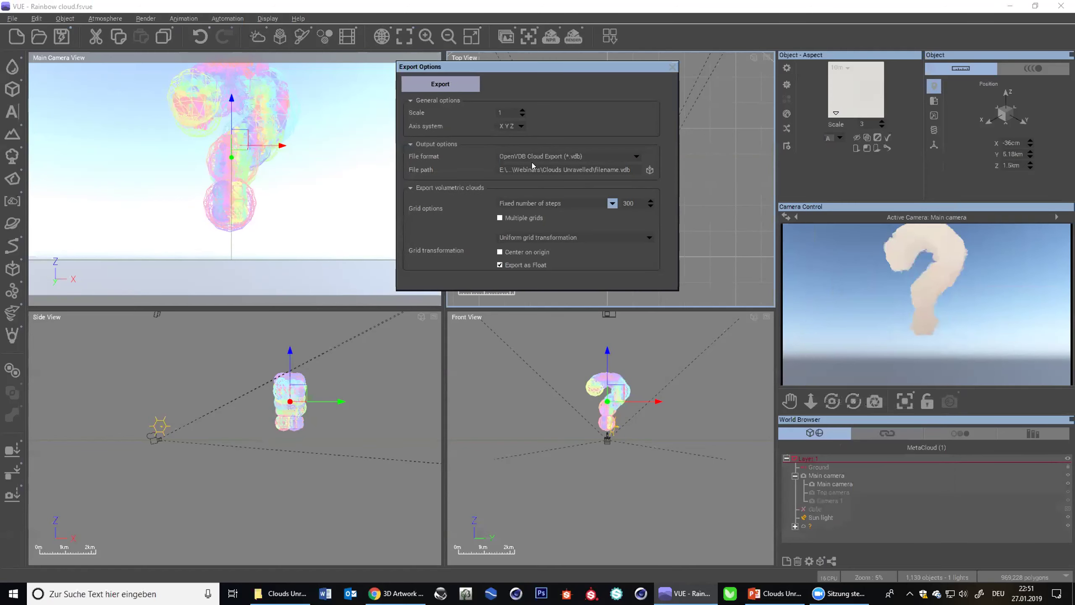
pyautogui.click(615, 171)
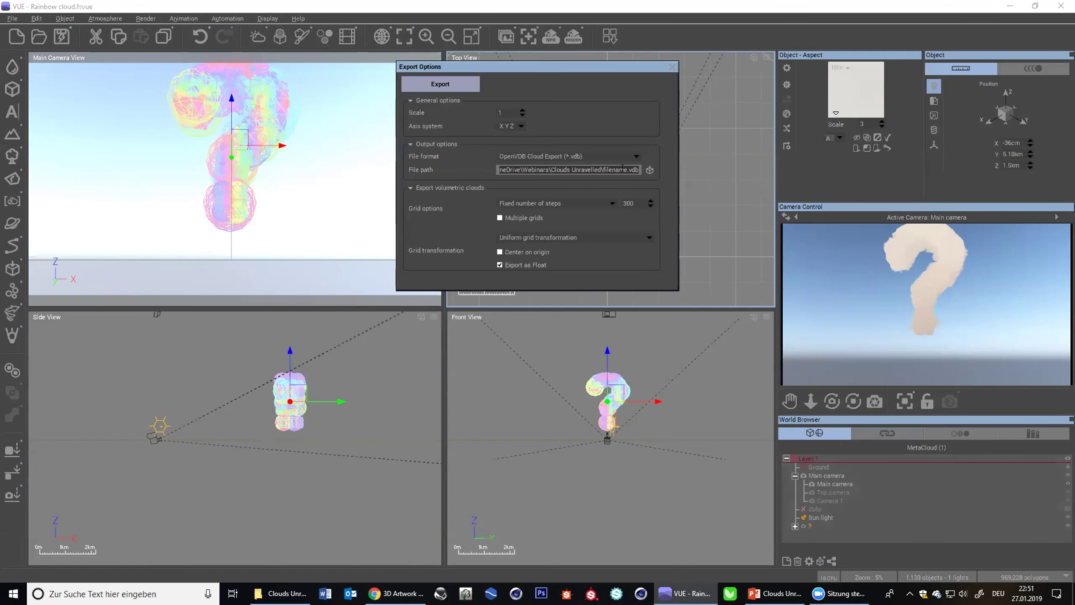
pyautogui.moveTo(628, 170); pyautogui.dragTo(599, 168)
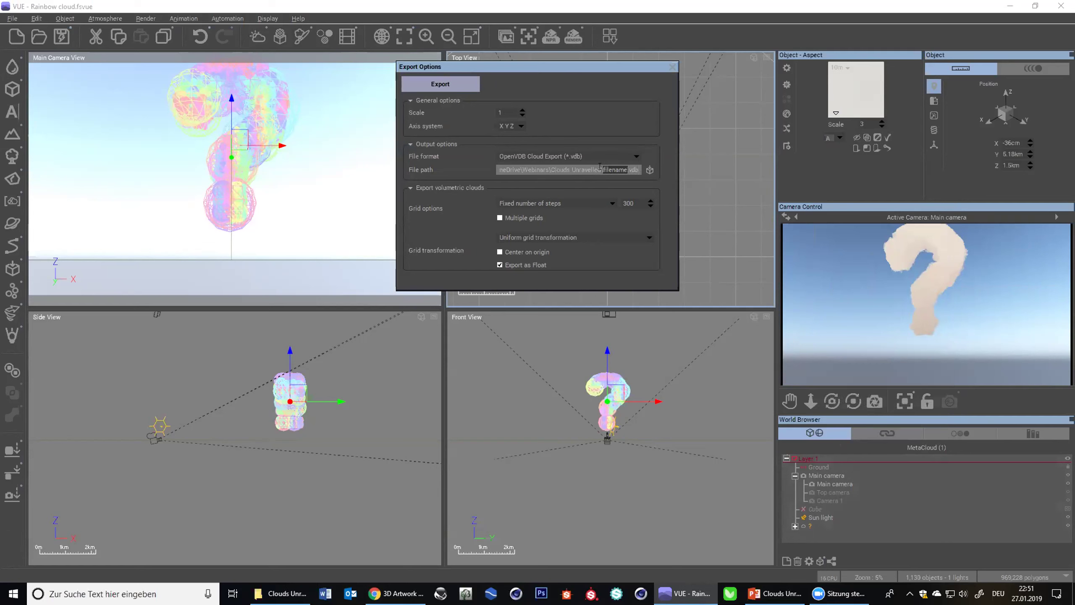
pyautogui.write('Question Mark')
pyautogui.click(616, 170)
pyautogui.click(628, 169)
# - Keep the Uniform grid transformation and close the export options
pyautogui.click(648, 238)
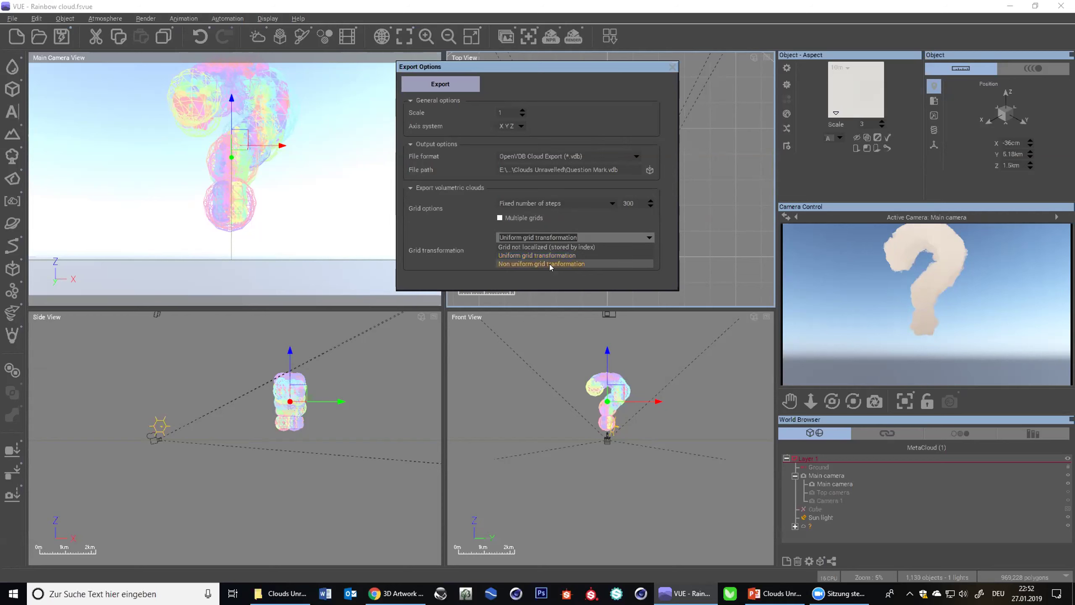
pyautogui.click(661, 246)
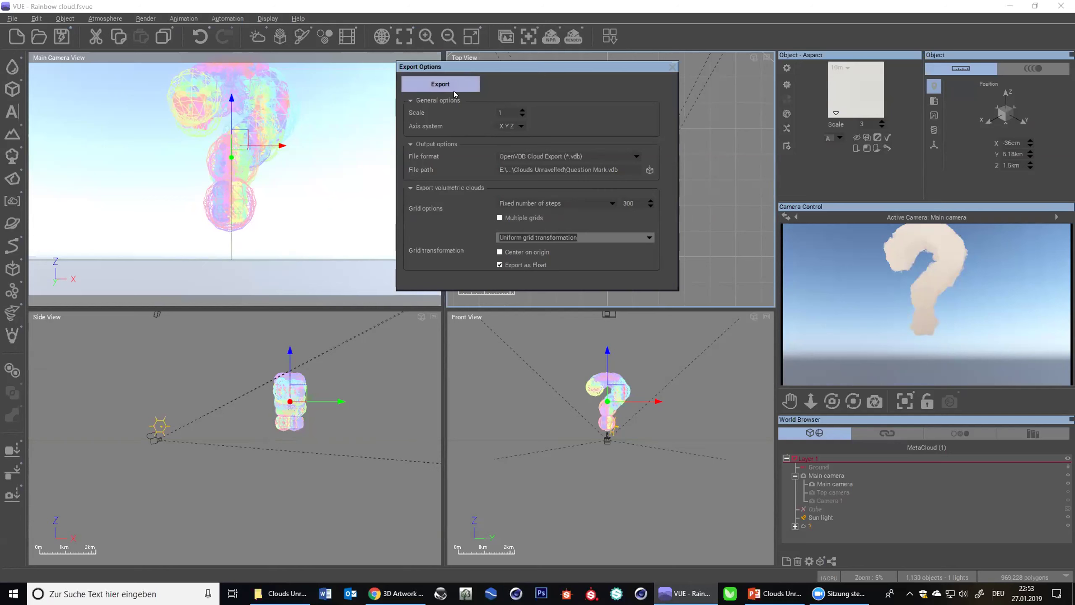
pyautogui.click(673, 68)
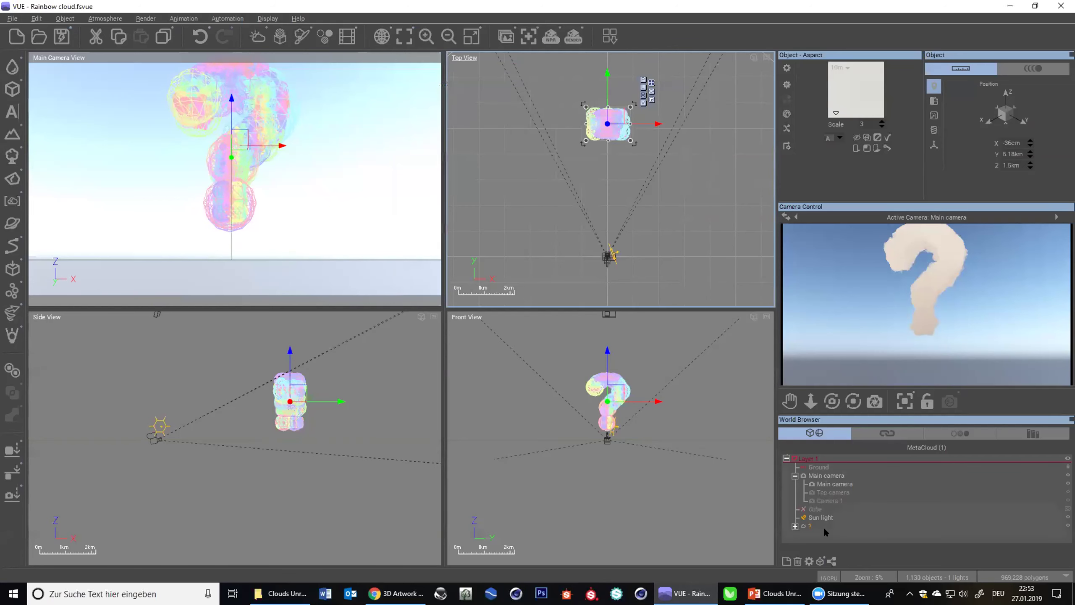
# - Delete the question-mark cloud from the scene
pyautogui.click(805, 540)
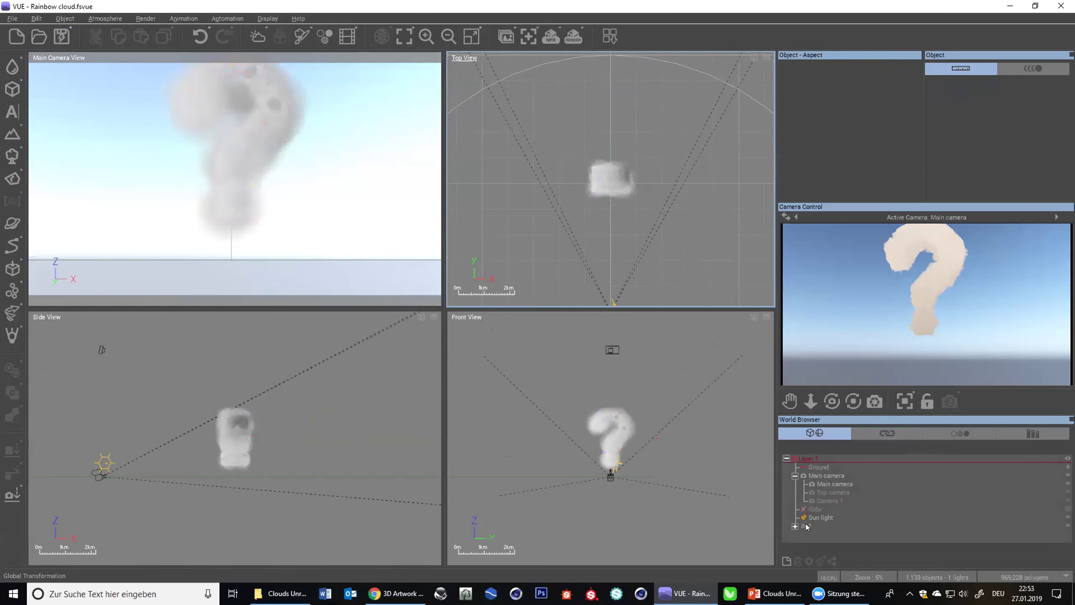
pyautogui.click(810, 526)
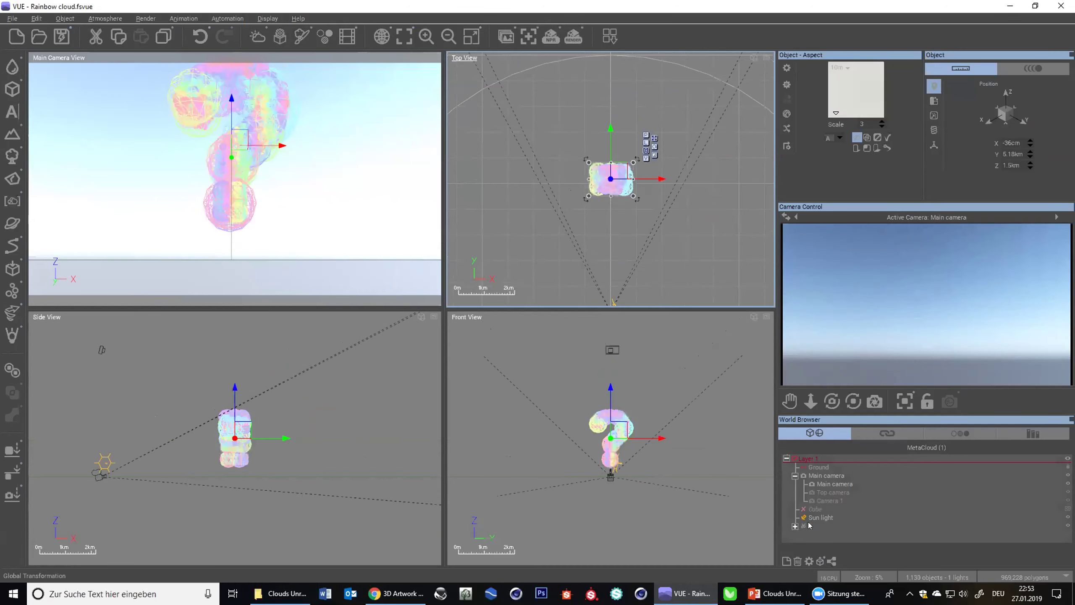
pyautogui.press('Delete')
# - Add an Empty Cloud Layer and open the Function Graph for its height modulation
pyautogui.click(263, 34)
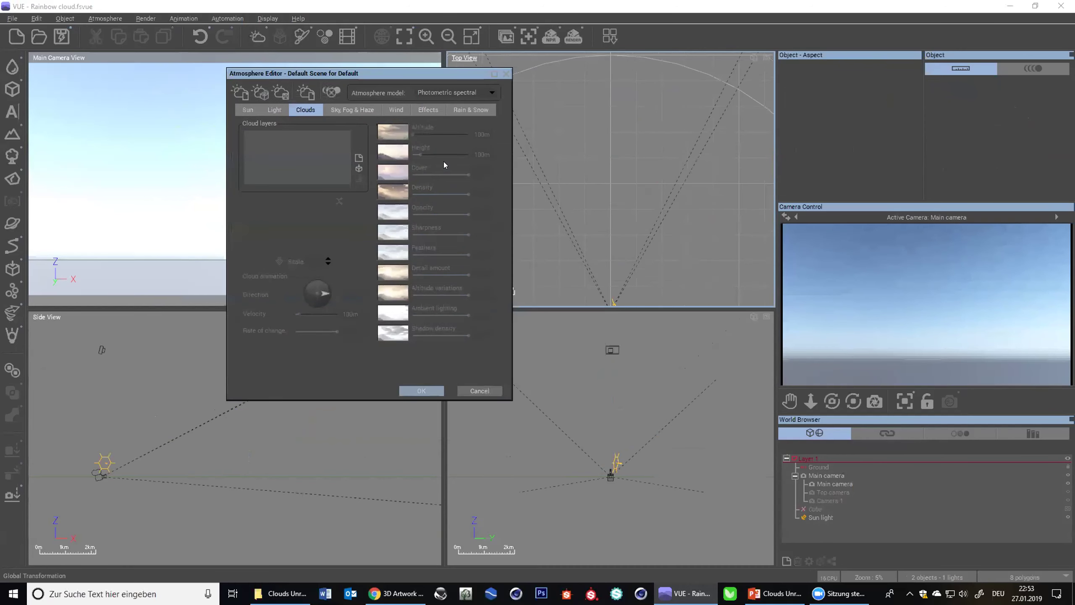
pyautogui.click(359, 158)
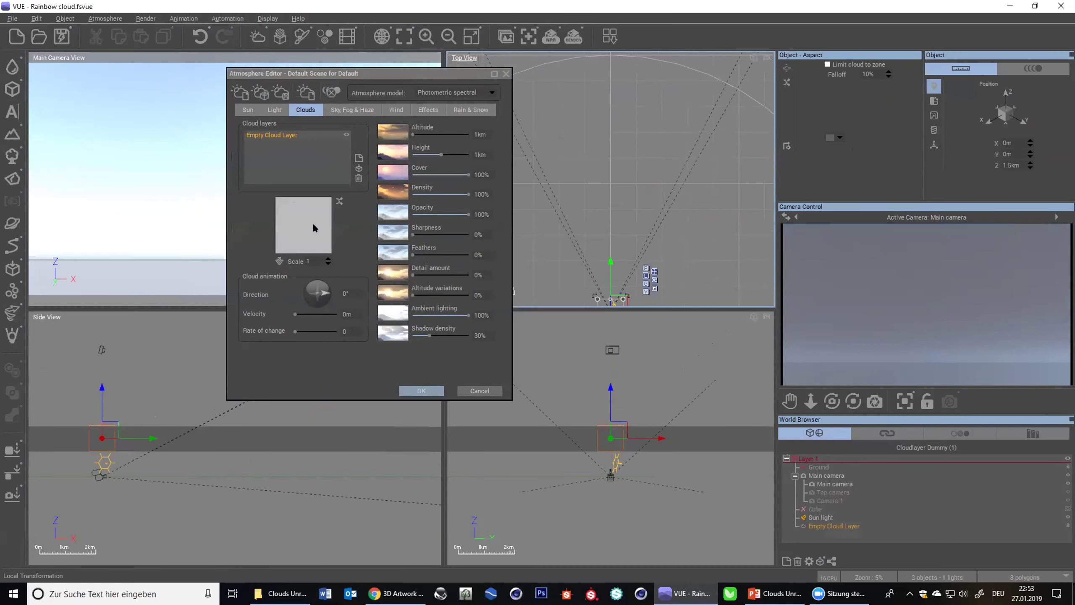
pyautogui.doubleClick(303, 224)
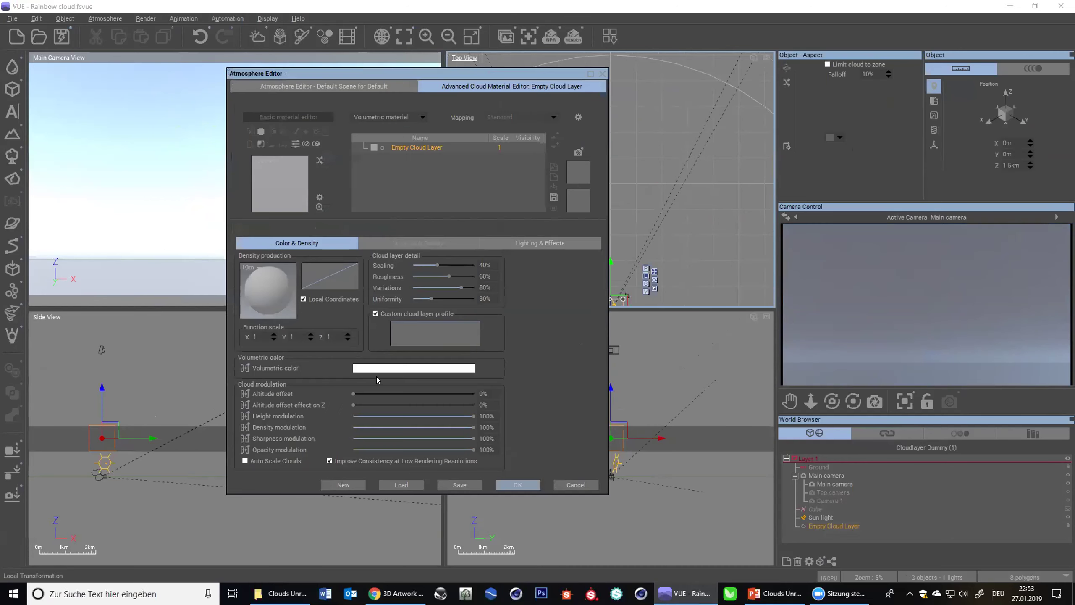
pyautogui.click(244, 415)
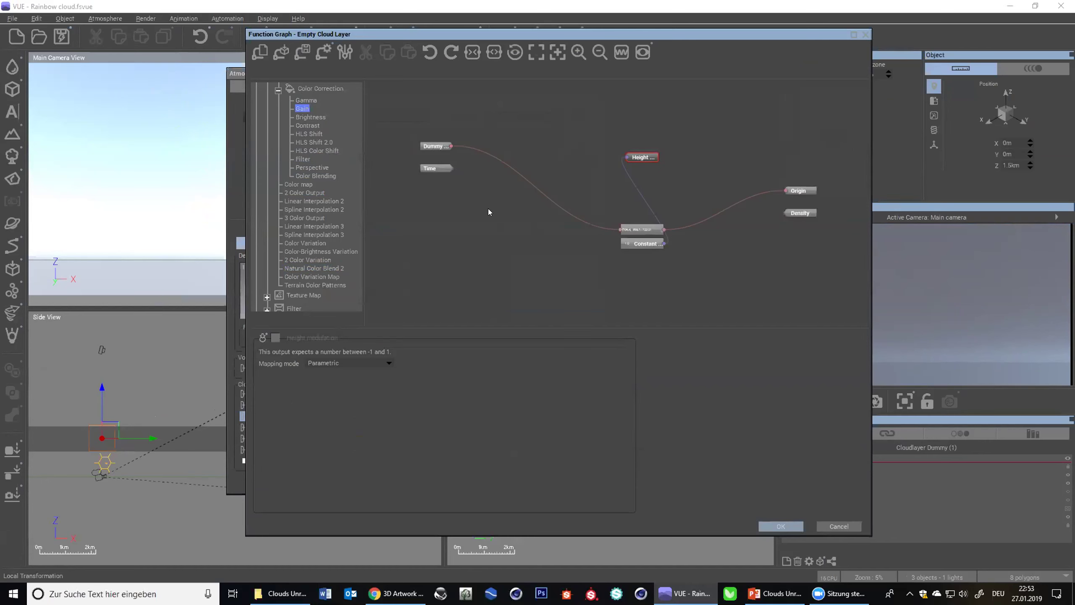
# - Replace the seed offset node with a Simple Fractal node fed by a Position input
pyautogui.rightClick(507, 232)
pyautogui.click(630, 230)
pyautogui.press('Delete')
pyautogui.rightClick(515, 188)
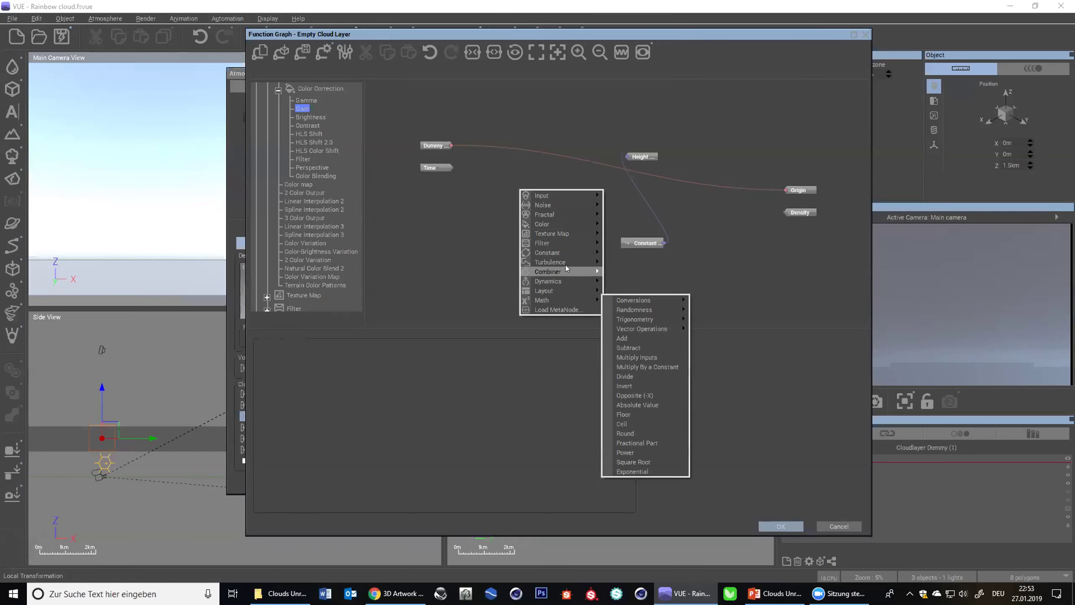
pyautogui.moveTo(557, 211)
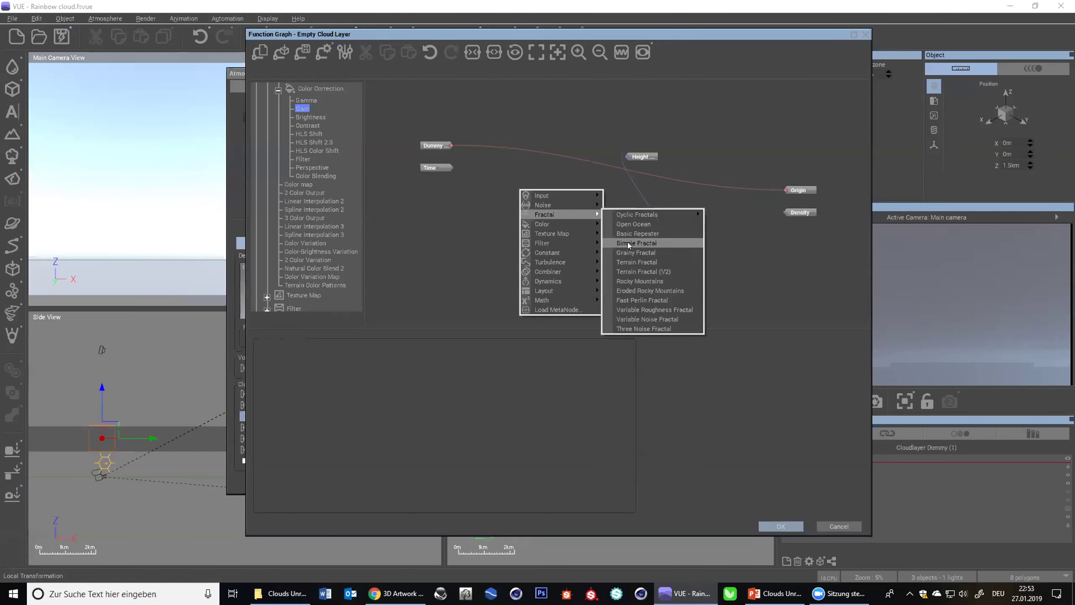
pyautogui.click(628, 242)
pyautogui.rightClick(466, 218)
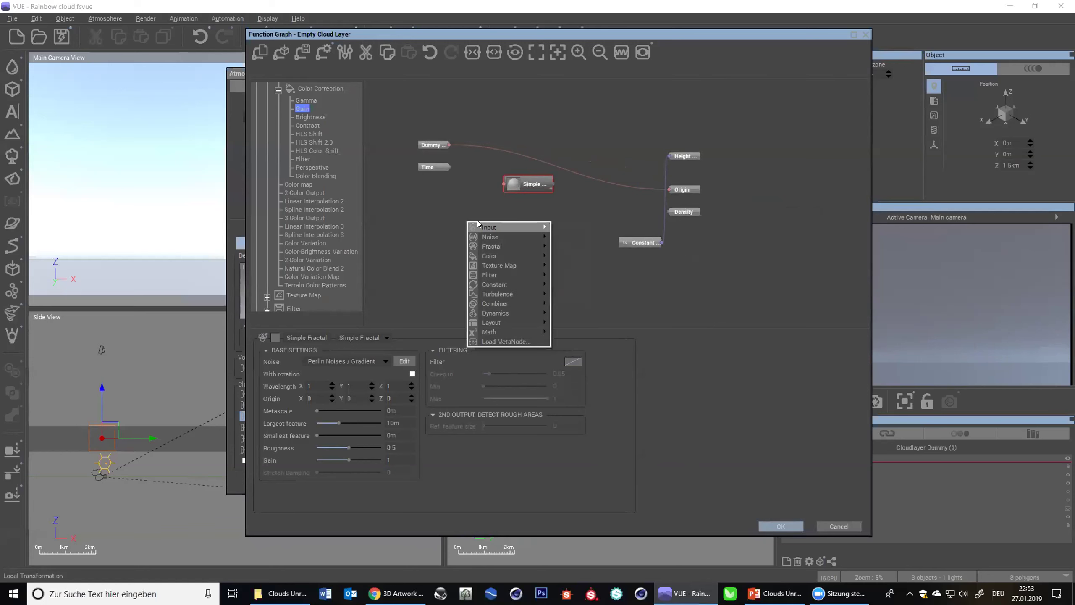
pyautogui.moveTo(533, 226)
pyautogui.click(584, 249)
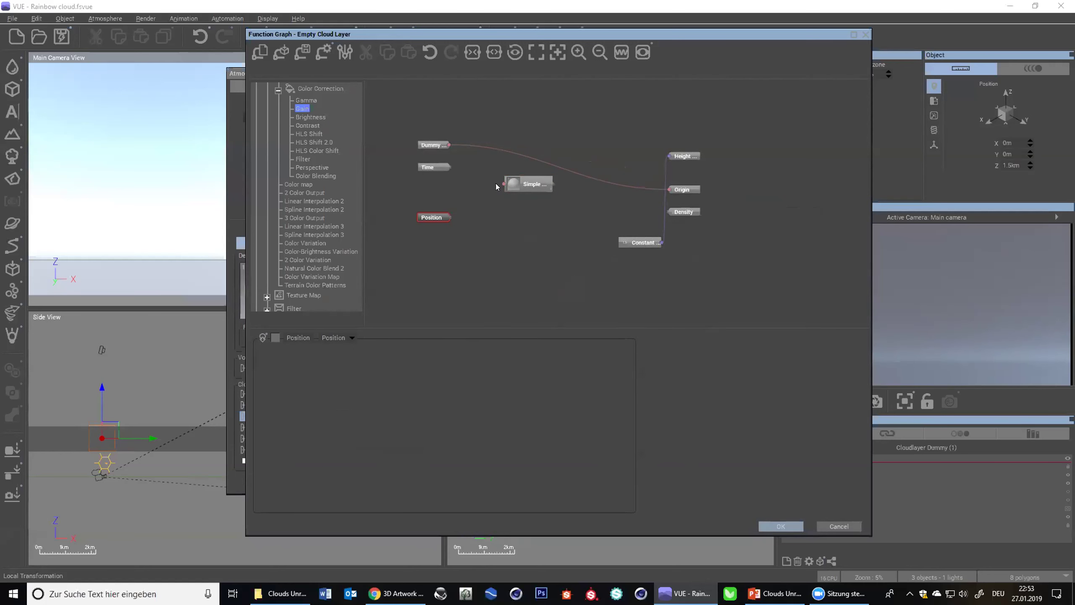
pyautogui.moveTo(503, 185); pyautogui.dragTo(448, 217)
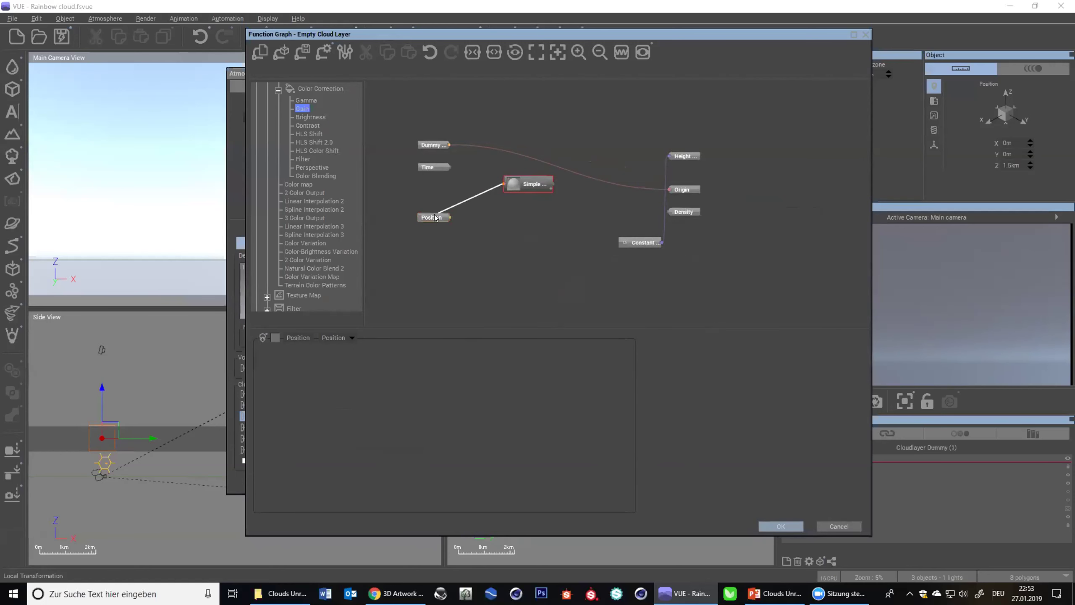
# - Set the fractal's wavelength to 100 on X, Y and Z and raise roughness to about 0.613
pyautogui.moveTo(322, 34); pyautogui.dragTo(269, 7)
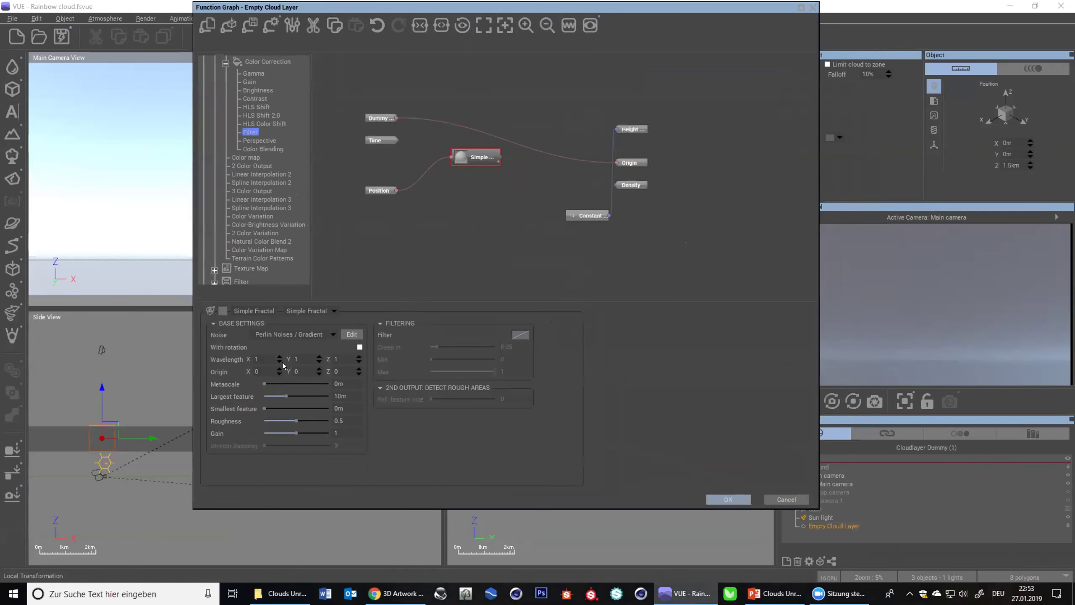
pyautogui.click(267, 359)
pyautogui.write('100')
pyautogui.press('Return')
pyautogui.click(303, 359)
pyautogui.write('100')
pyautogui.click(343, 360)
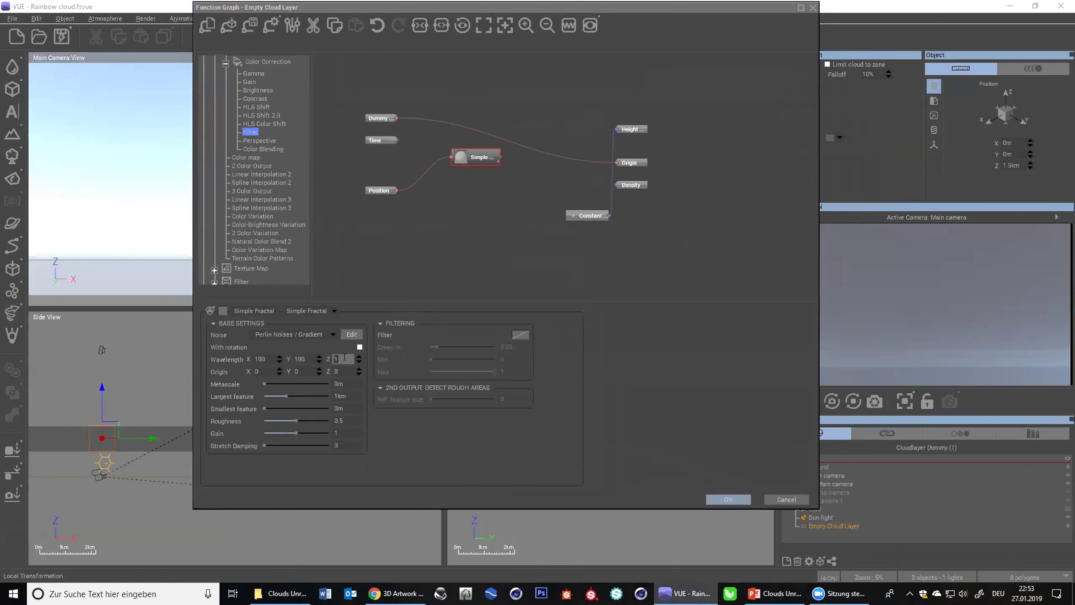
pyautogui.write('100')
pyautogui.press('Return')
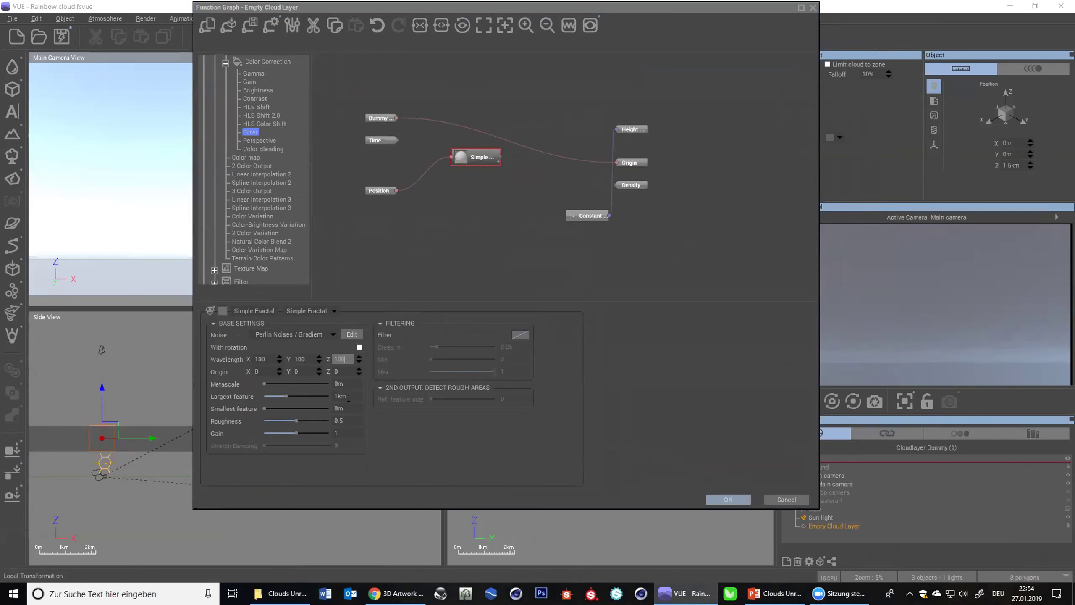
pyautogui.moveTo(302, 414); pyautogui.dragTo(312, 416)
# - Switch the noise to Cellular Voronoi with the Smooth Rounded profile and preview the node
pyautogui.click(330, 335)
pyautogui.moveTo(322, 344)
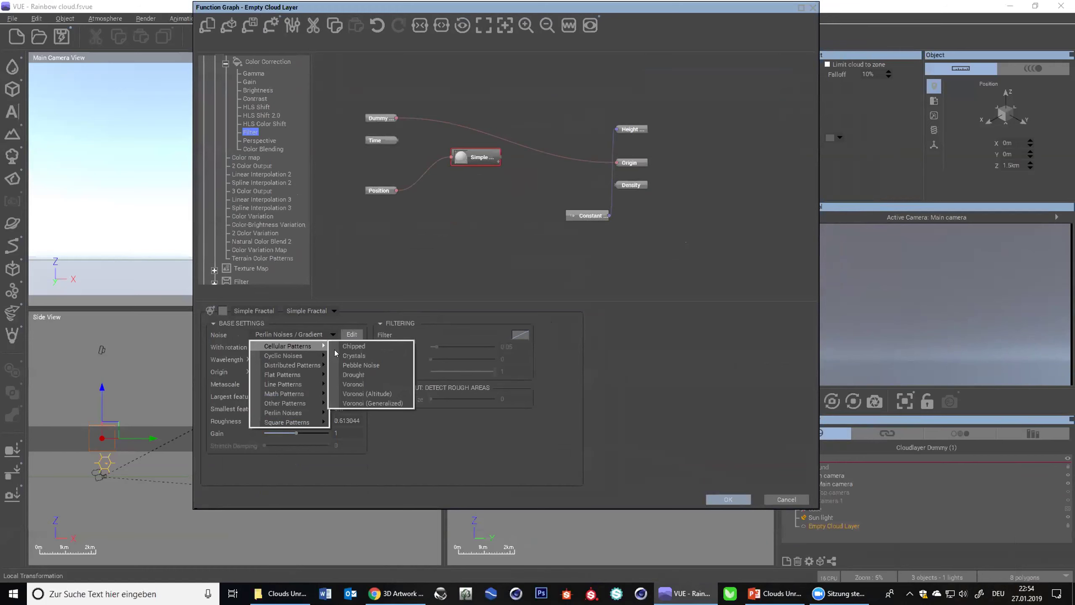
pyautogui.click(351, 393)
pyautogui.click(351, 334)
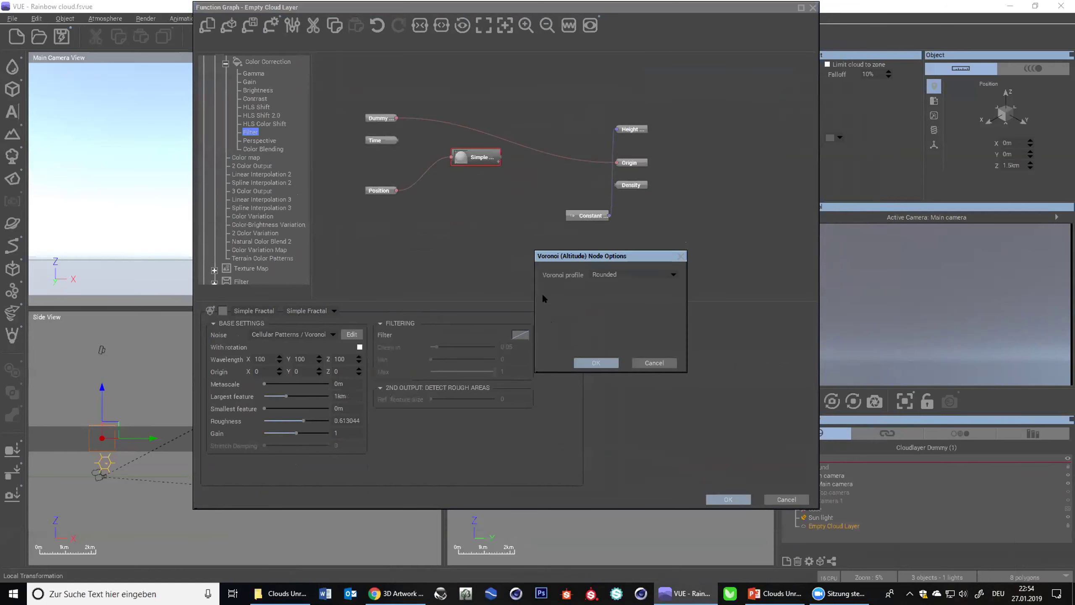
pyautogui.click(609, 274)
pyautogui.click(614, 318)
pyautogui.click(582, 363)
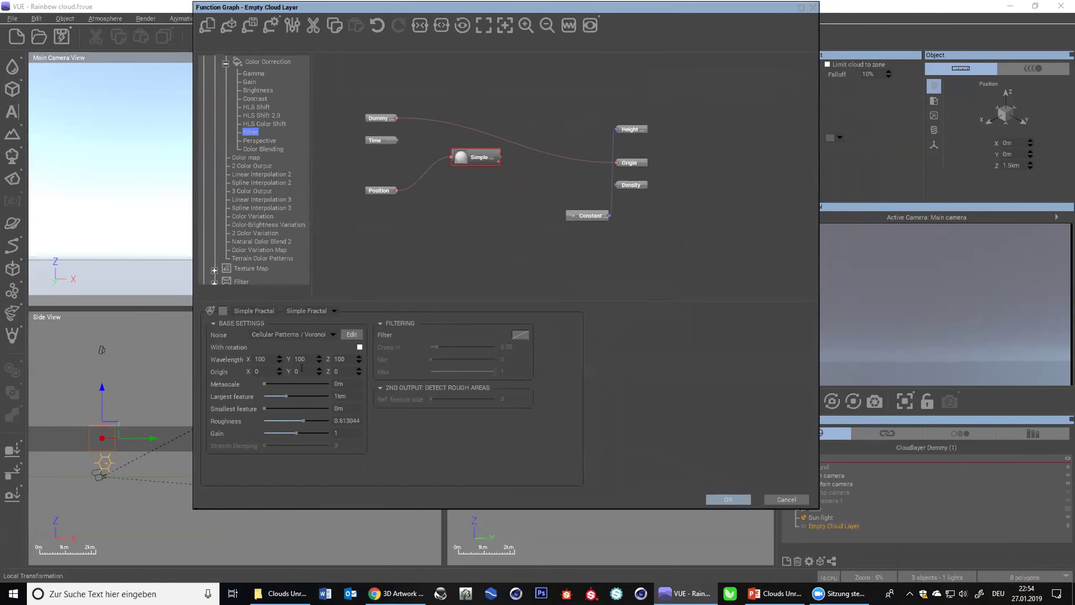
pyautogui.click(568, 25)
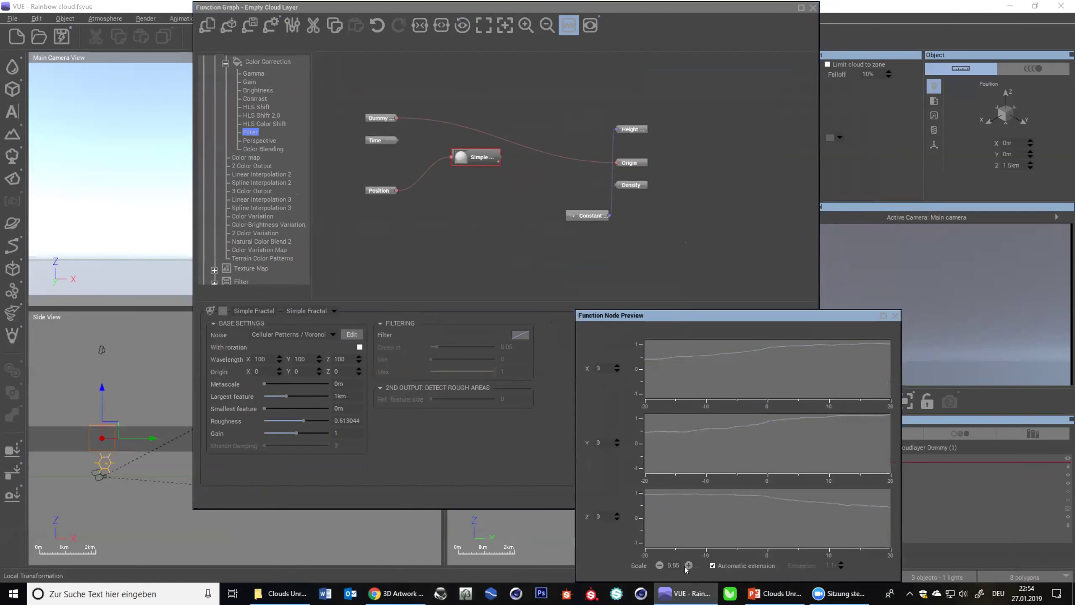
# - Lower the fractal gain to about 0.67 and link Height to the Simple Fractal's Altitude output
pyautogui.click(660, 565)
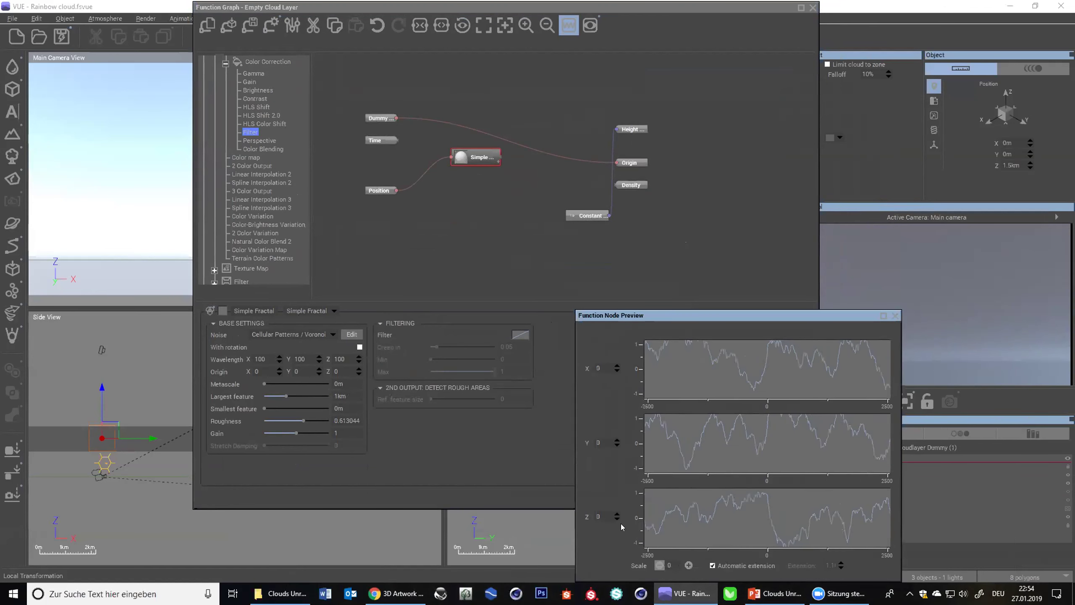
pyautogui.click(295, 432)
pyautogui.moveTo(294, 432); pyautogui.dragTo(286, 432)
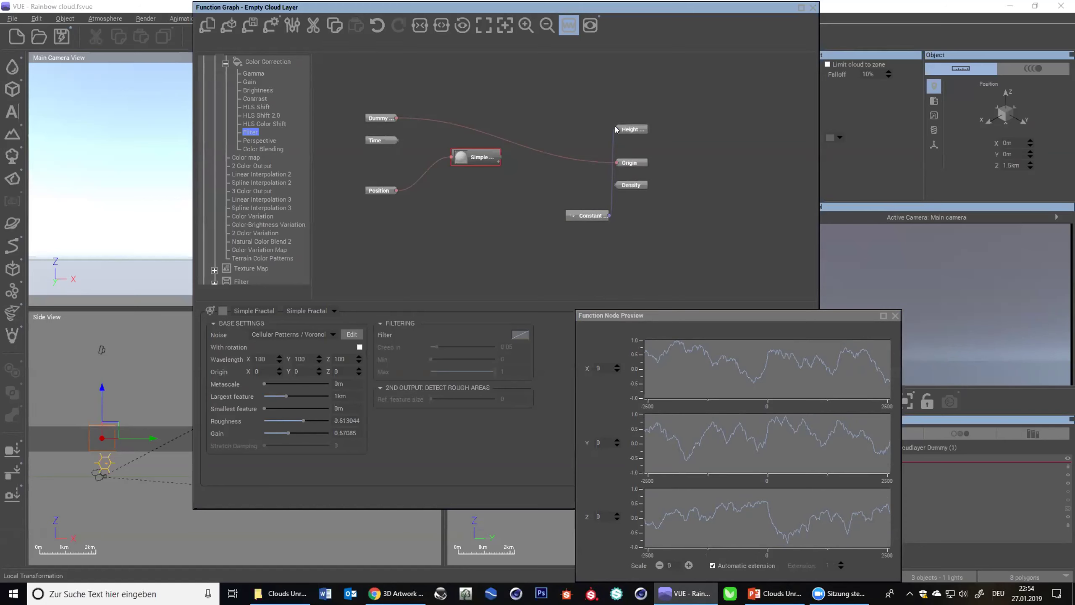
pyautogui.moveTo(616, 130); pyautogui.dragTo(481, 159)
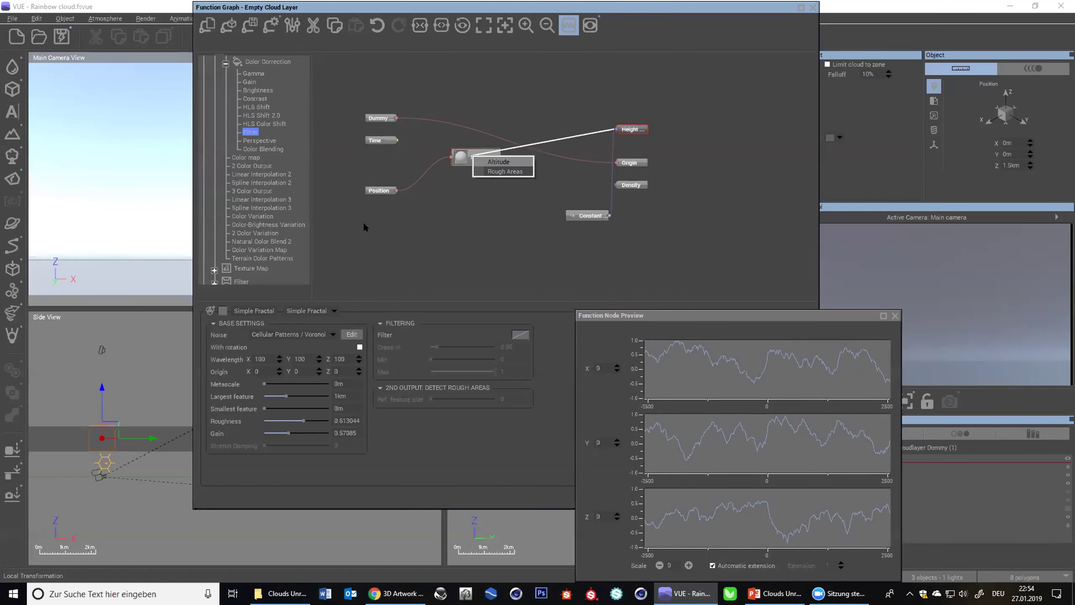
pyautogui.click(491, 162)
# - Set metascale to 2.624 km and gain to about 0.267, then close the node preview
pyautogui.moveTo(264, 384); pyautogui.dragTo(294, 384)
pyautogui.moveTo(290, 433); pyautogui.dragTo(275, 433)
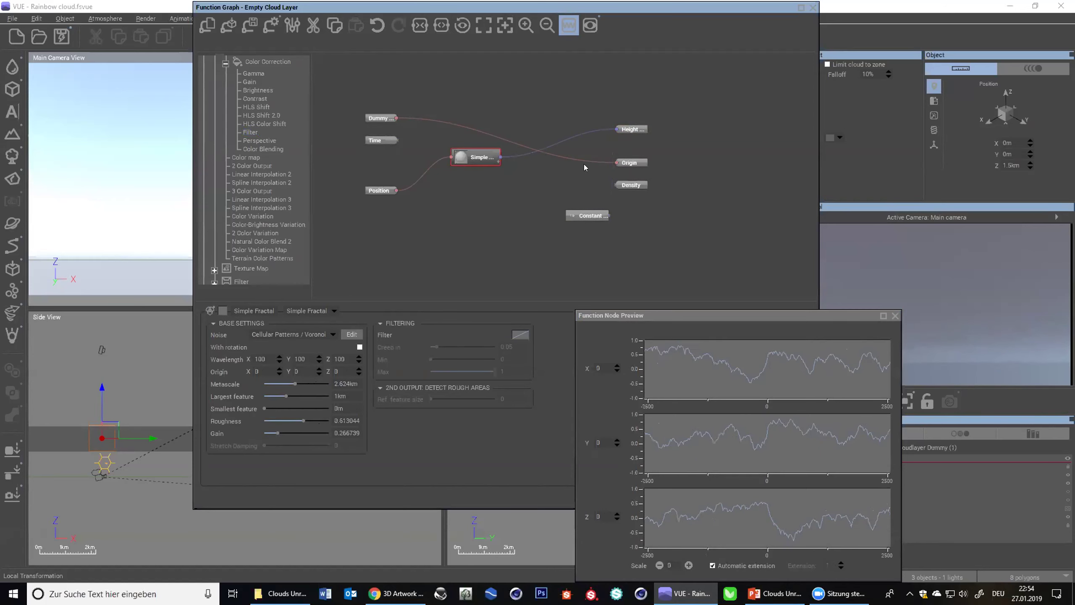
pyautogui.click(895, 315)
pyautogui.moveTo(597, 7); pyautogui.dragTo(646, 245)
# - Link Density modulation to the Simple Fractal's Altitude output and confirm the Function Graph and Atmosphere Editor
pyautogui.moveTo(671, 339); pyautogui.dragTo(671, 341)
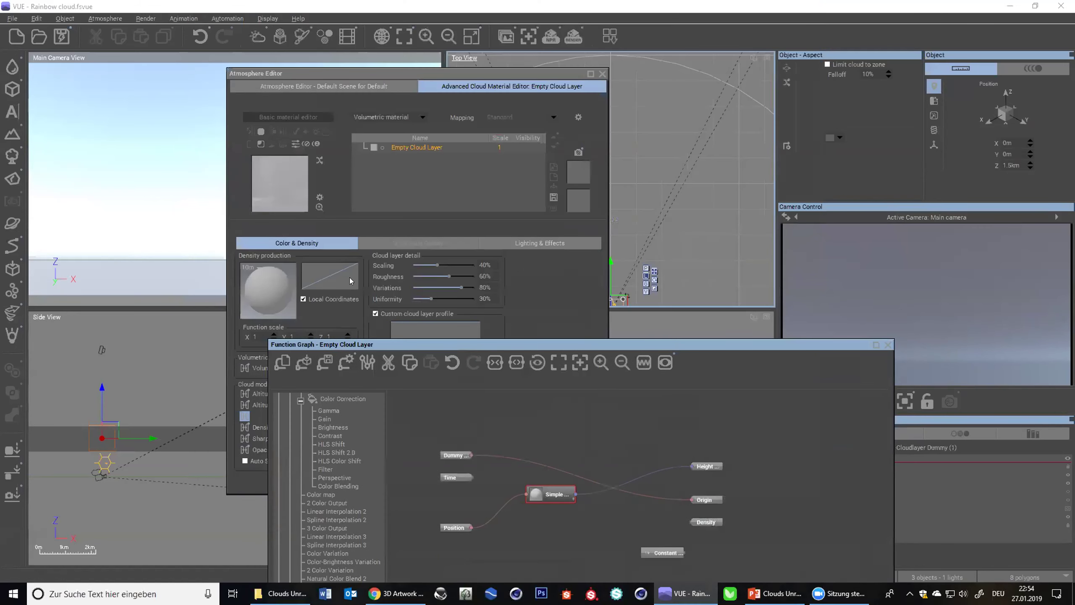
pyautogui.moveTo(348, 76); pyautogui.dragTo(323, 42)
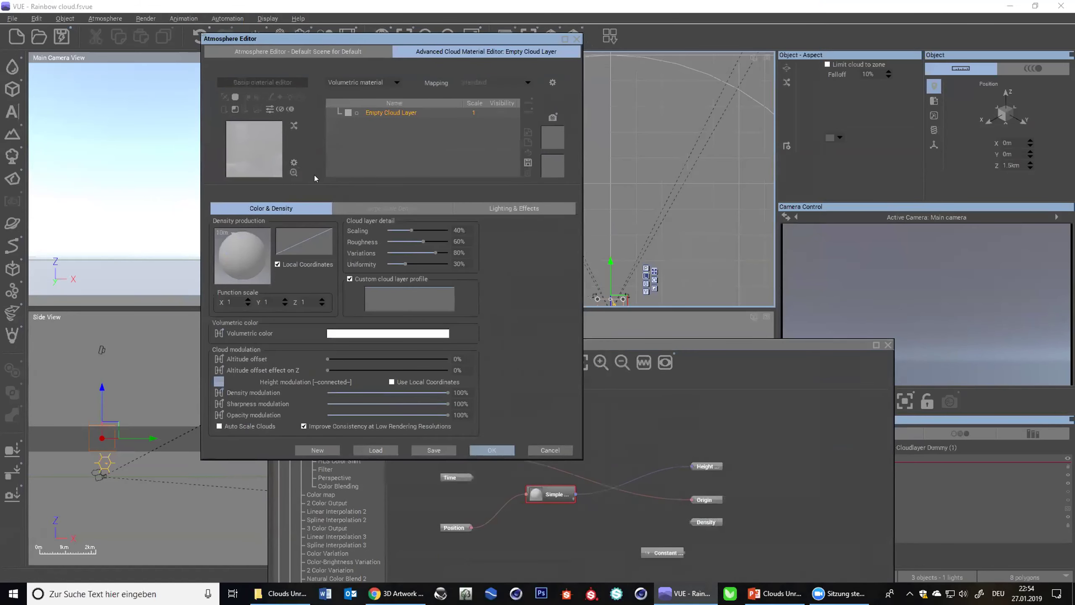
pyautogui.click(219, 393)
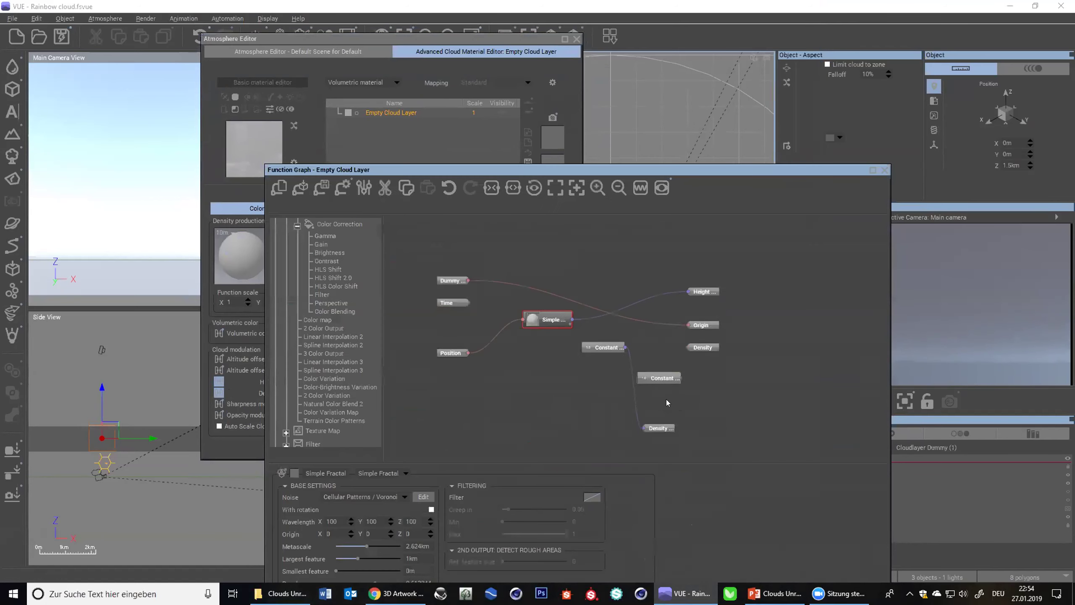
pyautogui.moveTo(639, 424); pyautogui.dragTo(576, 324)
pyautogui.click(588, 324)
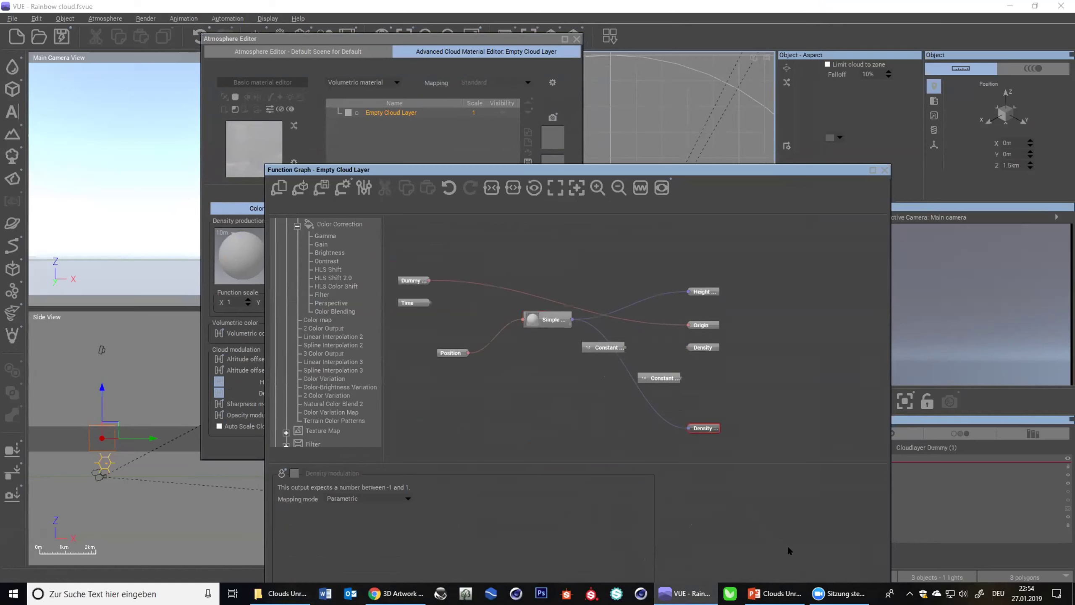
pyautogui.click(766, 505)
pyautogui.click(513, 451)
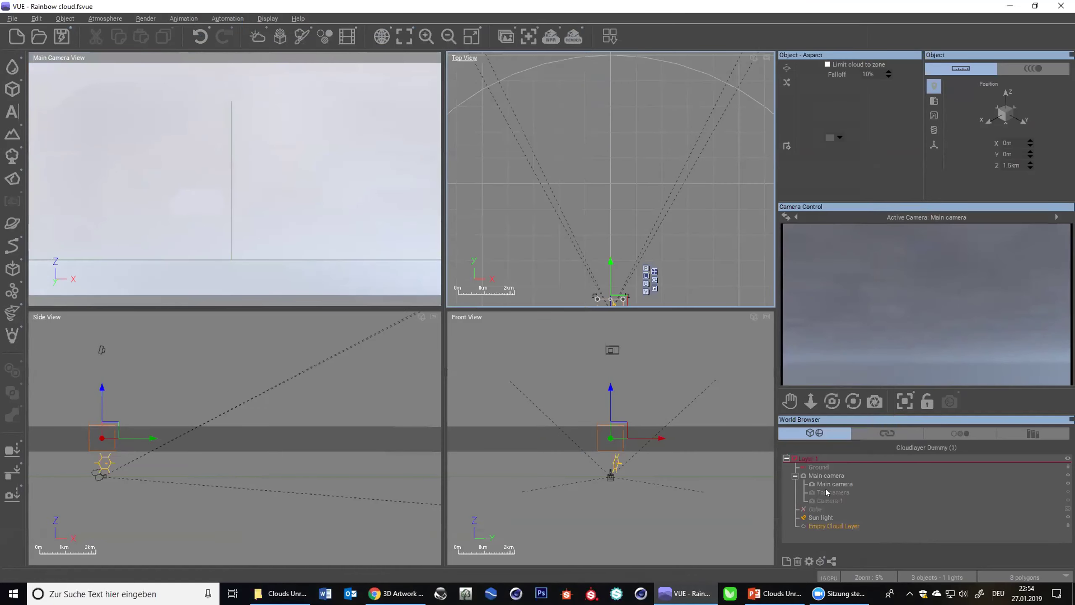
# - Make Camera 1 the active camera and select the Empty Cloud Layer in the World Browser
pyautogui.click(827, 493)
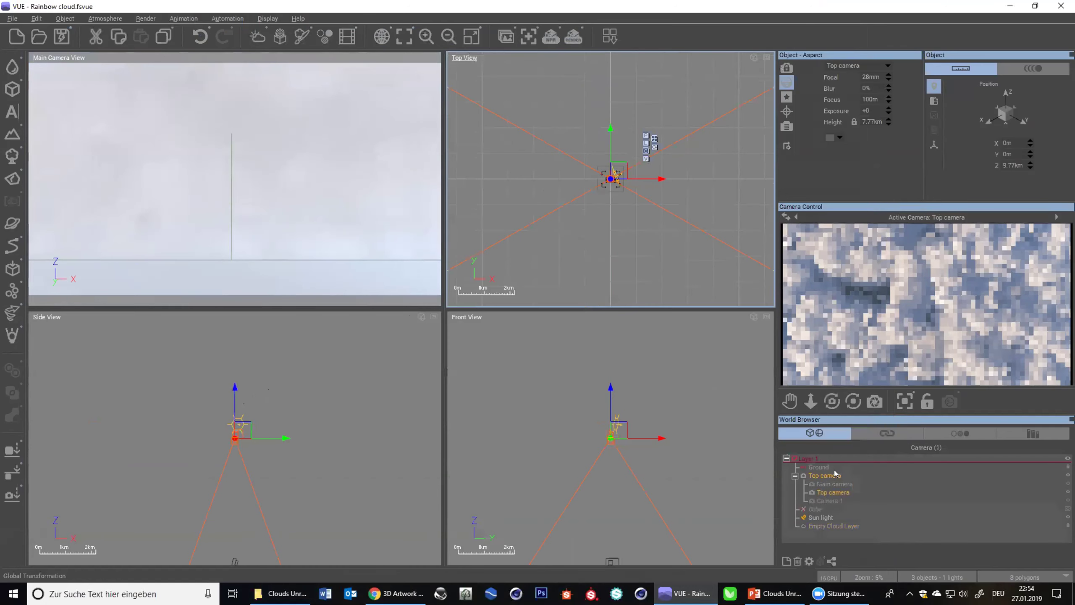
pyautogui.click(830, 501)
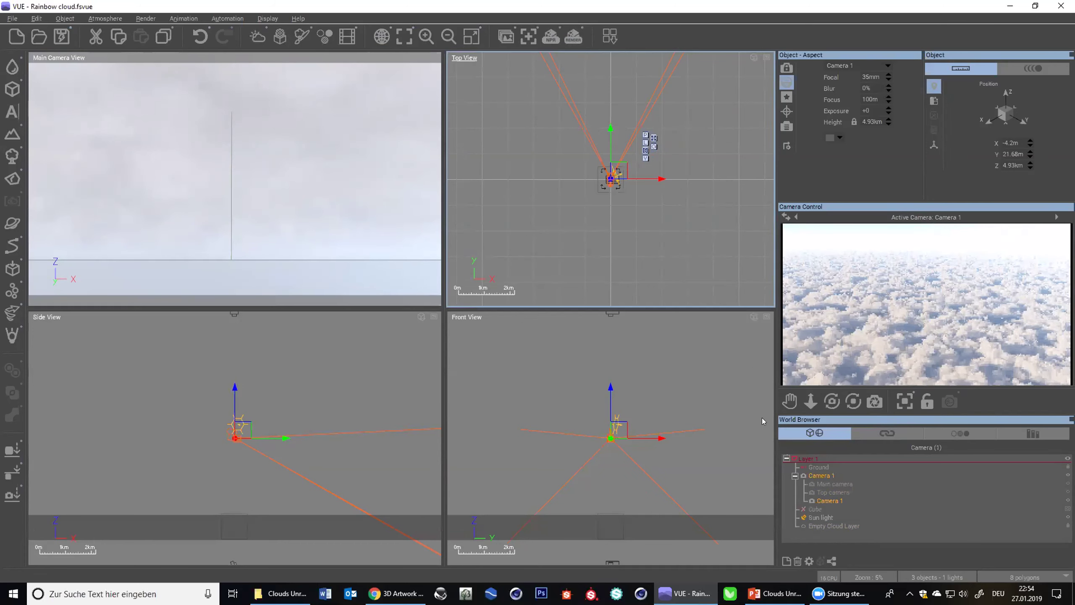
pyautogui.click(822, 526)
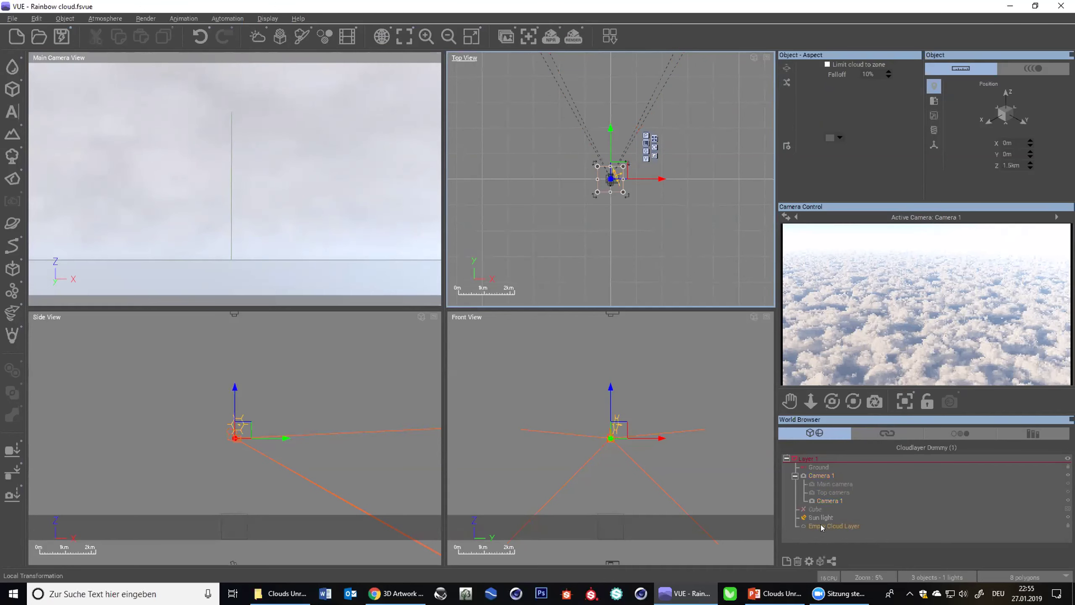
# - Open the Function Graph behind the Empty Cloud Layer's Density modulation using Go to function
pyautogui.click(256, 35)
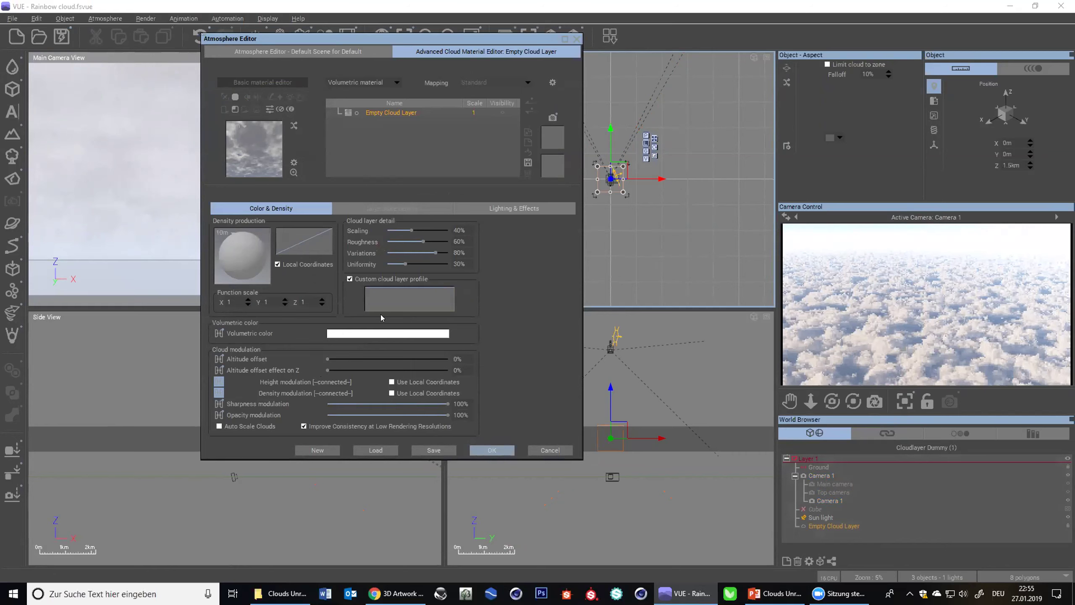
pyautogui.rightClick(219, 392)
pyautogui.click(254, 407)
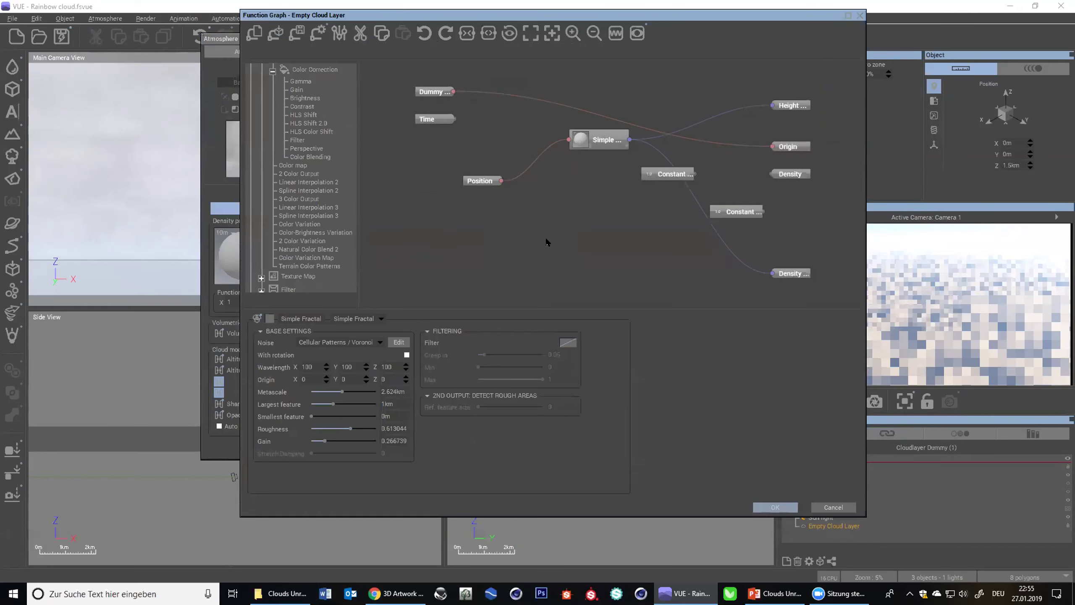
pyautogui.moveTo(583, 206); pyautogui.dragTo(546, 209, button='right')
pyautogui.rightClick(623, 215)
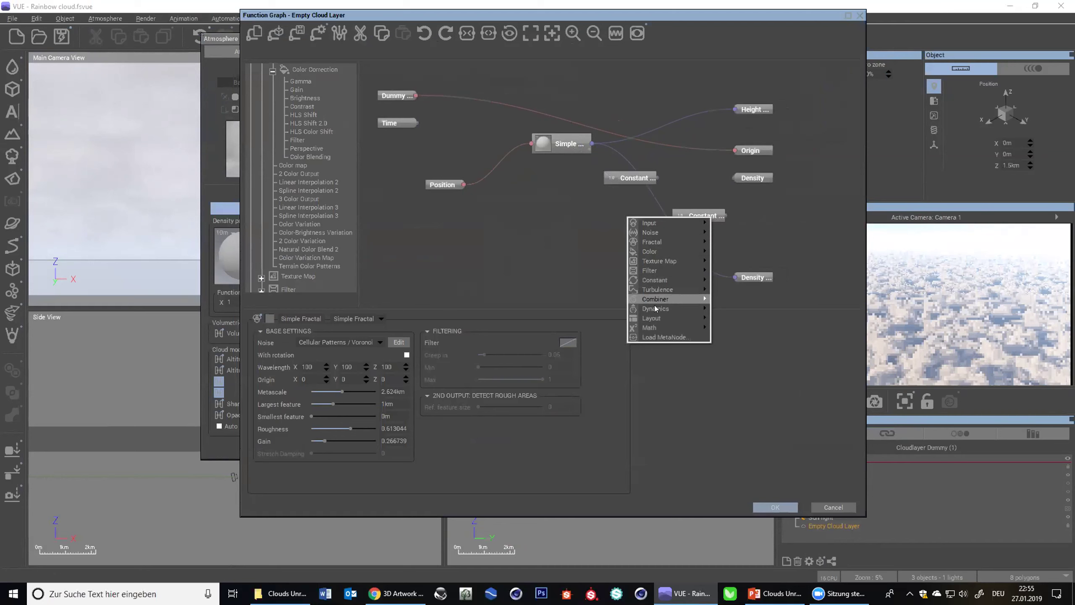
# - Add a Combiner > Area Demarcation node and link Position into it
pyautogui.moveTo(655, 299)
pyautogui.click(755, 325)
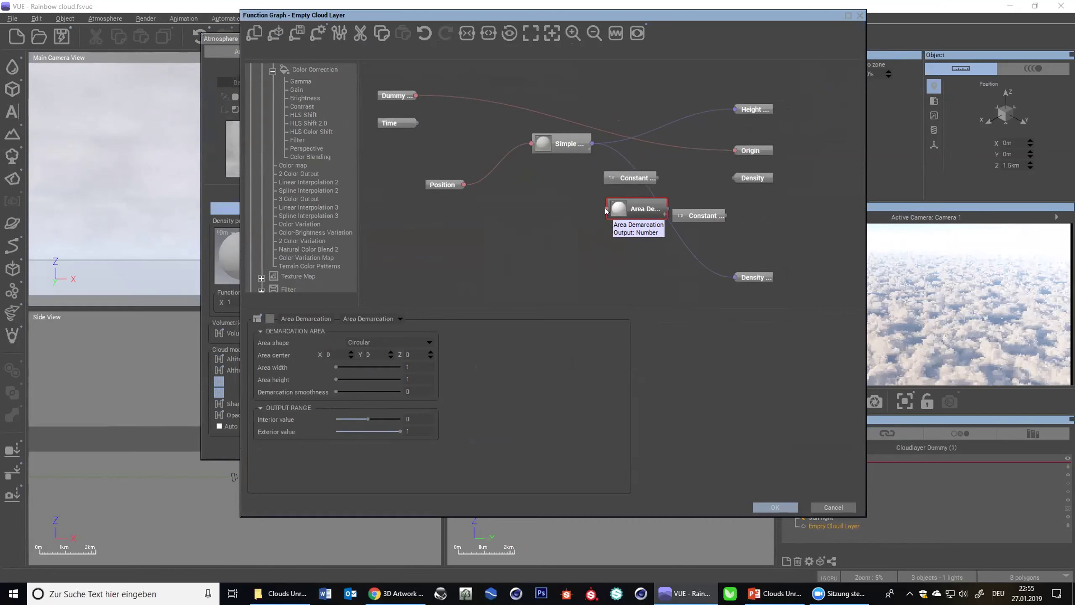
pyautogui.rightClick(511, 213)
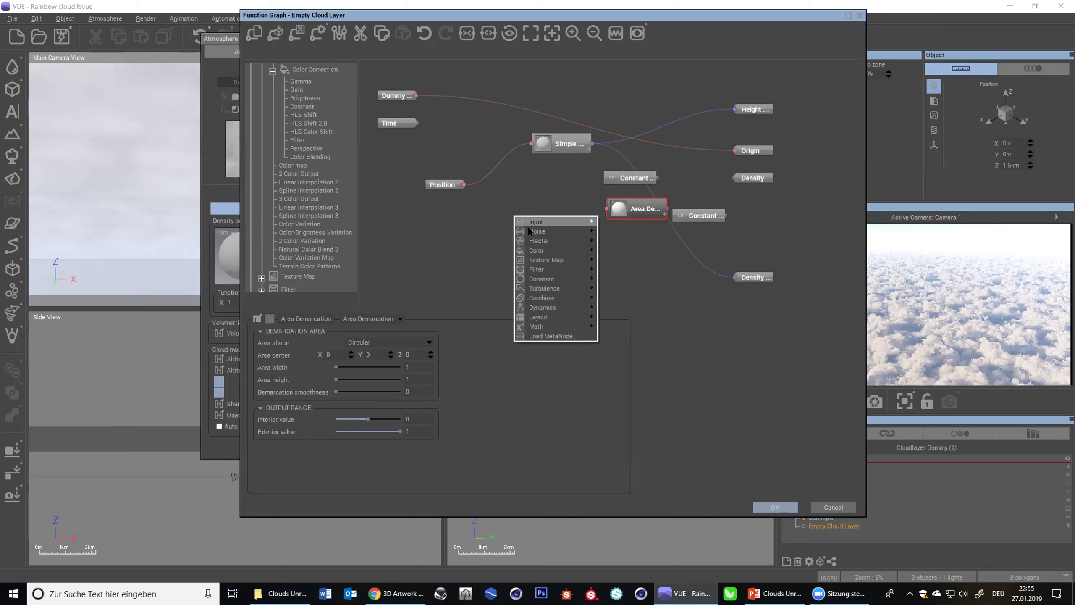
pyautogui.moveTo(542, 264)
pyautogui.press('Escape')
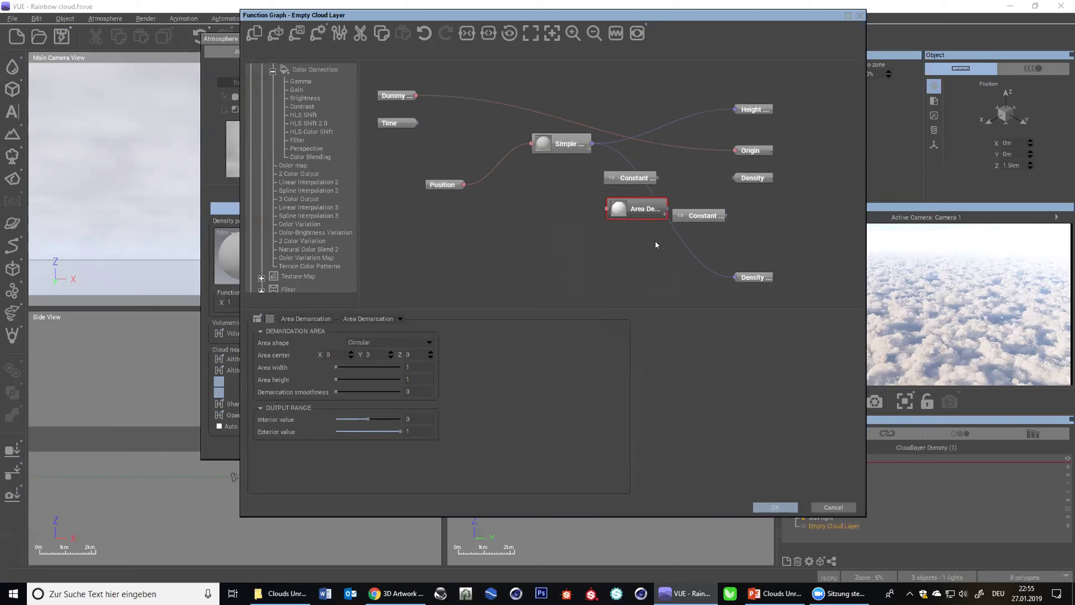
pyautogui.moveTo(605, 209); pyautogui.dragTo(464, 185)
pyautogui.moveTo(643, 209); pyautogui.dragTo(633, 213)
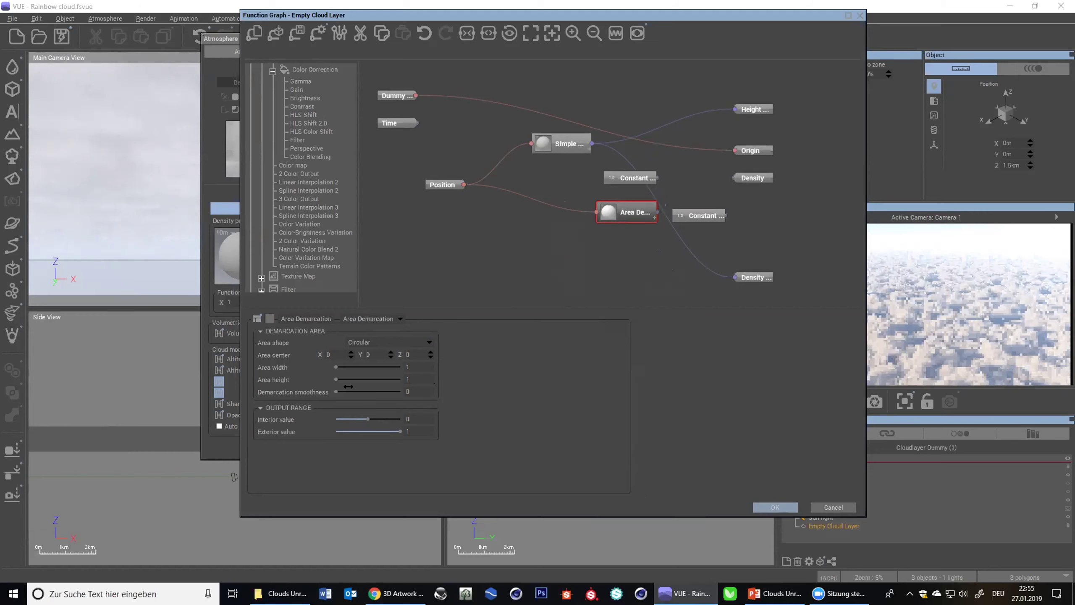
# - Set the demarcation area to 2500 × 2500 with smoothness 1
pyautogui.click(421, 365)
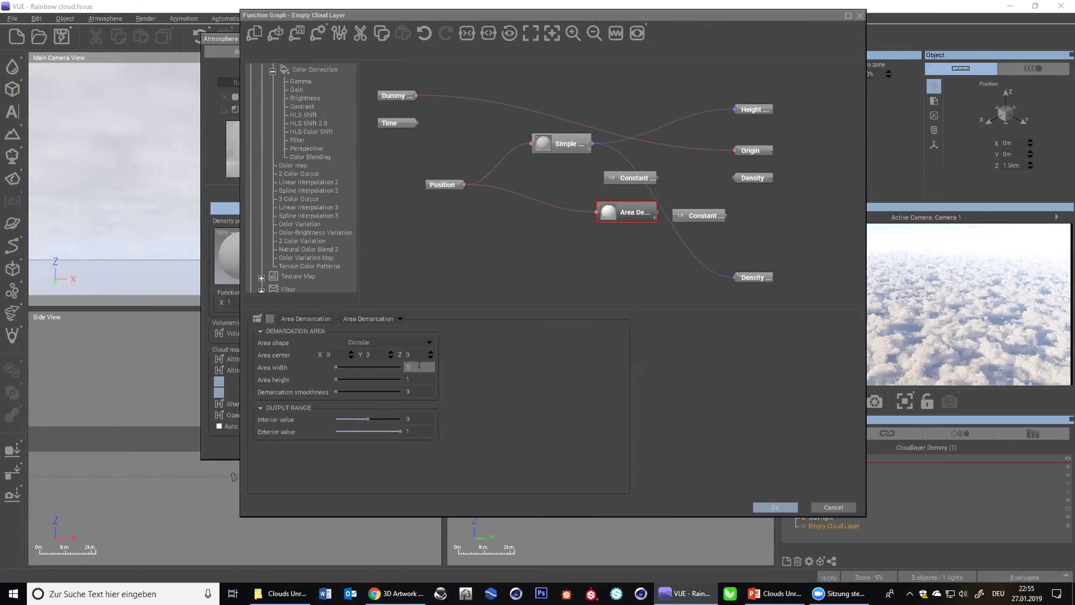
pyautogui.moveTo(364, 391); pyautogui.dragTo(460, 389)
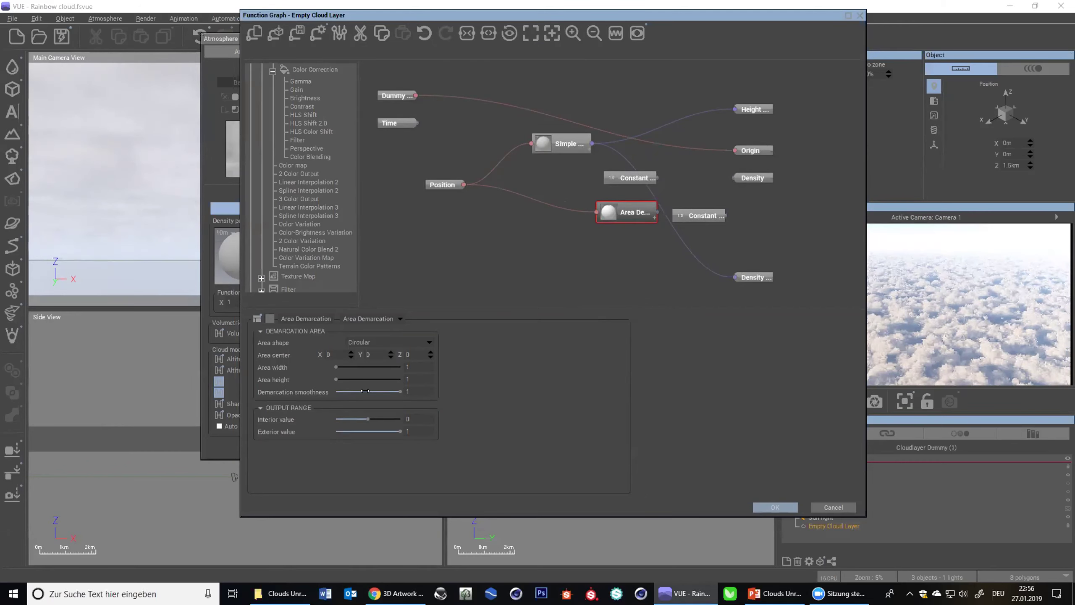
pyautogui.click(408, 365)
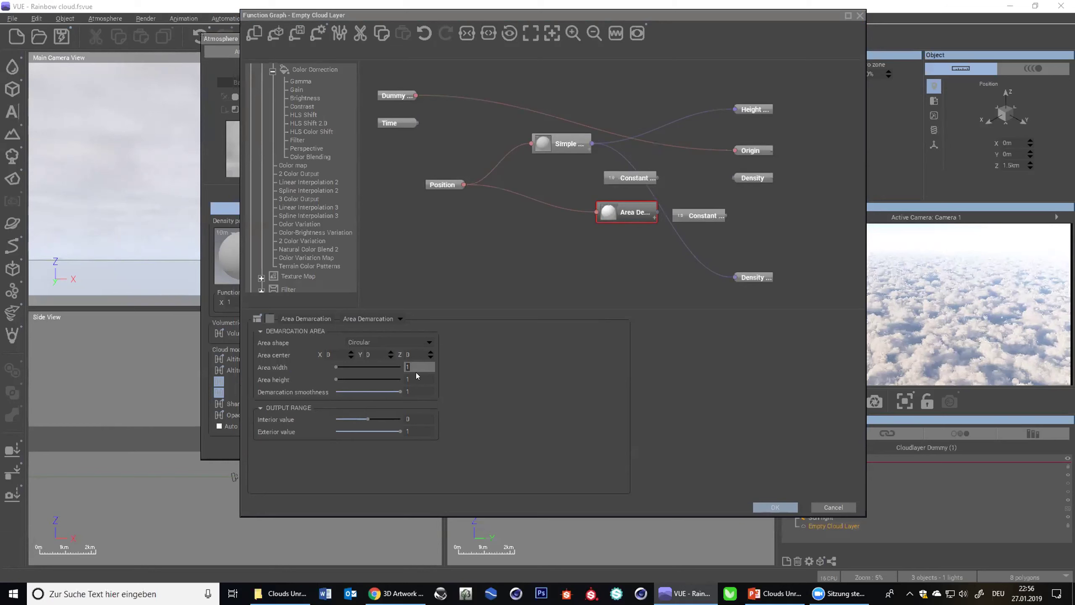
pyautogui.write('2500')
pyautogui.click(415, 379)
pyautogui.write('2500')
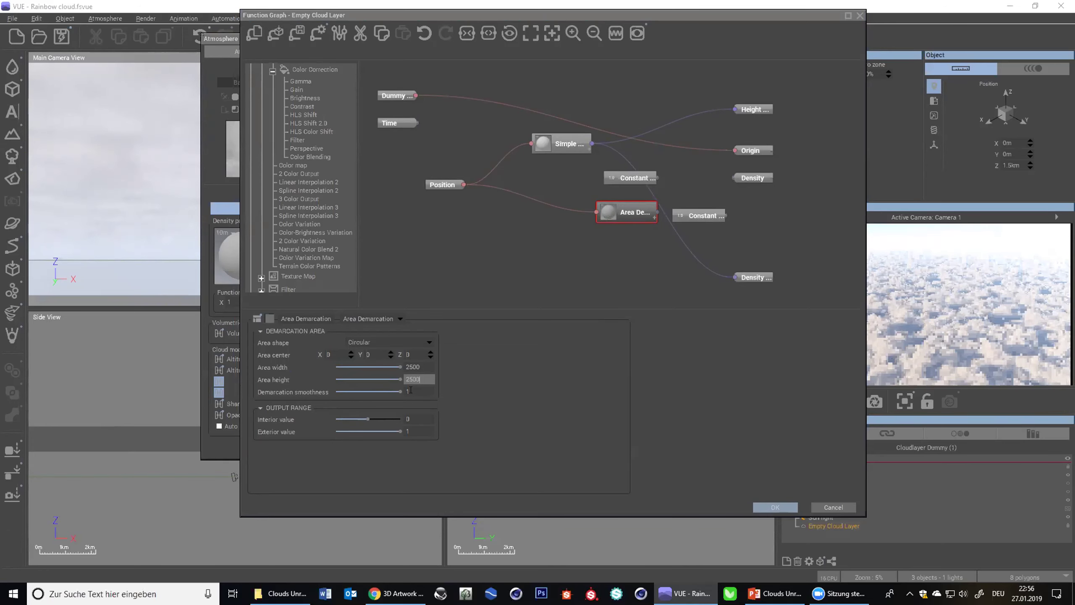
# - Feed the Simple fractal into Interior, set Exterior to -1, and drive Density and Height from the demarcation
pyautogui.moveTo(634, 210); pyautogui.dragTo(800, 158)
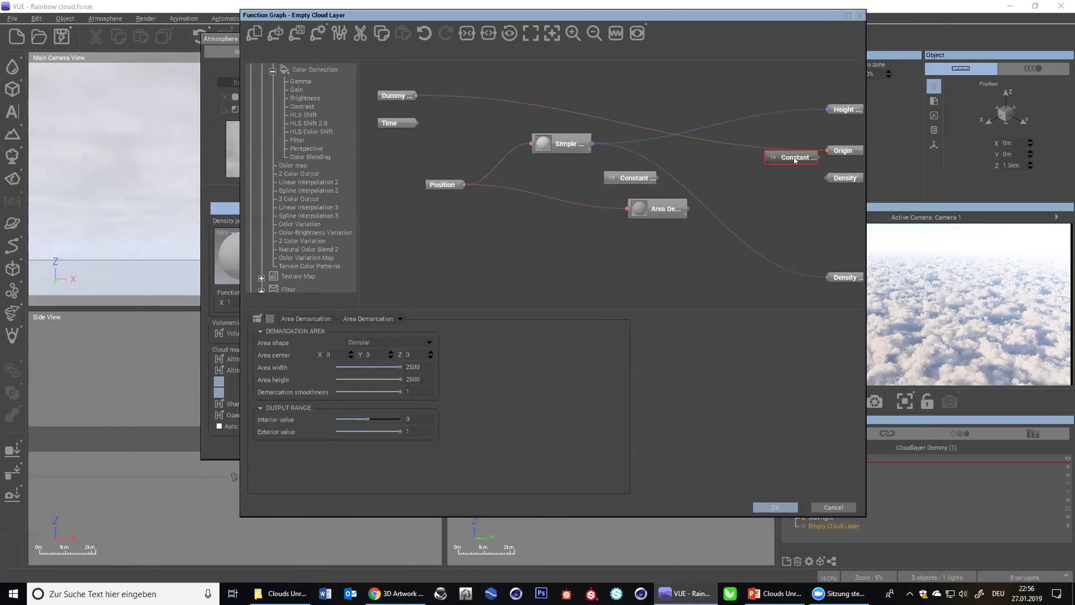
pyautogui.click(683, 215)
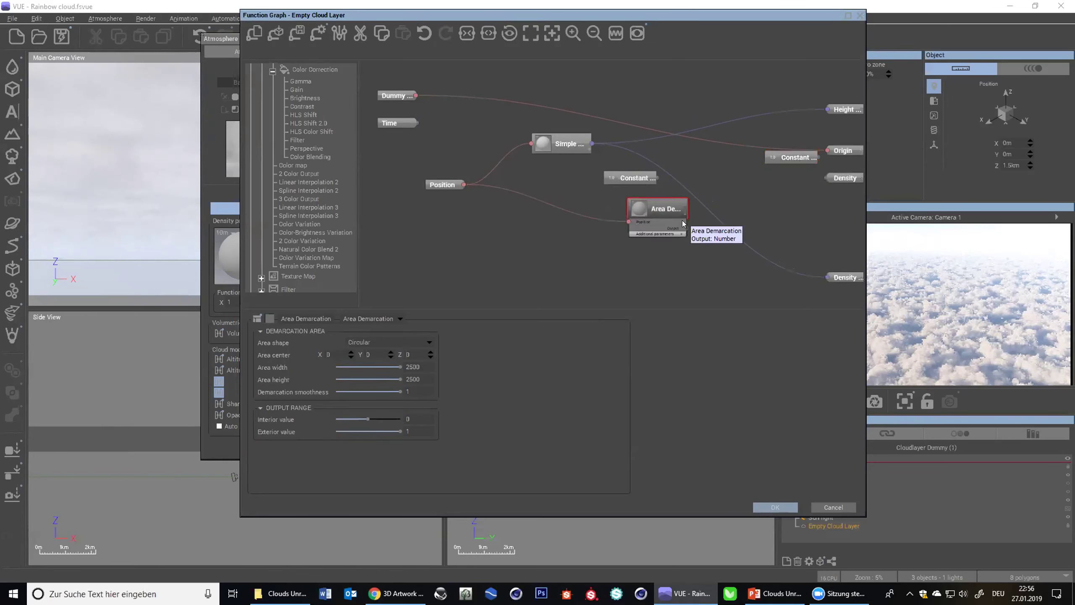
pyautogui.click(682, 234)
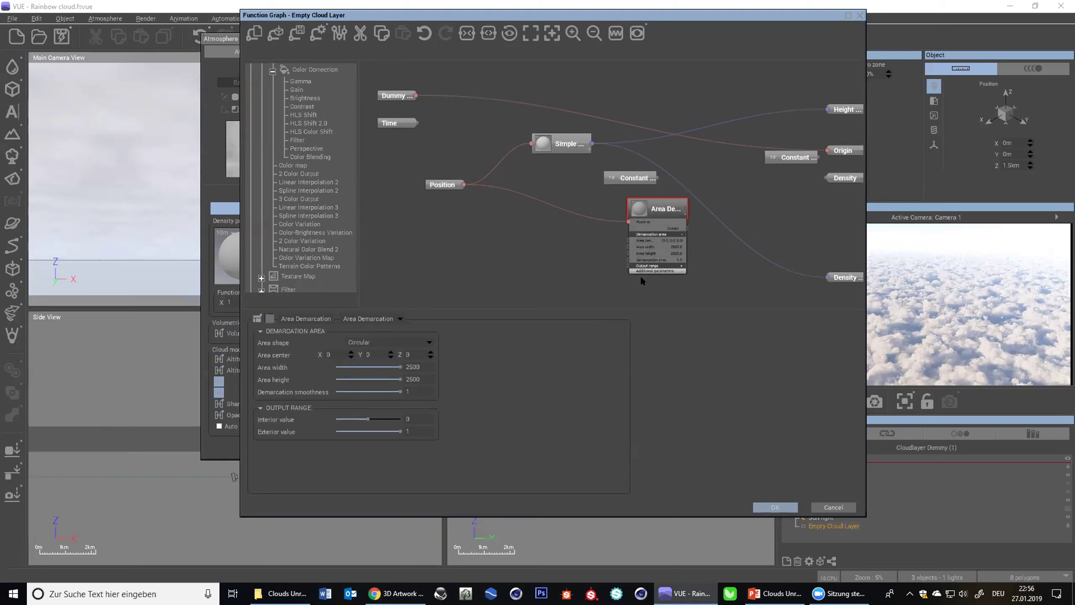
pyautogui.click(682, 266)
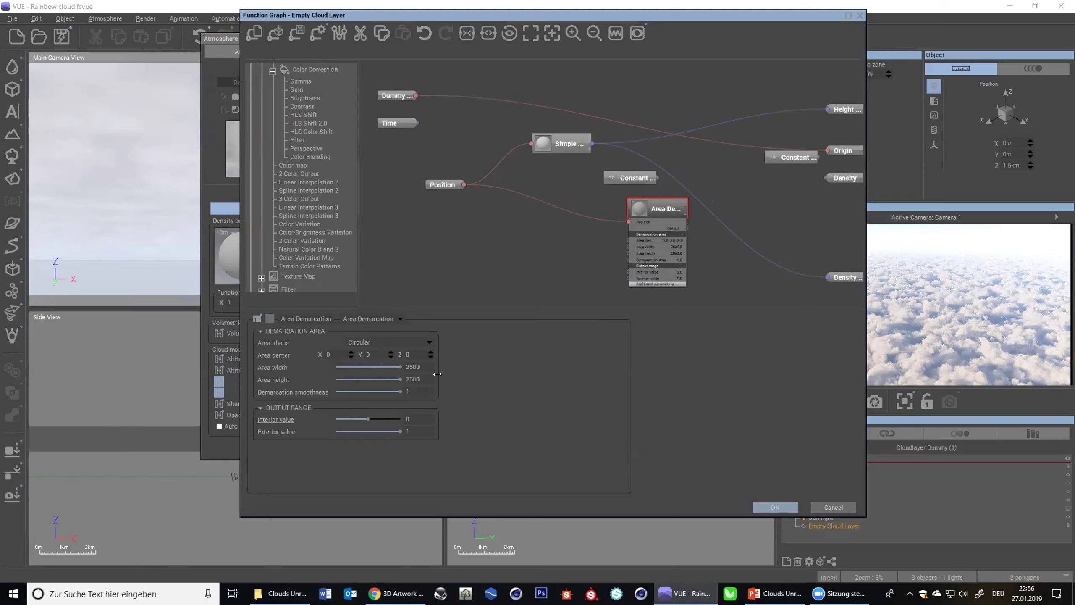
pyautogui.moveTo(630, 273); pyautogui.dragTo(592, 144)
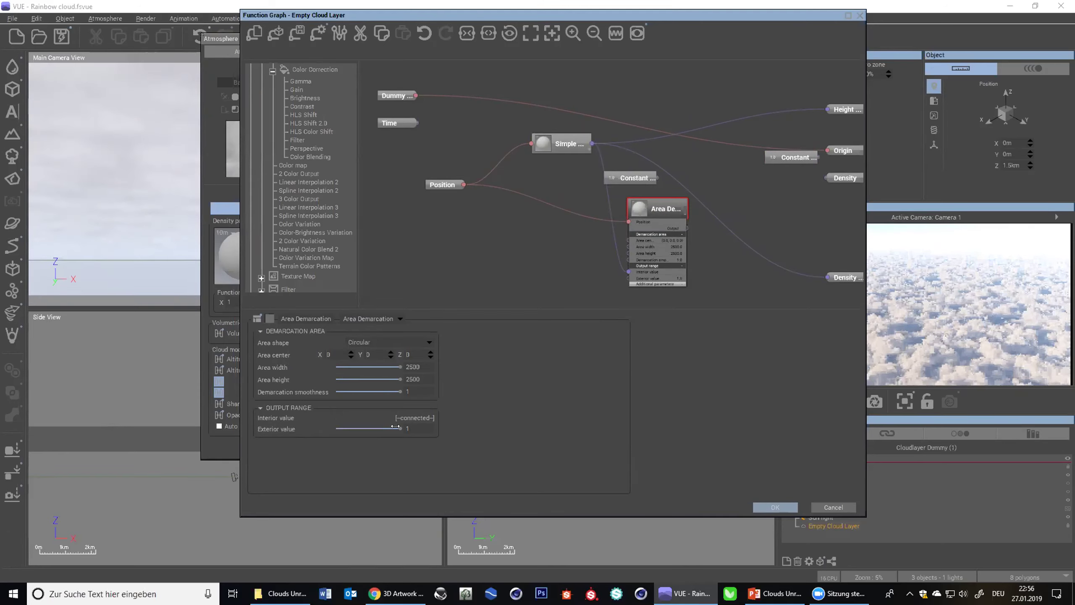
pyautogui.moveTo(354, 422); pyautogui.dragTo(334, 424)
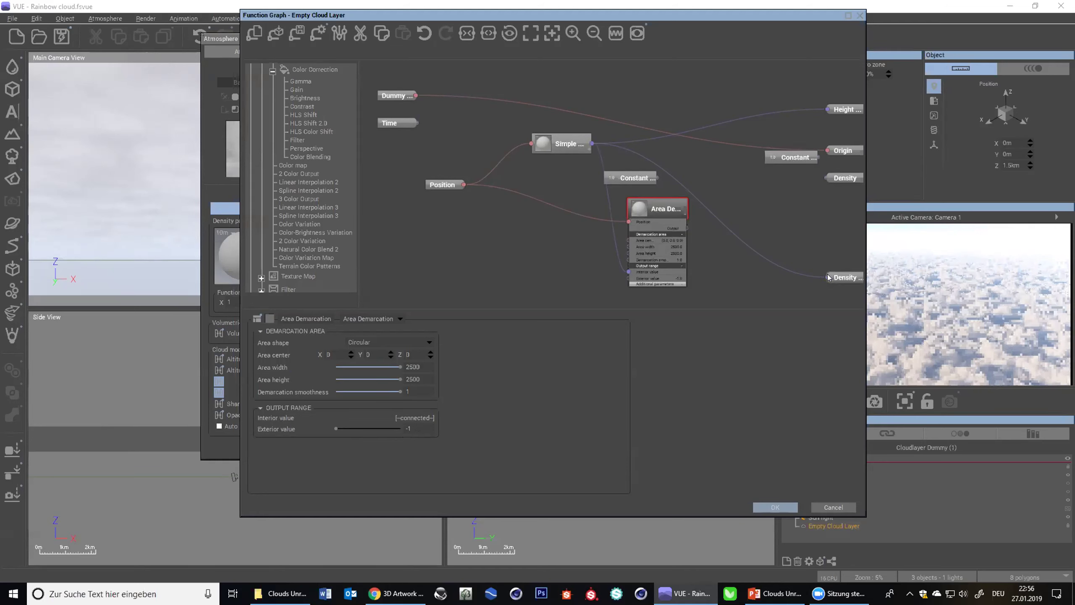
pyautogui.moveTo(828, 276); pyautogui.dragTo(686, 228)
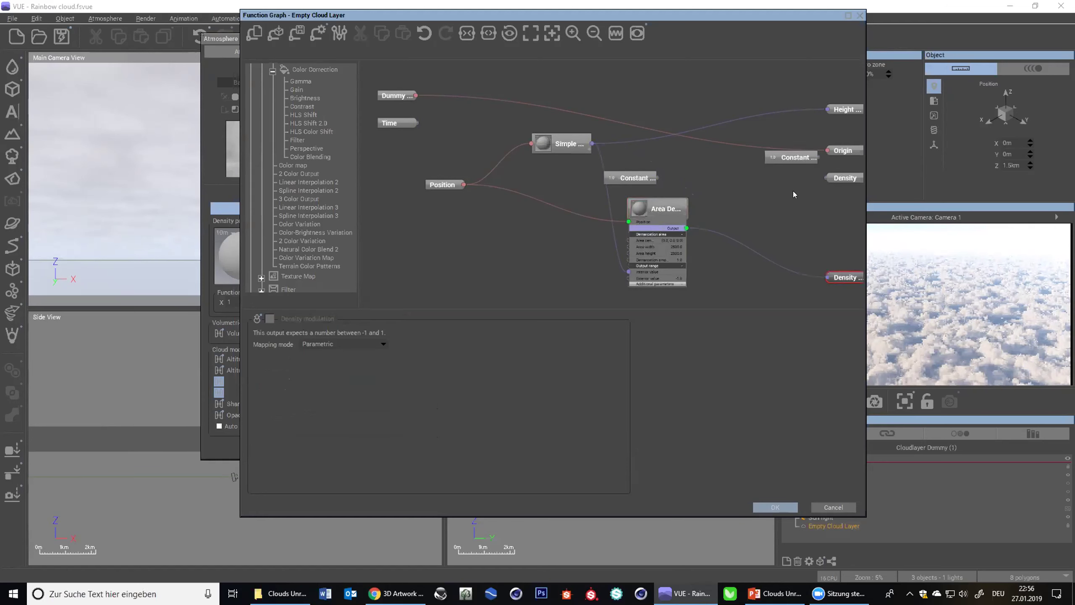
pyautogui.moveTo(828, 109); pyautogui.dragTo(685, 229)
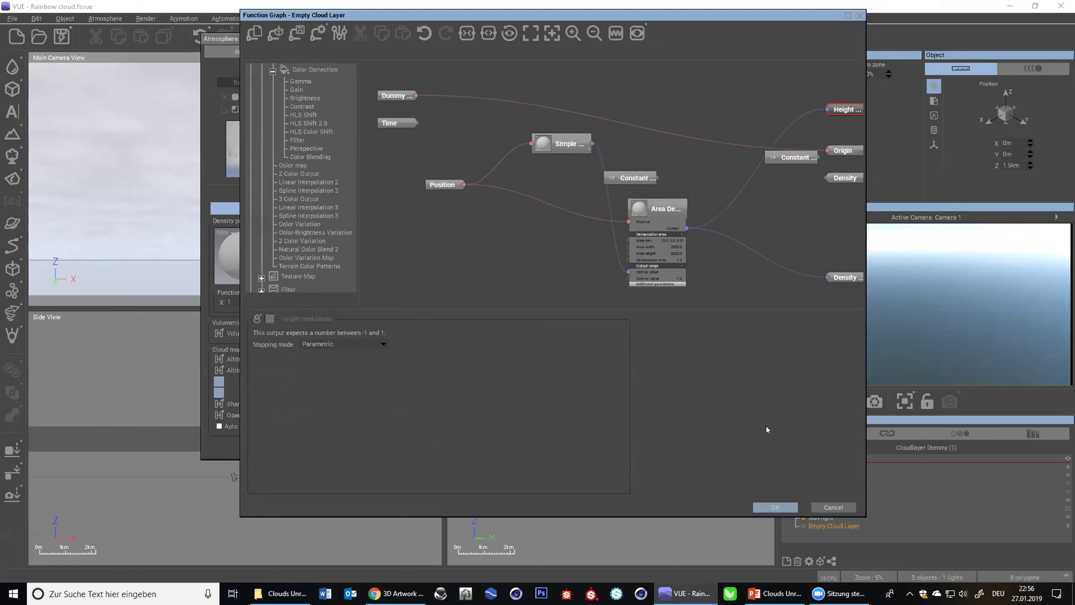
pyautogui.click(649, 213)
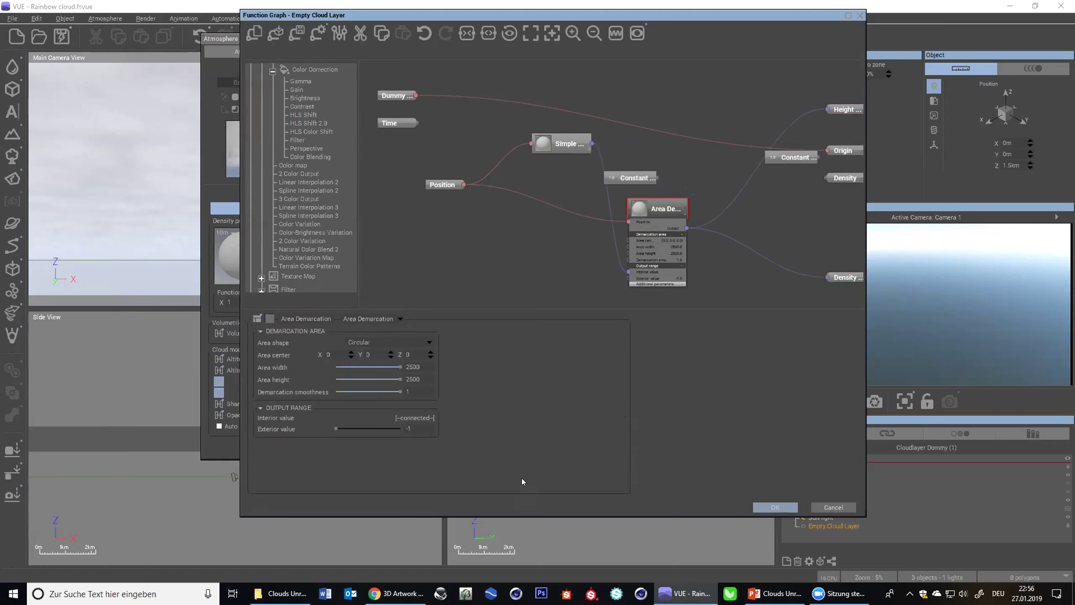
pyautogui.click(772, 506)
# - Accept the graph and enable Use Local Coordinates for both height and density modulation
pyautogui.click(834, 484)
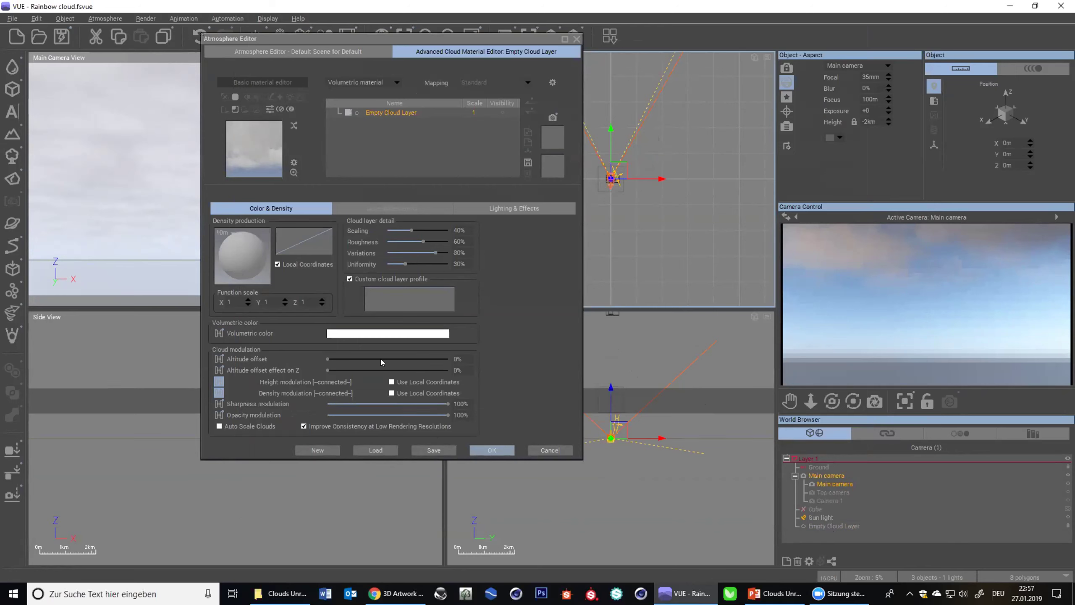
pyautogui.click(391, 381)
pyautogui.click(391, 393)
pyautogui.rightClick(217, 233)
pyautogui.click(244, 238)
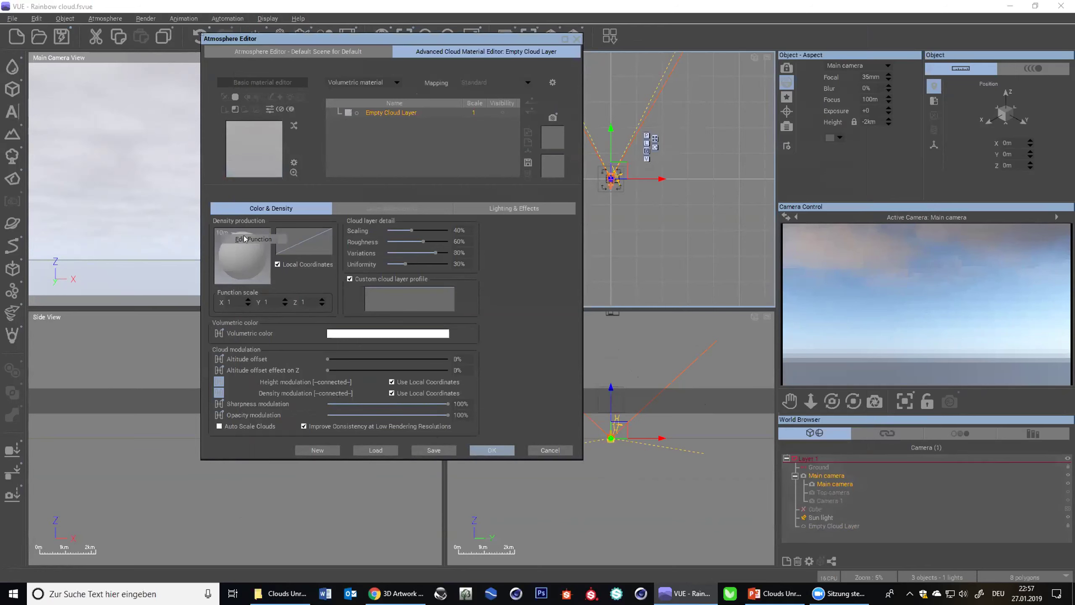
# - Add a Multiply Inputs node, then delete it after an incompatible-input warning
pyautogui.rightClick(498, 202)
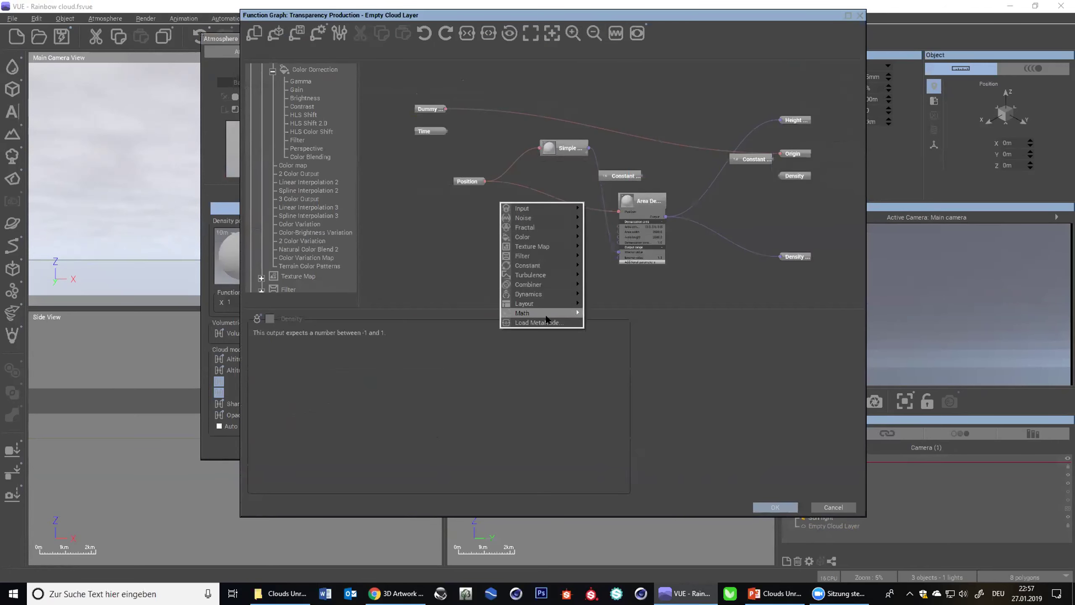
pyautogui.moveTo(547, 313)
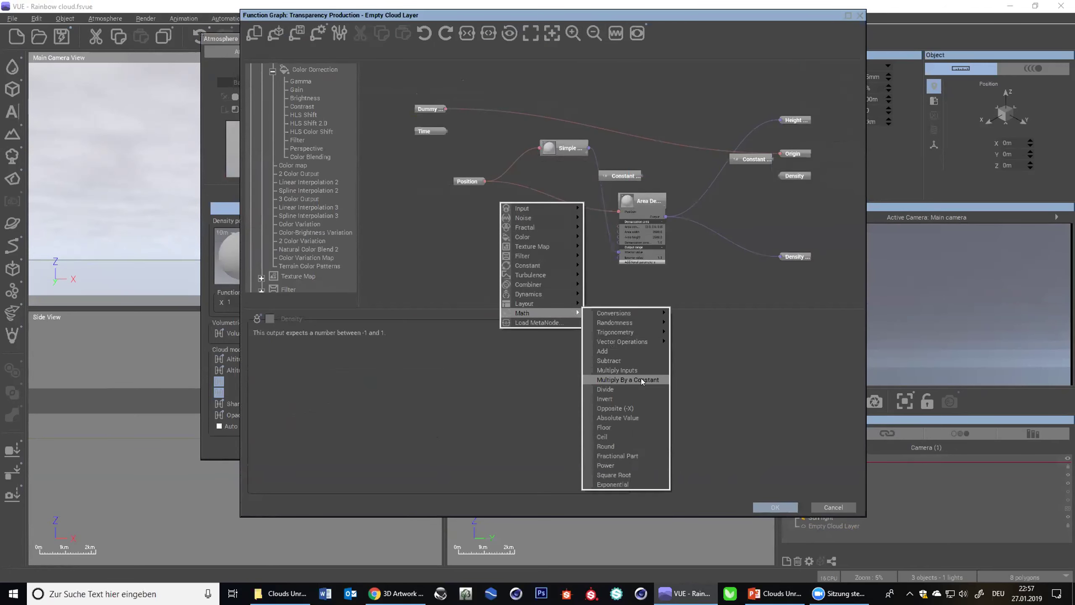
pyautogui.click(630, 370)
pyautogui.moveTo(486, 196); pyautogui.dragTo(533, 212)
pyautogui.click(588, 314)
pyautogui.press('Delete')
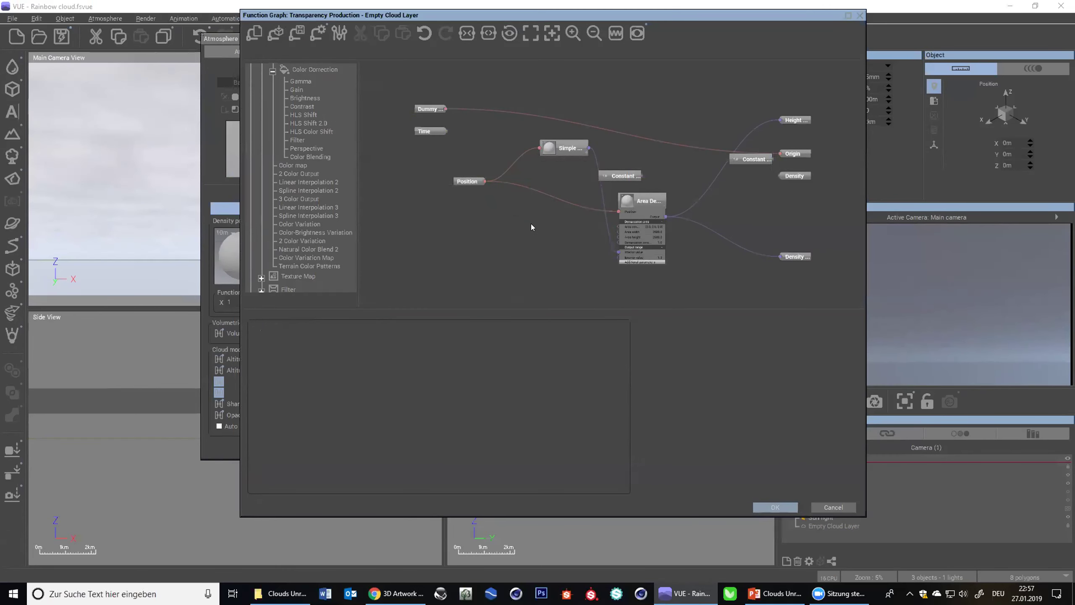
# - Add a new Multiply node and switch it to Multiply By a Constant
pyautogui.rightClick(531, 223)
pyautogui.moveTo(586, 335)
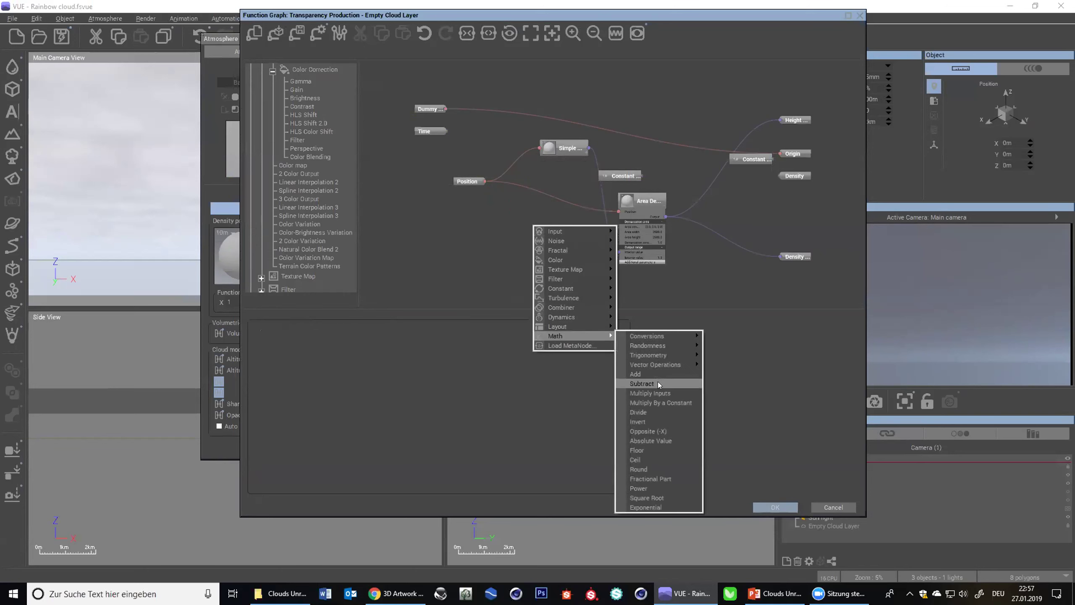
pyautogui.click(650, 393)
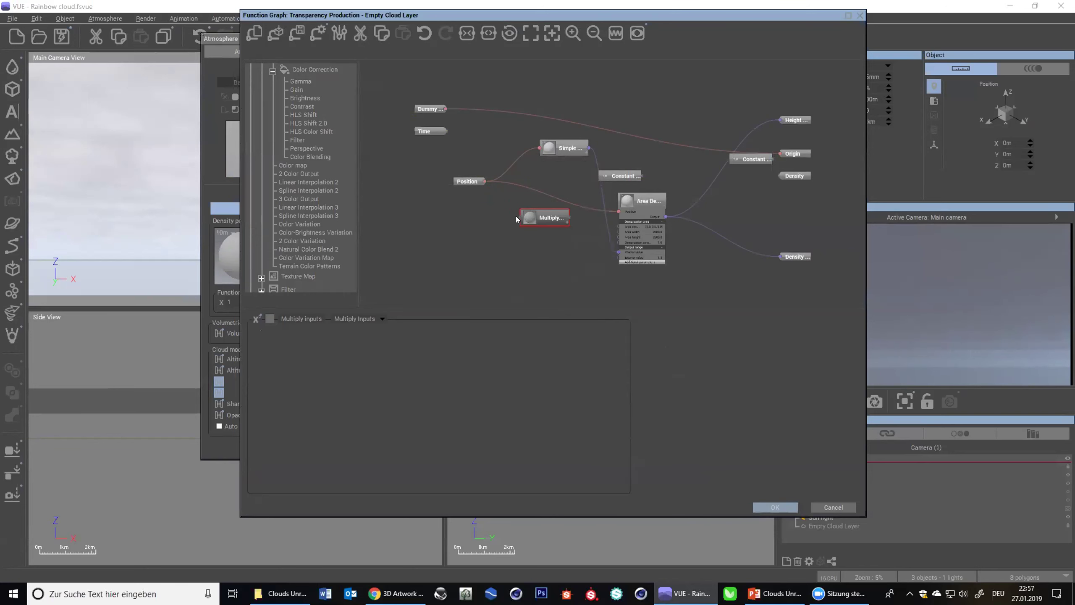
pyautogui.click(367, 318)
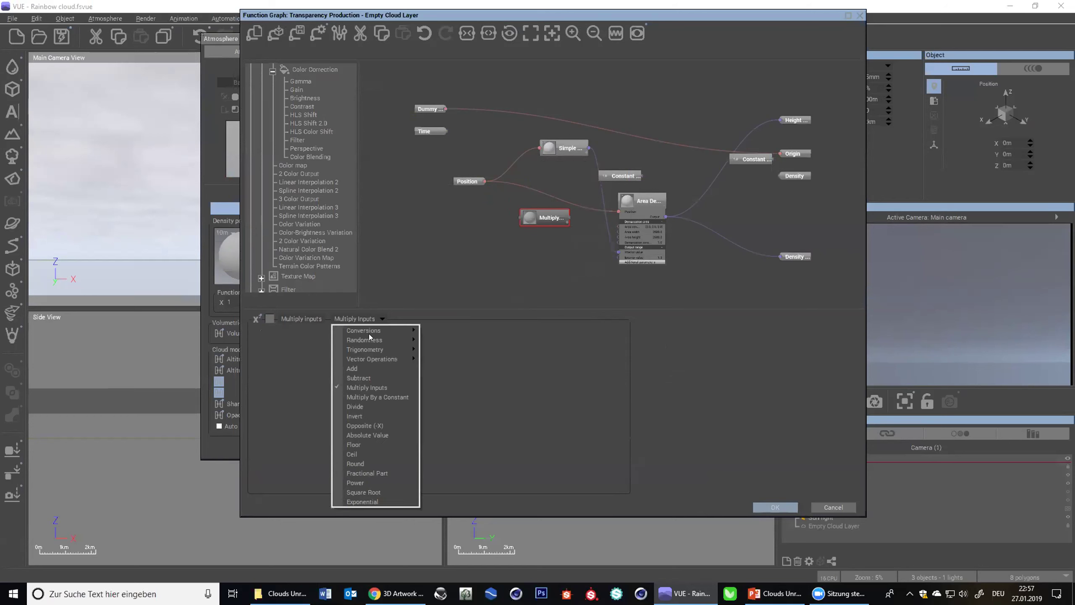
pyautogui.click(363, 397)
# - Multiply Position by 2000, feed the result into the Simple Fractal, and close the graph
pyautogui.moveTo(523, 220); pyautogui.dragTo(485, 181)
pyautogui.doubleClick(370, 332)
pyautogui.write('2')
pyautogui.press('Return')
pyautogui.write('000')
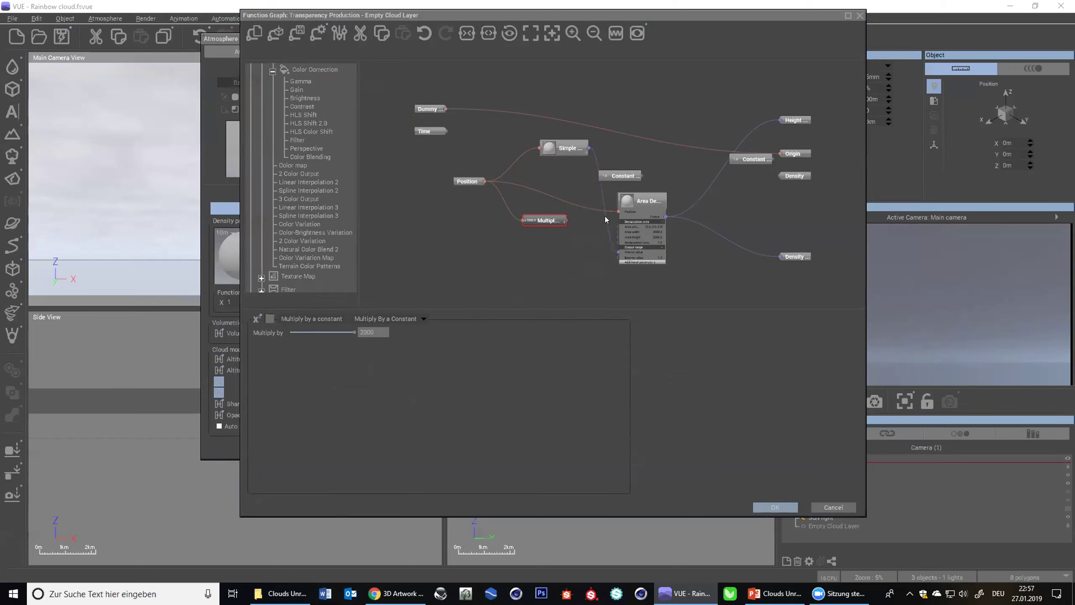
pyautogui.moveTo(538, 150); pyautogui.dragTo(566, 220)
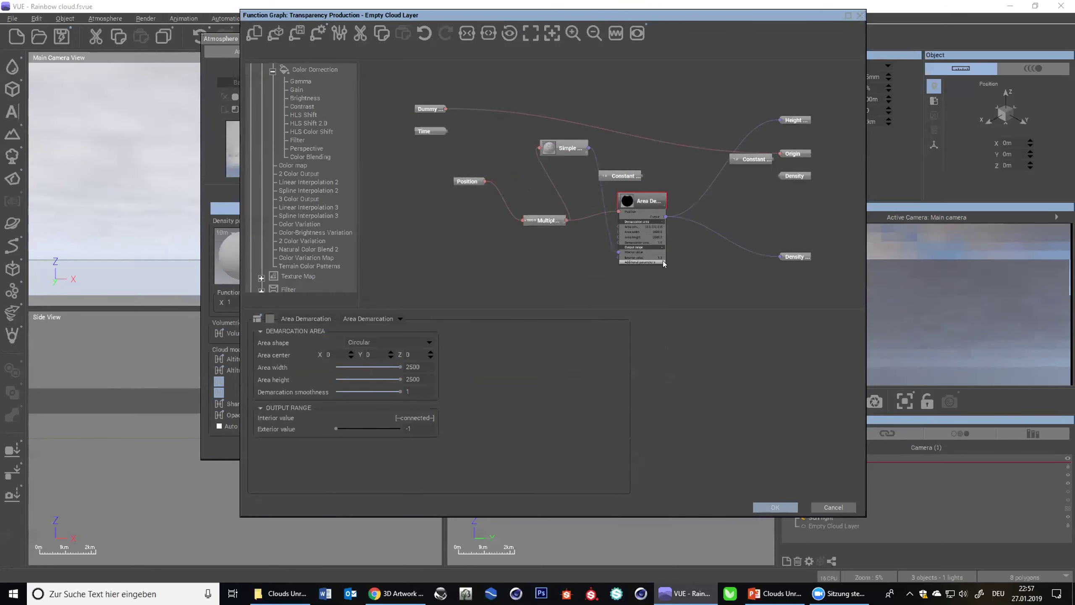
pyautogui.click(763, 507)
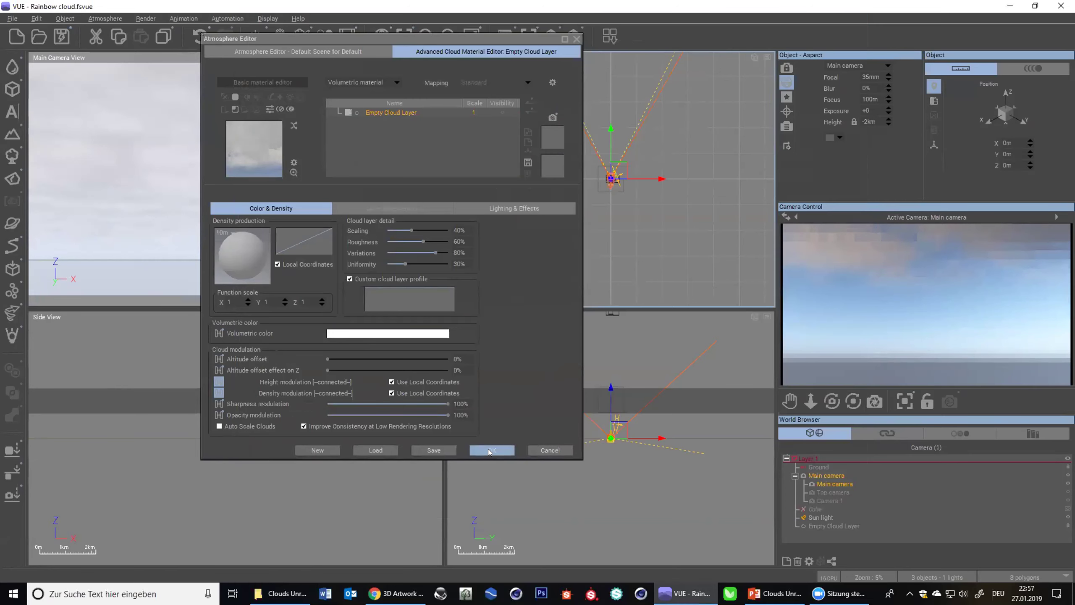
# - Confirm the cloud material and move the Empty Cloud Layer out to Y 11.3 km in Top view
pyautogui.click(490, 451)
pyautogui.click(836, 526)
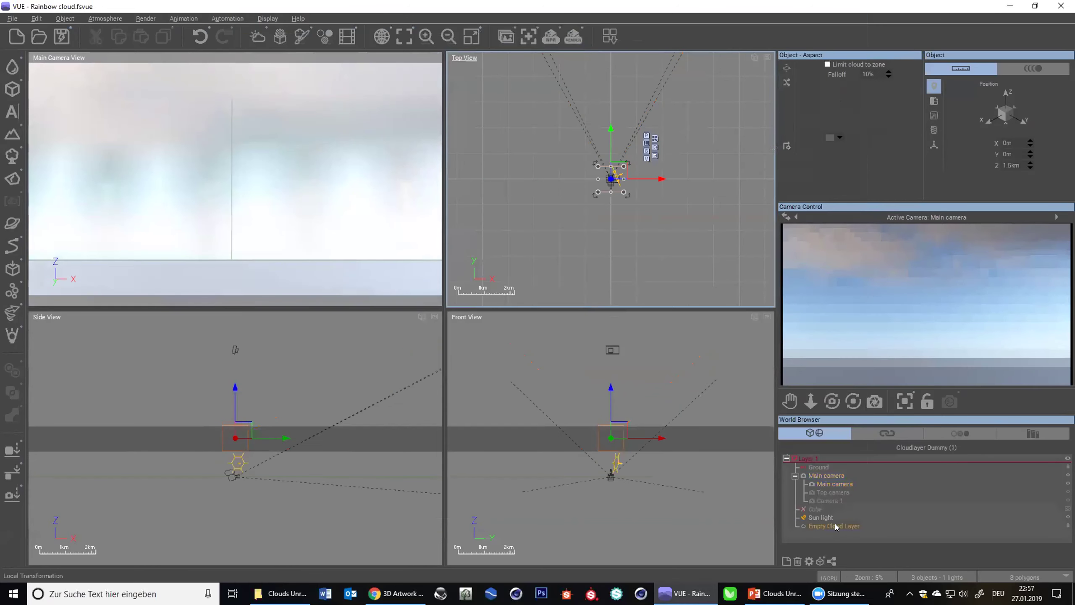
pyautogui.moveTo(610, 131); pyautogui.dragTo(599, 51)
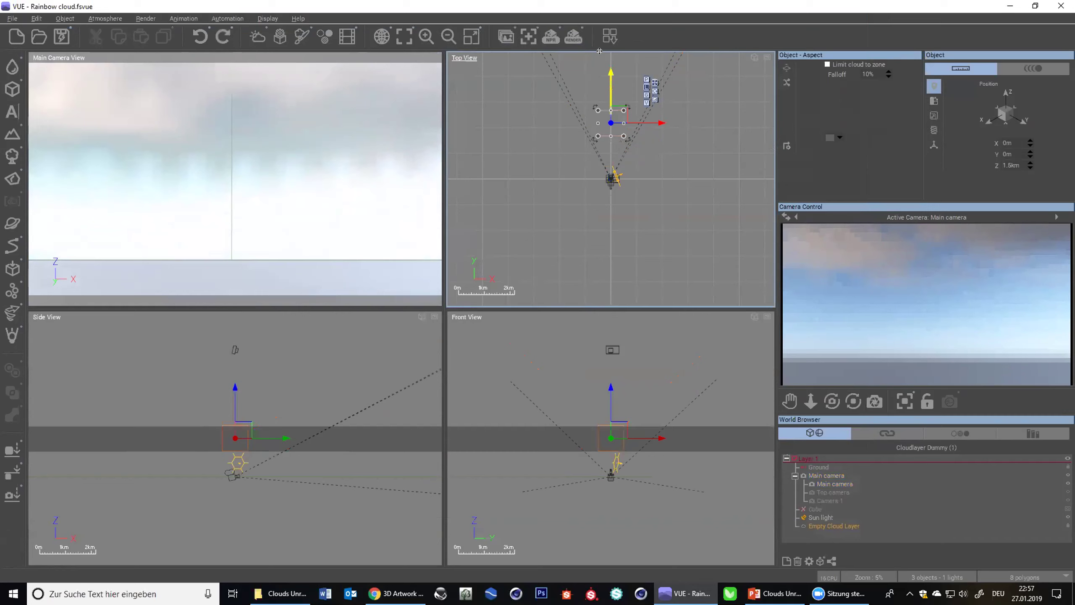
pyautogui.click(444, 35)
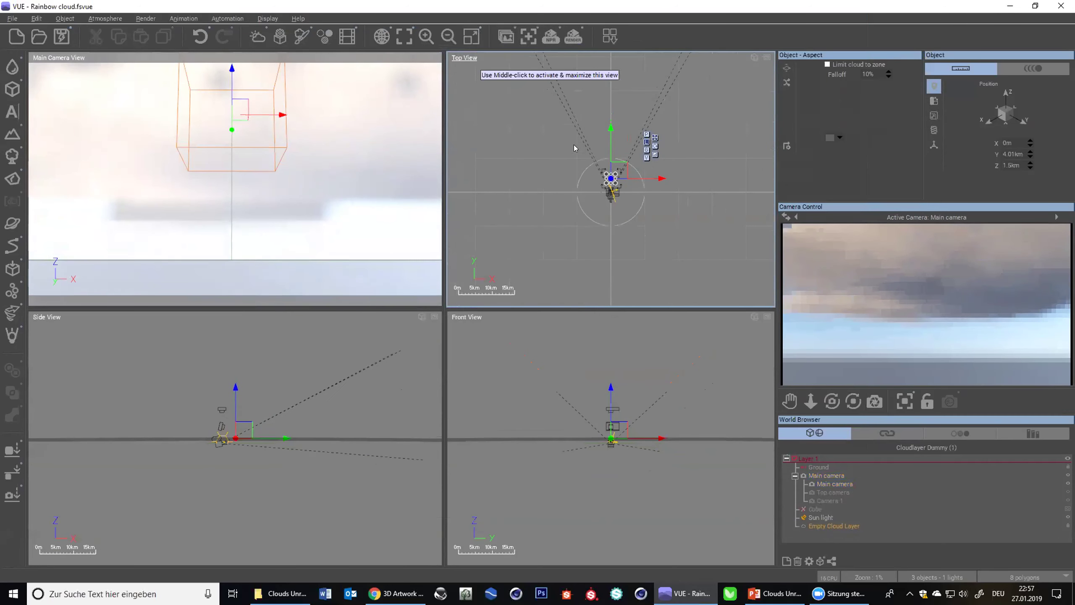
pyautogui.moveTo(614, 147); pyautogui.dragTo(608, 121)
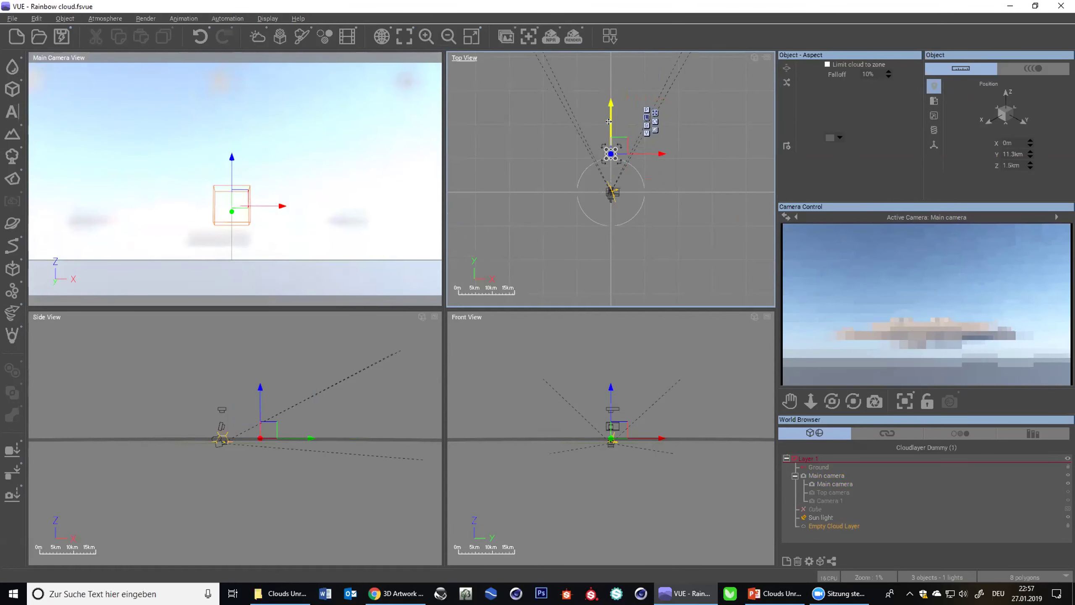
# - Set the cloud layer's density to 200% and height to 2.4 km in the Atmosphere Editor
pyautogui.press('F4')
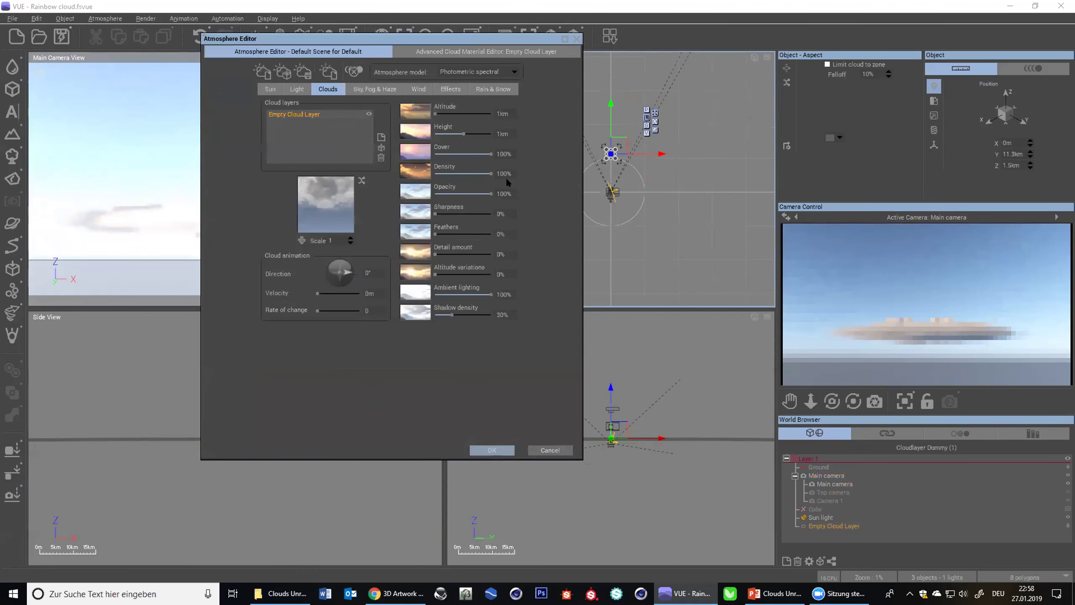
pyautogui.click(504, 173)
pyautogui.write('200')
pyautogui.press('Return')
pyautogui.moveTo(464, 134); pyautogui.dragTo(471, 133)
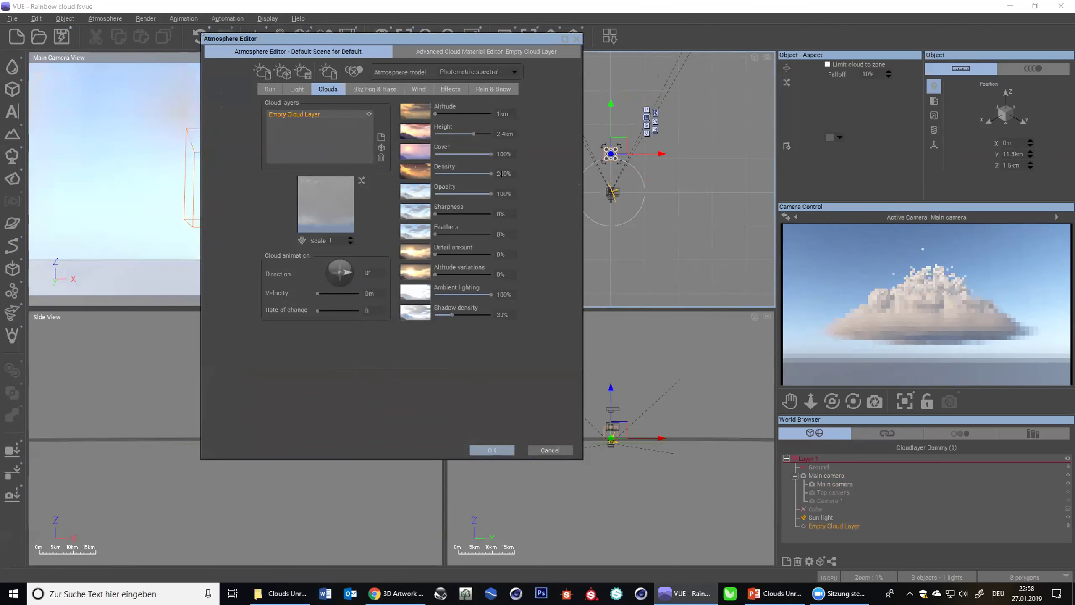
pyautogui.click(492, 450)
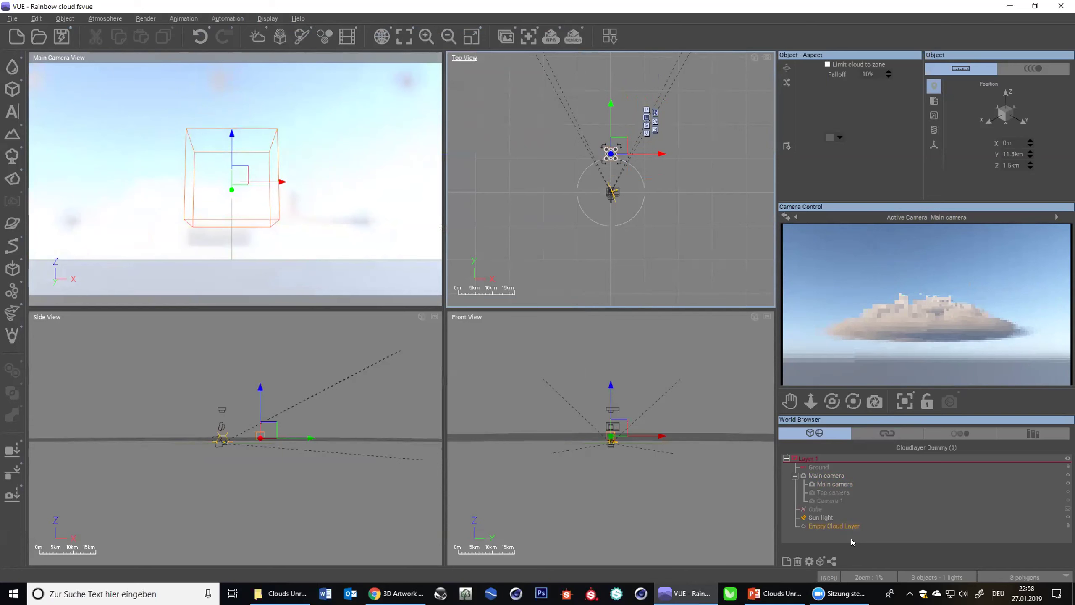
# - Deselect the Empty Cloud Layer in the World Browser
pyautogui.click(851, 539)
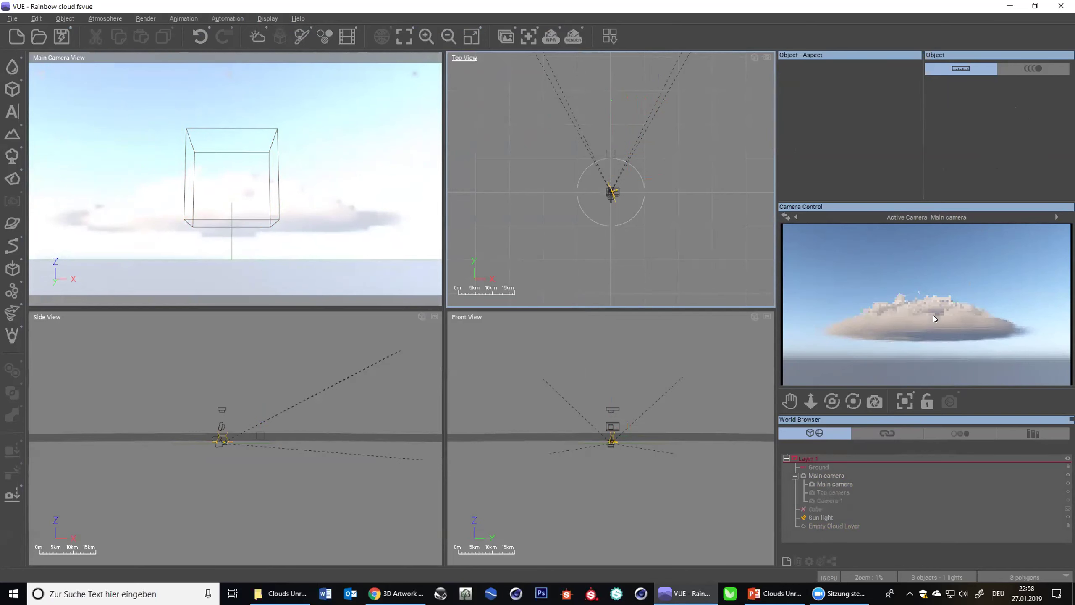
# - Make the Top camera active and place it at Y 12 km, 13.9 km high, centred over the cloud
pyautogui.click(830, 493)
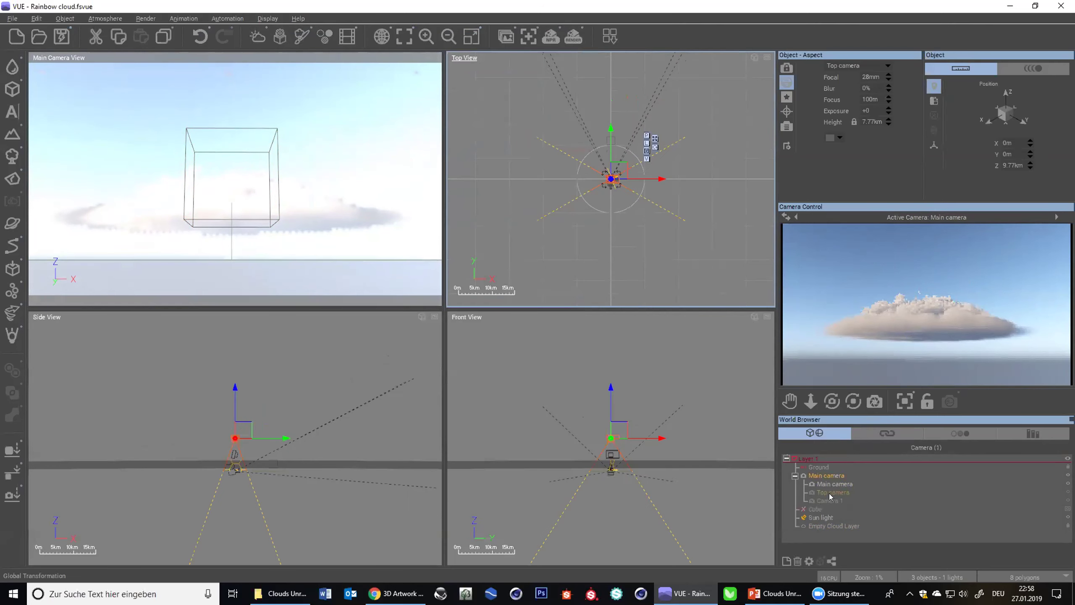
pyautogui.click(447, 28)
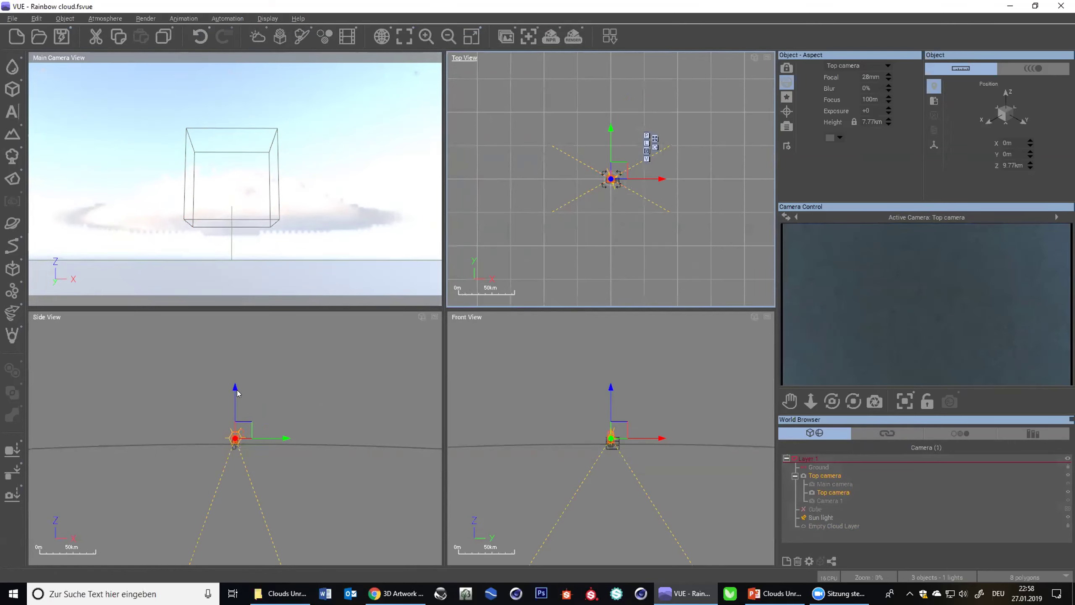
pyautogui.moveTo(236, 396); pyautogui.dragTo(236, 367)
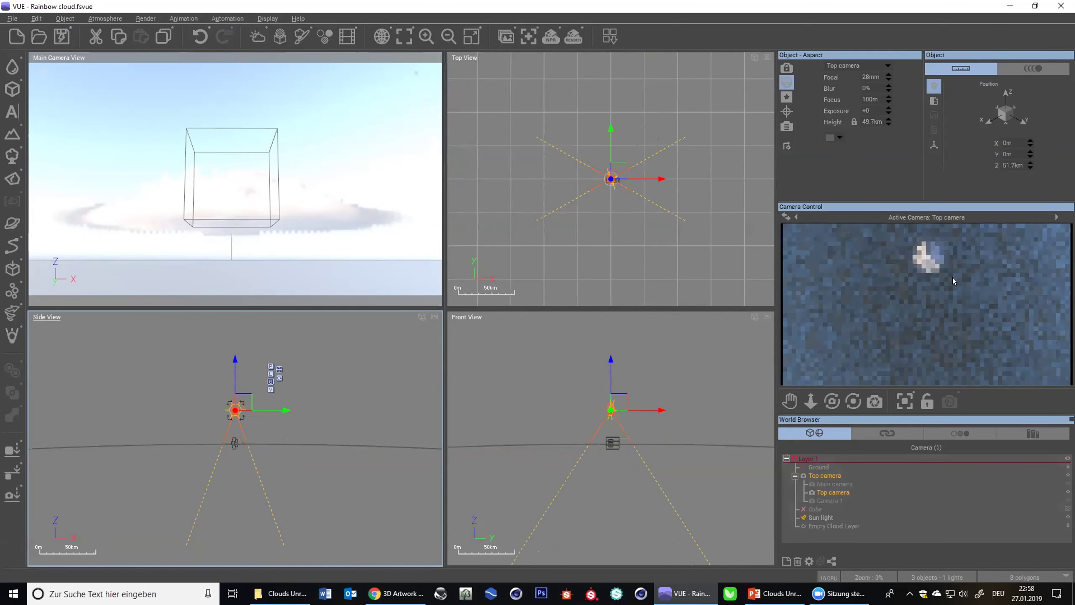
pyautogui.moveTo(275, 409); pyautogui.dragTo(281, 409)
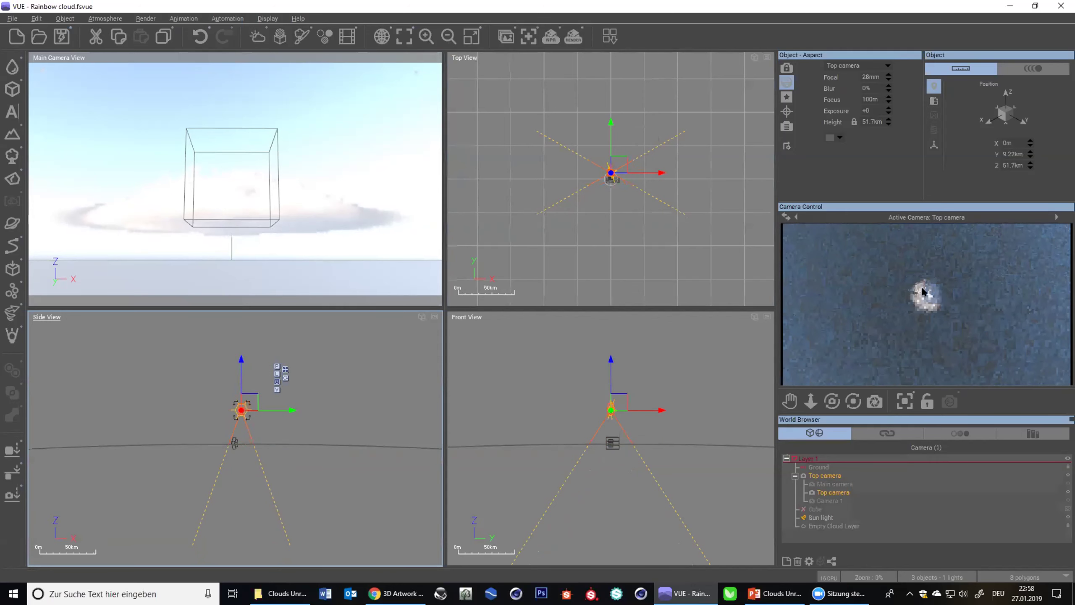
pyautogui.moveTo(242, 361); pyautogui.dragTo(360, 401)
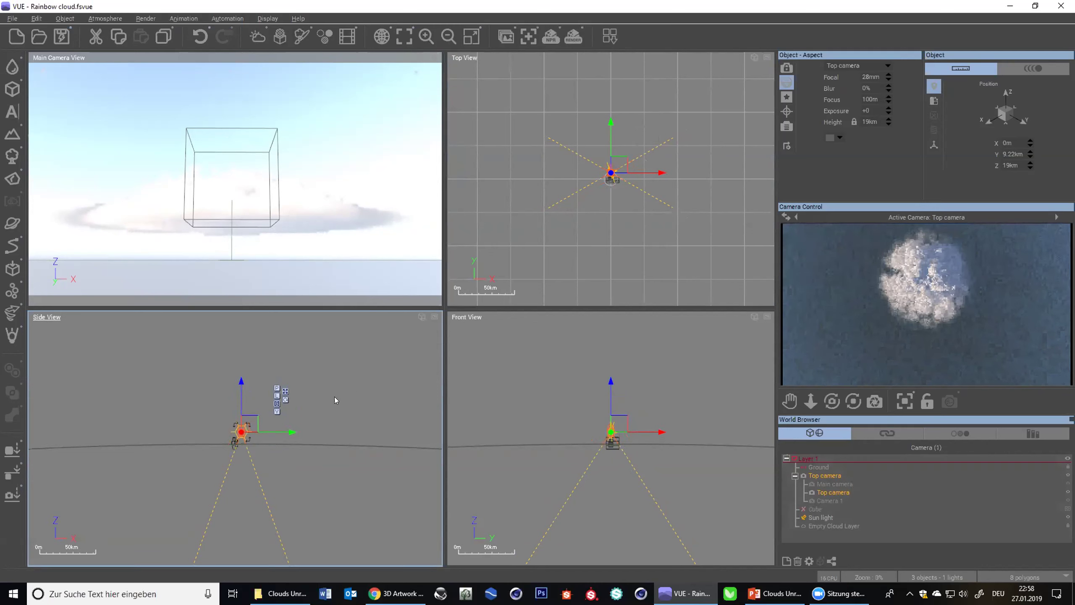
pyautogui.scroll(3, 224, 424)
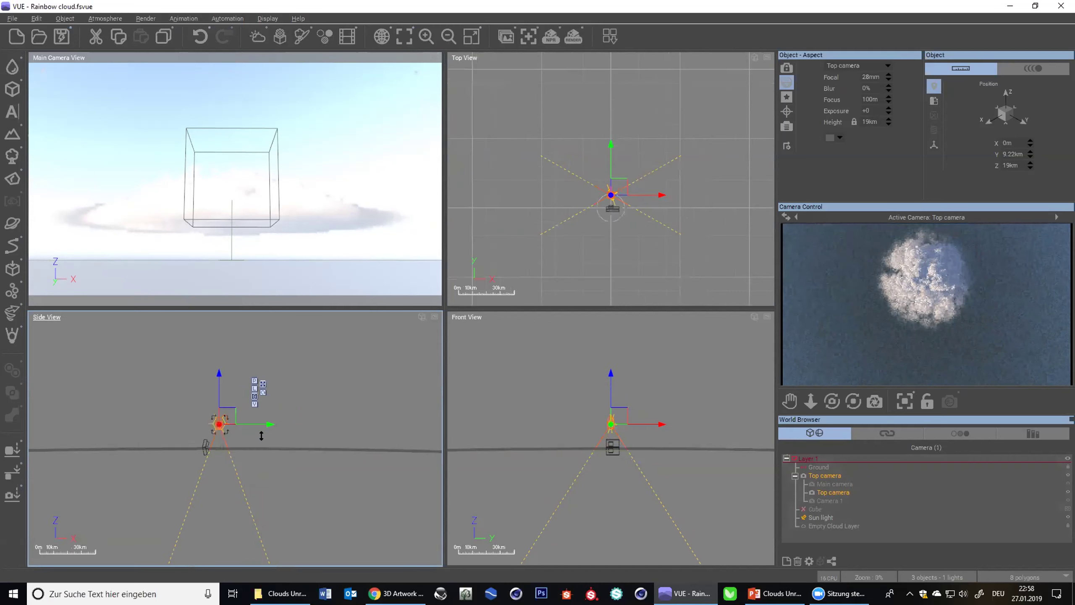
pyautogui.moveTo(196, 374); pyautogui.dragTo(196, 385)
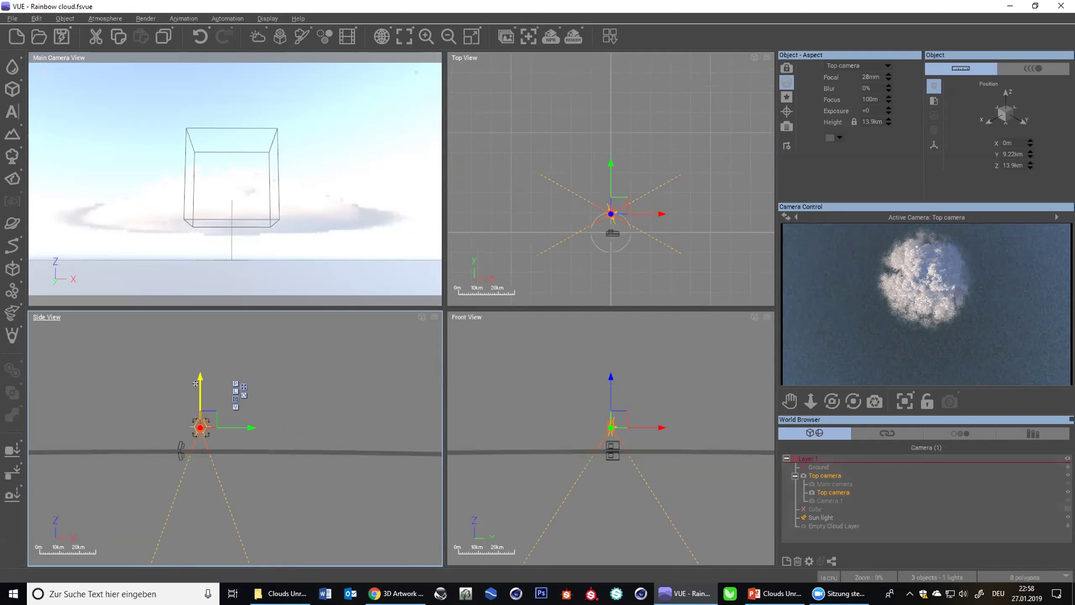
pyautogui.moveTo(247, 426); pyautogui.dragTo(253, 425)
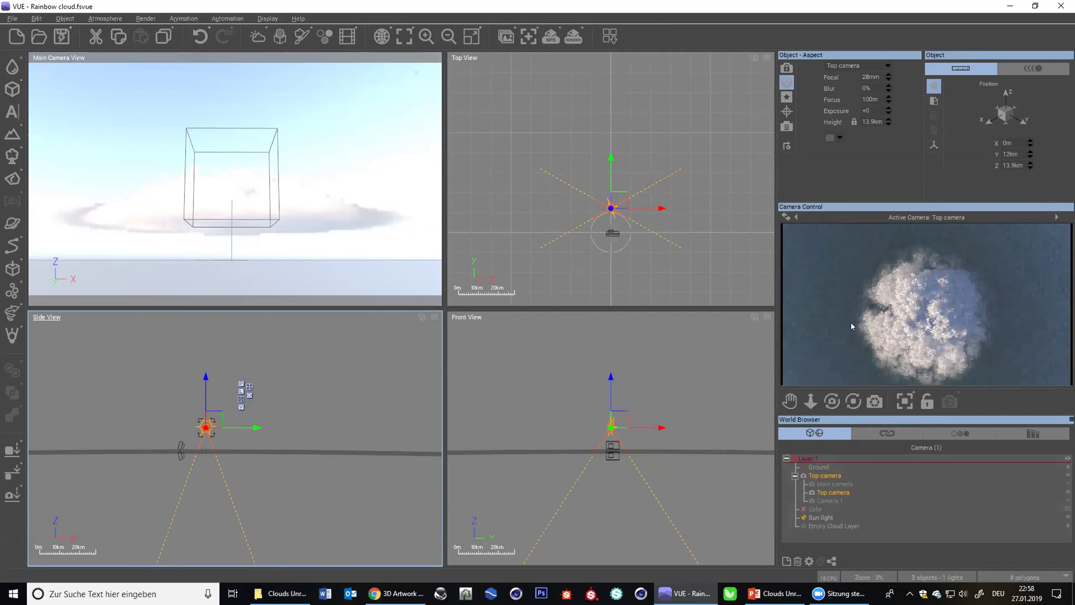
# - Turn on Limit cloud to zone for the Empty Cloud Layer and select its zone
pyautogui.click(828, 526)
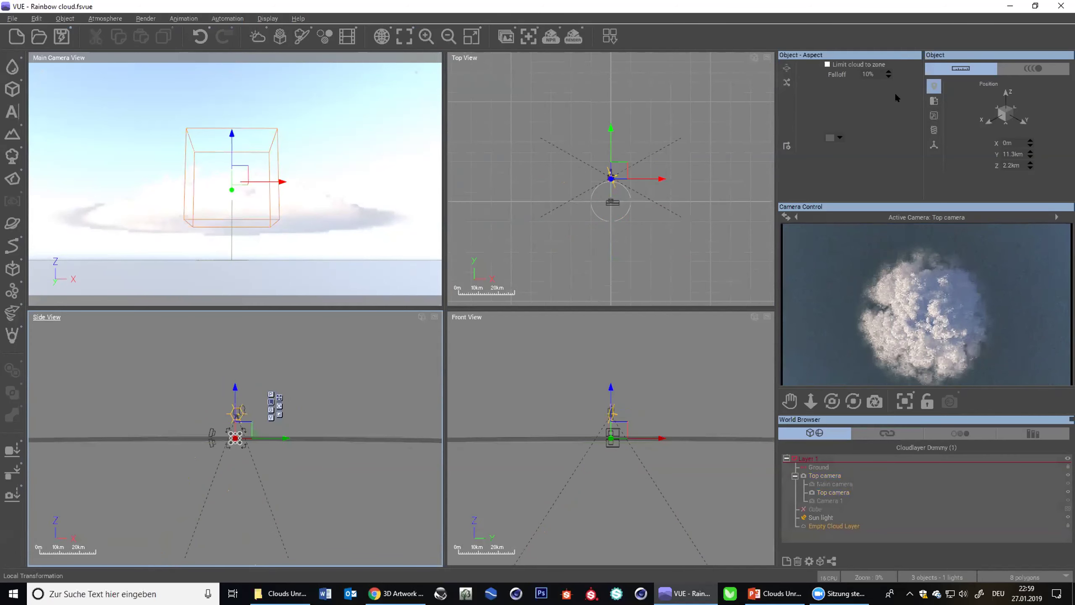
pyautogui.click(828, 64)
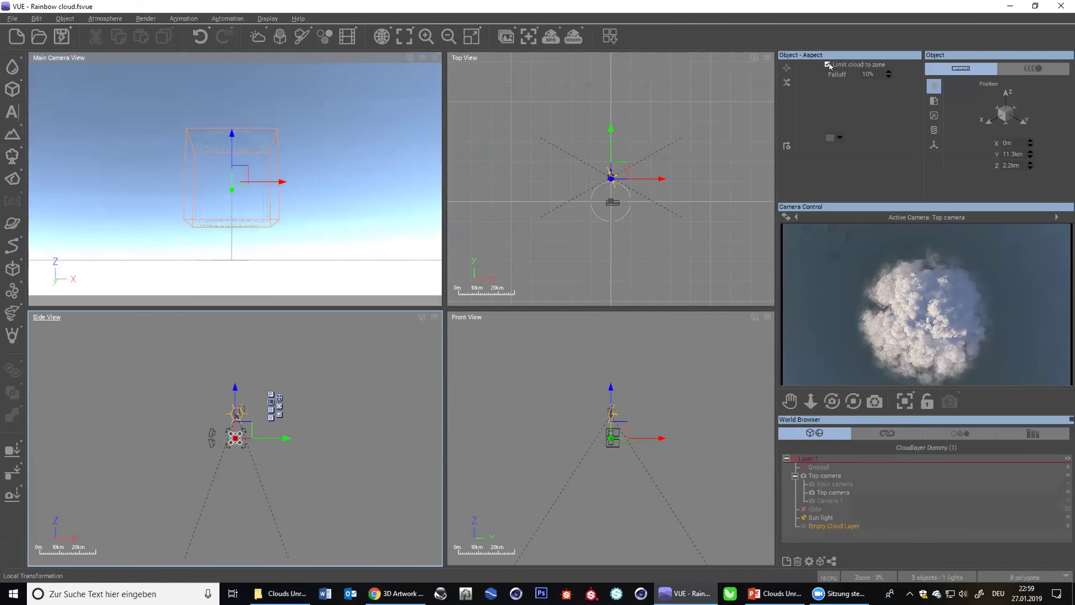
pyautogui.click(788, 68)
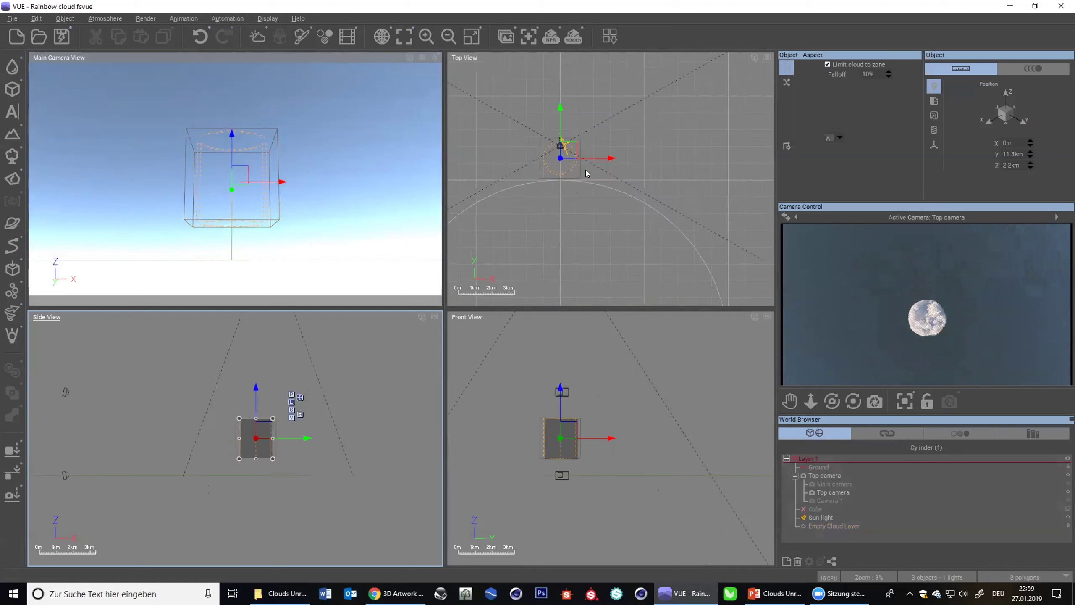
# - Scale the zone cylinder up in Top View until it surrounds the whole cloud
pyautogui.click(550, 151)
pyautogui.moveTo(612, 218); pyautogui.dragTo(627, 232)
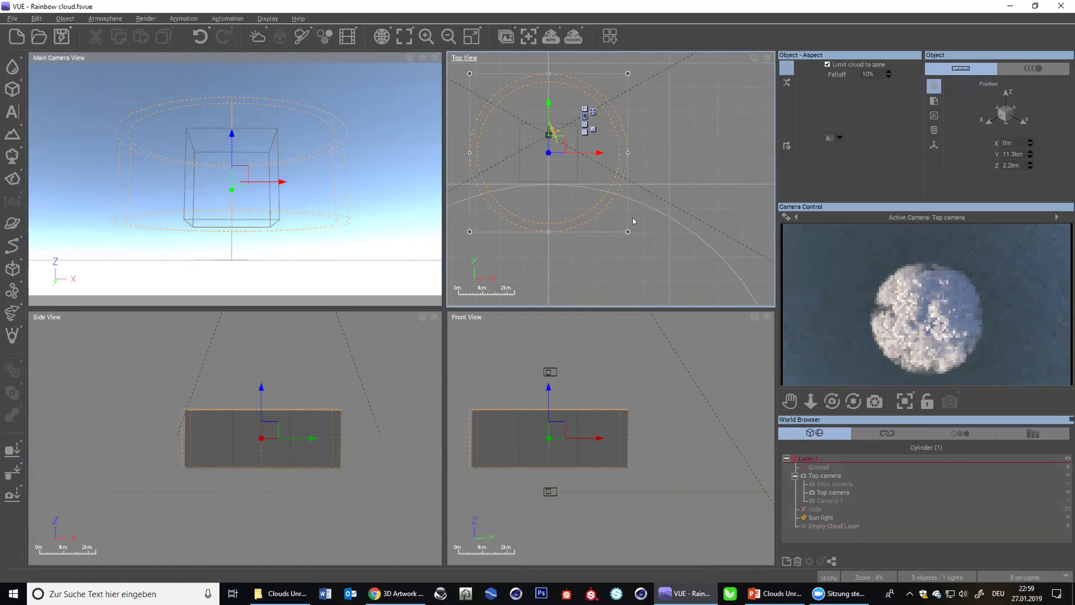
pyautogui.moveTo(628, 232); pyautogui.dragTo(696, 305)
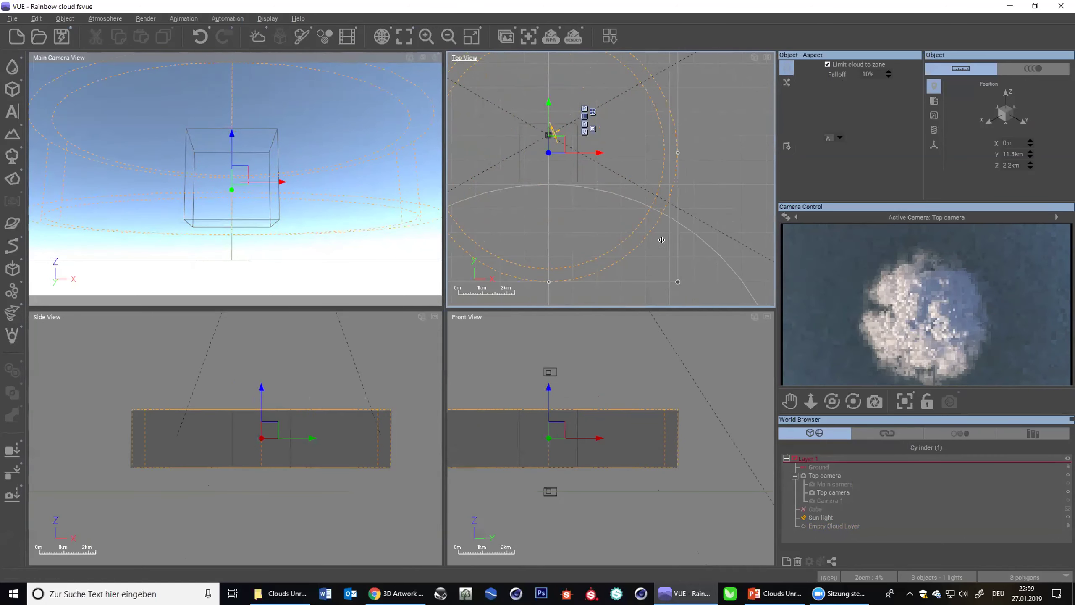
pyautogui.rightClick(828, 525)
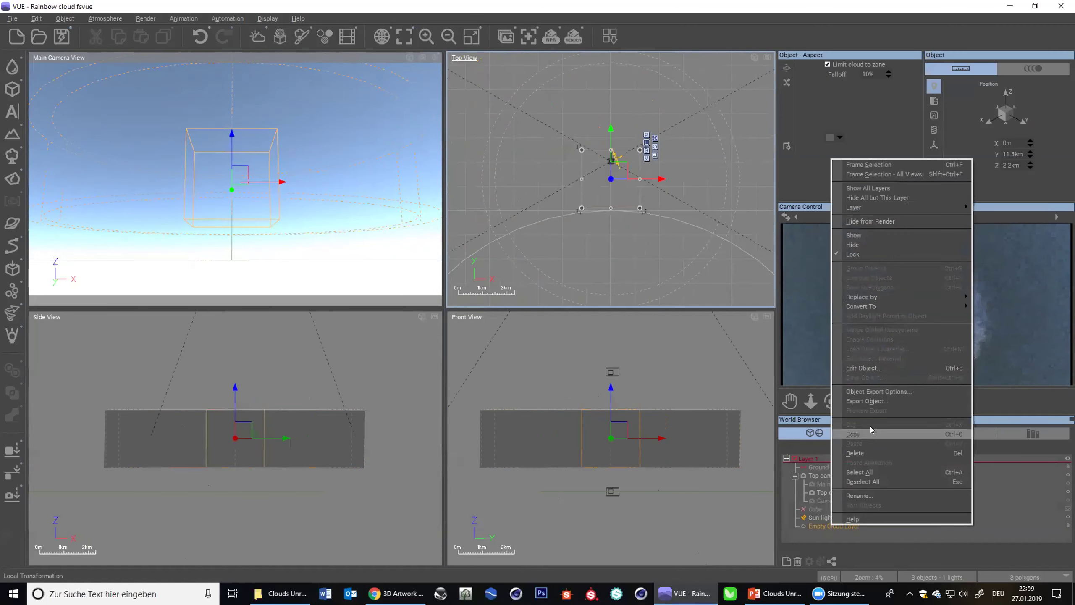
# - Export the Empty Cloud Layer as an OpenVDB file, delete it, and reactivate the Main camera
pyautogui.click(876, 392)
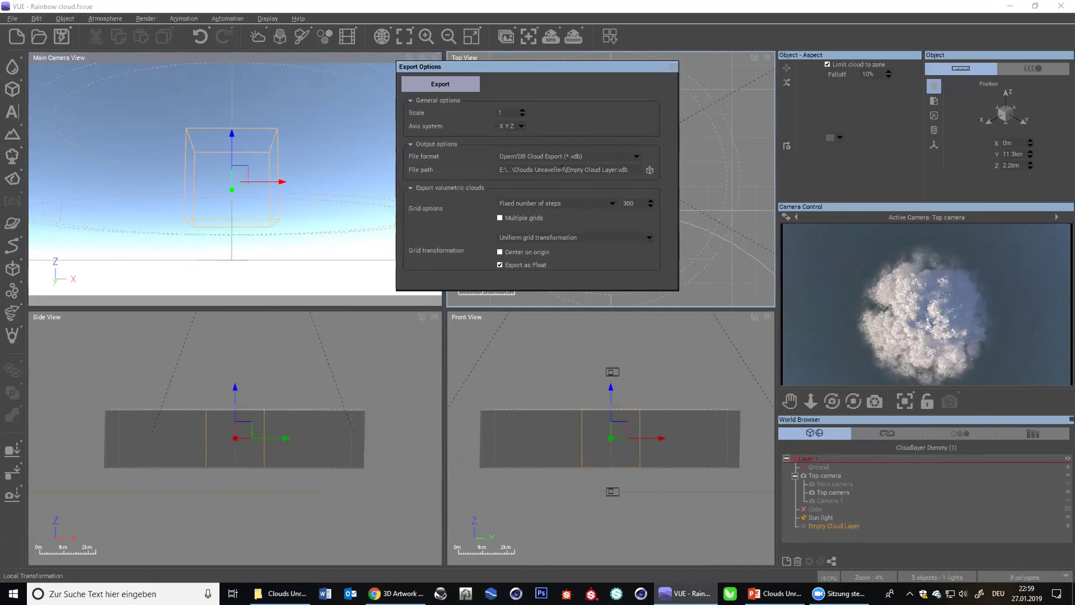
pyautogui.click(672, 66)
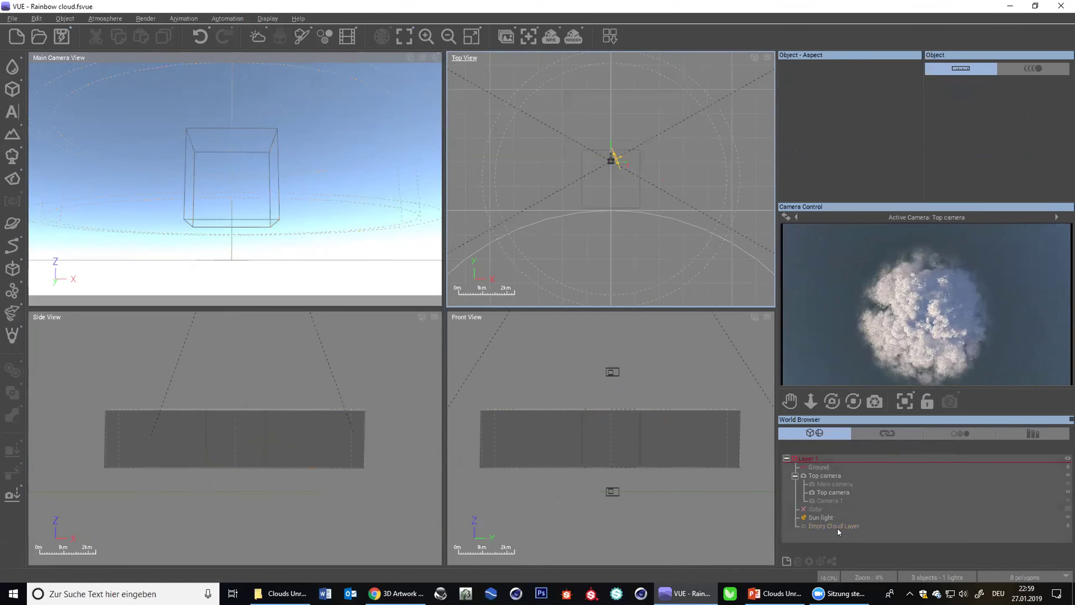
pyautogui.press('Delete')
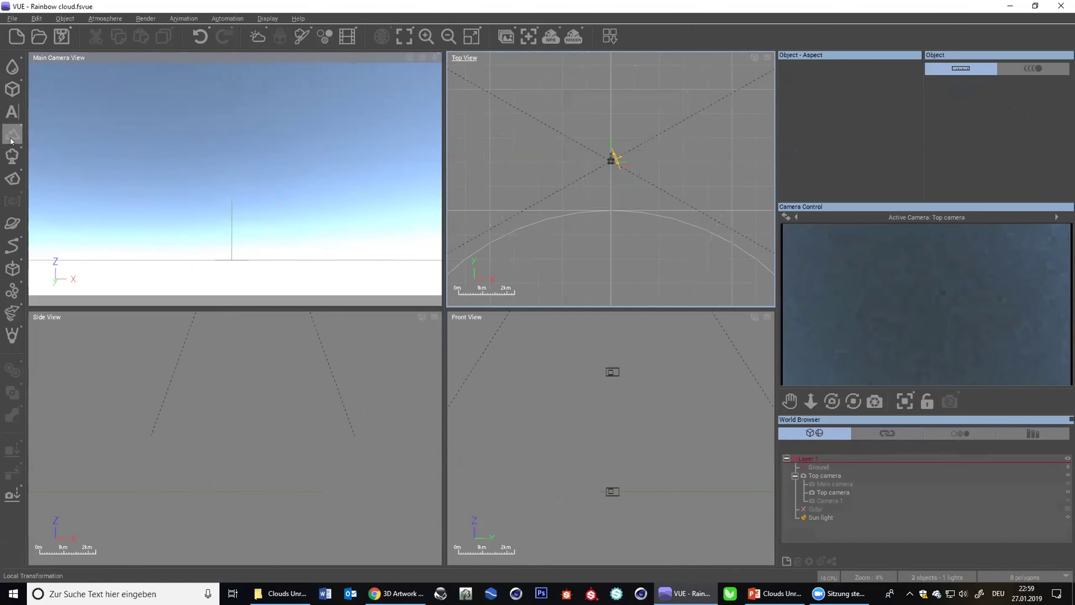
pyautogui.click(827, 485)
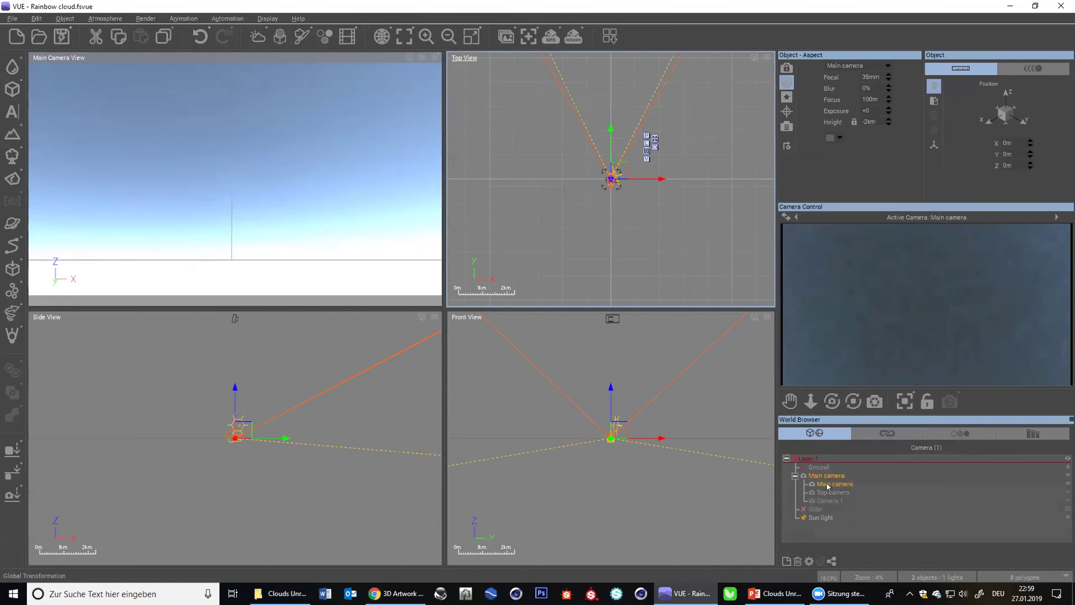
pyautogui.click(12, 18)
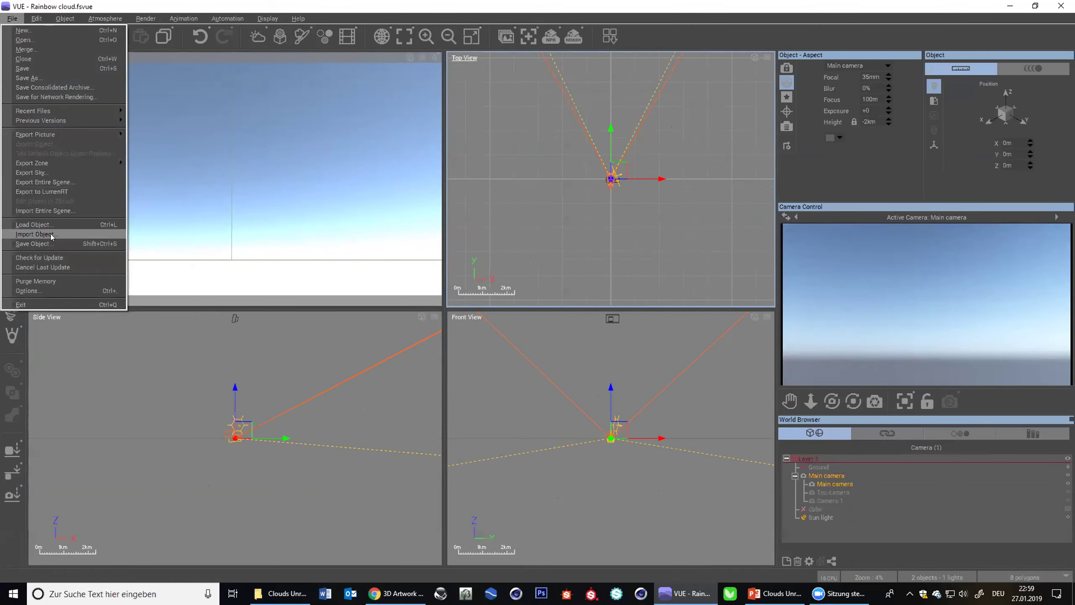
pyautogui.click(91, 238)
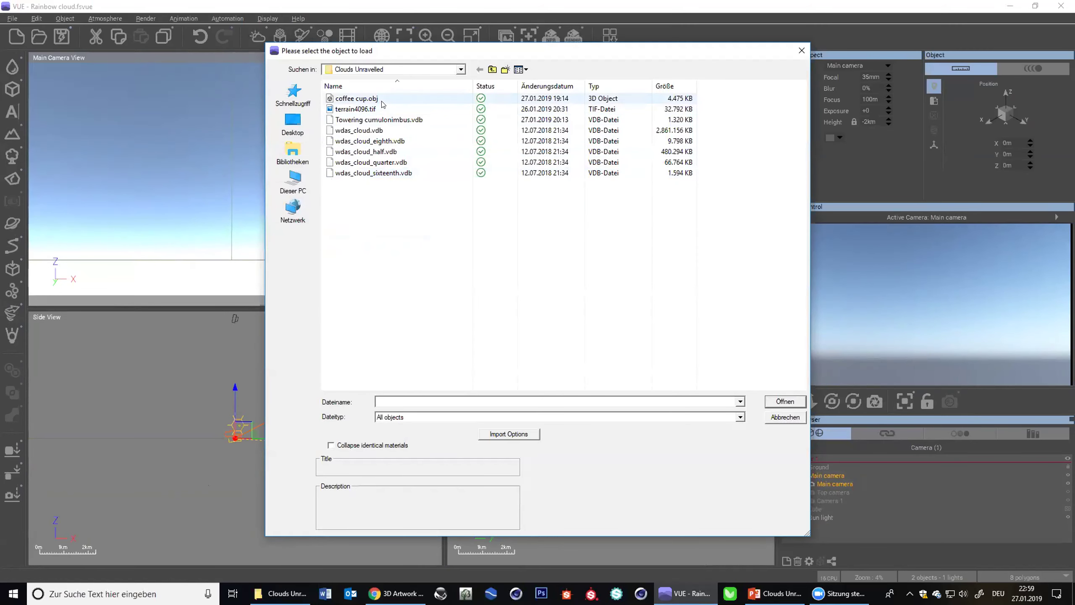
pyautogui.doubleClick(381, 119)
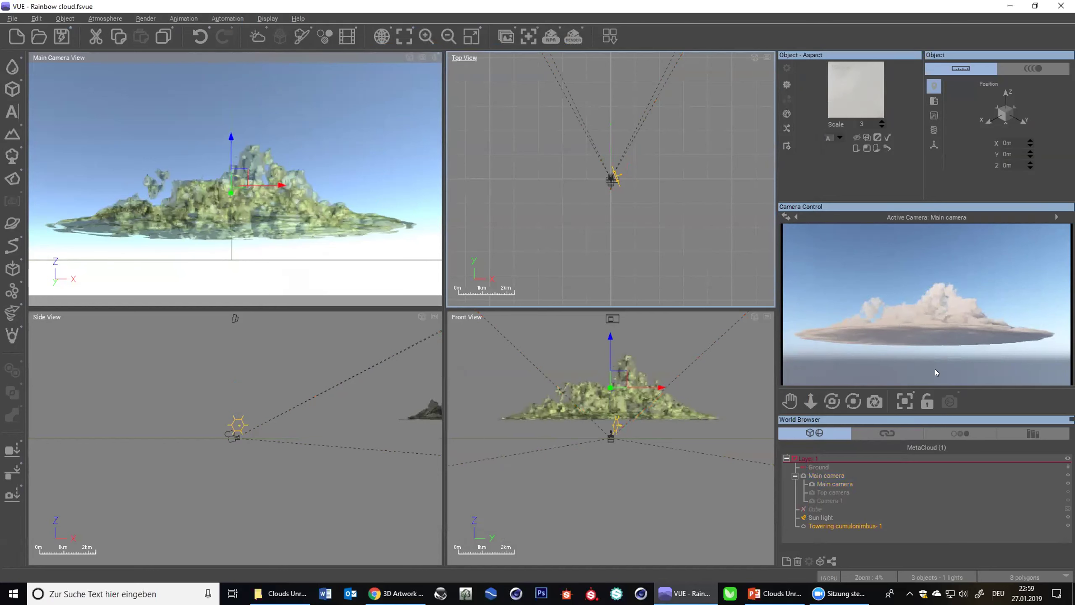
pyautogui.rightClick(980, 344)
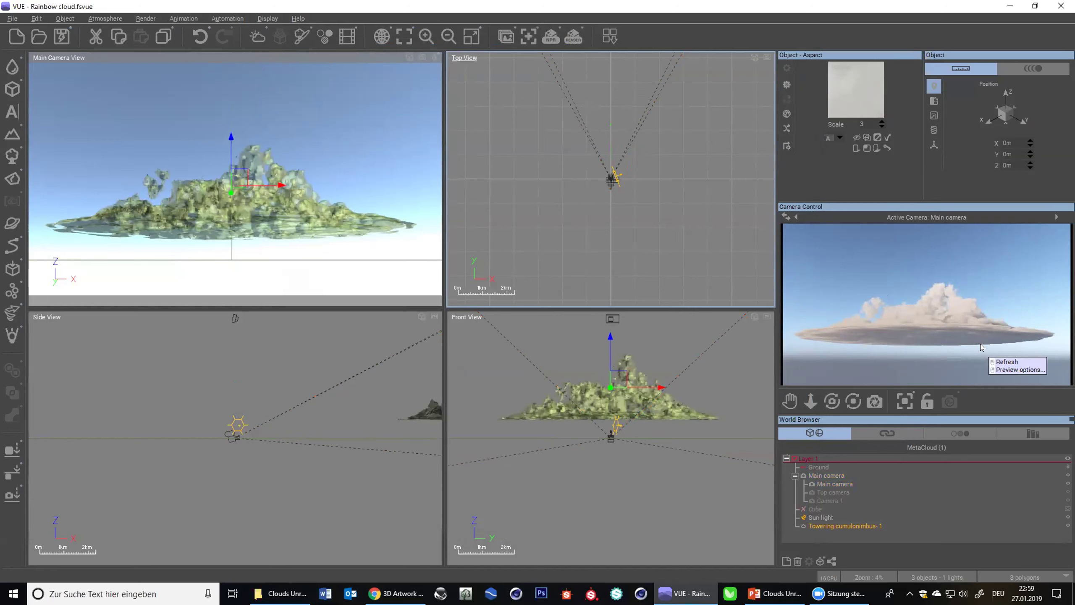
pyautogui.press('Escape')
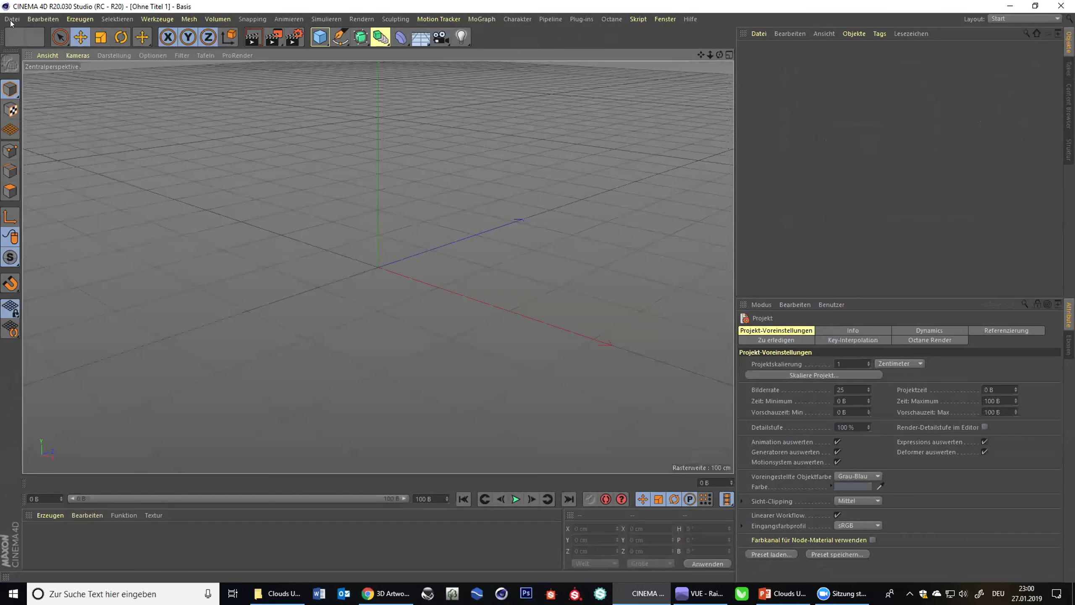
# - Merge the Towering cumulonimbus .vdb as a volume and frame the view on it
pyautogui.click(12, 19)
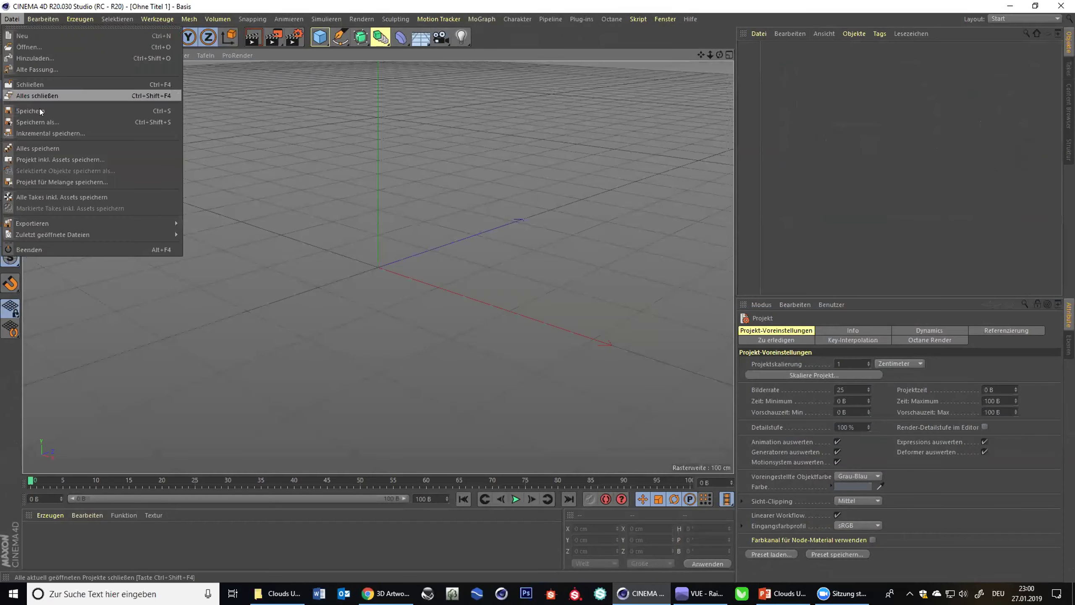
pyautogui.click(31, 58)
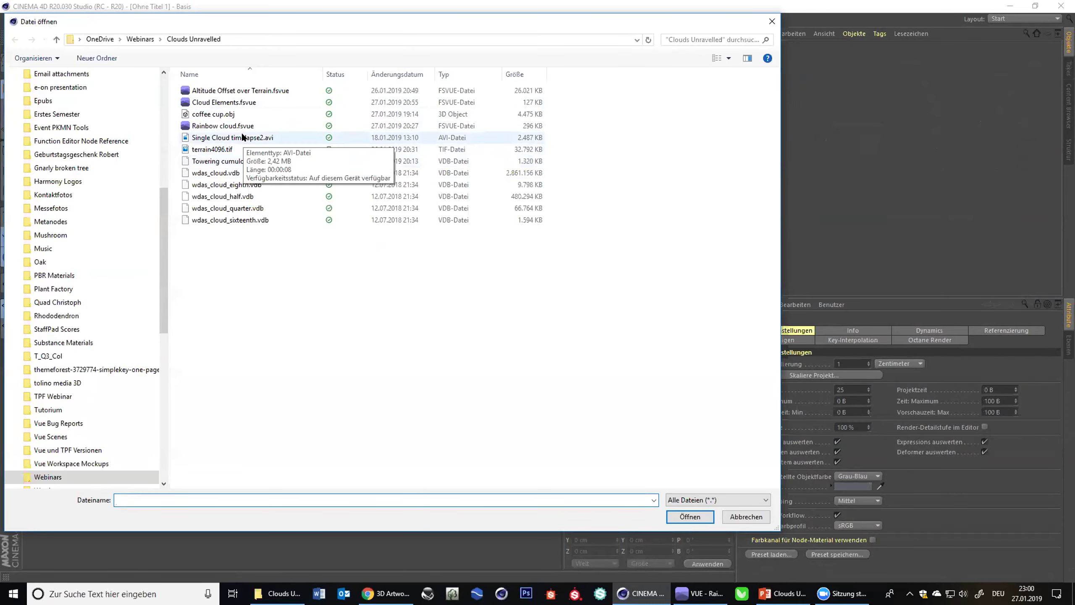
pyautogui.doubleClick(241, 160)
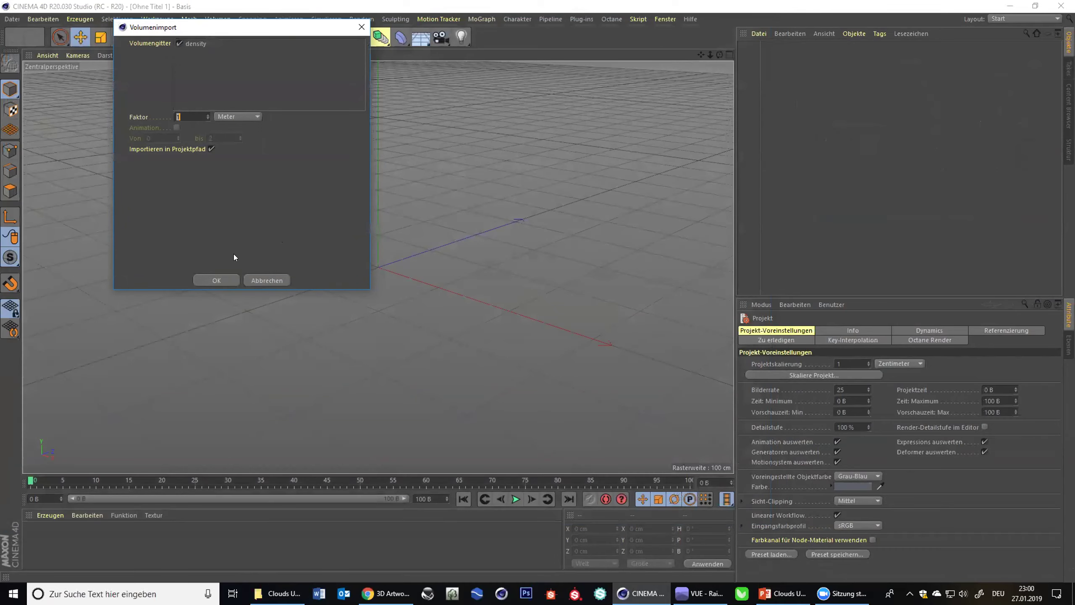
pyautogui.click(216, 281)
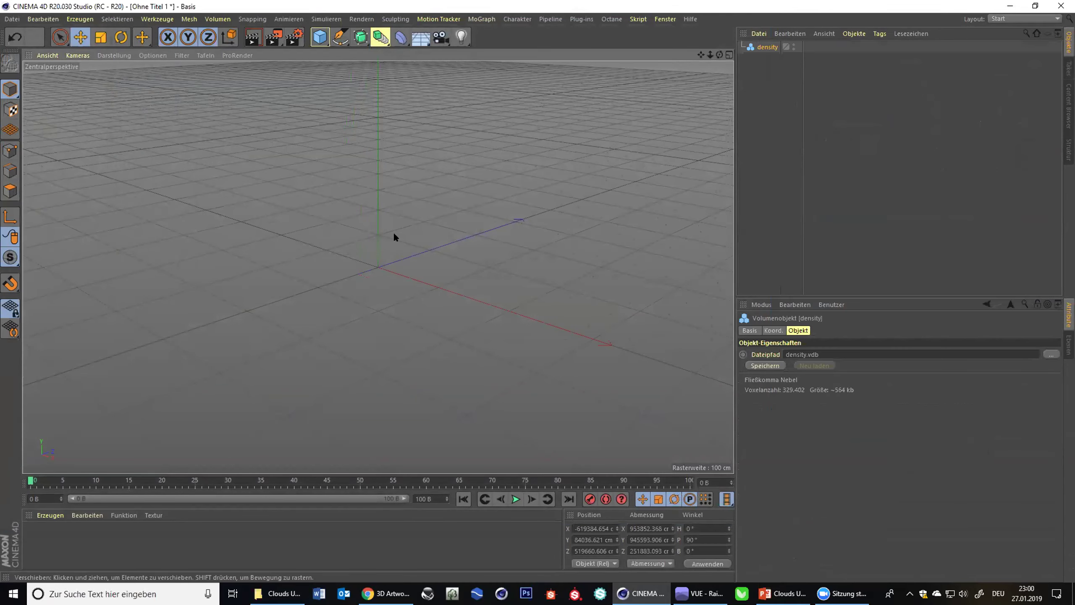
pyautogui.click(49, 54)
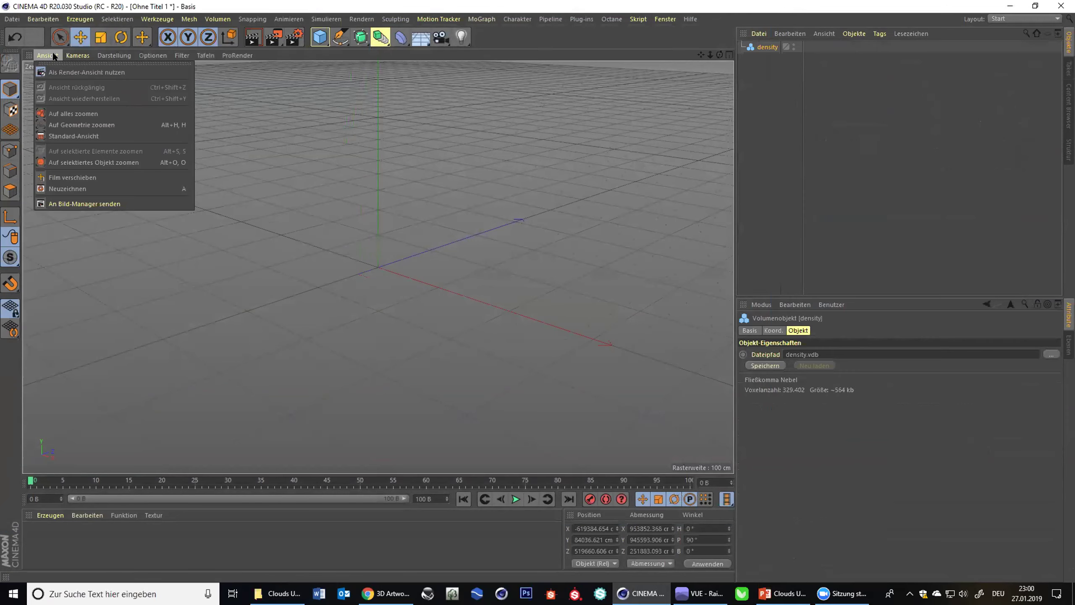
pyautogui.click(101, 162)
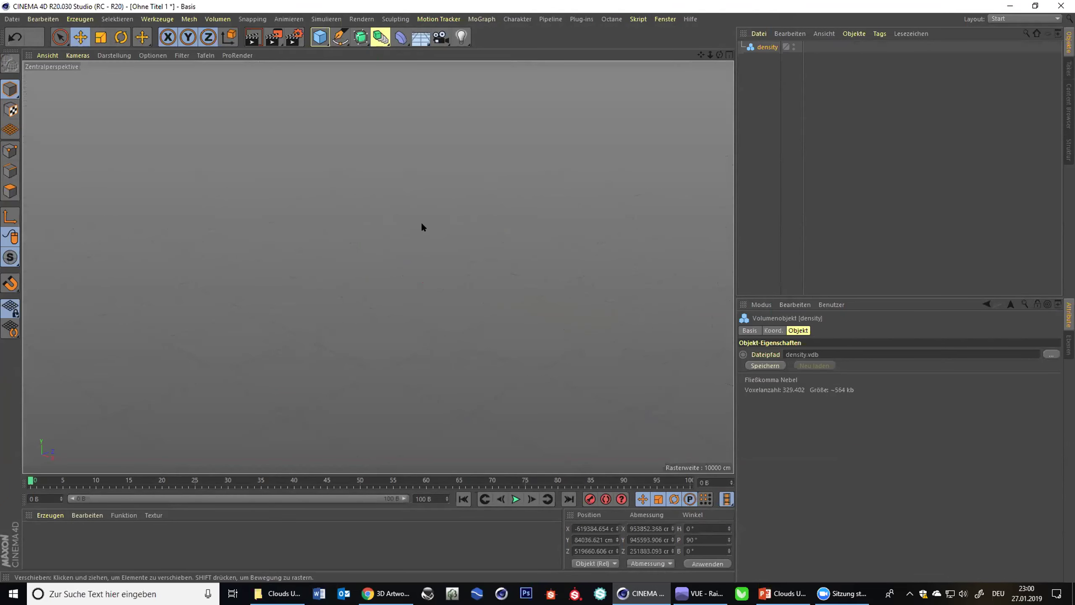
# - Set the project's Sicht-Clipping to Sehr groß in Projekt-Voreinstellungen
pyautogui.click(43, 19)
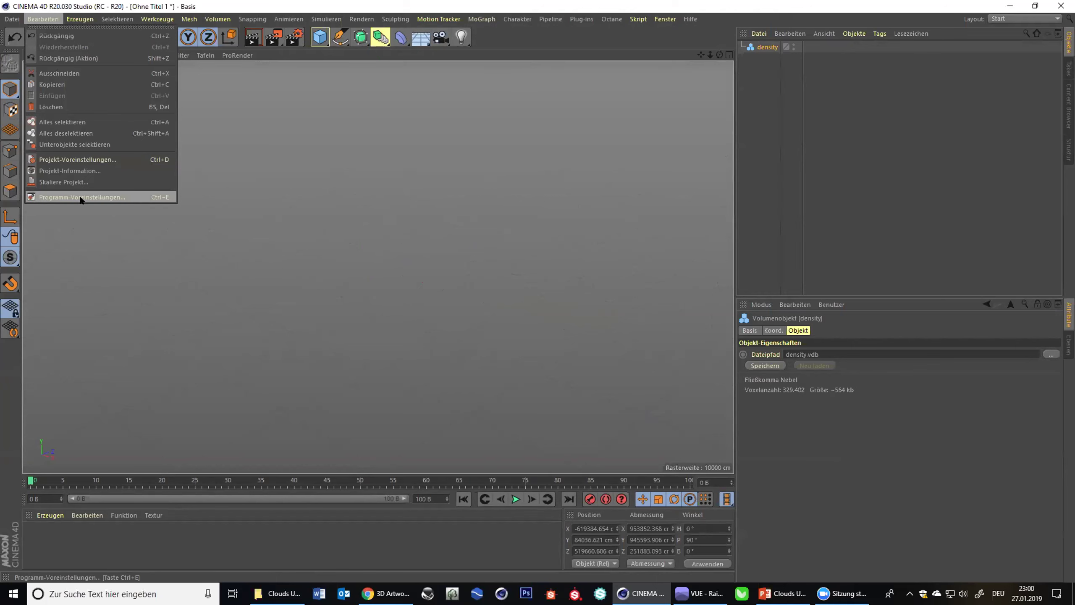
pyautogui.click(78, 197)
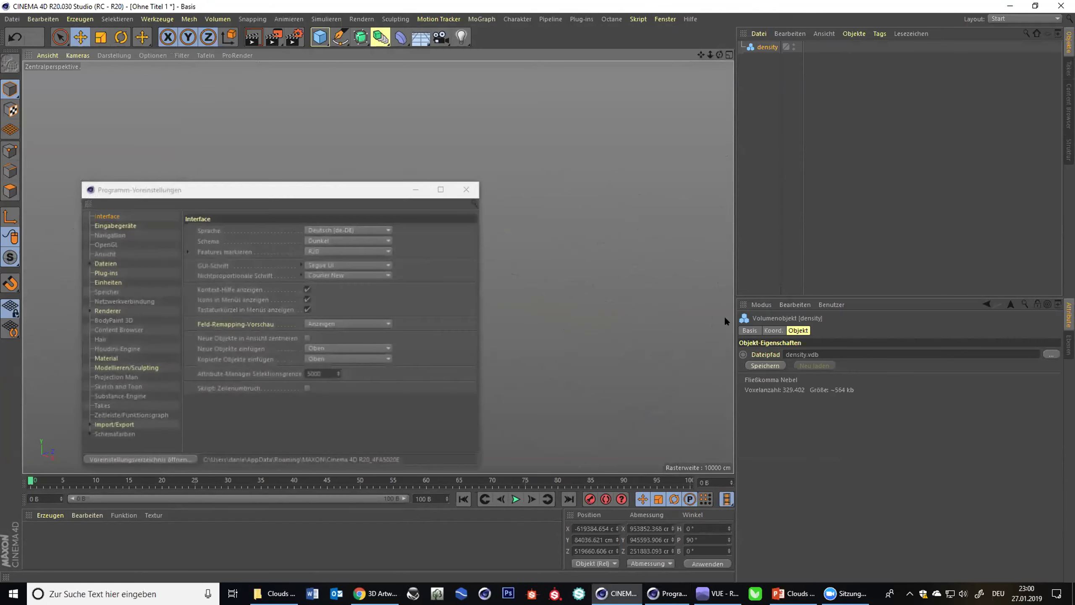
pyautogui.click(416, 189)
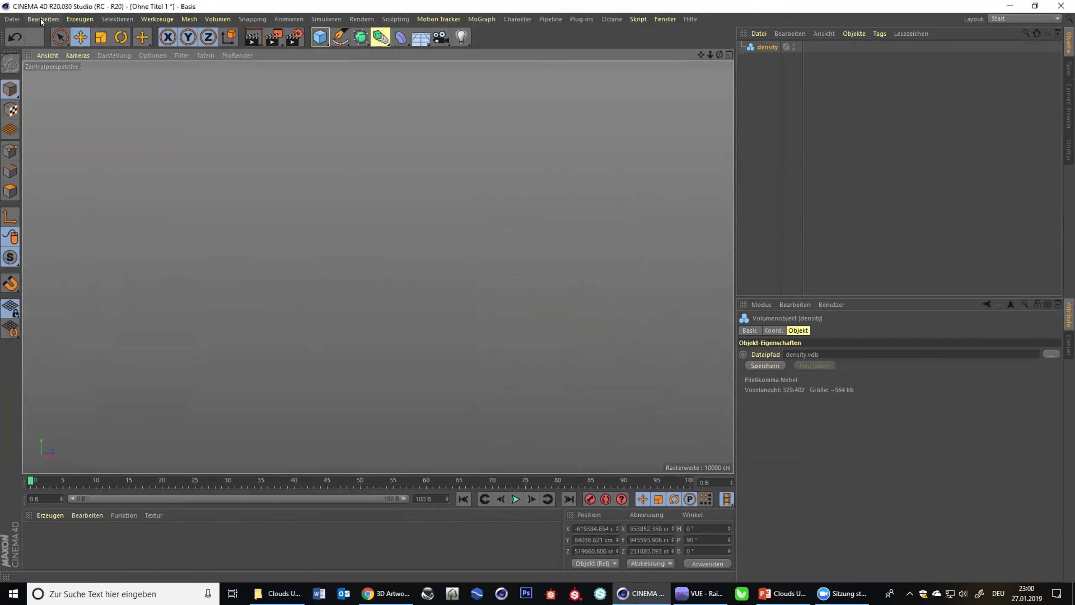
pyautogui.click(42, 19)
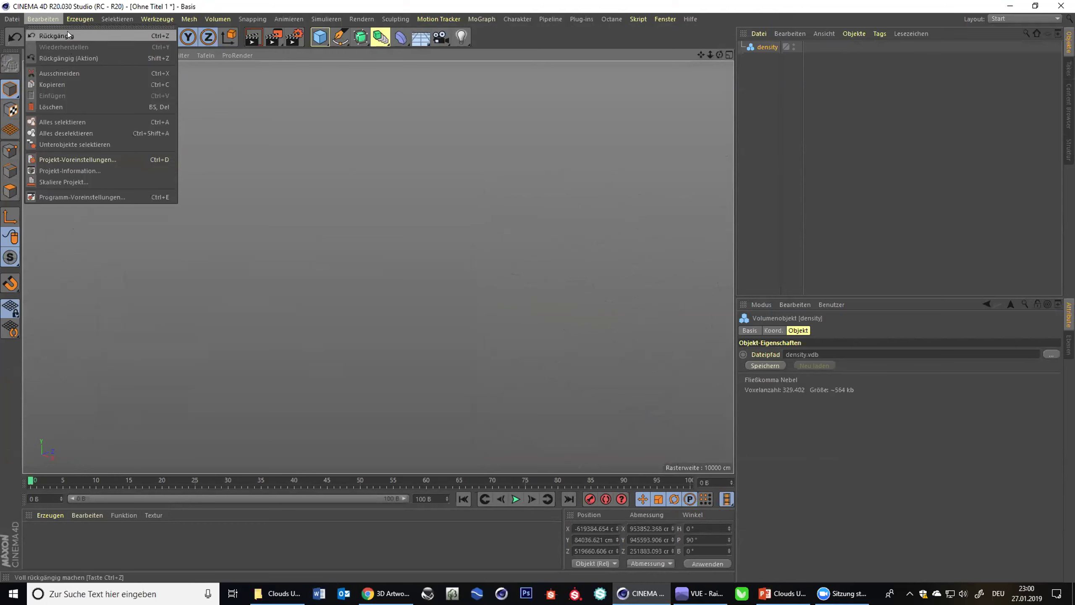
pyautogui.moveTo(12, 18)
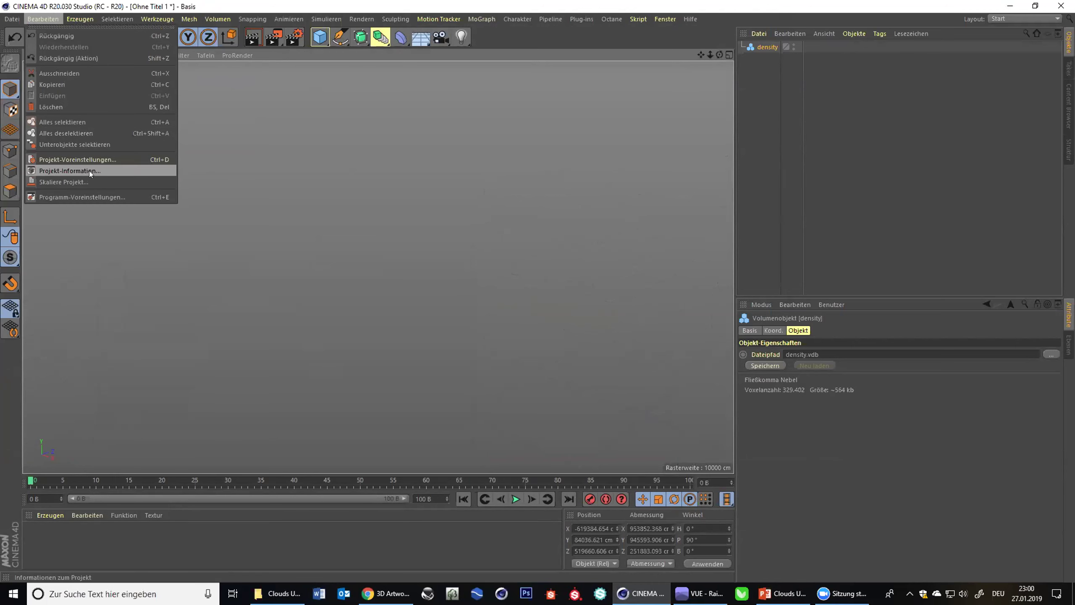
pyautogui.click(91, 160)
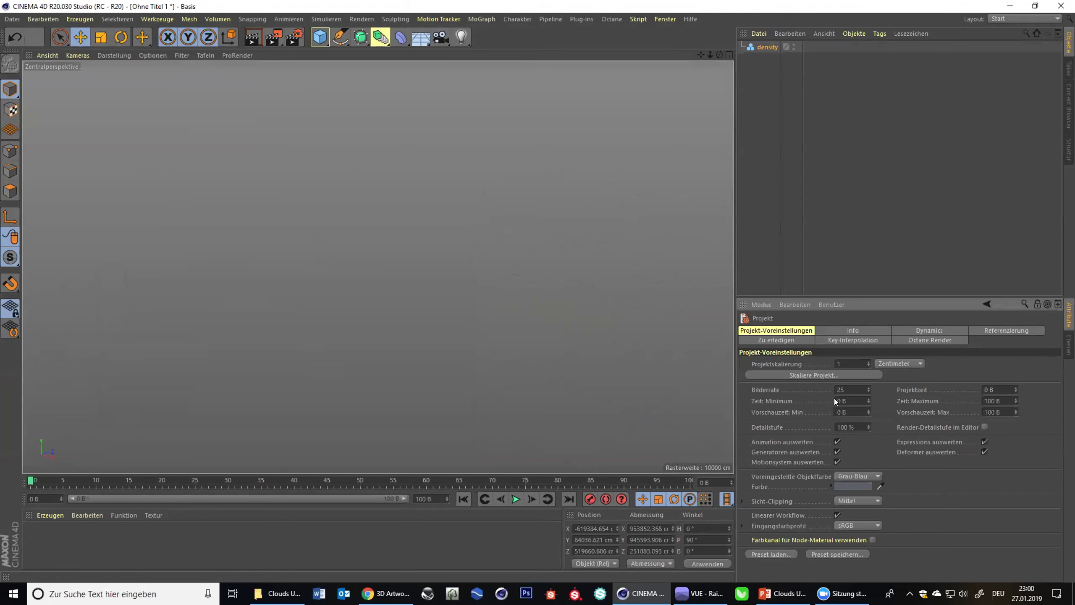
pyautogui.click(861, 501)
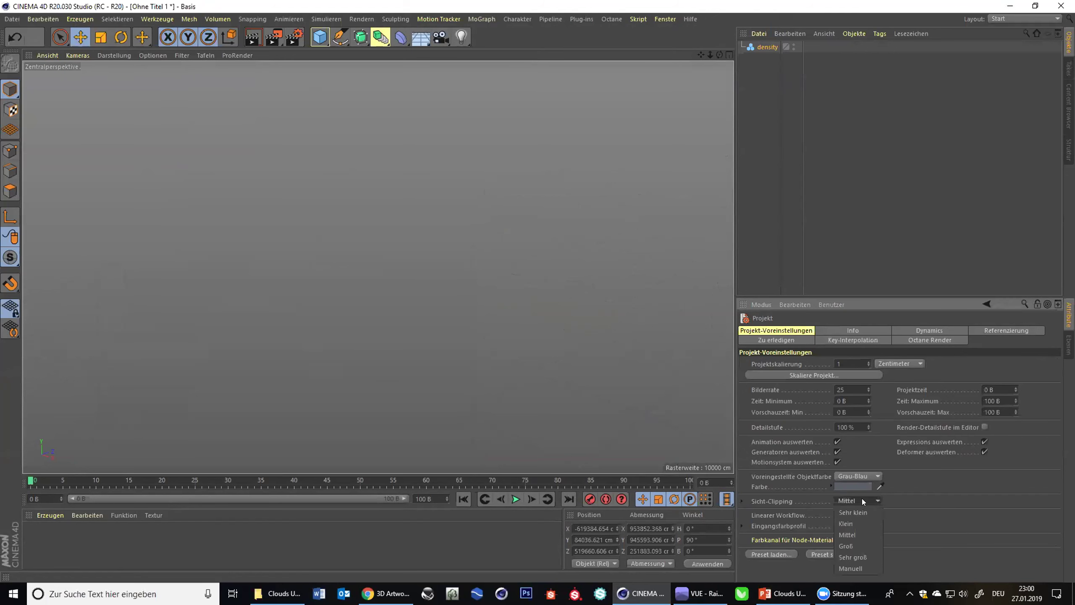
pyautogui.click(855, 557)
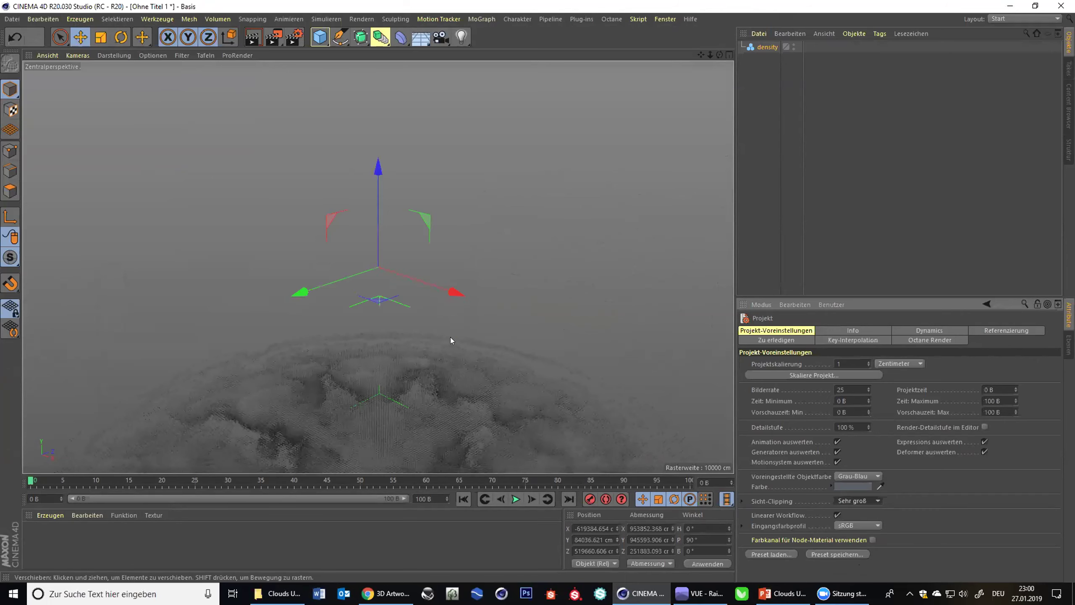
# - Orbit and zoom around the density.vdb volume from several angles, then return to VUE
pyautogui.scroll(-5, 437, 341)
pyautogui.keyDown('alt'); pyautogui.moveTo(461, 416); pyautogui.dragTo(406, 447); pyautogui.keyUp('alt')
pyautogui.press('r')
pyautogui.keyDown('alt'); pyautogui.moveTo(228, 380); pyautogui.dragTo(424, 278); pyautogui.keyUp('alt')
pyautogui.scroll(3, 235, 336)
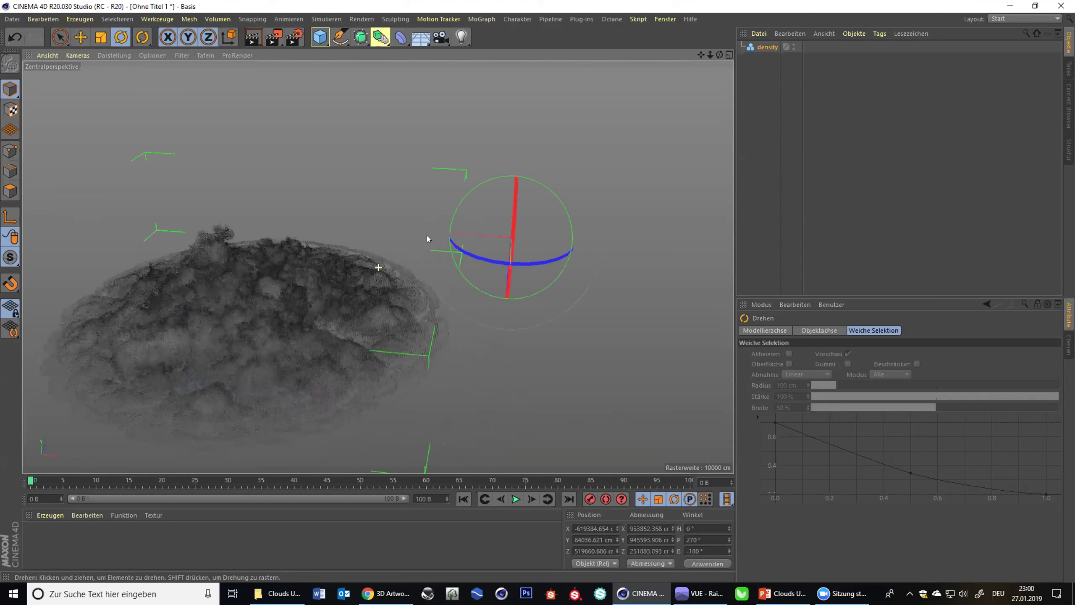
pyautogui.scroll(2, 427, 235)
pyautogui.moveTo(442, 228)
pyautogui.keyDown('alt'); pyautogui.mouseDown()
pyautogui.moveTo(449, 209)
pyautogui.moveTo(398, 240)
pyautogui.moveTo(298, 205)
pyautogui.moveTo(297, 242)
pyautogui.moveTo(430, 247)
pyautogui.moveTo(462, 229)
pyautogui.mouseUp(); pyautogui.keyUp('alt')
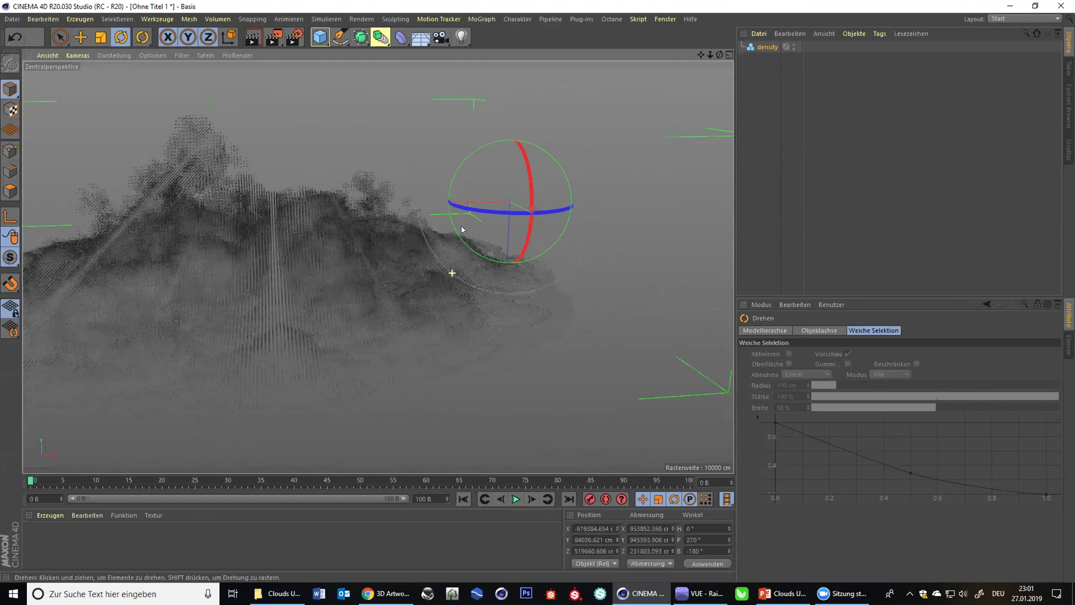
pyautogui.keyDown('alt'); pyautogui.moveTo(337, 185); pyautogui.dragTo(535, 218); pyautogui.keyUp('alt')
pyautogui.keyDown('alt'); pyautogui.moveTo(568, 183); pyautogui.dragTo(534, 300); pyautogui.keyUp('alt')
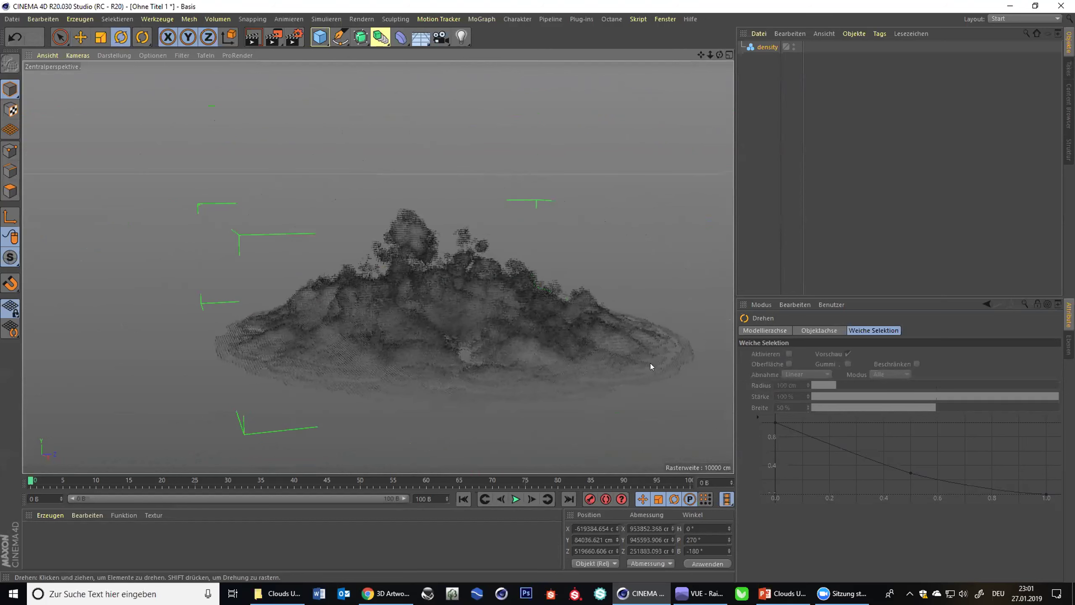
pyautogui.click(700, 593)
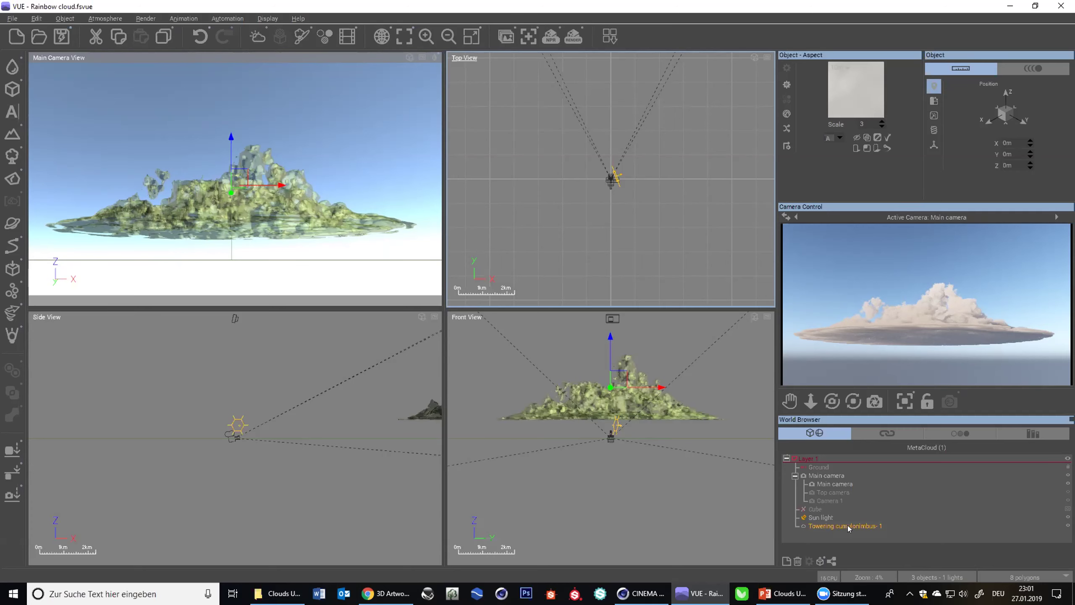
# - In the Advanced Material Editor's Cloud Settings, set VDB Interpretation to Full VUE Internal Noise and confirm
pyautogui.rightClick(857, 95)
pyautogui.click(889, 102)
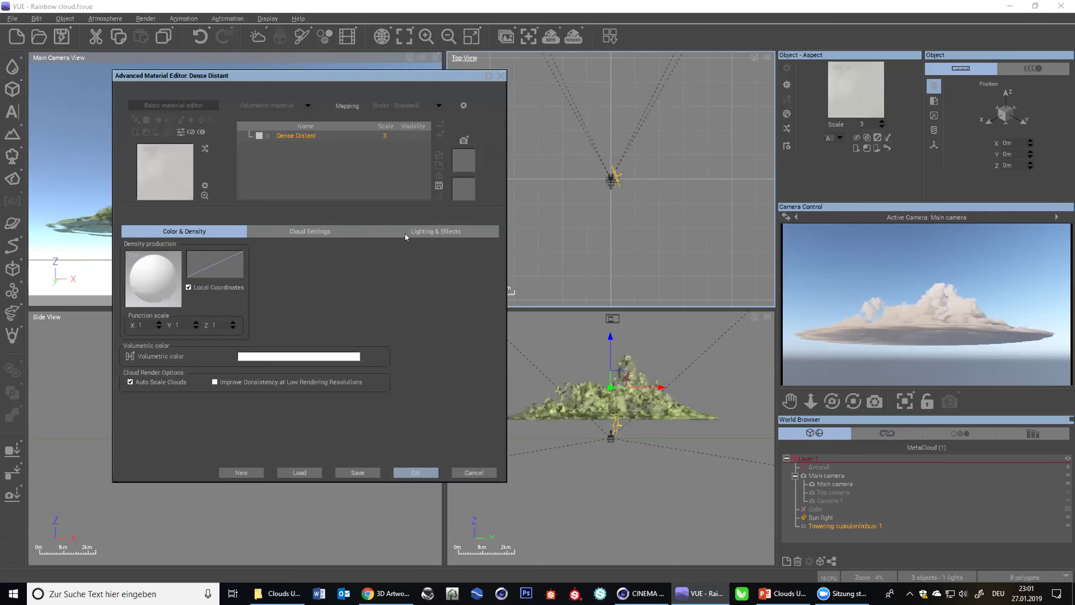
pyautogui.click(362, 231)
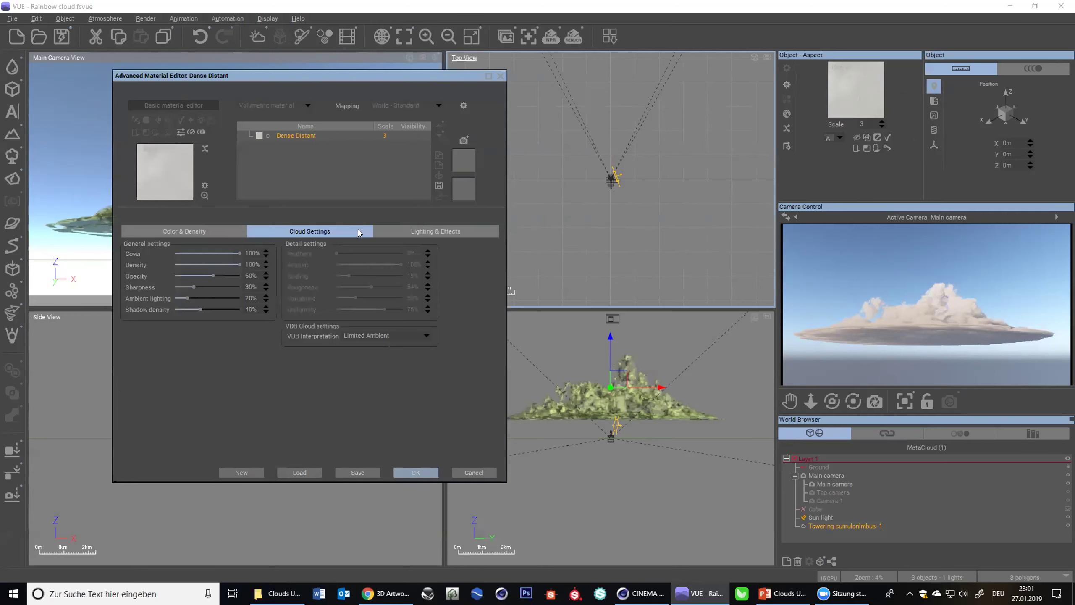
pyautogui.click(364, 335)
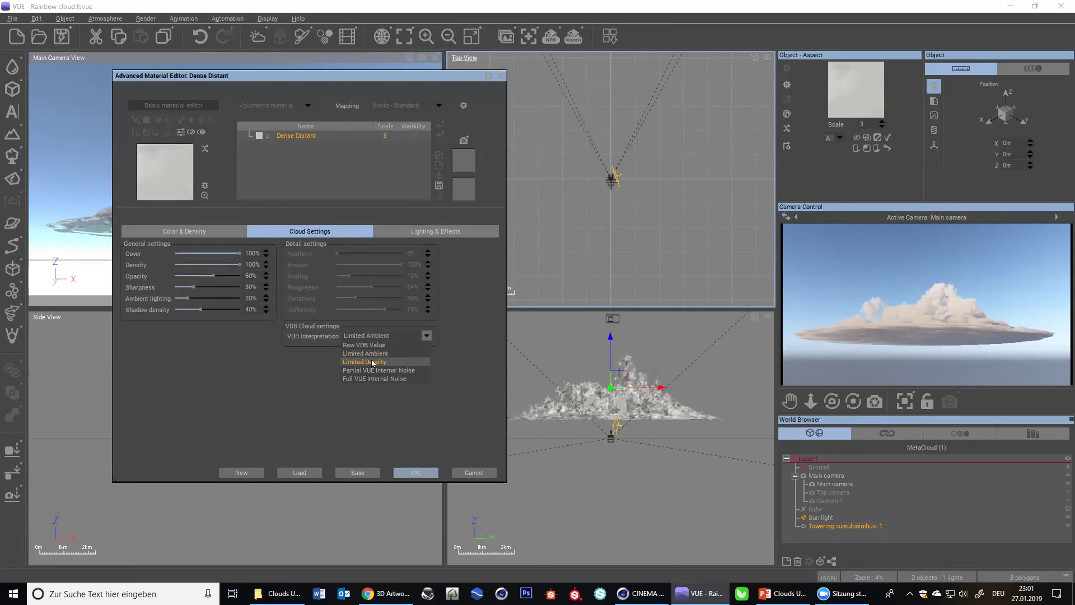
pyautogui.click(370, 345)
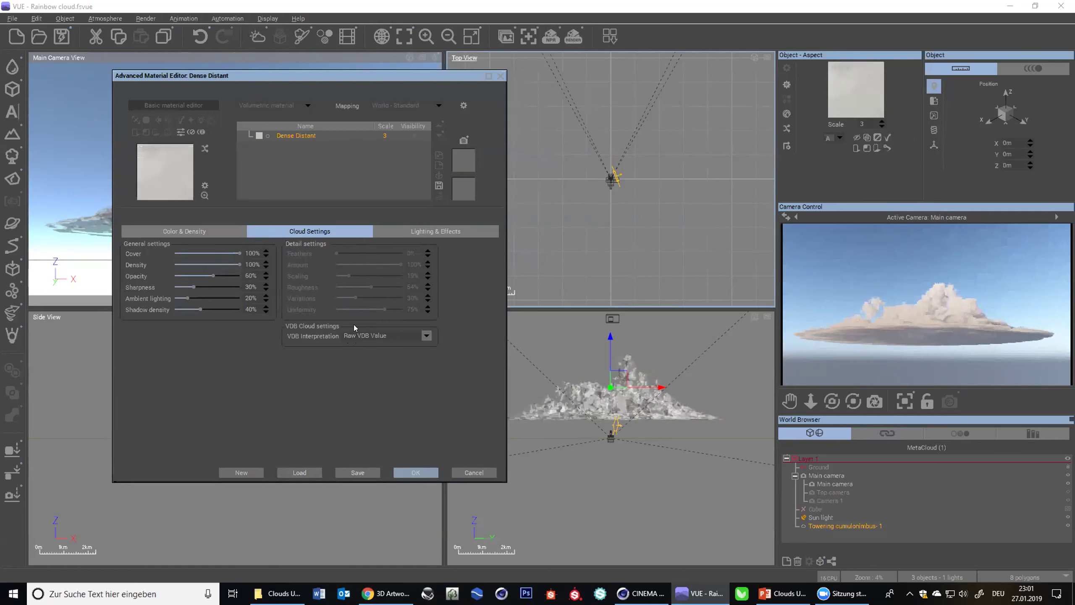
pyautogui.click(363, 334)
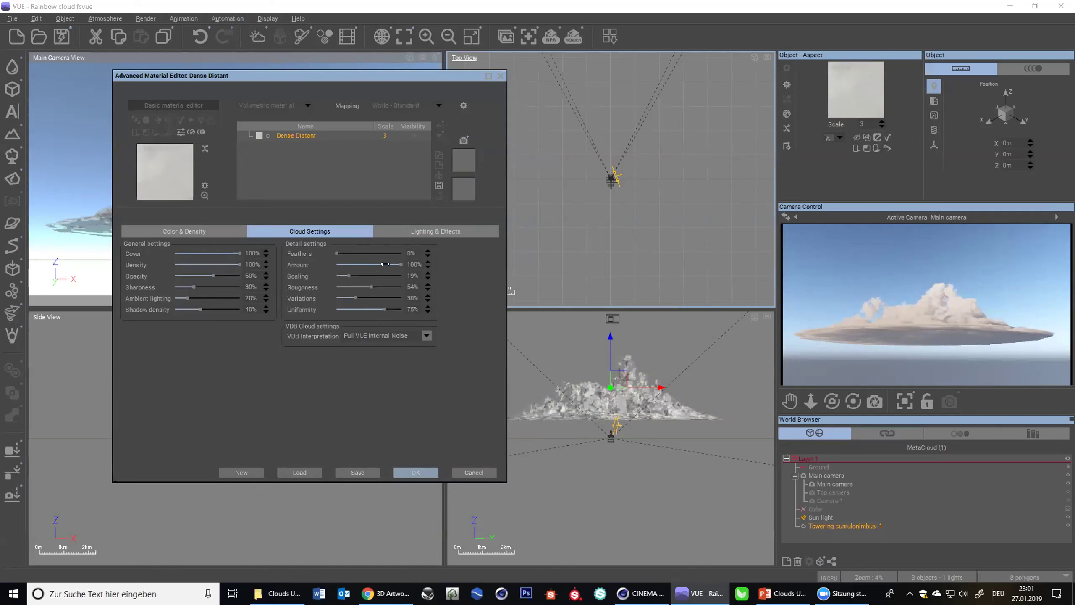
pyautogui.click(383, 333)
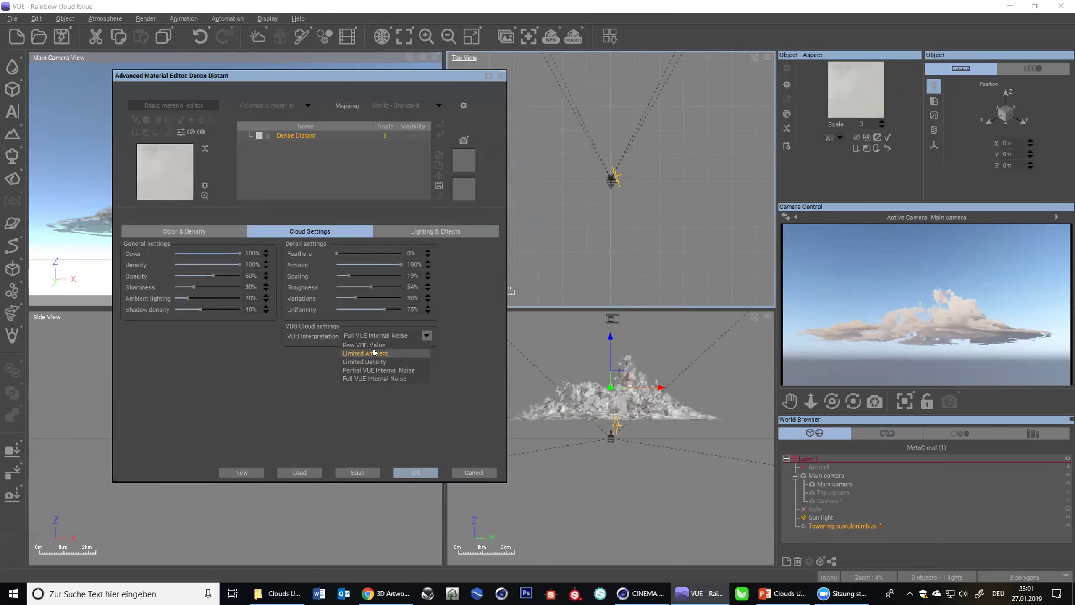
pyautogui.click(377, 345)
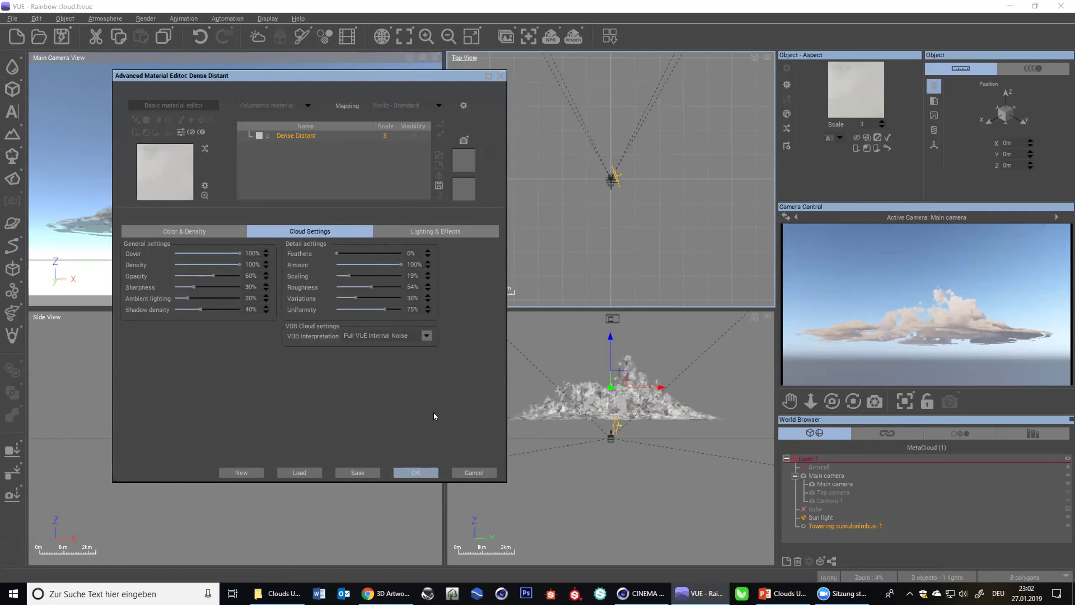
pyautogui.click(415, 471)
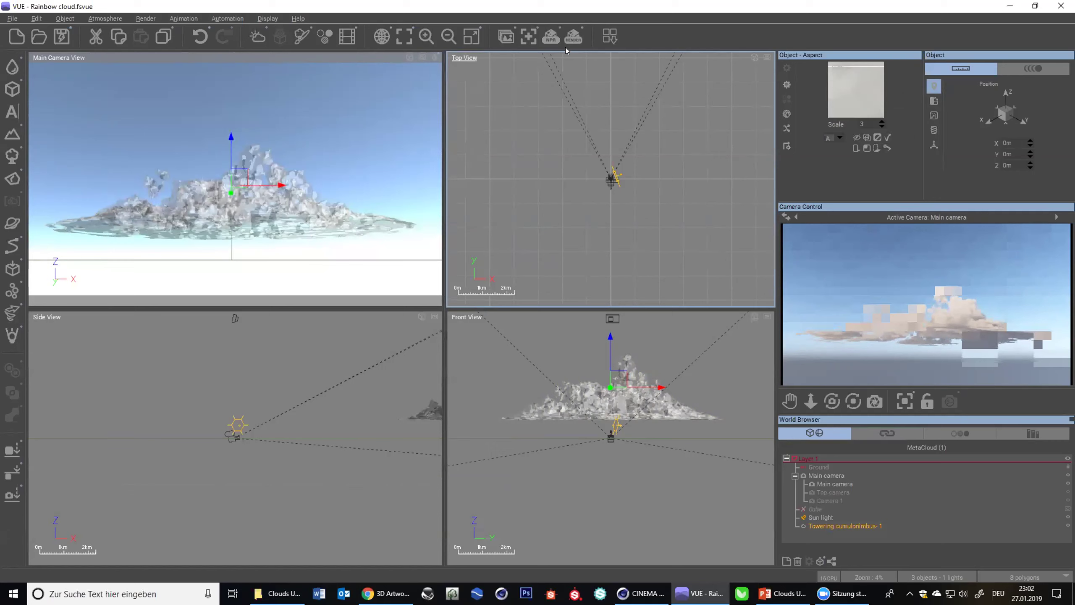
# - Start an 800x450 render of the Towering cumulonimbus scene from Render Options
pyautogui.click(506, 37)
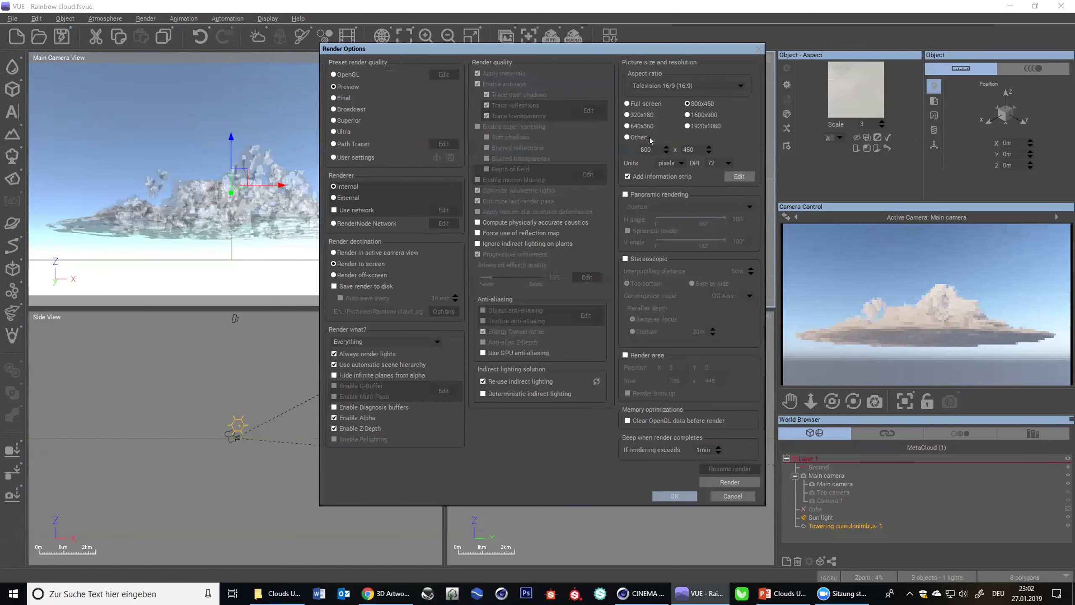
pyautogui.click(730, 482)
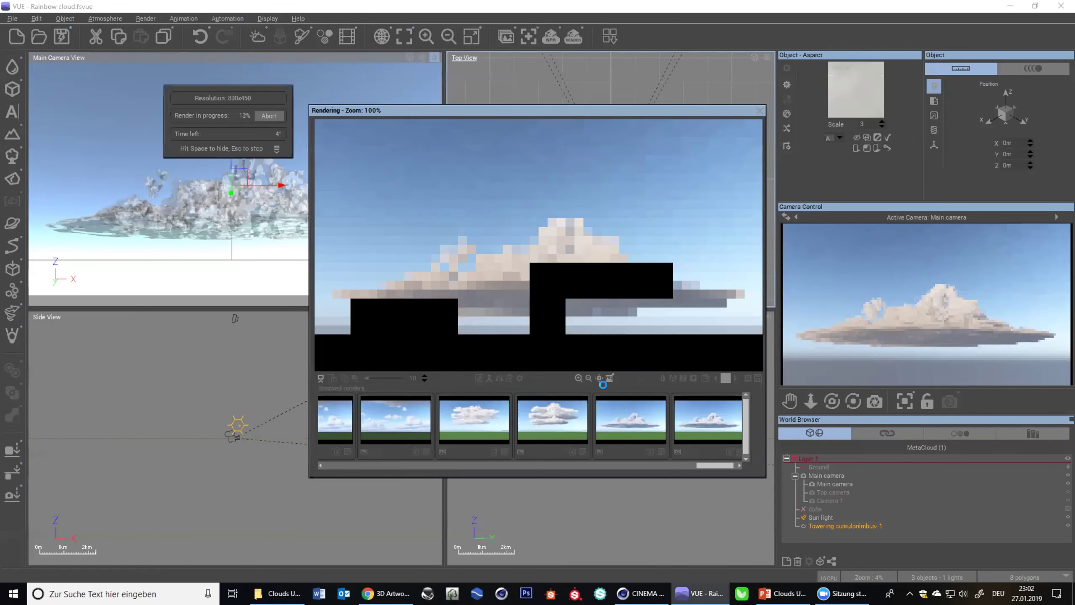